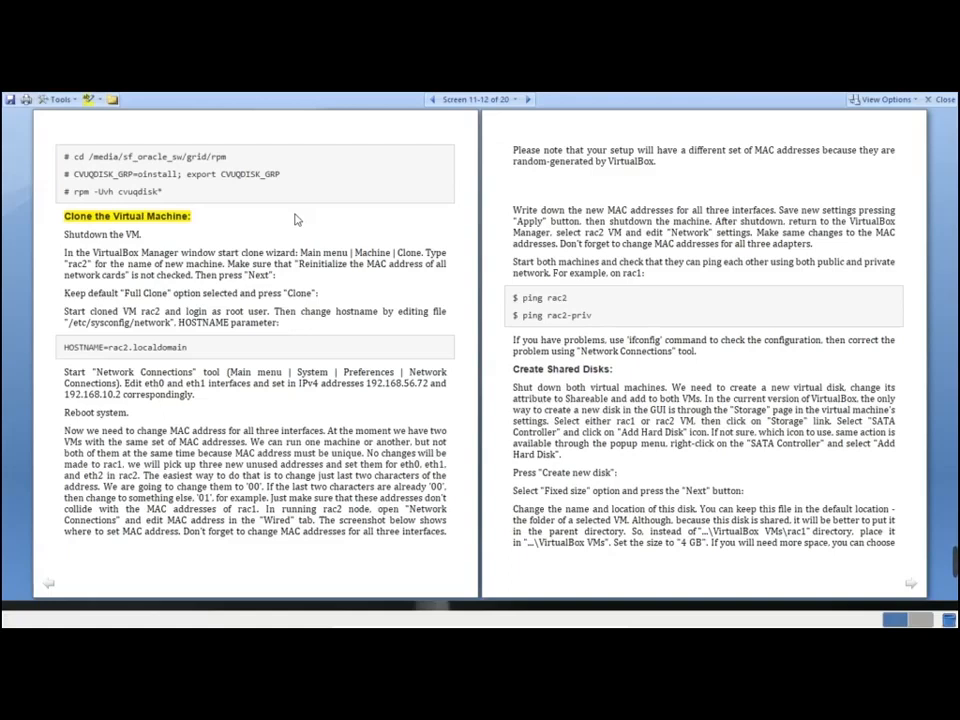
Switch to the rac01 VM window and shut the guest down via System > Shut Down
key("alt+Tab")
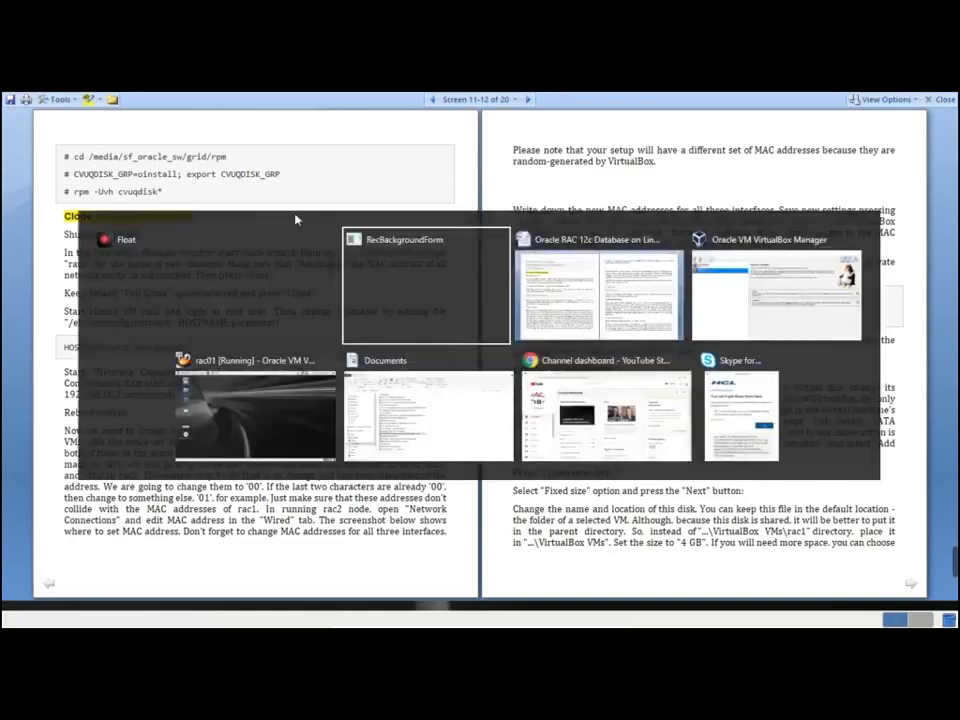
key("Tab")
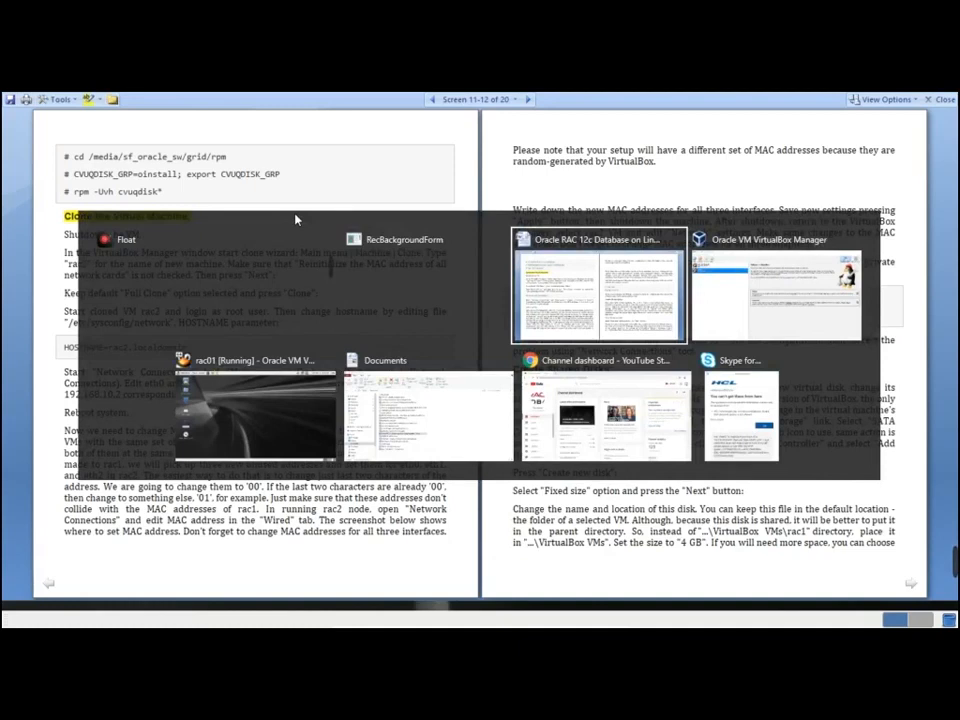
key("Tab")
key("Tab")
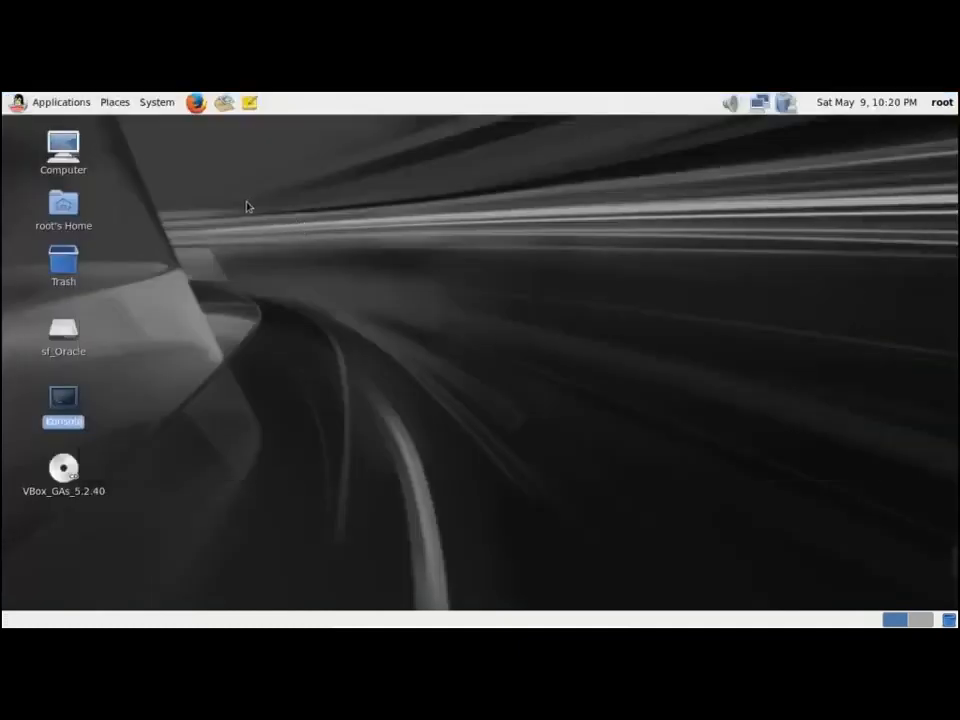
left_click(164, 106)
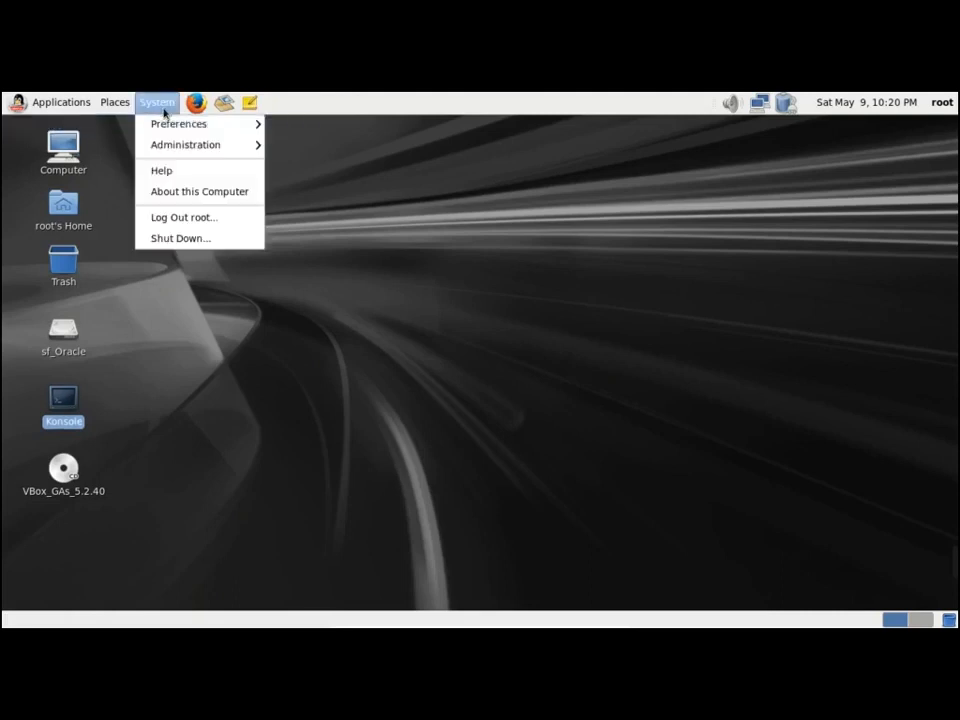
left_click(202, 240)
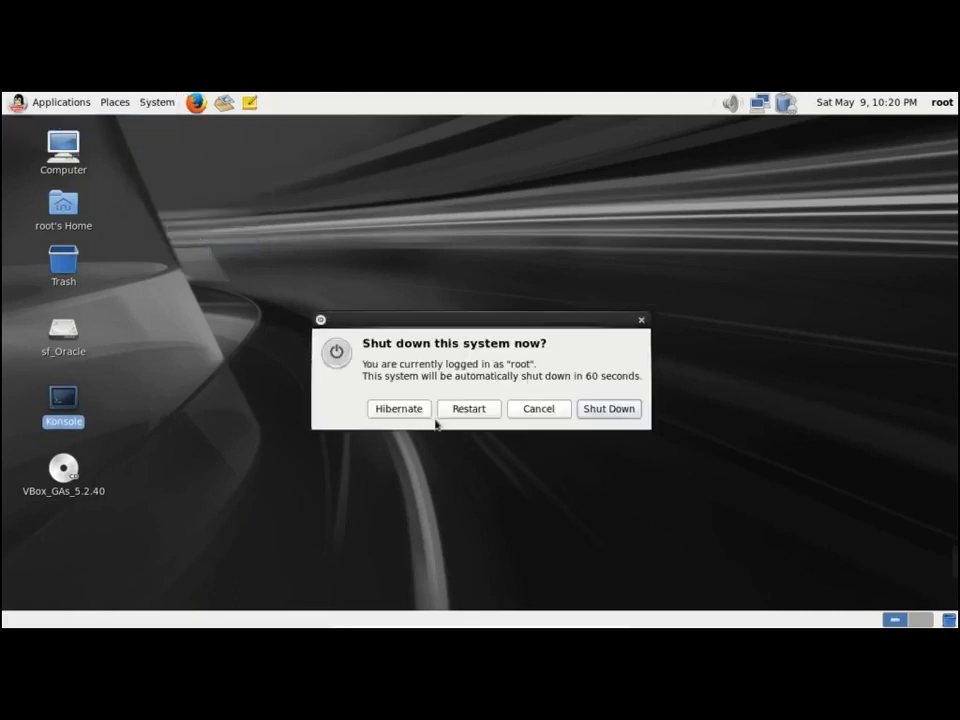
left_click(624, 416)
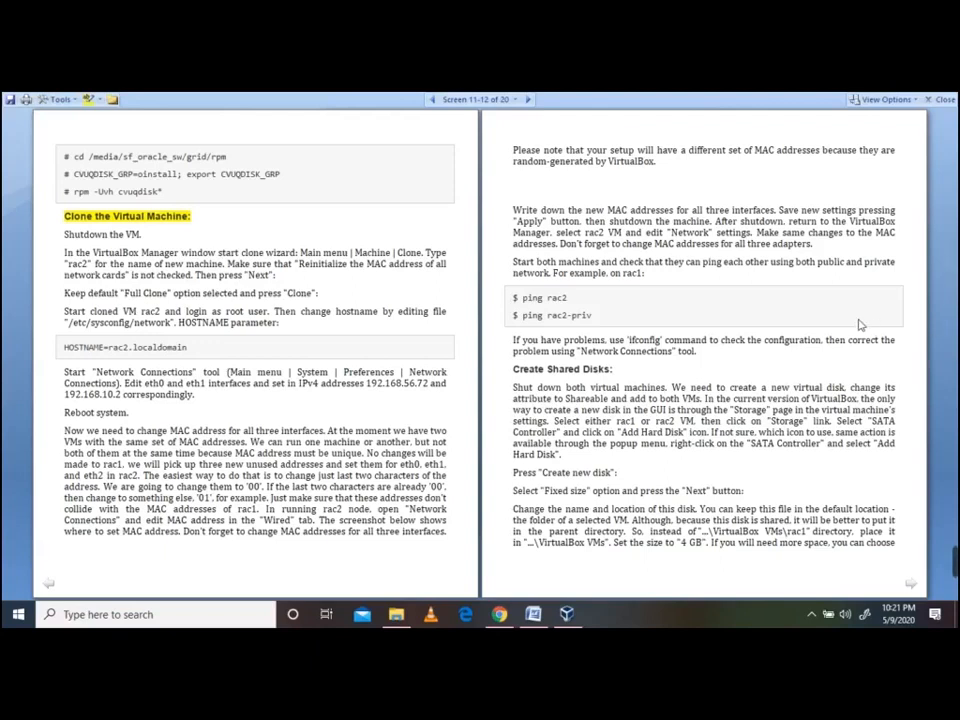
In VirtualBox Manager, start cloning rac01 with the new machine named rac02 and Full clone kept
left_click(566, 614)
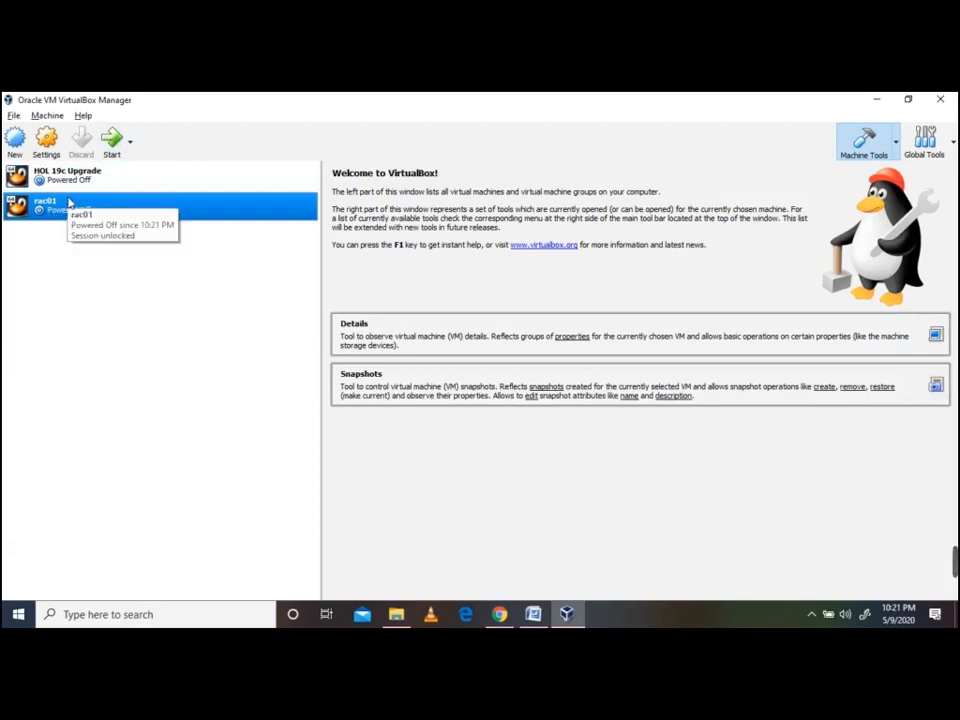
left_click(14, 117)
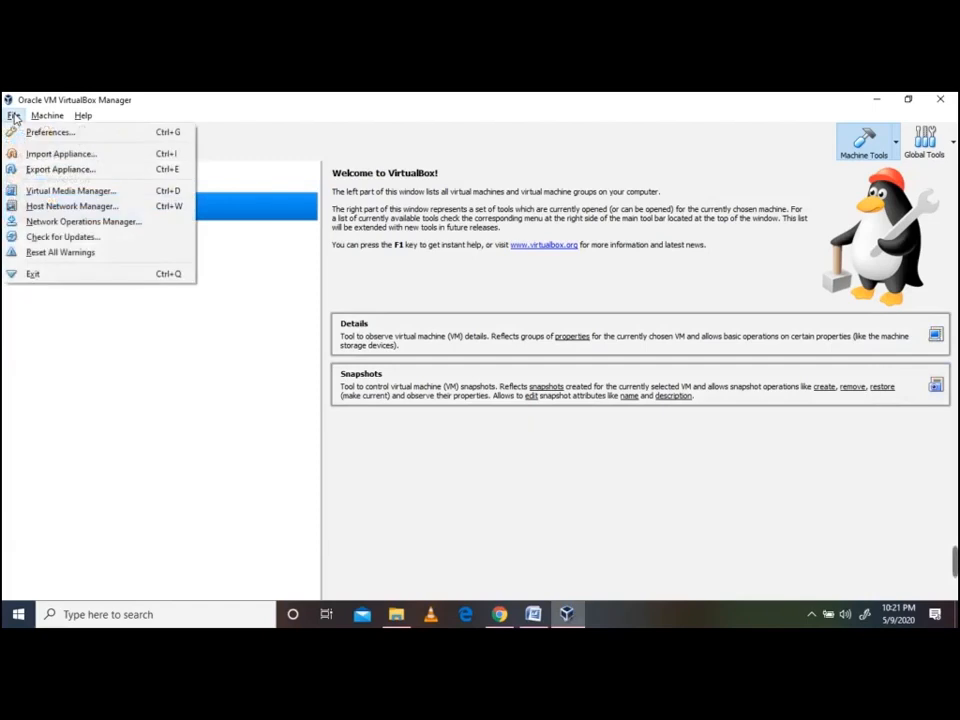
mouse_move(57, 118)
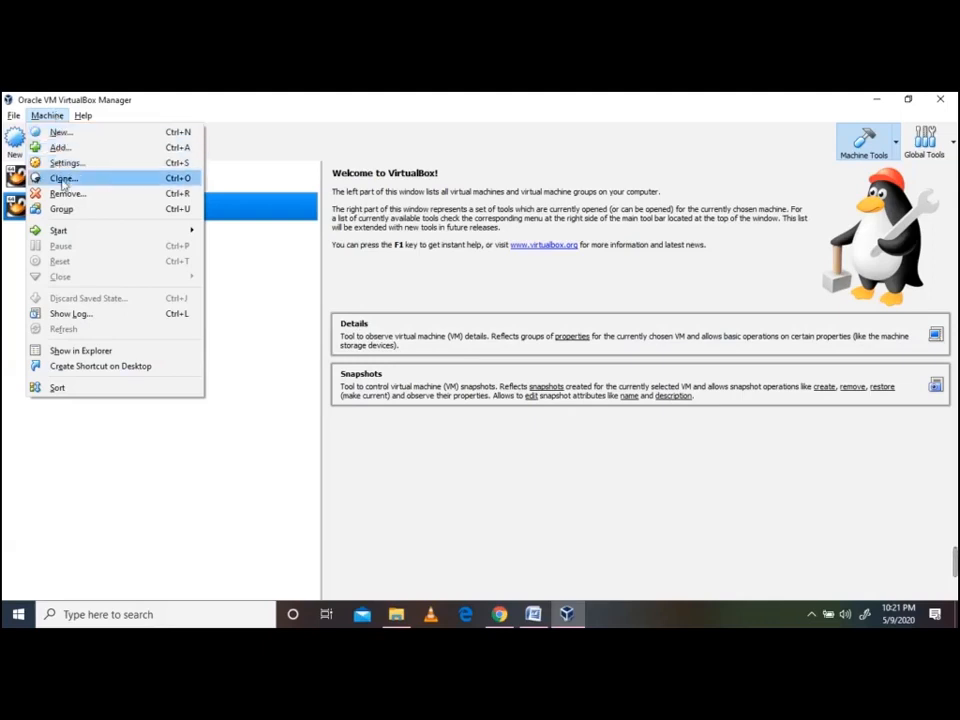
left_click(63, 179)
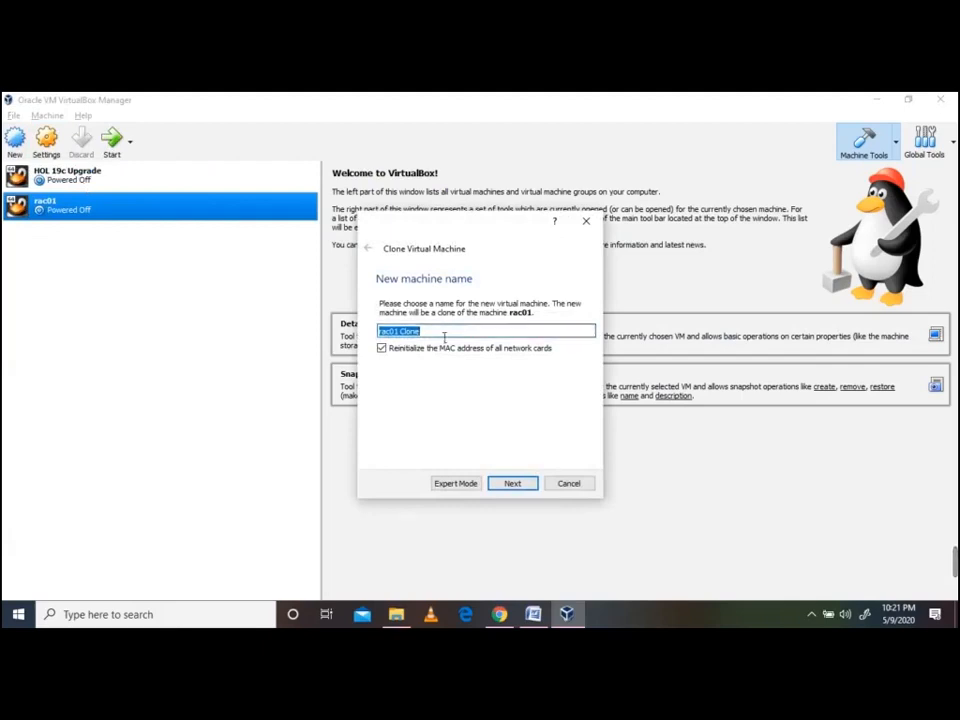
type("rac02")
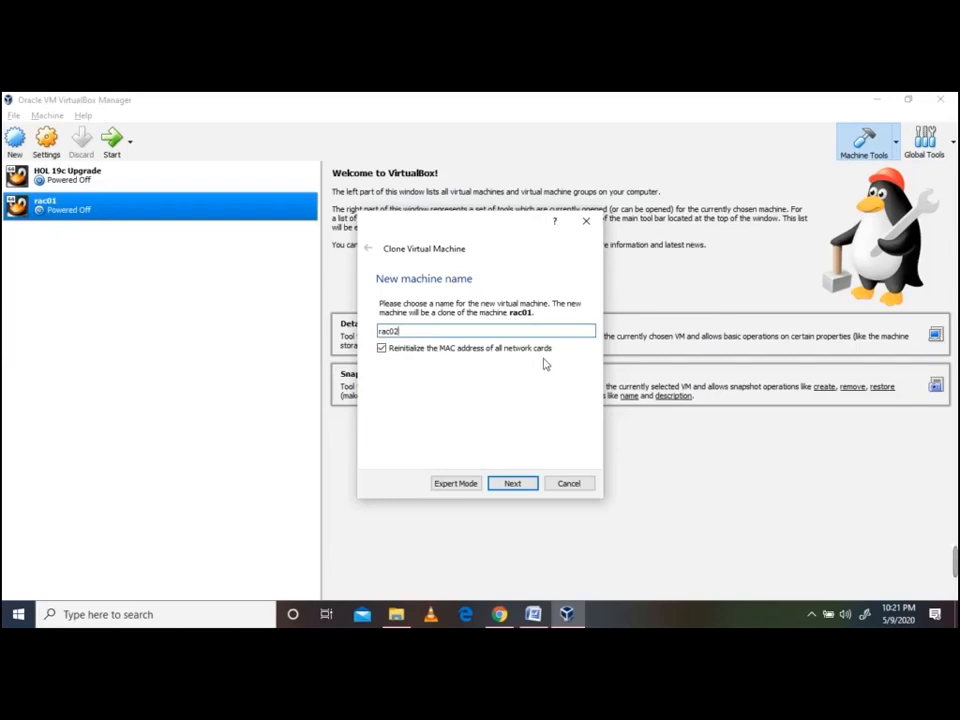
left_click(512, 484)
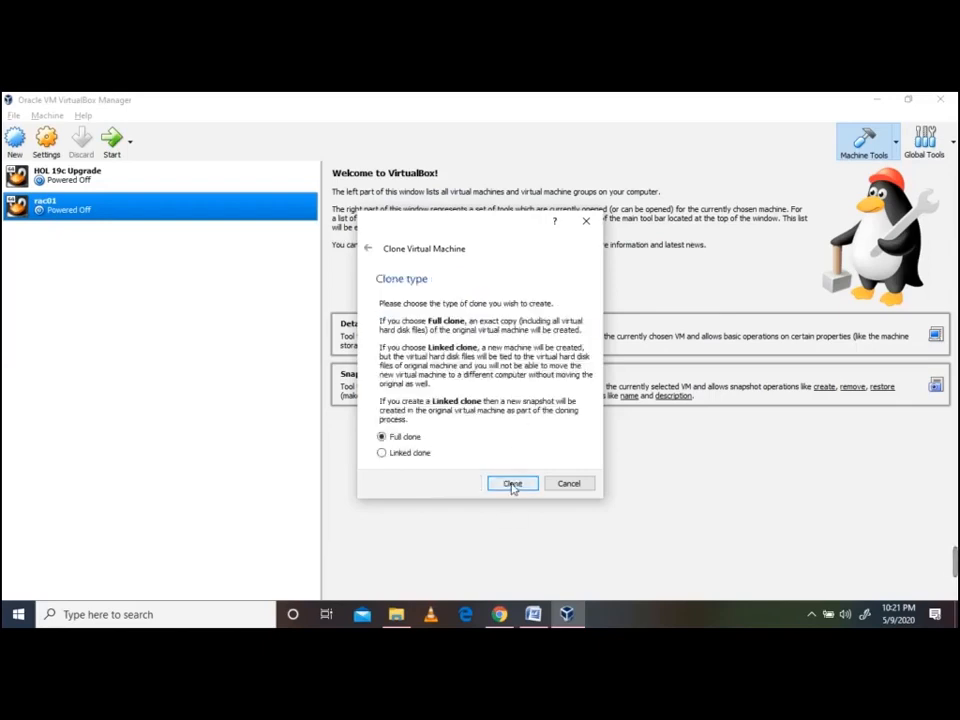
Create the full clone, then select only the powered-off rac02 in the machine list
left_click(512, 484)
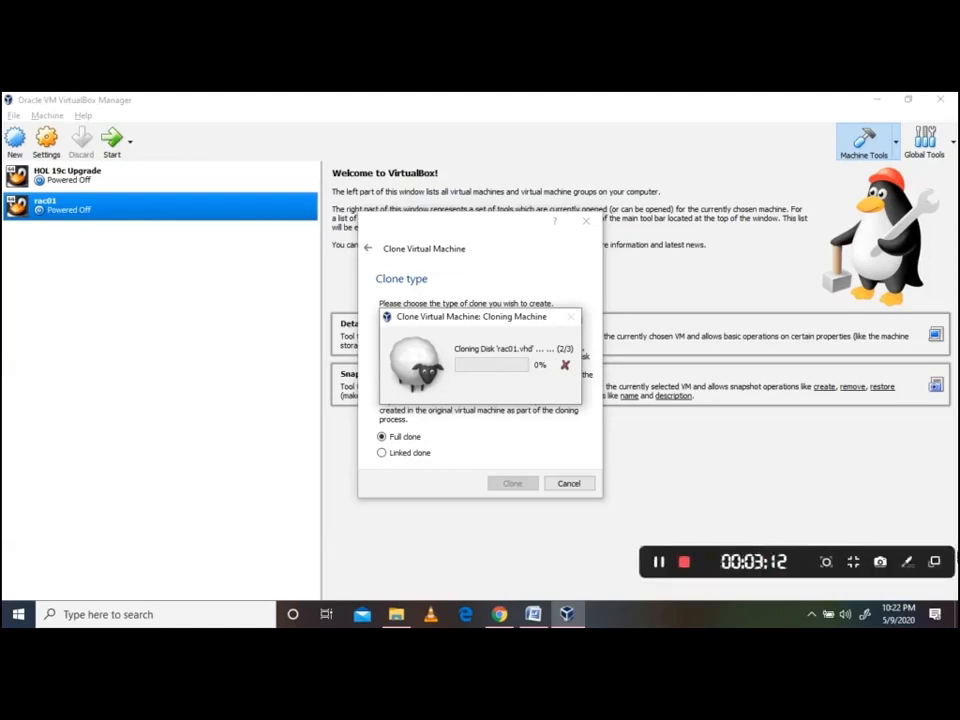
left_click(658, 562)
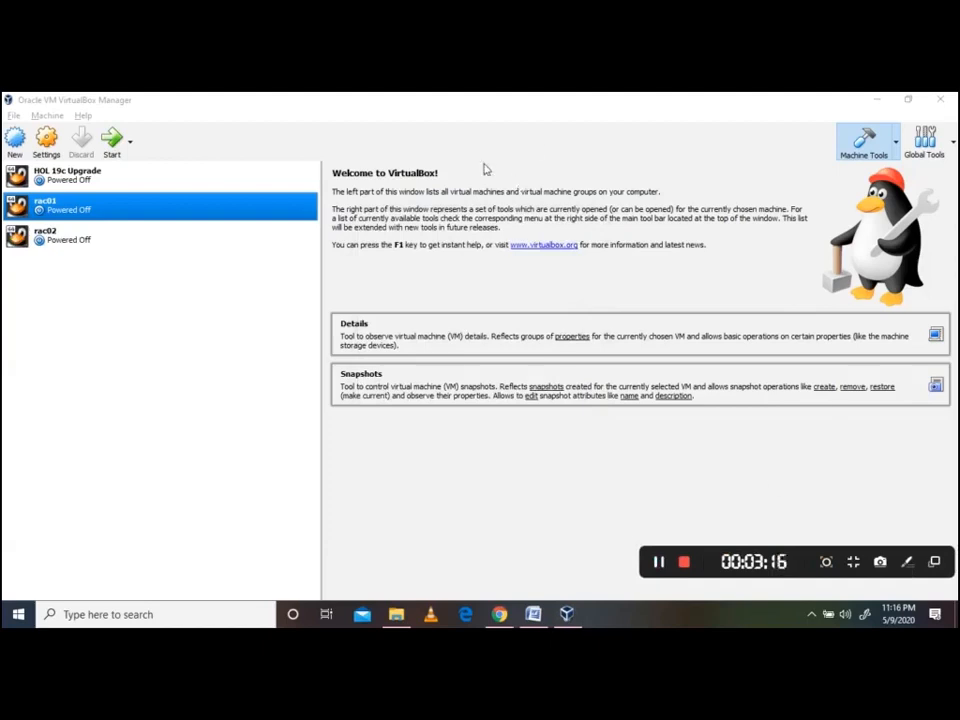
left_click(56, 236)
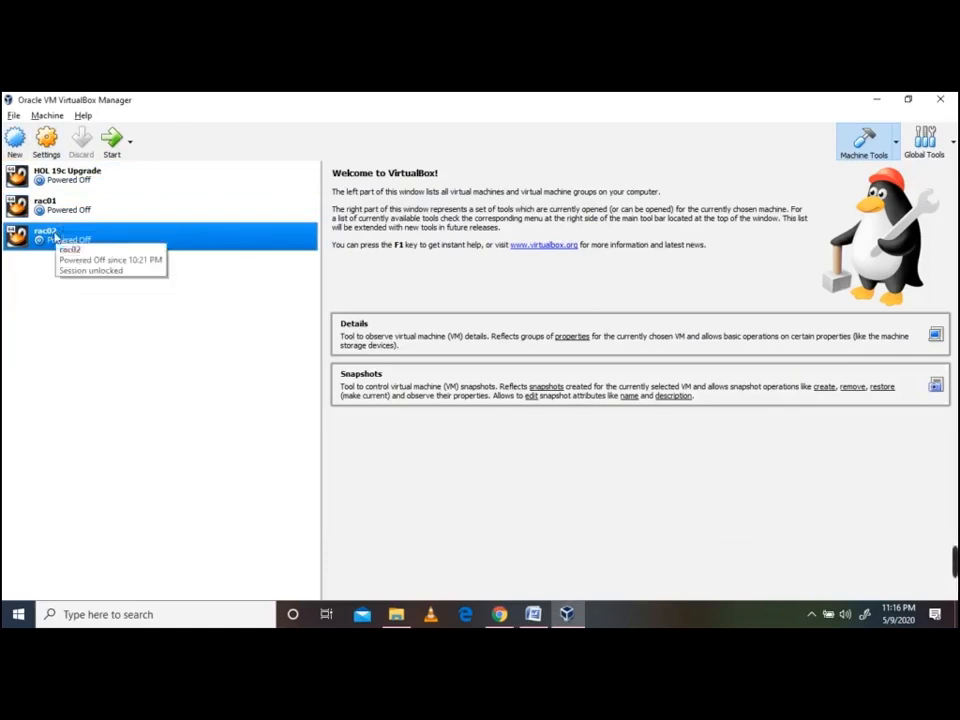
left_click(71, 210, "ctrl")
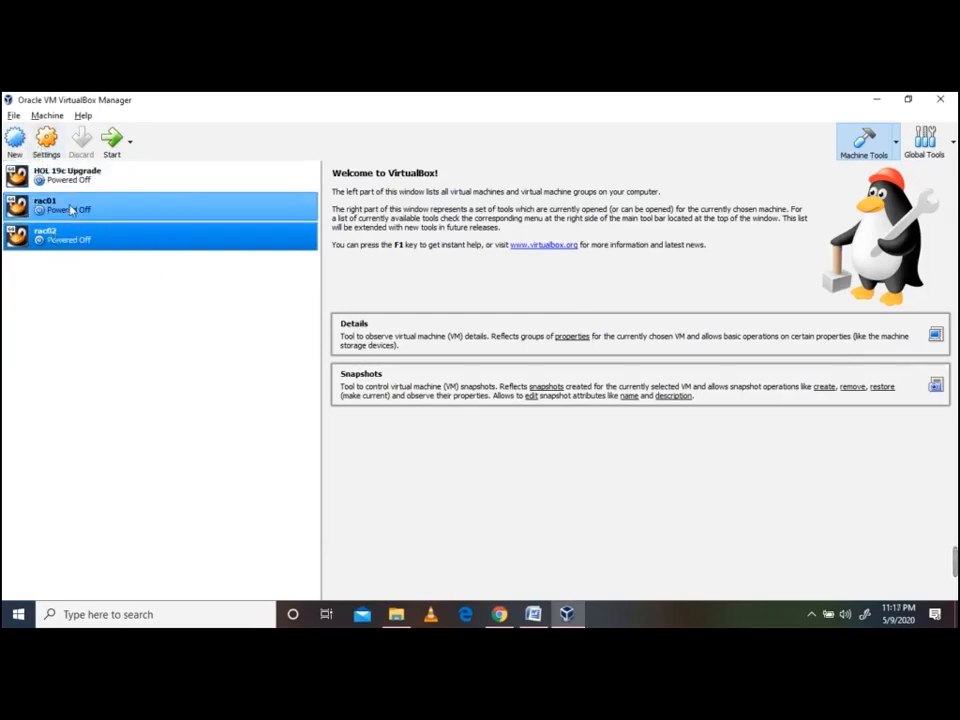
left_click(71, 210, "ctrl")
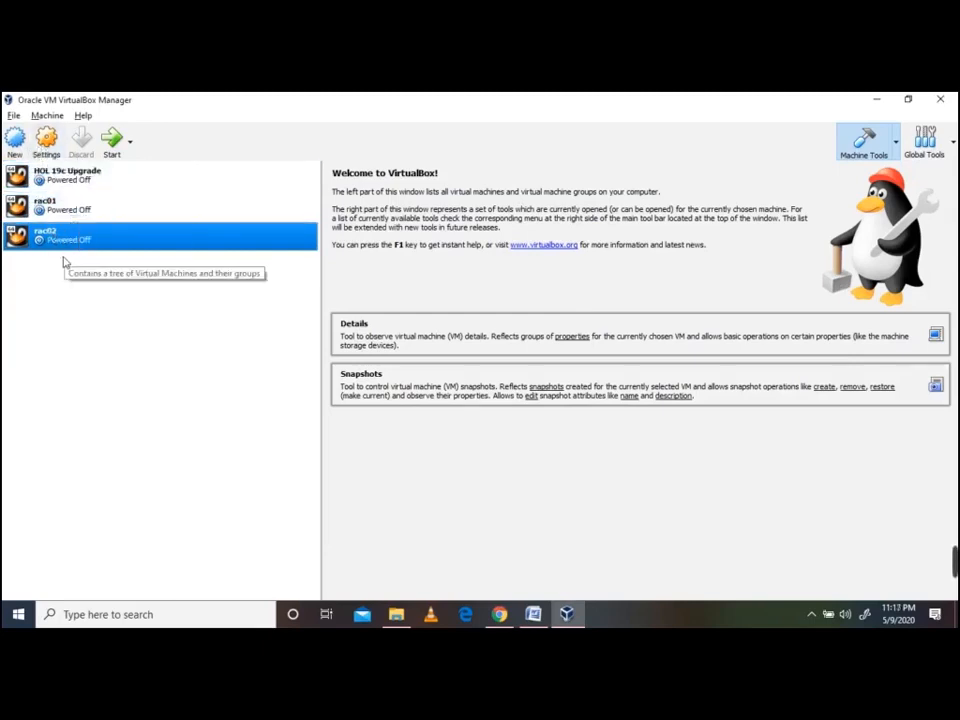
left_click(50, 168, "ctrl")
Regenerate the MAC addresses of rac02's network adapters 1, 2 and 3 and save with OK
left_click(45, 145)
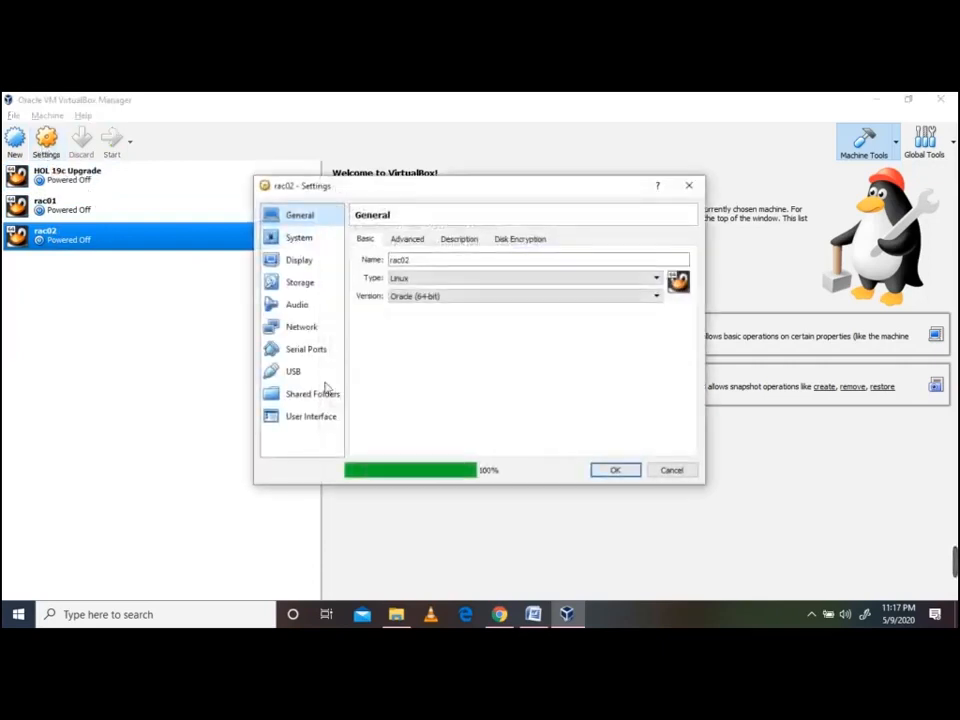
left_click(320, 328)
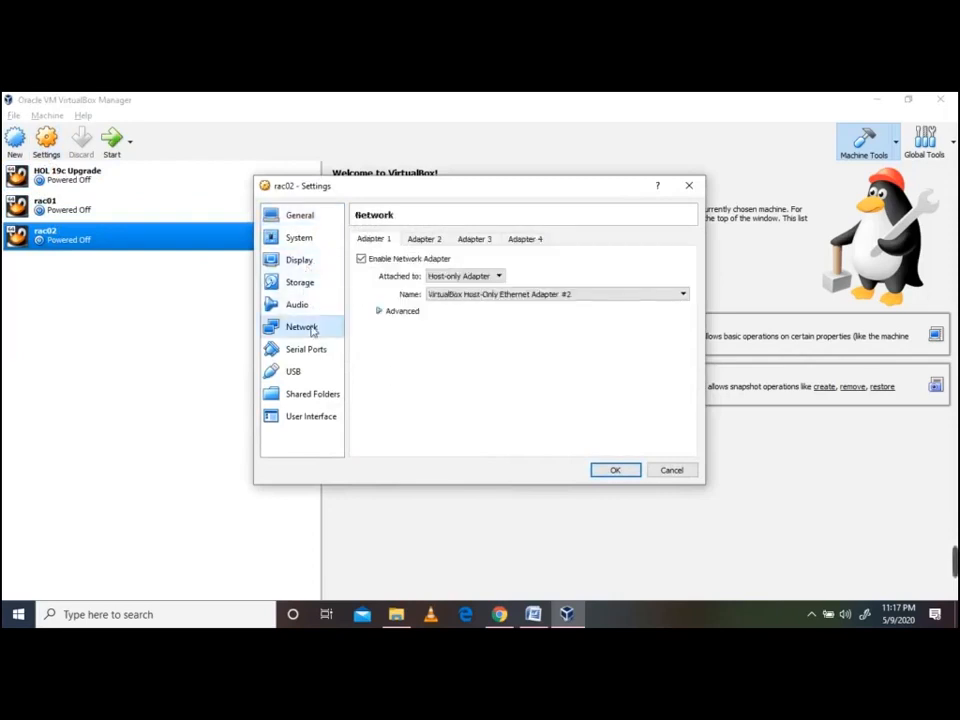
left_click(405, 313)
left_click(681, 365)
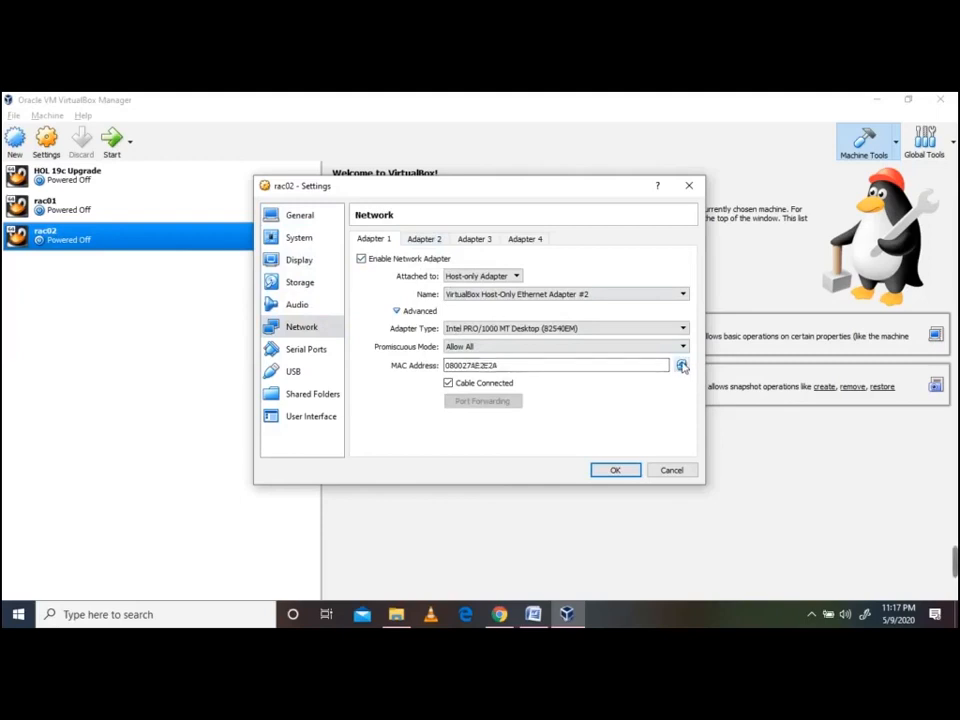
left_click(427, 243)
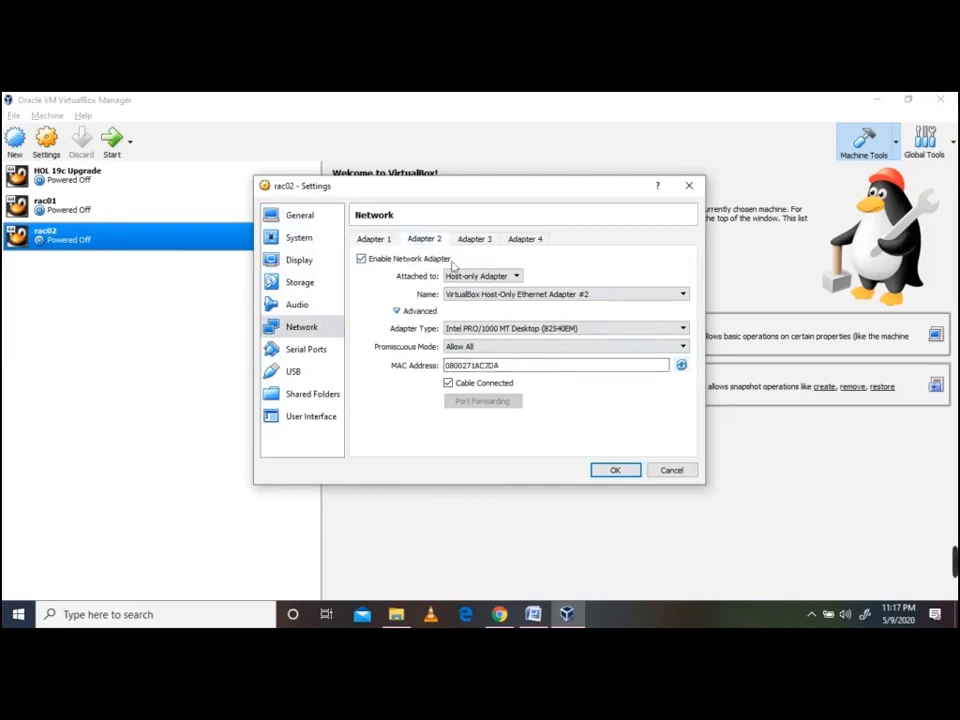
left_click(680, 366)
left_click(473, 239)
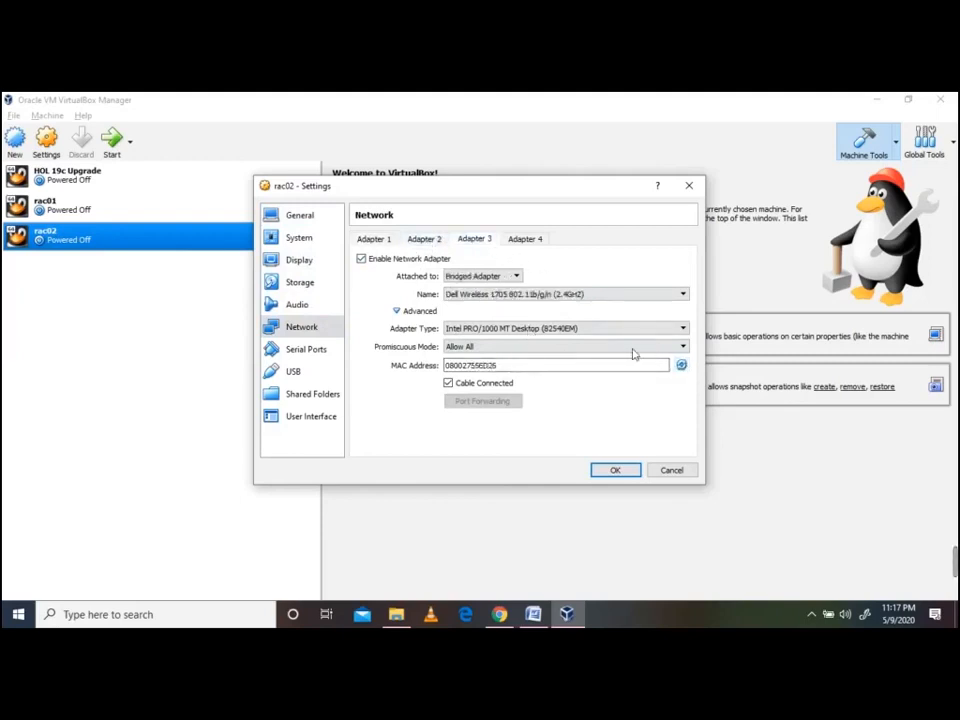
left_click(681, 366)
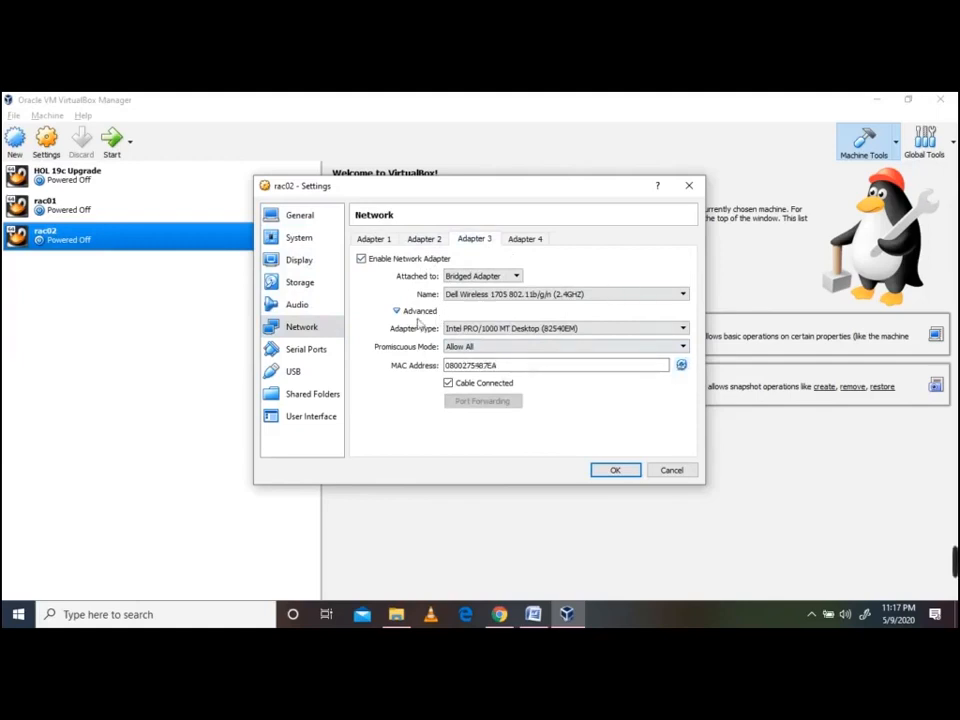
left_click(378, 243)
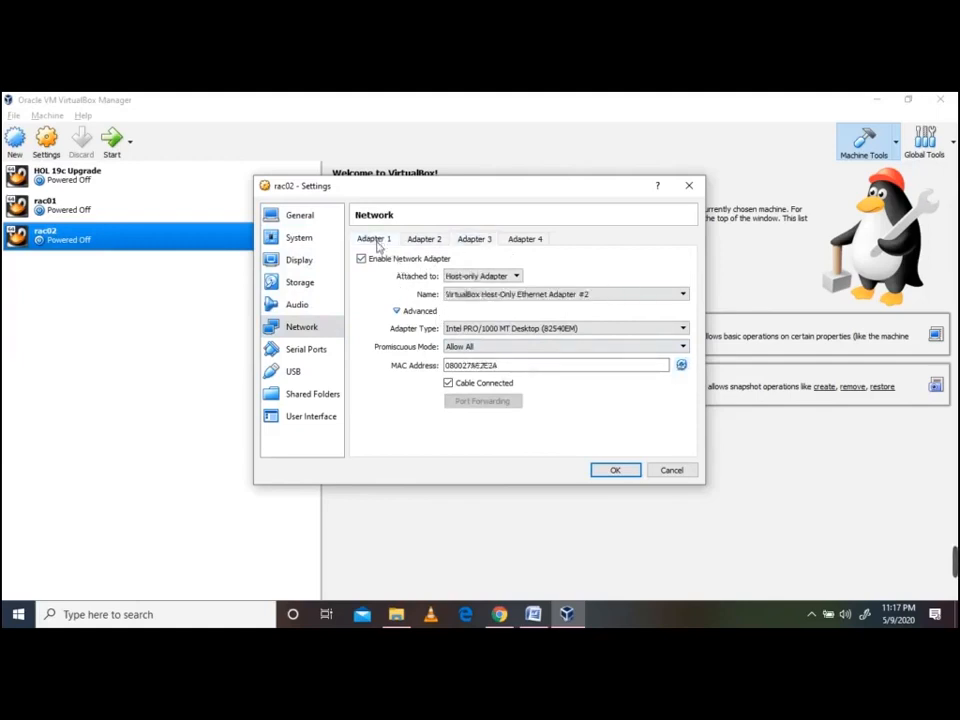
left_click(620, 471)
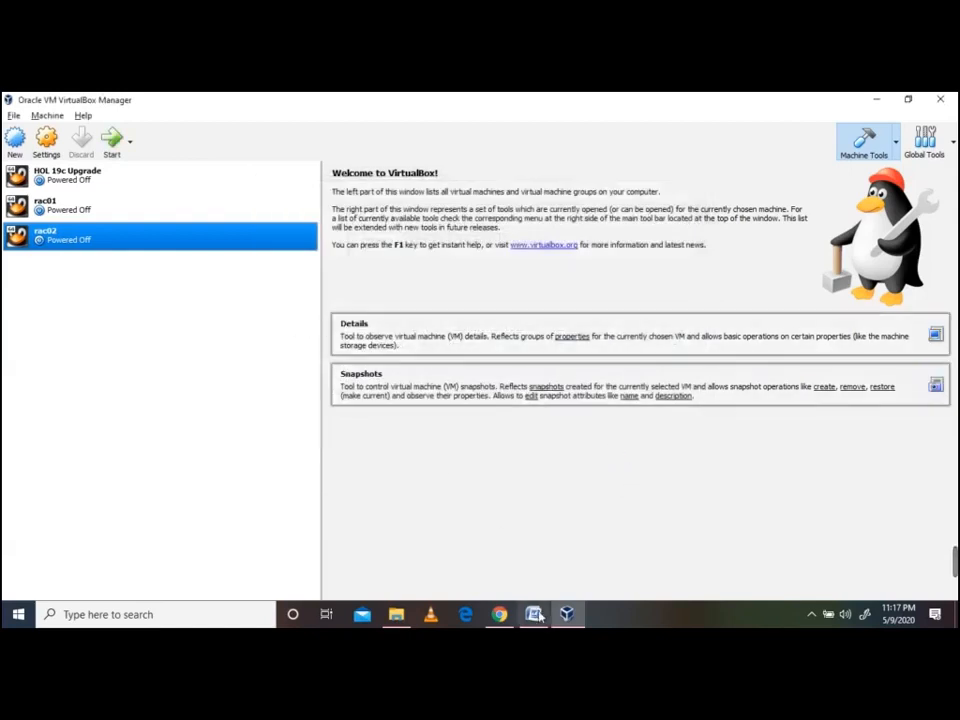
key("alt+Tab")
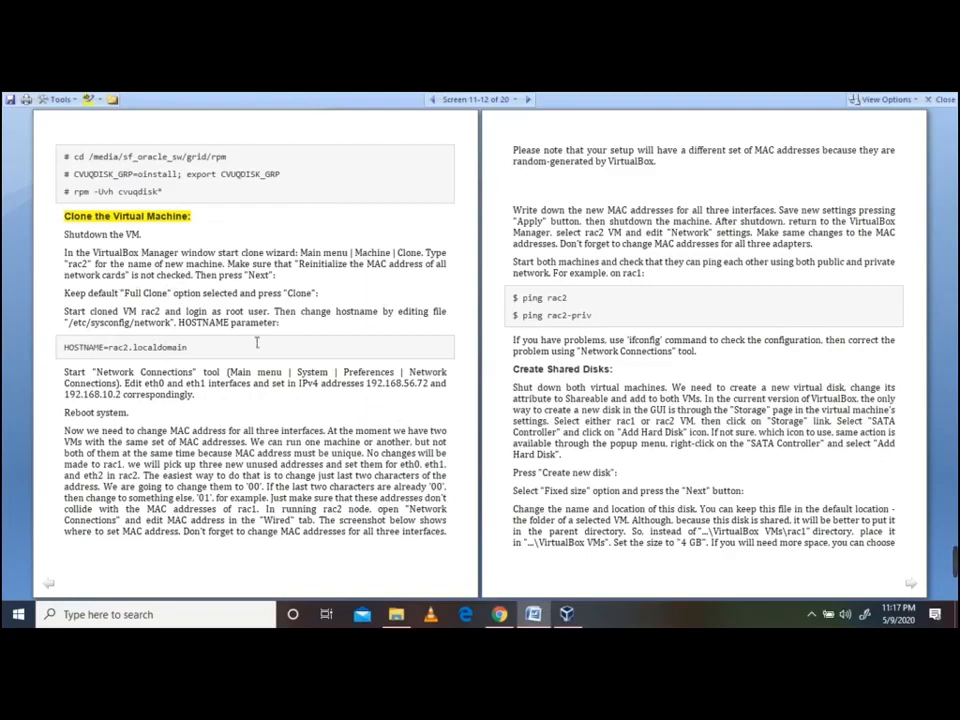
Check the HOSTNAME=rac2.localdomain line in the guide, then start rac02 from VirtualBox Manager
left_click_drag(64, 347, 238, 351)
left_click(238, 351)
key("alt+Tab")
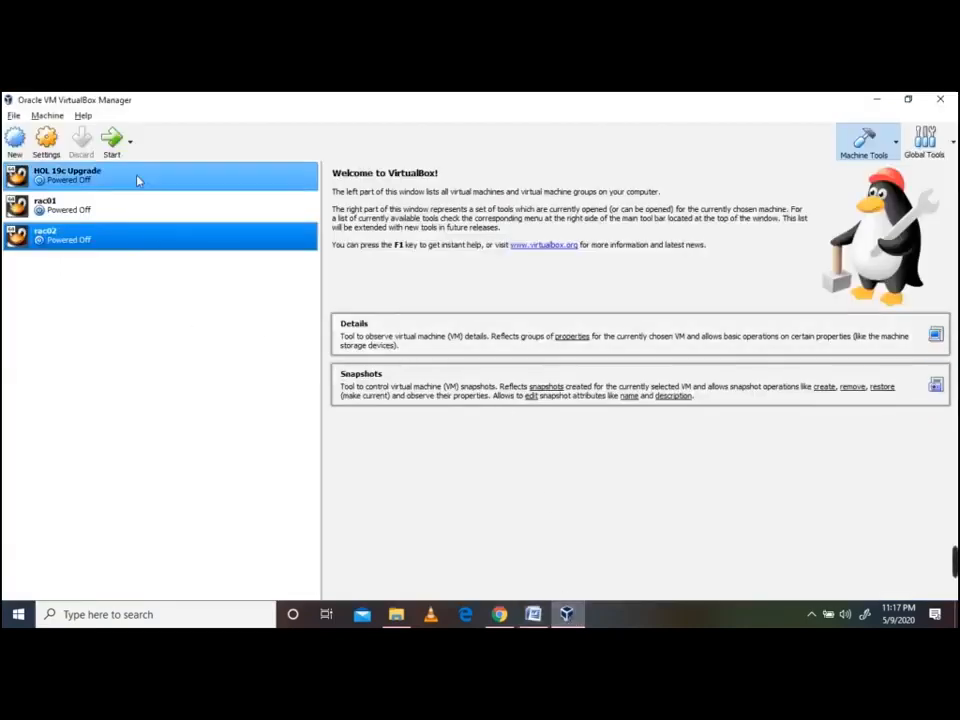
left_click(112, 145)
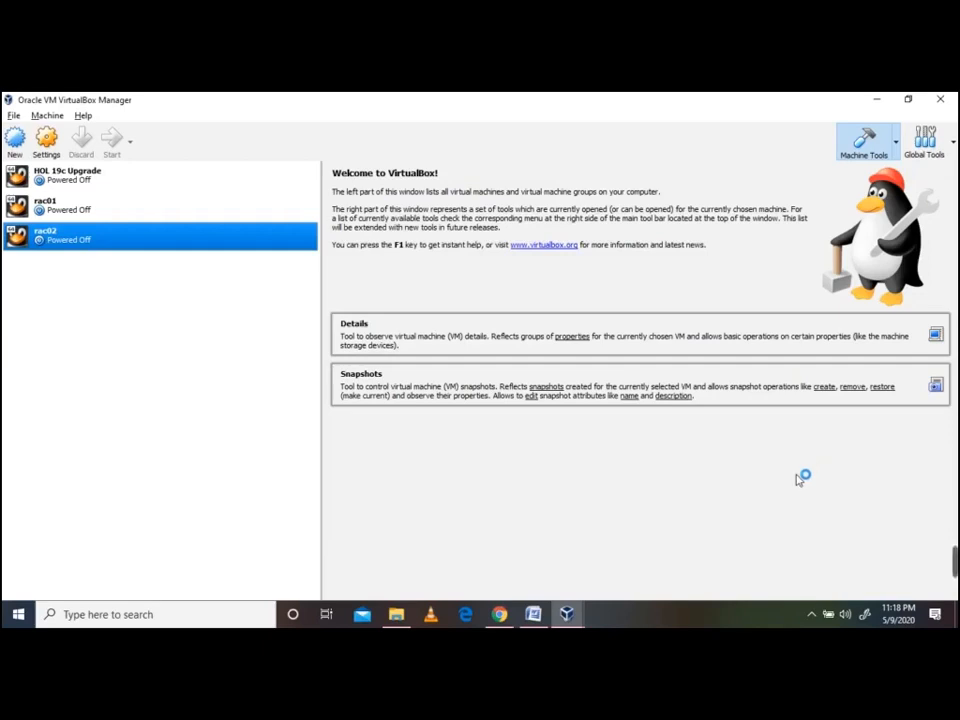
Accept the VirtualBox information notice to switch to rac02's display as it boots
mouse_move(567, 612)
left_click(620, 570)
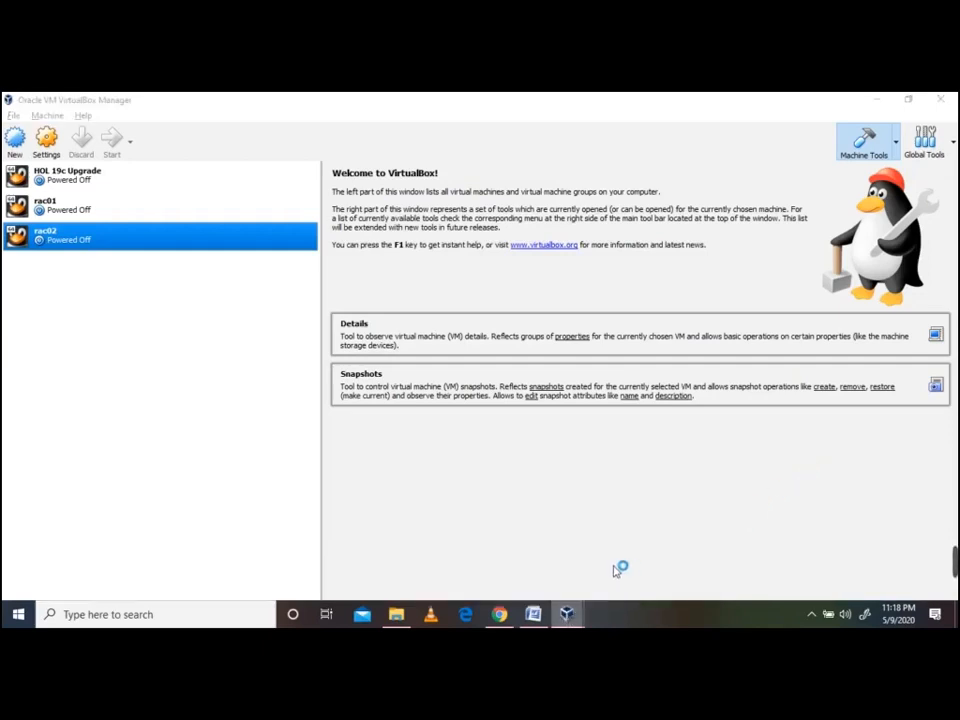
left_click(450, 411)
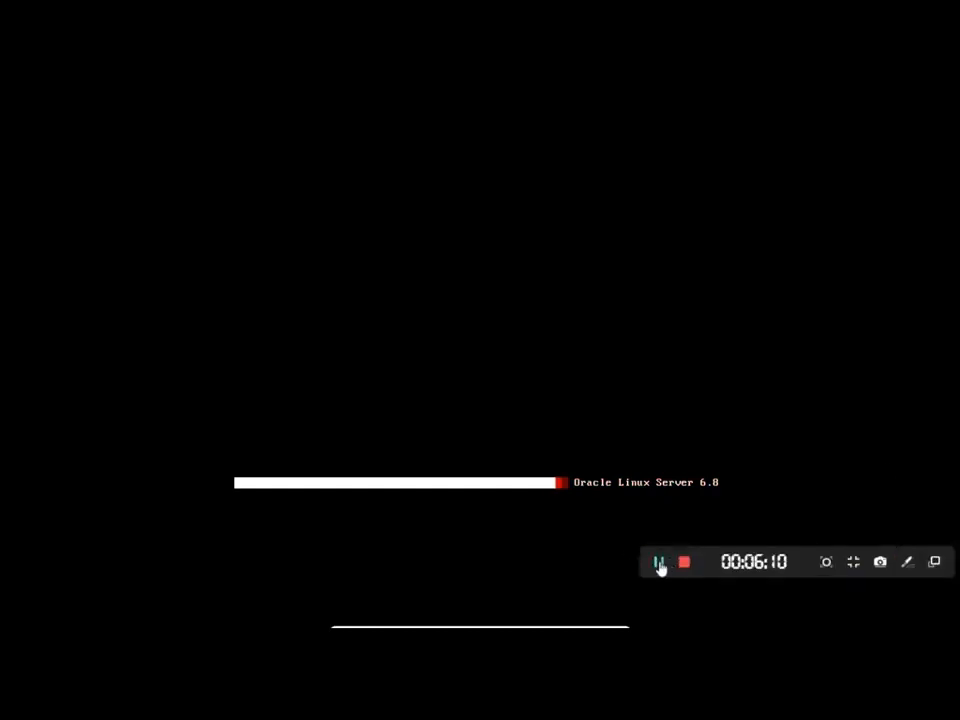
Log in to the guest via Other... as user root with the root password
left_click(659, 563)
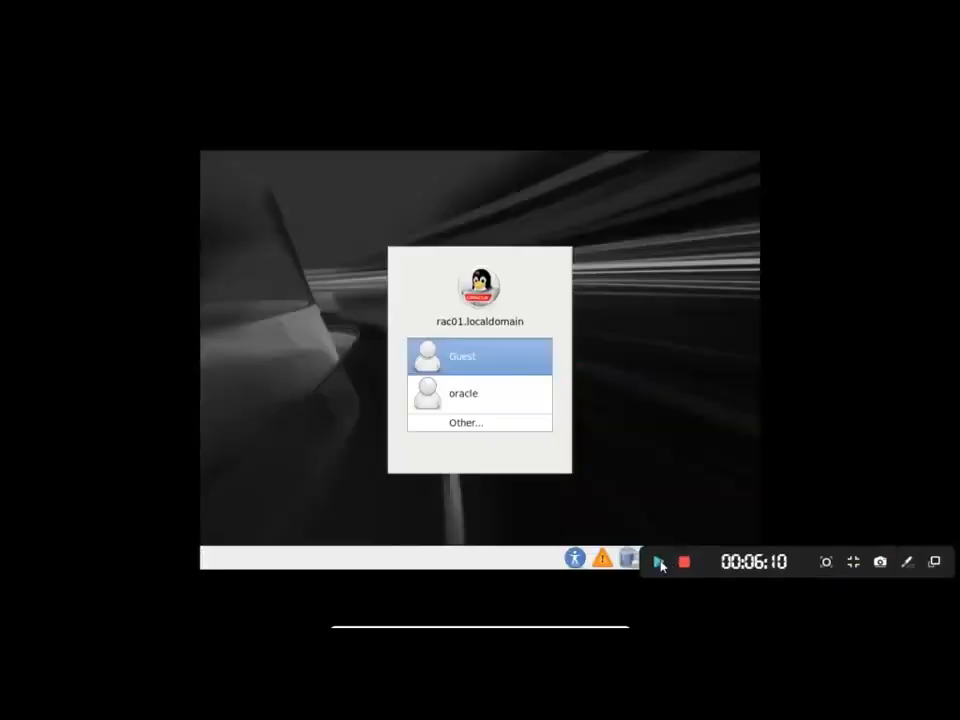
left_click(659, 563)
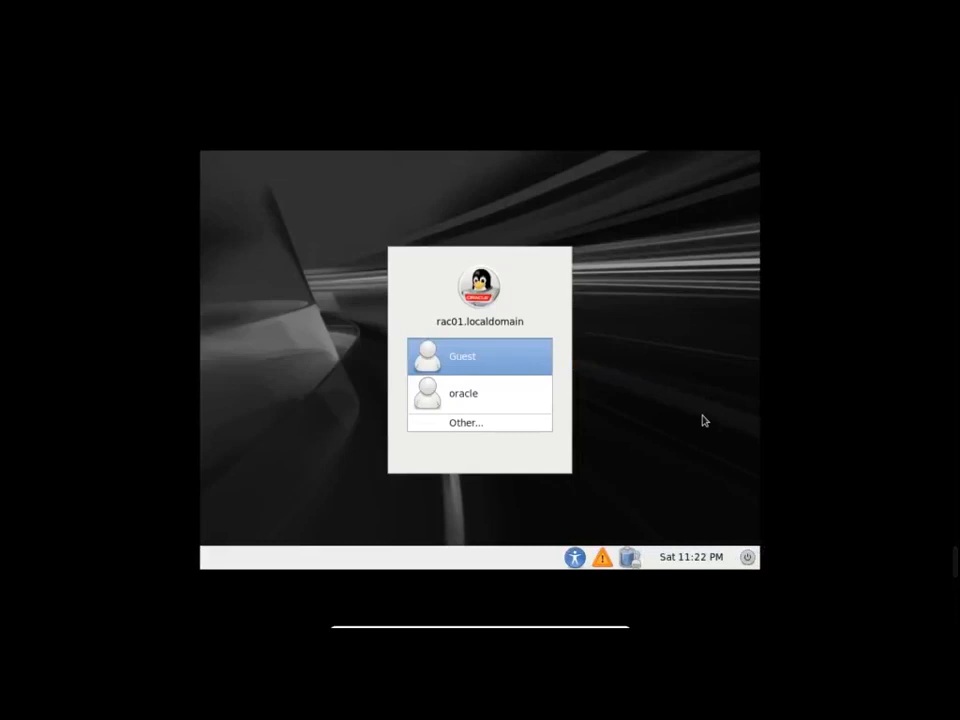
left_click(463, 423)
type("root")
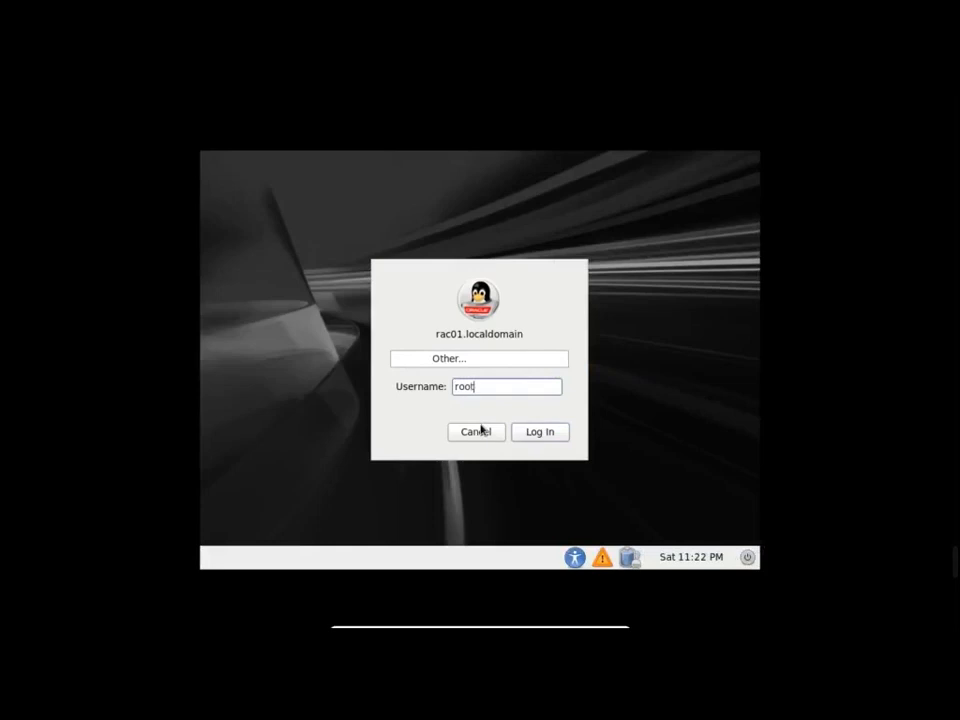
key("Return")
type("******")
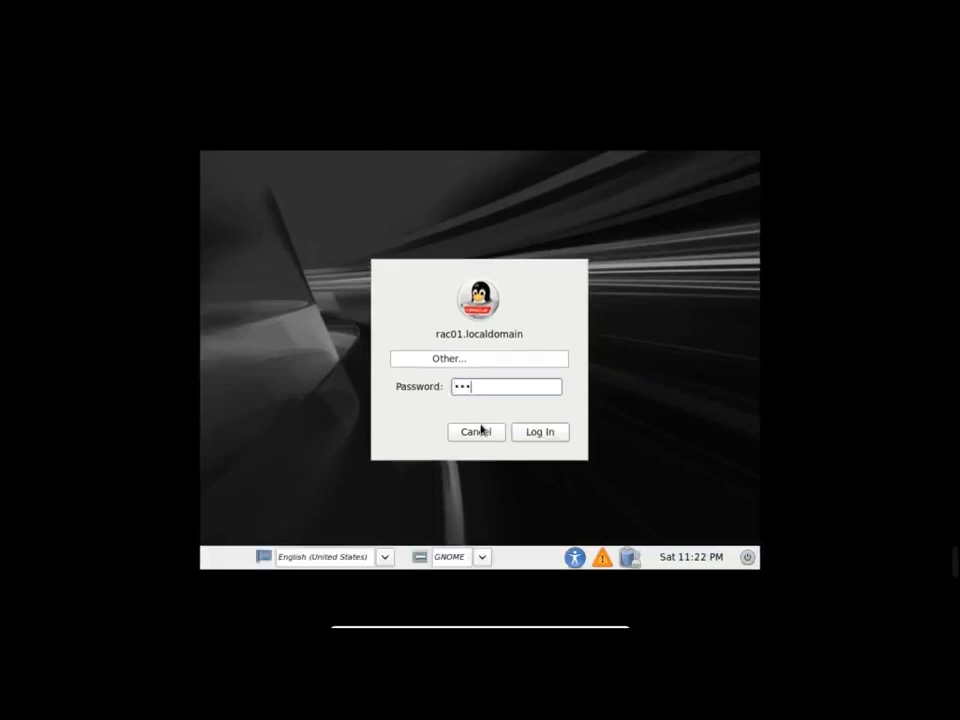
key("Return")
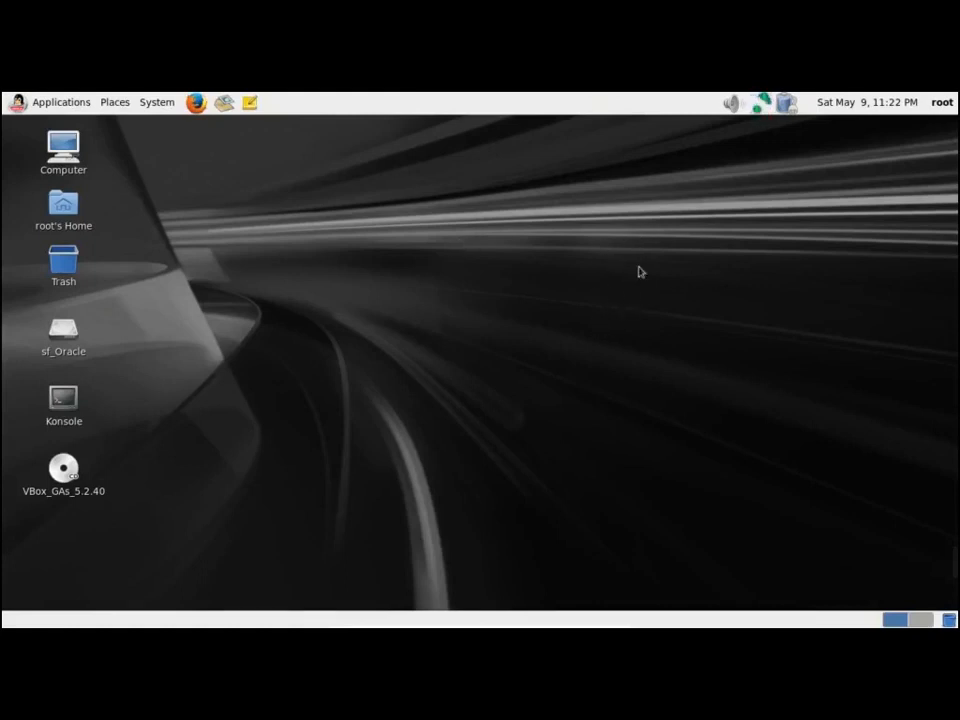
Open the Konsole terminal from the guest desktop icon
left_click(70, 410)
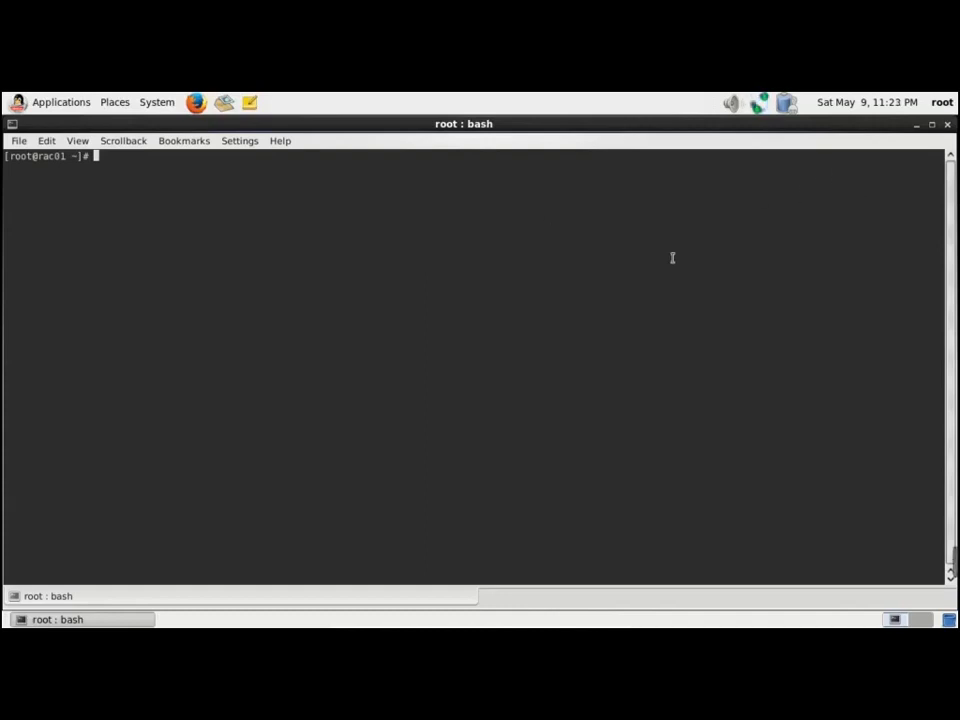
Copy the /etc/sysconfig/network path from the Word RAC guide and return to the terminal
key("Return")
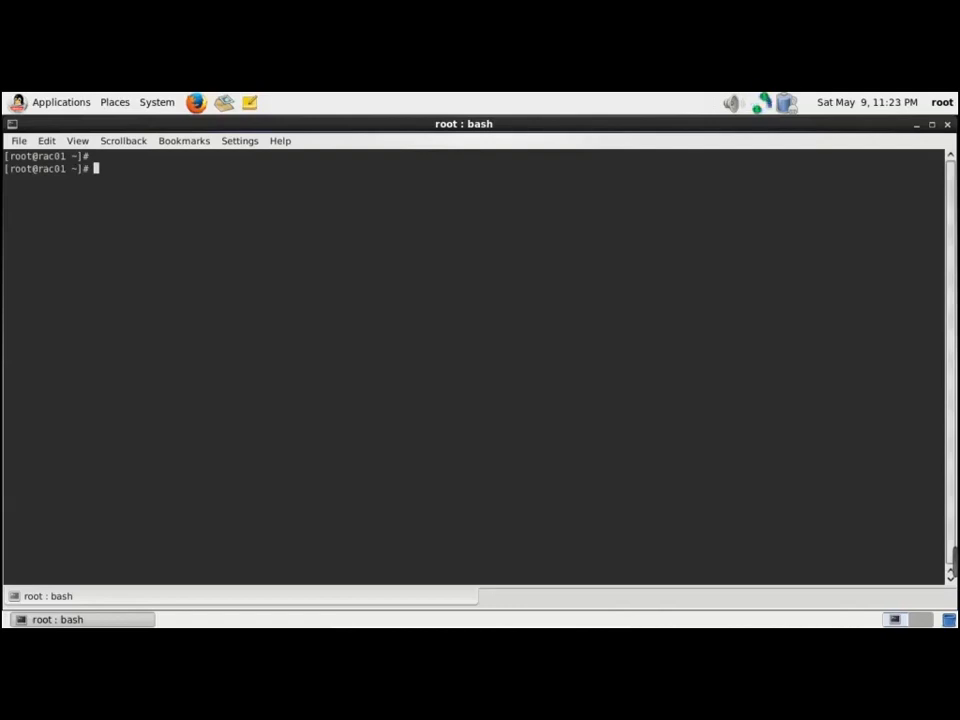
key("alt+Tab")
key("alt+Tab")
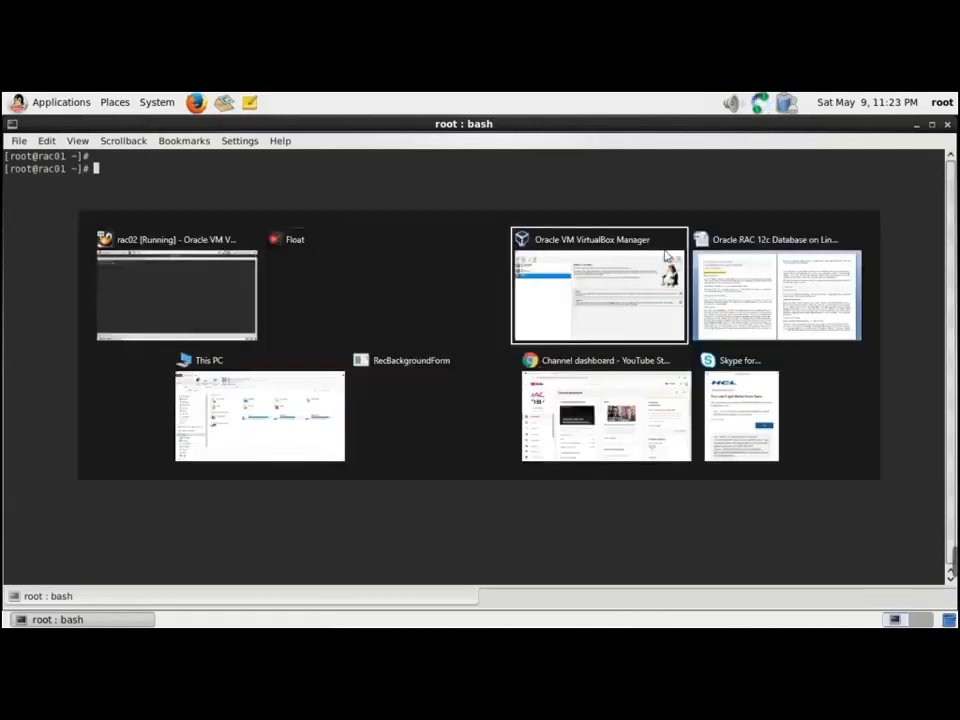
key("alt+Tab")
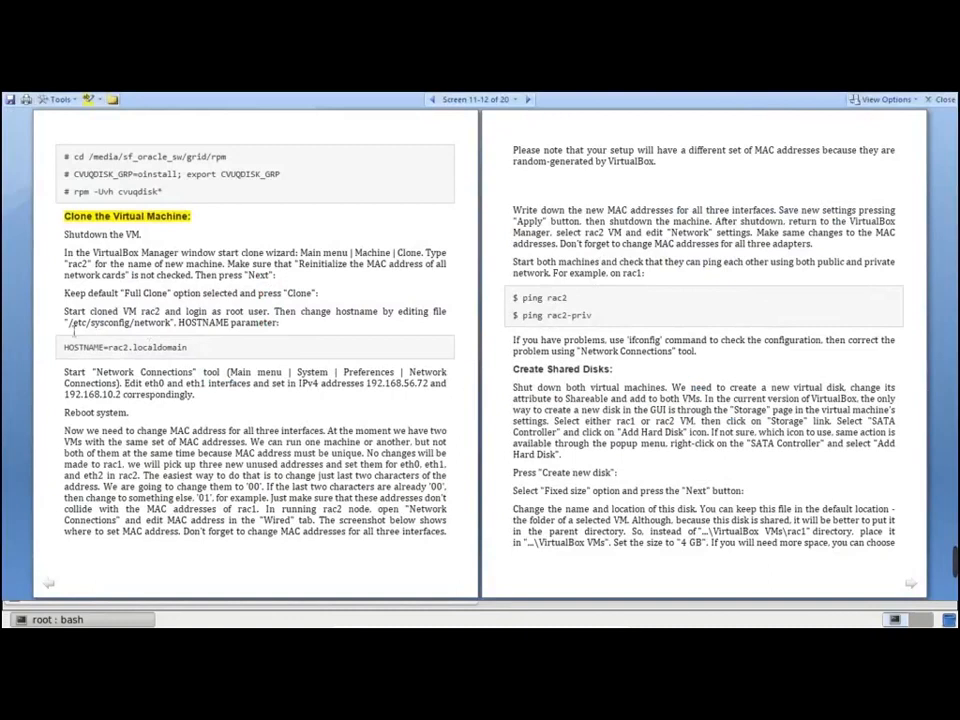
left_click_drag(70, 326, 172, 328)
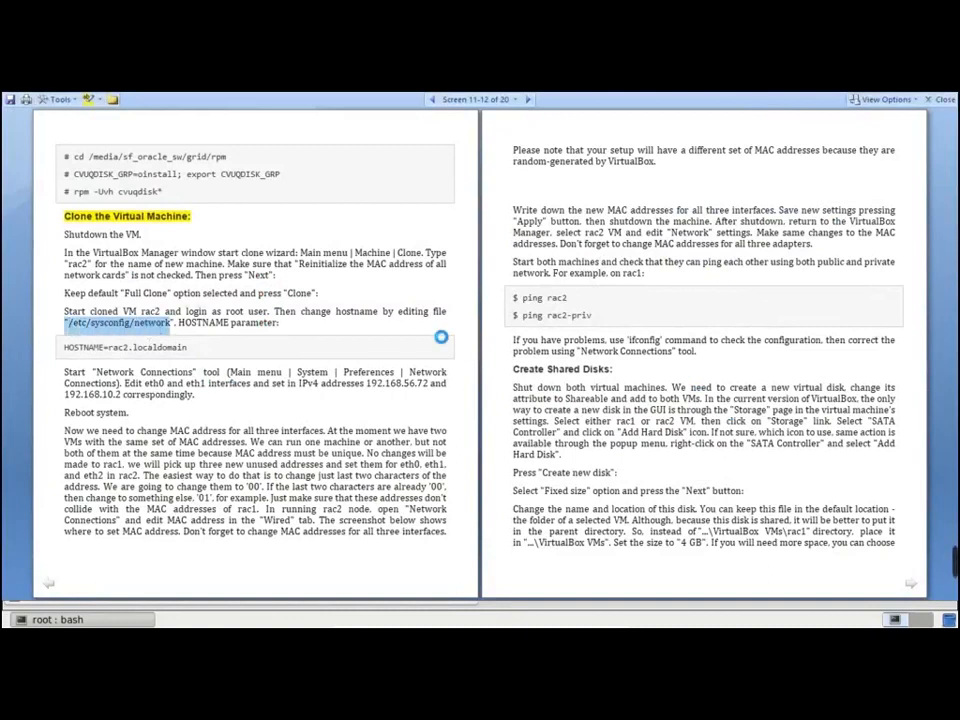
key("alt+Tab")
Open /etc/sysconfig/network in vi using the pasted path
type("vi")
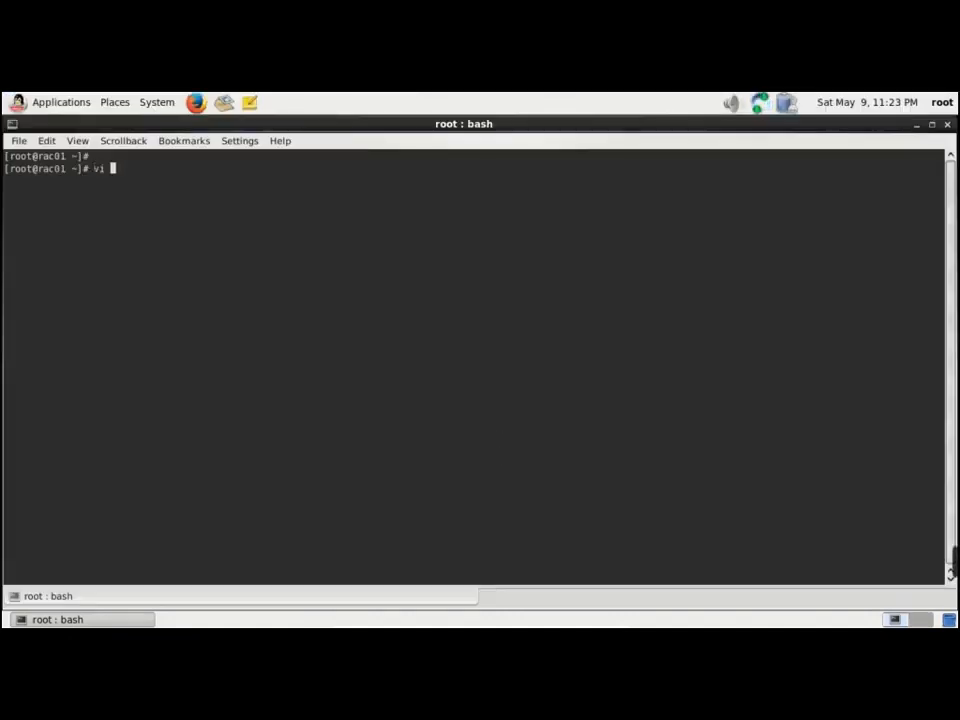
type("\"/etc/sysconfig/network")
key("Left")
key("Left")
key("Left")
key("Left")
key("Left")
key("Left")
key("Left")
key("Left")
key("Left")
key("Left")
key("Left")
key("Left")
key("Left")
key("Left")
key("Left")
key("Left")
key("Left")
key("Left")
key("Left")
key("Left")
key("Left")
key("Left")
key("Left")
key("Delete")
key("Return")
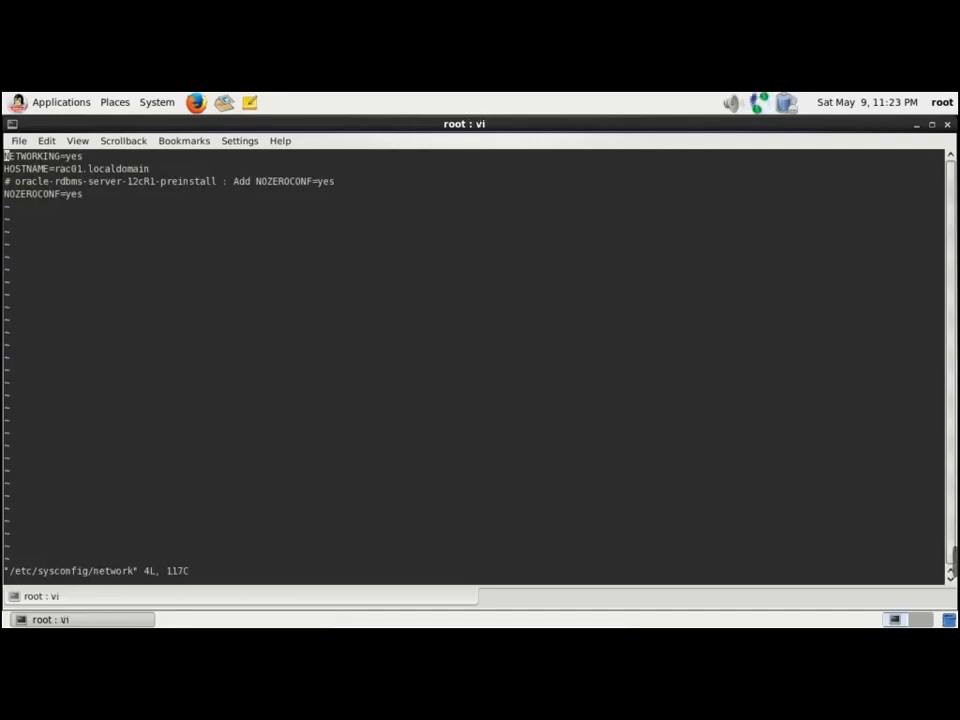
Change HOSTNAME to rac02.localdomain, save with :wq, and open /etc/hosts in vi
key("Down")
key("Down")
key("Down")
key("Up")
key("Up")
key("Right")
key("Right")
key("Right")
key("Right")
key("Right")
key("Right")
key("Right")
key("Right")
key("Right")
key("Right")
key("Right")
key("Right")
key("Right")
key("x")
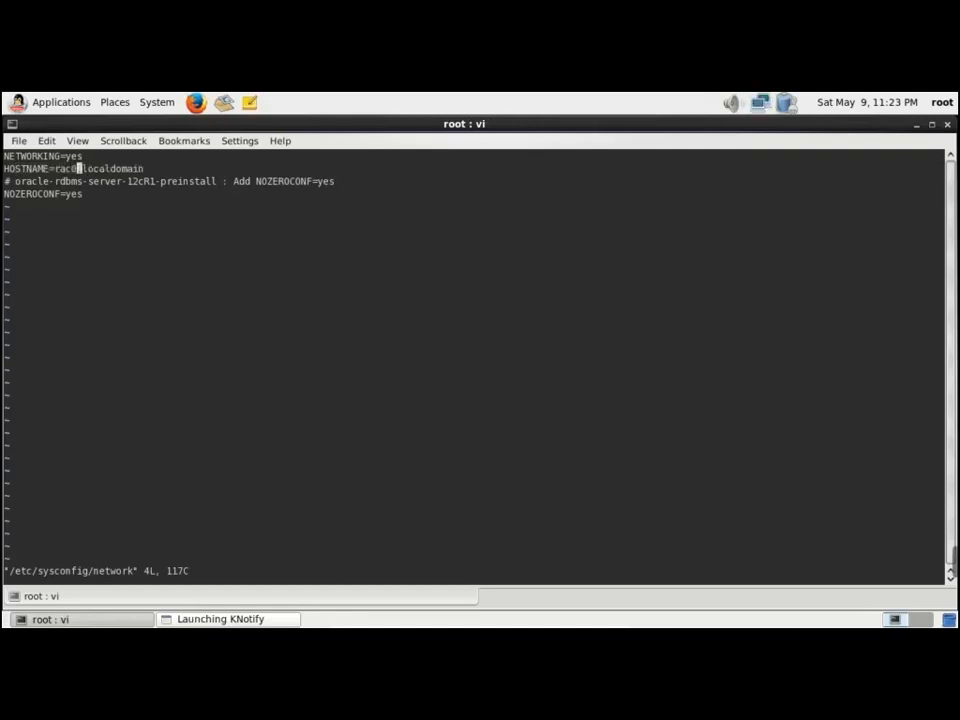
type("i2")
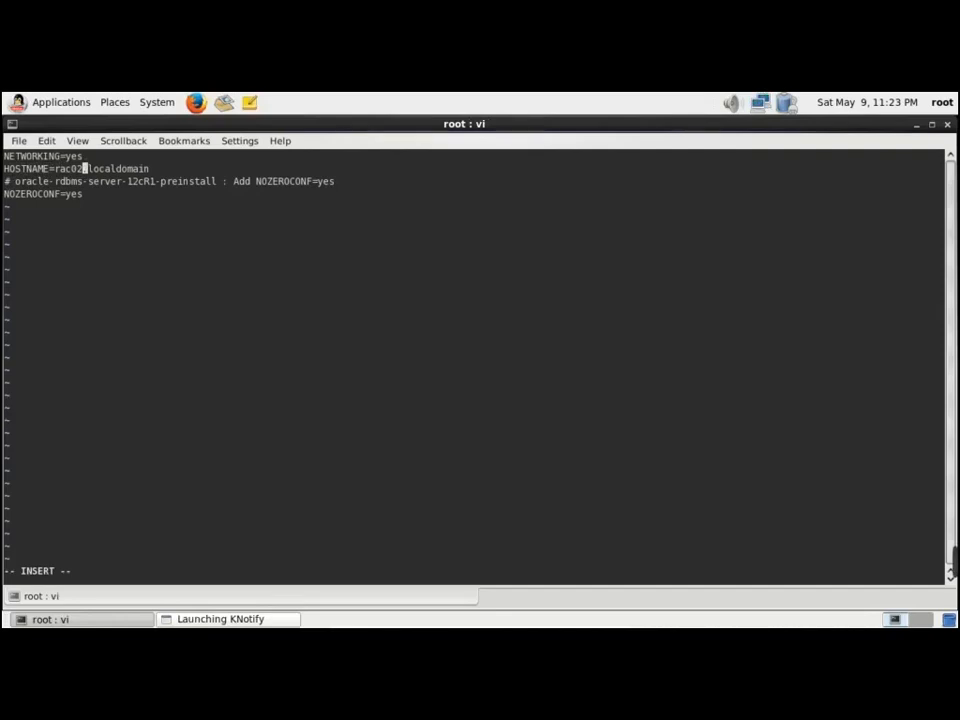
key("Escape")
type(":wq")
key("Return")
key("Return")
key("Return")
type("vi /etc/hosts")
key("Return")
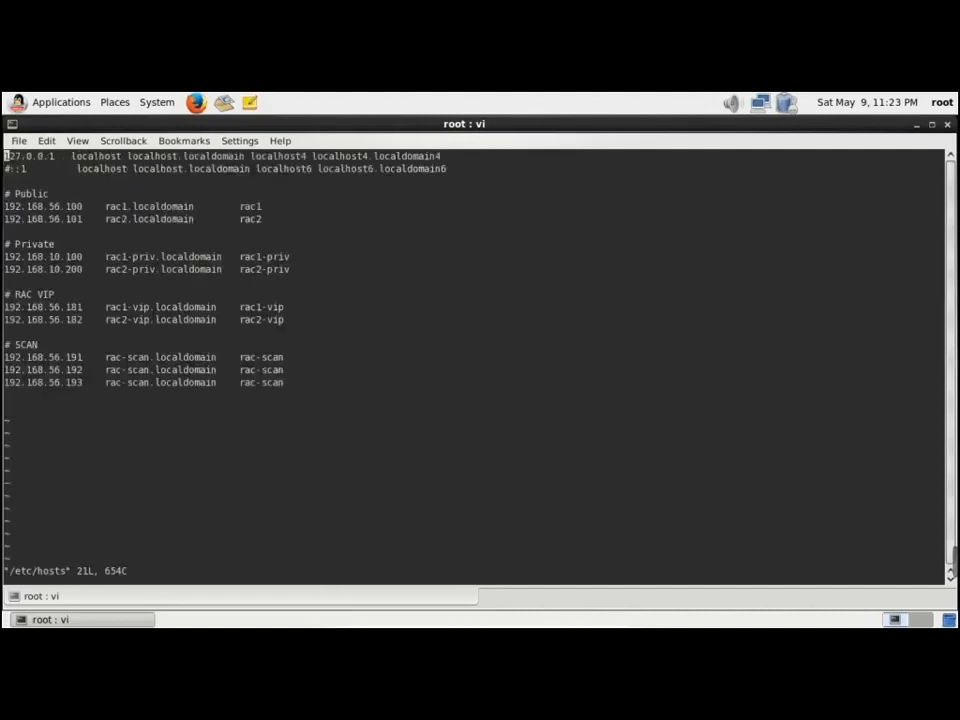
key("Down")
key("Down")
key("Down")
key("Down")
key("Down")
key("Down")
key("Down")
key("Down")
key("Down")
key("Down")
key("Down")
key("Down")
key("Down")
key("Down")
key("Down")
key("Down")
key("Down")
key("Down")
key("Down")
key("Up")
key("Up")
key("Up")
key("Up")
key("Up")
key("Up")
key("Up")
key("Up")
key("Up")
key("Up")
key("Up")
key("Up")
key("Up")
key("Up")
key("Up")
key("Up")
key("Up")
key("Up")
key("Up")
key("Down")
key("Down")
key("Down")
key("Down")
key("Down")
key("Down")
key("Down")
type(":1")
key("BackSpace")
type("q")
key("Return")
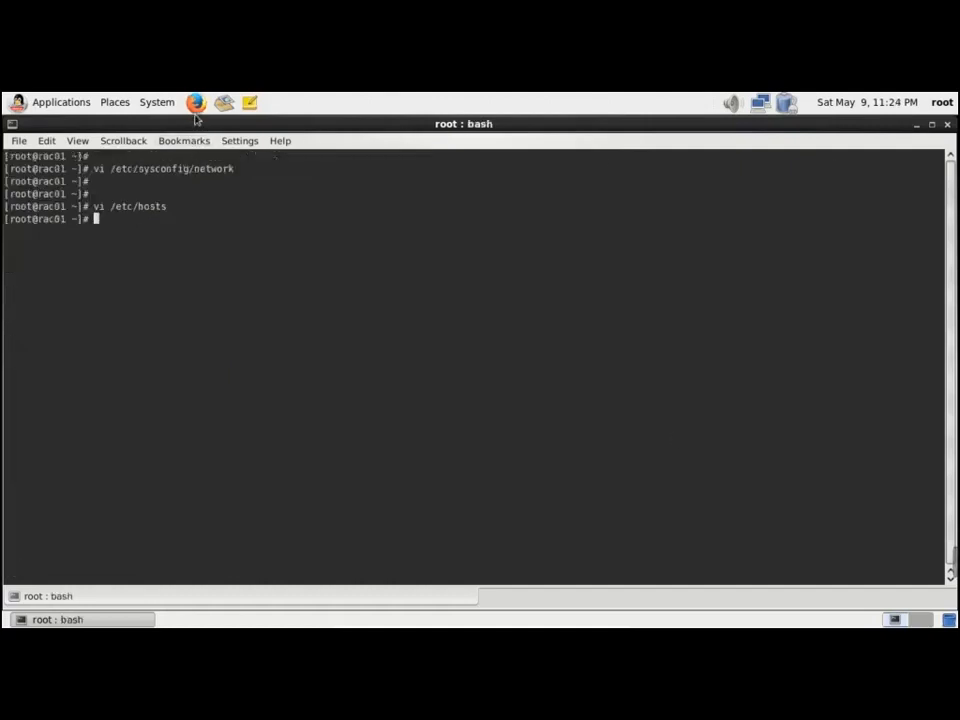
Open Network Connections from the System menu, check the active wired connections, and select System eth0
left_click(162, 104)
mouse_move(194, 133)
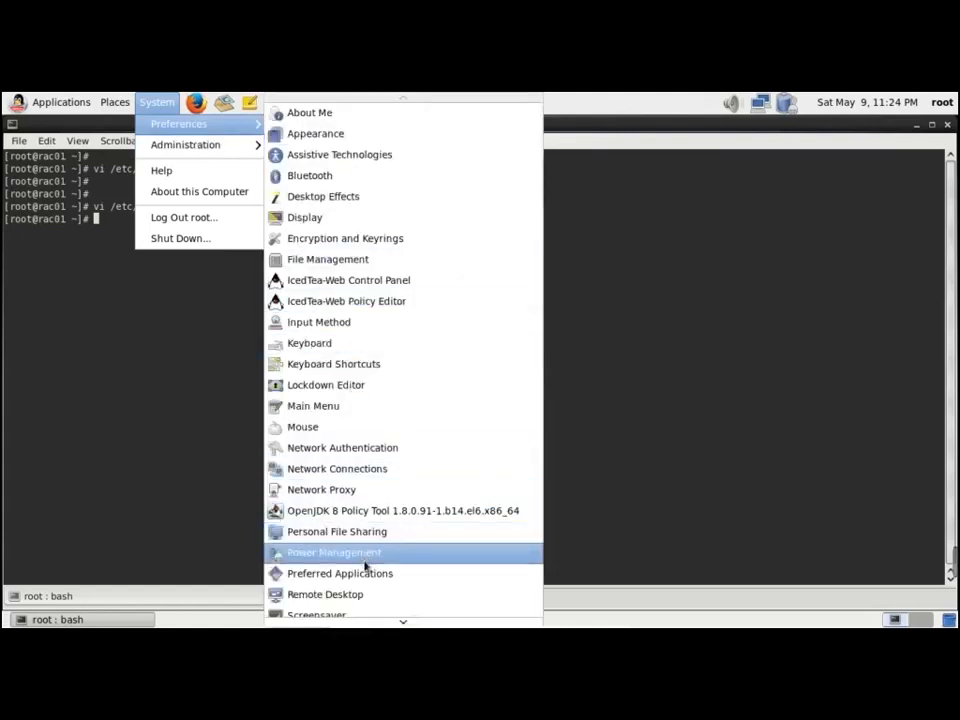
left_click(376, 469)
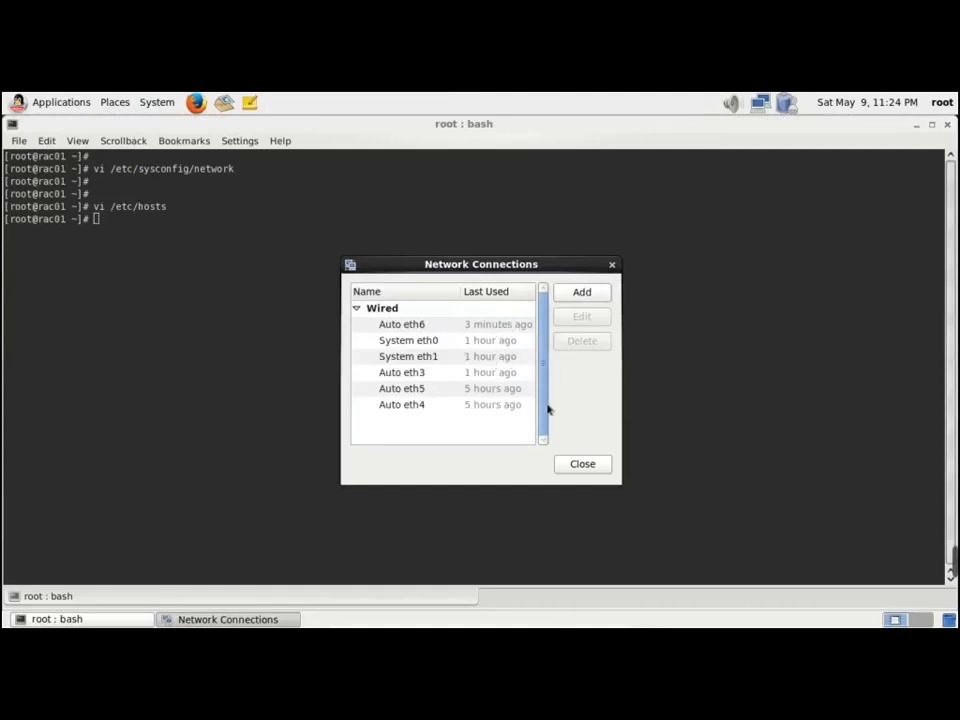
left_click(410, 408)
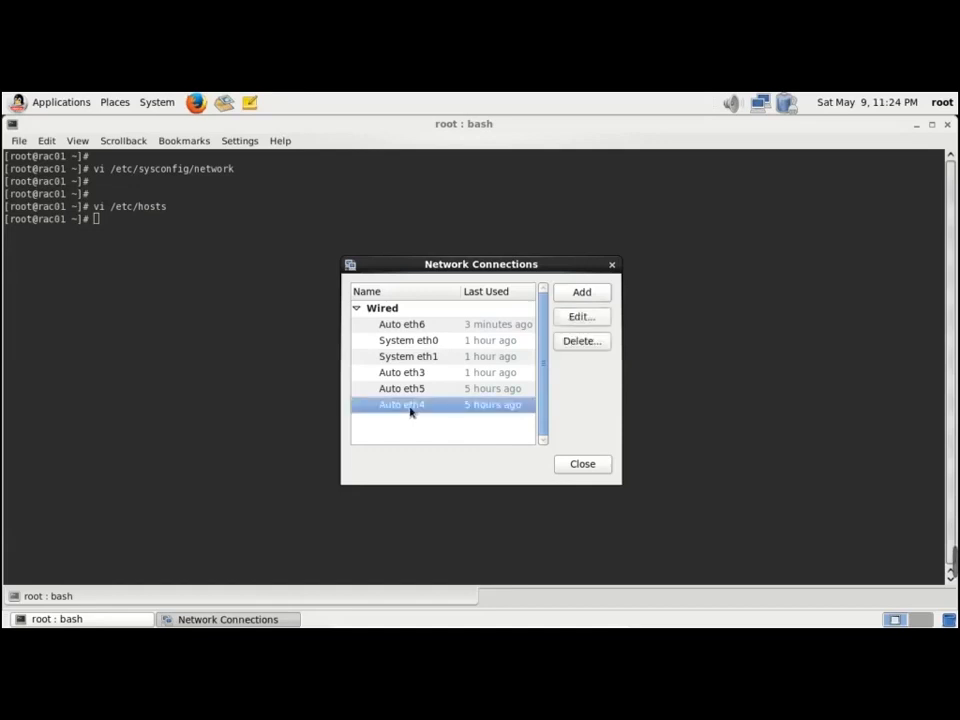
left_click(761, 106)
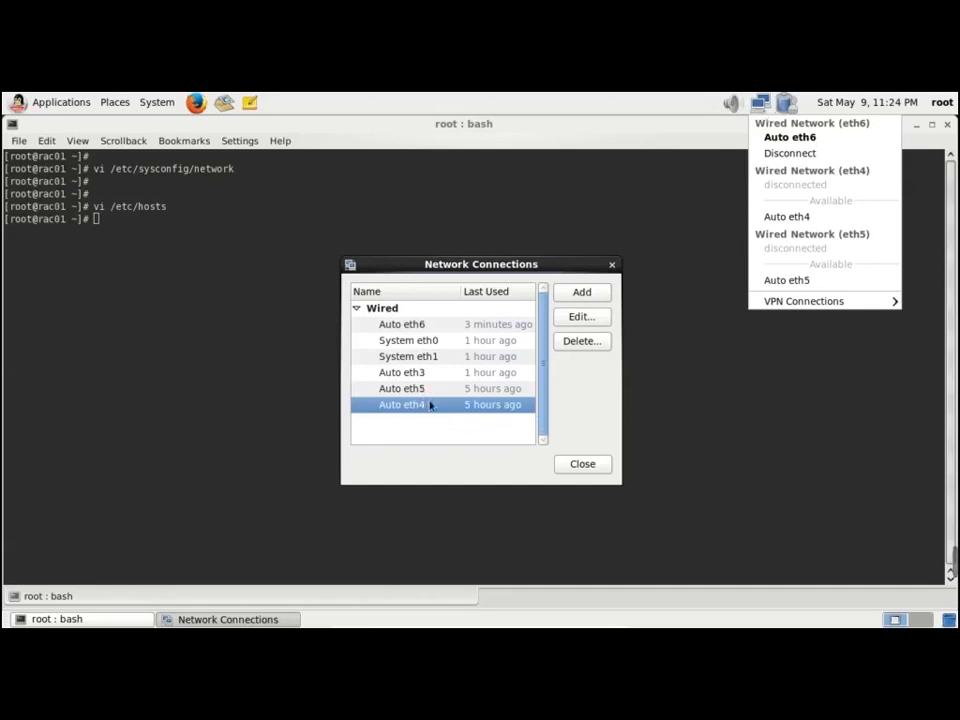
left_click(436, 349)
left_click(425, 342)
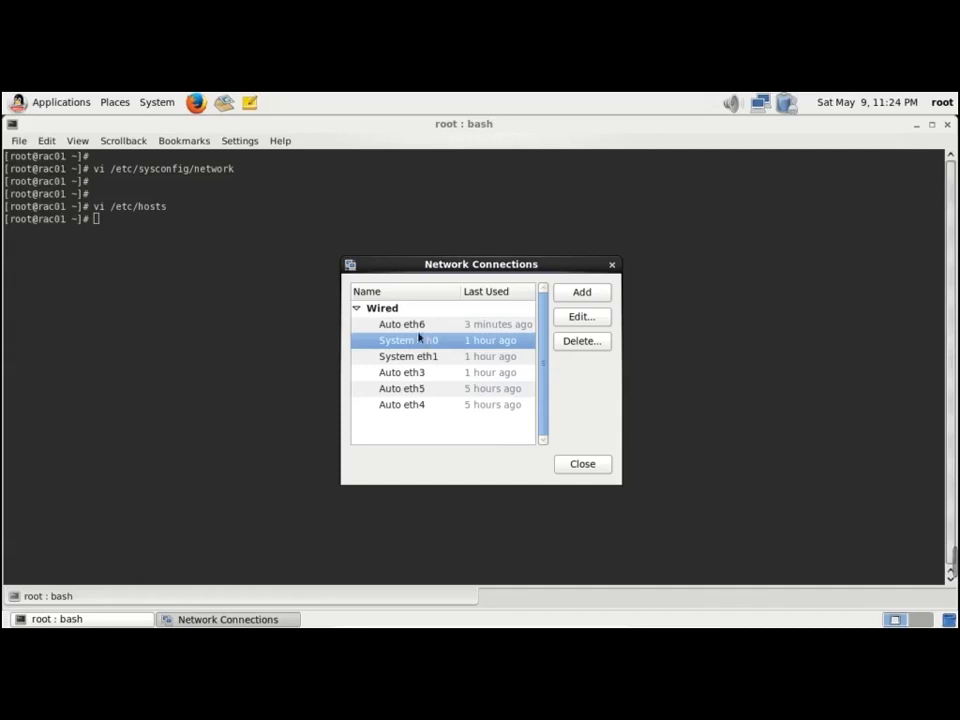
Change System eth0's IPv4 address from 192.168.56.100 to 192.168.56.200 and apply it
left_click(572, 317)
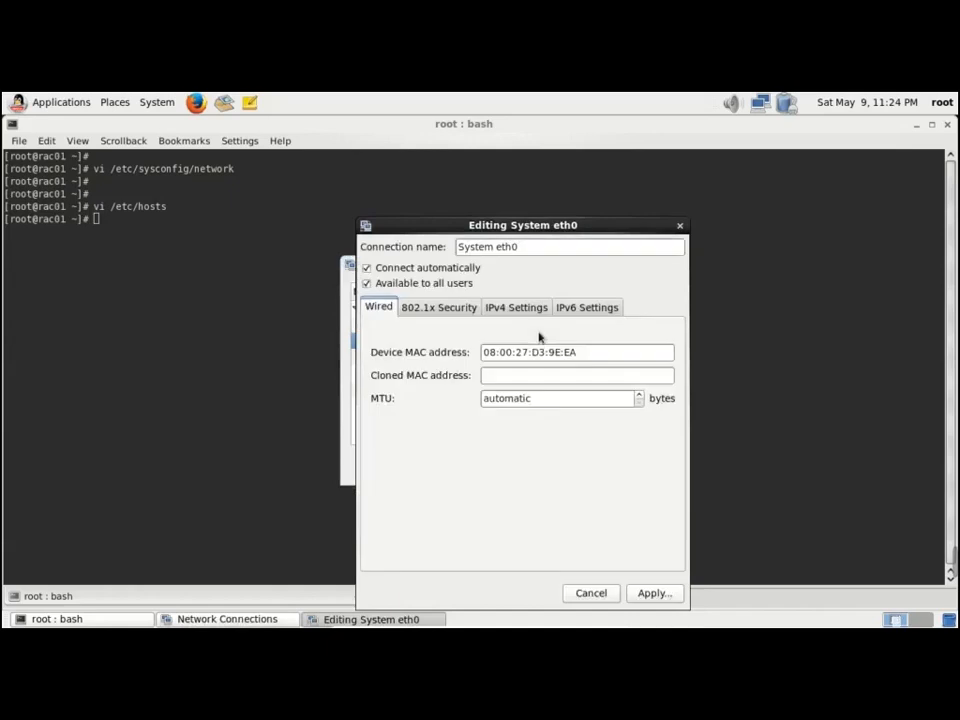
left_click(506, 310)
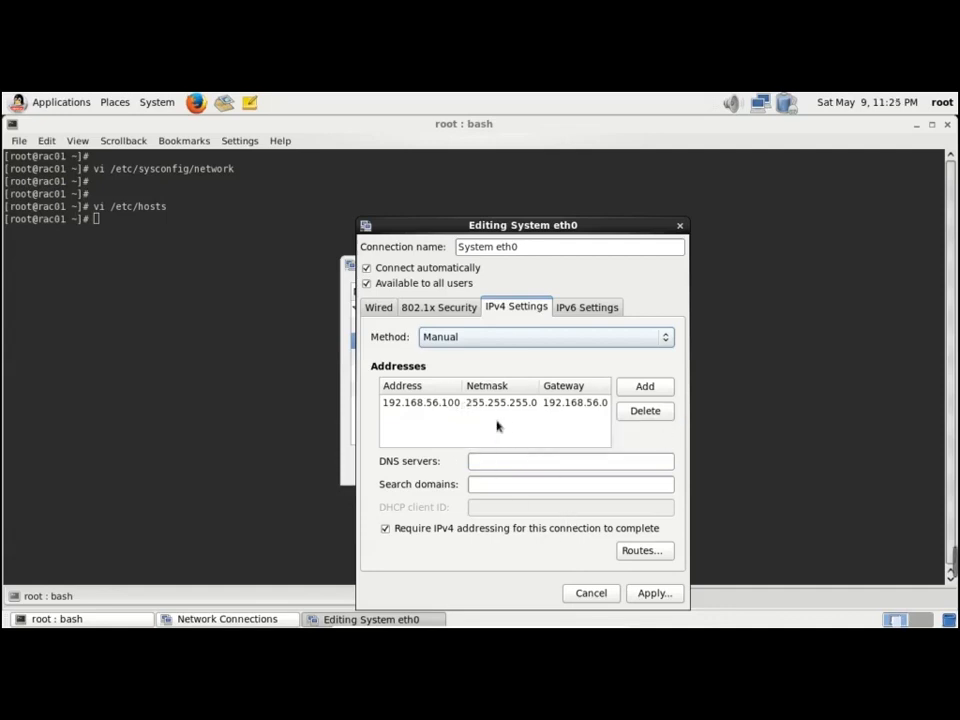
left_click(440, 403)
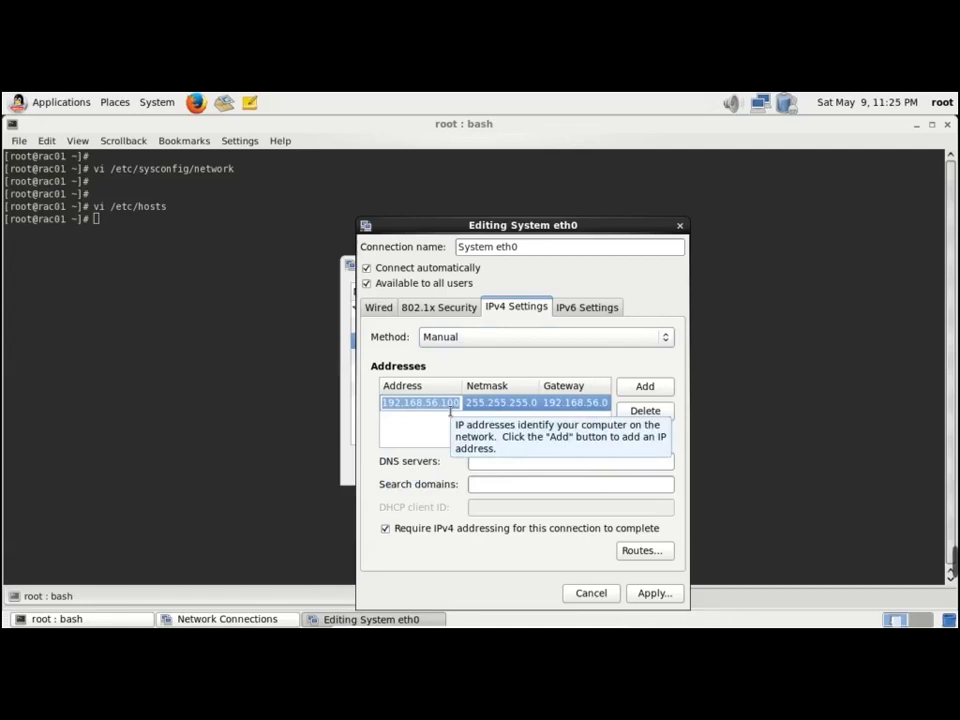
left_click(459, 405)
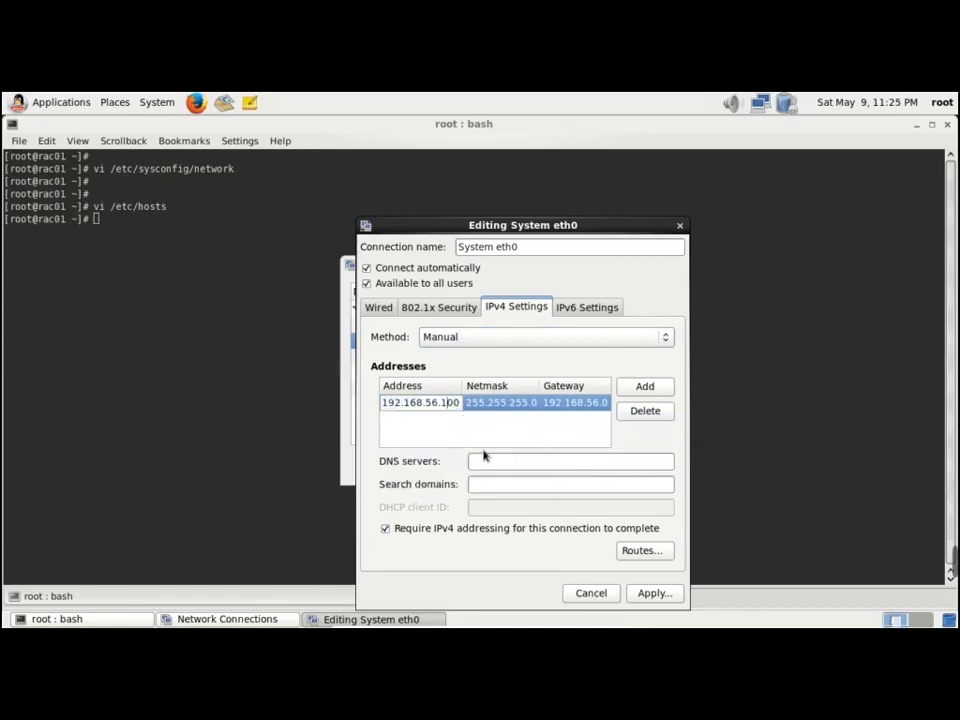
type("2")
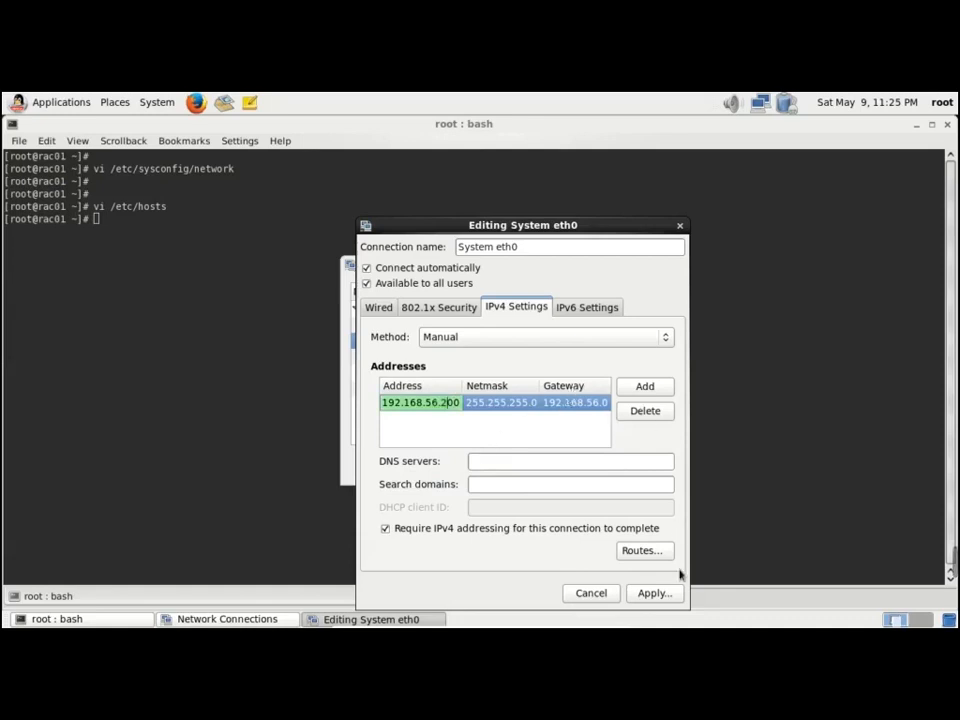
left_click(660, 596)
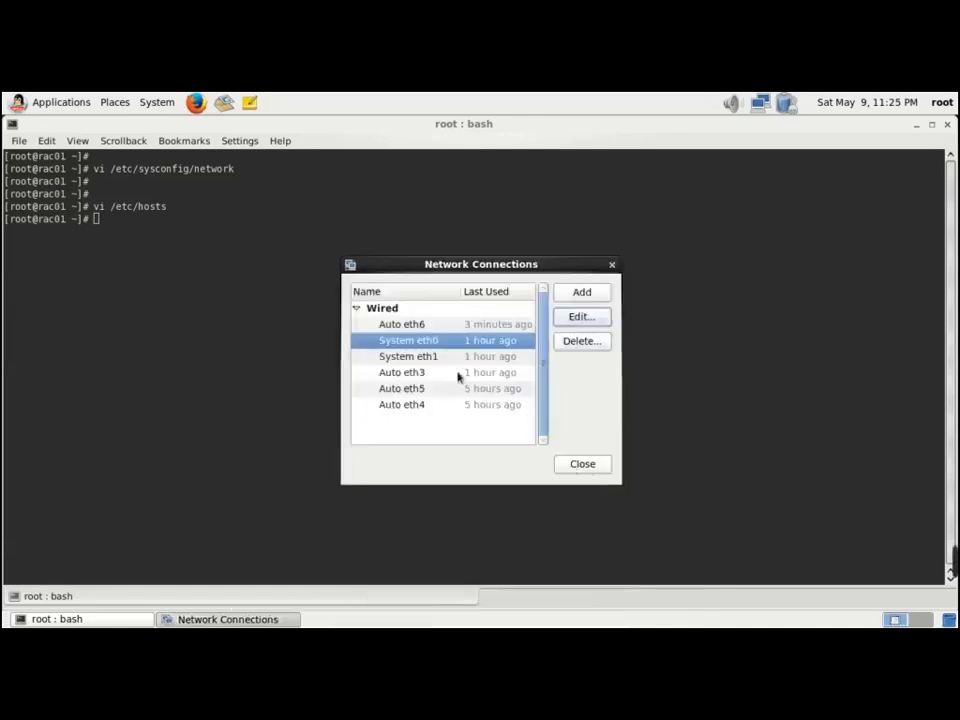
Change System eth1's IPv4 address from 192.168.10.100 to 192.168.10.200 and apply it
left_click(420, 357)
left_click(581, 320)
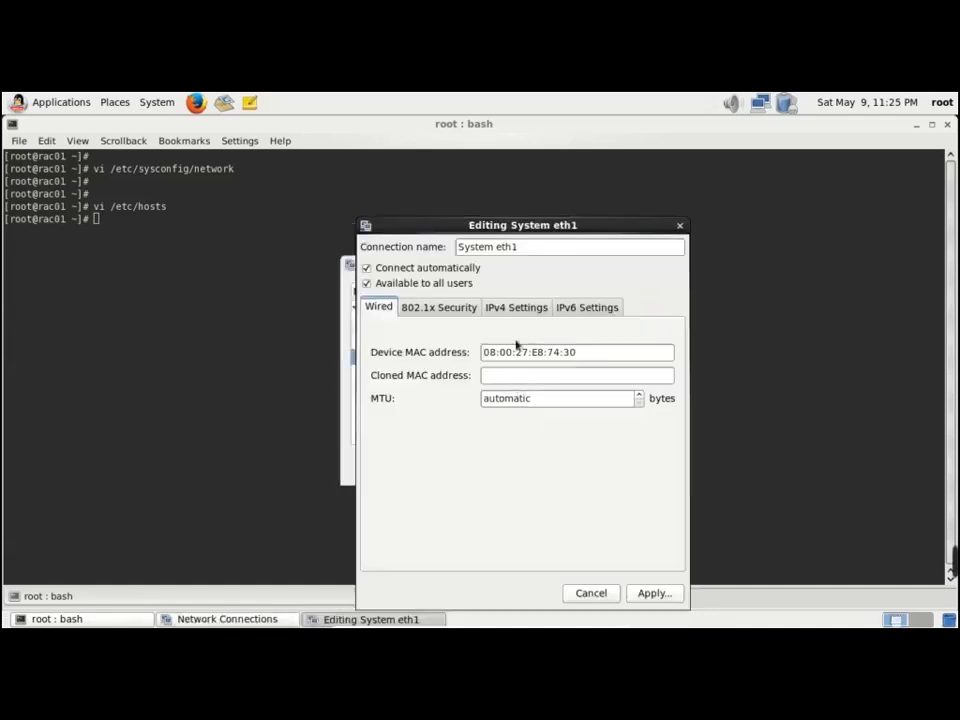
left_click(516, 308)
left_click(458, 404)
left_click(448, 404)
type("2.168.10.200")
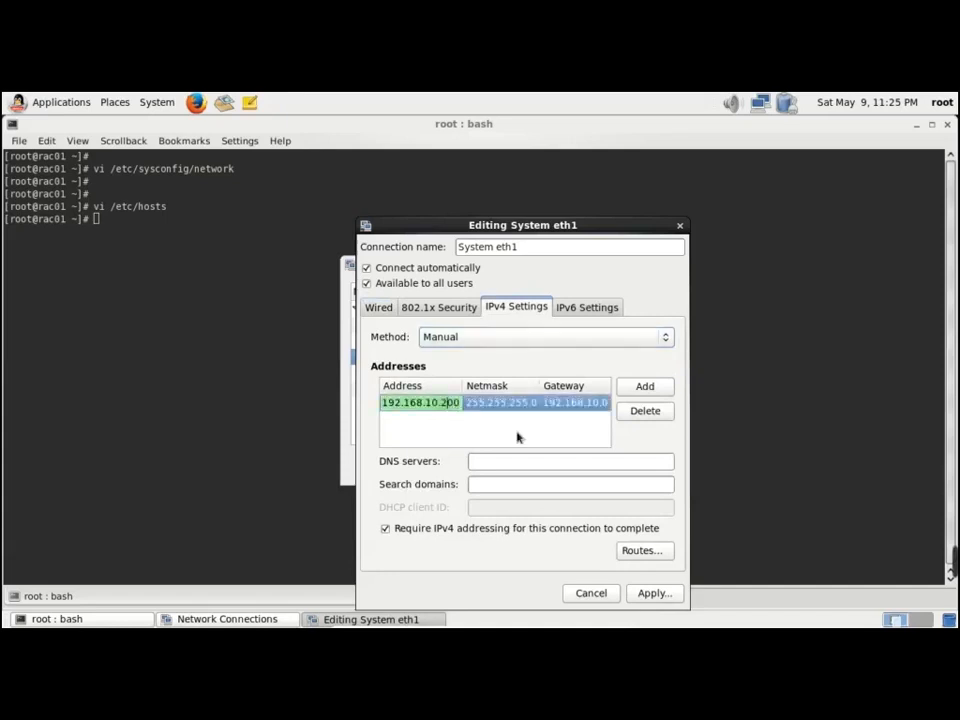
left_click(654, 594)
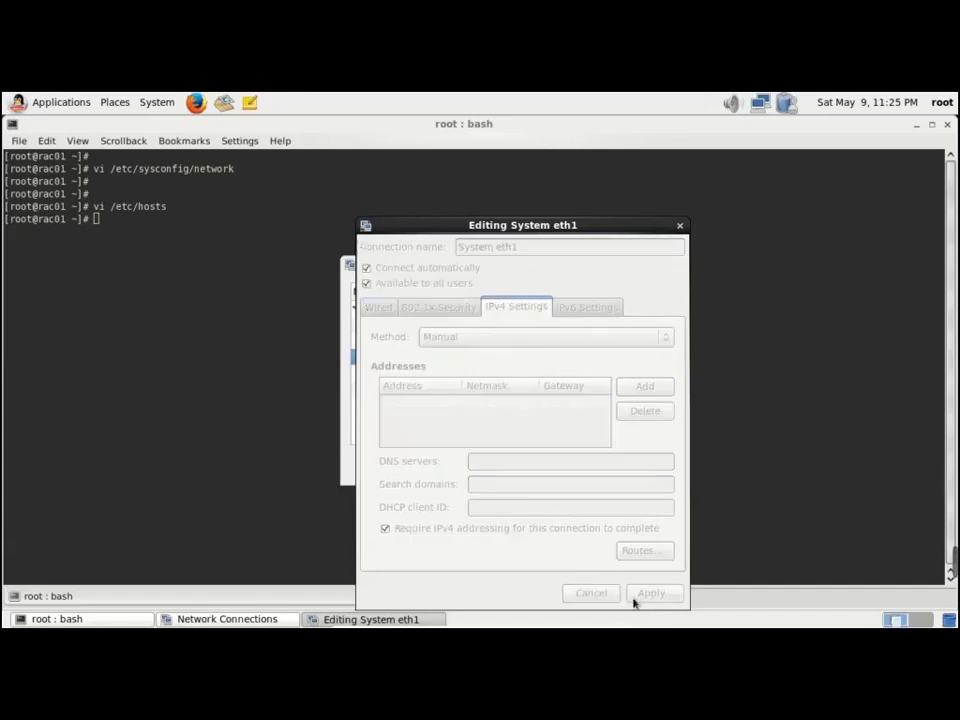
Review the IPv4 settings of Auto eth3 and Auto eth6 without changing anything
left_click(425, 346)
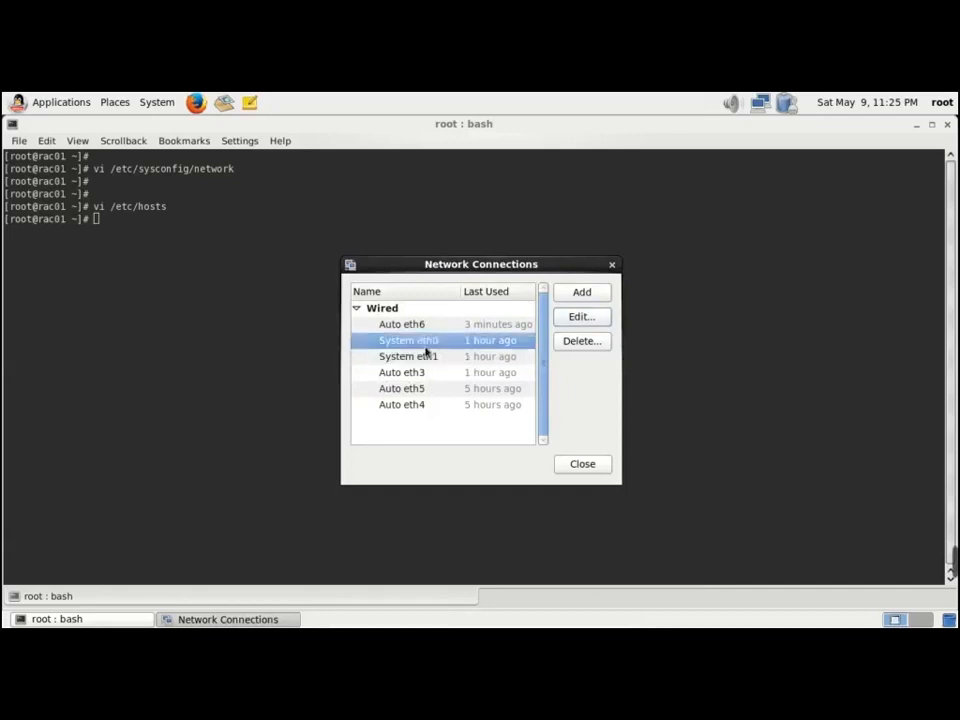
left_click(423, 376)
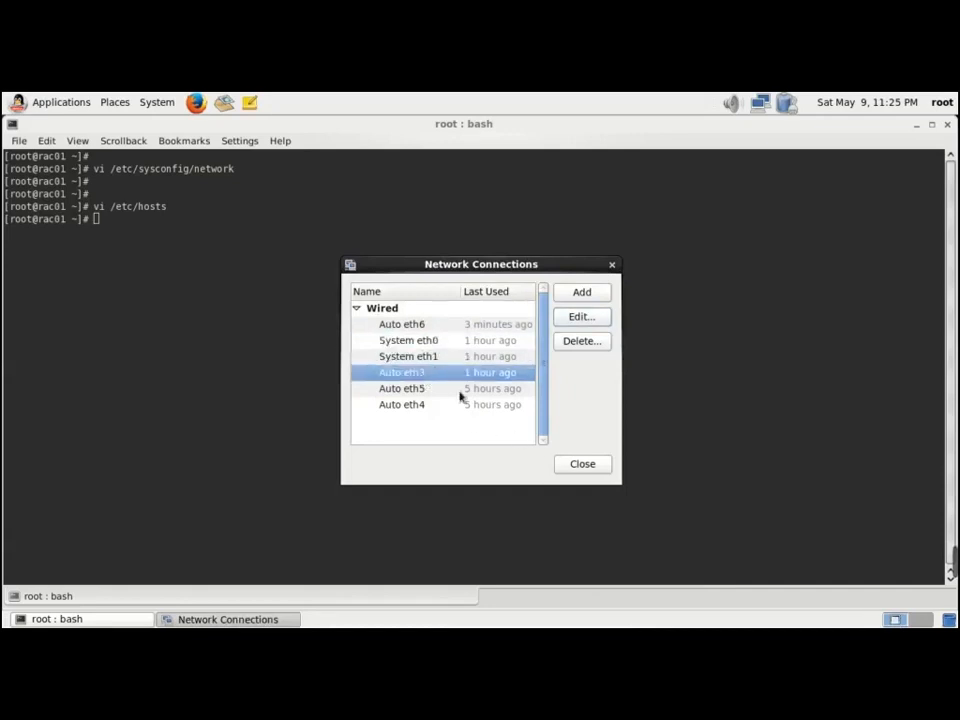
left_click(584, 319)
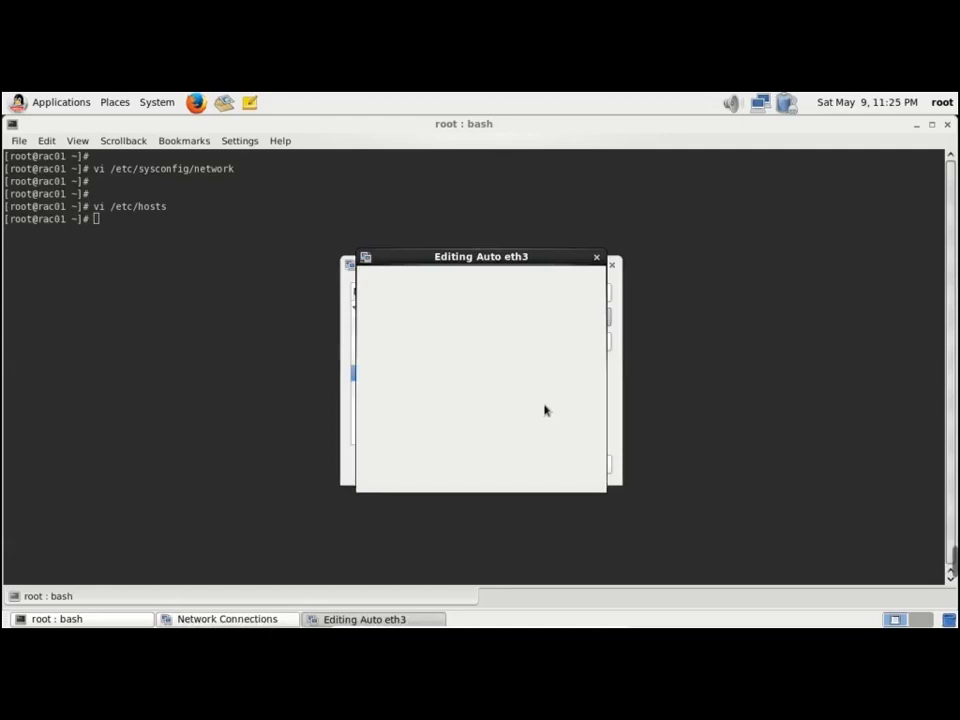
left_click(524, 310)
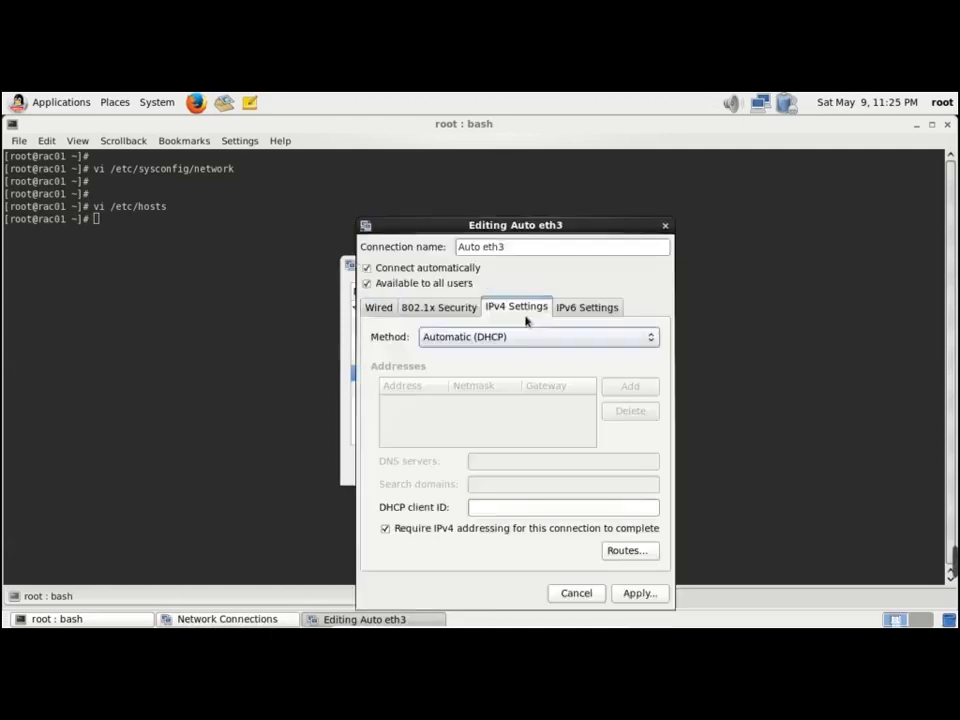
left_click(582, 594)
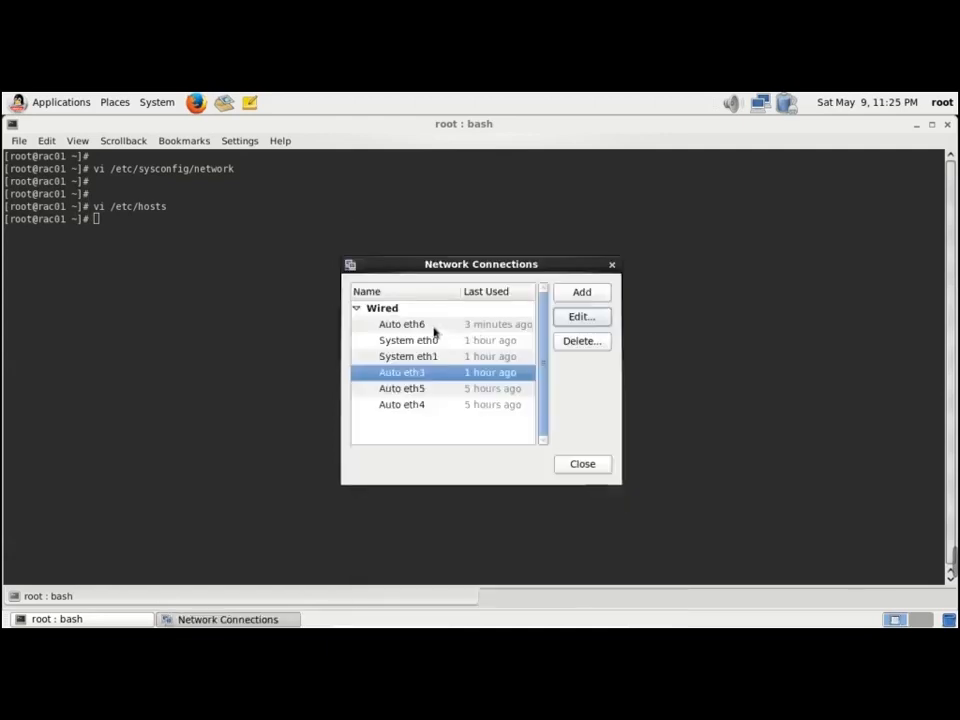
left_click(432, 328)
left_click(588, 322)
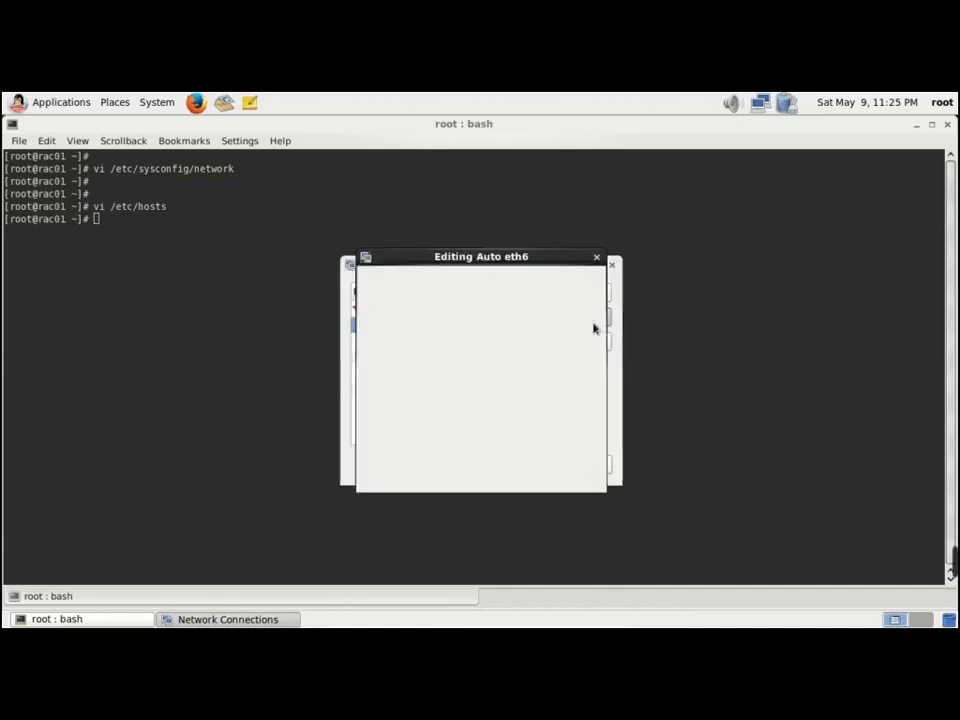
left_click(515, 307)
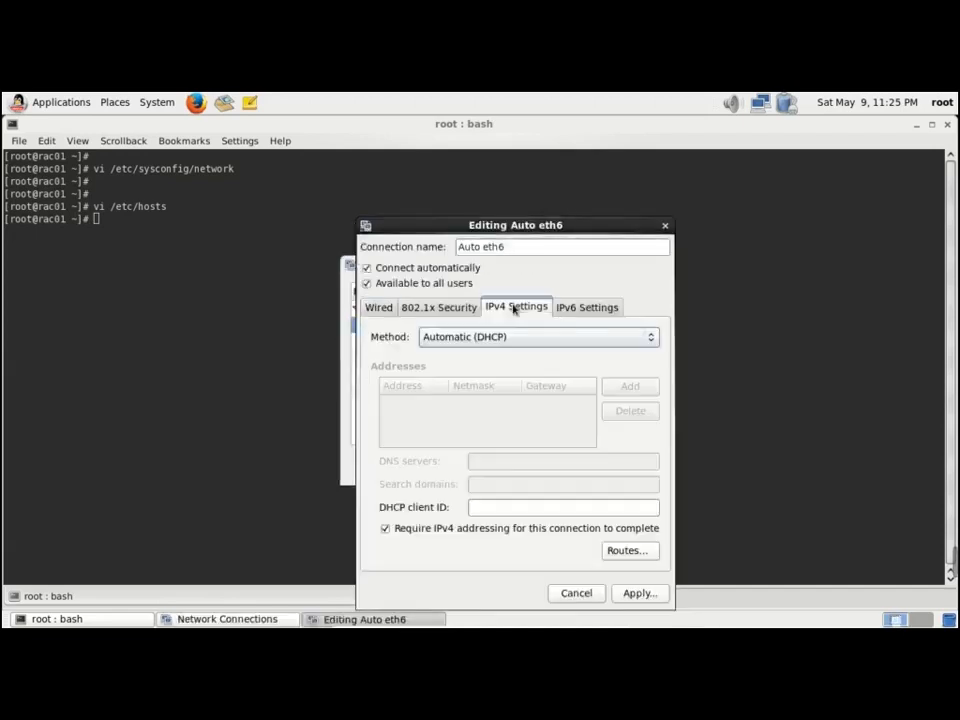
left_click(583, 594)
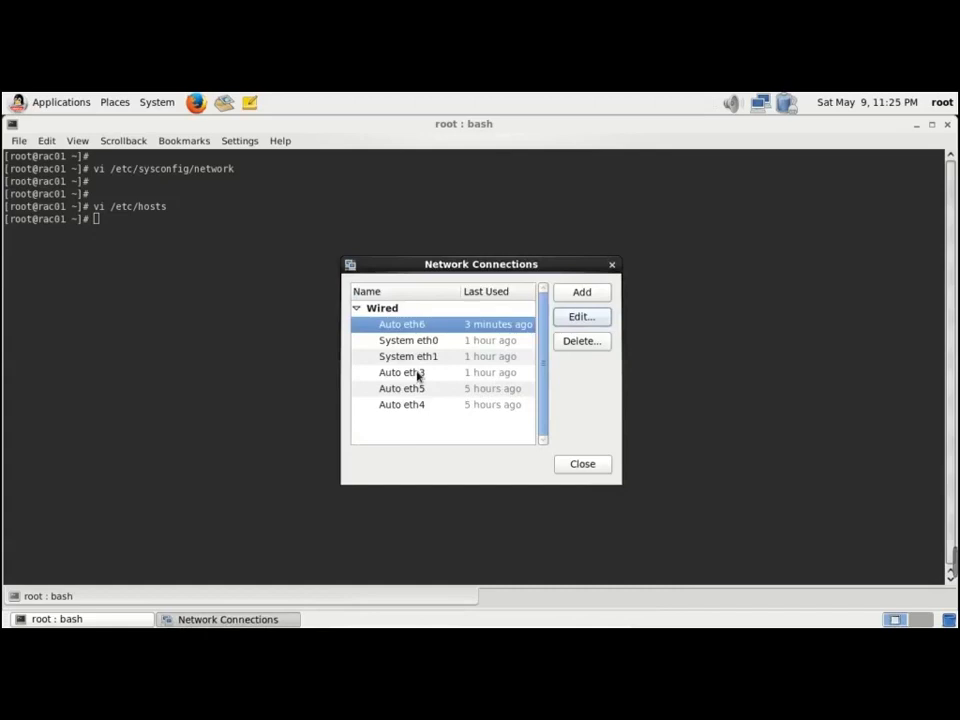
Delete the Auto eth5 and Auto eth4 connections
left_click(415, 392)
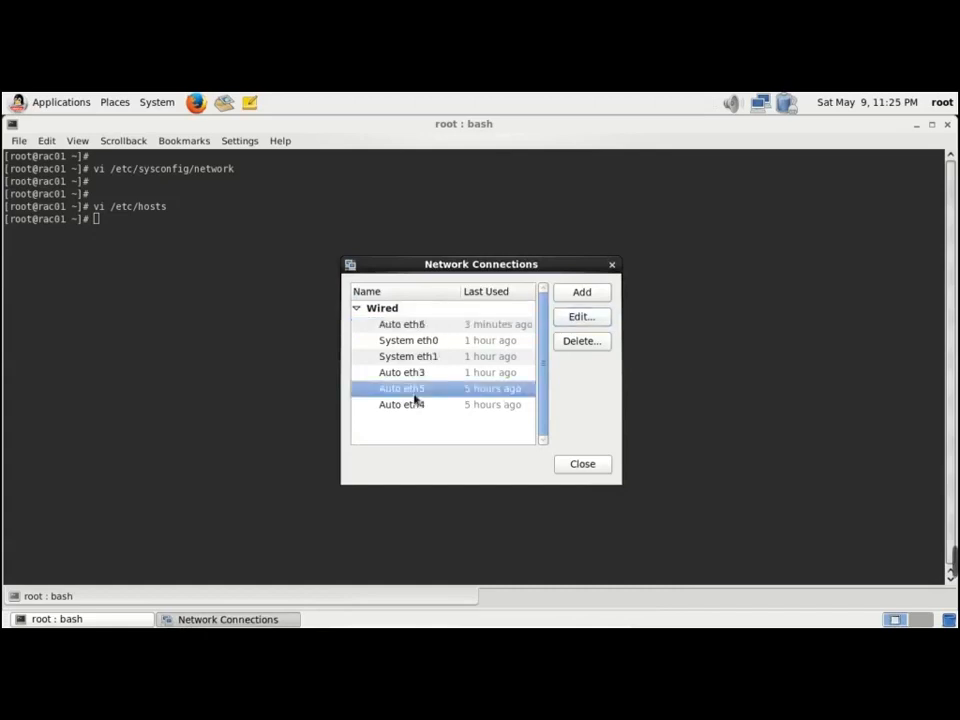
left_click(589, 345)
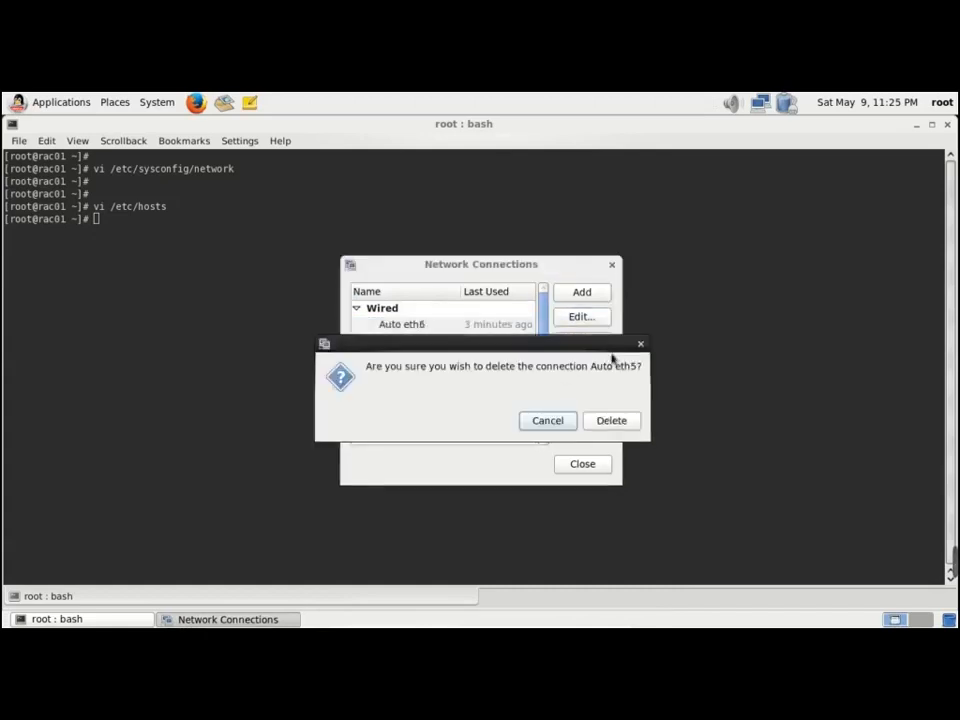
left_click(609, 421)
left_click(476, 385)
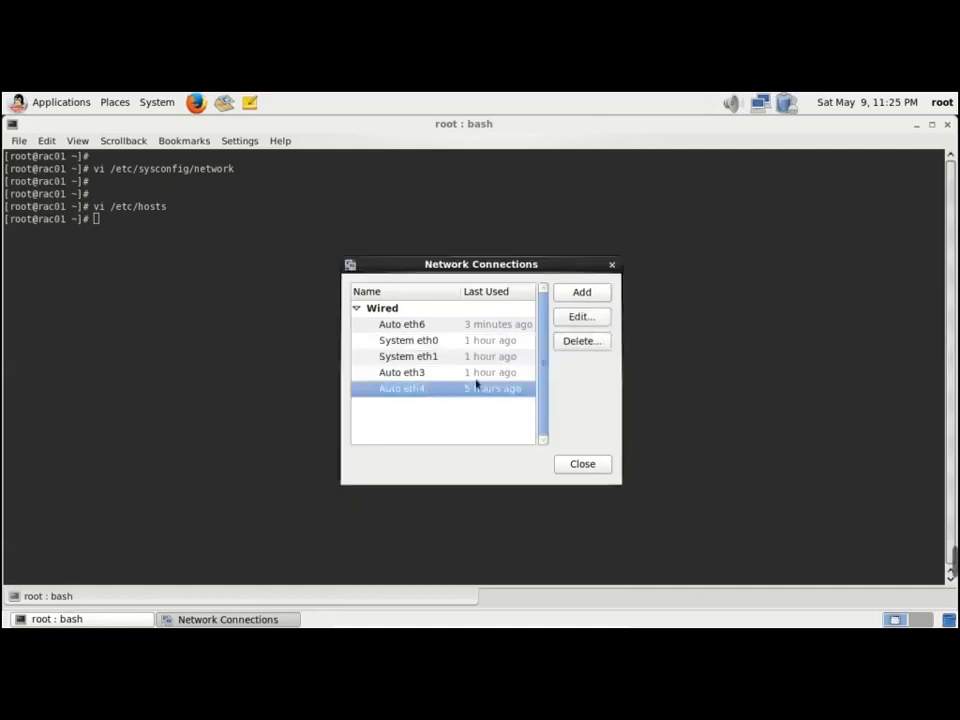
left_click(587, 345)
left_click(610, 420)
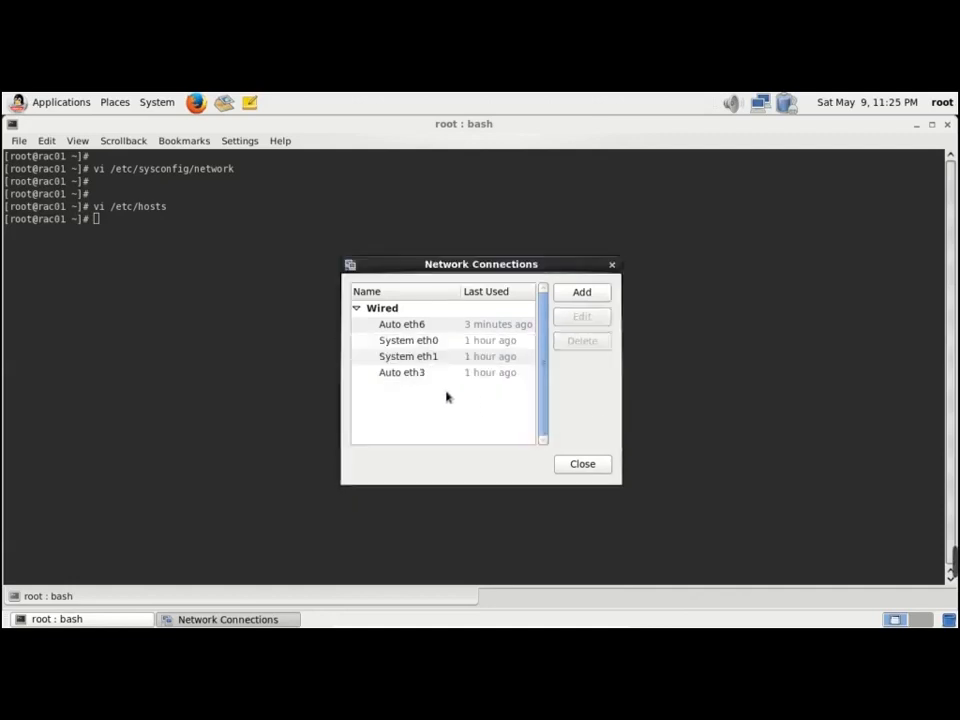
Recheck Auto eth3's IPv4 settings, and cancel deleting Auto eth6 to keep it
left_click(418, 375)
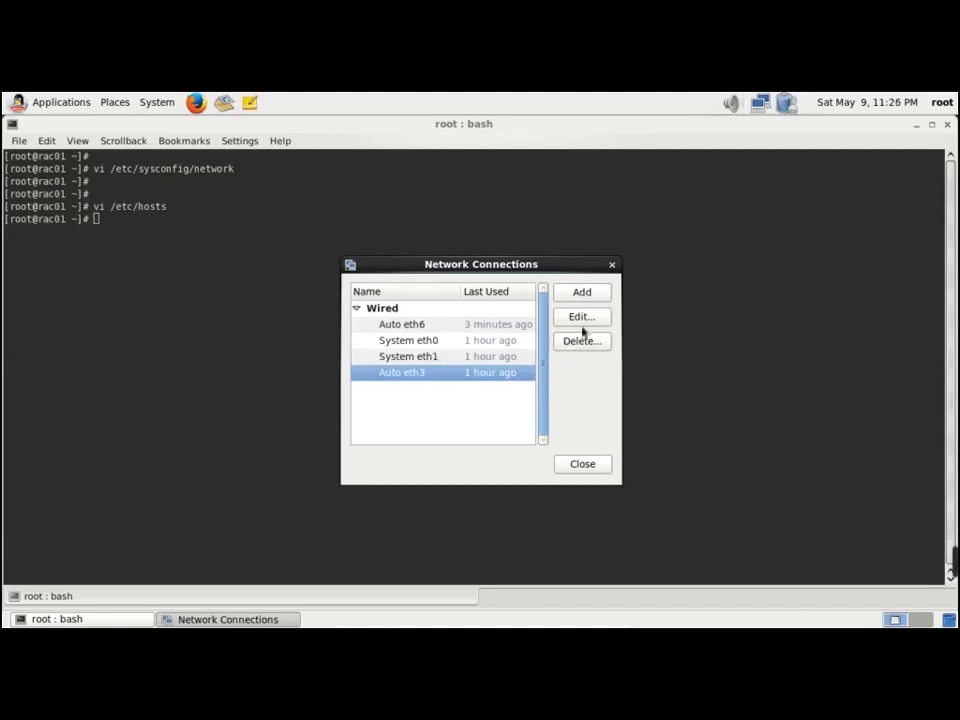
left_click(585, 320)
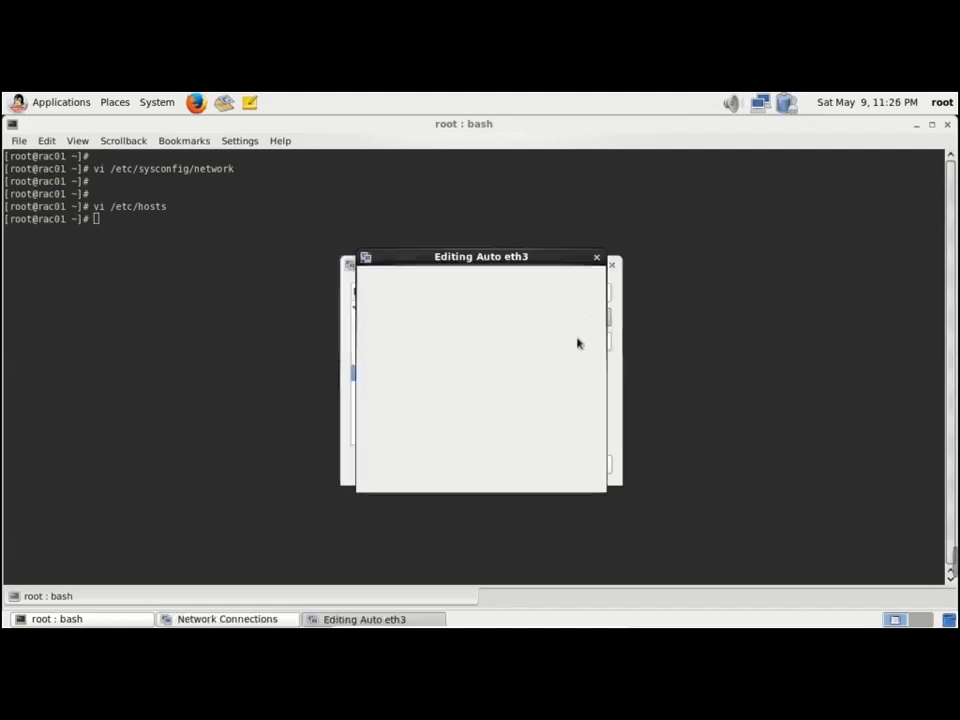
left_click(518, 310)
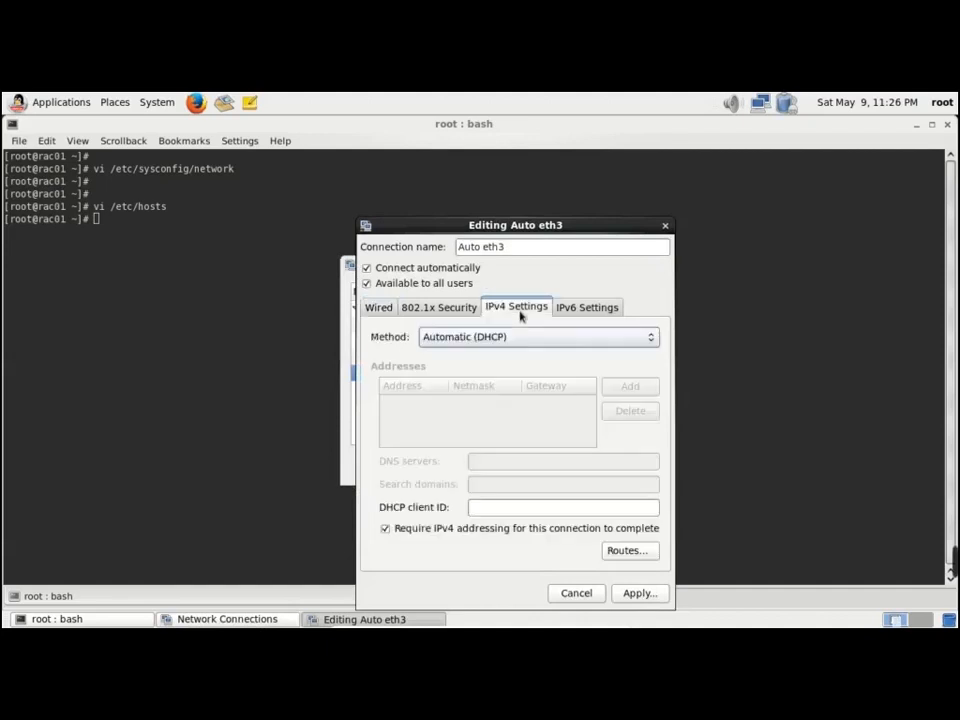
left_click(596, 595)
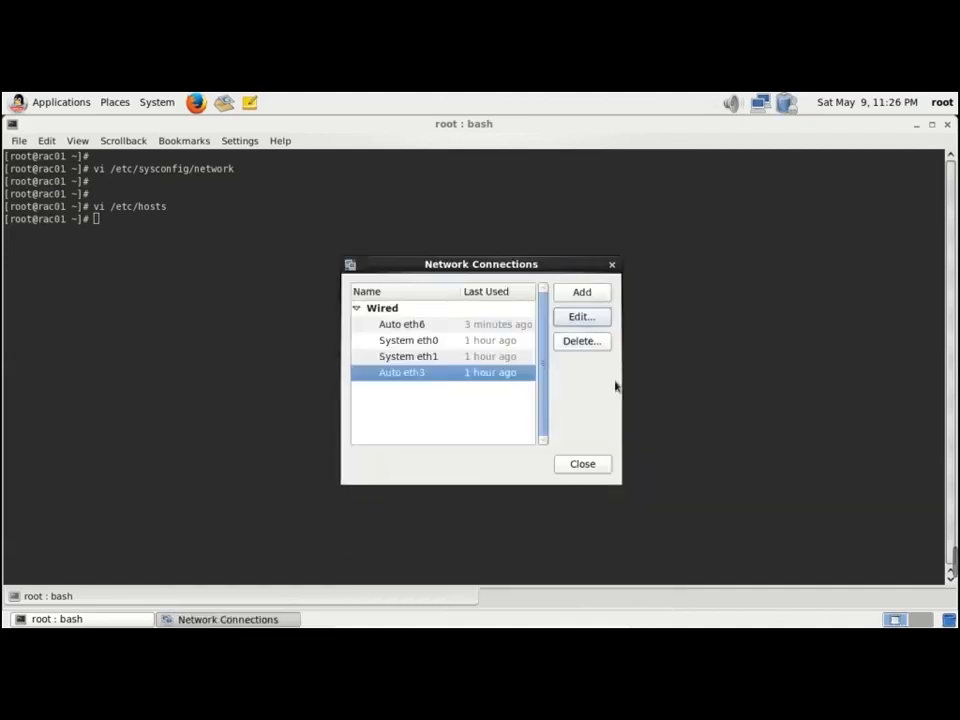
left_click(436, 327)
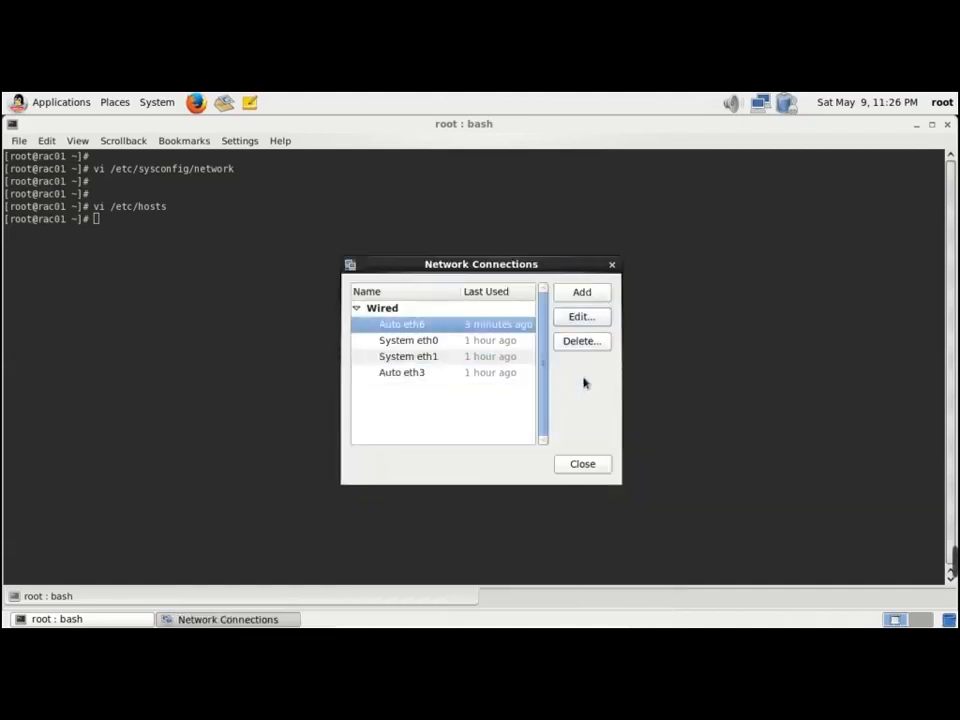
left_click(581, 341)
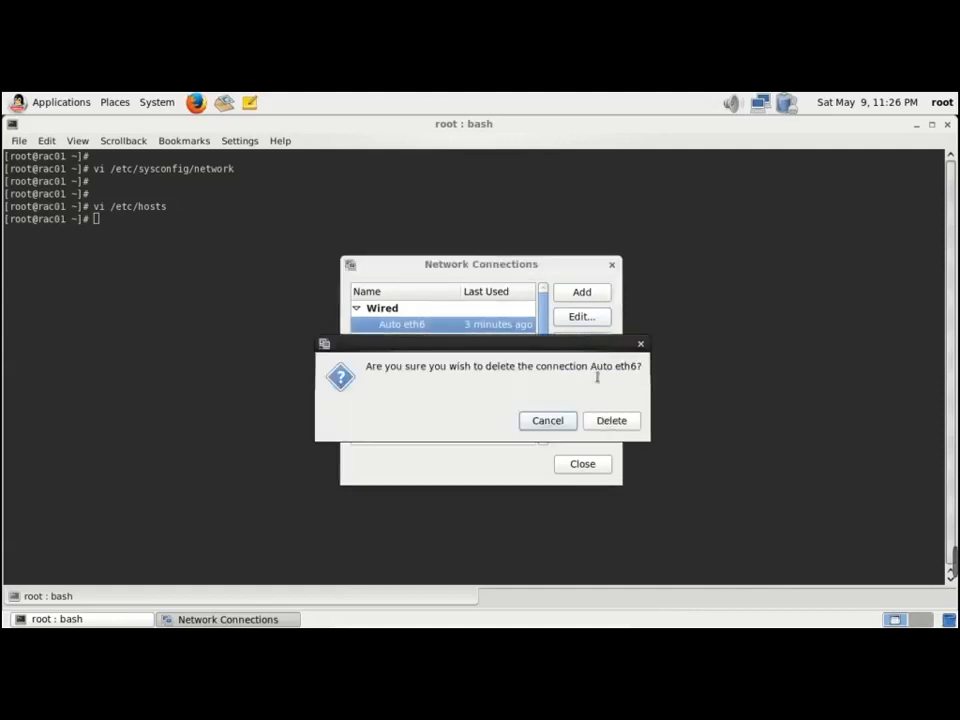
left_click(540, 421)
Delete Auto eth3, then close the Network Connections list
left_click(432, 374)
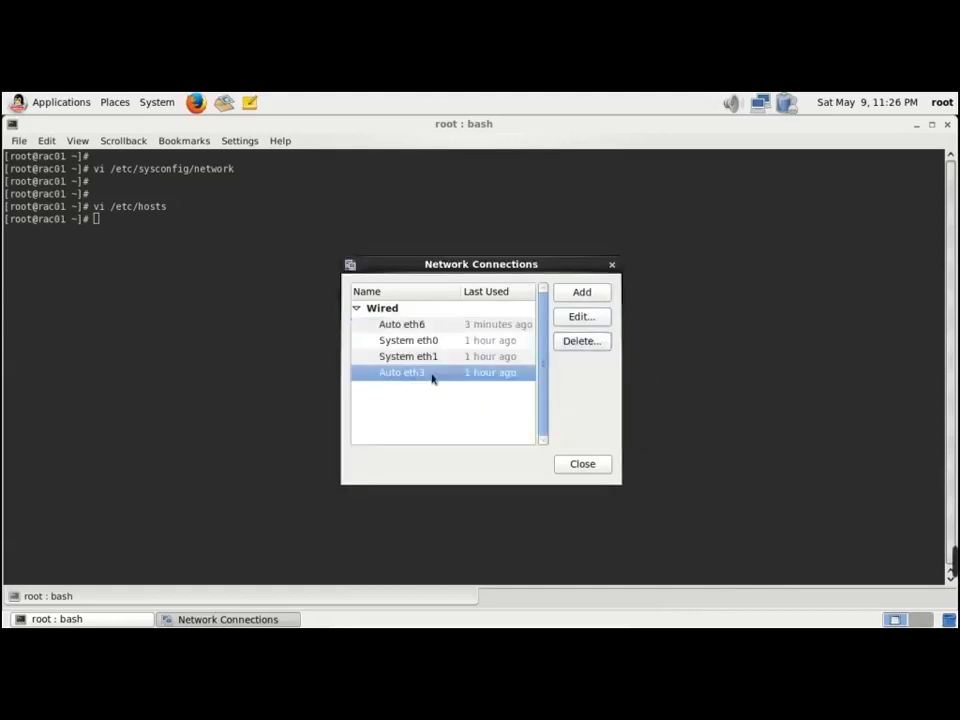
left_click(584, 344)
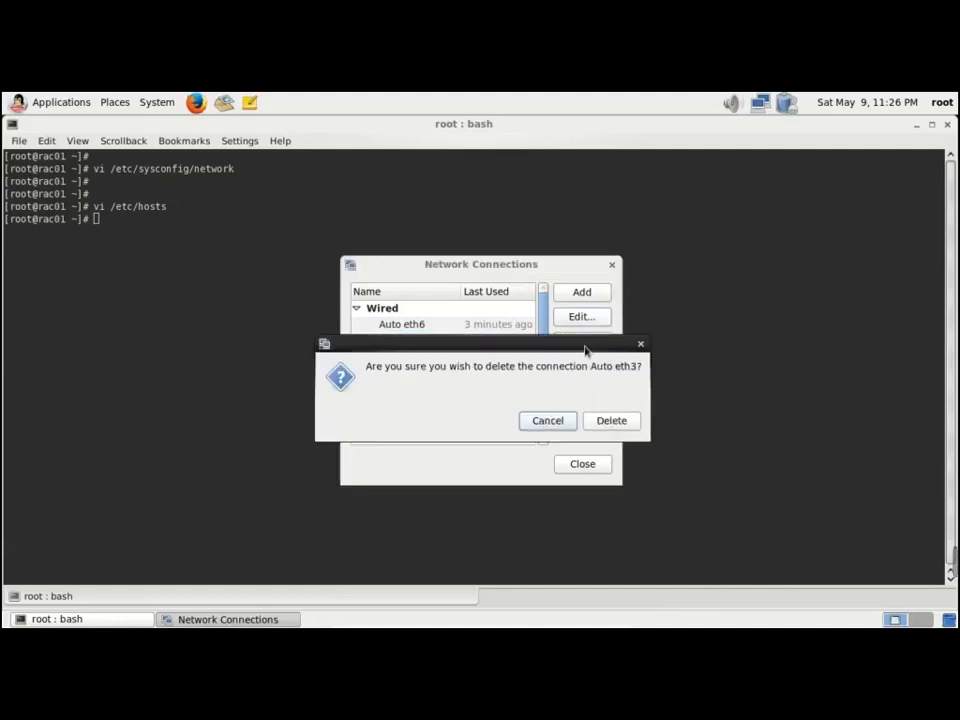
left_click(604, 421)
left_click(415, 346)
left_click(421, 356)
left_click(422, 344)
left_click(420, 330)
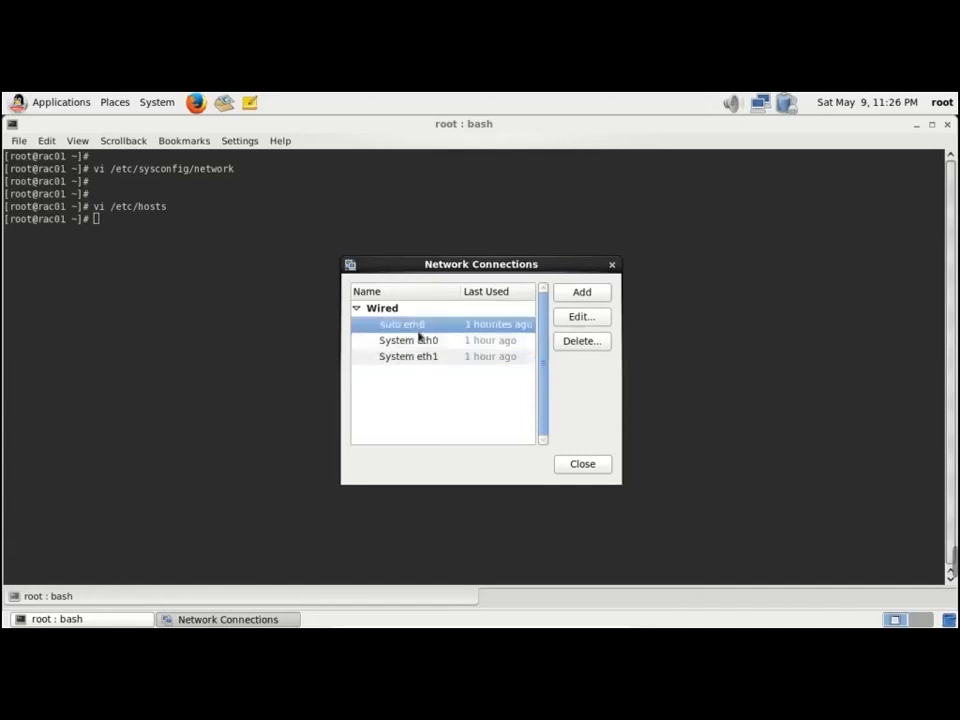
left_click(580, 466)
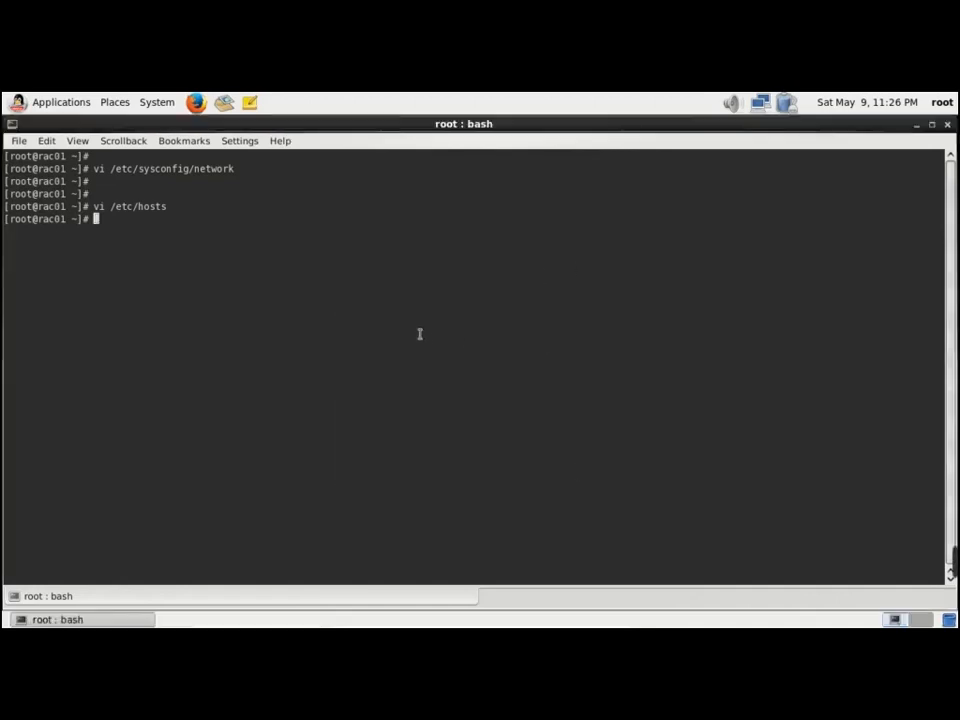
Run 'service network status' to list configured devices lo, eth0, eth1 and the active ones
type("service n")
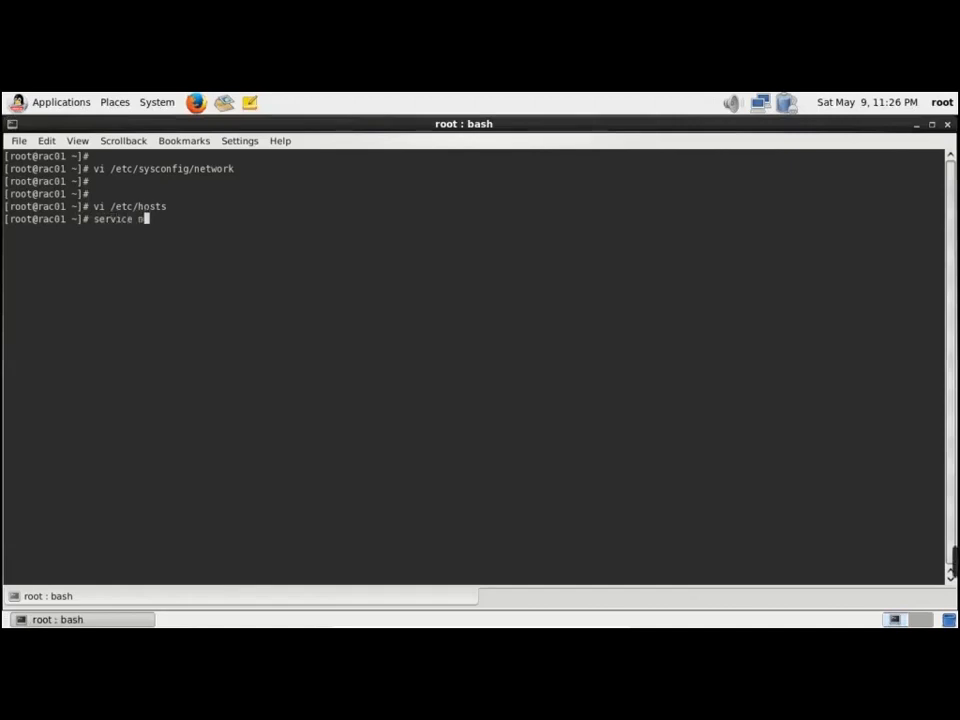
type("etwork status")
key("Return")
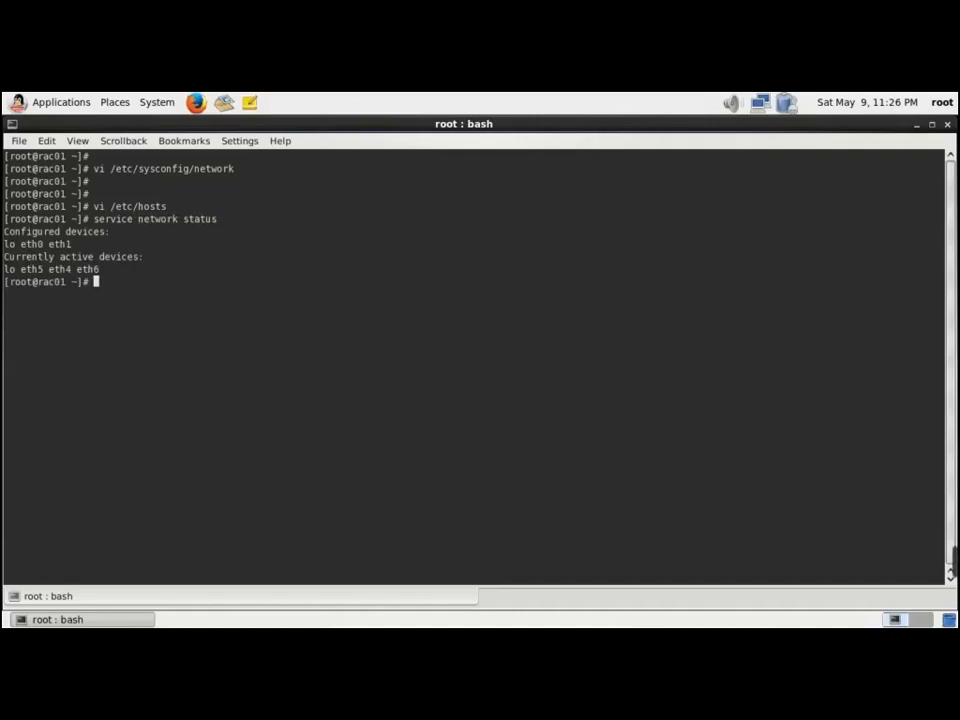
key("Return")
key("Return")
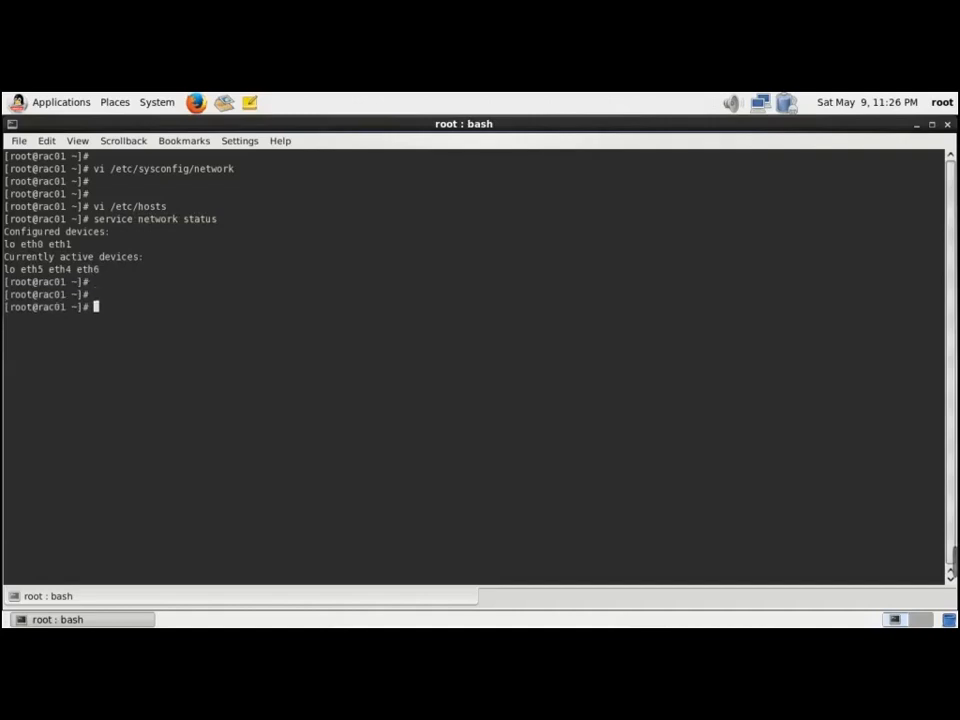
Run 'service network stop', then 'service network start' to restart the guest's networking
type("service network")
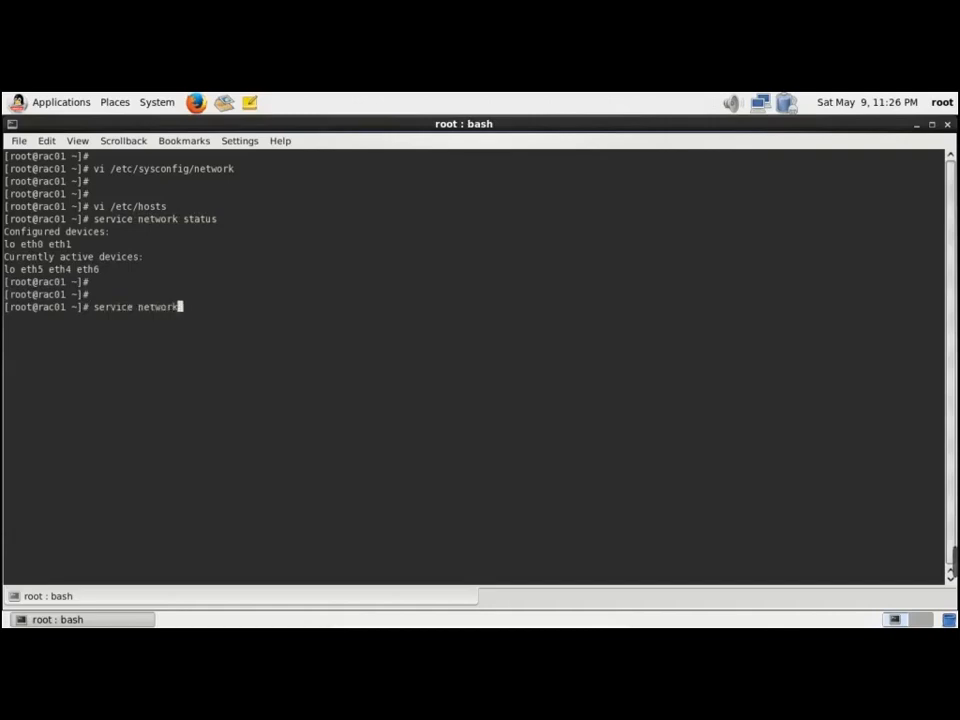
type(" stop")
key("Return")
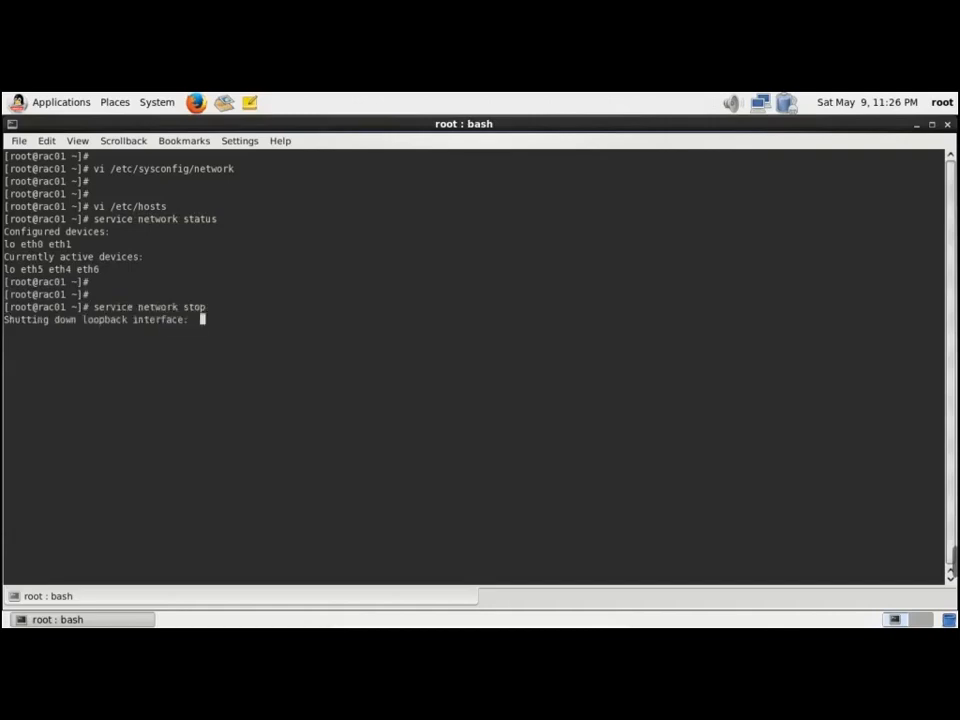
key("Return")
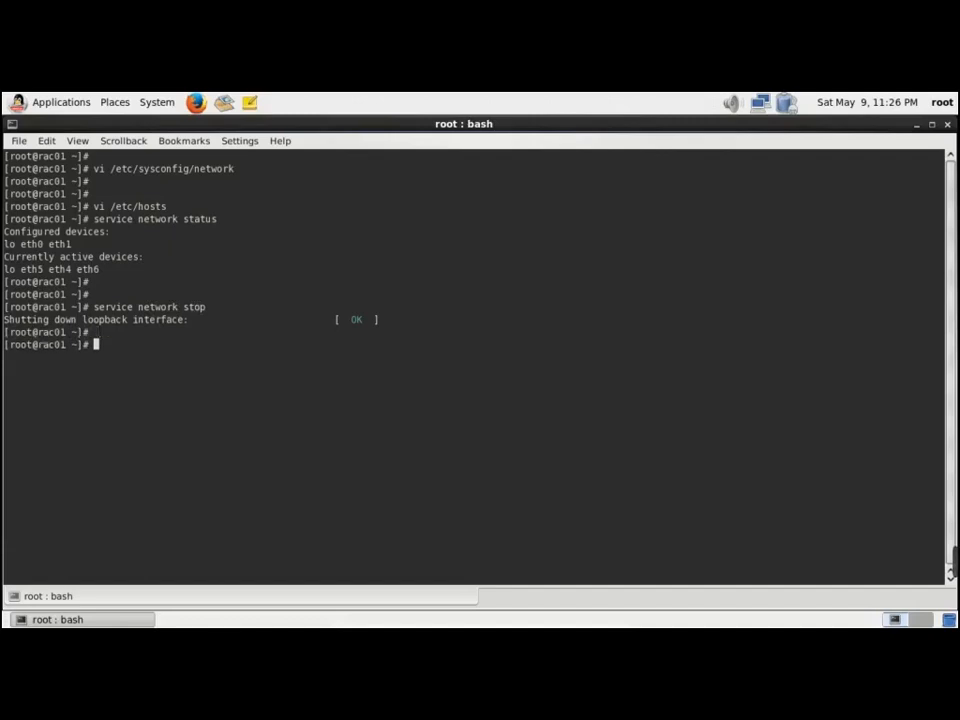
key("Up")
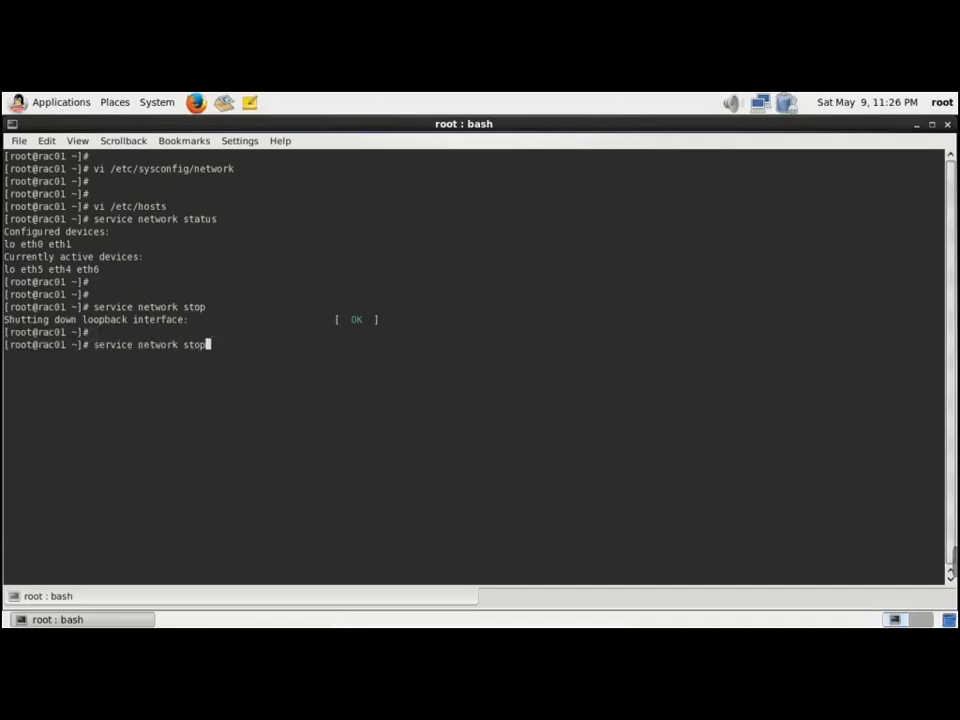
key("BackSpace")
key("BackSpace")
type("art")
key("Return")
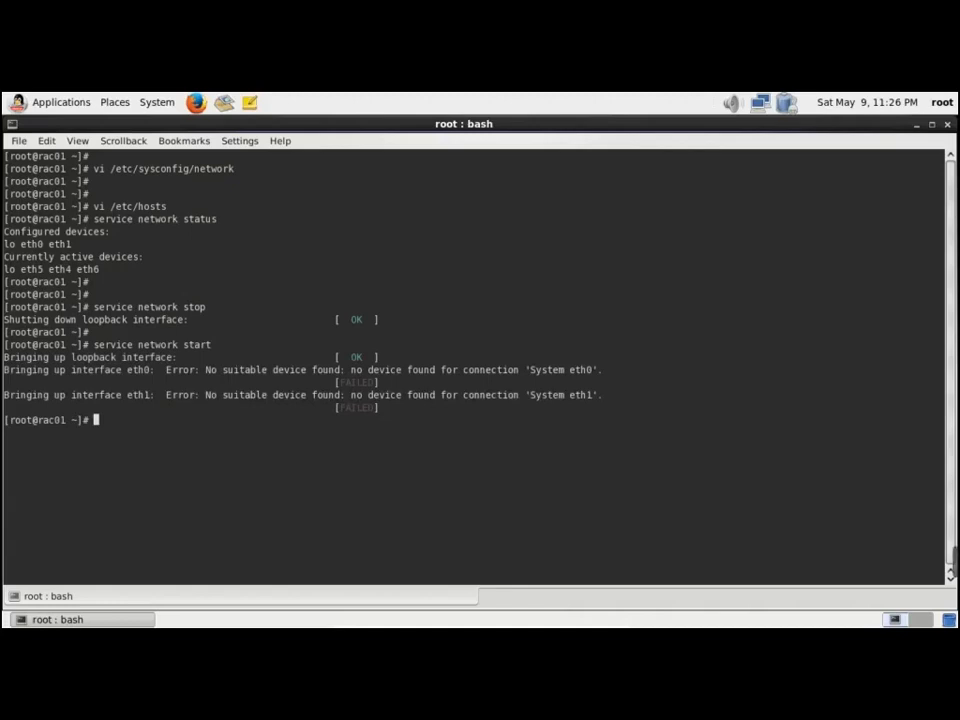
Connect eth5's Auto Ethernet from the NetworkManager tray menu and confirm eth4, eth5, eth6 are connected
left_click(766, 109)
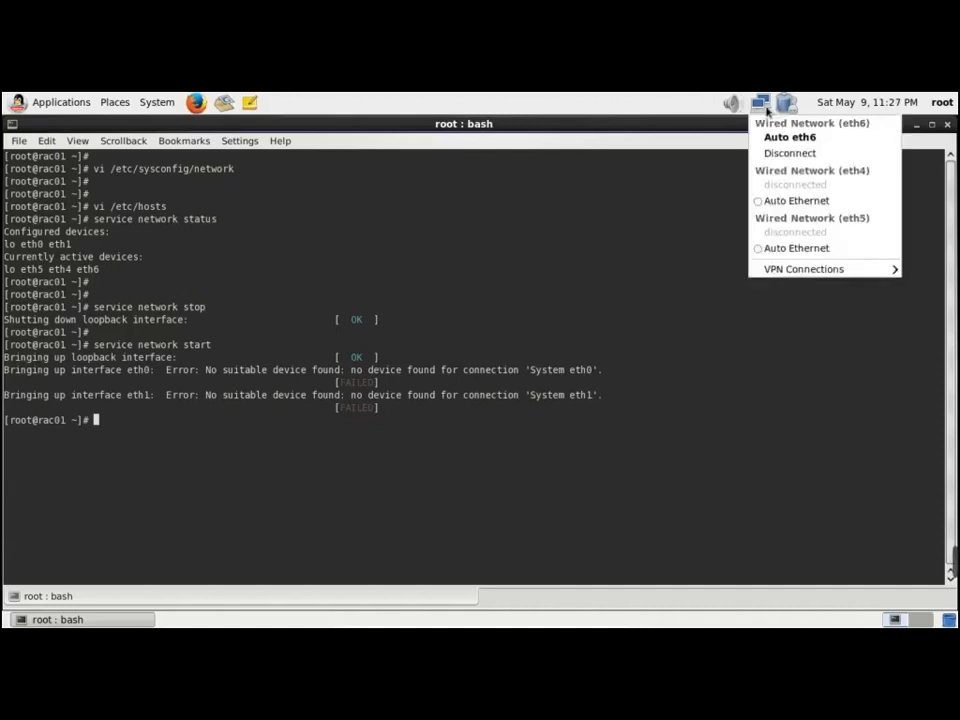
left_click(782, 248)
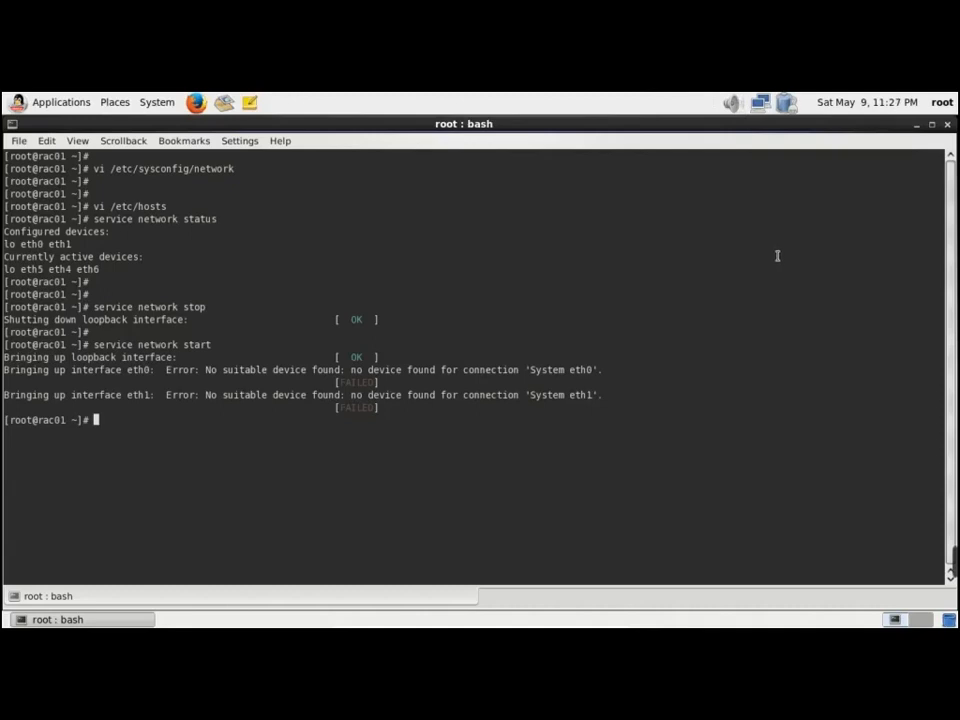
left_click(762, 104)
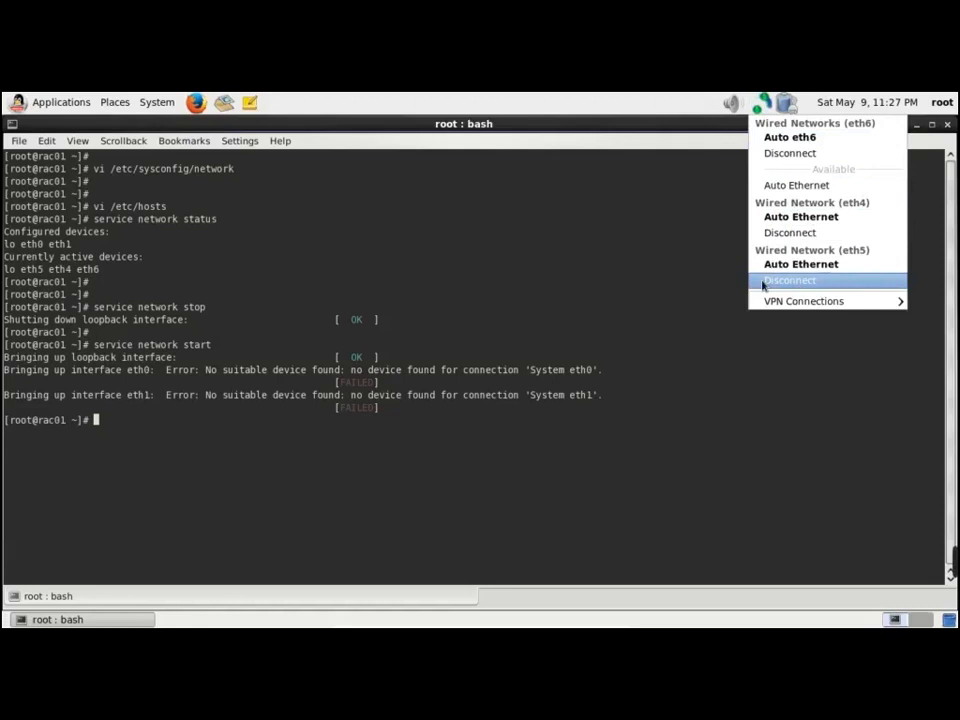
left_click(488, 434)
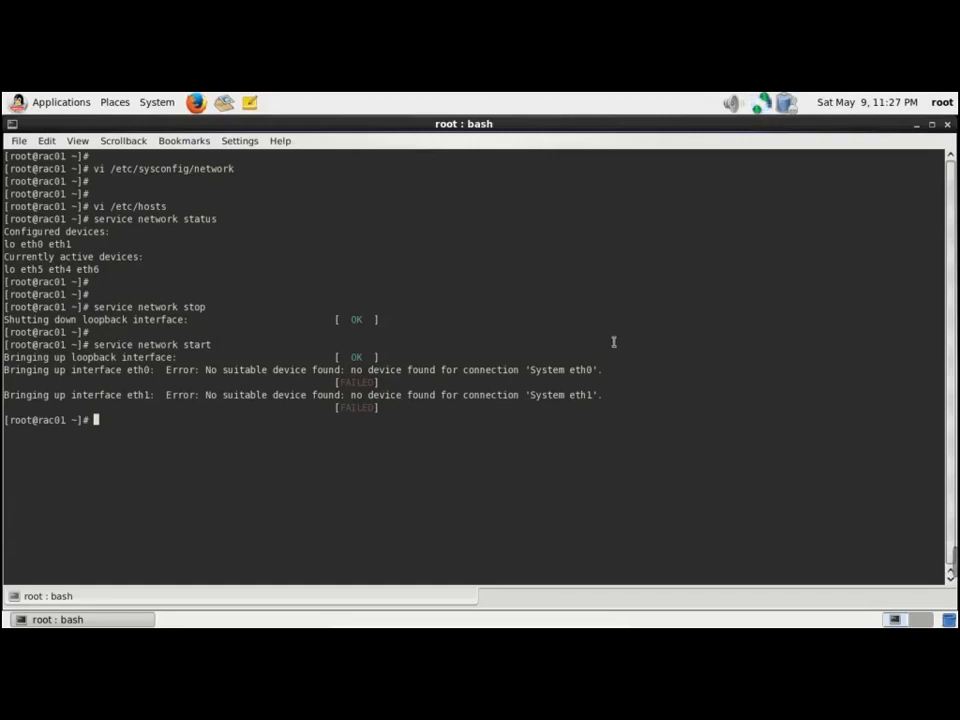
Rerun 'service network status' from history to compare configured and active devices
key("Up")
key("Up")
key("Up")
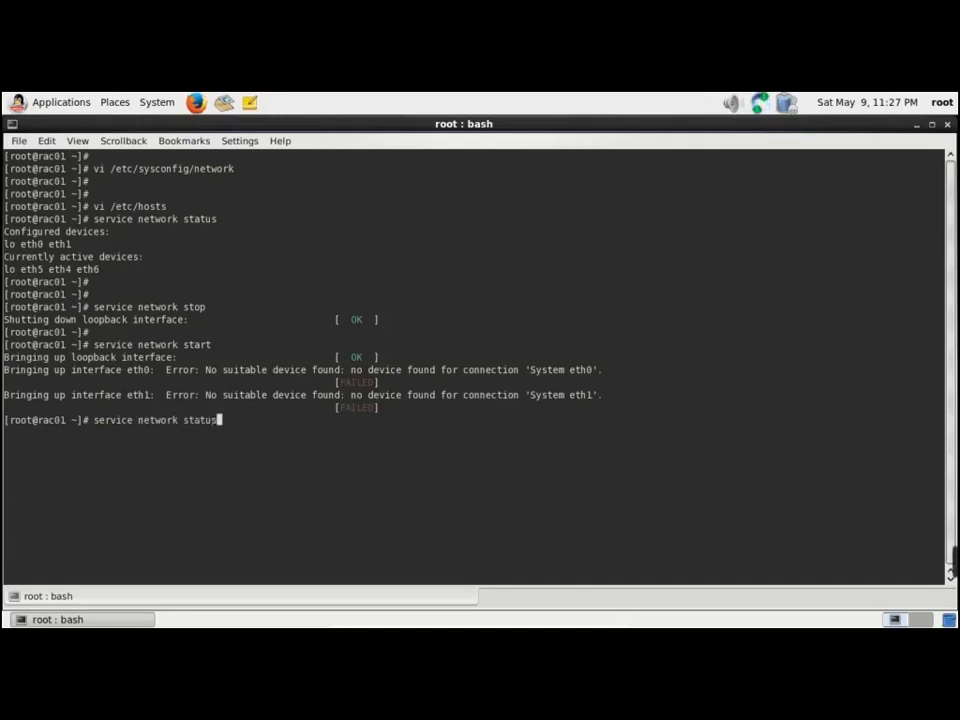
key("Return")
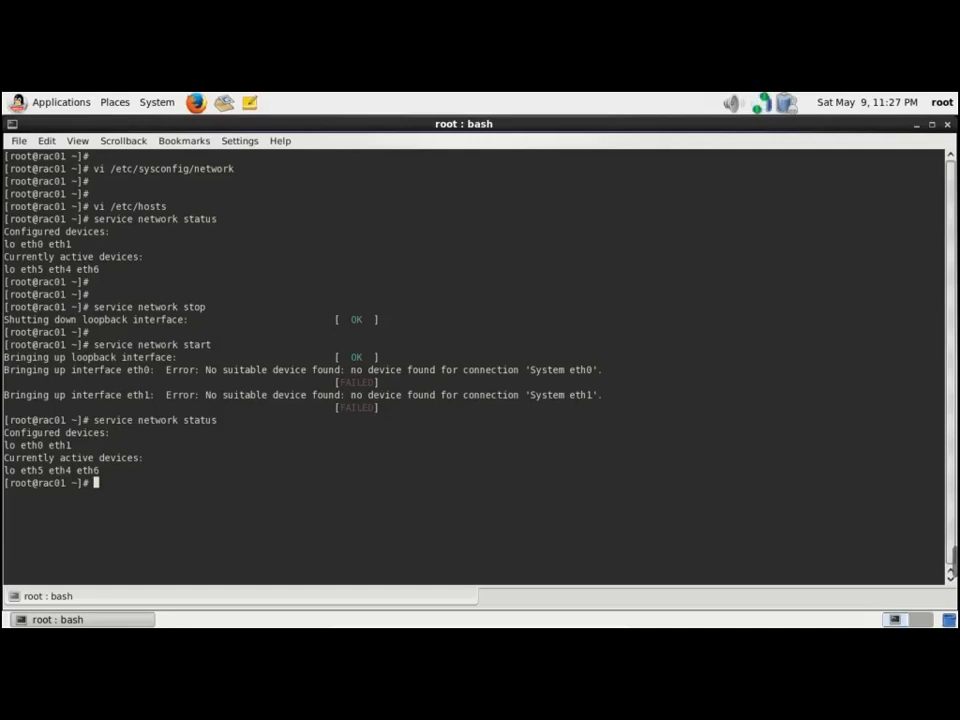
mouse_move(953, 563)
key("Up")
key("Return")
key("Return")
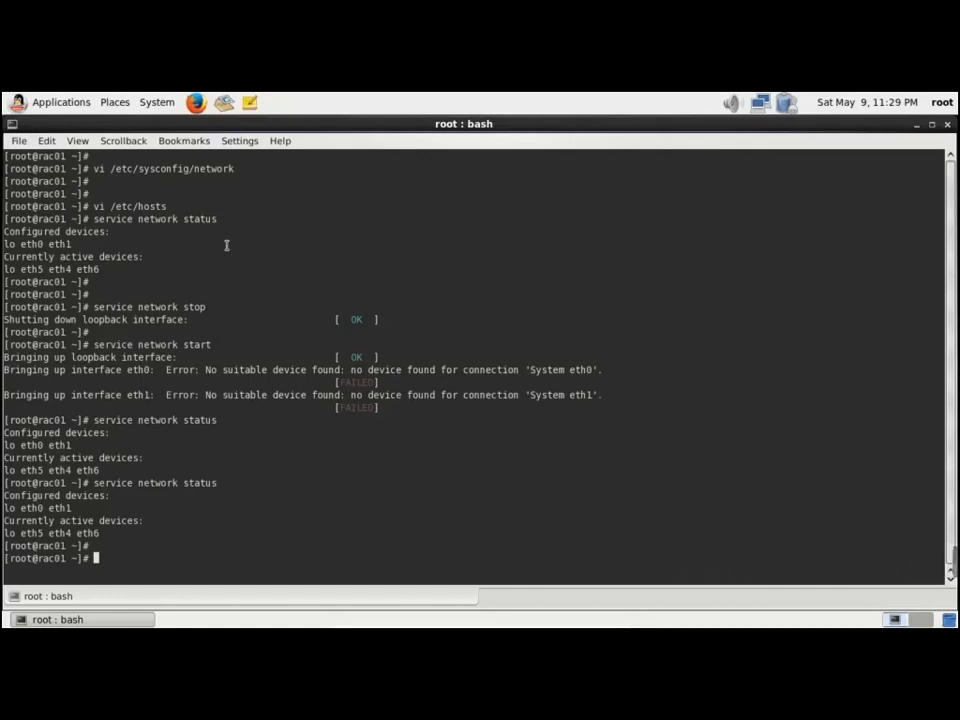
Open Network Connections and delete the System eth1 and System eth0 connections
left_click(157, 102)
mouse_move(180, 124)
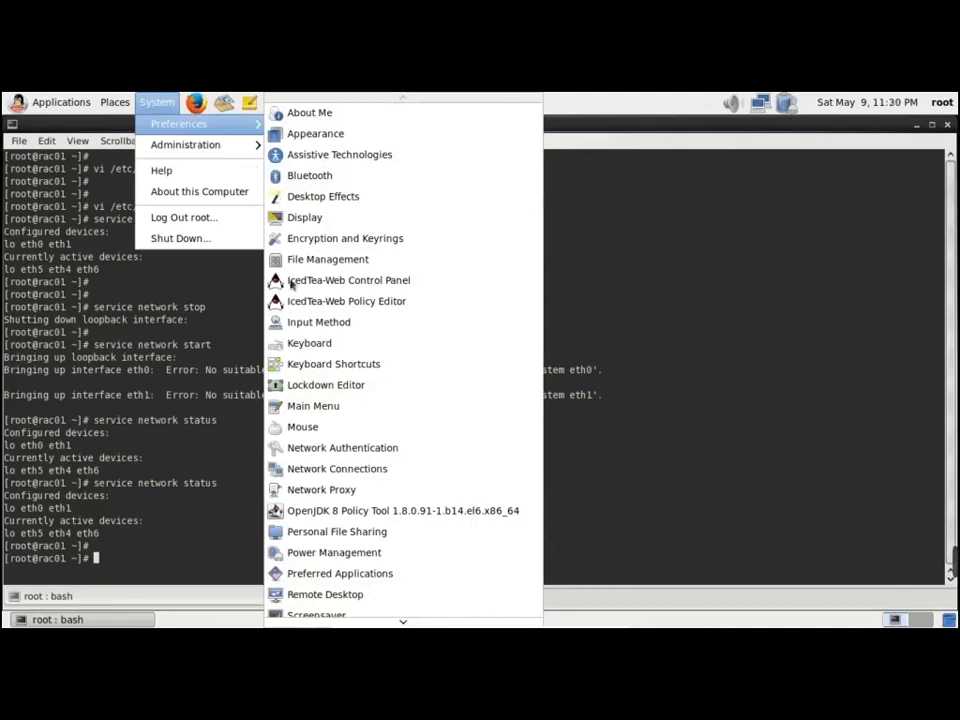
left_click(348, 469)
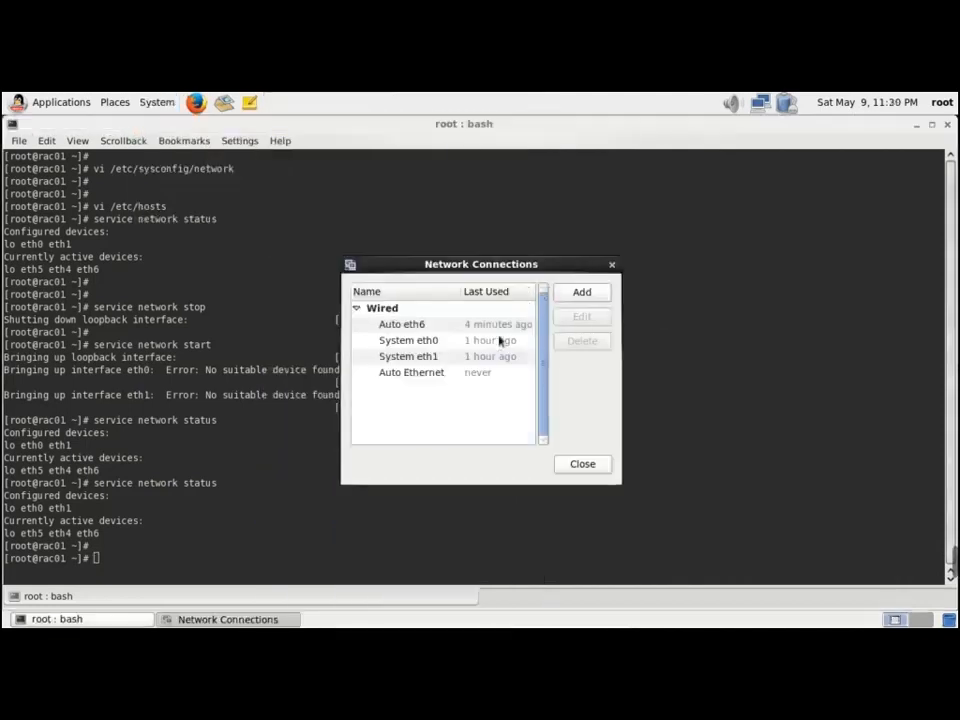
left_click(440, 357)
left_click(577, 345)
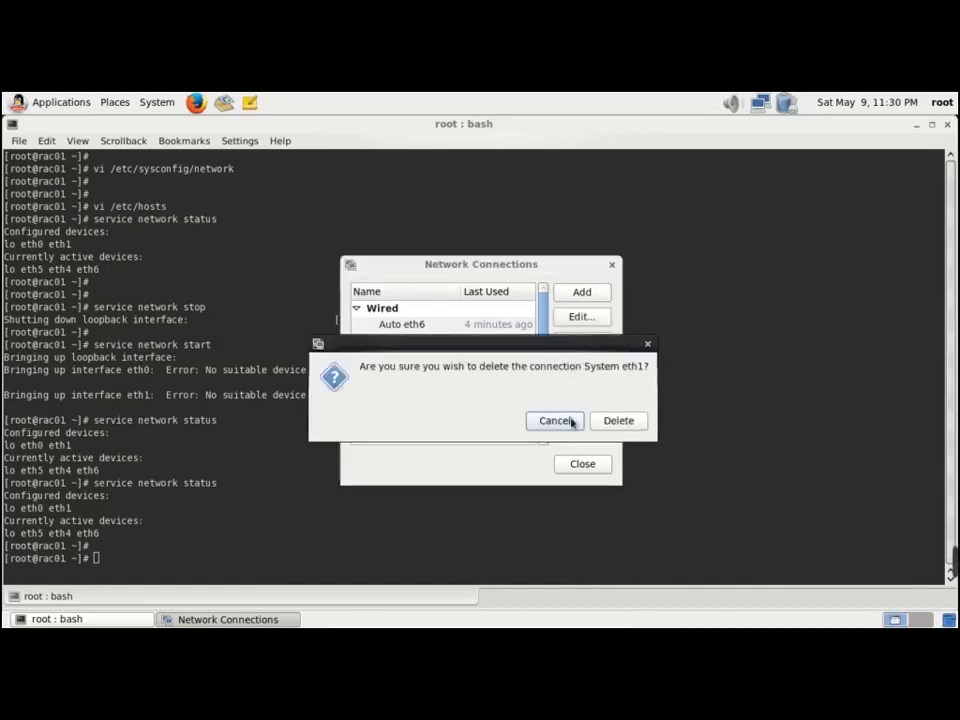
left_click(616, 422)
left_click(453, 345)
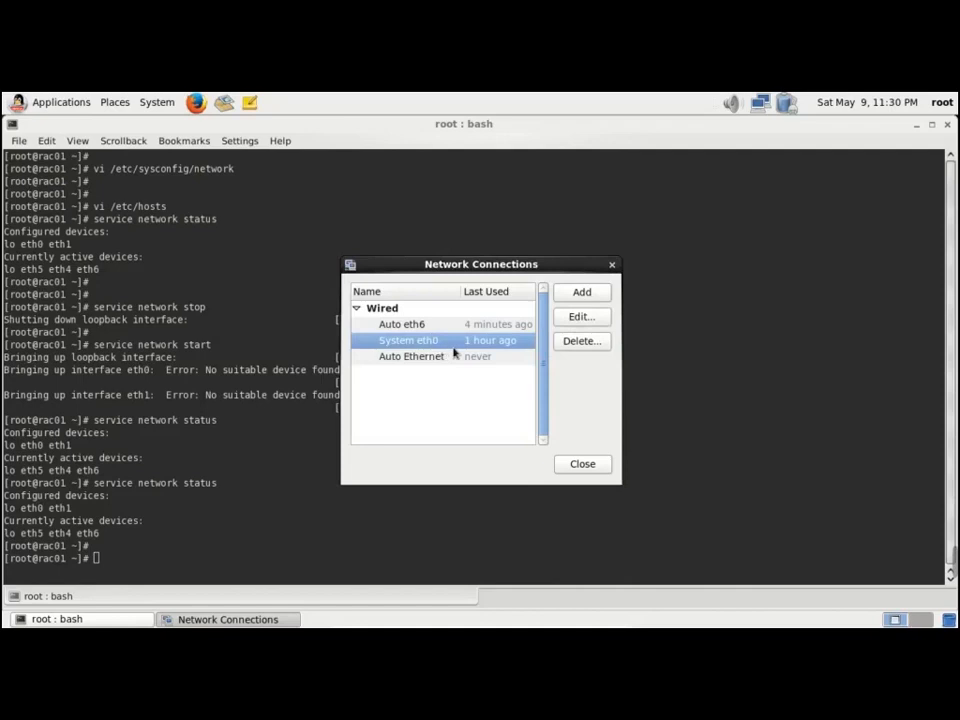
left_click(597, 345)
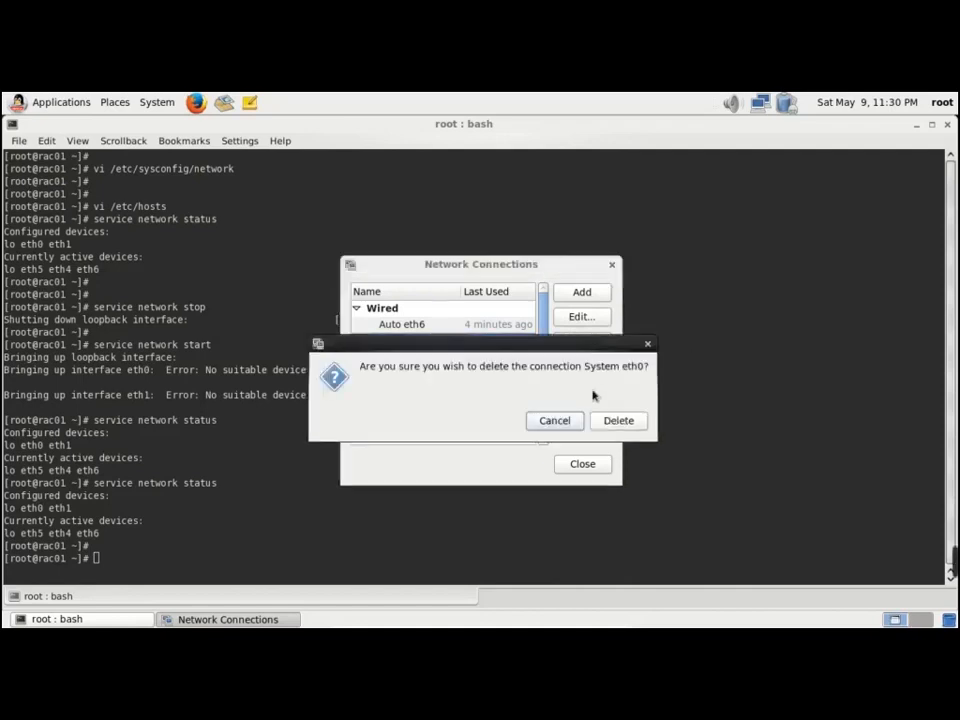
left_click(614, 421)
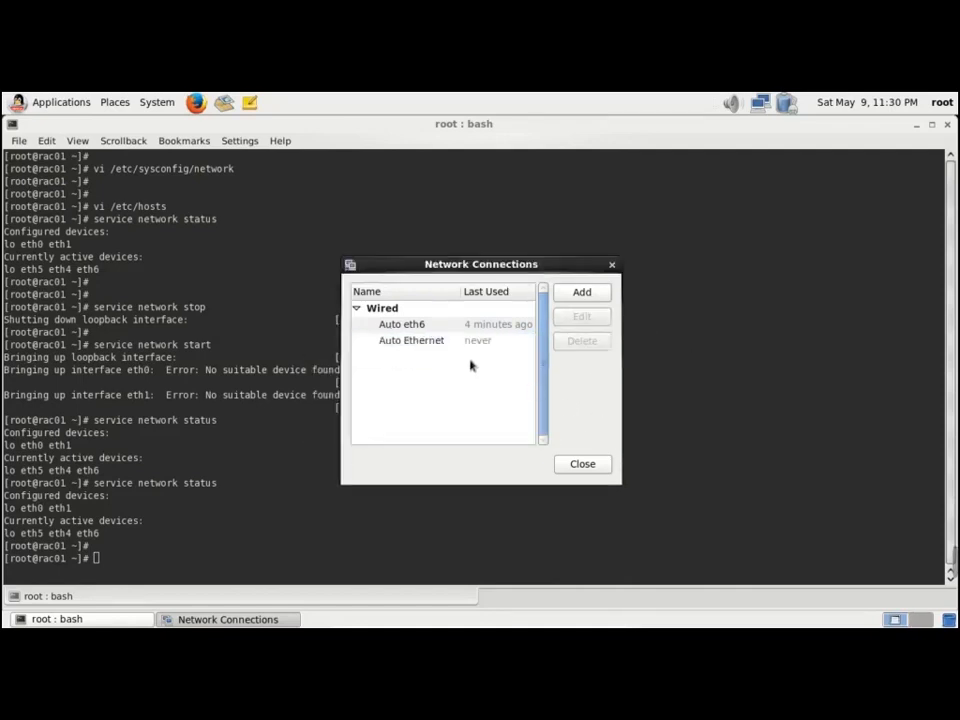
Delete Auto eth6 and Auto Ethernet, then begin adding a new connection
left_click(423, 331)
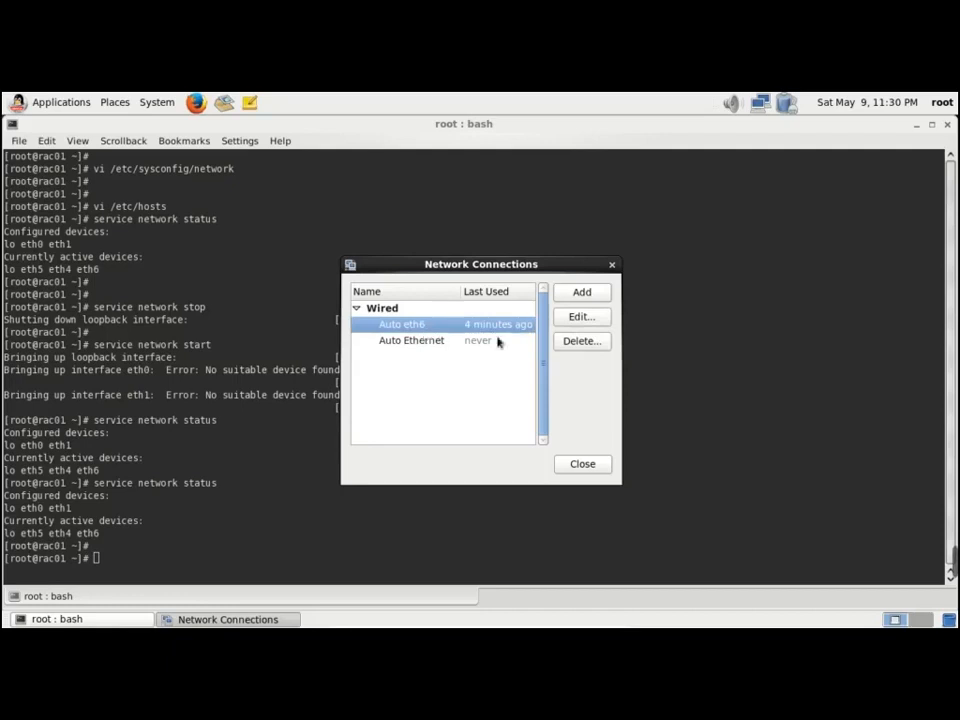
left_click(580, 341)
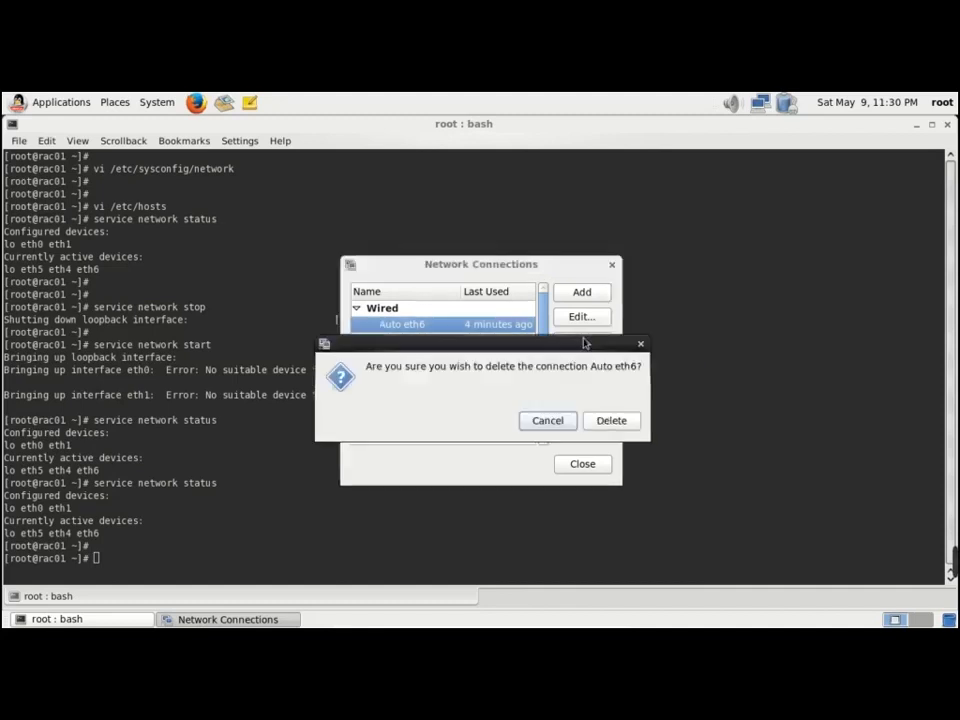
left_click(611, 420)
left_click(456, 330)
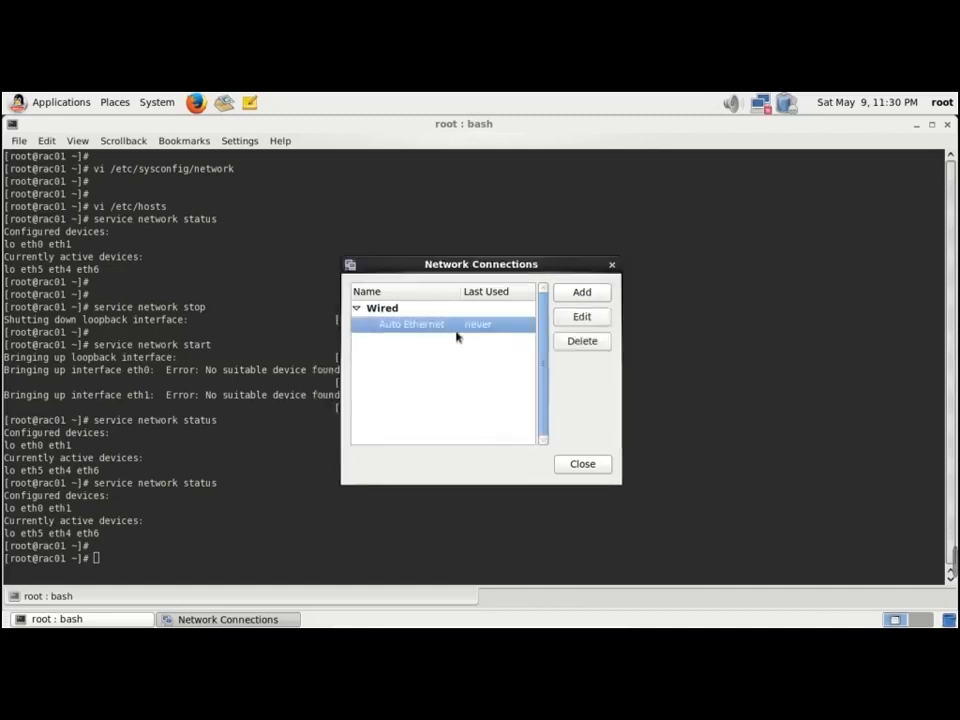
left_click(588, 342)
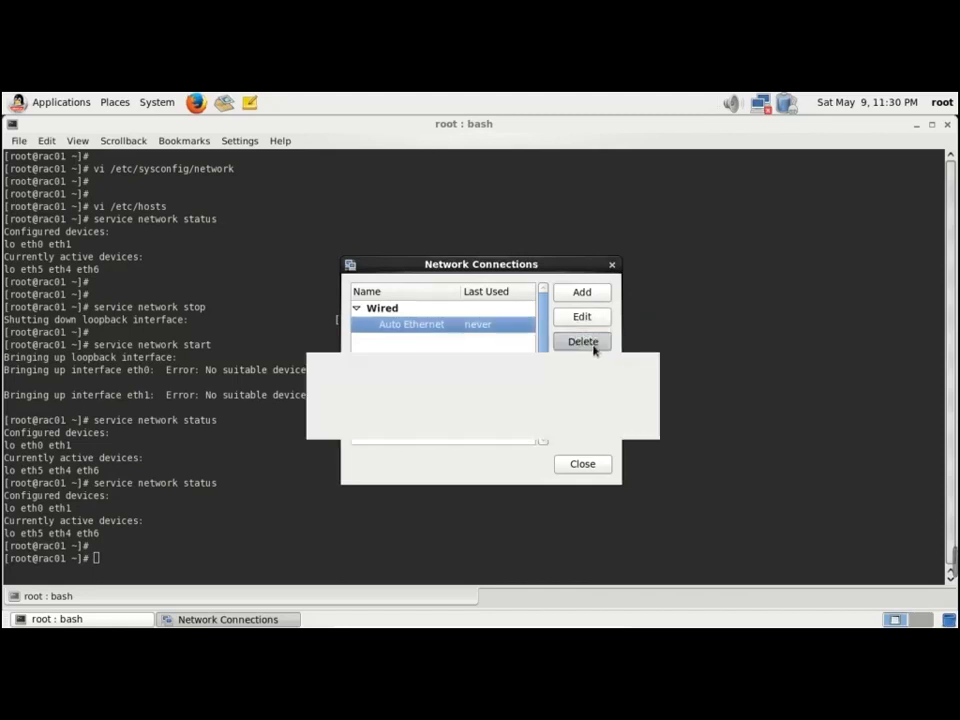
left_click(628, 424)
left_click(586, 297)
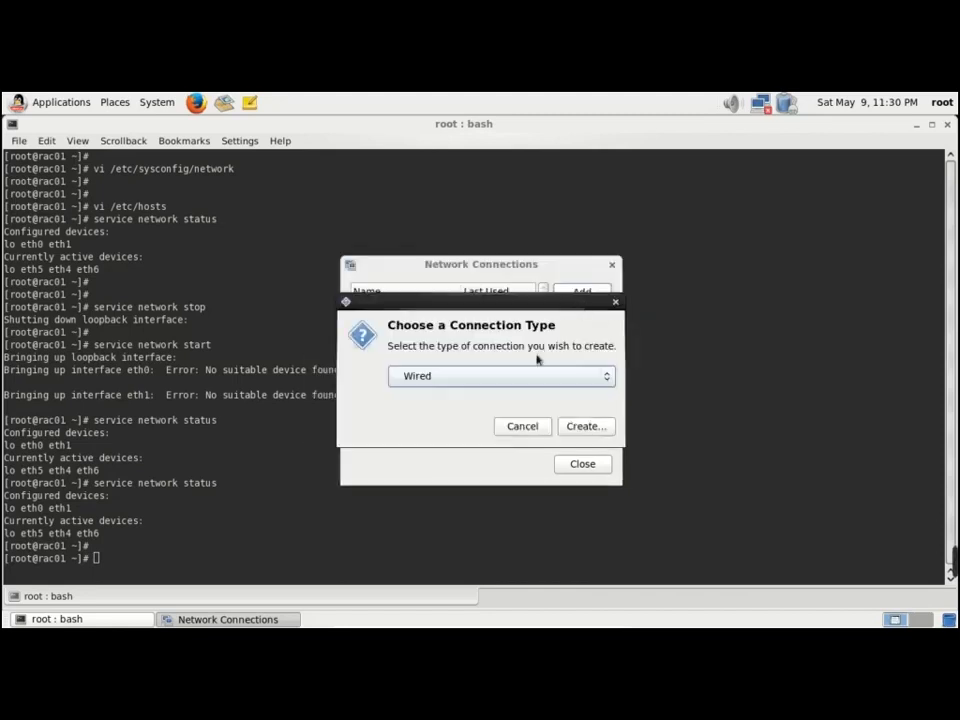
Create a wired connection named eth4, available to all users
left_click(486, 378)
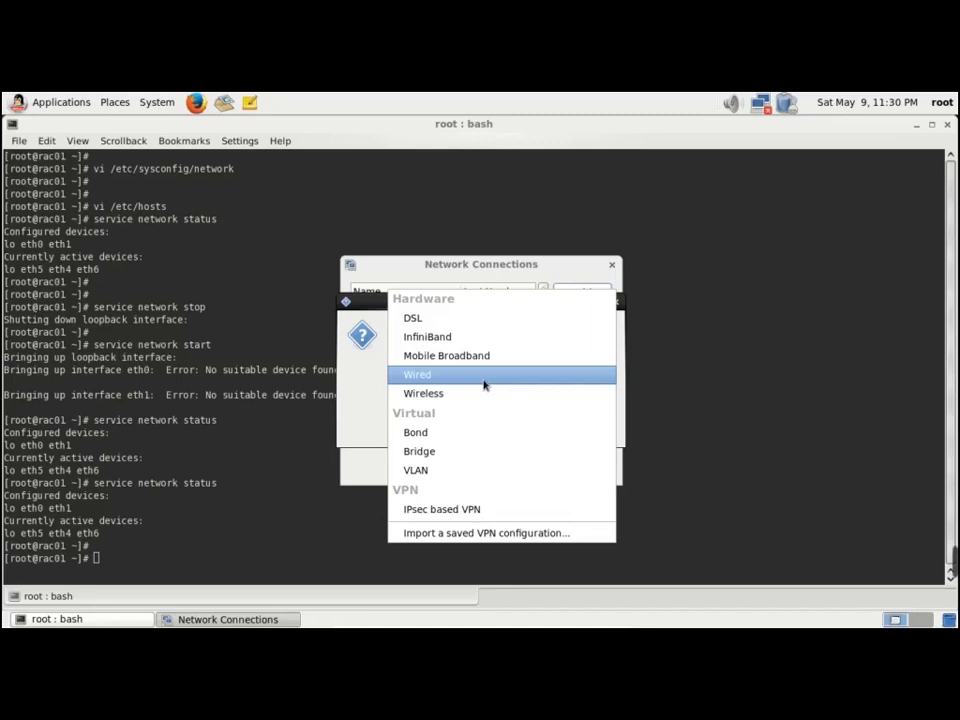
left_click(484, 378)
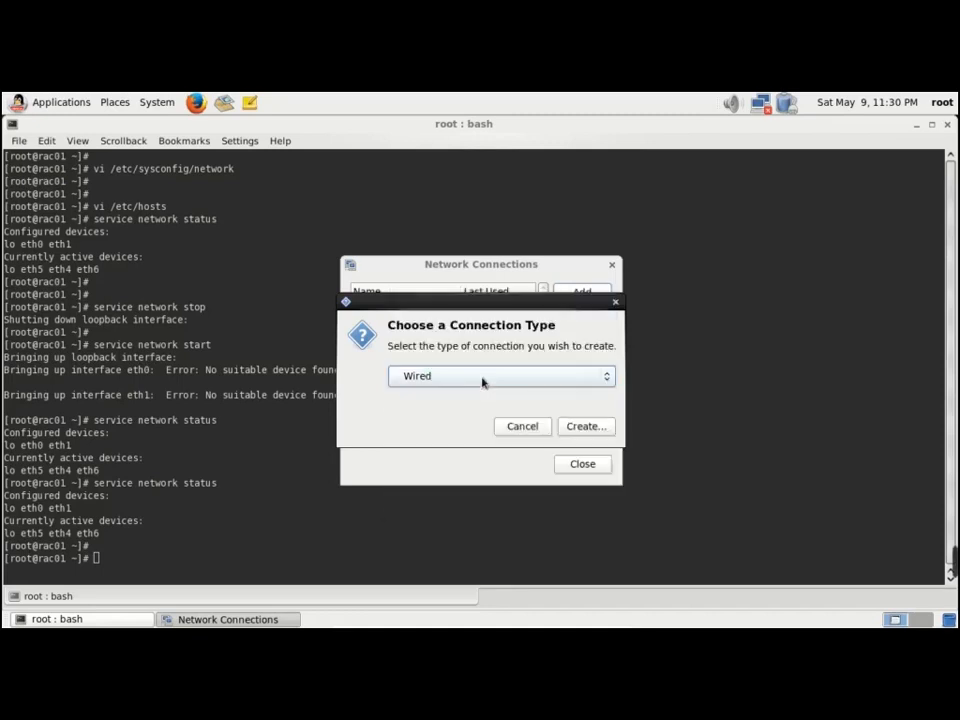
left_click(586, 426)
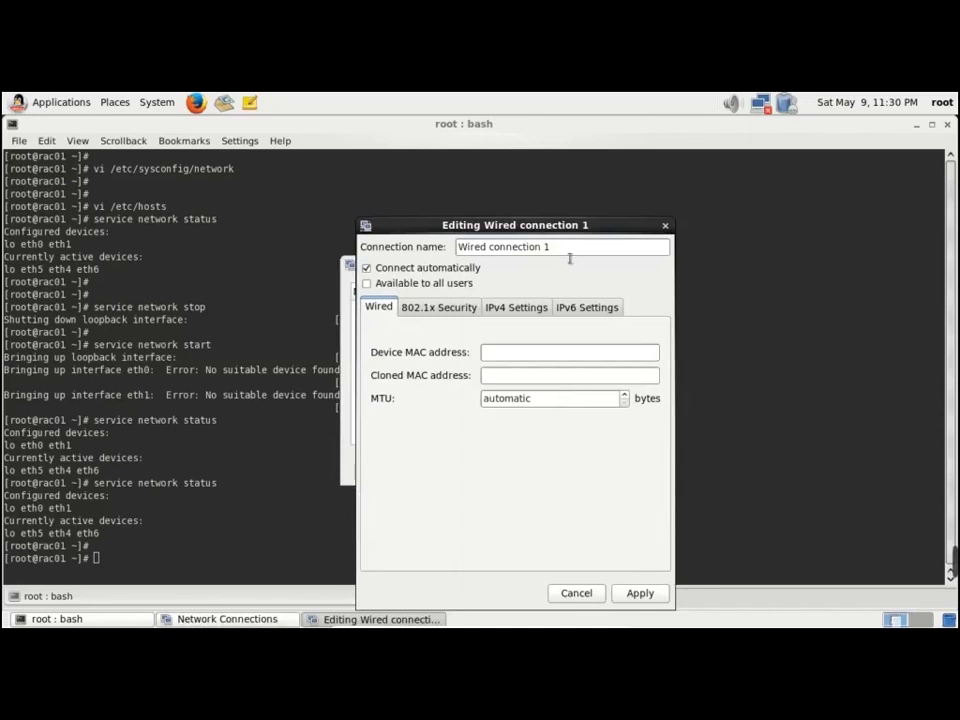
left_click_drag(572, 250, 458, 247)
left_click(465, 284)
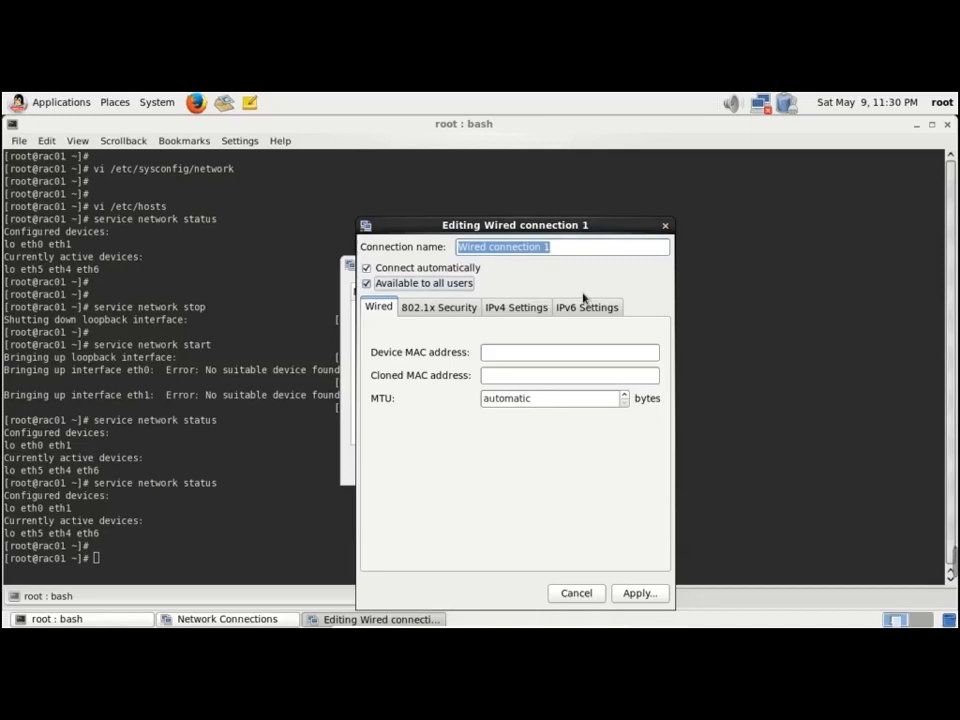
left_click(583, 251)
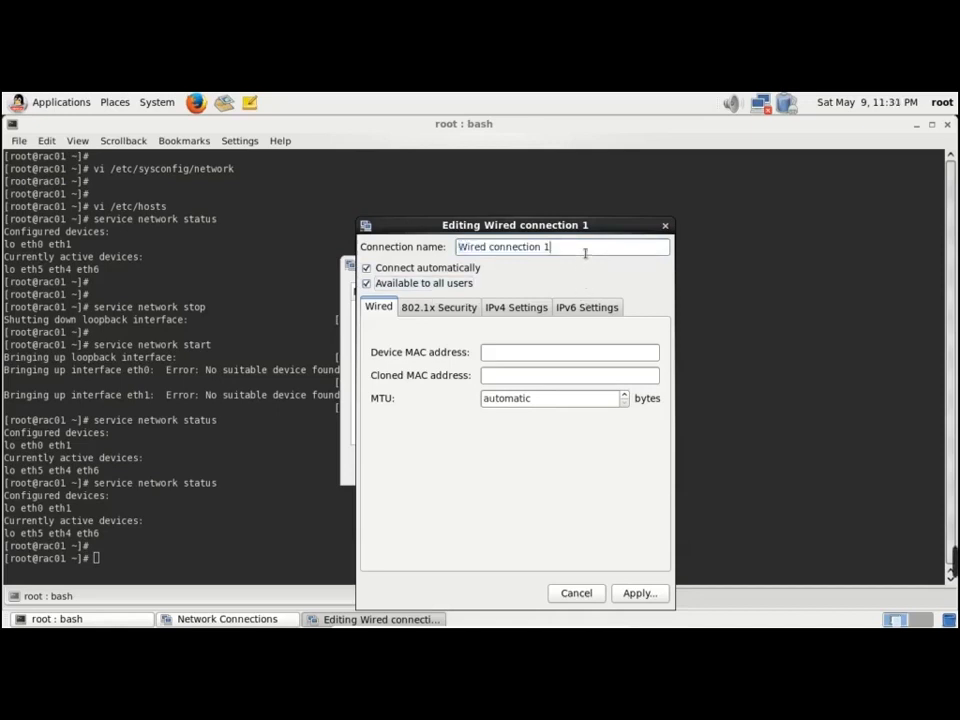
left_click_drag(585, 251, 454, 252)
type("eth")
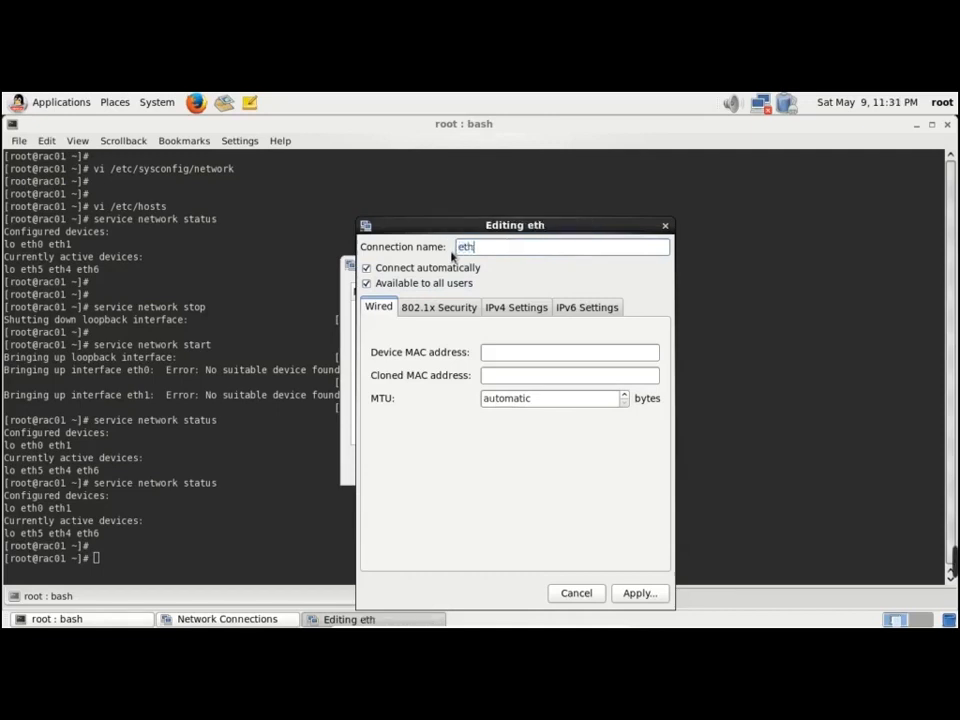
type("4")
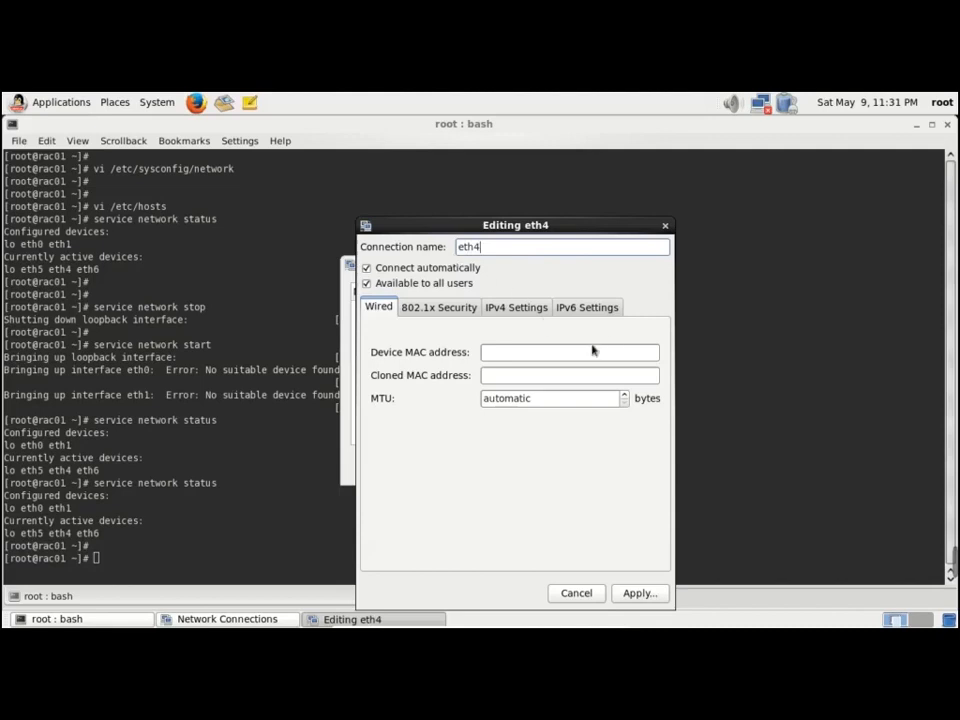
Set eth4's IPv4 to Manual: 192.168.56.200, netmask 255.255.255.0, gateway 192.168.56.0
left_click(516, 307)
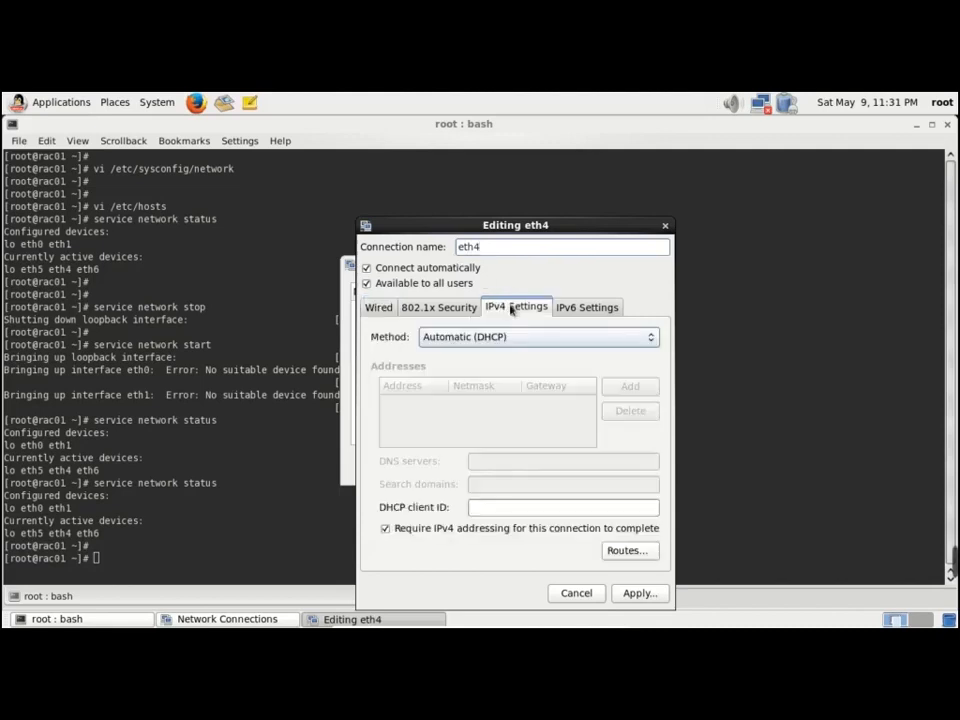
left_click(380, 307)
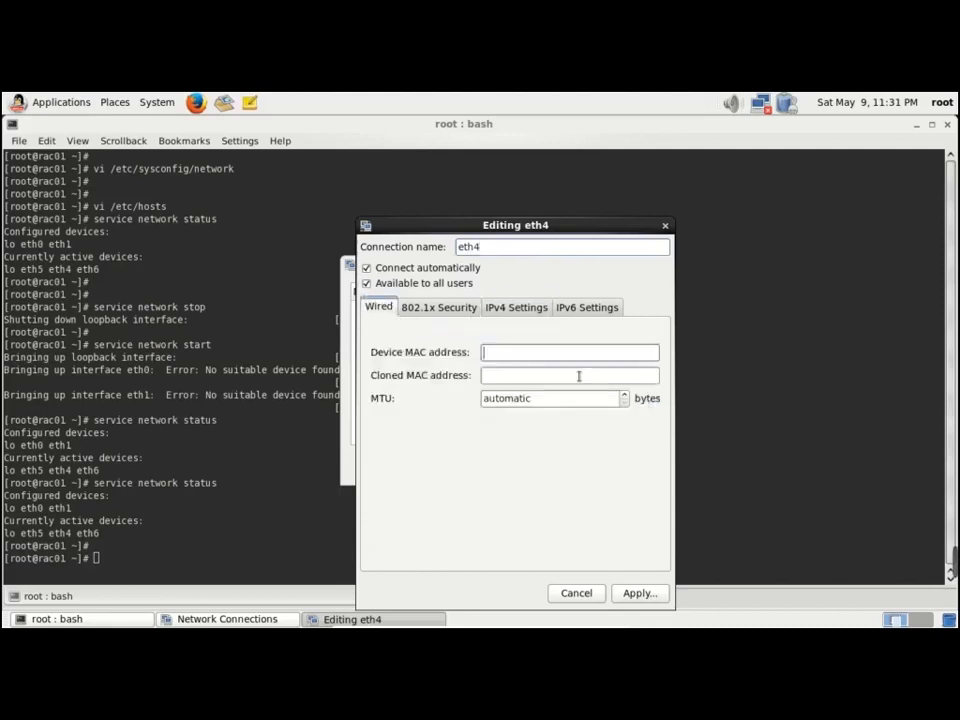
left_click(487, 307)
left_click(527, 341)
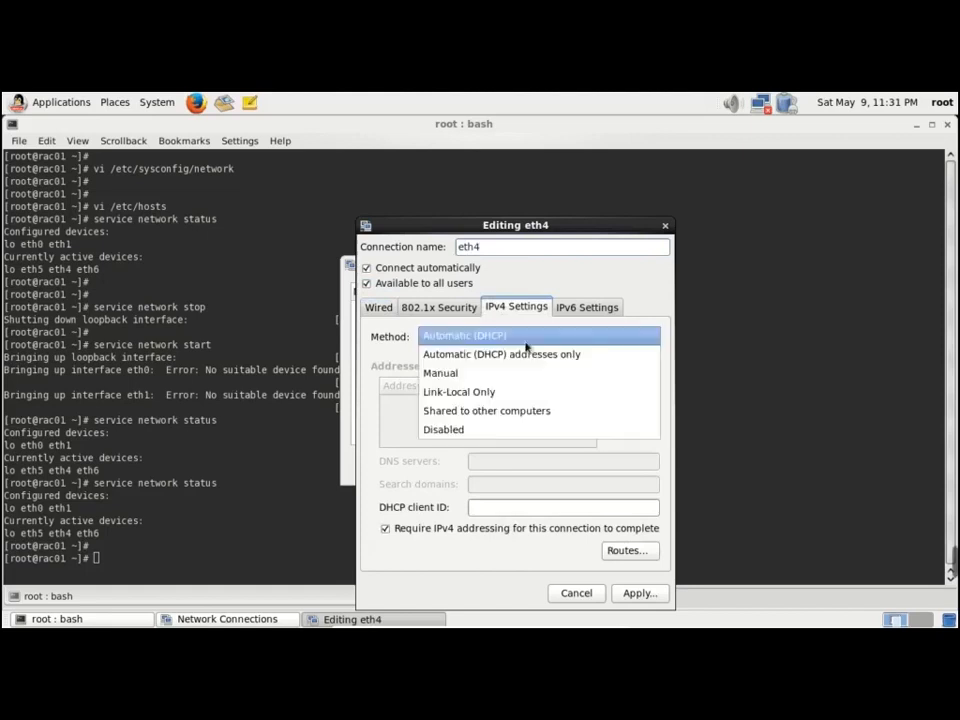
left_click(497, 375)
left_click(628, 388)
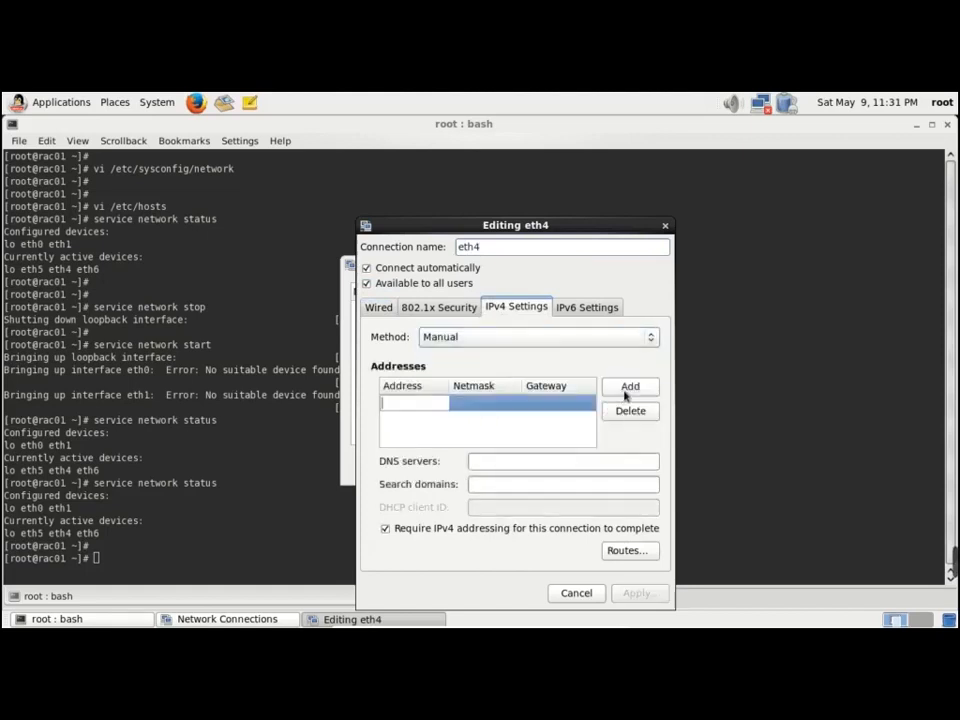
type("19")
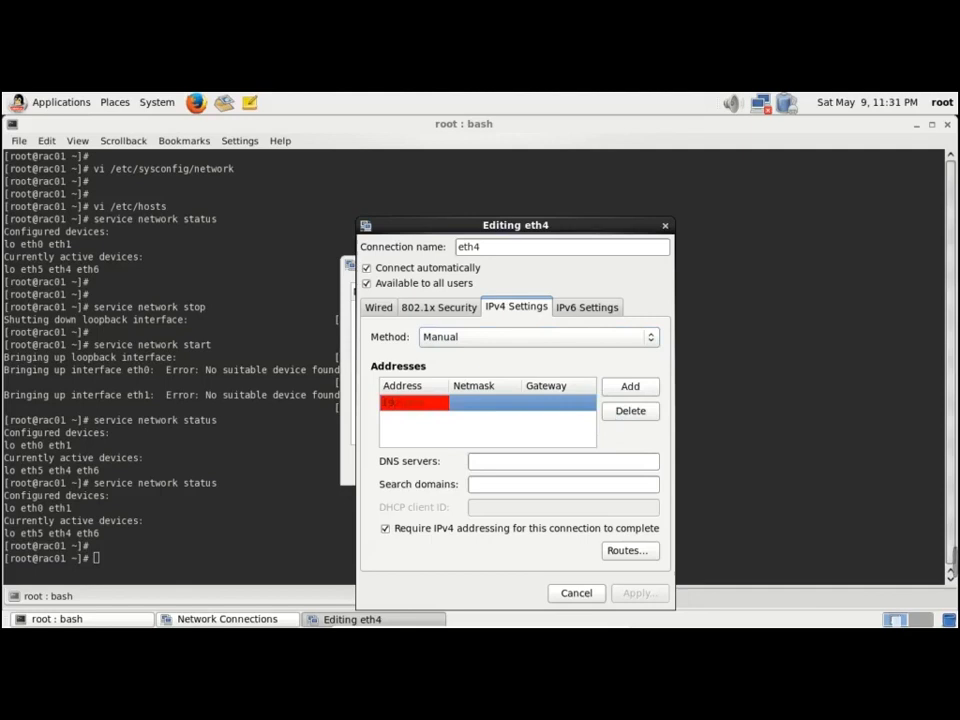
type("2.168.56.200")
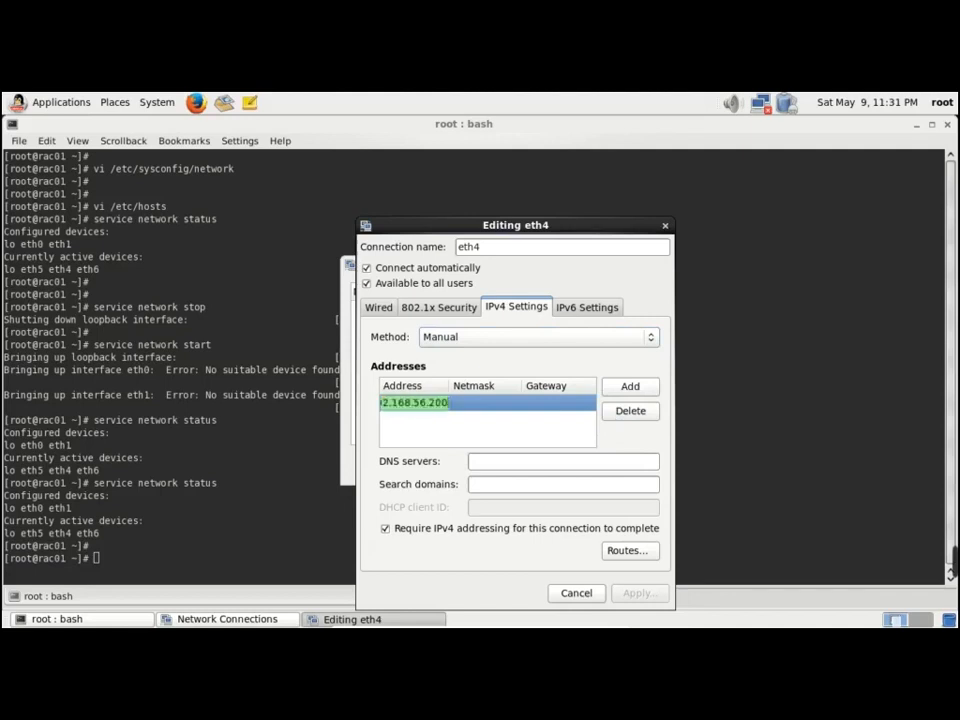
left_click(501, 409)
type("255.255.2")
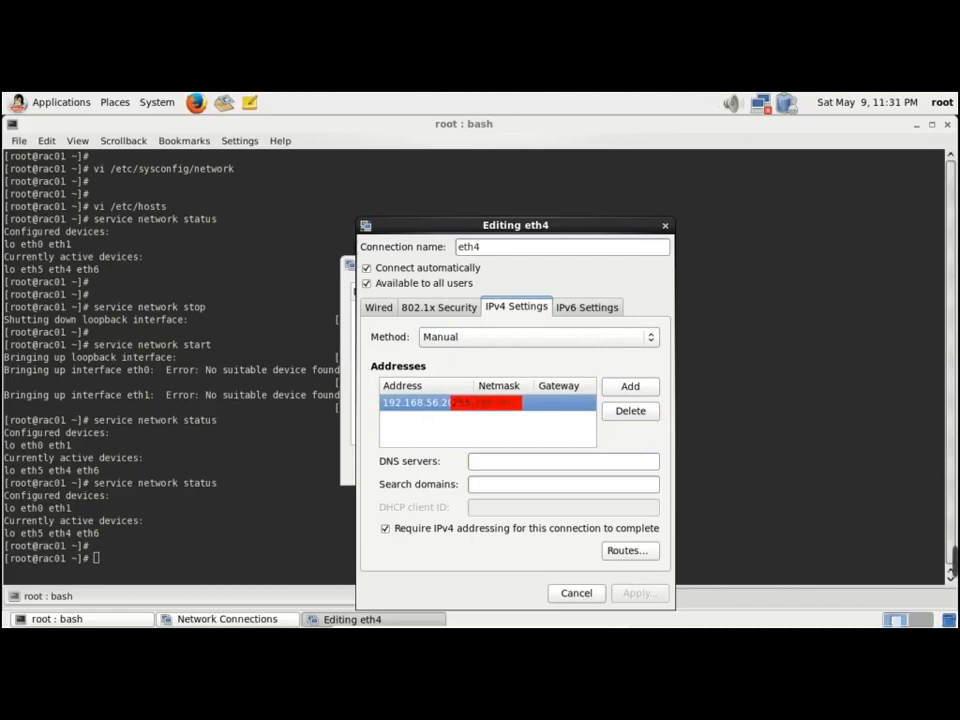
type("0")
left_click(556, 404)
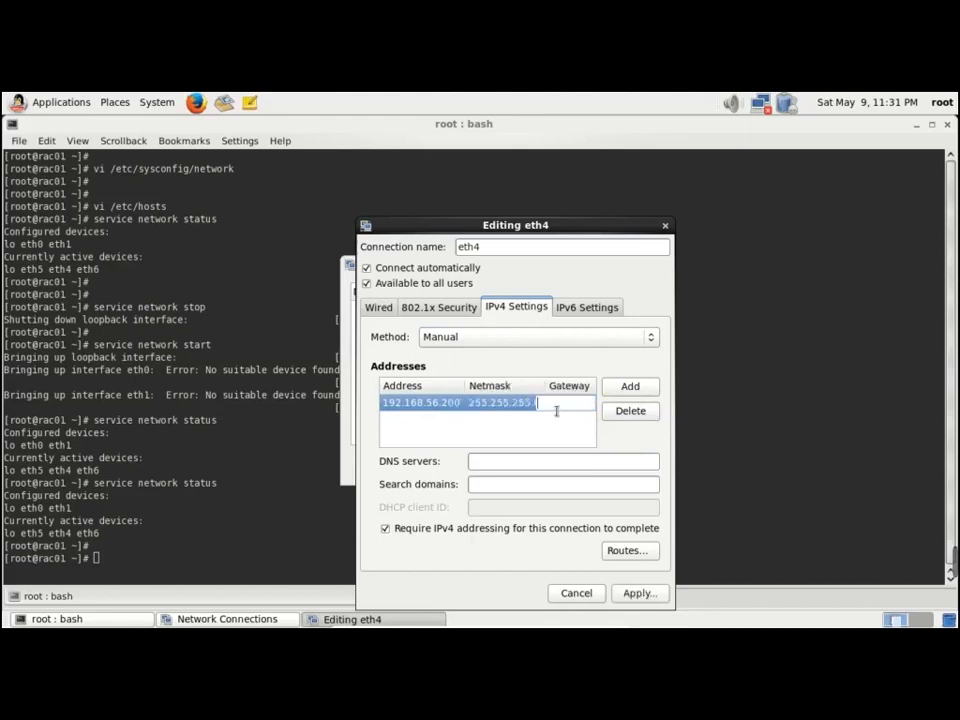
type("19")
type("2.168.56.0")
Save eth4 and create a wired connection eth5 for all users, without automatic connecting
left_click(652, 593)
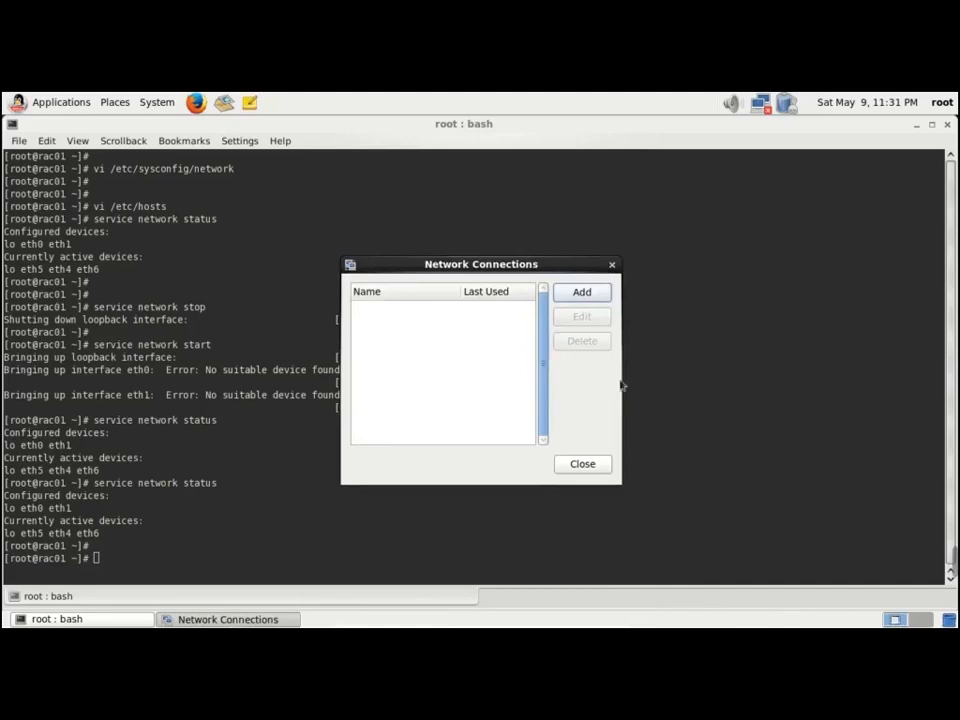
left_click(596, 298)
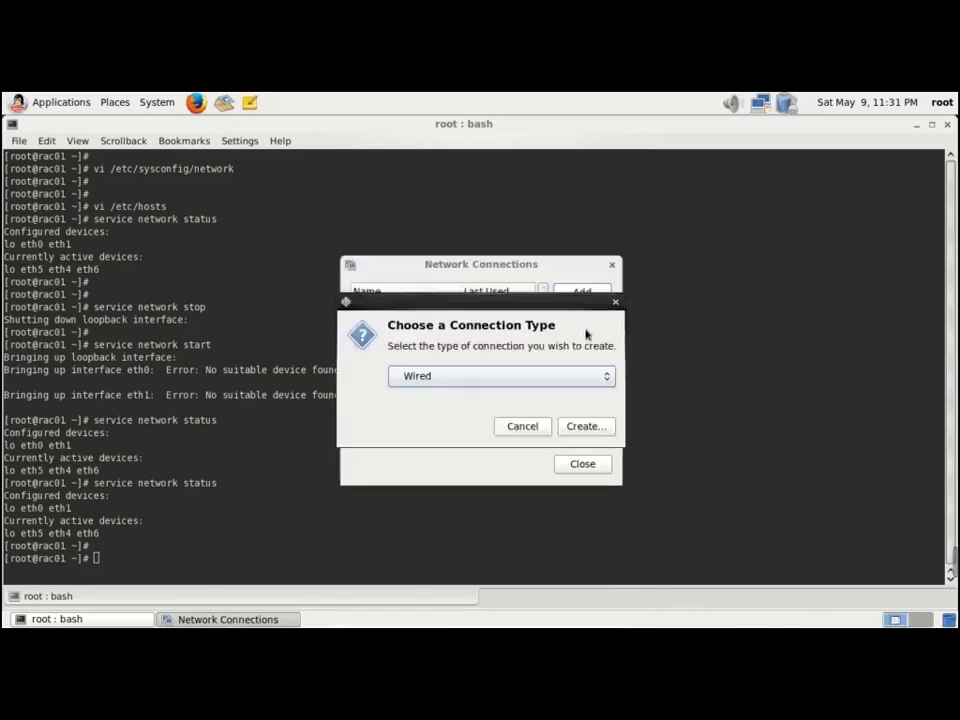
left_click(588, 428)
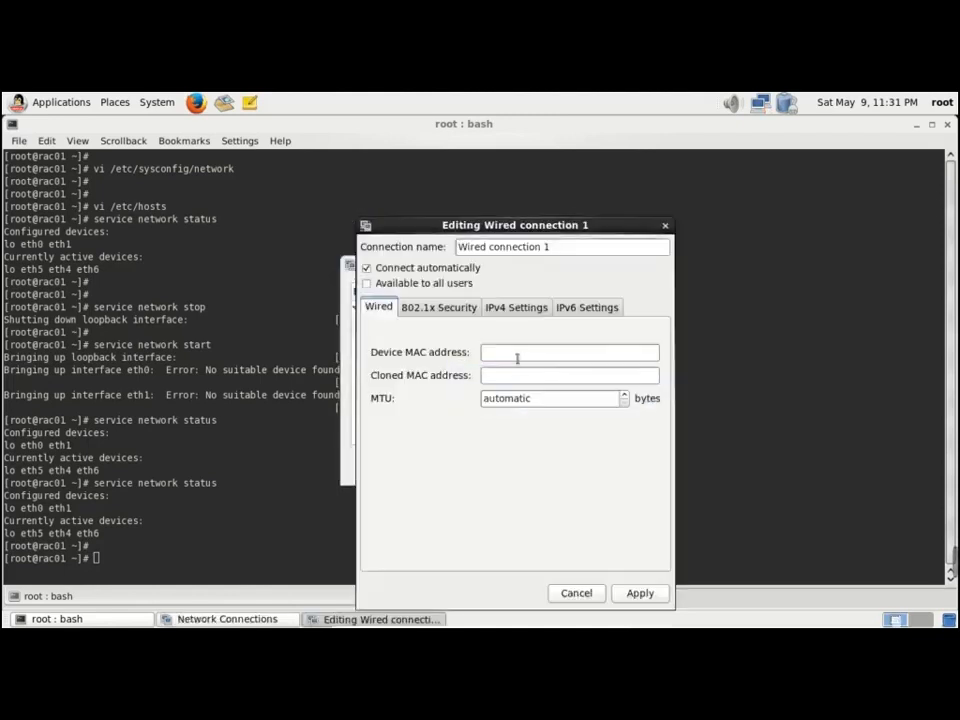
left_click(398, 284)
left_click(470, 269)
left_click(577, 254)
key("BackSpace")
key("BackSpace")
key("BackSpace")
key("BackSpace")
key("BackSpace")
key("BackSpace")
key("BackSpace")
key("BackSpace")
key("BackSpace")
key("BackSpace")
key("BackSpace")
key("BackSpace")
key("BackSpace")
key("BackSpace")
key("BackSpace")
key("BackSpace")
key("BackSpace")
key("BackSpace")
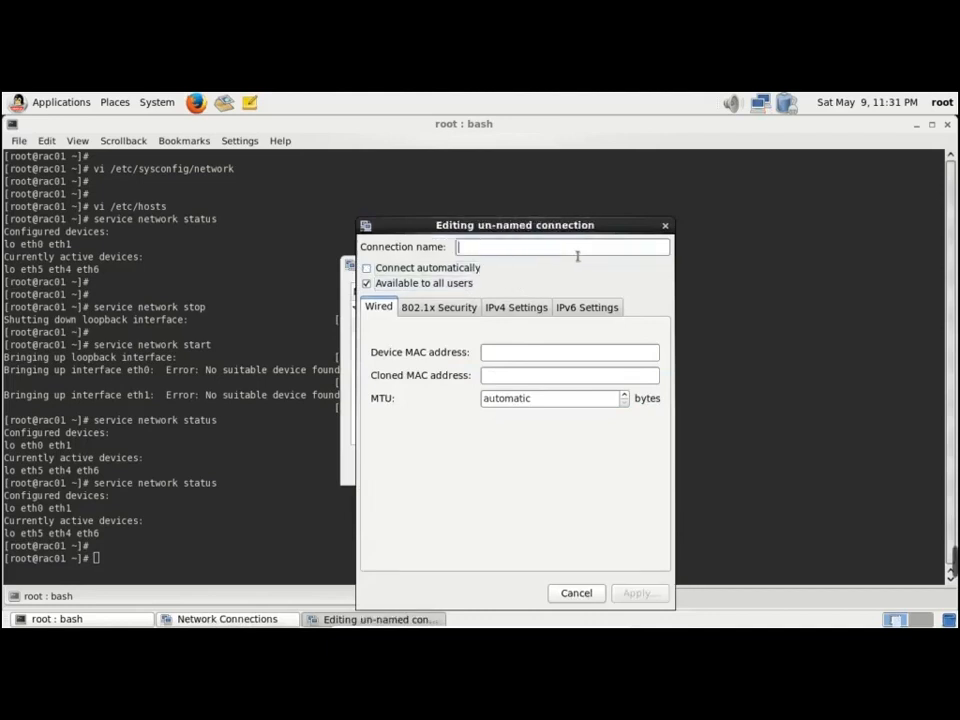
type("eth")
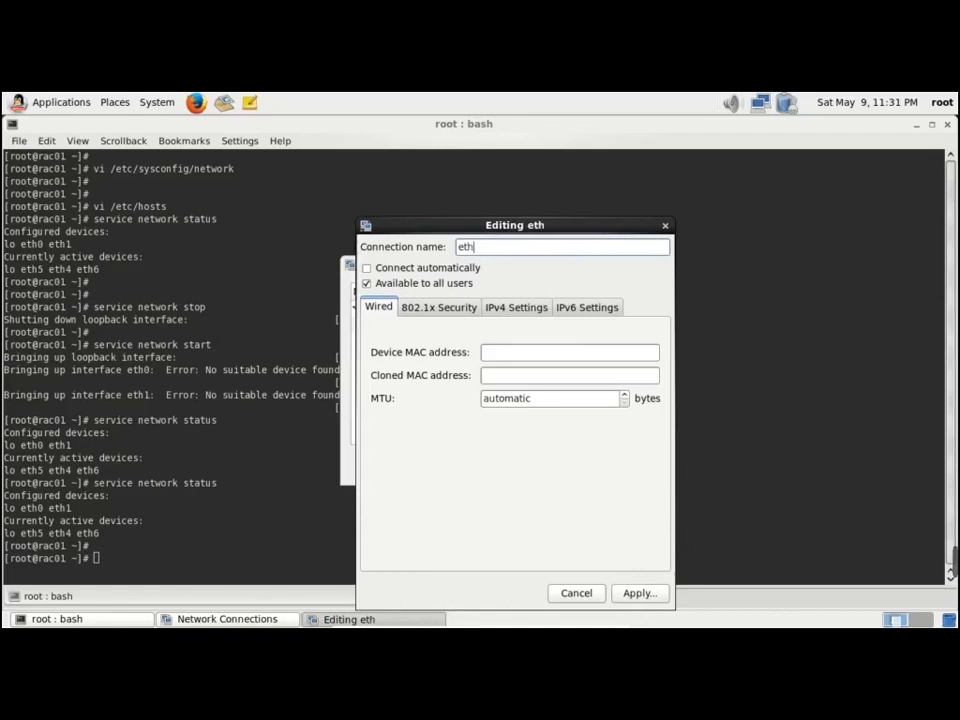
type("5")
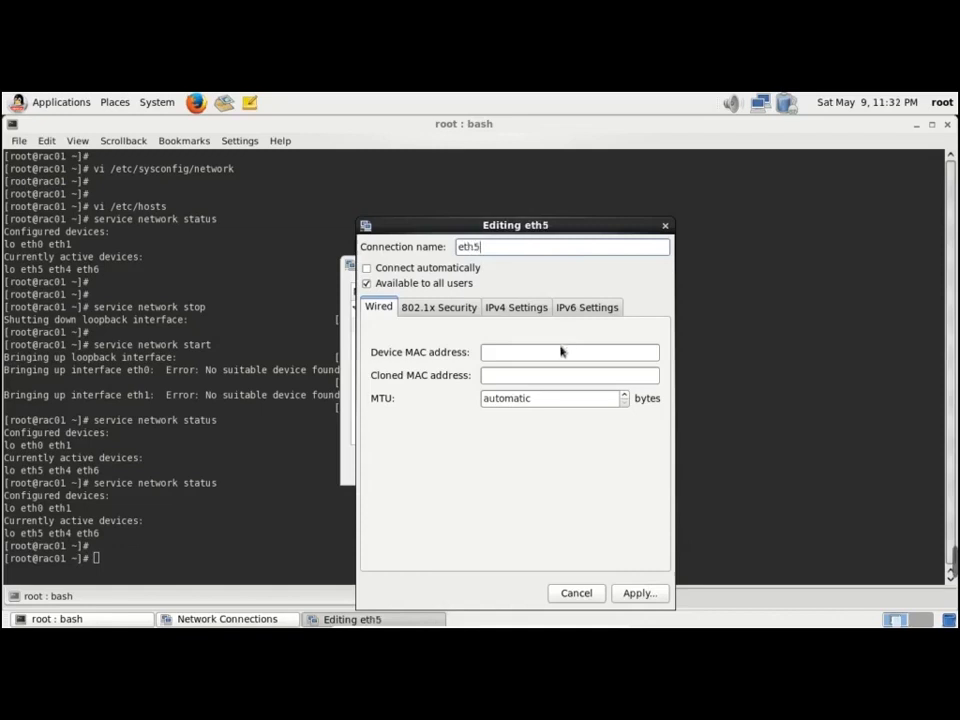
Set eth5 to manual IPv4 192.168.10.200/255.255.255.0 with gateway 192.168.10.0 and save
left_click(516, 307)
left_click(581, 336)
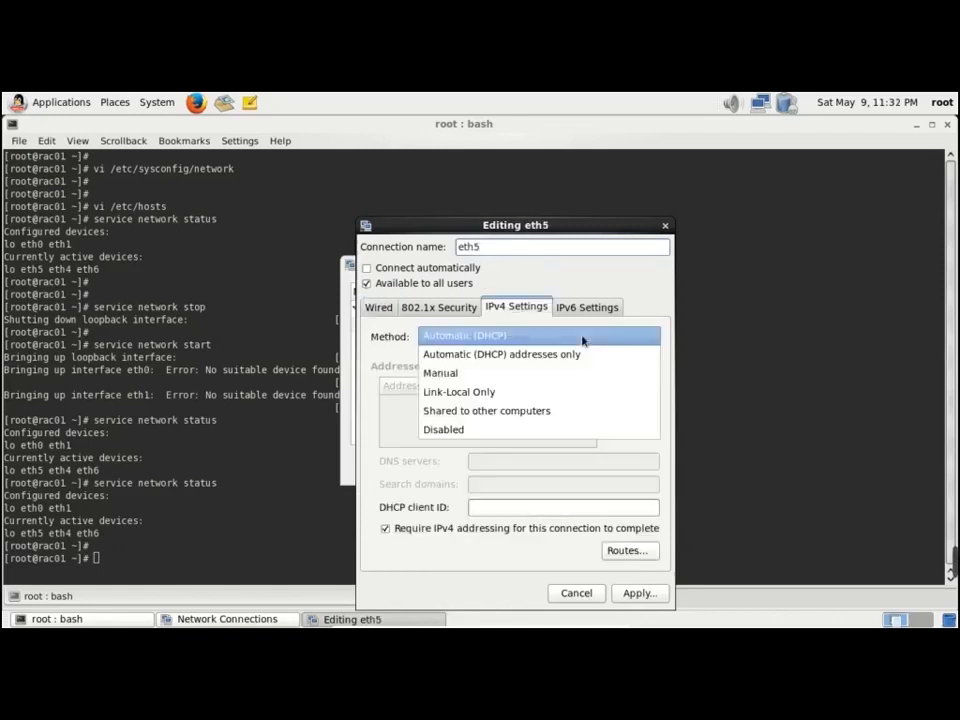
left_click(553, 378)
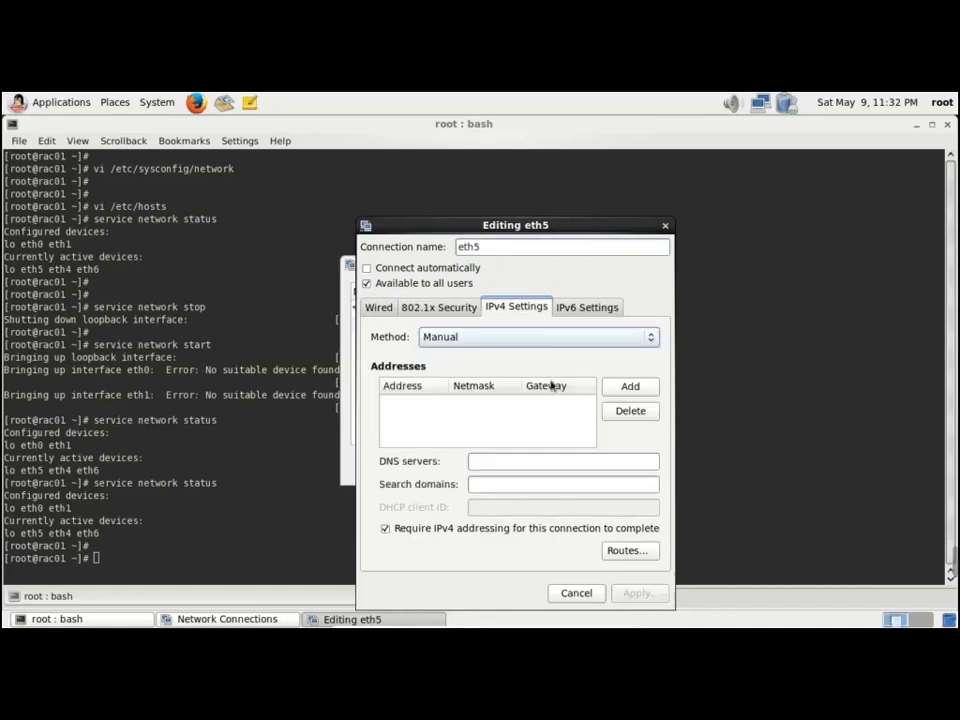
left_click(638, 393)
type("1")
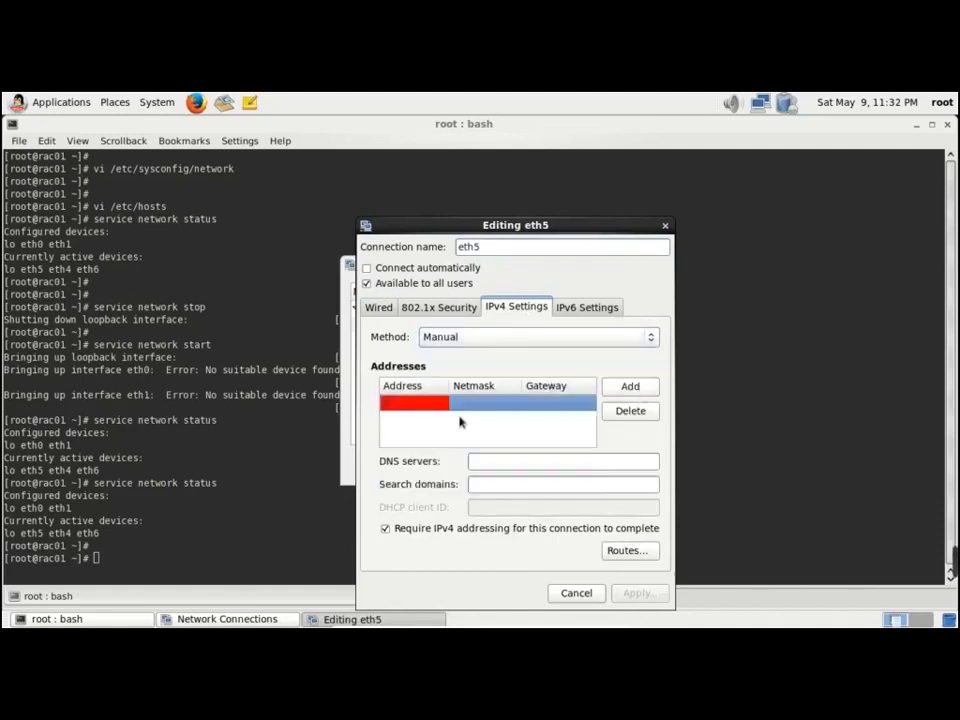
type("92.168")
type(".10.200")
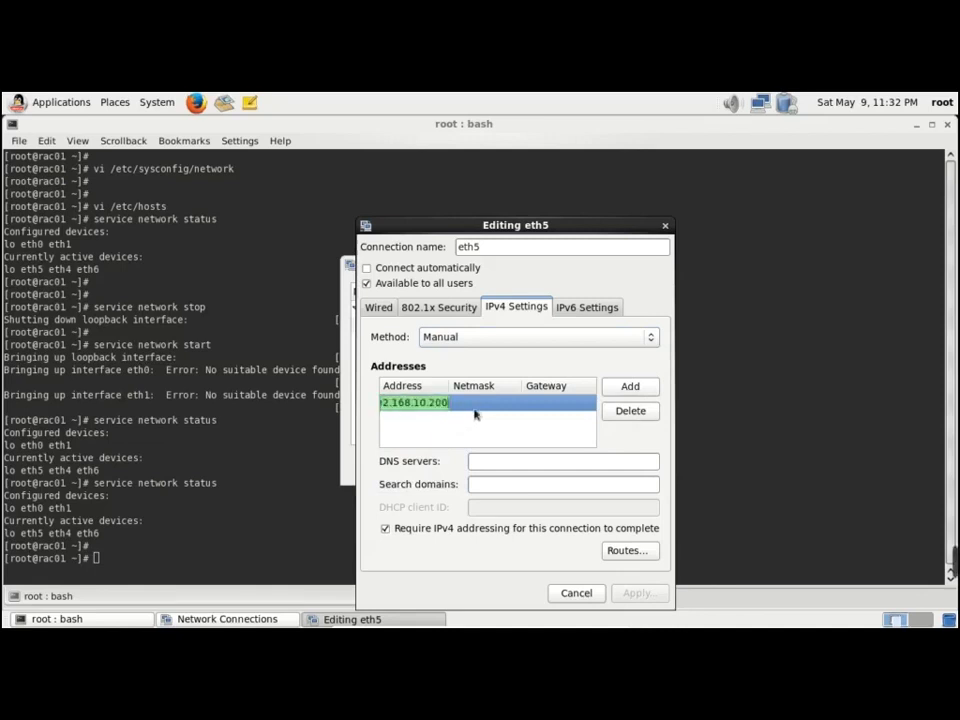
left_click(480, 409)
type("255")
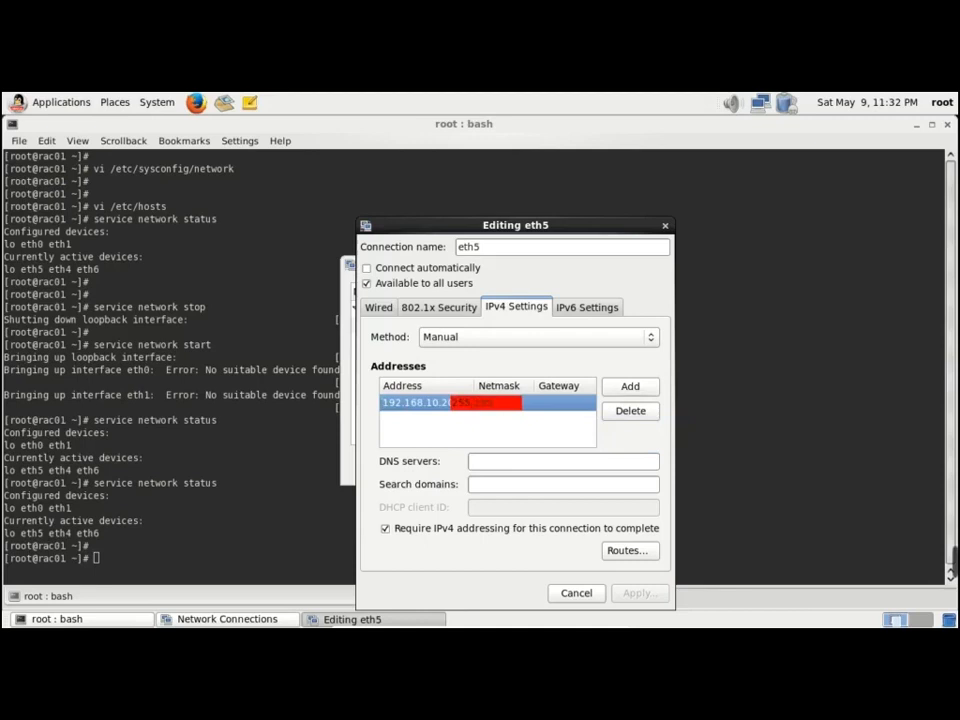
type(".255.255.0")
left_click(572, 410)
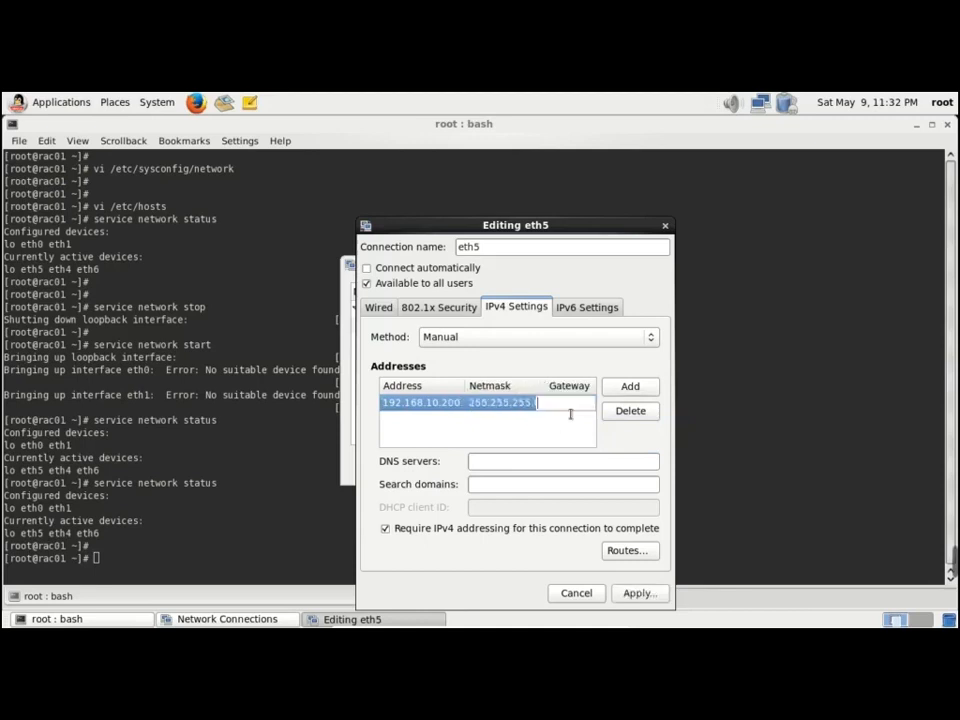
left_click(572, 405)
type("192.16")
type("0.0")
left_click(648, 598)
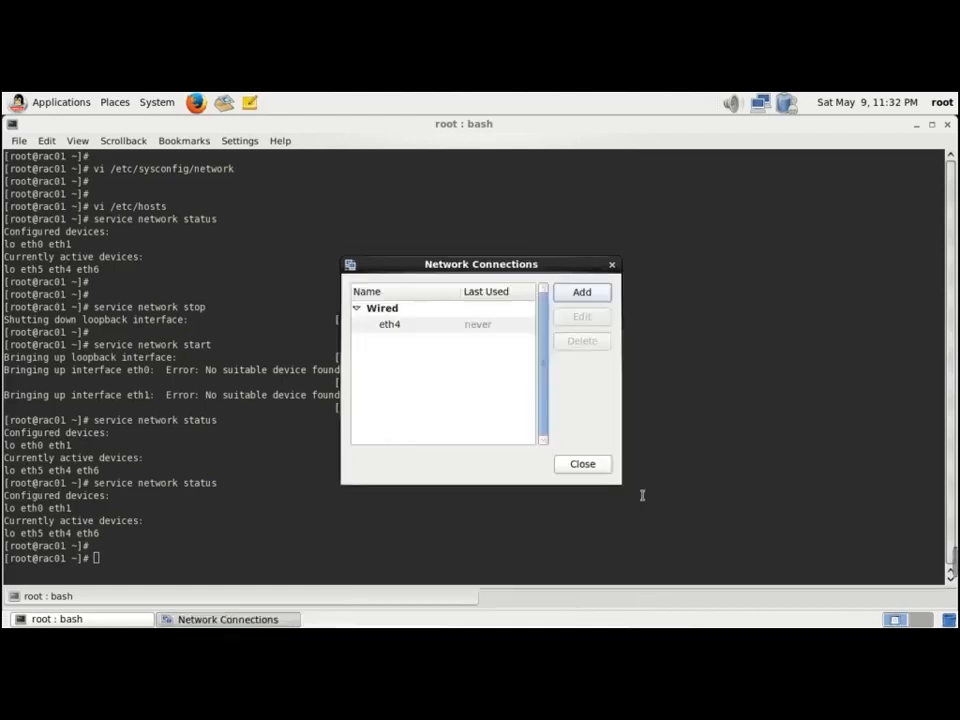
Add a wired connection named eth6, make it available to all users, and apply it
left_click(582, 295)
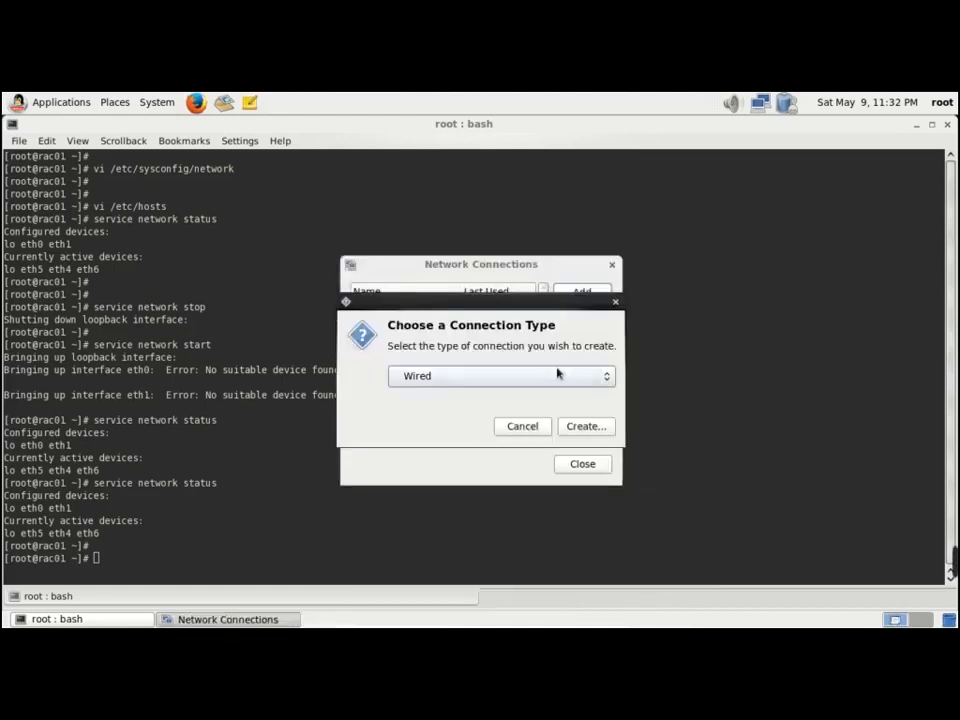
left_click(587, 428)
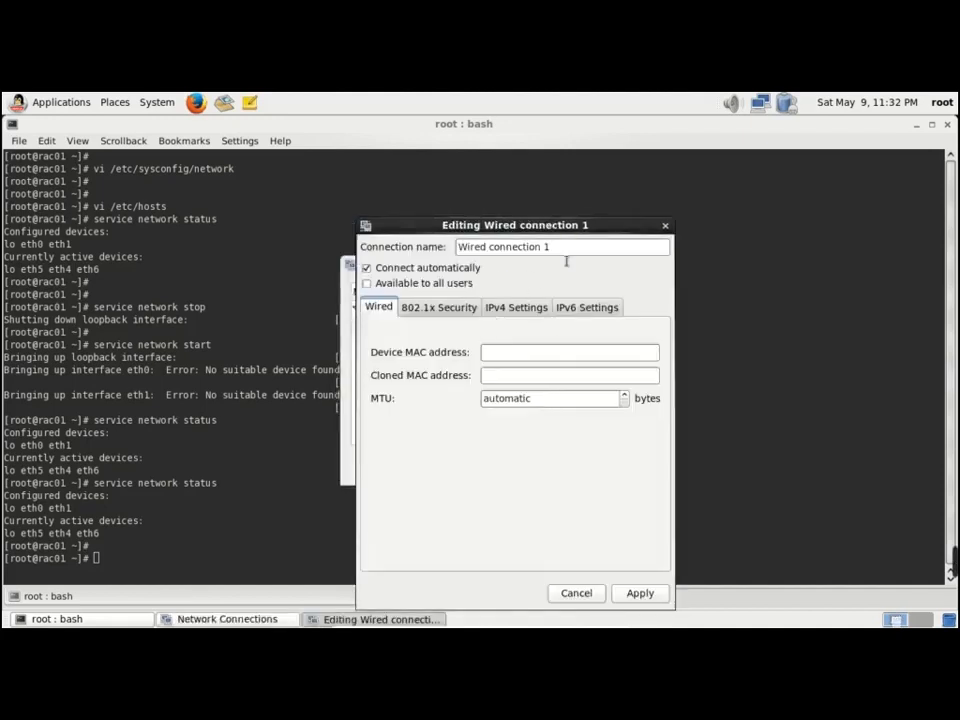
key("BackSpace")
key("BackSpace")
key("BackSpace")
key("BackSpace")
key("BackSpace")
key("BackSpace")
key("BackSpace")
key("BackSpace")
key("BackSpace")
key("BackSpace")
key("BackSpace")
key("BackSpace")
key("BackSpace")
key("BackSpace")
key("BackSpace")
key("BackSpace")
key("BackSpace")
key("BackSpace")
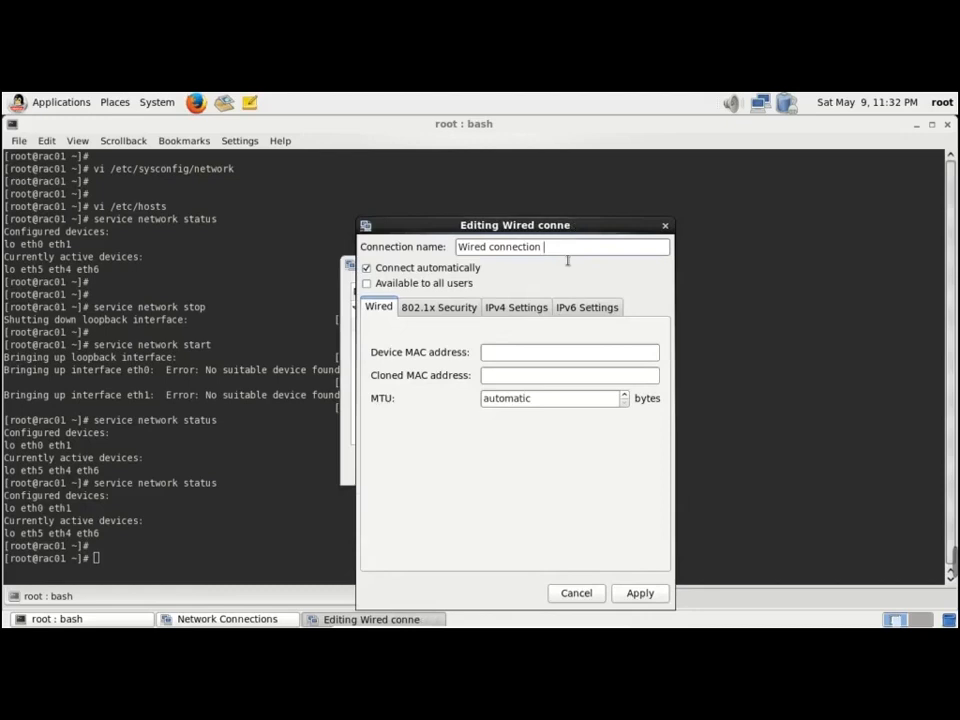
type("et")
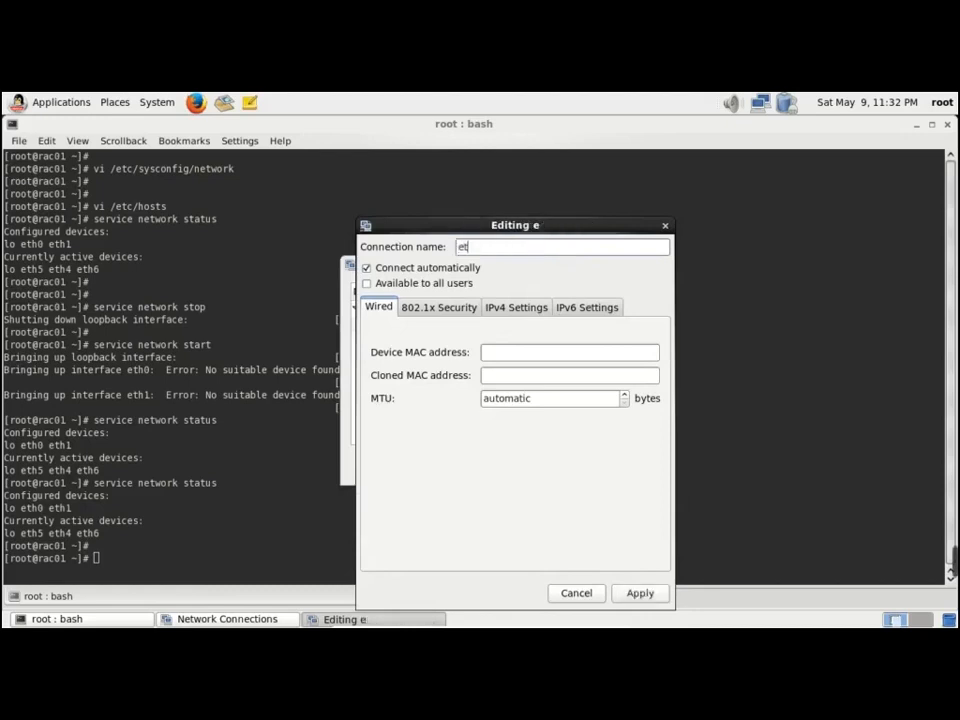
type("h6")
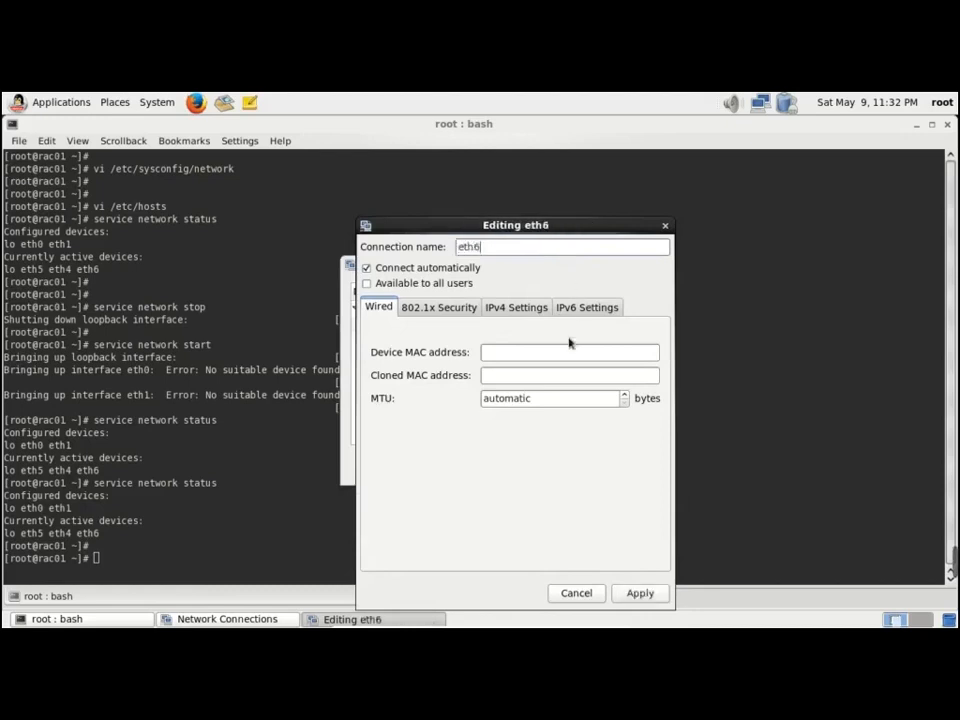
left_click(510, 313)
left_click(392, 283)
left_click(390, 307)
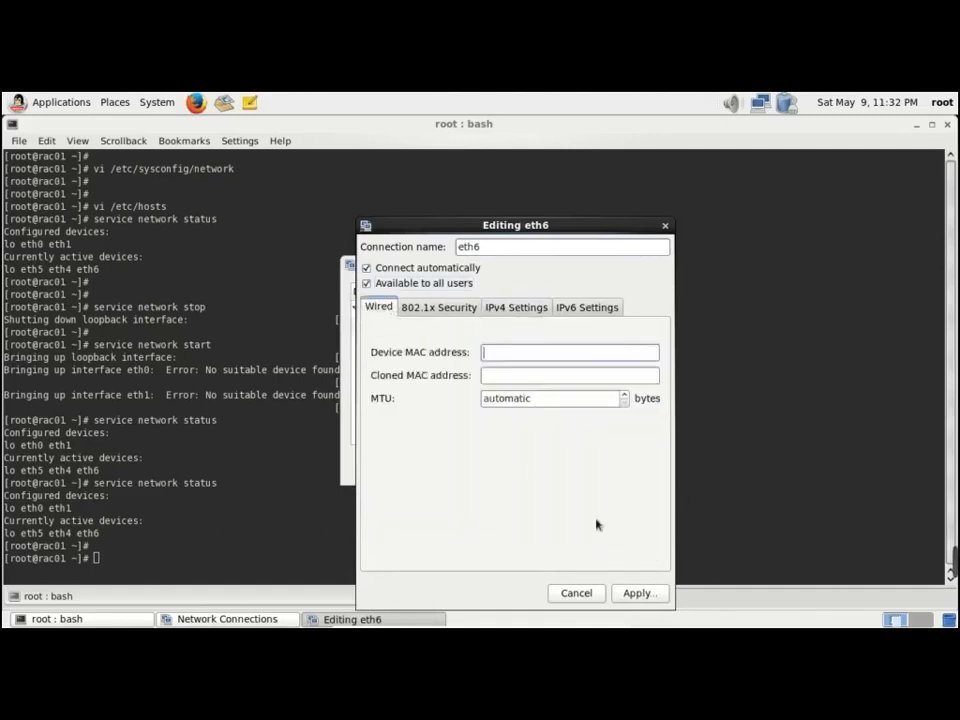
left_click(640, 594)
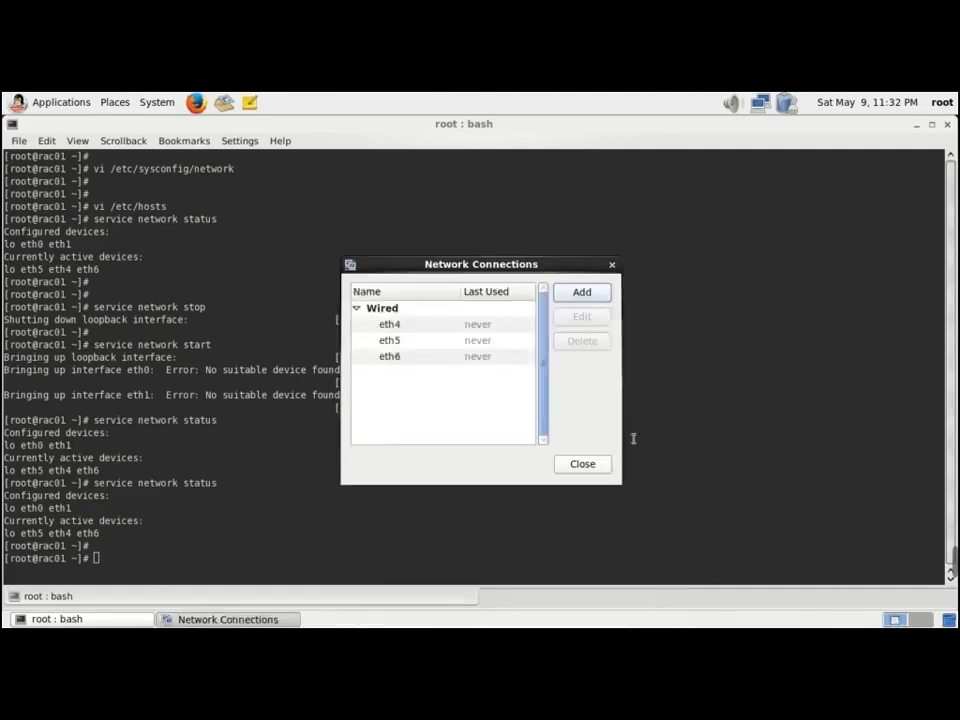
Close Network Connections and run service network status, showing eth4, eth5 and eth6 configured
left_click(582, 464)
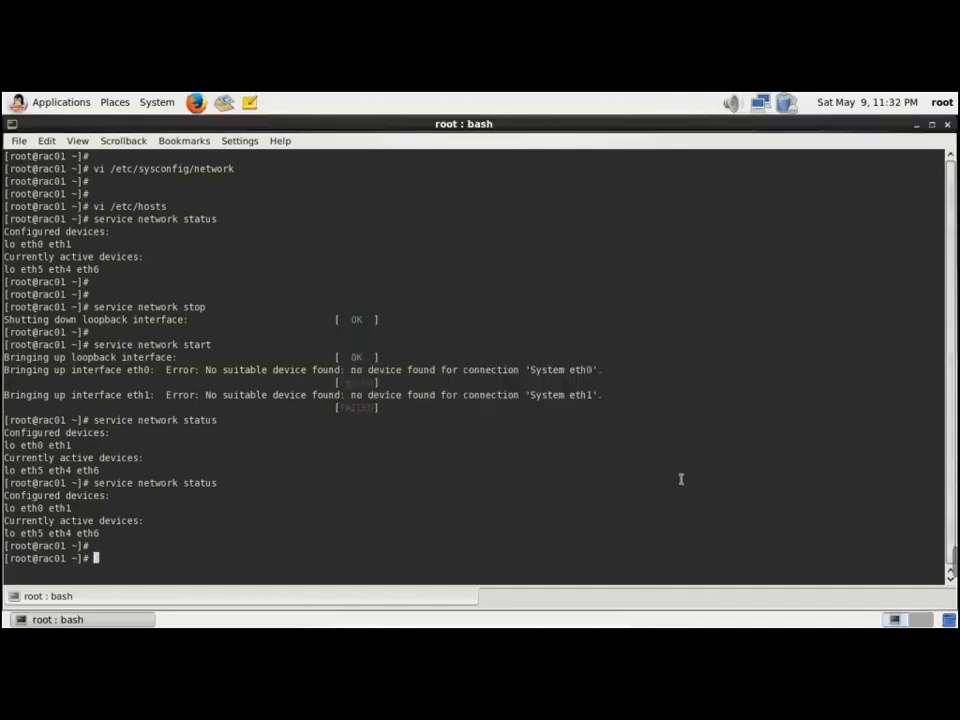
key("Up")
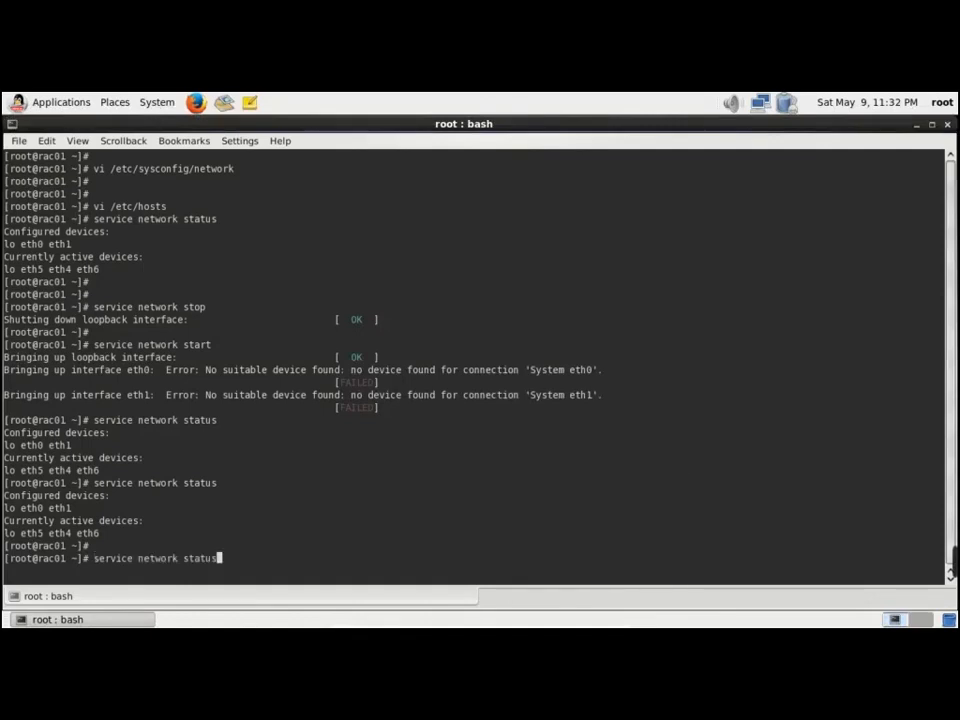
key("Return")
key("Return")
Stop the network service with service network stop, then recall the command for editing
type("net")
key("Up")
key("Up")
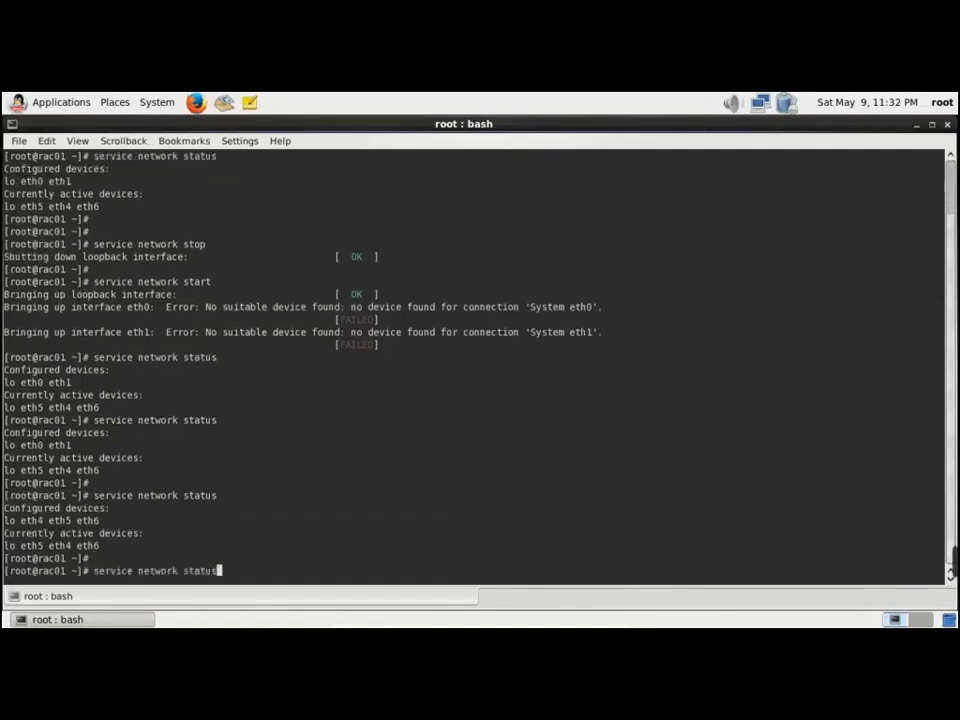
key("Up")
key("Return")
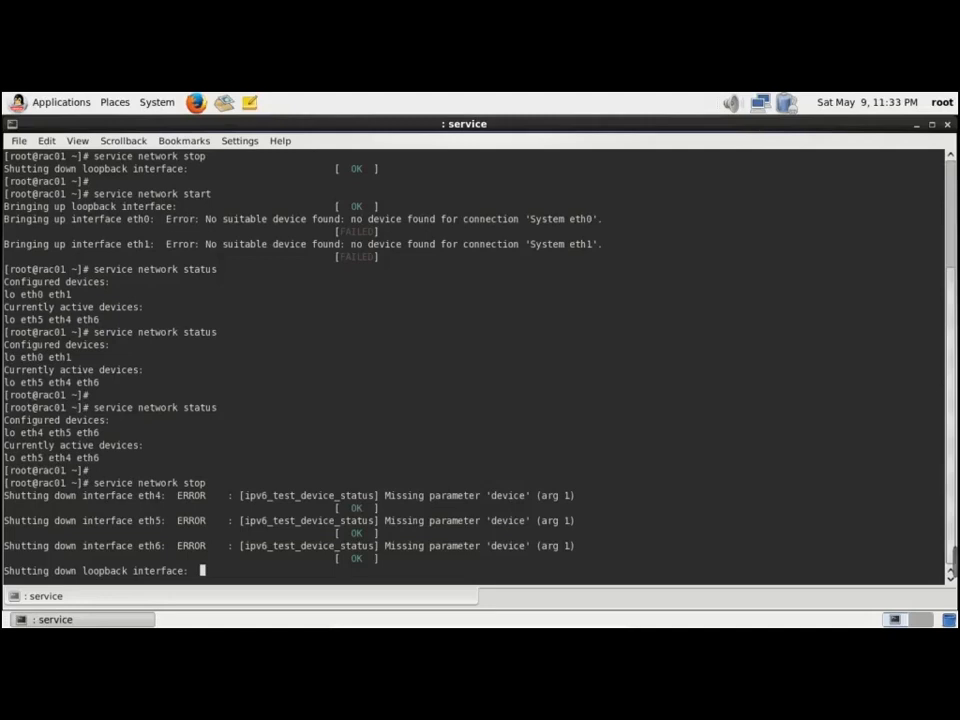
key("Return")
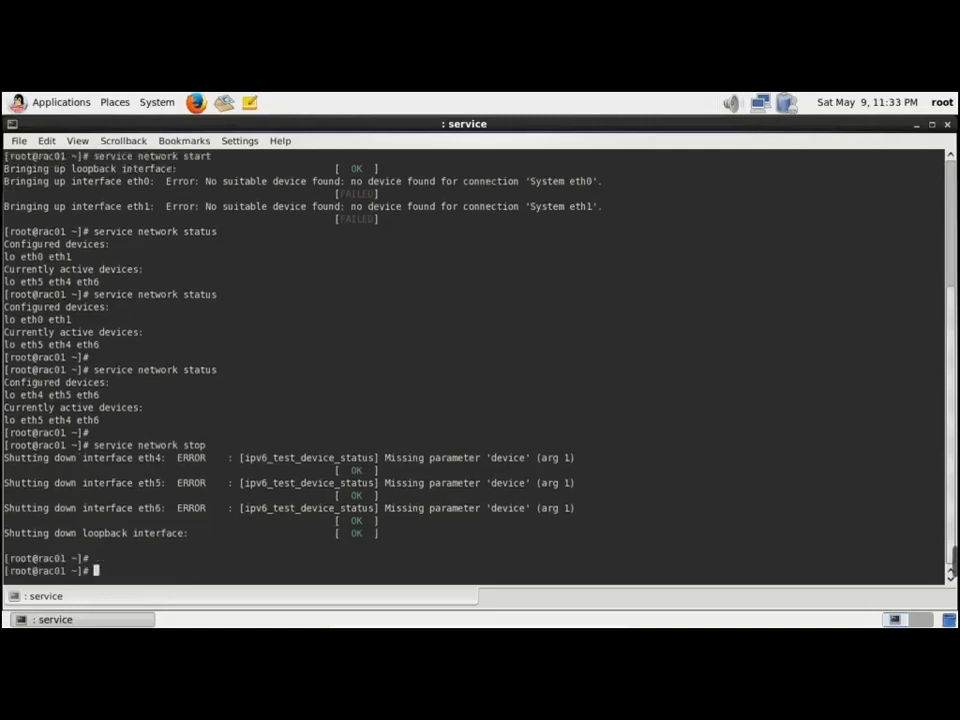
key("Up")
key("BackSpace")
key("BackSpace")
key("BackSpace")
key("BackSpace")
Run service network start, then service network status to see the active interfaces
type("start")
key("Return")
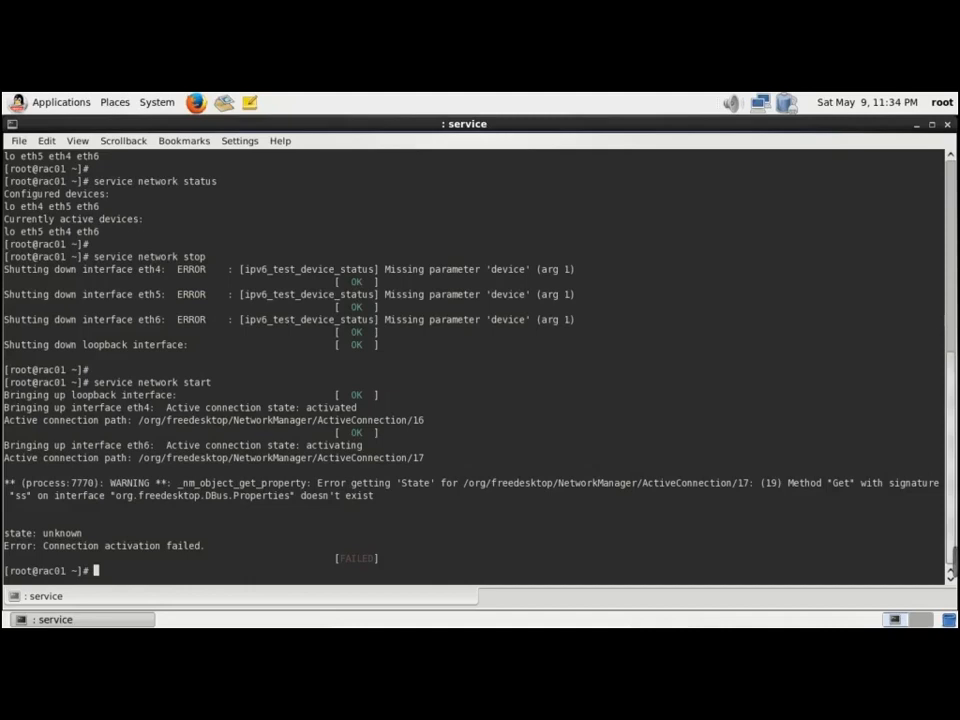
key("Up")
key("Up")
key("Up")
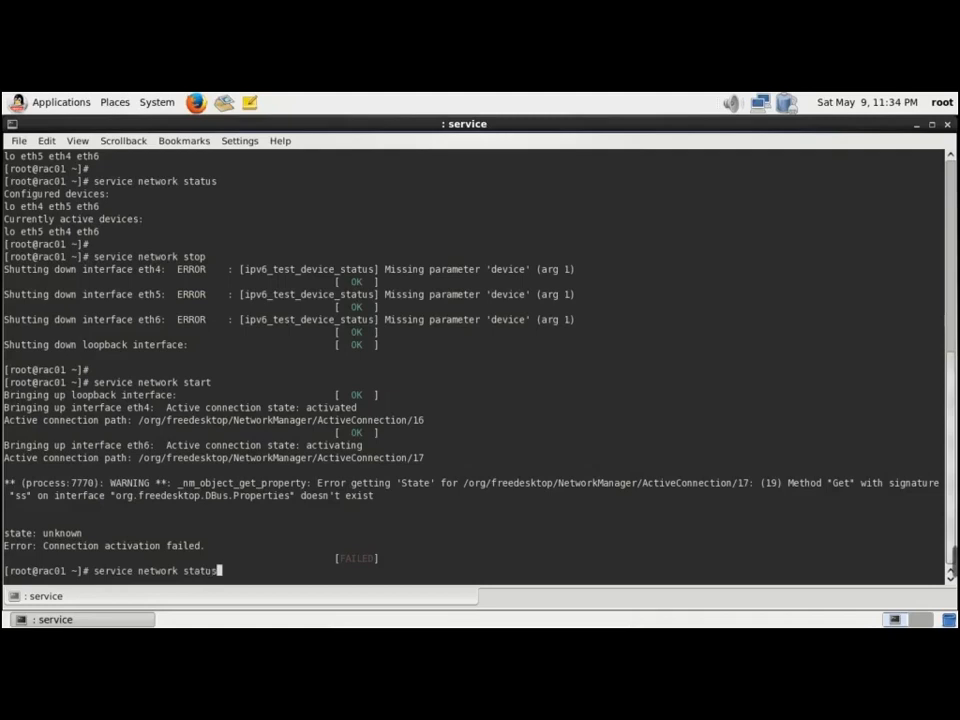
key("Return")
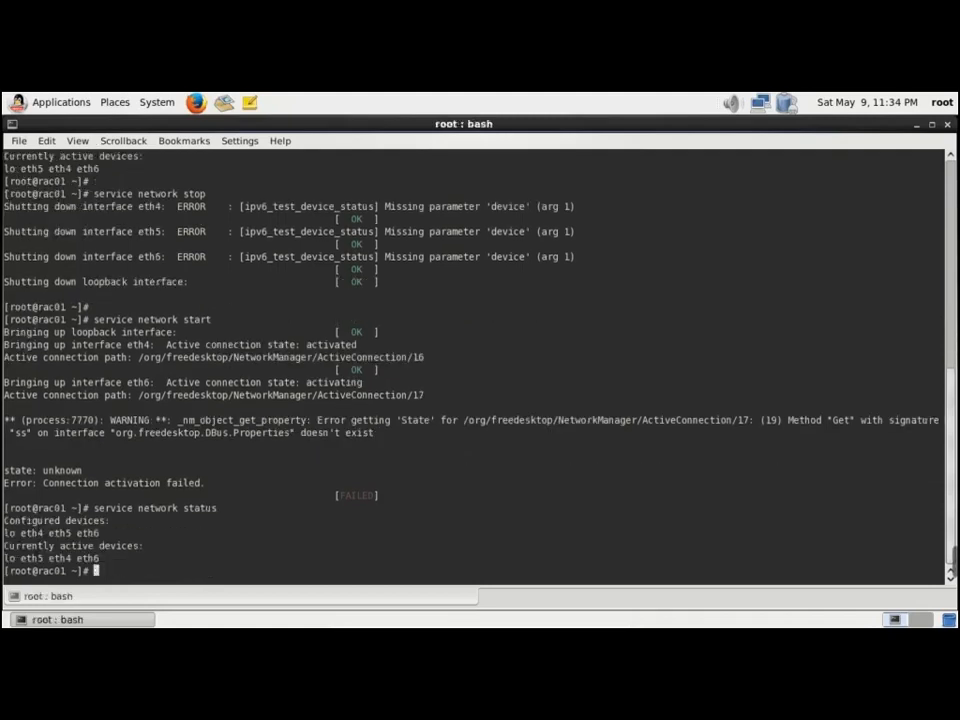
key("Return")
key("Return")
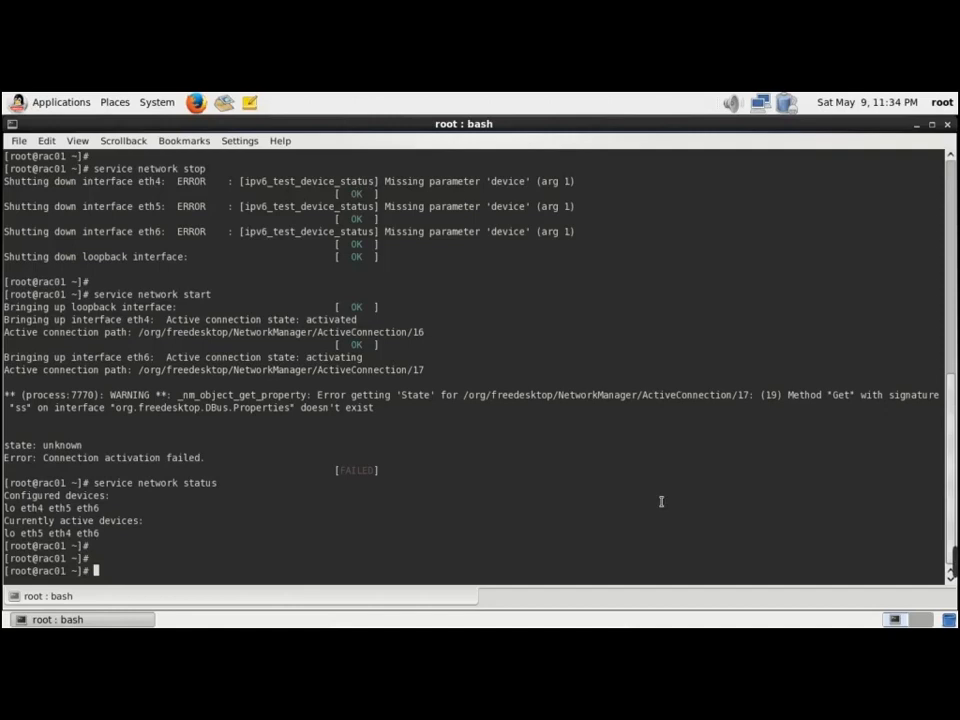
Run ifconfig and review eth4, eth5 and eth6 at 192.168.56.200, mask 255.255.255.0
left_click(160, 106)
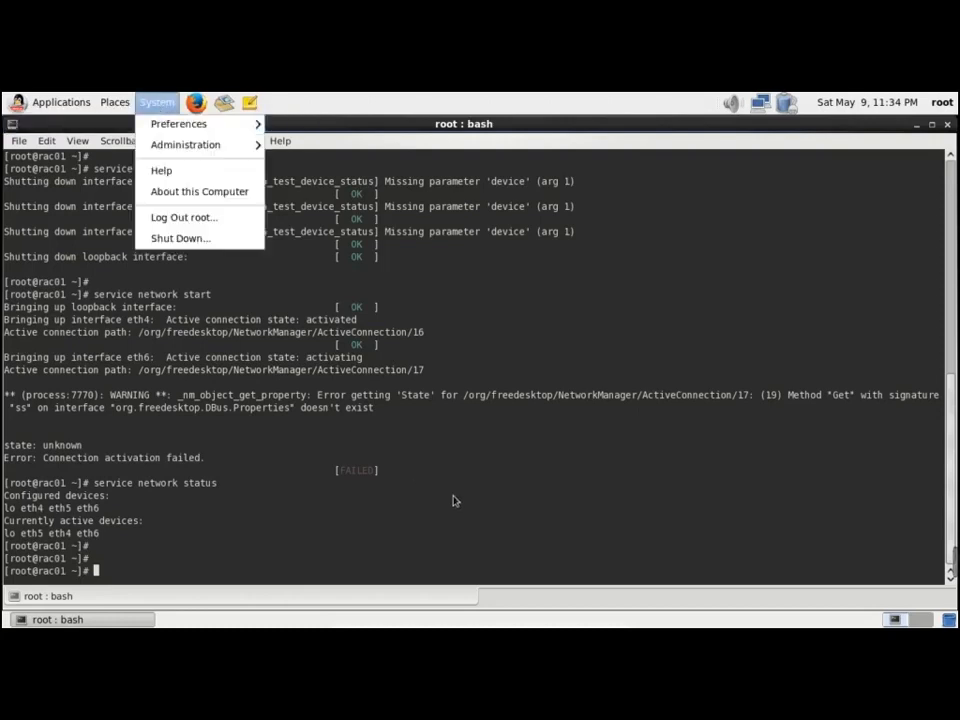
left_click(564, 515)
type("ifconfig")
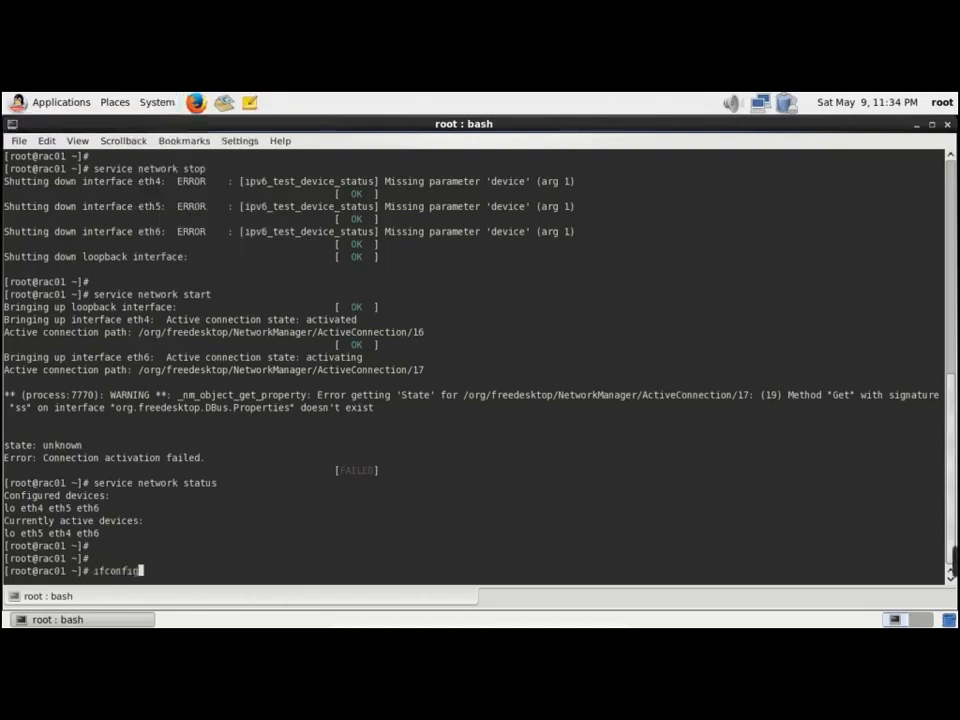
key("Return")
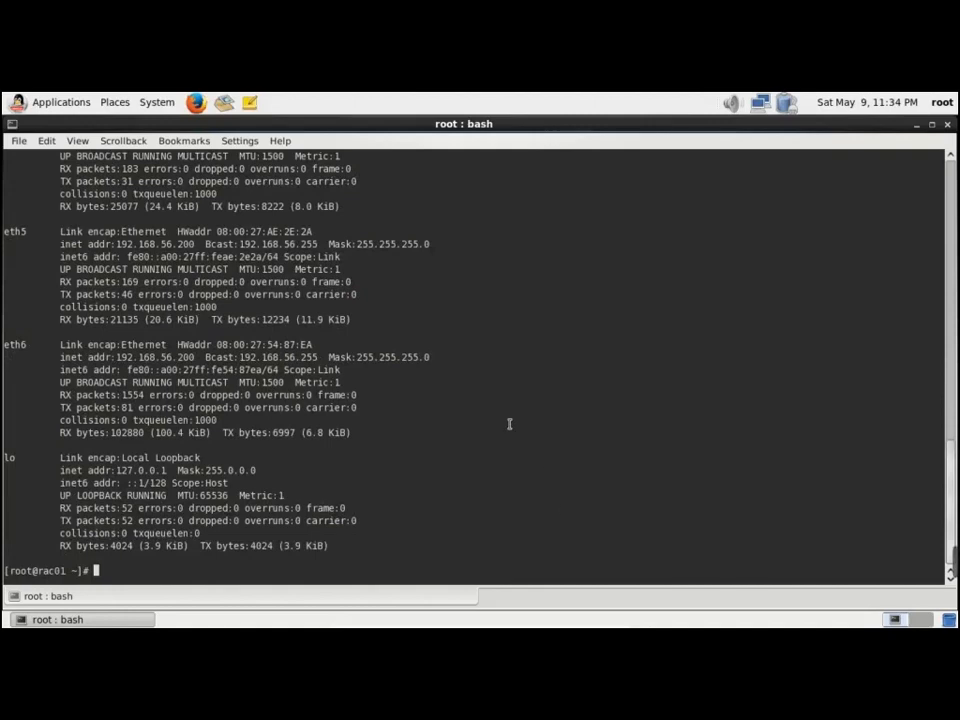
scroll(509, 424, "up", 1)
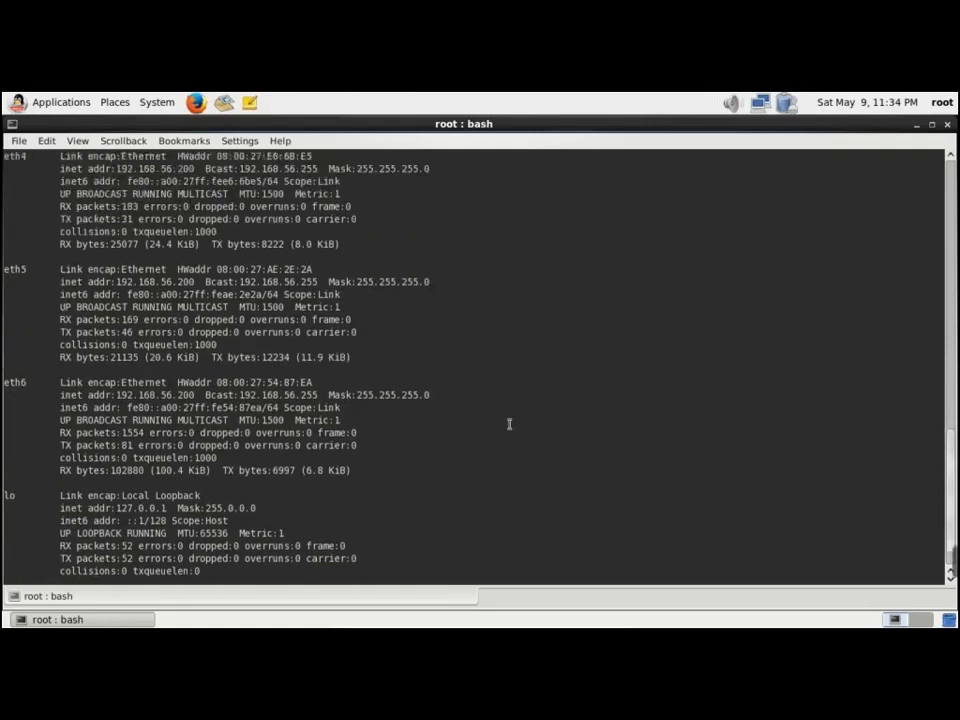
scroll(509, 424, "up", 1)
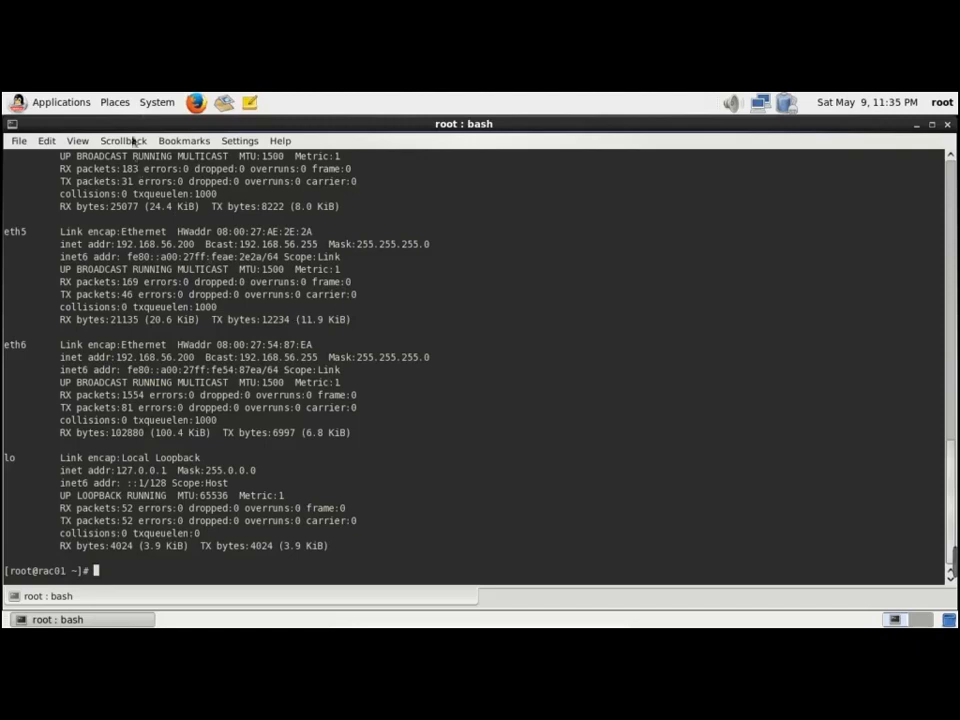
Open Network Connections and inspect eth4's IPv4 settings without changing them
left_click(157, 103)
mouse_move(211, 134)
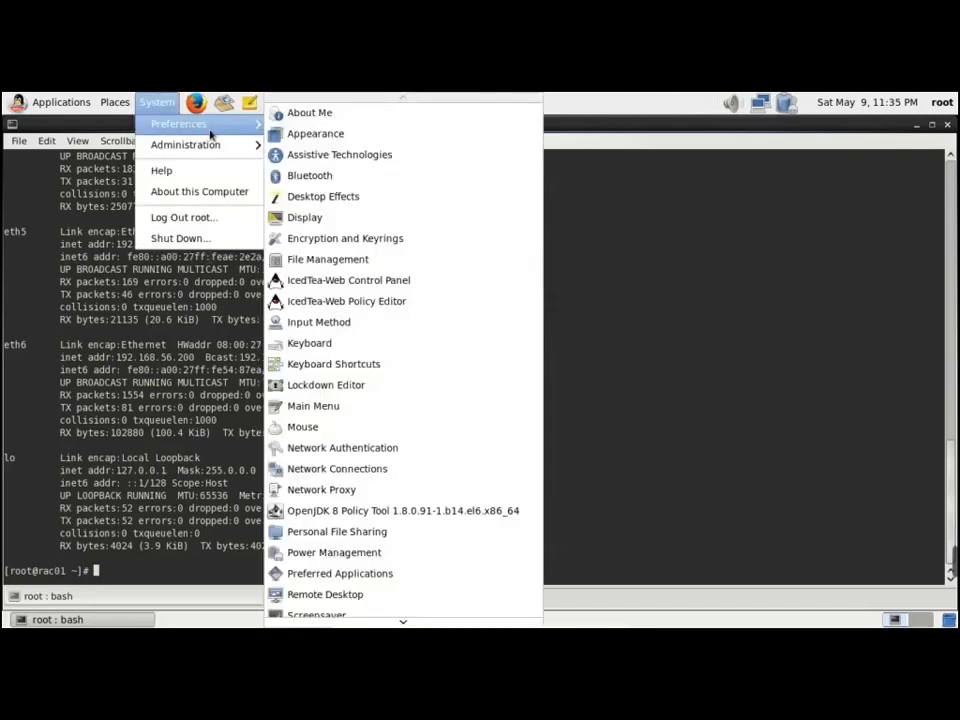
left_click(340, 468)
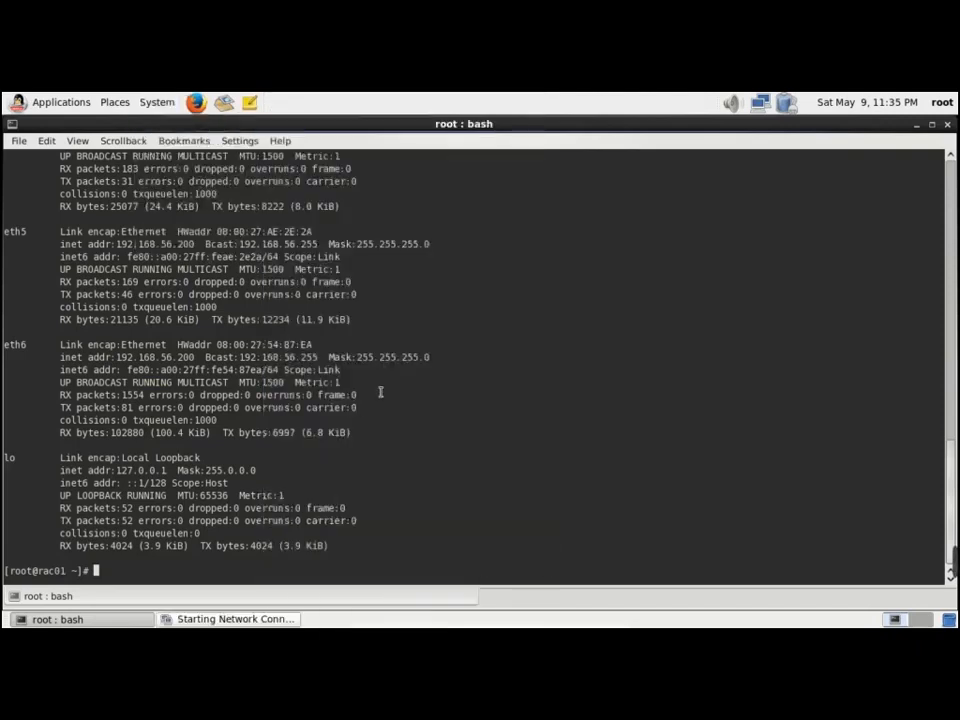
left_click(413, 325)
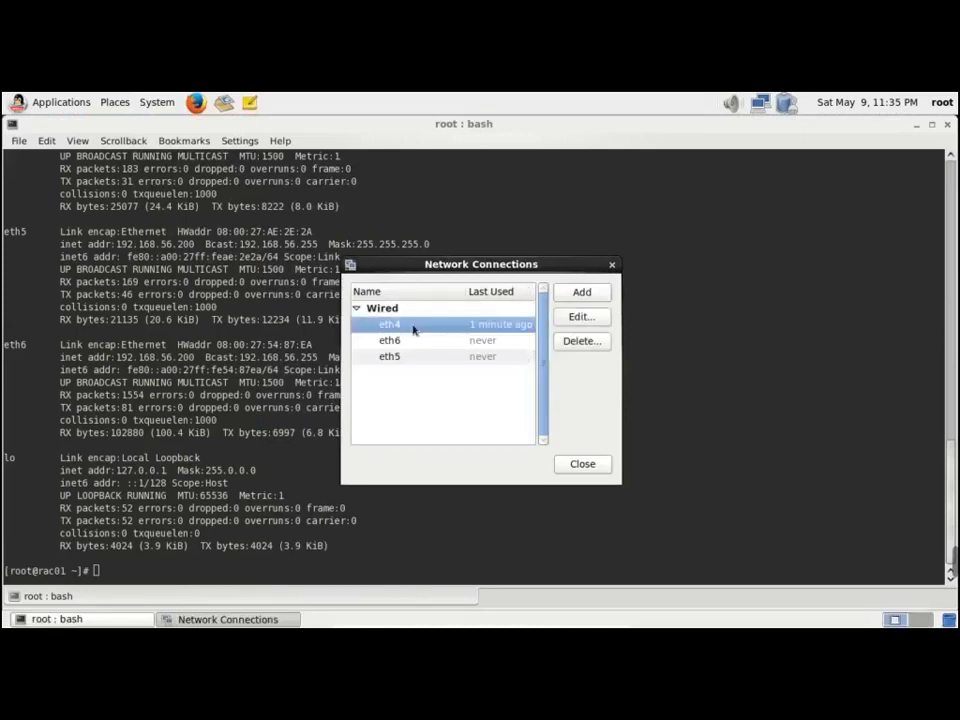
left_click(584, 318)
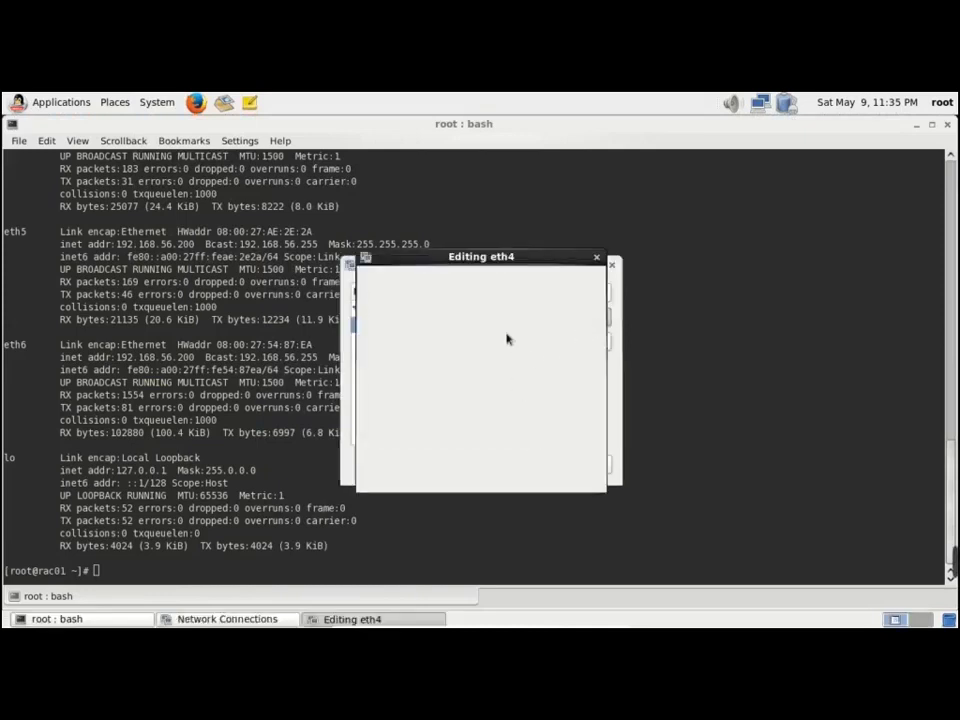
left_click(504, 307)
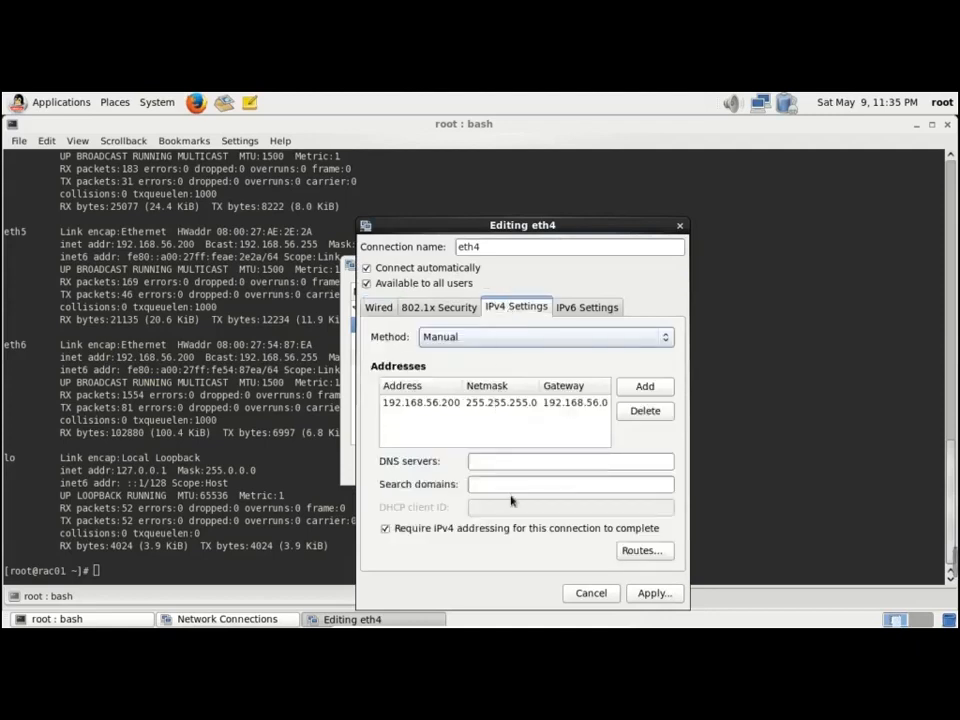
left_click(600, 594)
Inspect the IPv4 settings of eth6 and eth5 without changes, then close Network Connections
left_click(420, 342)
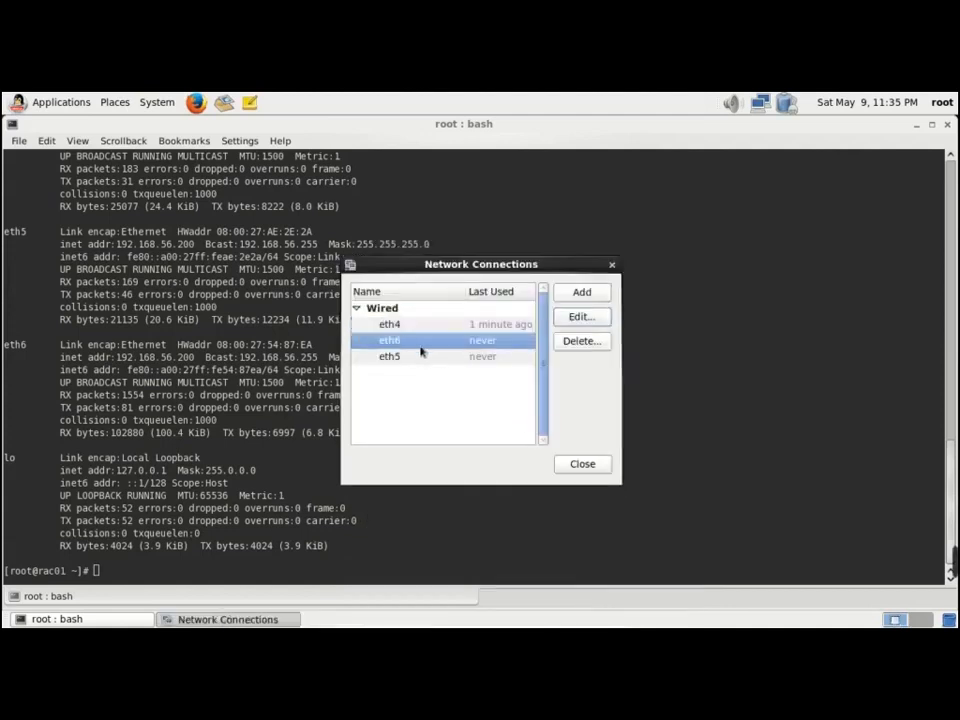
left_click(580, 318)
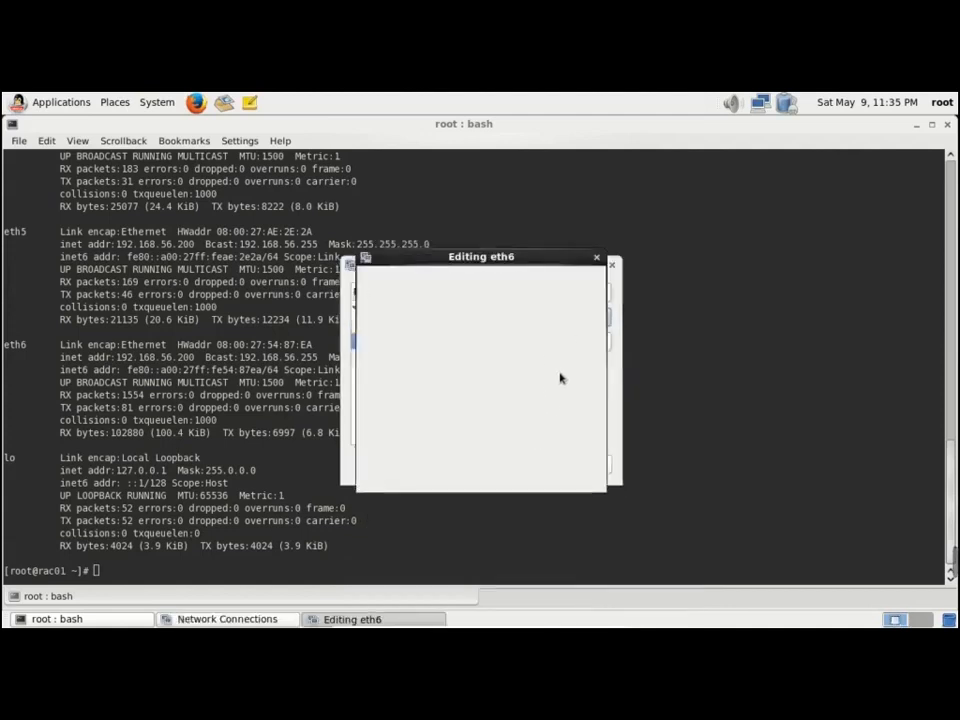
left_click(532, 310)
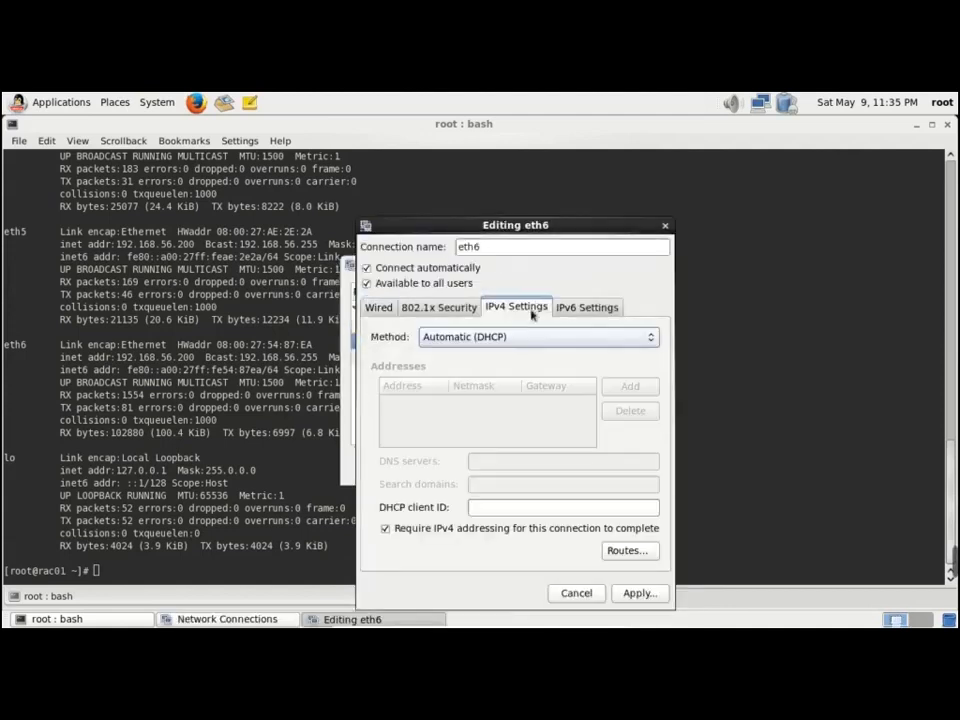
left_click(585, 594)
left_click(474, 356)
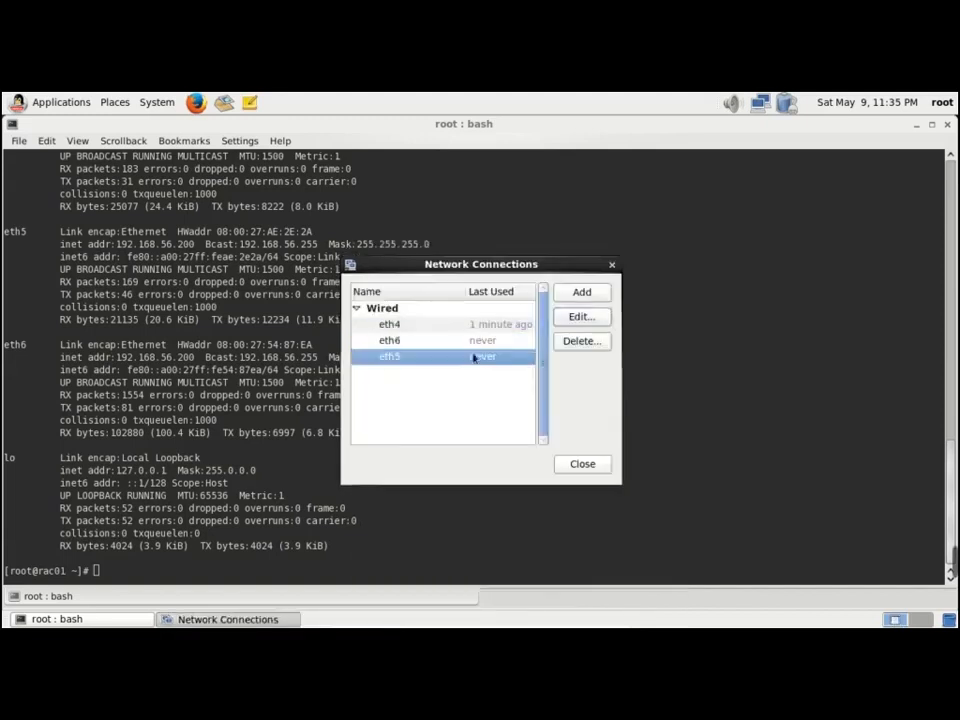
left_click(580, 317)
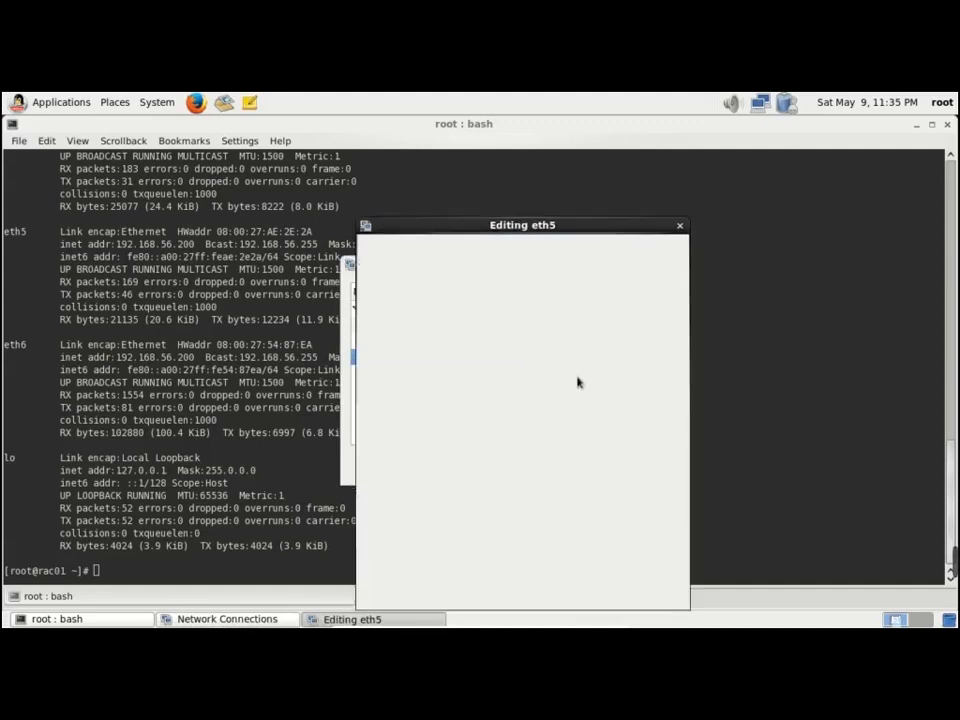
left_click(510, 305)
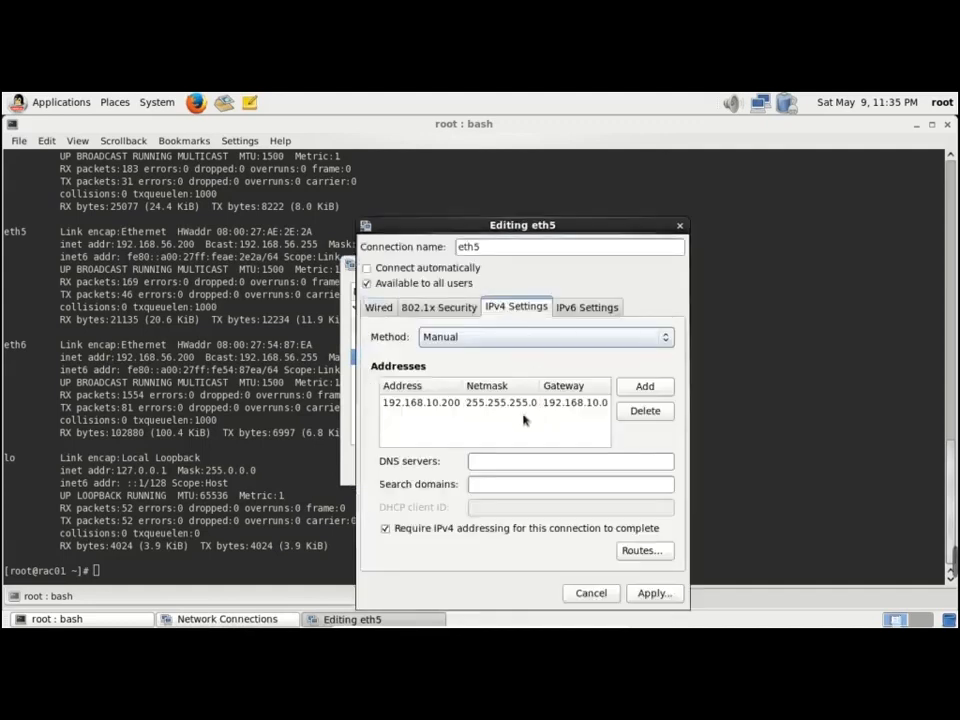
left_click(588, 590)
left_click(588, 468)
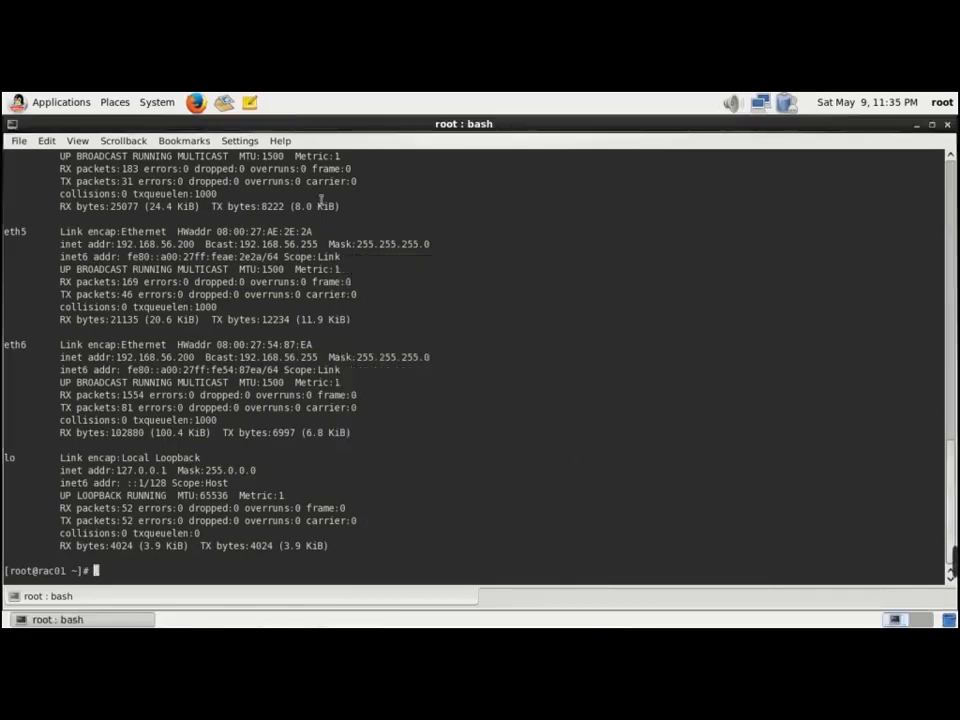
Restart the rac01 guest through System > Shut Down and the Restart confirmation
left_click(156, 102)
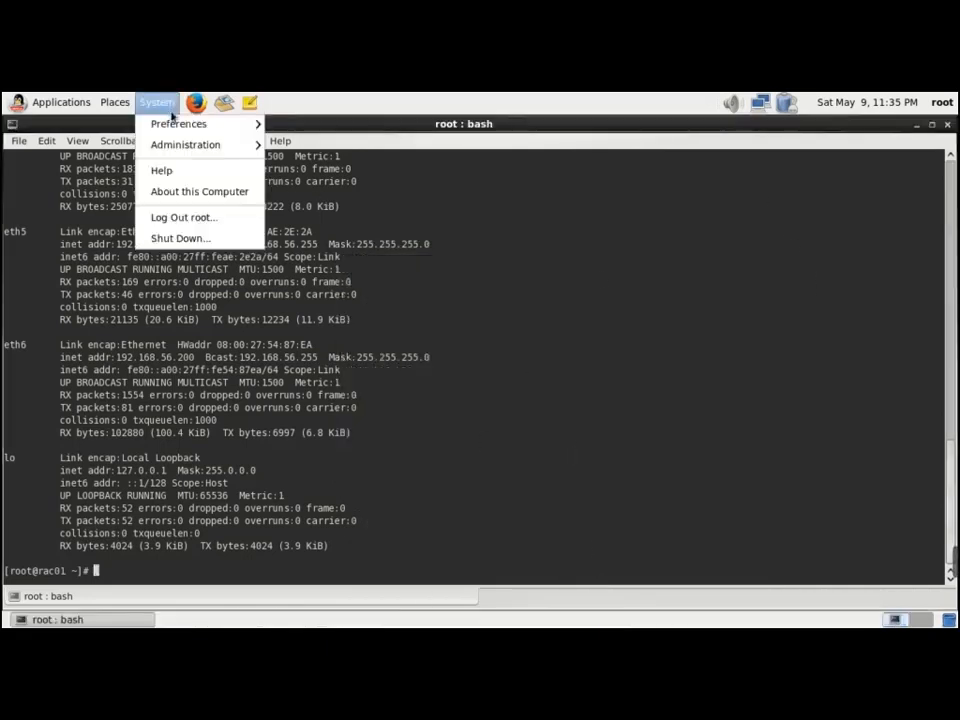
left_click(219, 240)
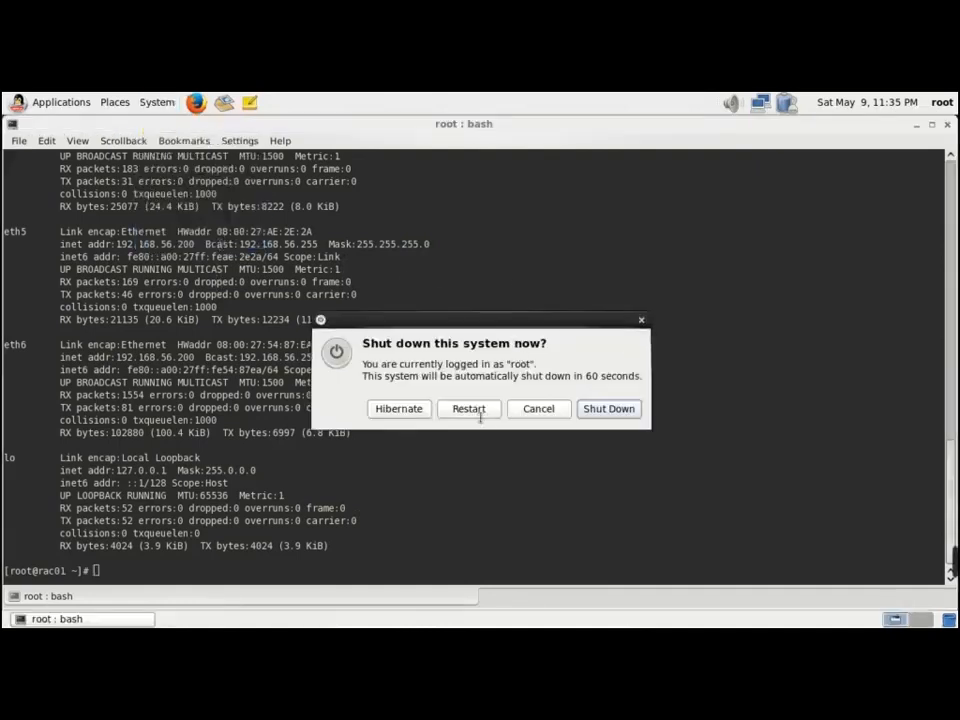
left_click(480, 414)
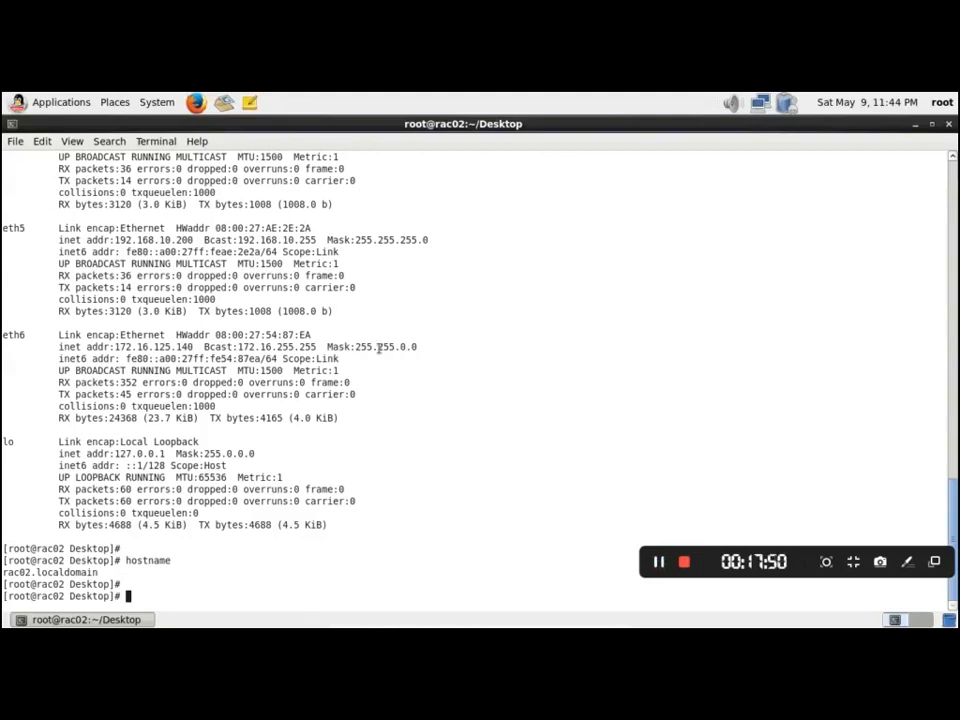
Review rac02's wired connections and highlight the inet addresses of eth4, eth5 and eth6
left_click(765, 108)
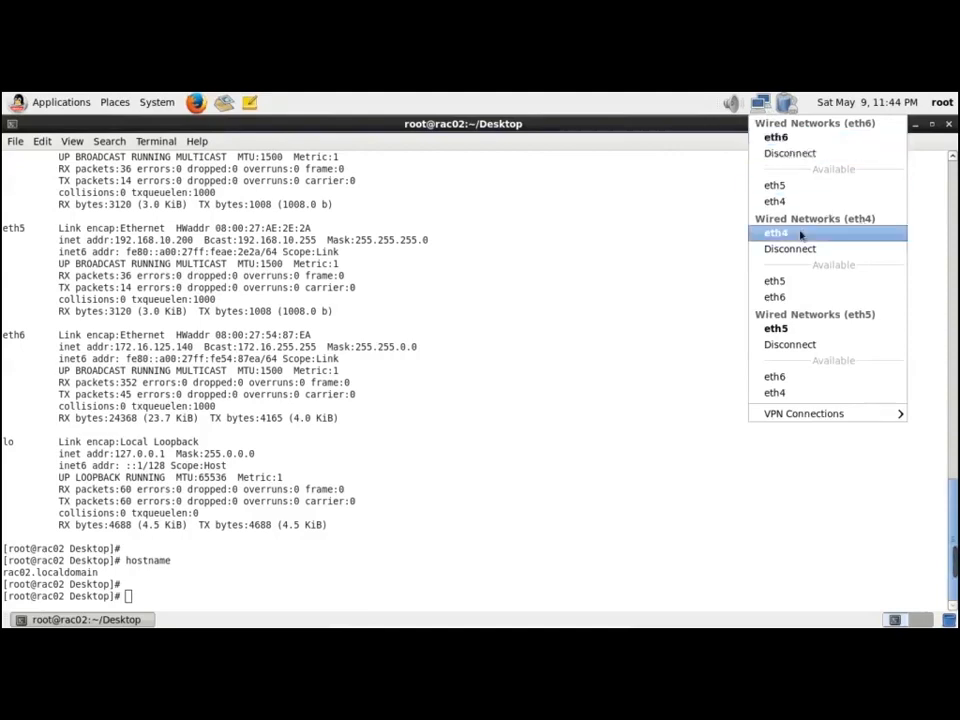
left_click(290, 371)
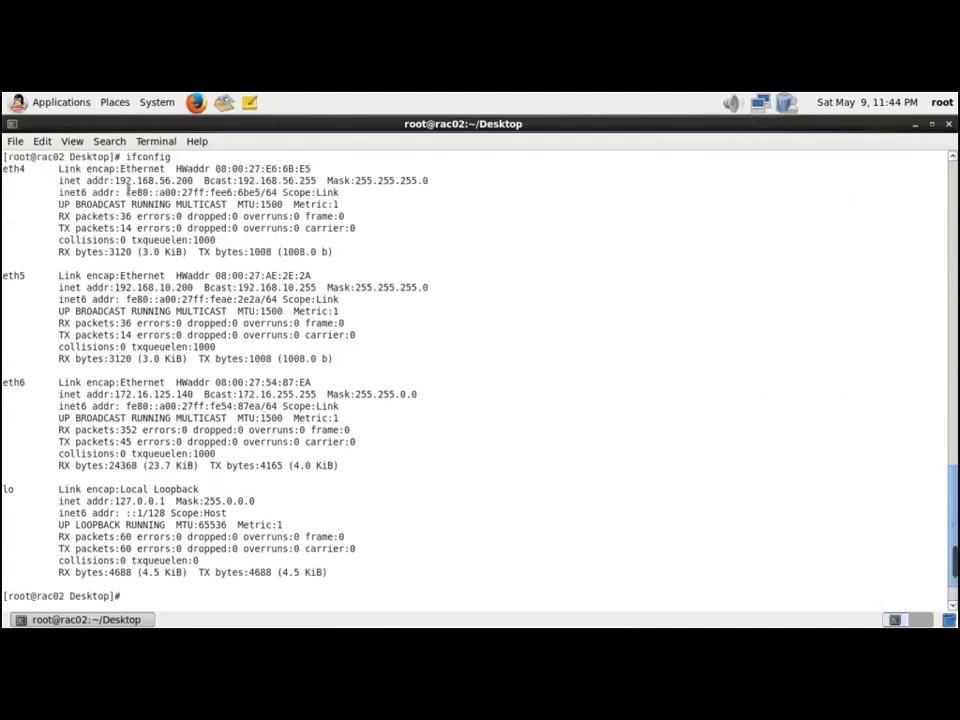
left_click_drag(120, 180, 189, 181)
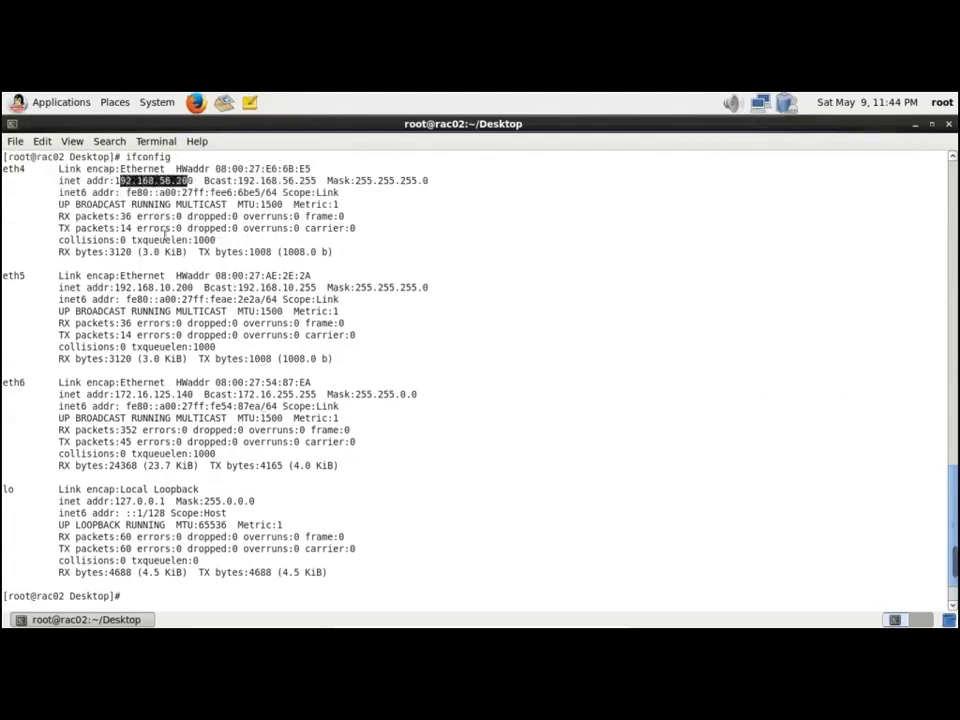
left_click_drag(120, 287, 194, 287)
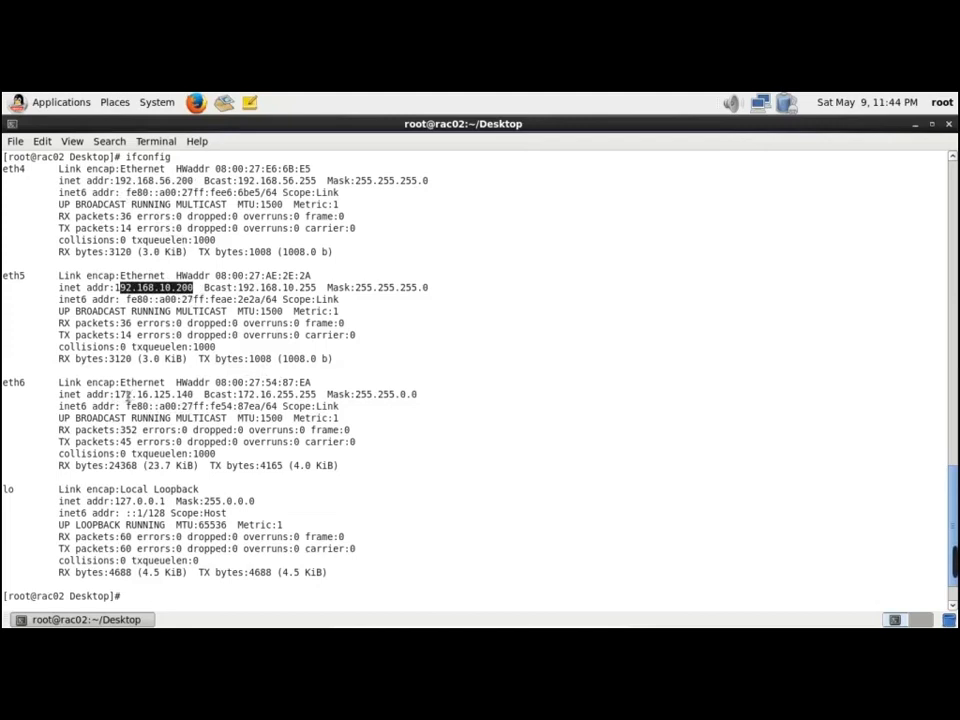
left_click_drag(115, 394, 238, 398)
Confirm hostname rac02.localdomain and a 0%-loss ping to an external blog website
left_click(476, 413)
key("Return")
type("hostname")
key("Return")
key("Return")
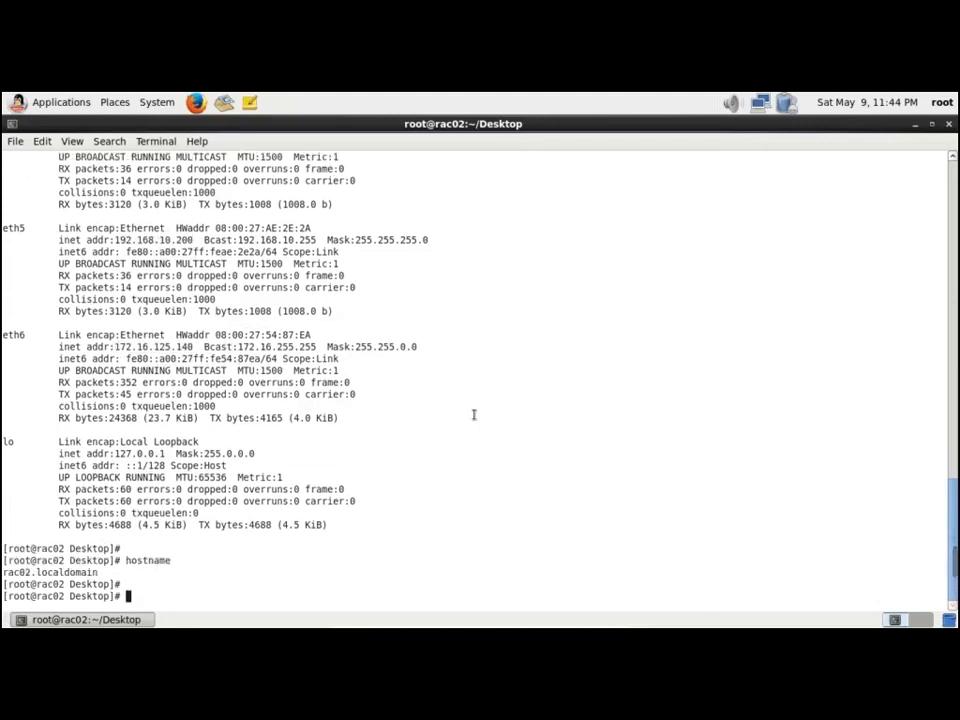
type("ping sachinramesho")
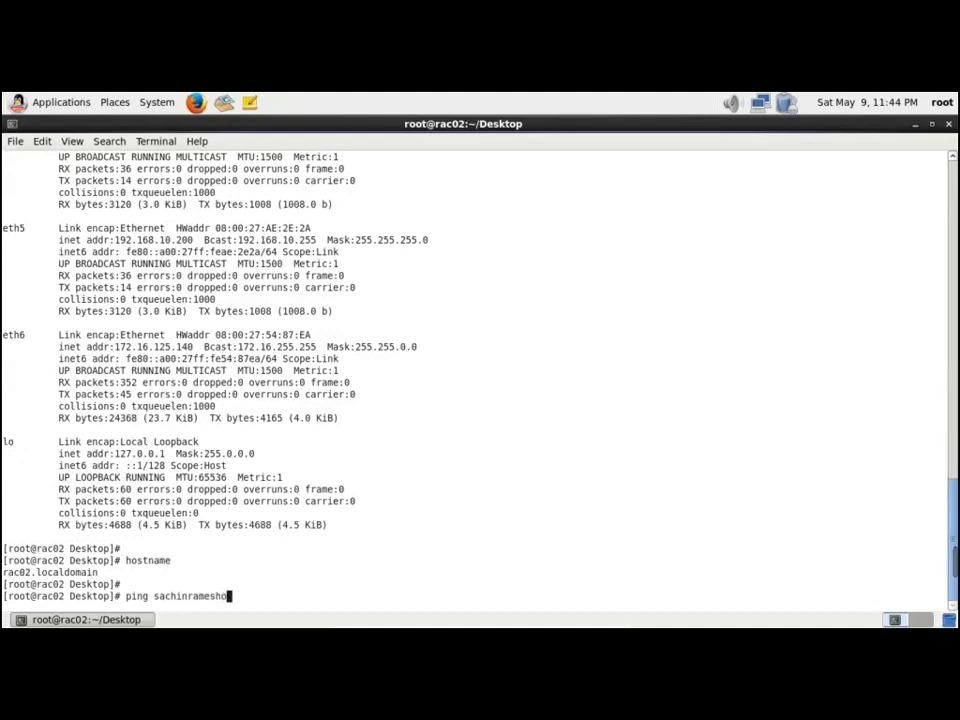
type("racledbab")
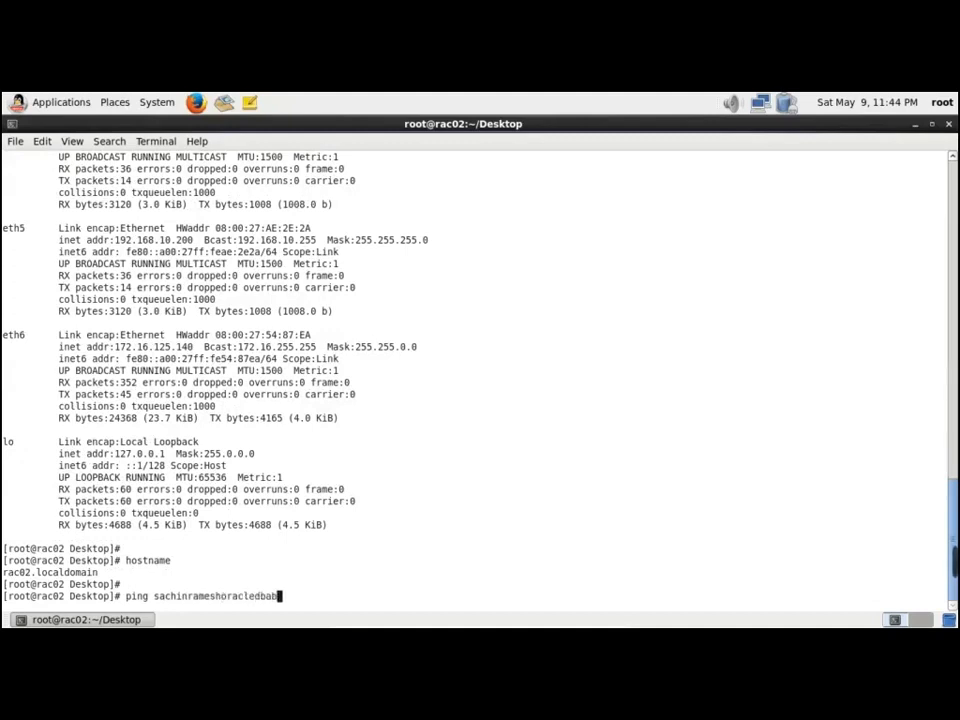
type("log.com")
key("Return")
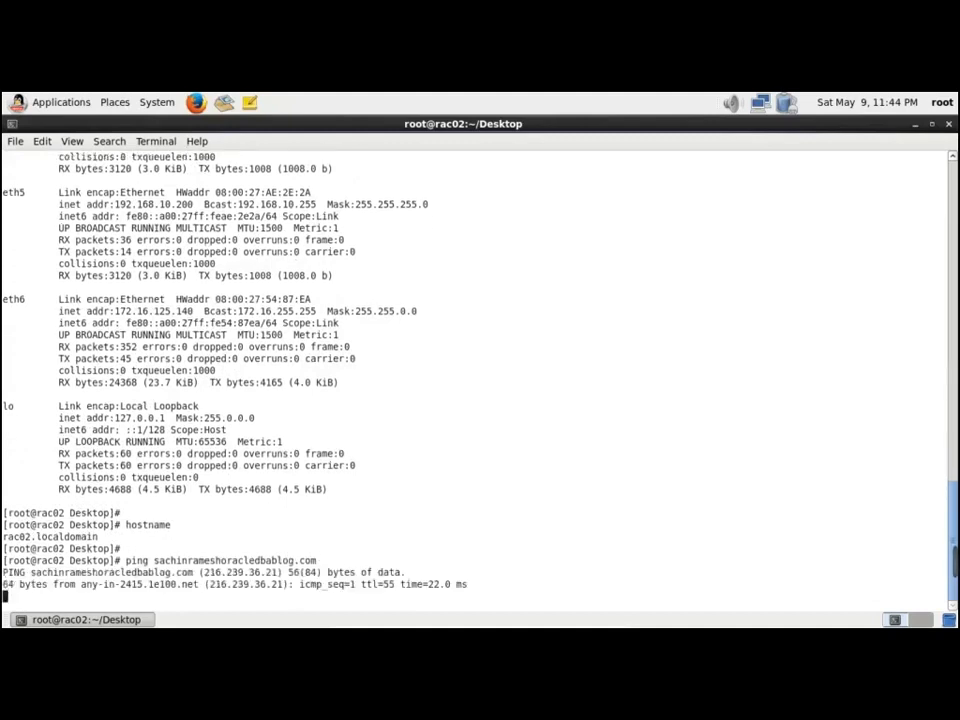
key("ctrl+c")
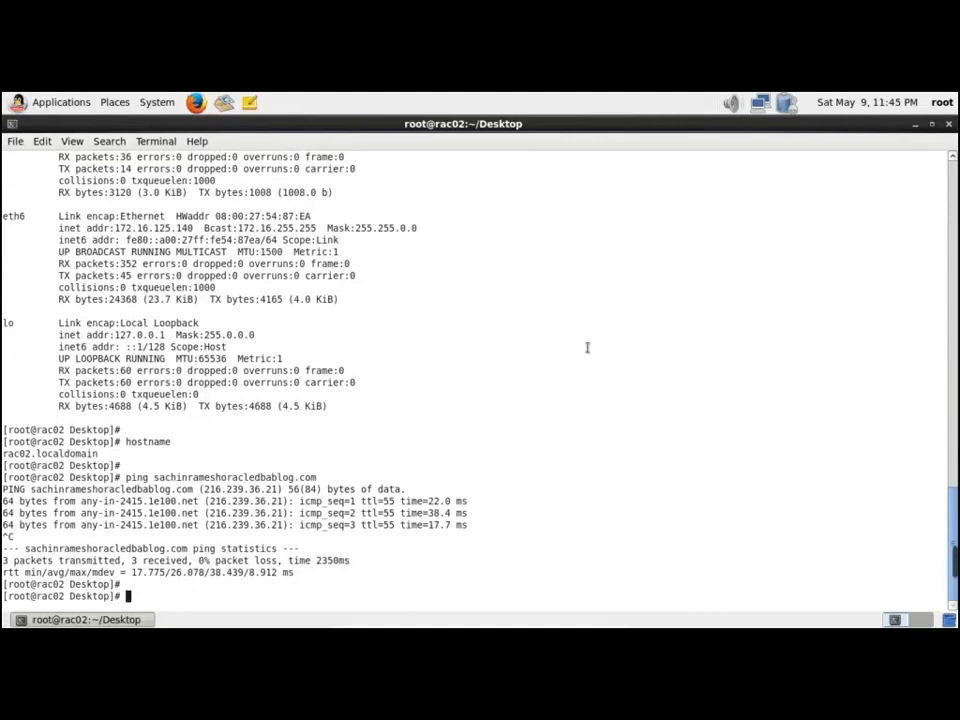
key("alt+Tab")
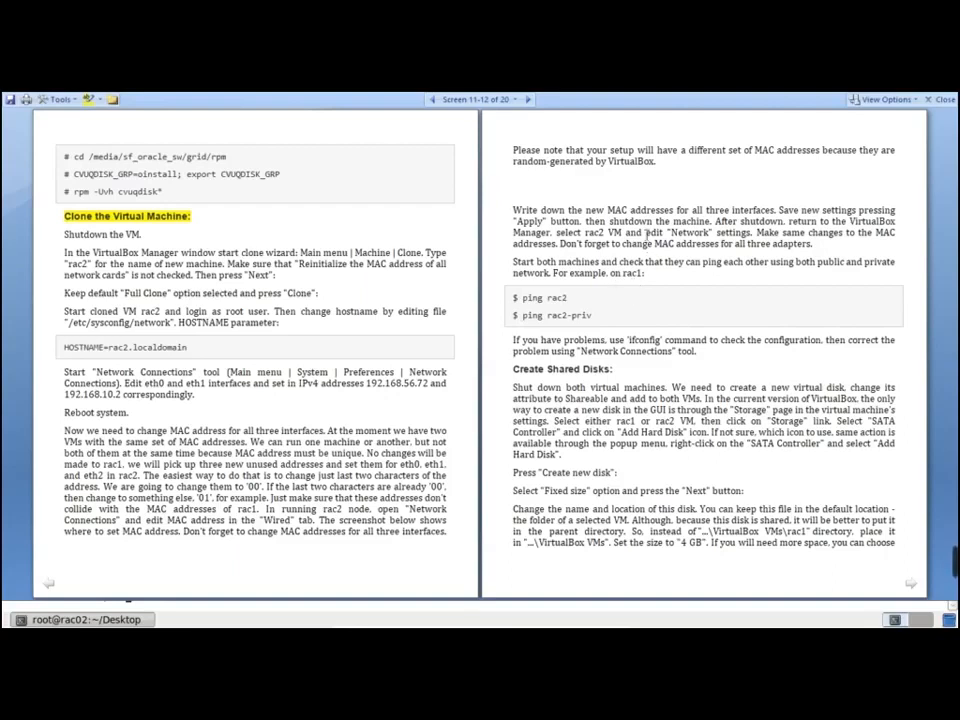
Glance back at the rac02 terminal, then bring the VirtualBox Manager forward
key("alt+Tab")
key("alt+Tab")
key("alt+Tab")
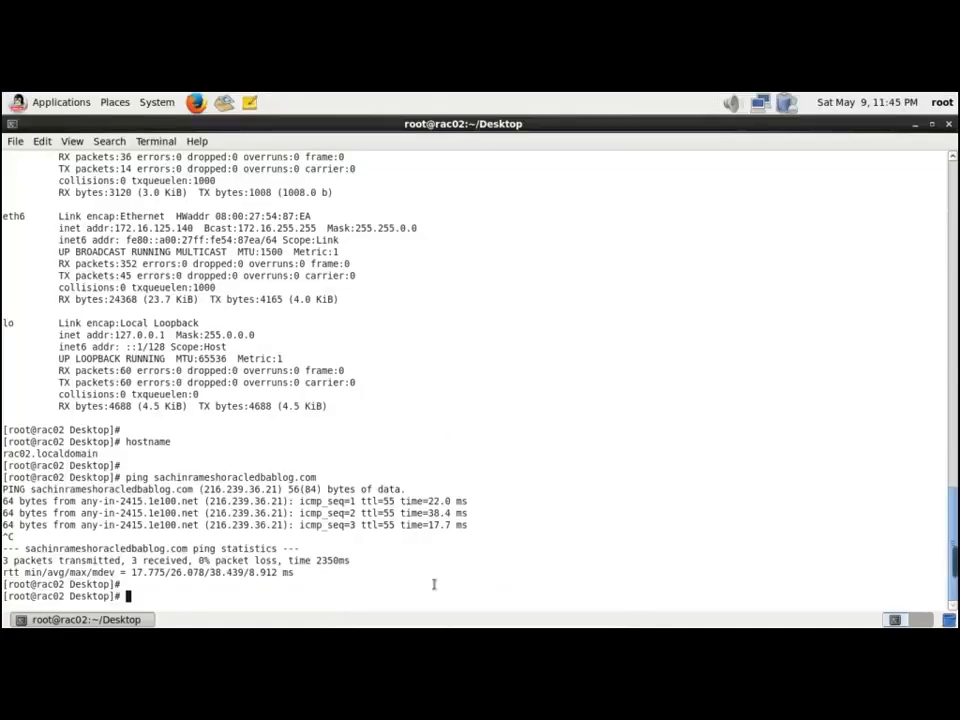
key("alt+Tab")
key("alt+Tab")
key("alt+Tab")
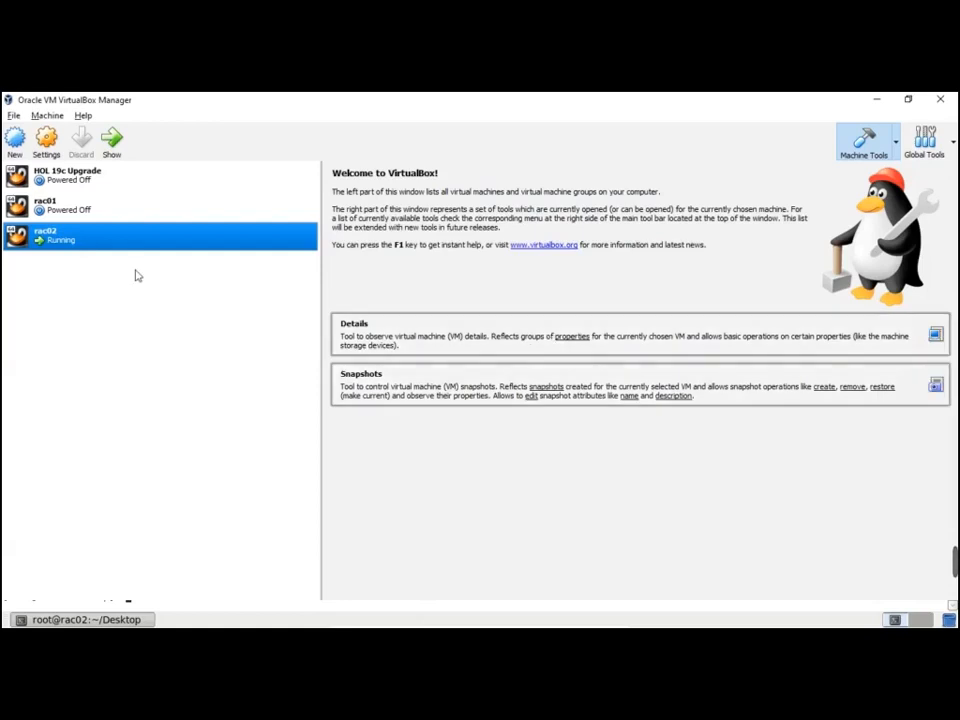
Start the rac01 machine from VirtualBox Manager, switch to its display, and let it boot
left_click(86, 207)
left_click(111, 140)
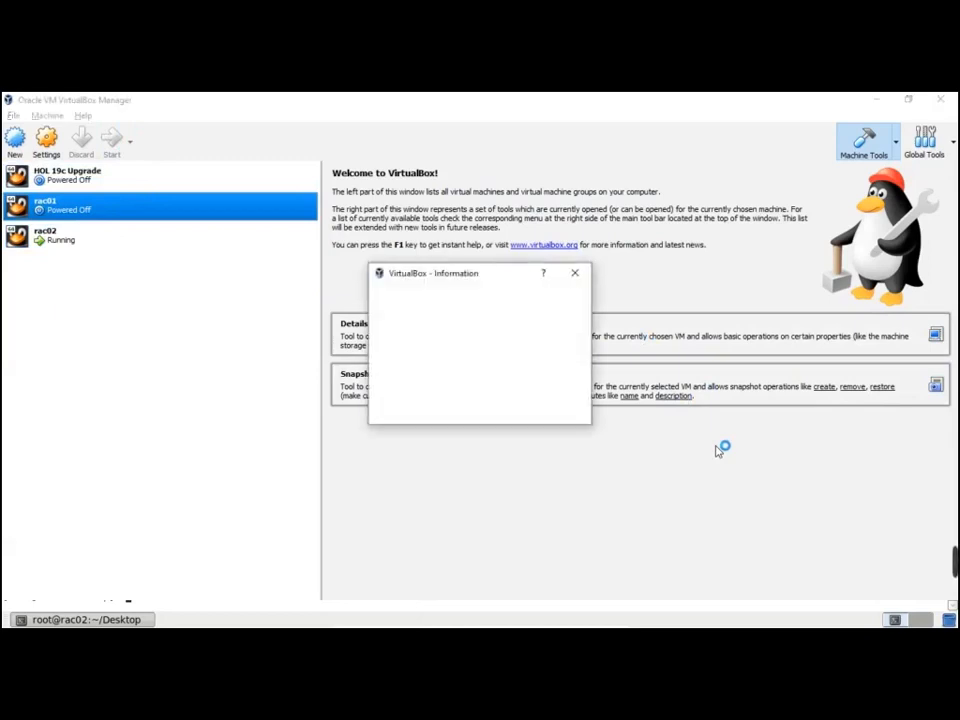
left_click(448, 408)
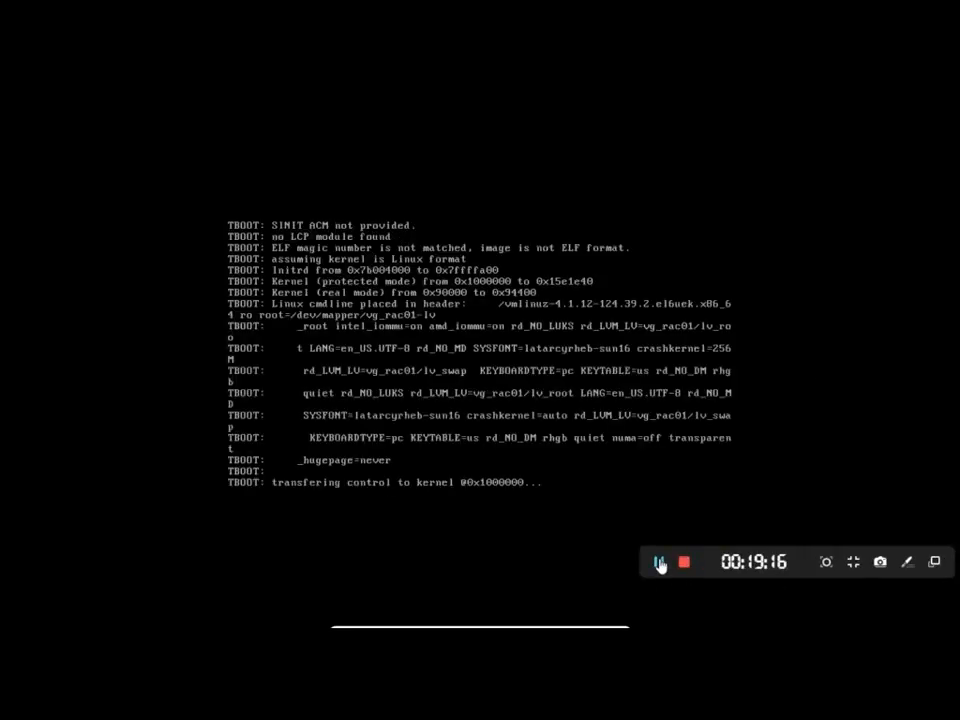
left_click(660, 565)
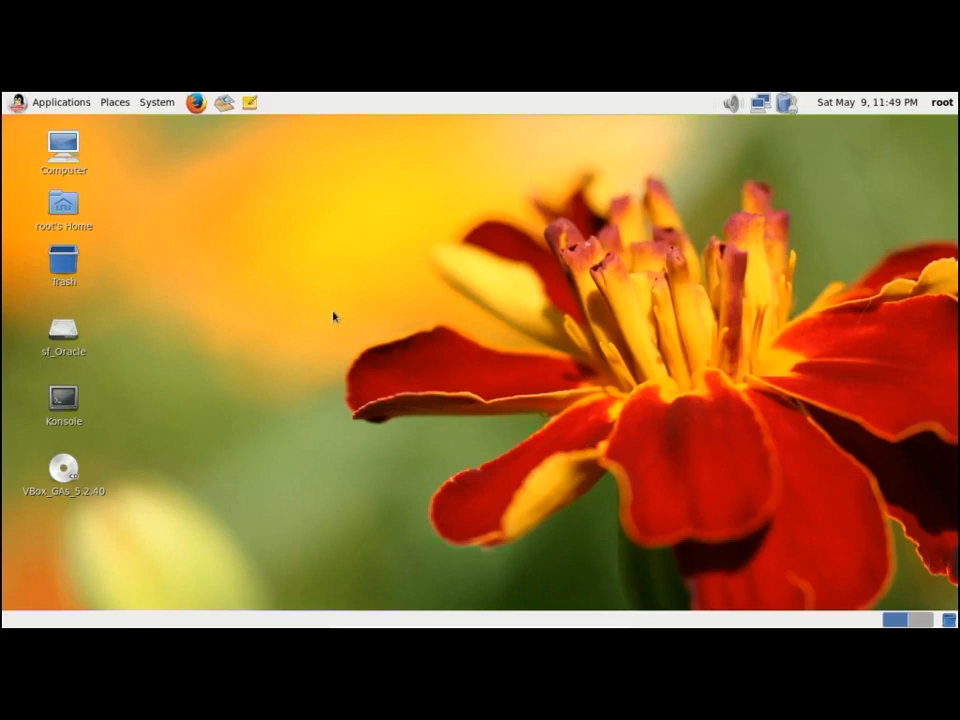
Open Konsole on rac01 and ping rac02 and rac02.localdomain, both failing as unknown host
left_click(63, 420)
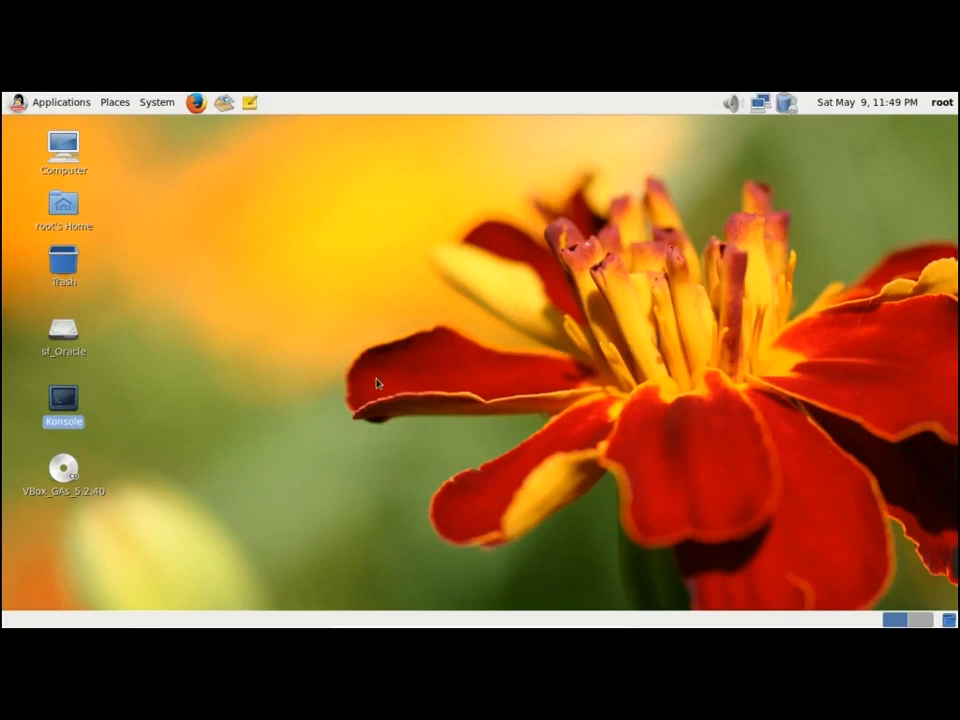
left_click(597, 318)
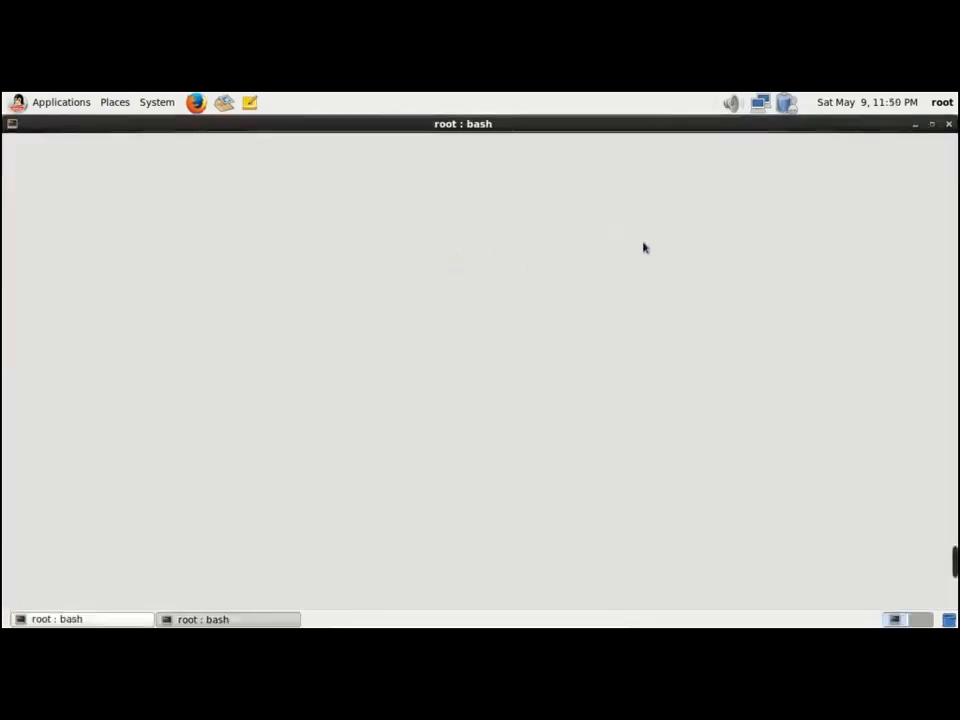
type("ping rac0")
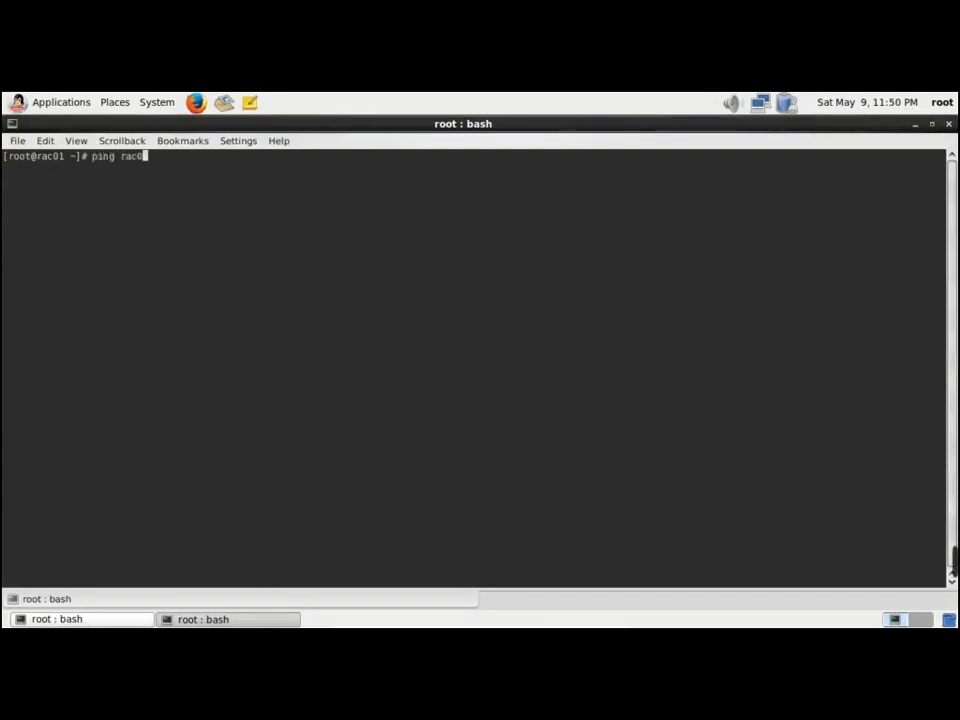
type("2")
key("Return")
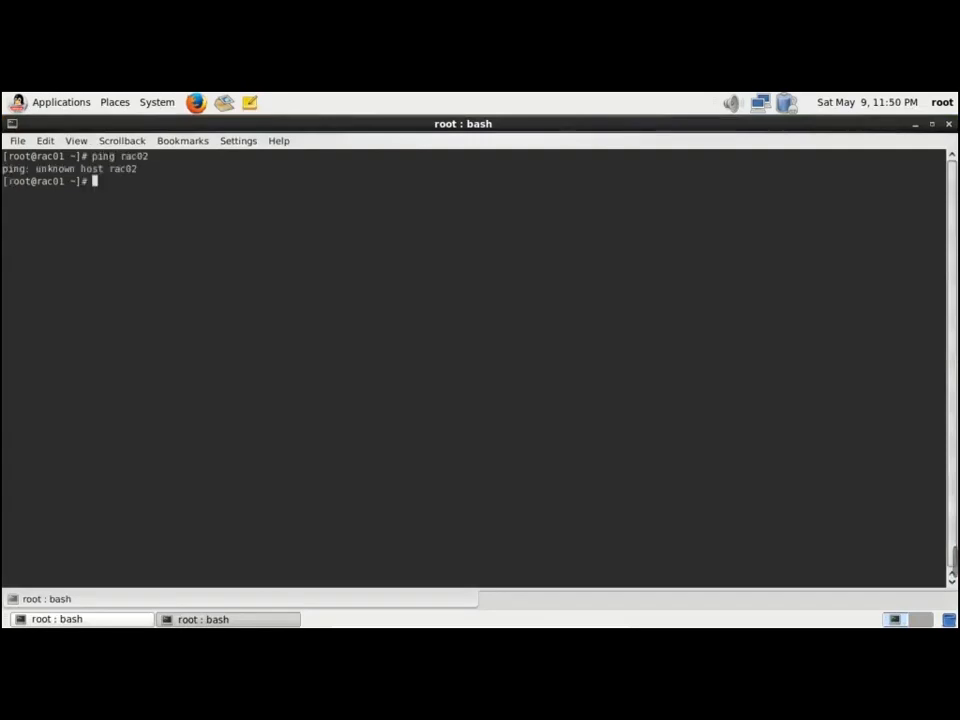
type("ping rac0")
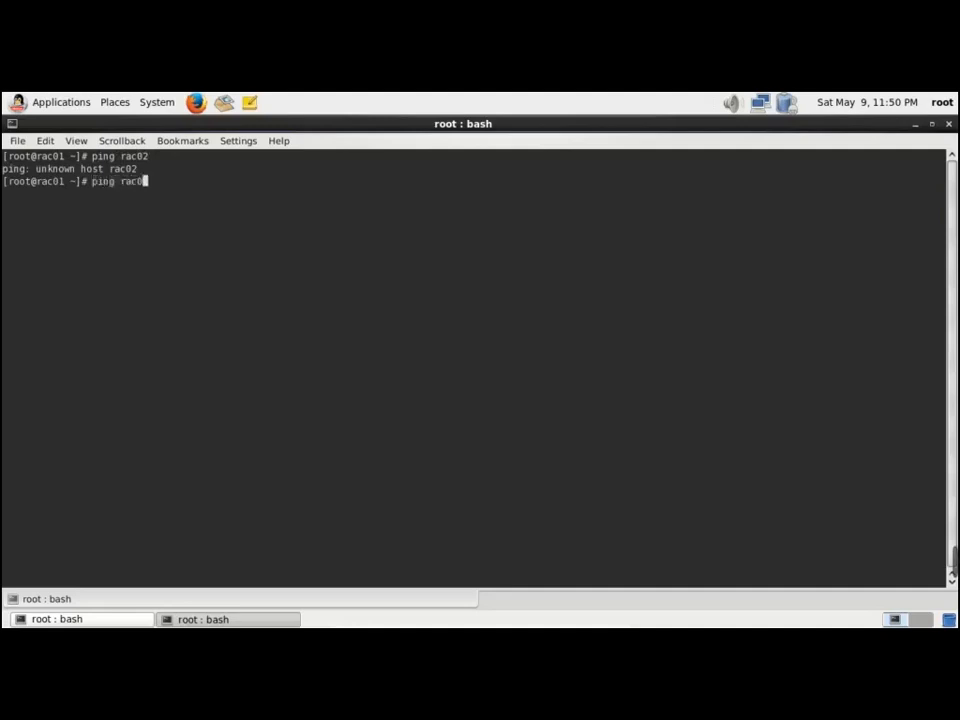
type("2.localdomain")
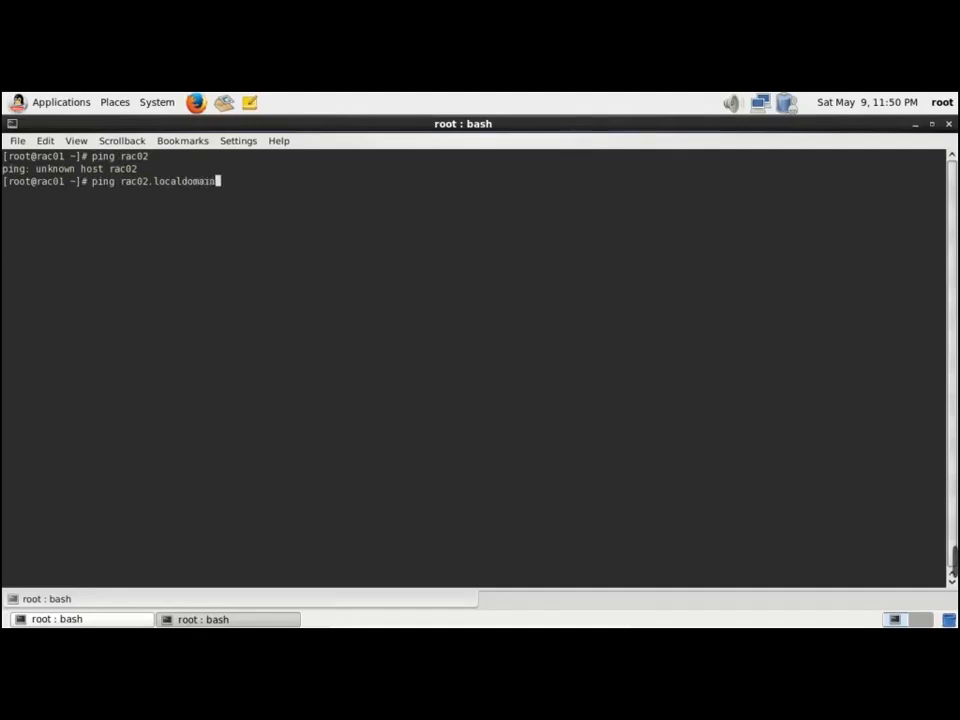
key("Return")
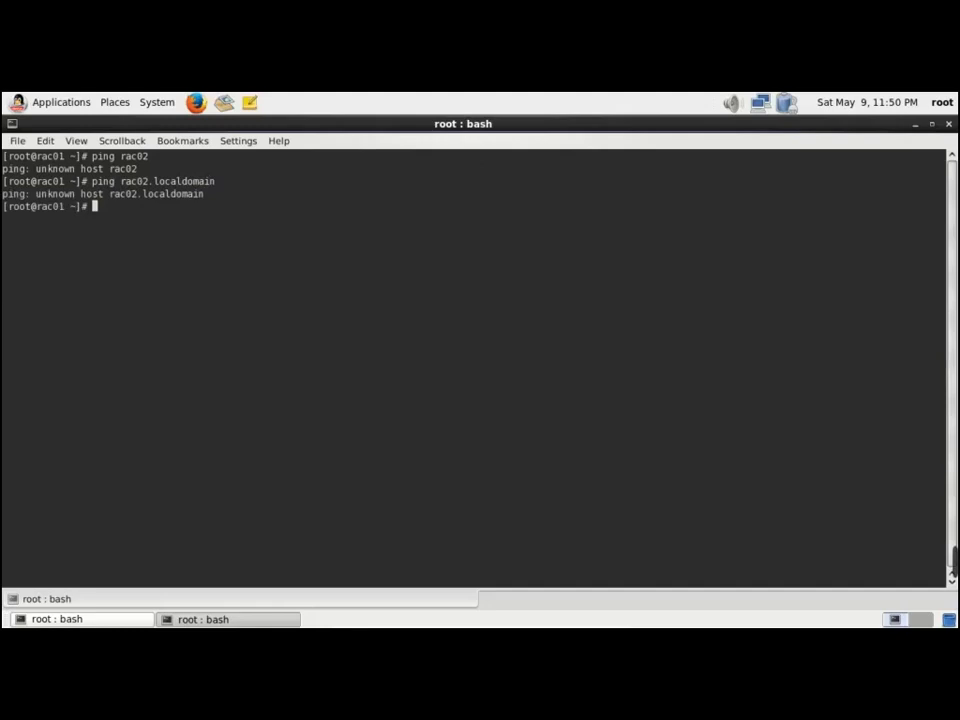
key("Return")
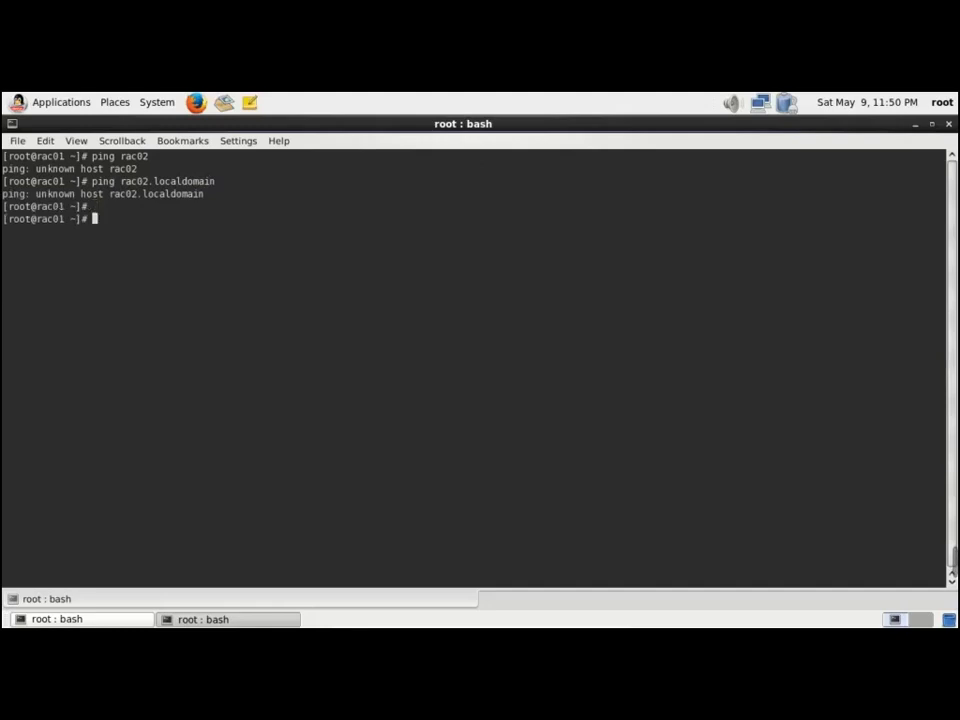
type("ifconfig")
List rac01's network addresses with ifconfig, then ping 192.168.56.200 and stop it to see the statistics
key("Return")
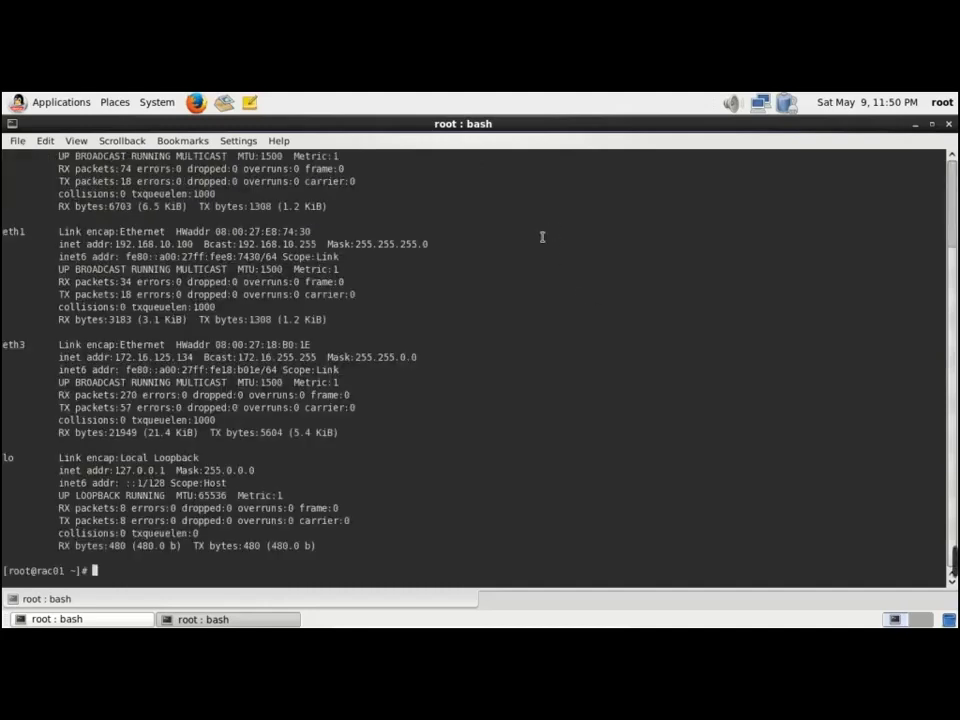
scroll(480, 373, "up", 3)
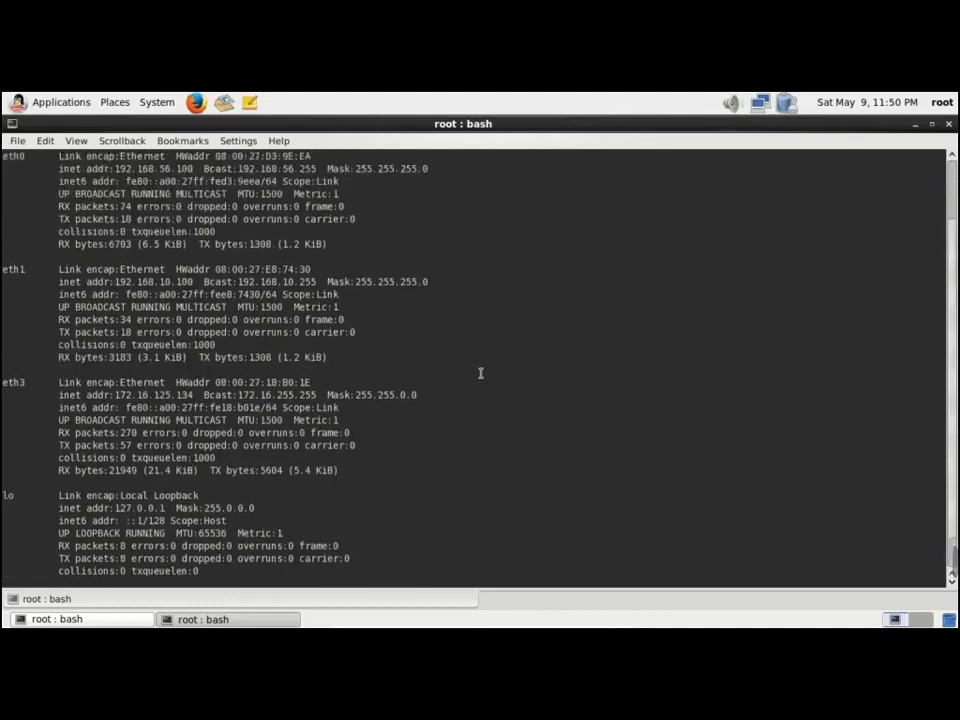
scroll(480, 373, "down", 3)
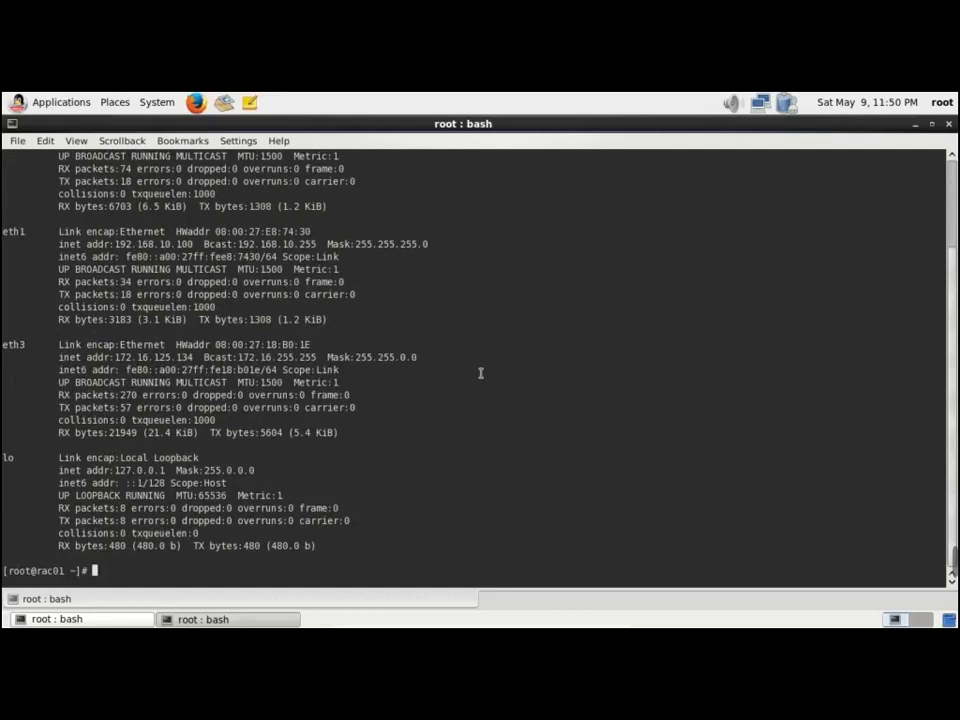
type("ping 192.168.")
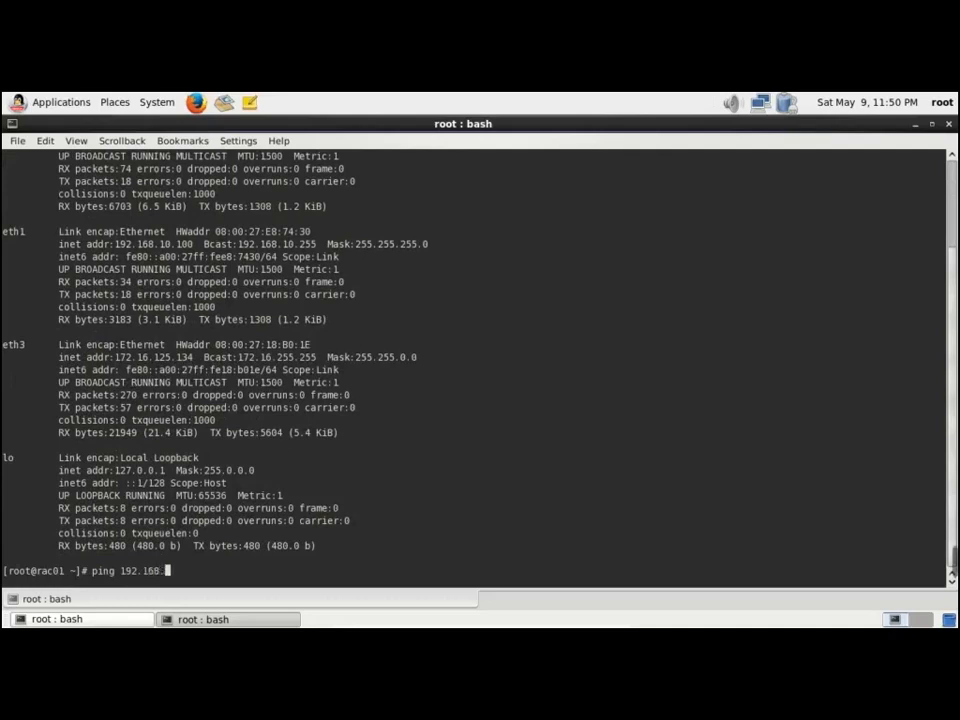
type("56.200")
key("Return")
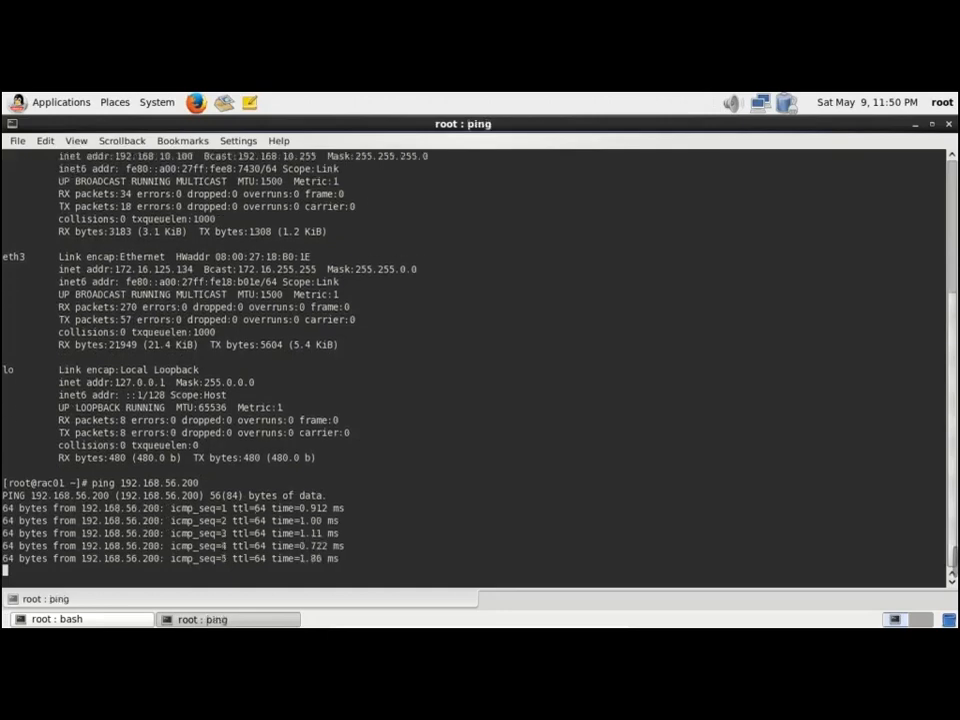
key("ctrl+c")
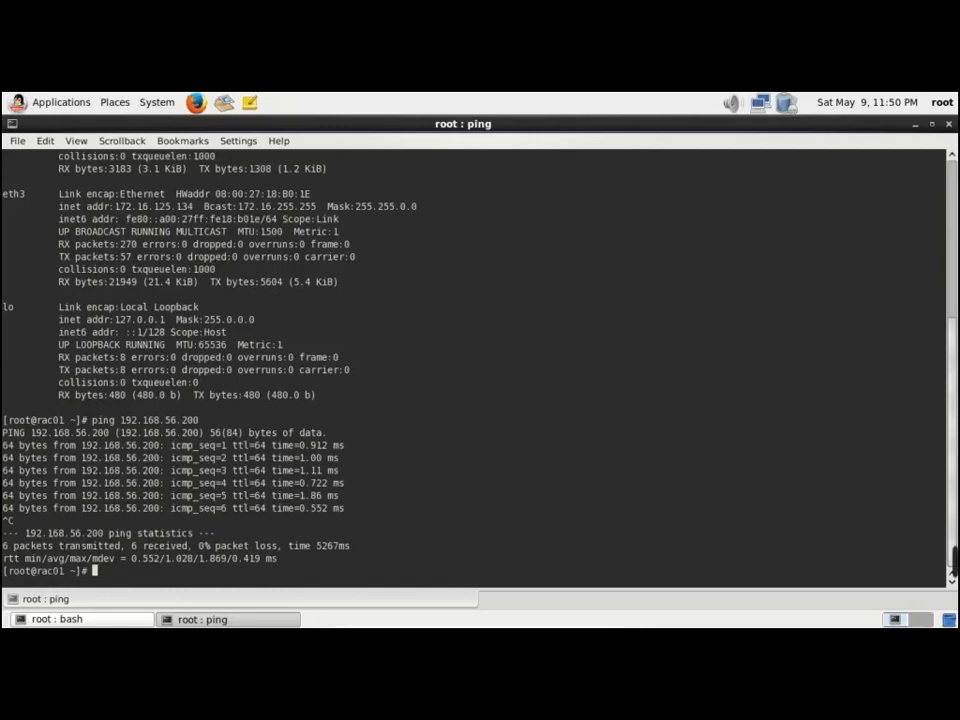
Ping 192.168.10.100 from rac01 and confirm it replies with 0% packet loss
type("ping ")
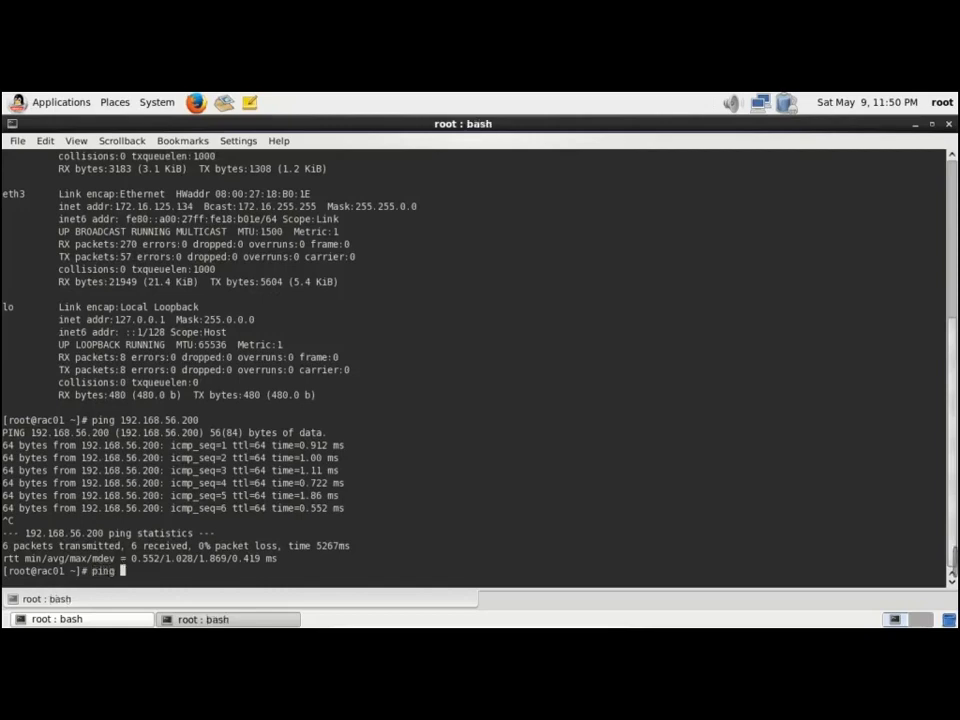
type("192")
type(".16")
type("8.56.")
key("BackSpace")
key("BackSpace")
key("BackSpace")
type("10.100")
key("Return")
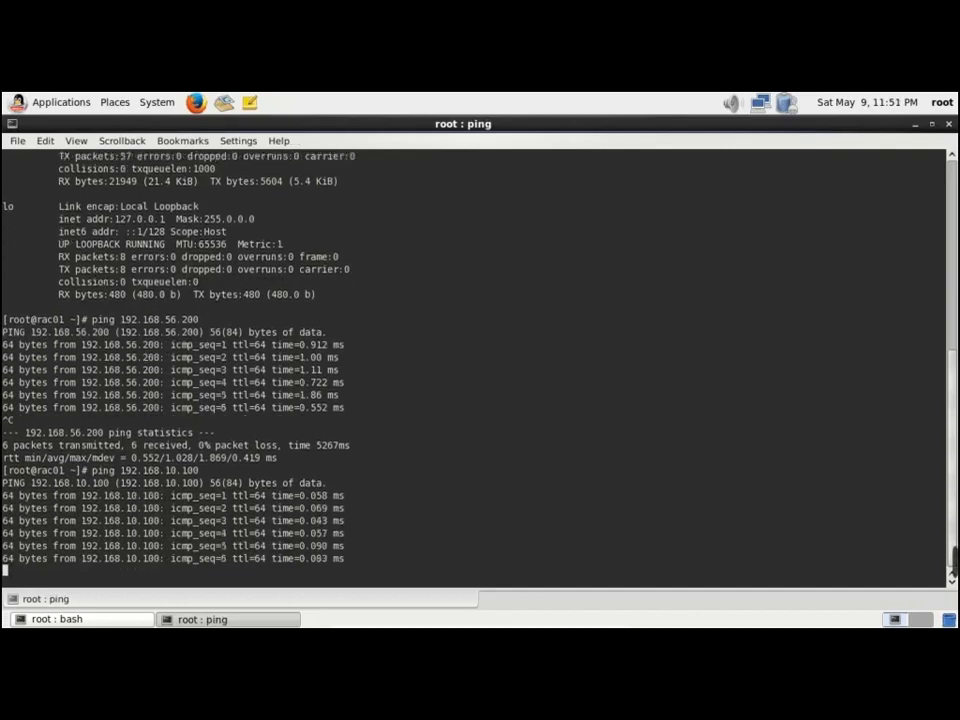
key("ctrl+c")
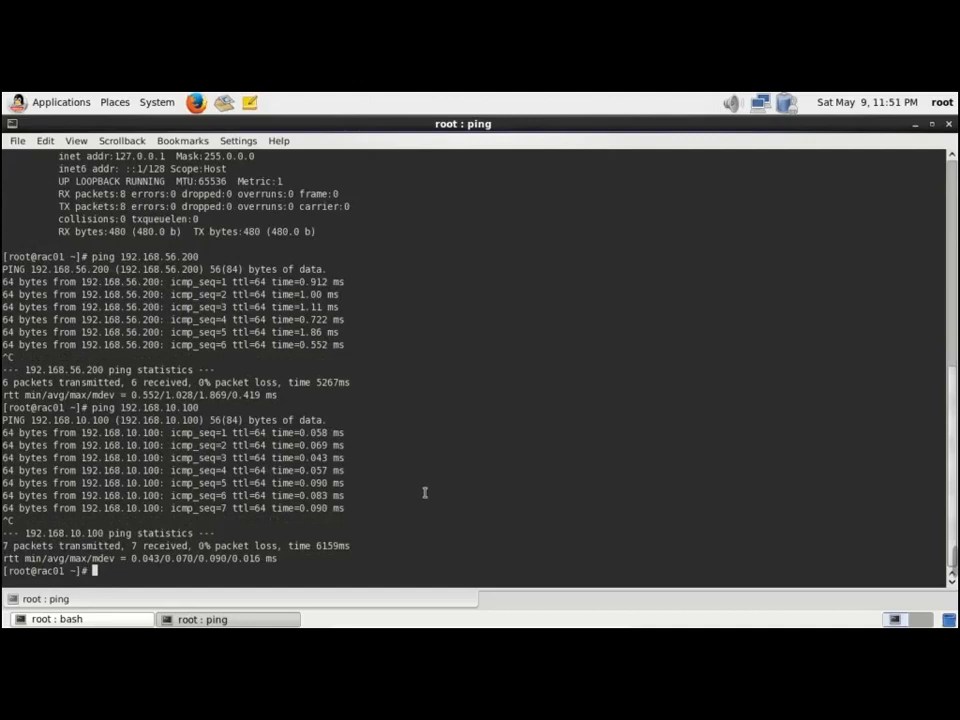
key("alt+Tab")
On rac02, ping rac01.localdomain (unknown host), then ping rac01 at 192.168.56.100
key("alt+Tab")
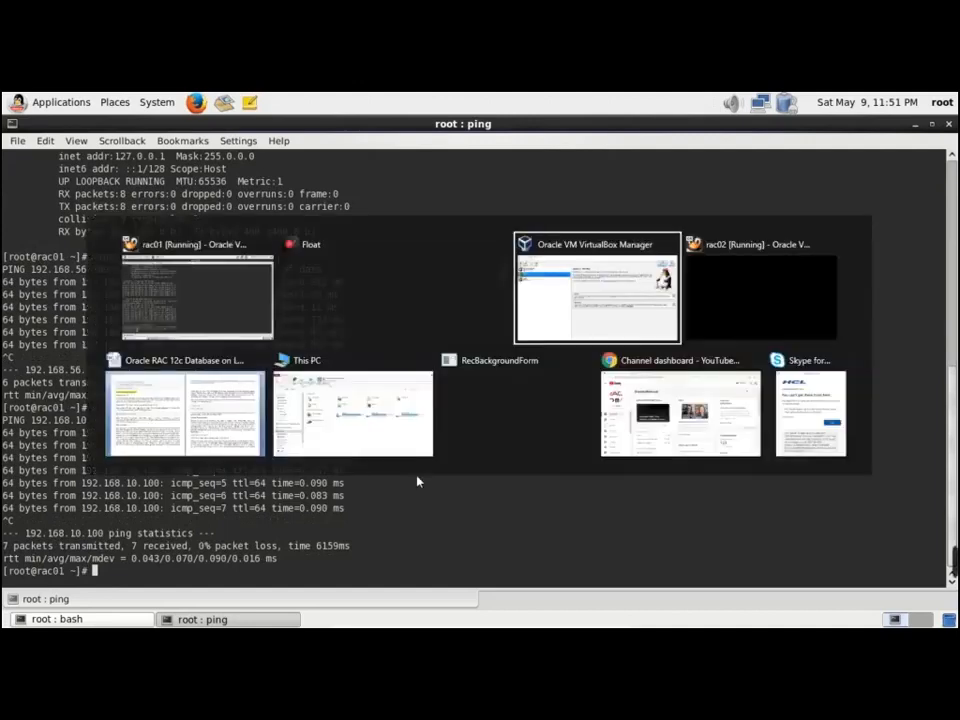
key("alt+Tab")
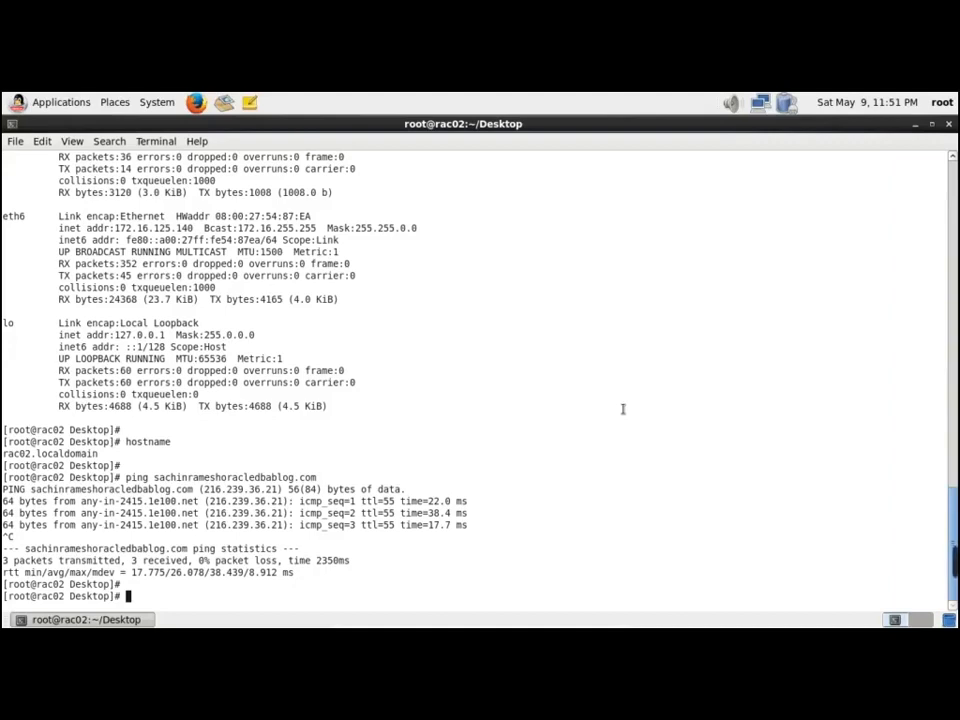
type("ping rac01.local")
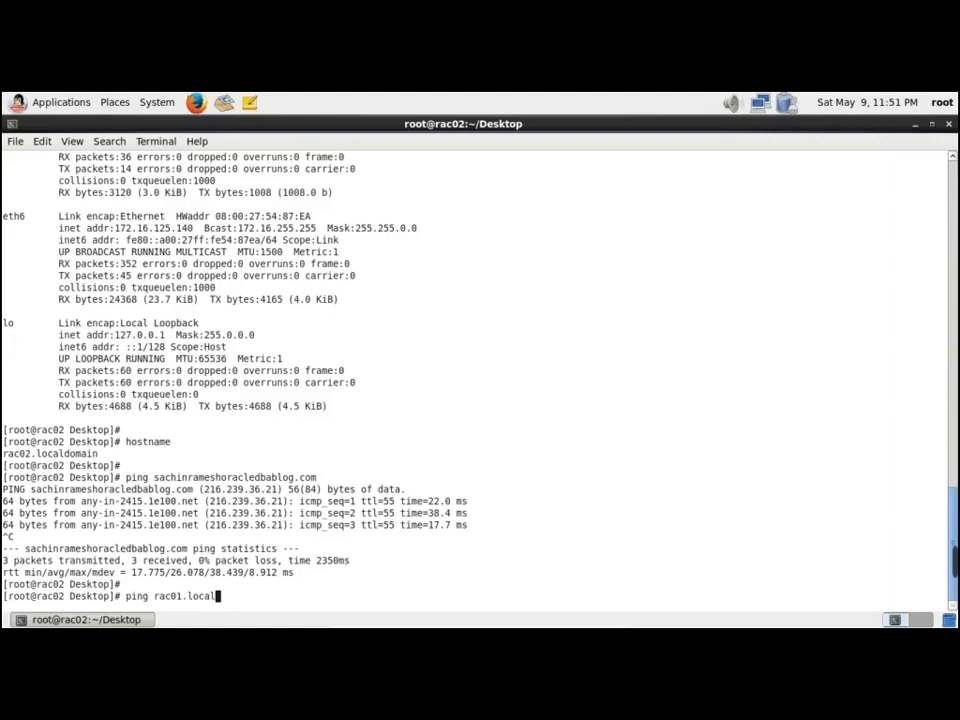
type("domain")
key("Return")
type("ping 192.1")
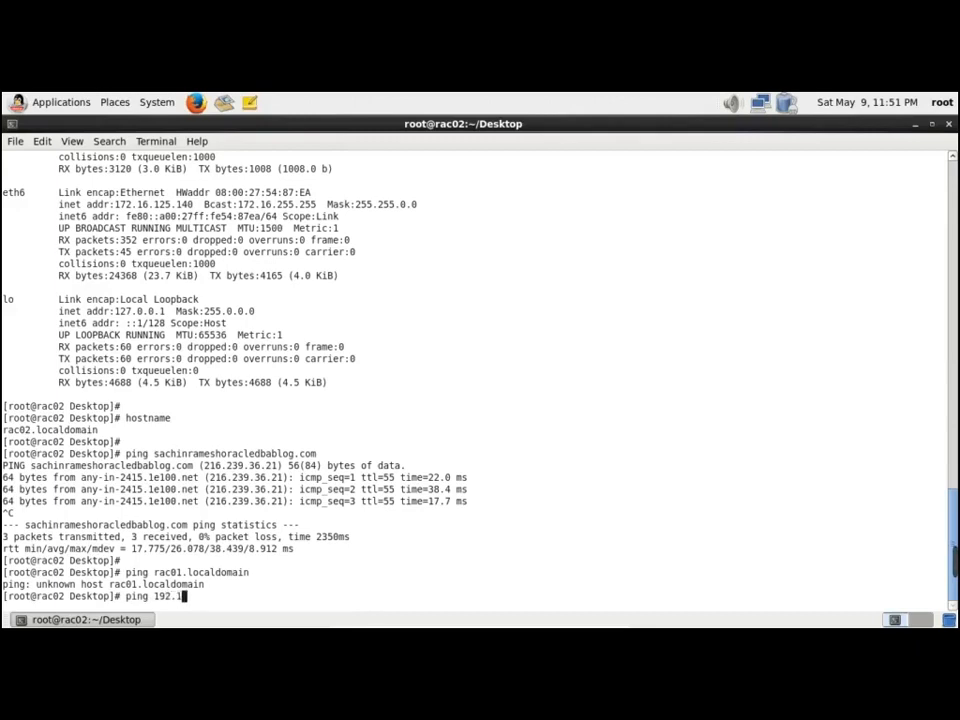
type("68.56.100")
key("Return")
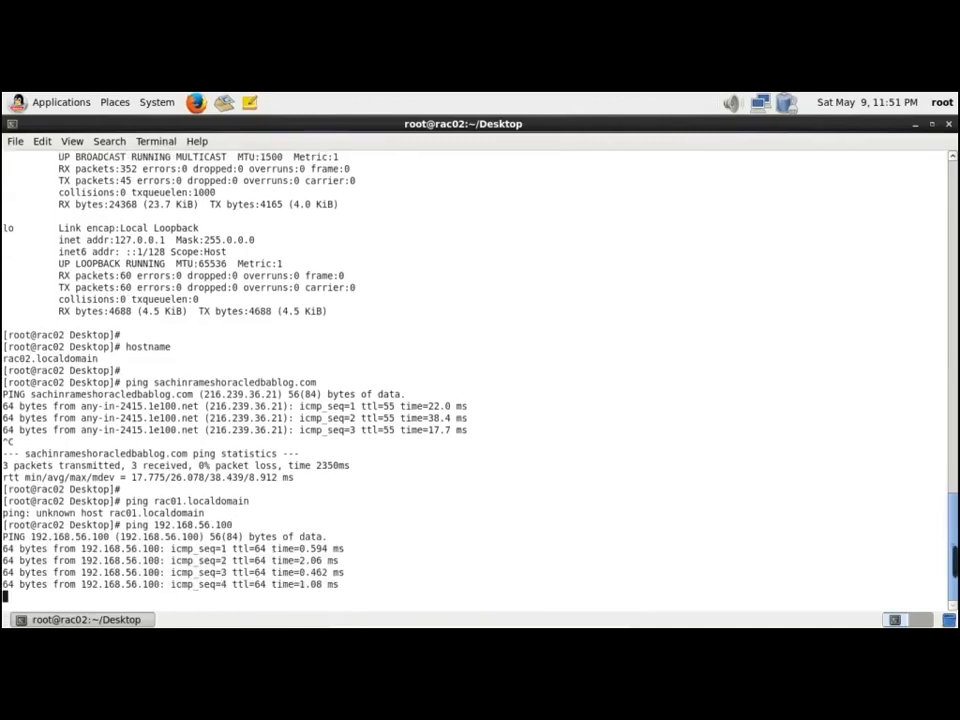
key("ctrl+c")
Ping 192.168.10.100 from rac02 and confirm 0% packet loss
type("pin")
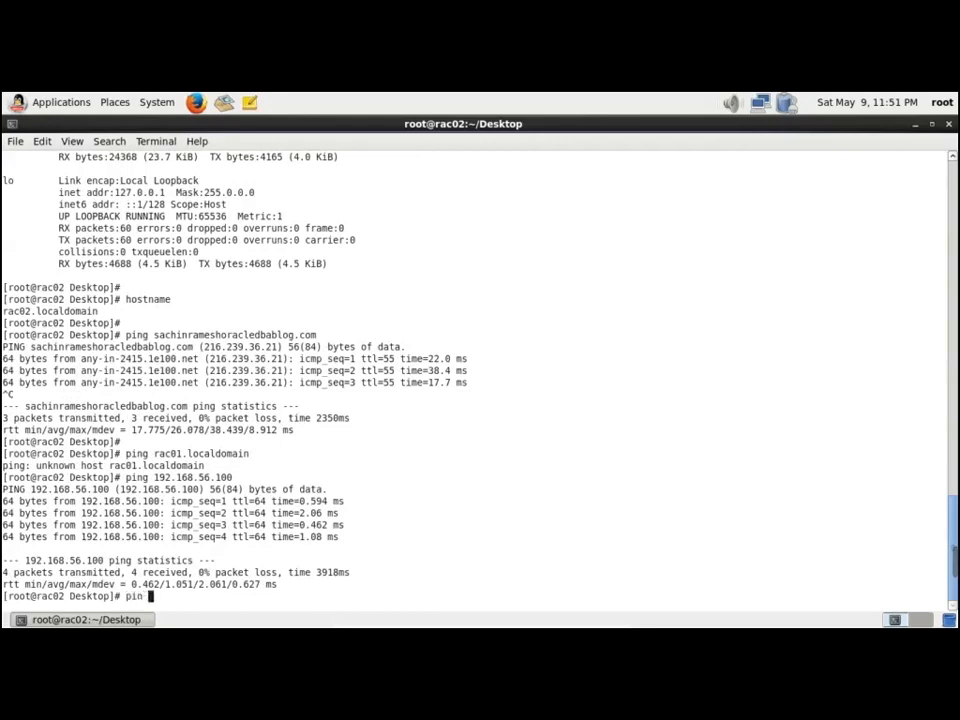
type("g 192.168.10.100")
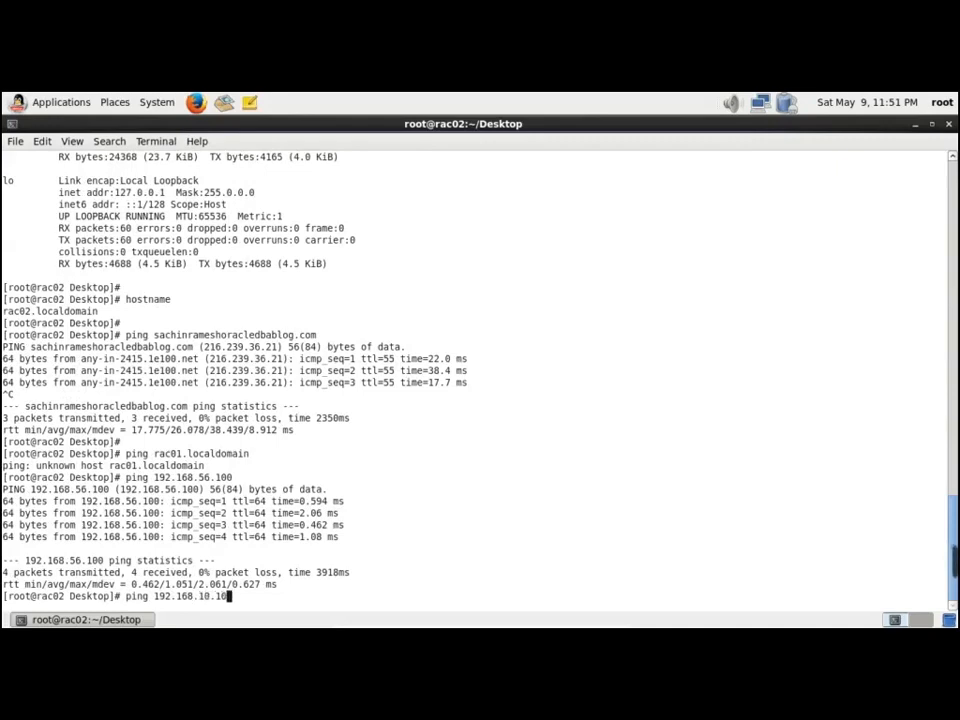
key("Return")
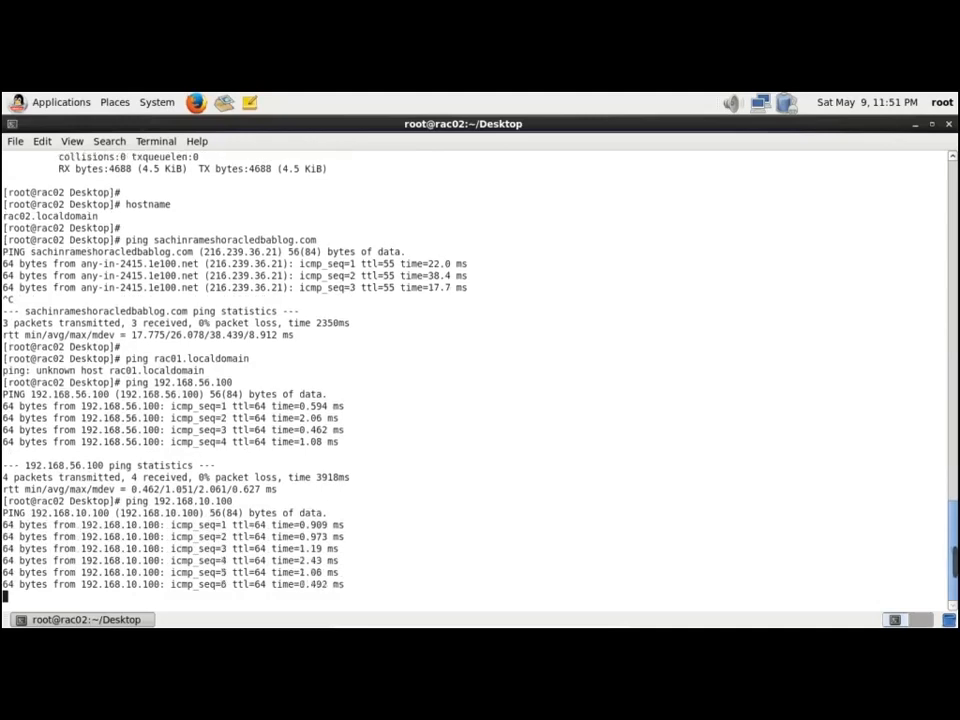
key("ctrl+c")
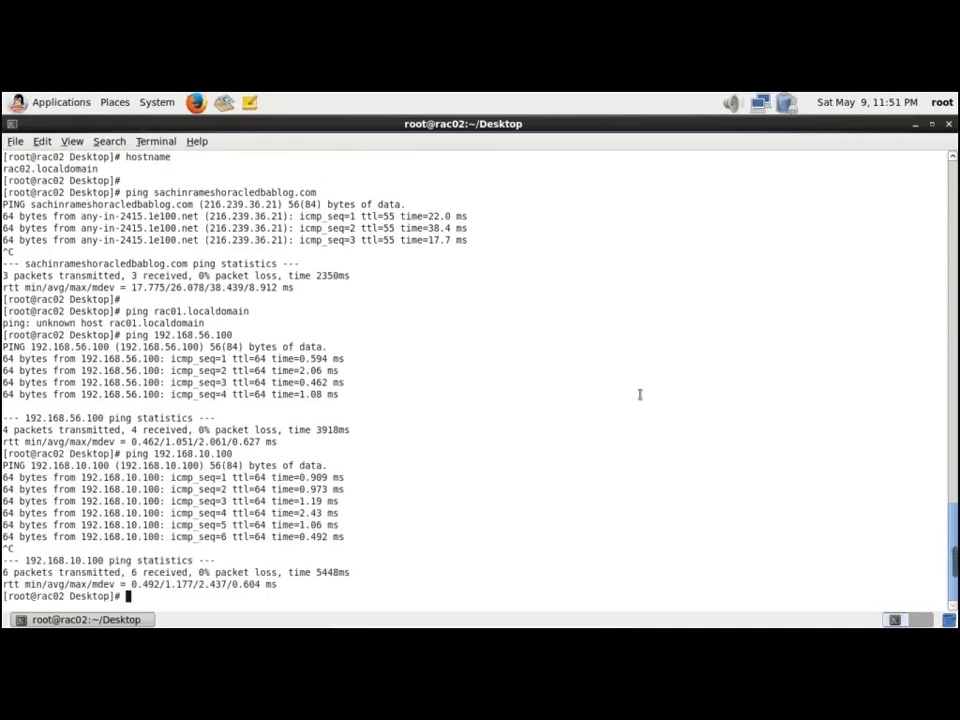
key("alt+Tab")
key("alt+Tab")
key("alt+Tab")
key("alt+Tab")
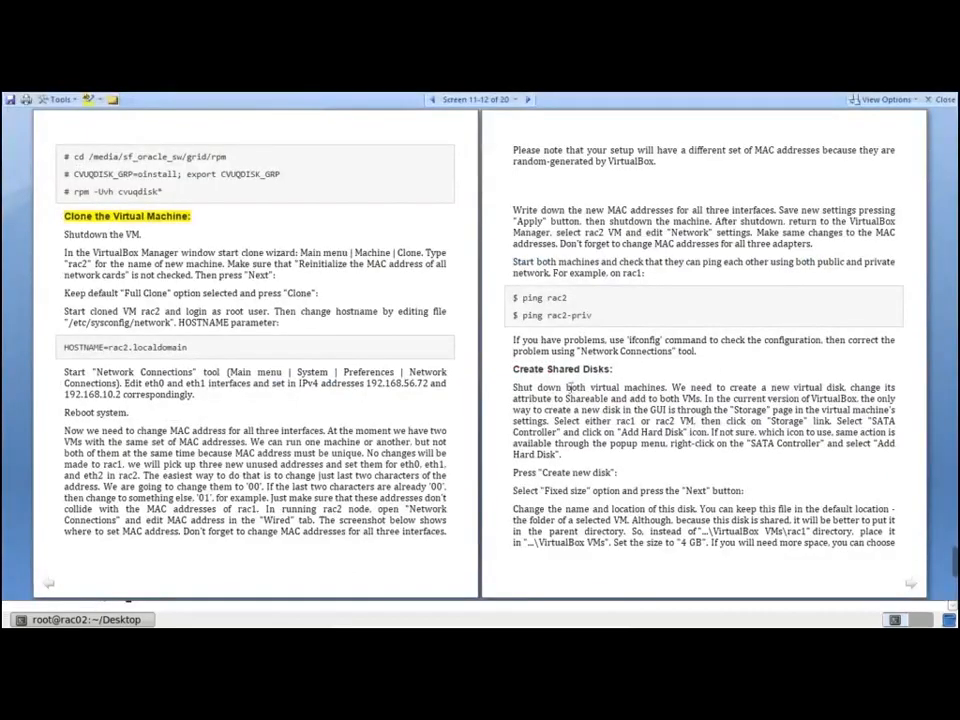
Select the 'ping rac2-priv' command line in the guide's connectivity instructions
left_click_drag(513, 368, 641, 366)
left_click(641, 366)
left_click_drag(603, 318, 522, 316)
Paste and run 'ping rac2-priv' in the rac02 terminal, confirming it answers
key("alt+Tab")
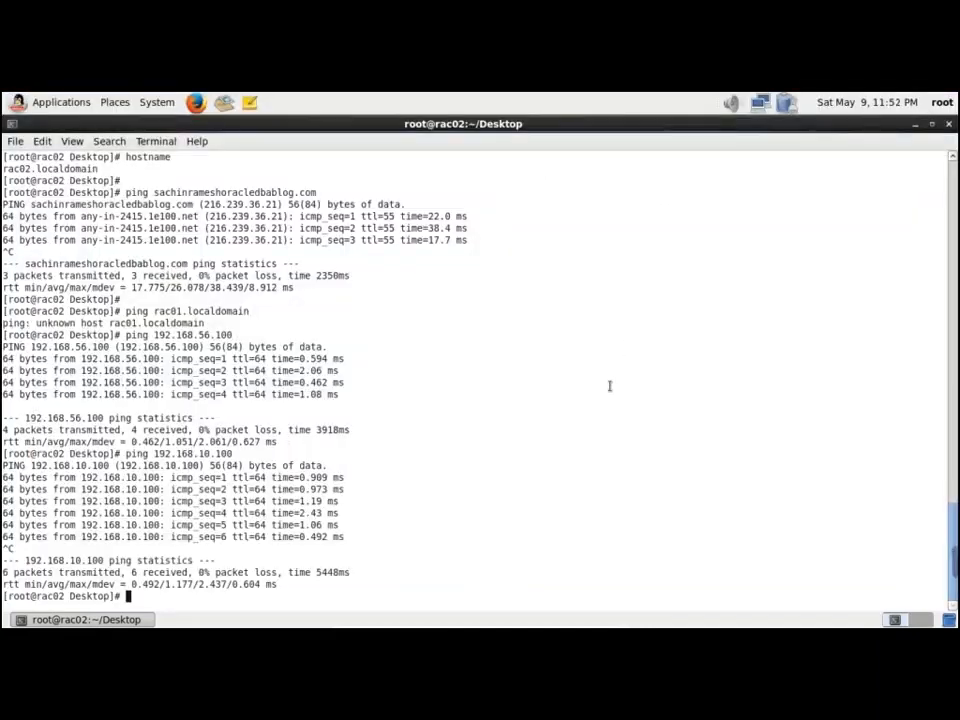
right_click(607, 442)
left_click(655, 525)
key("Return")
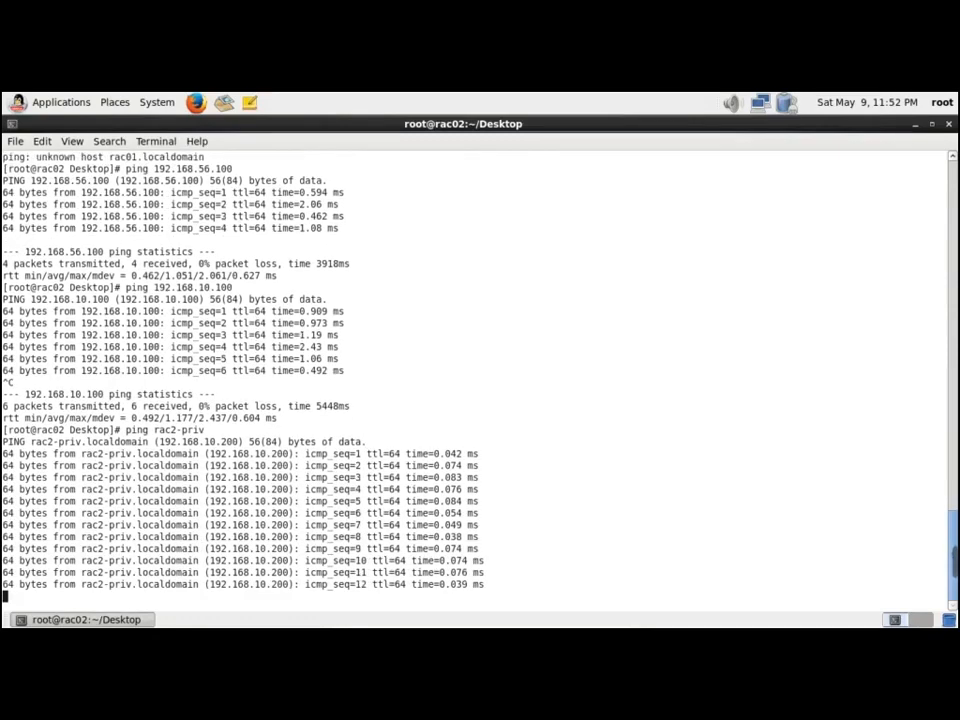
key("ctrl+c")
Ping rac02 by name, which reports an unknown host, and check the guide
type("ping rac")
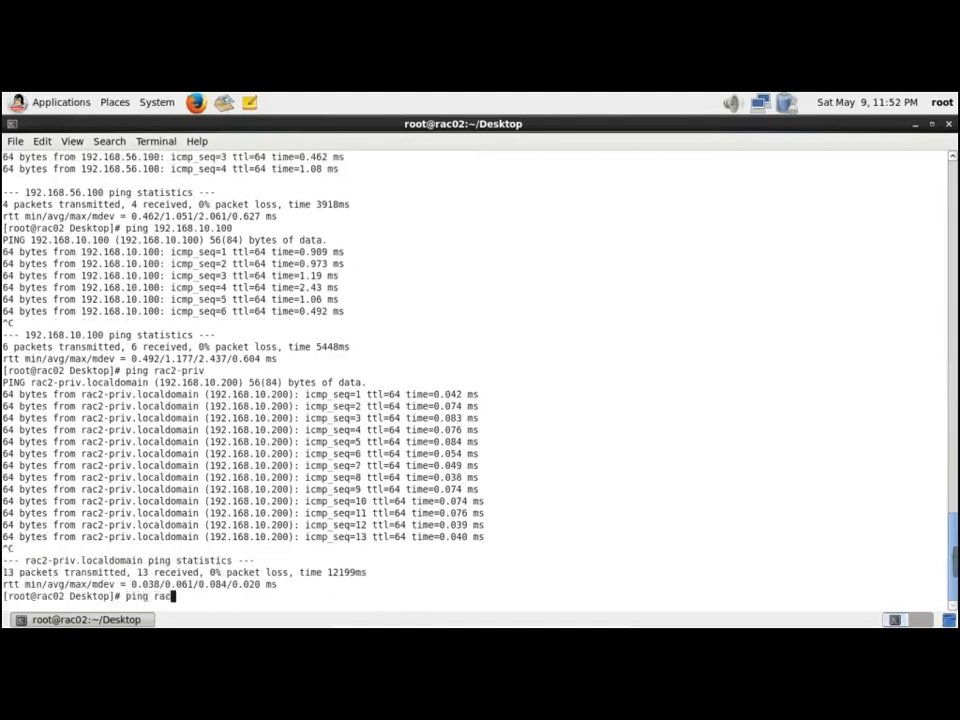
type("02")
key("Return")
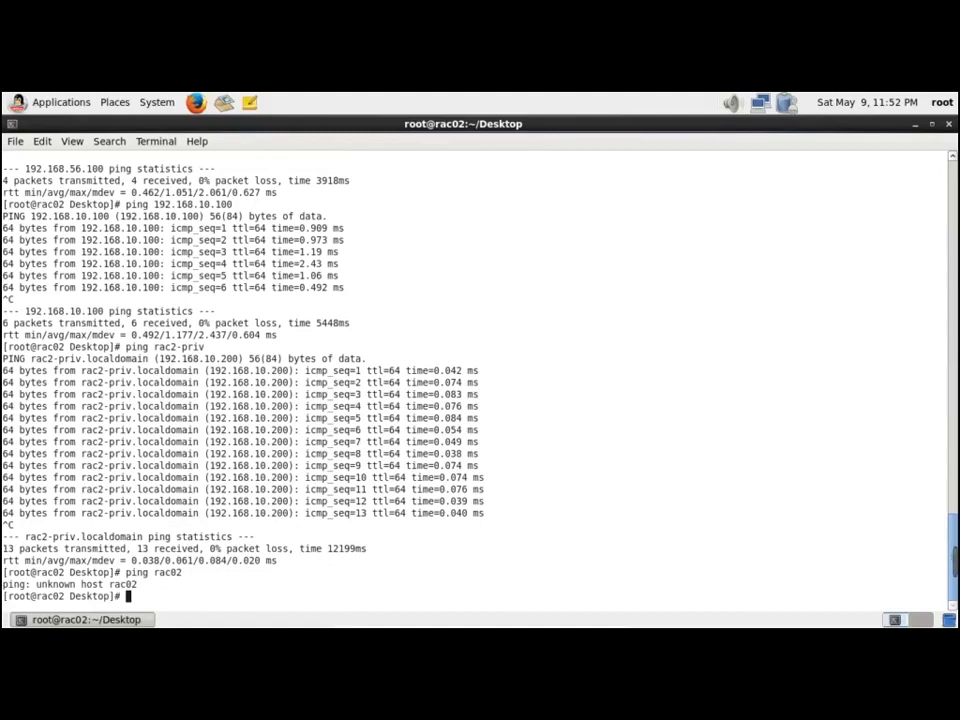
key("alt+Tab")
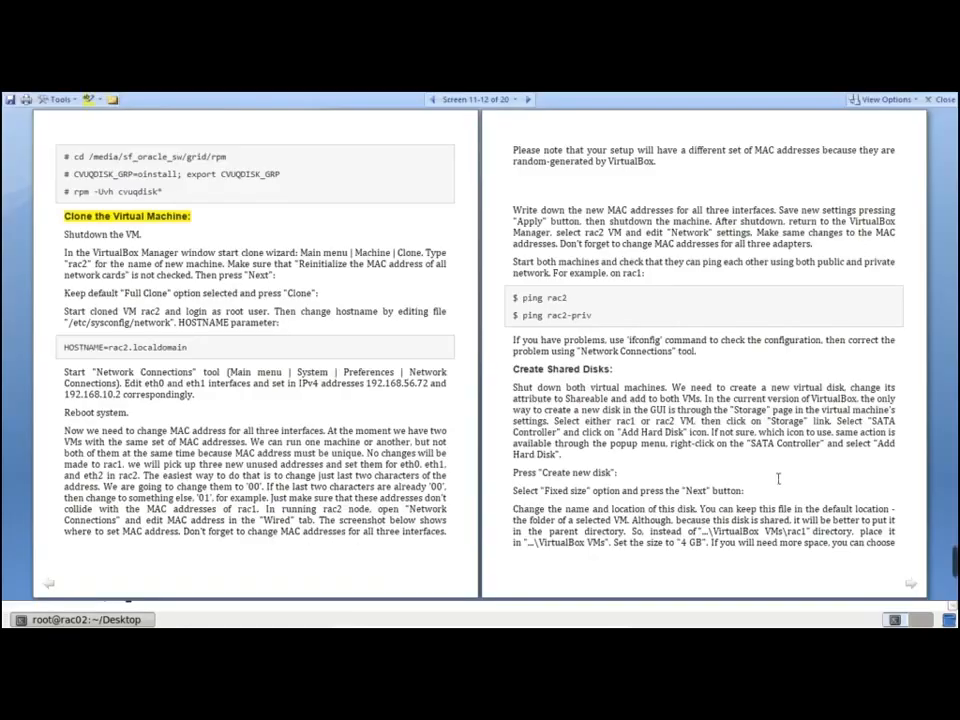
key("alt+Tab")
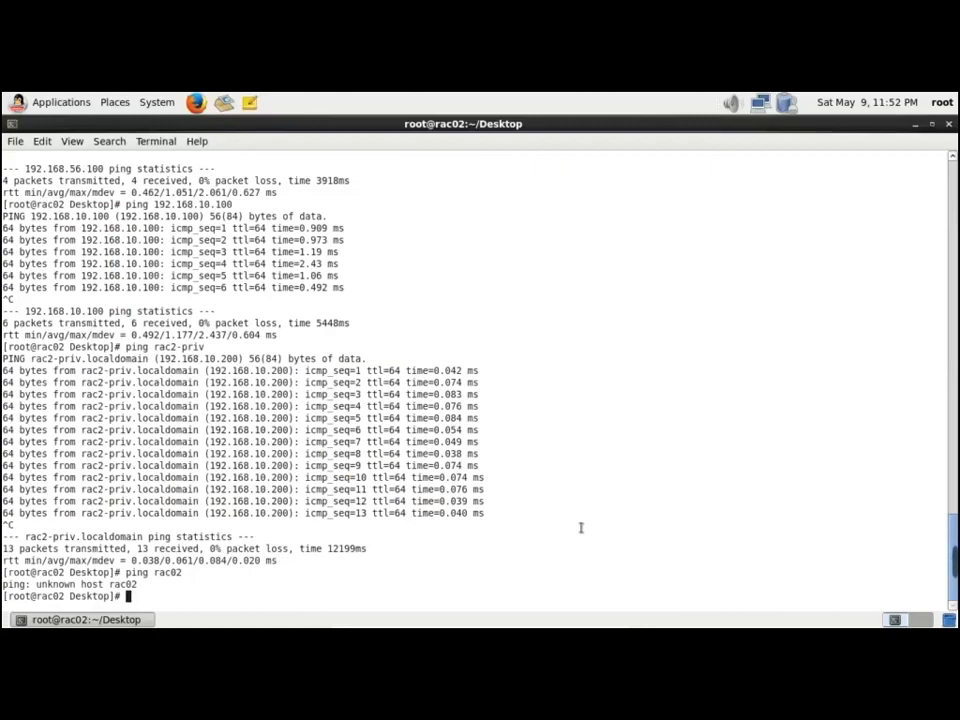
Check the machine's hostname, then ping rac02 again
type("hostname")
key("Return")
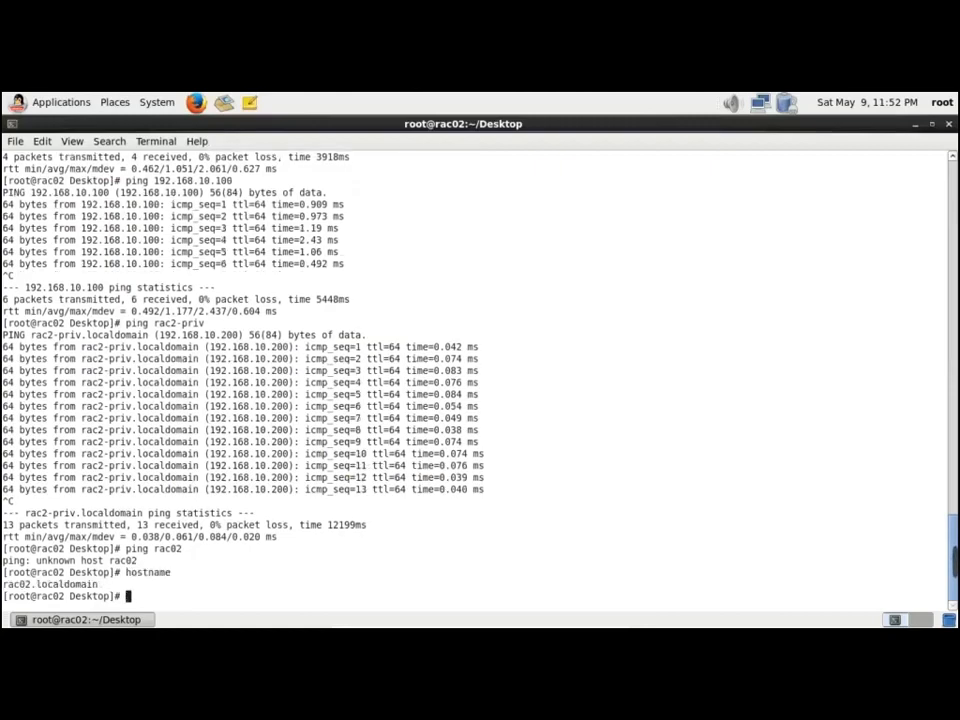
type("ping rac0")
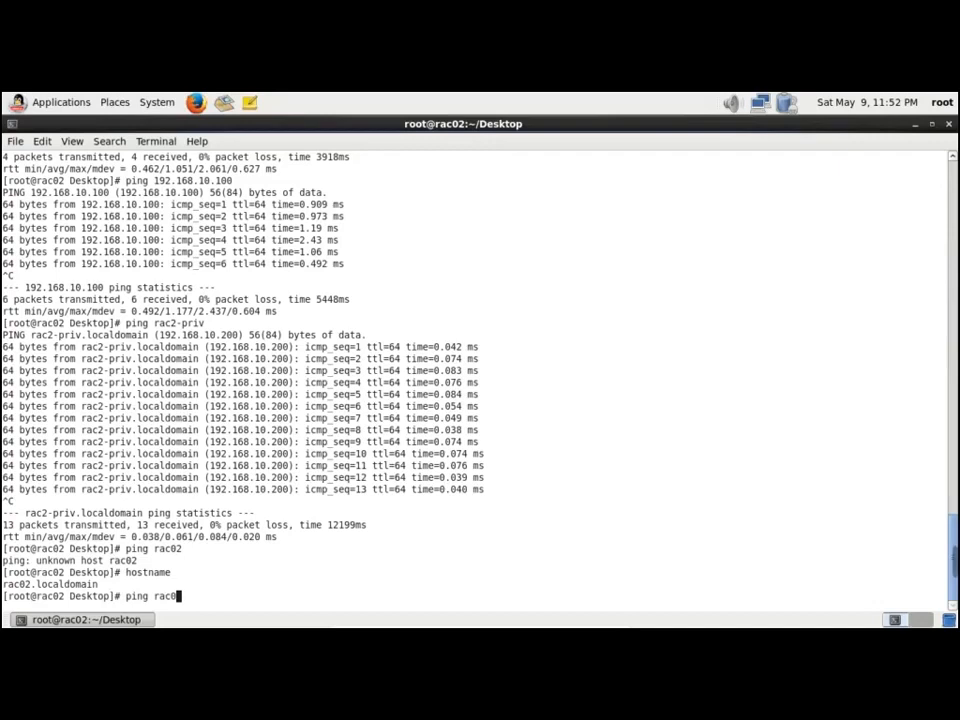
type("2")
key("Return")
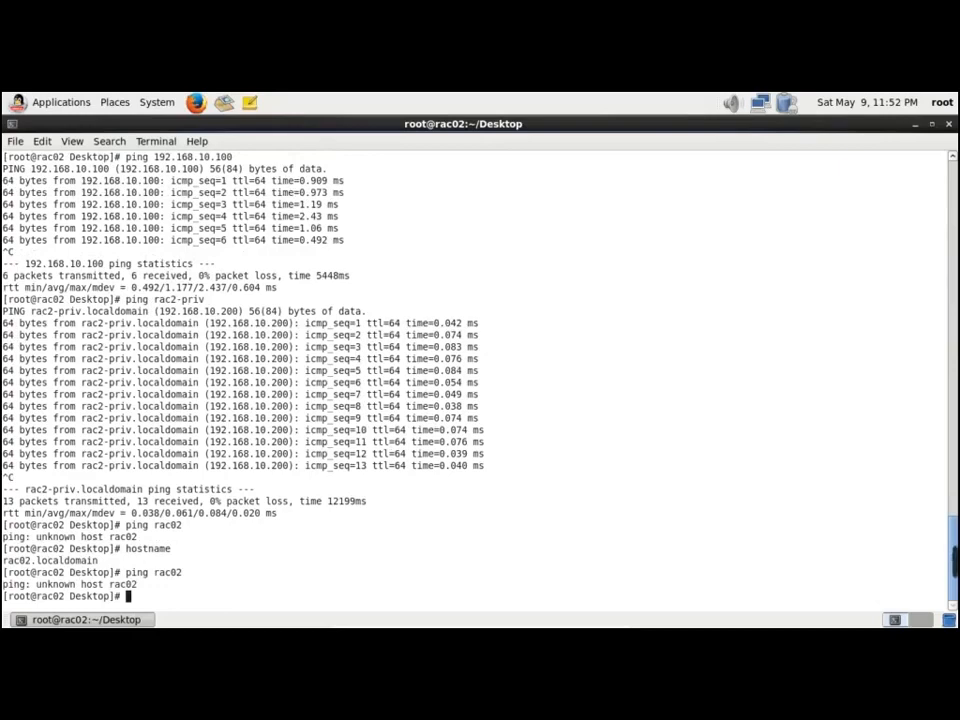
key("alt+Tab")
Close rac02's terminal and shut down the rac02 guest
left_click(948, 124)
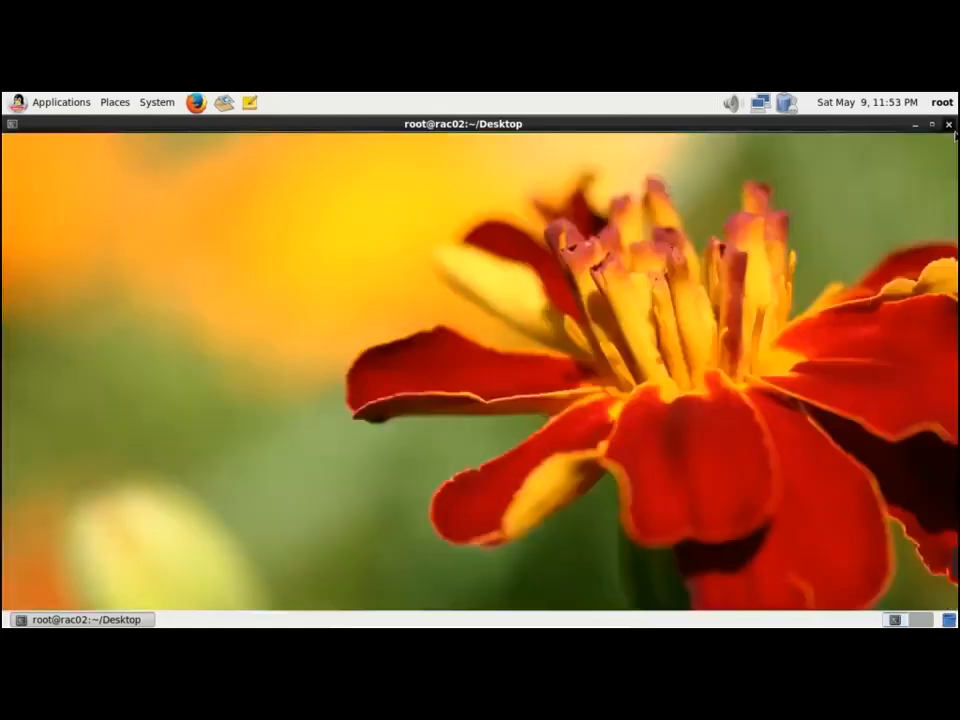
left_click(163, 104)
left_click(177, 238)
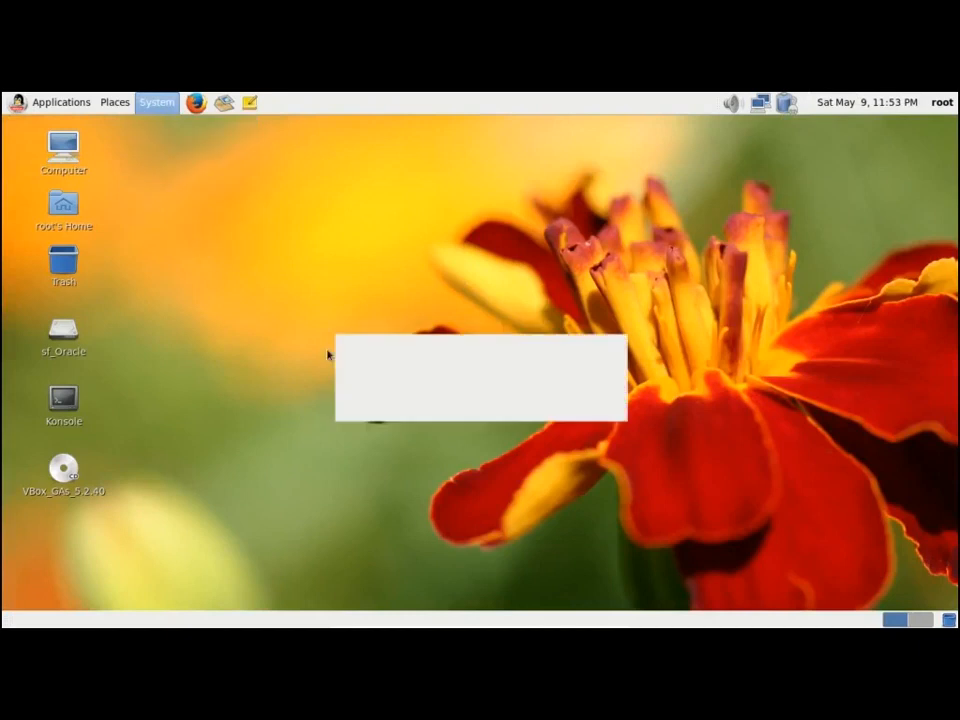
left_click(598, 416)
Exit rac01's terminal and shut down the rac01 guest
key("alt+Tab")
key("alt+Tab")
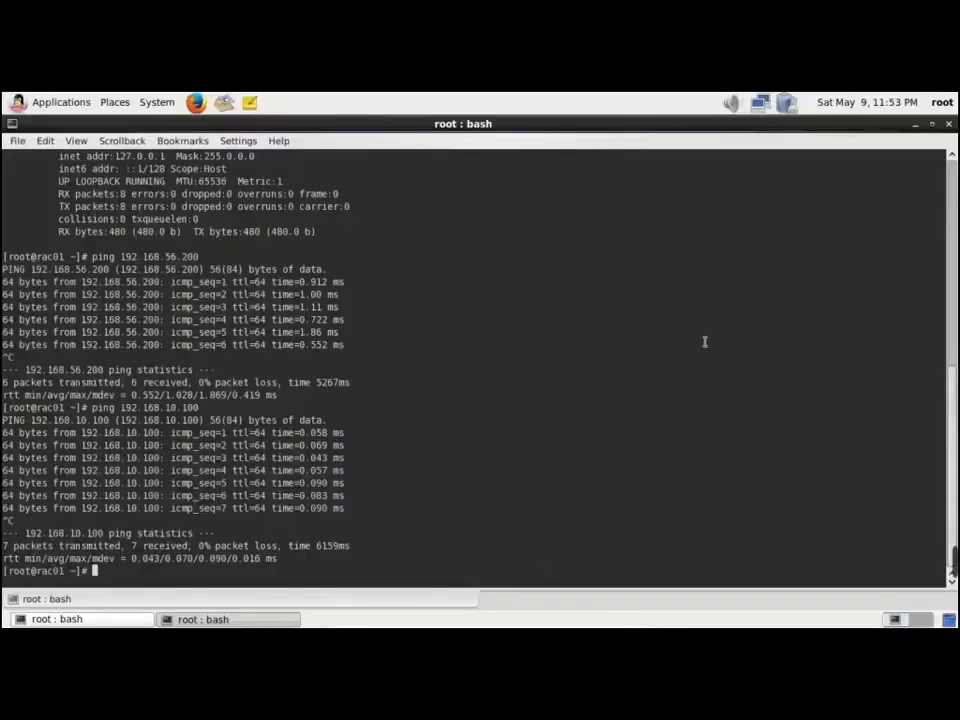
type("ei")
key("BackSpace")
type("xit")
key("Return")
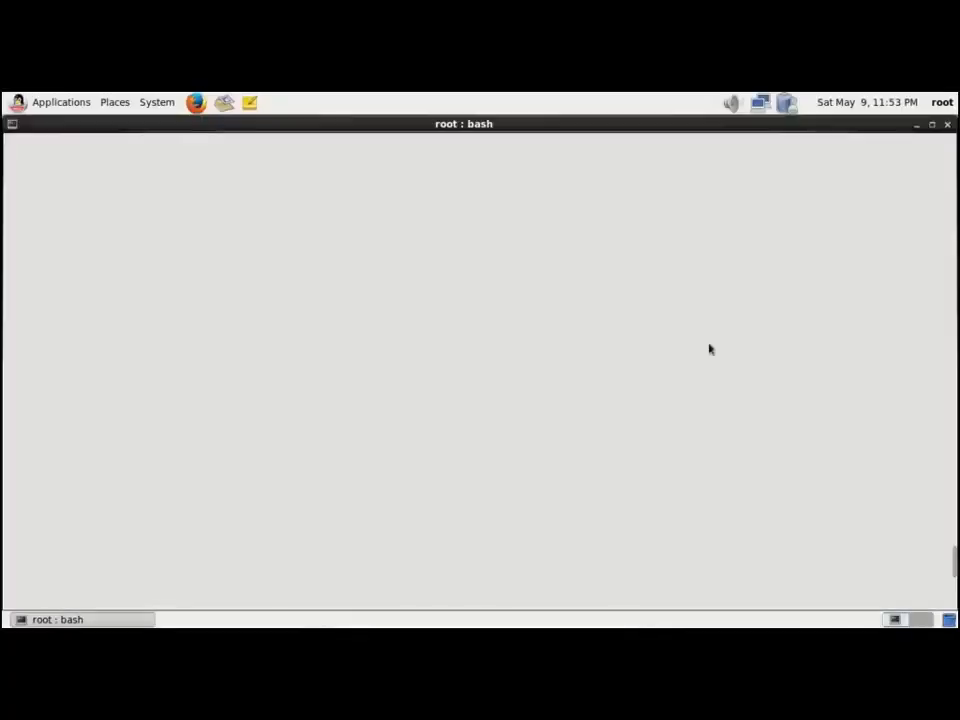
left_click(158, 102)
left_click(222, 250)
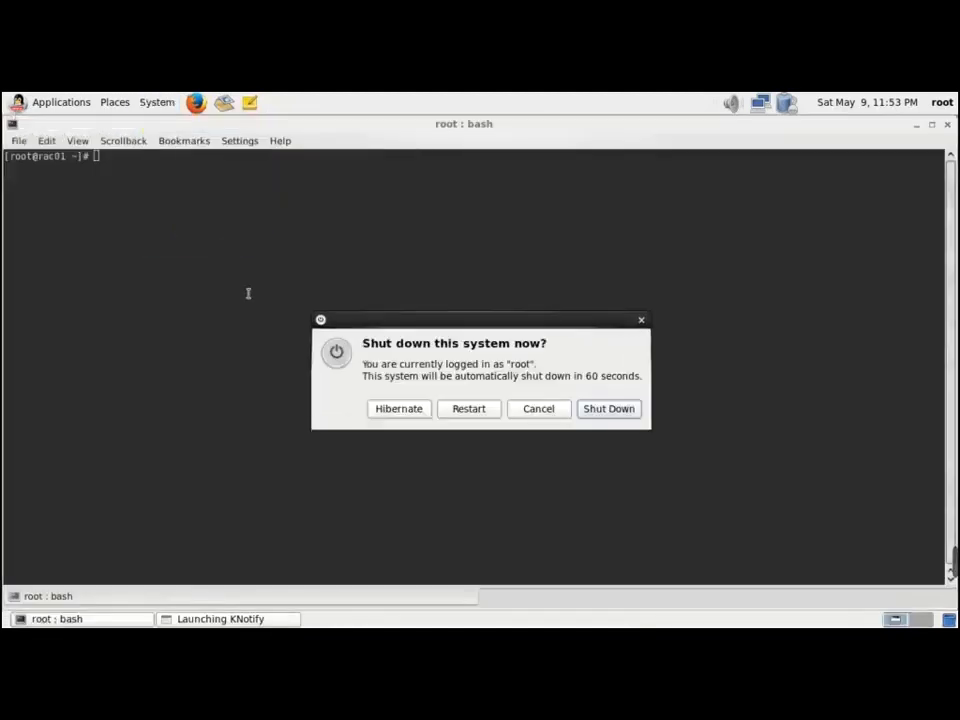
left_click(609, 412)
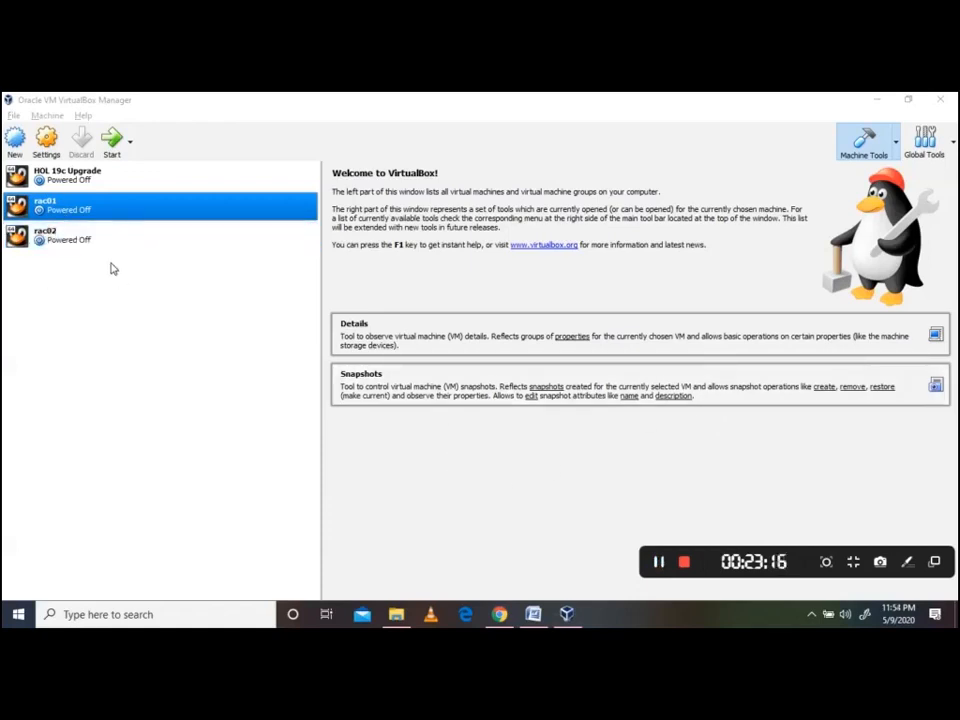
Select rac01 in the VirtualBox Manager and look through the machine and application menus
left_click(80, 235)
left_click(80, 210)
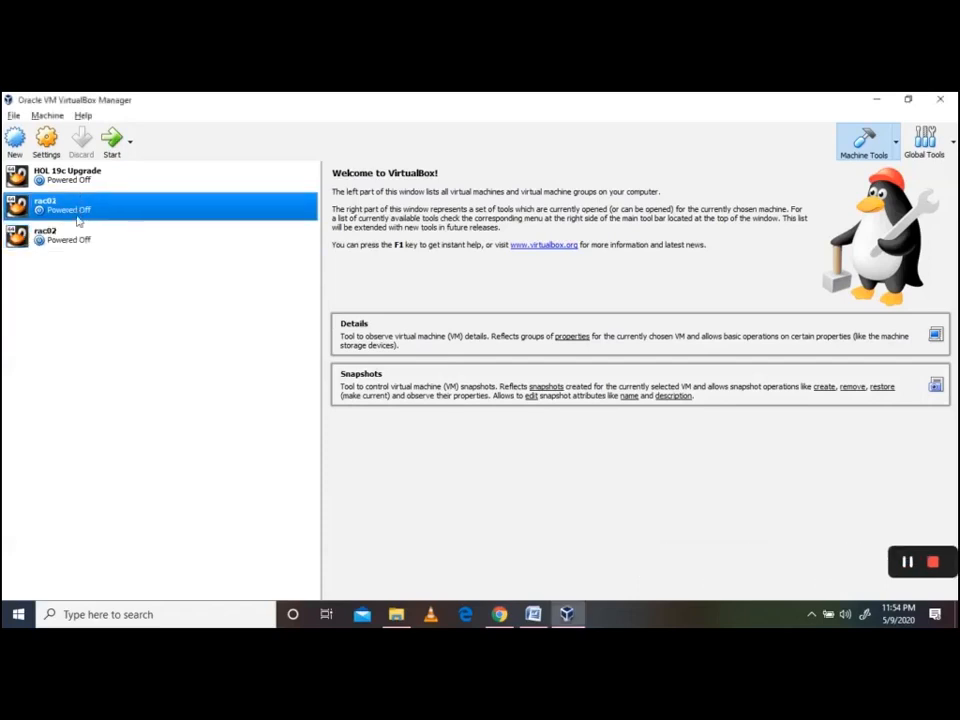
left_click(47, 116)
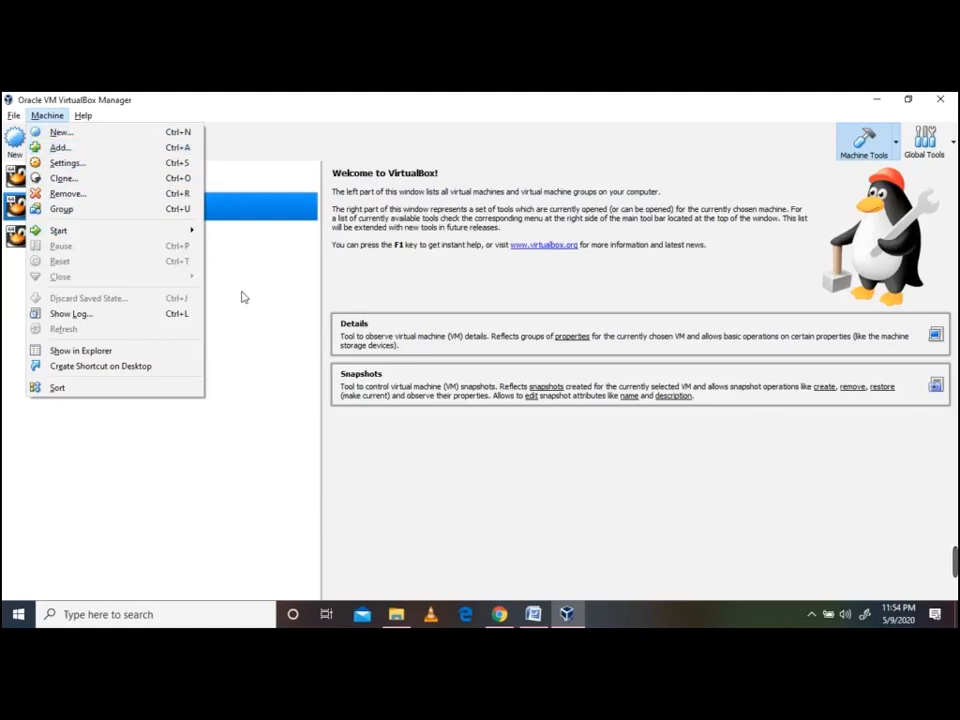
left_click(14, 116)
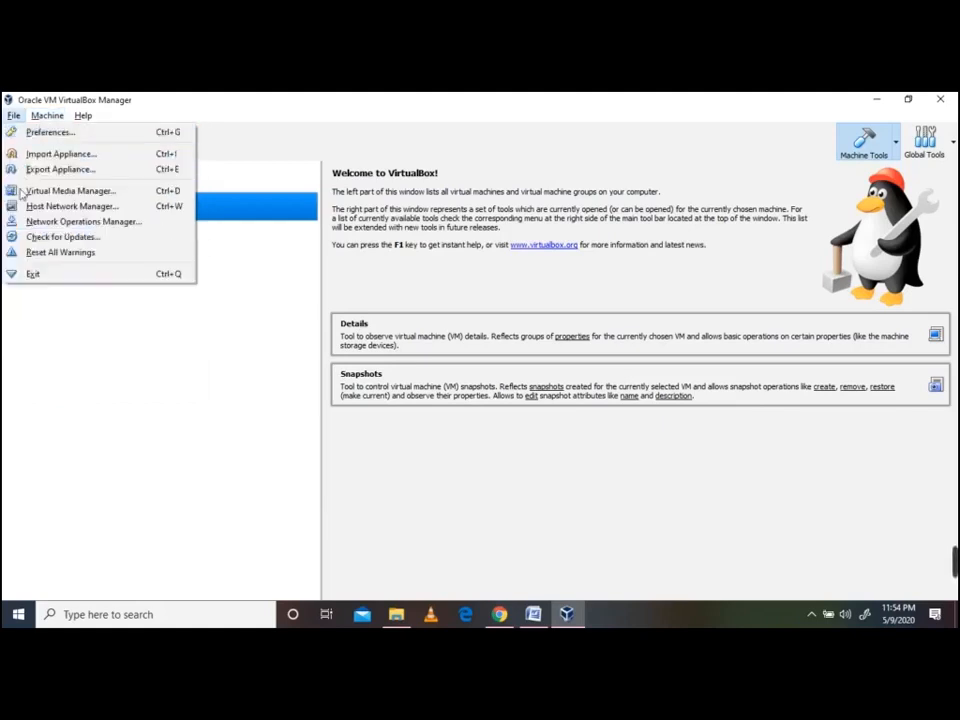
left_click(210, 347)
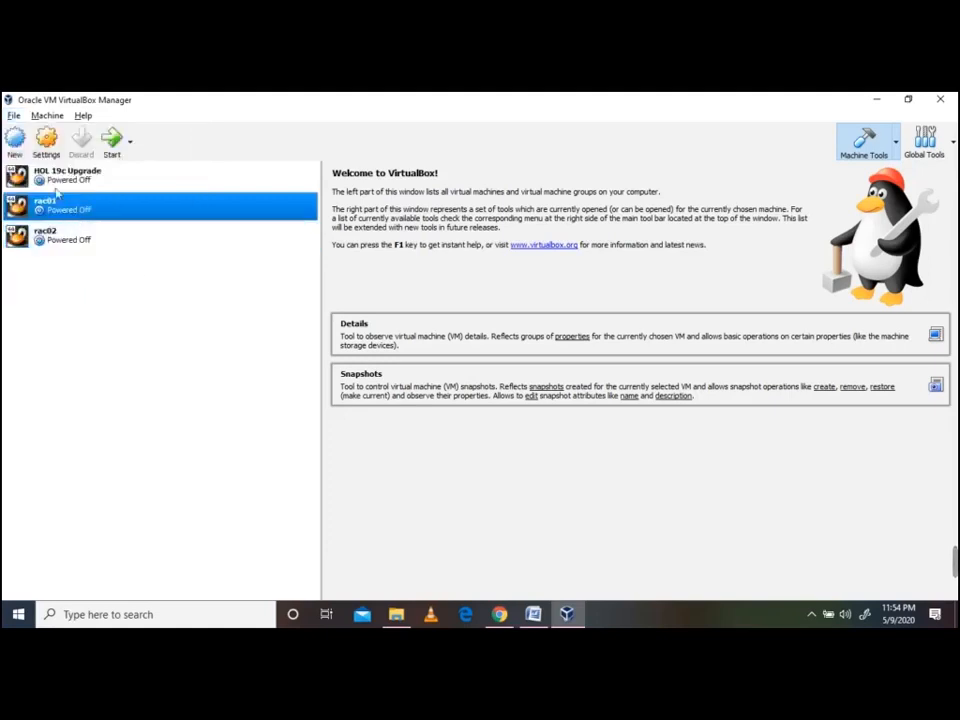
In rac01's Storage settings, add a hard disk to the SATA controller
left_click(46, 140)
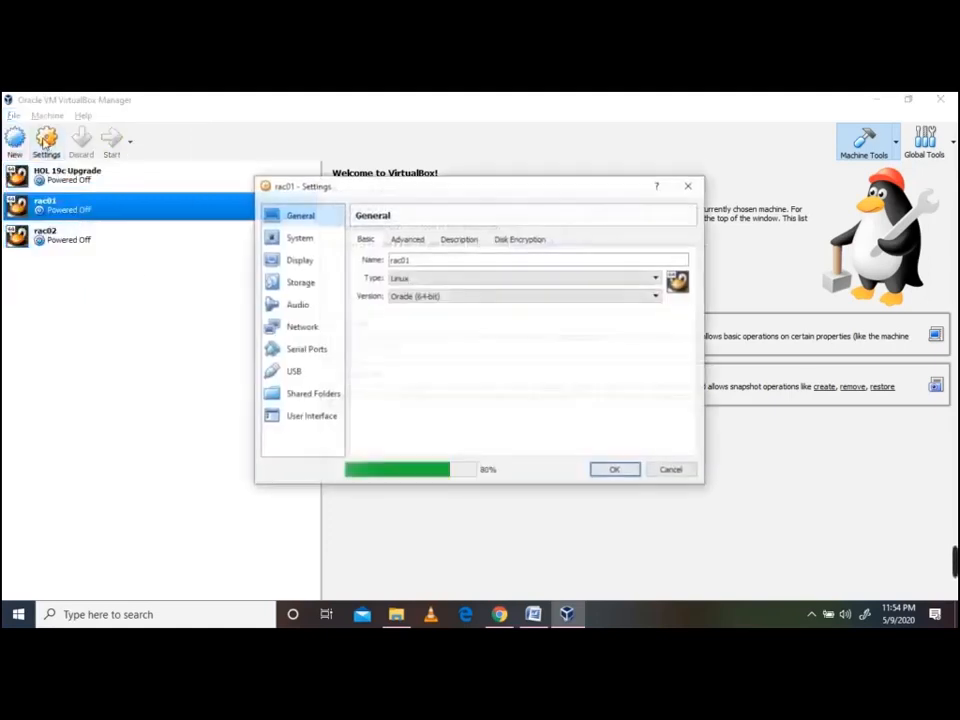
left_click(305, 285)
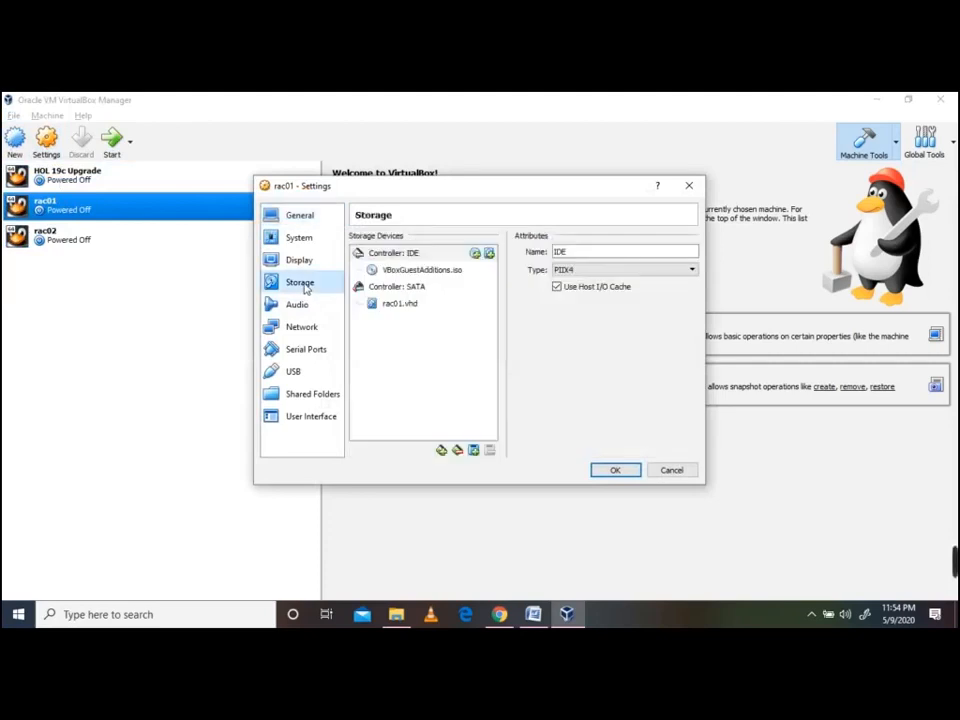
left_click(404, 288)
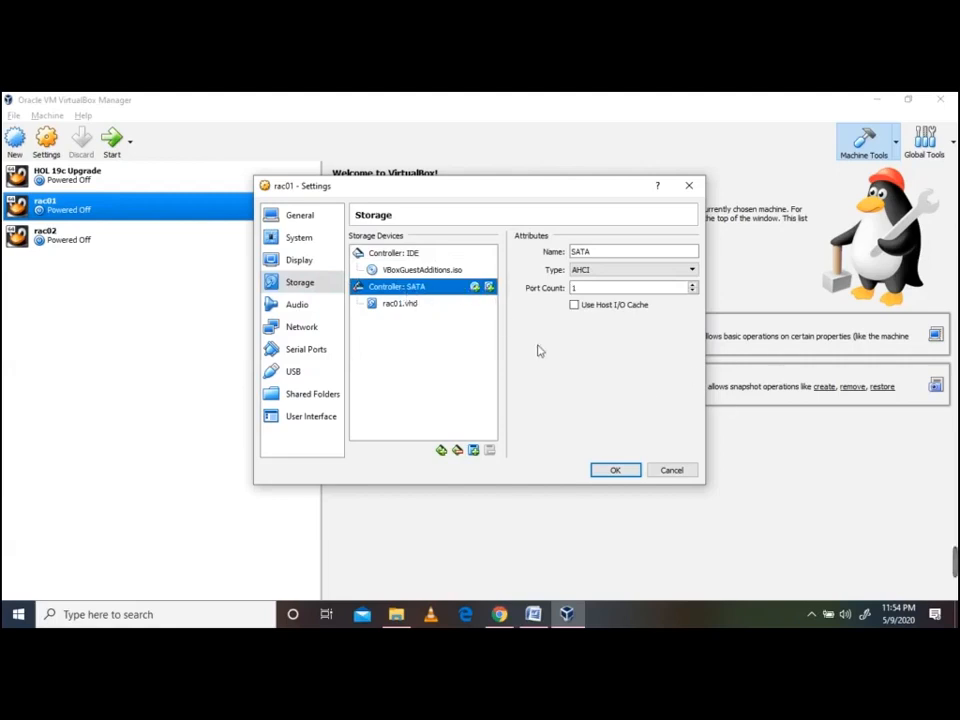
left_click(489, 288)
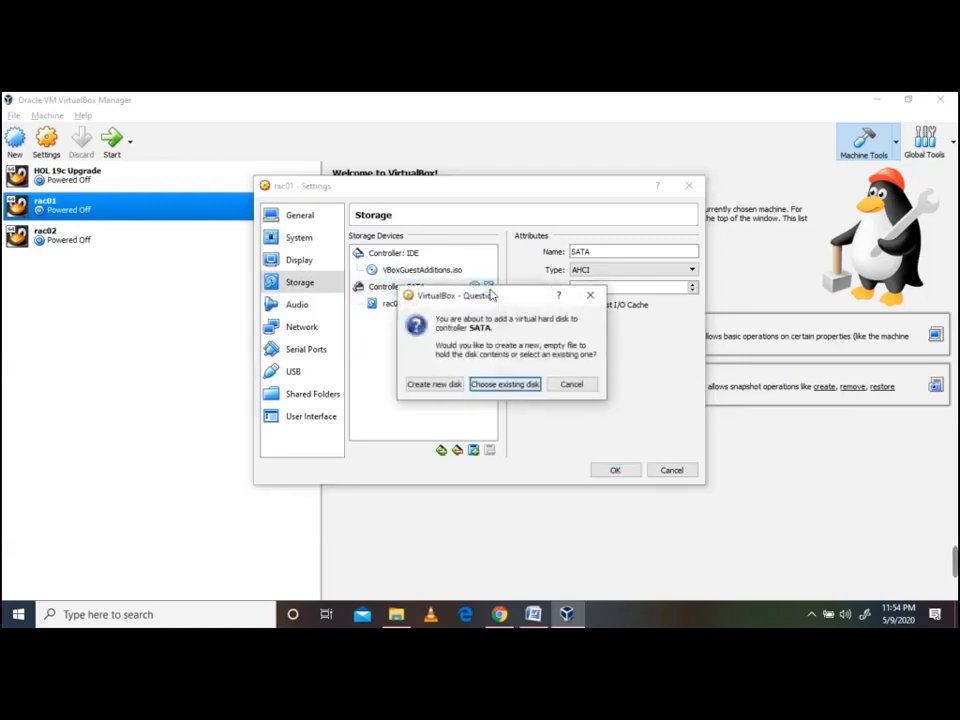
Start a new VHD disk of 20 GB with fixed size allocation
left_click(449, 387)
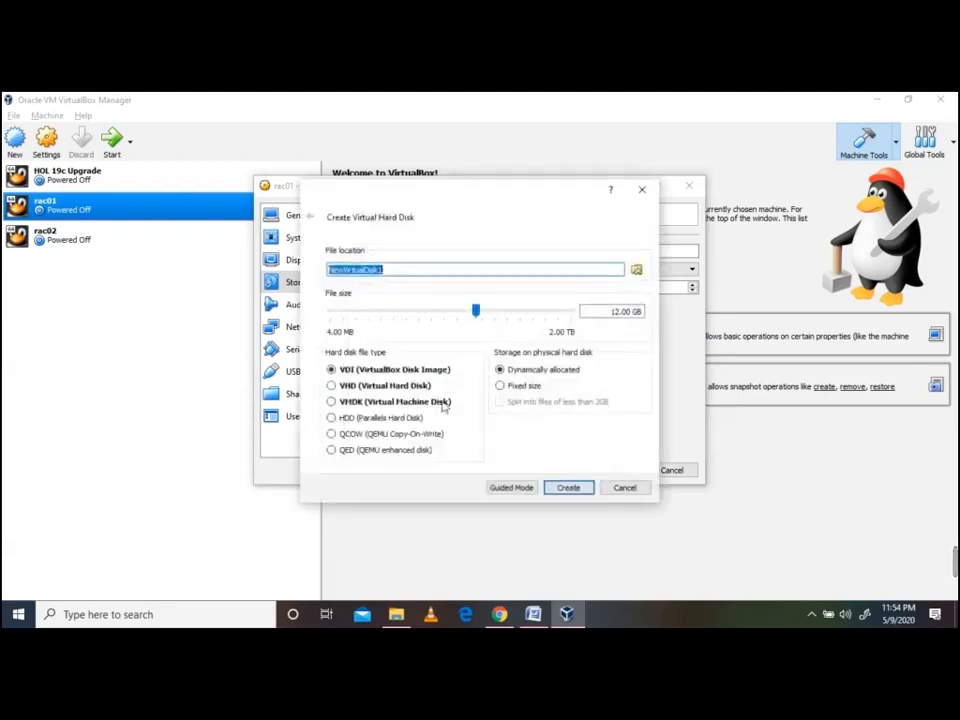
left_click(352, 390)
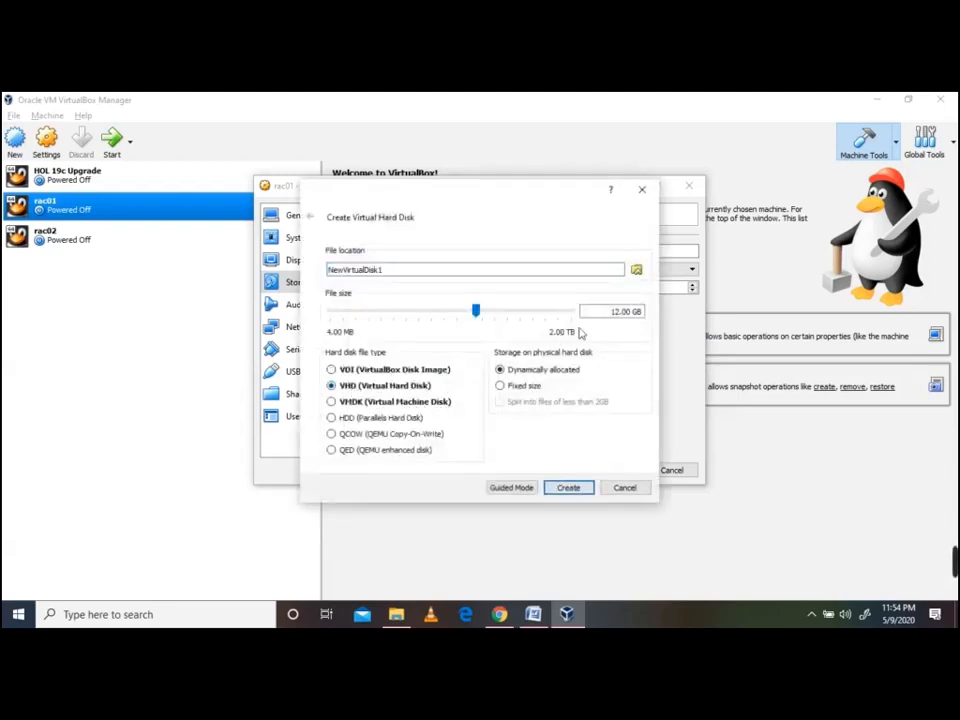
double_click(617, 312)
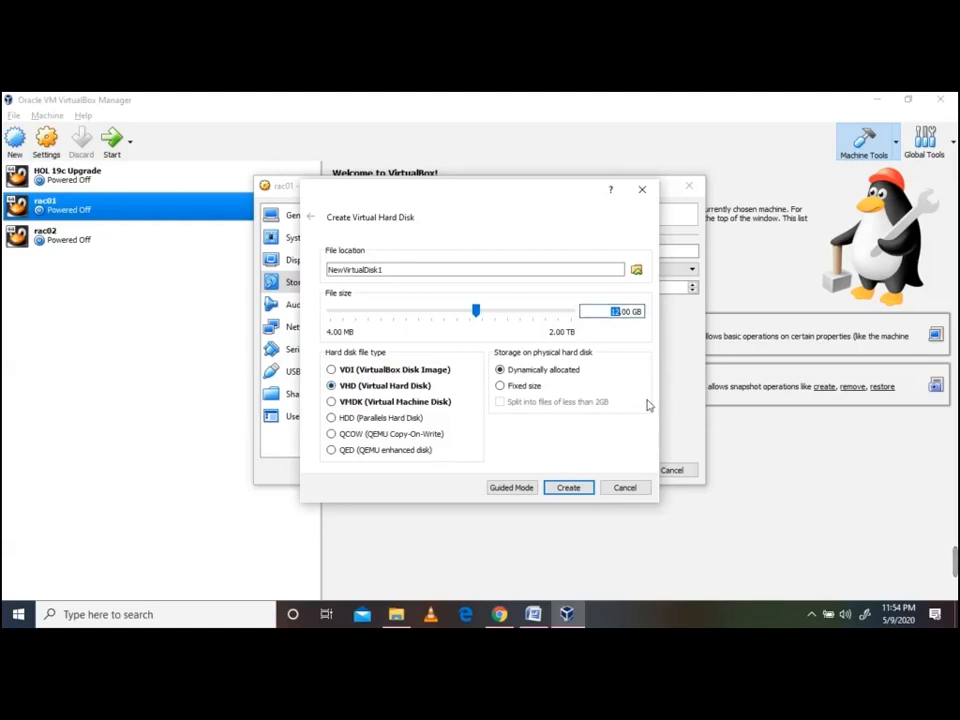
type("20")
left_click(521, 387)
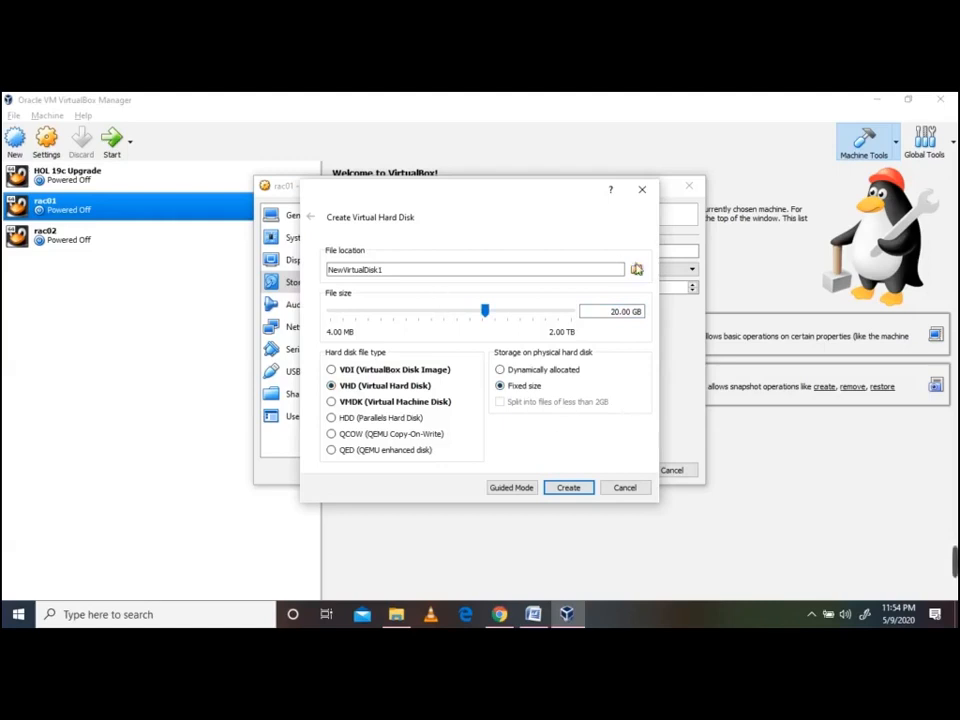
Save the disk file as DATADisk1.vhd in D:\vm
left_click(637, 270)
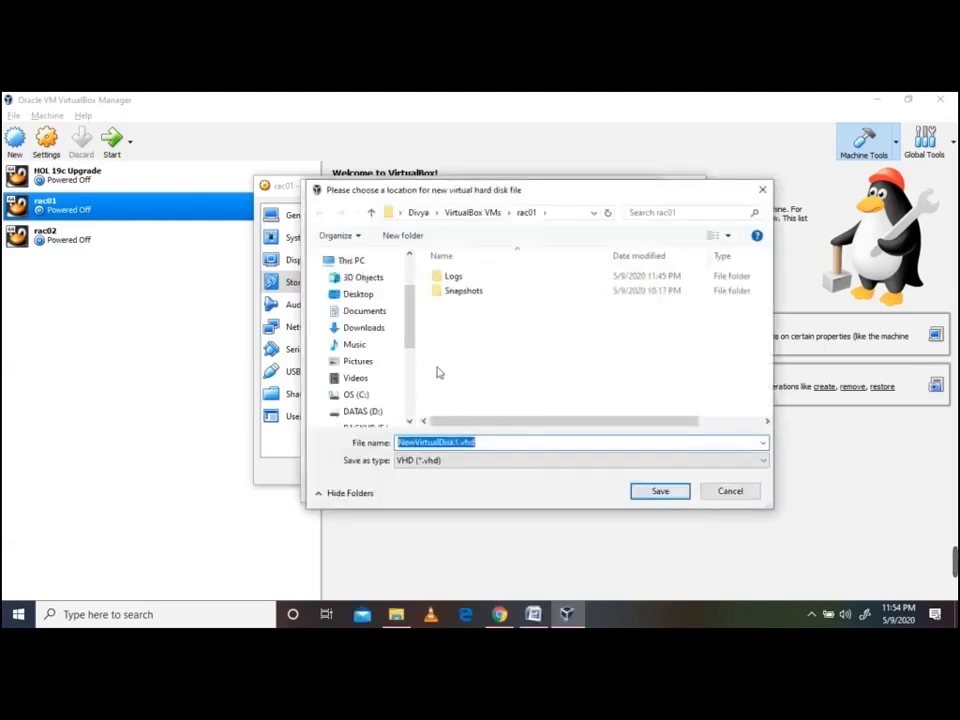
left_click(411, 367)
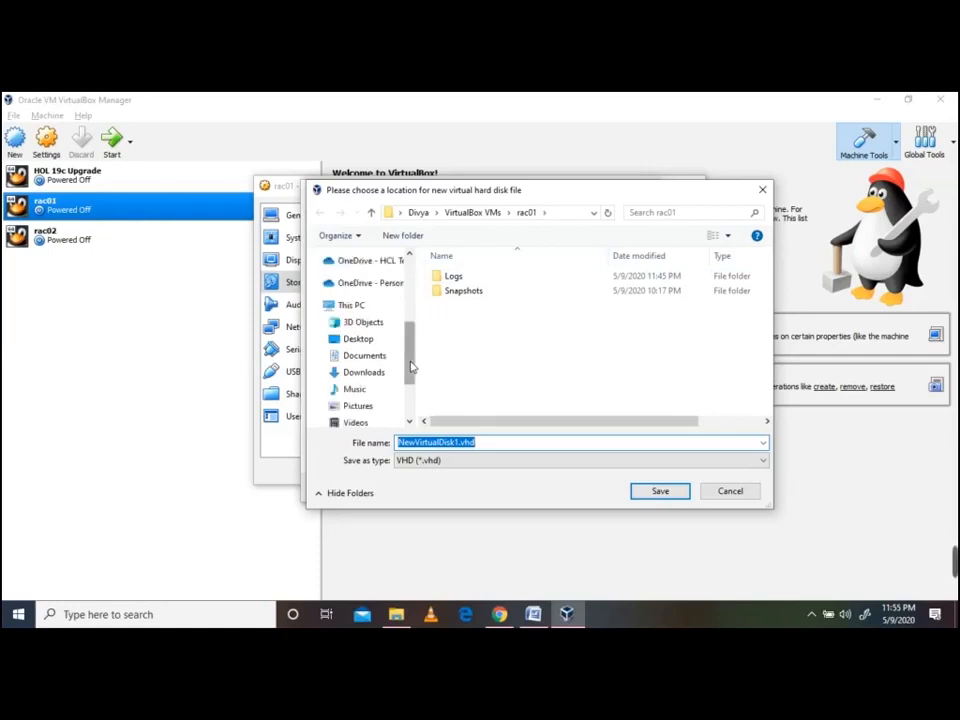
left_click_drag(411, 369, 411, 396)
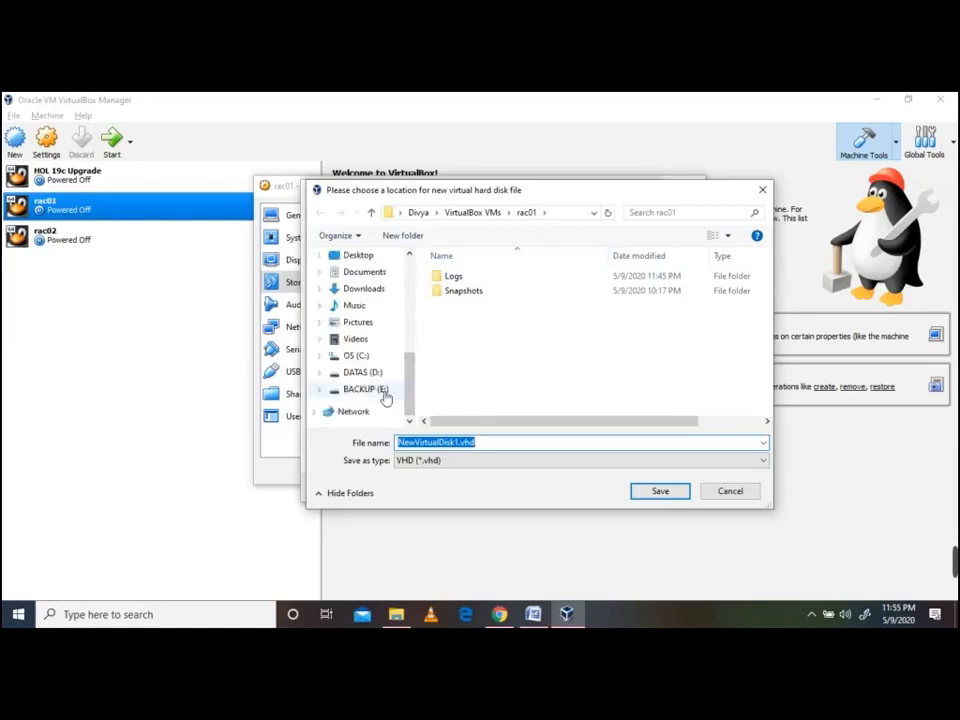
left_click(372, 374)
left_click(474, 380)
scroll(474, 380, "down", 3)
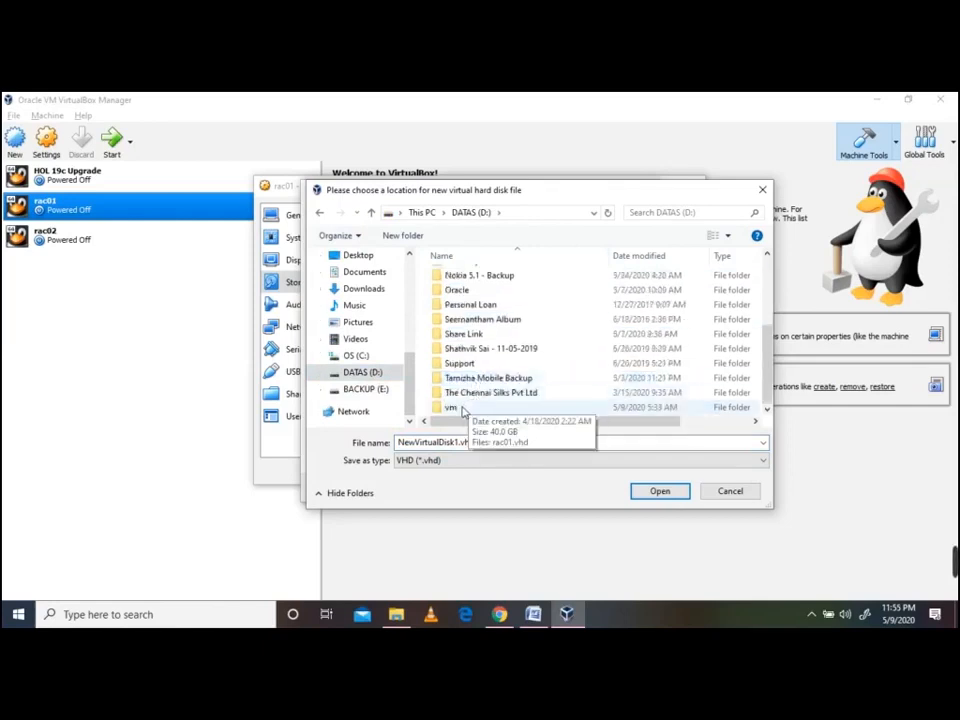
double_click(462, 406)
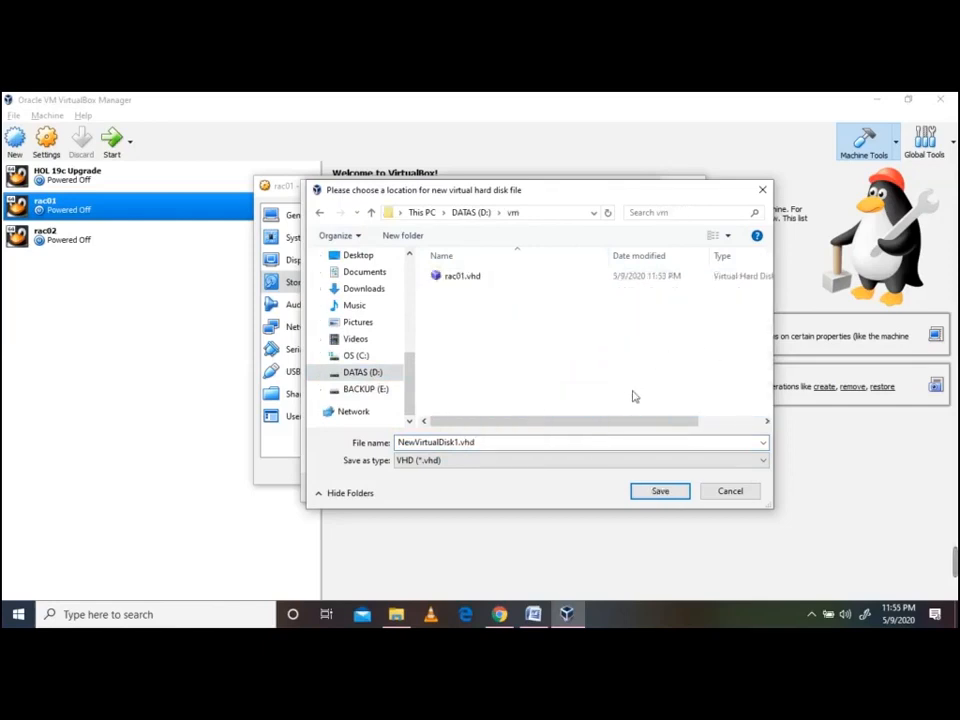
double_click(436, 446)
left_click(446, 449)
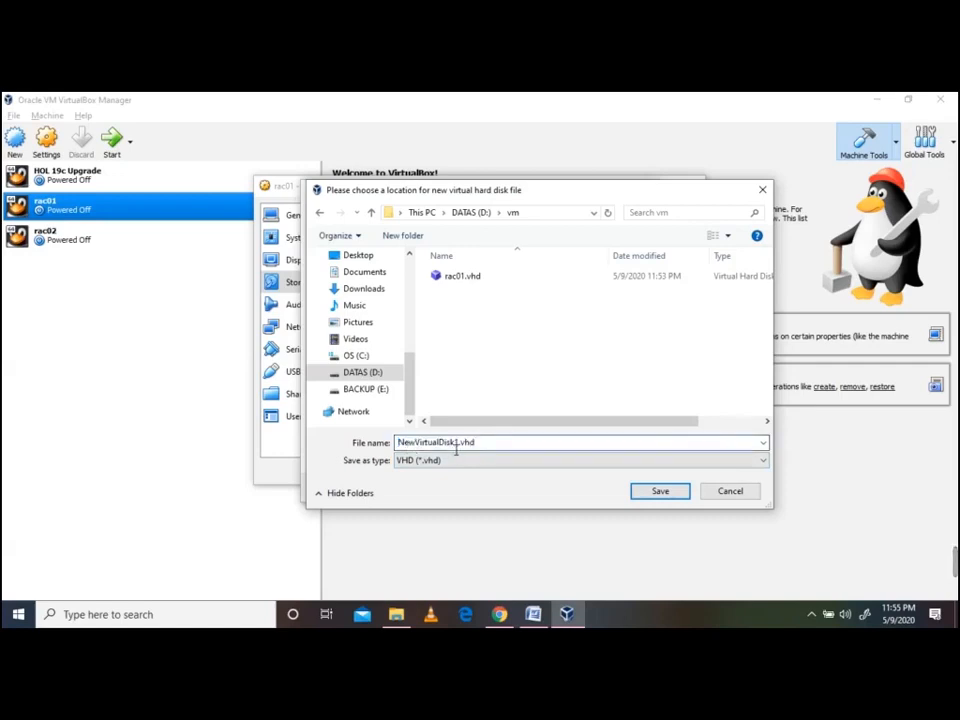
double_click(463, 446)
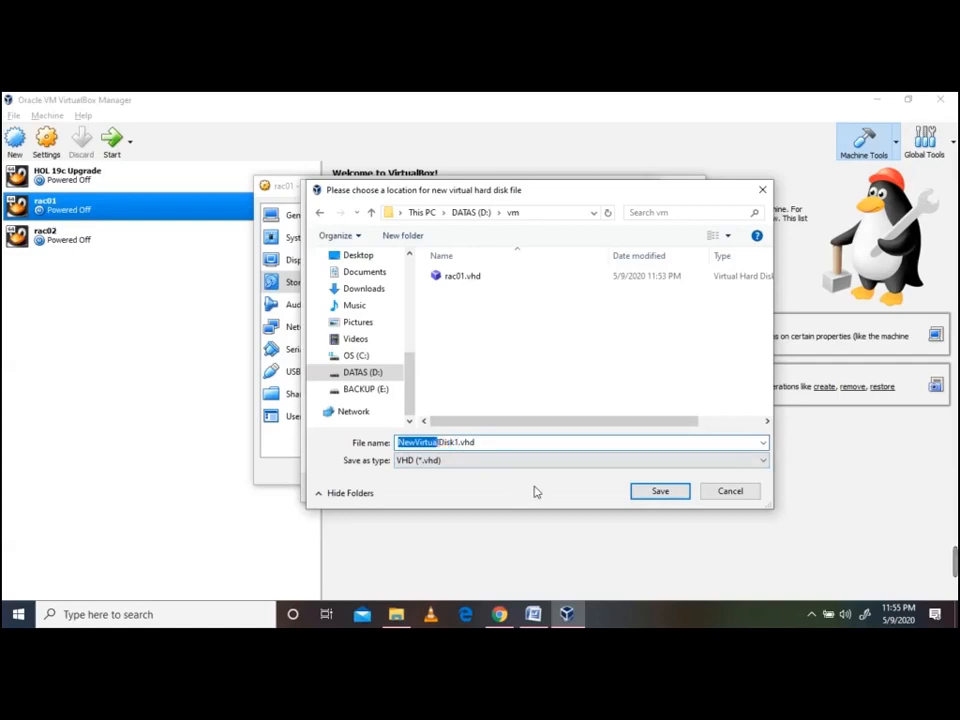
type("DATA")
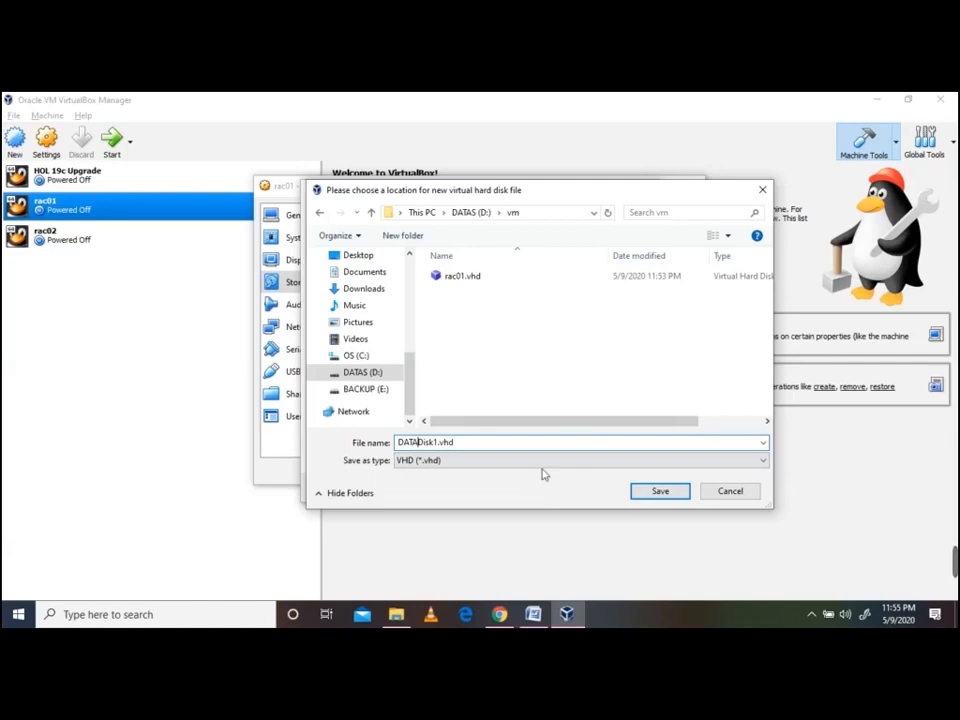
left_click(660, 491)
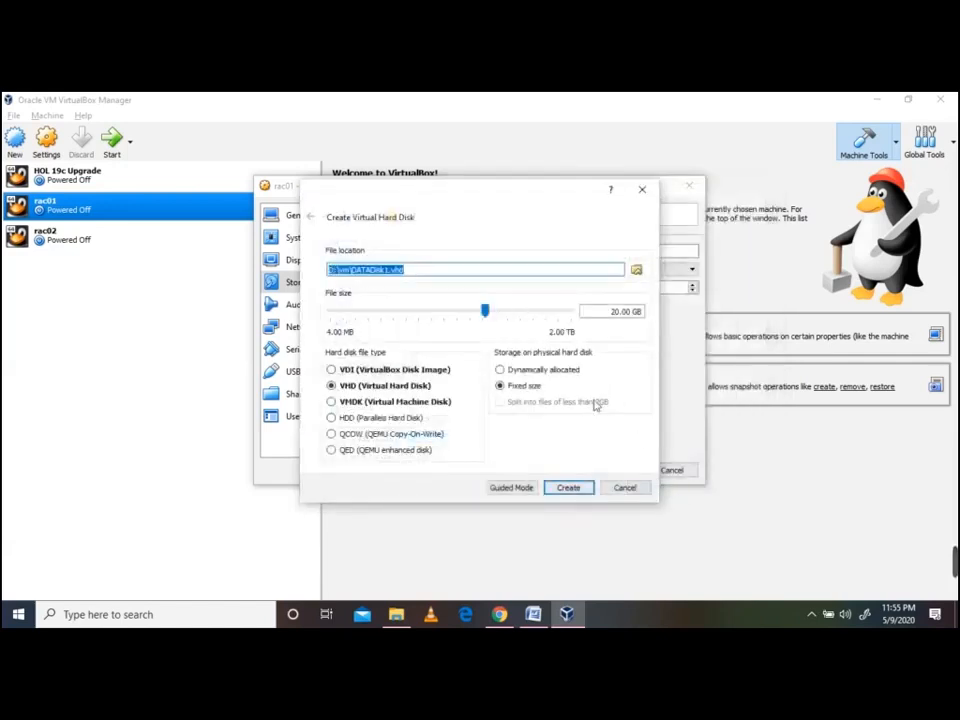
Create the 20 GB fixed-size DATADisk1.vhd and let it write to disk
left_click(568, 488)
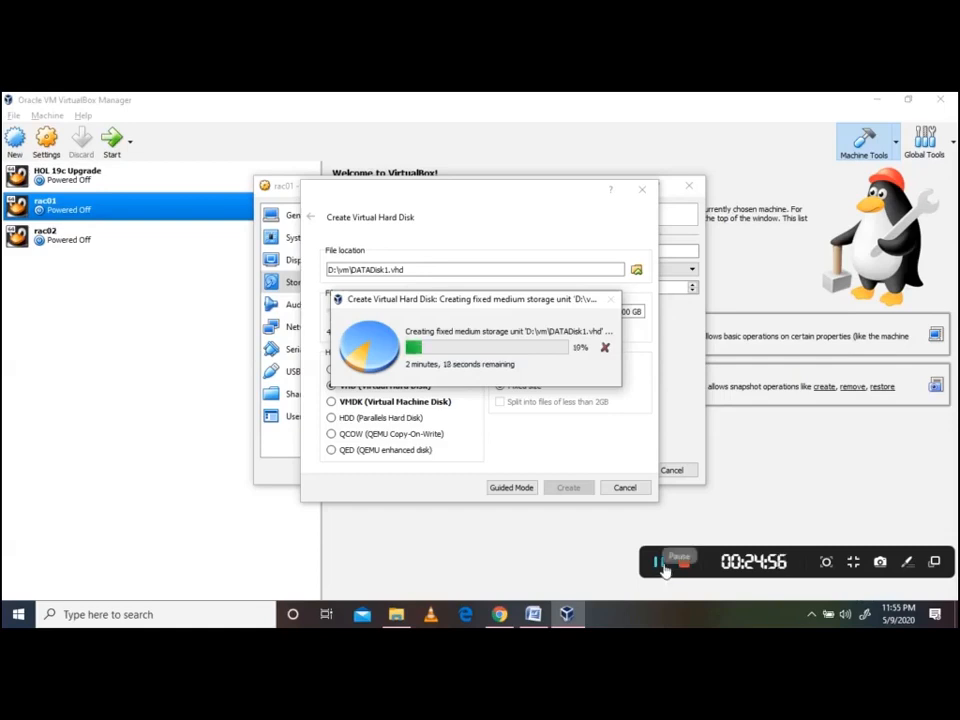
left_click(659, 563)
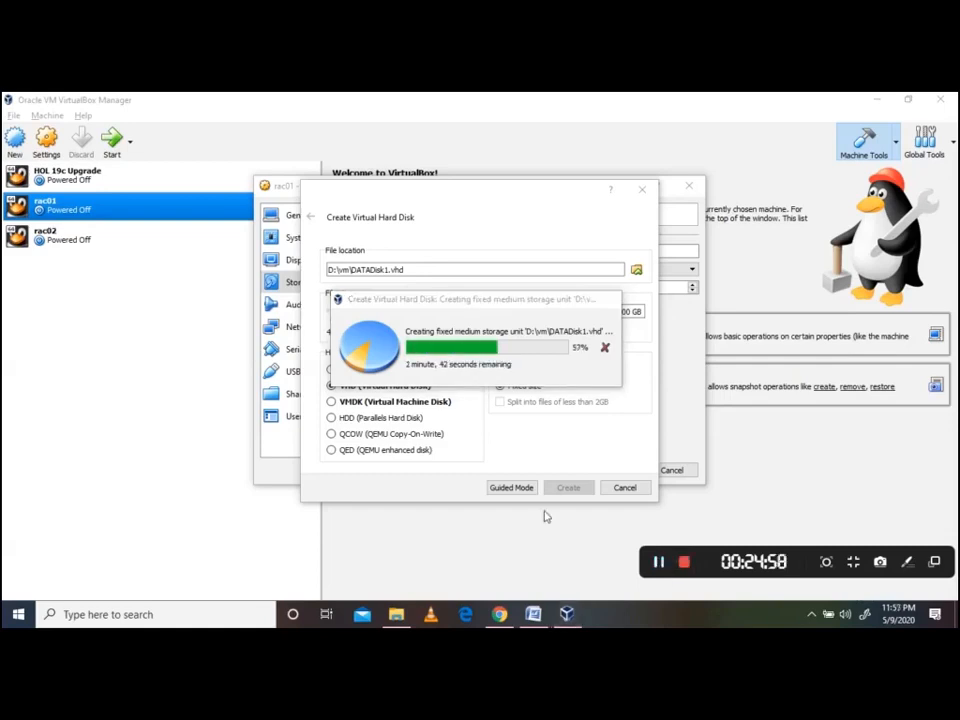
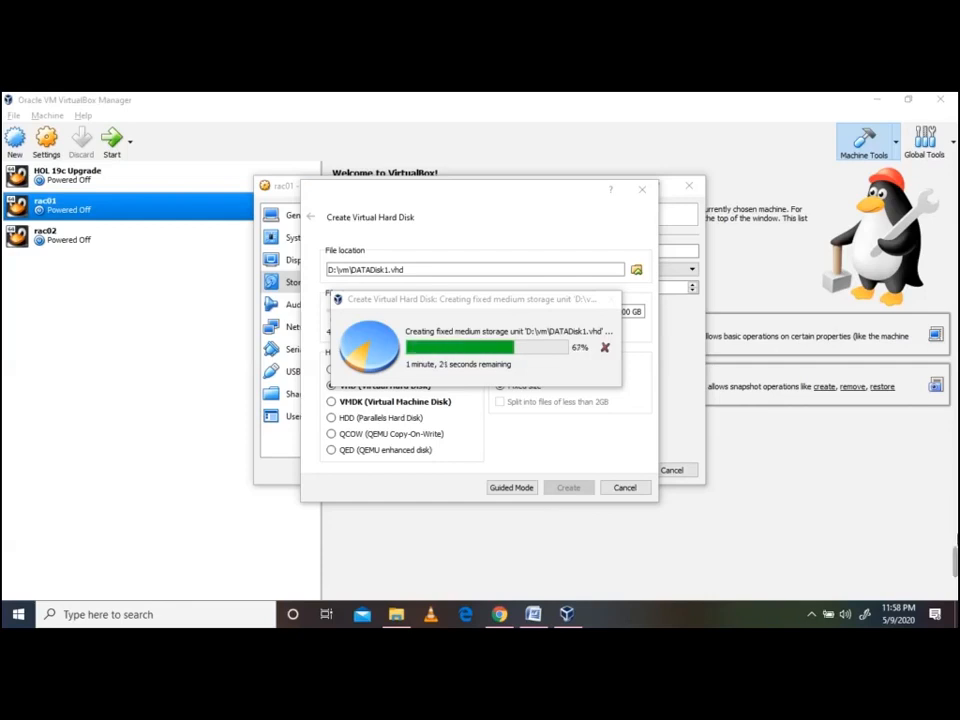
Check the new 20 GB DATADisk1.vhd under rac01's SATA controller, then bring up the RAC guide
left_click(658, 562)
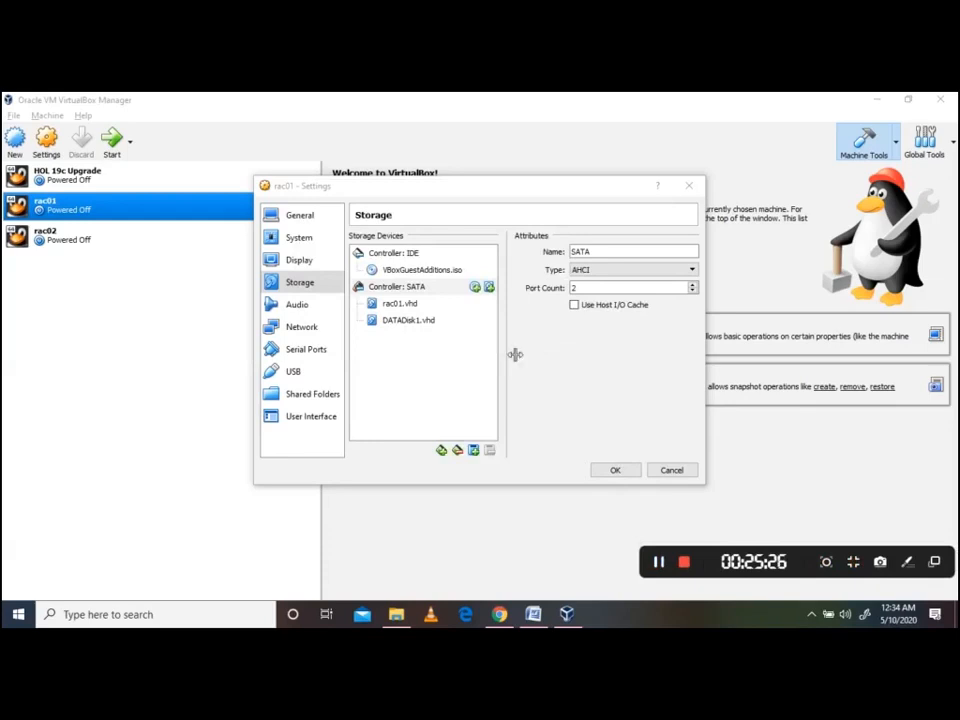
left_click(408, 322)
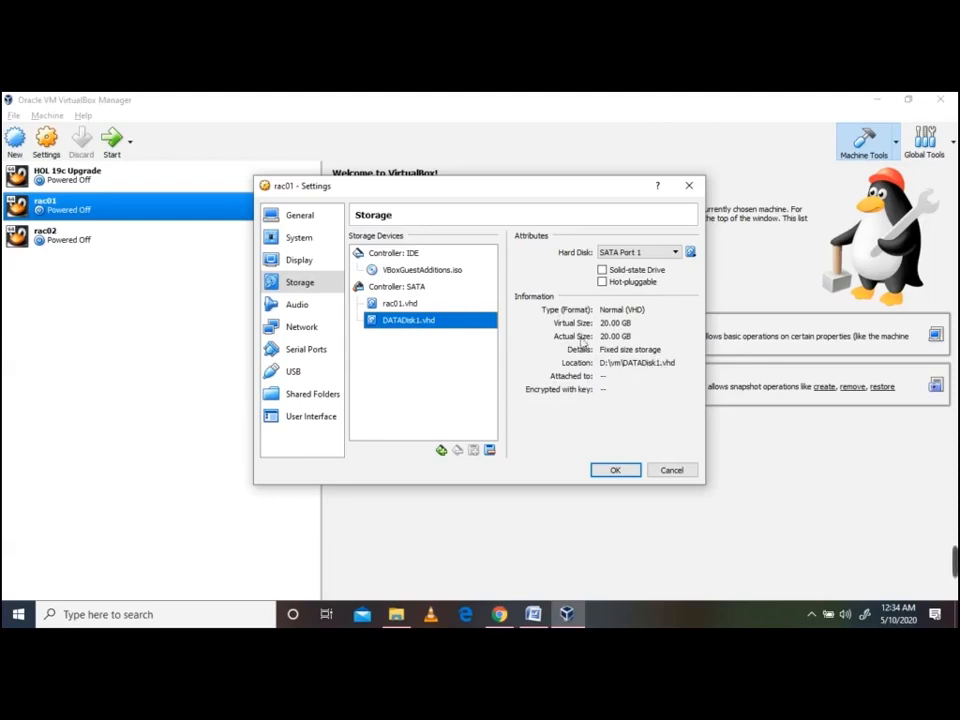
right_click(432, 321)
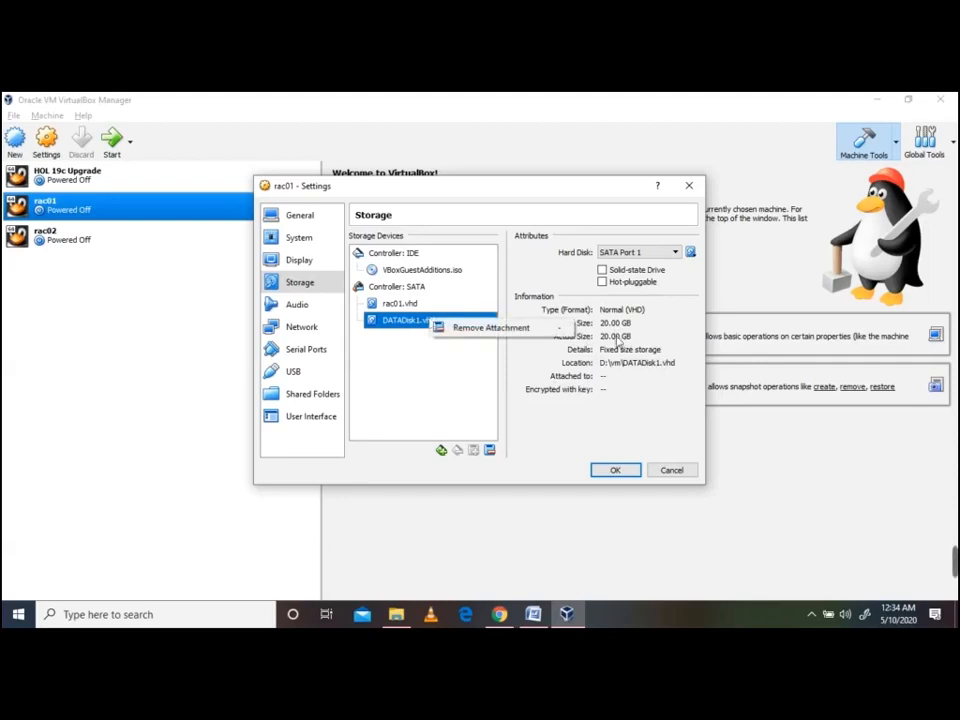
left_click(617, 339)
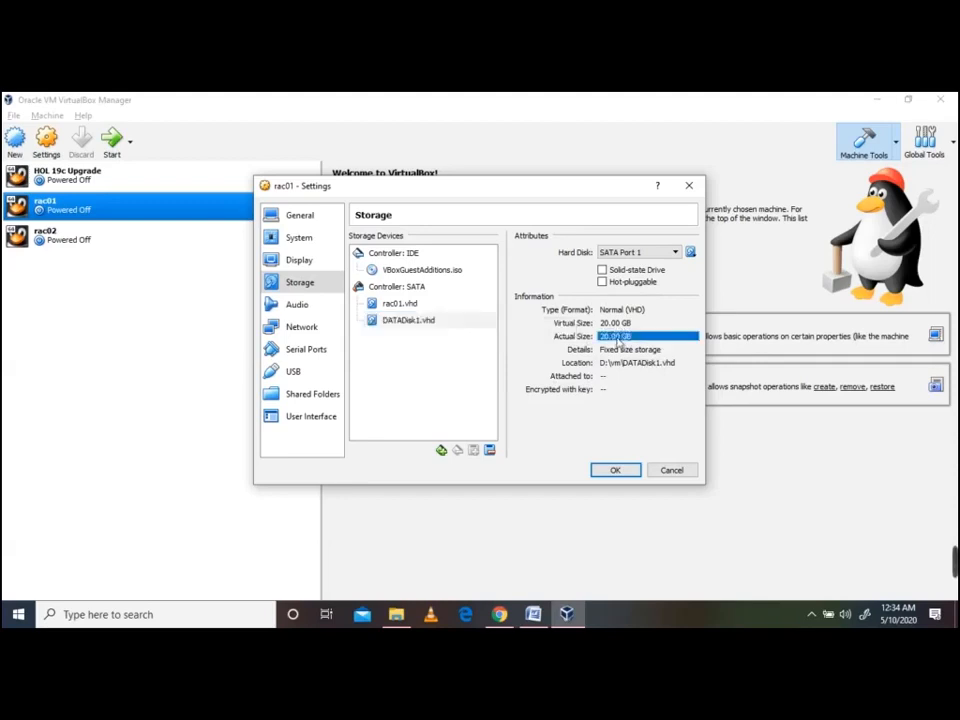
left_click(420, 322)
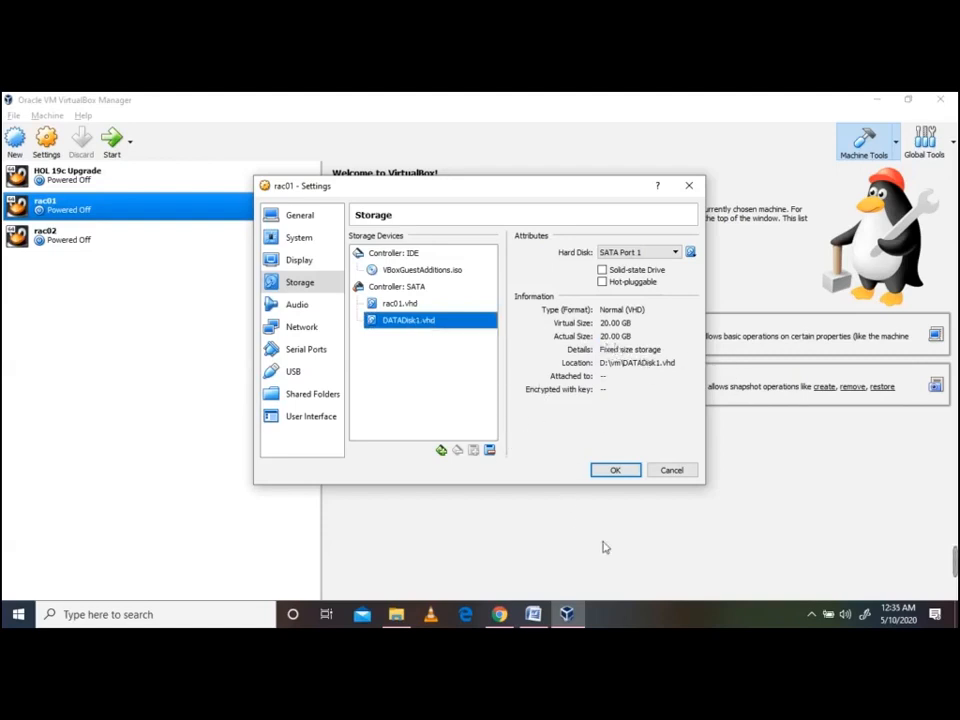
left_click(535, 616)
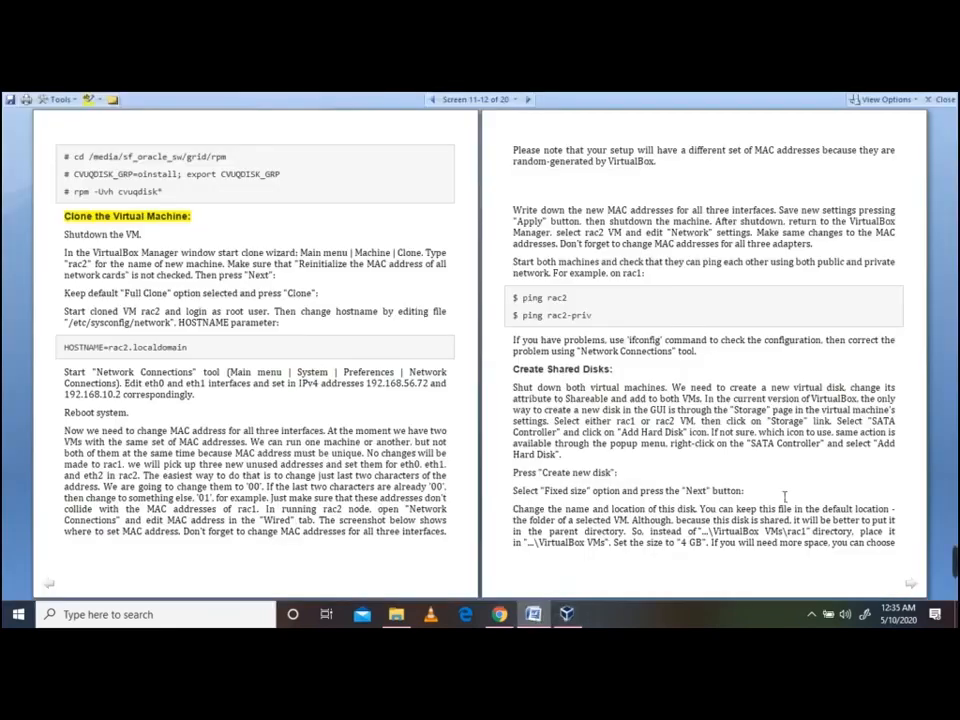
Page the guide to the shared-disk section and save rac01's settings with OK
left_click(911, 583)
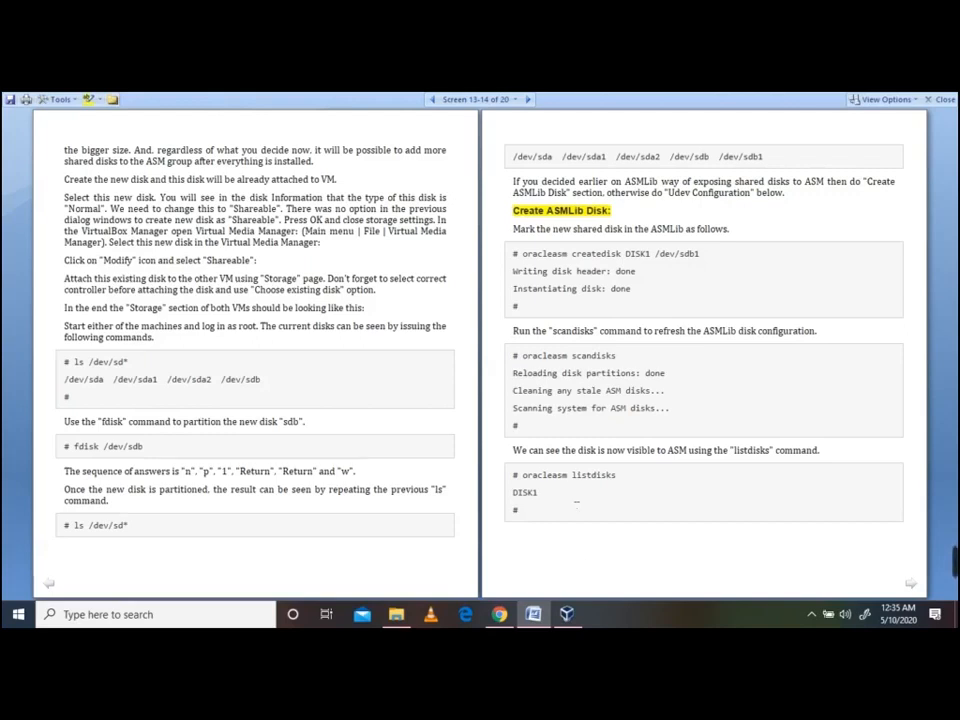
left_click(567, 612)
left_click(612, 469)
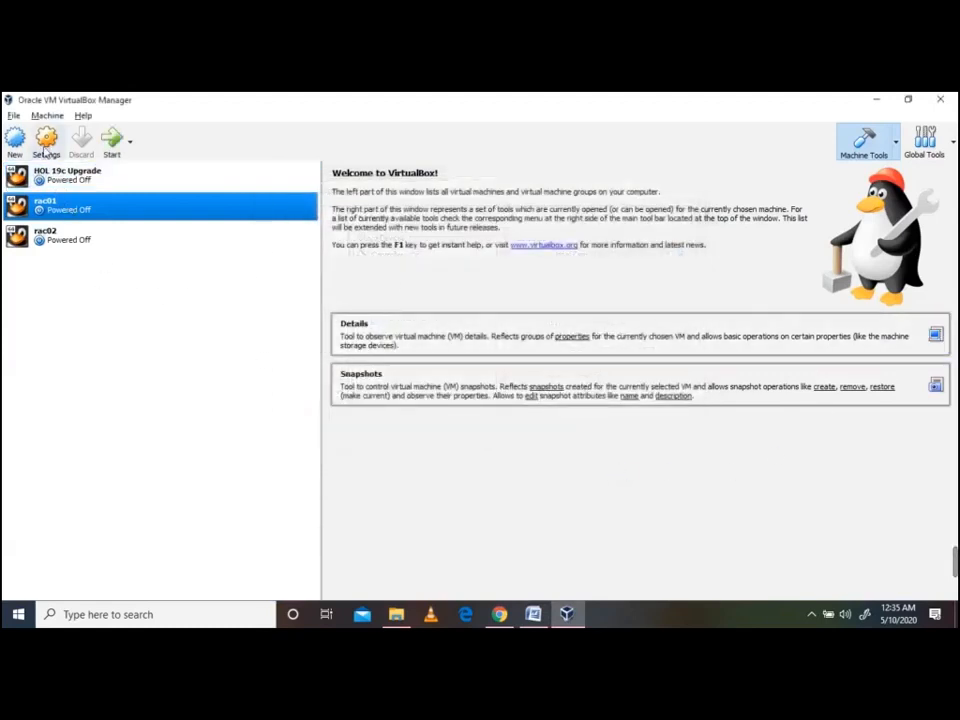
Reopen rac01's storage settings and inspect the attached DATADisk1.vhd
left_click(46, 145)
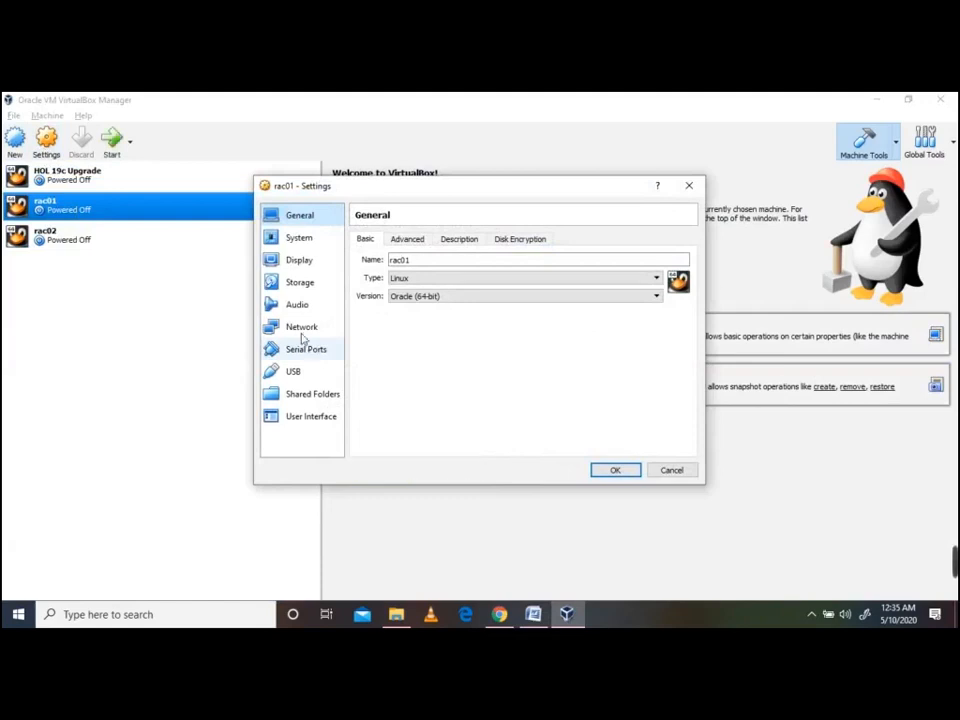
left_click(299, 289)
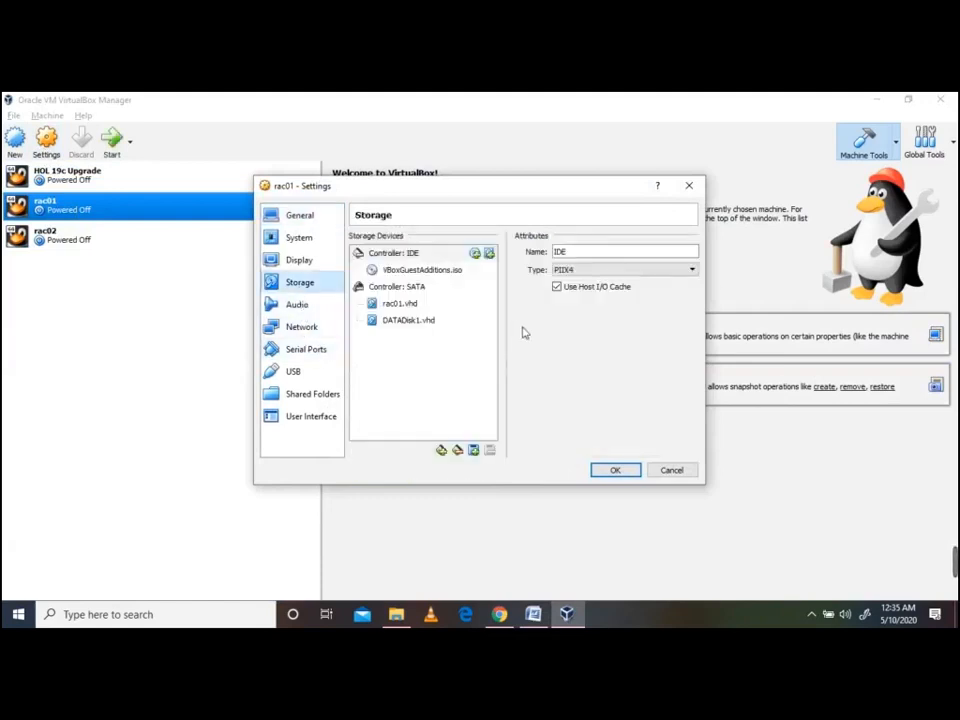
left_click(407, 321)
right_click(408, 322)
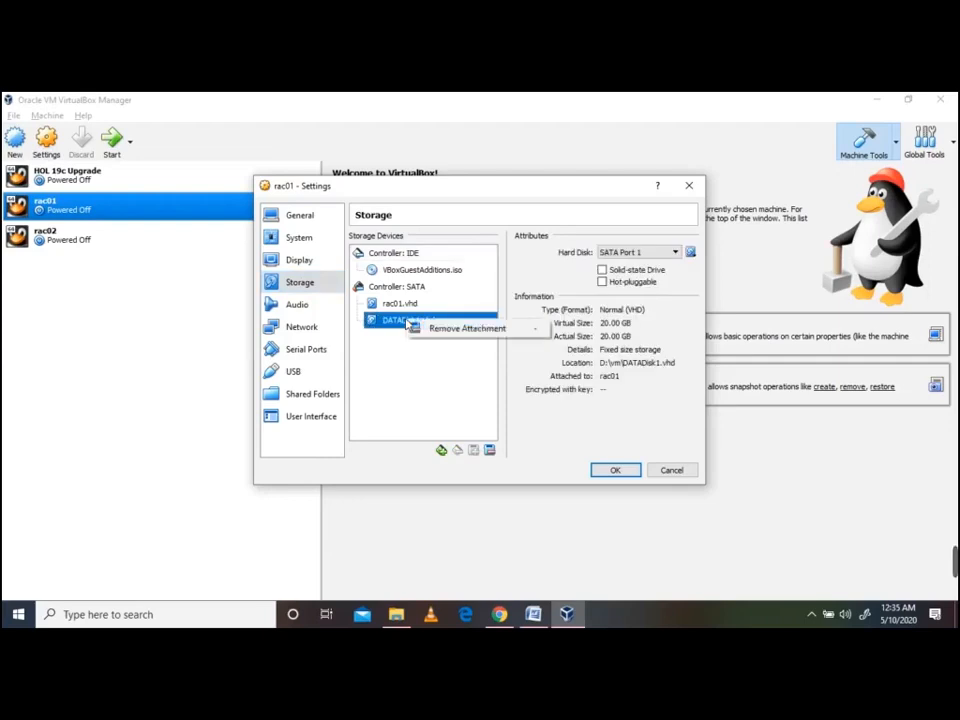
left_click(389, 322)
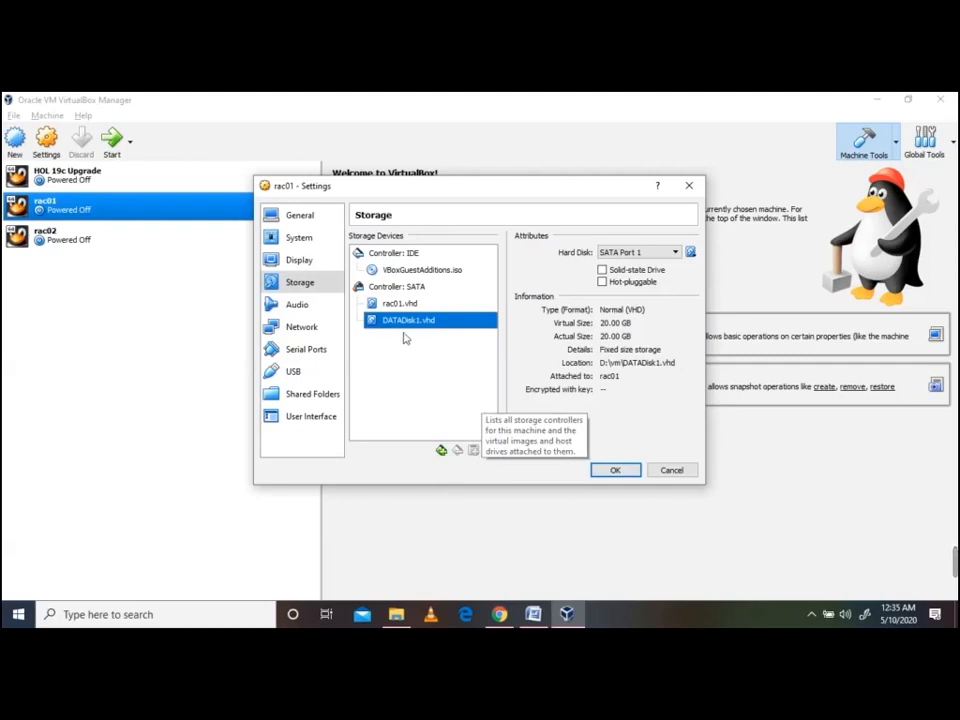
Inspect the SATA controller, left as AHCI, and its two disks, then return to the guide
left_click(399, 287)
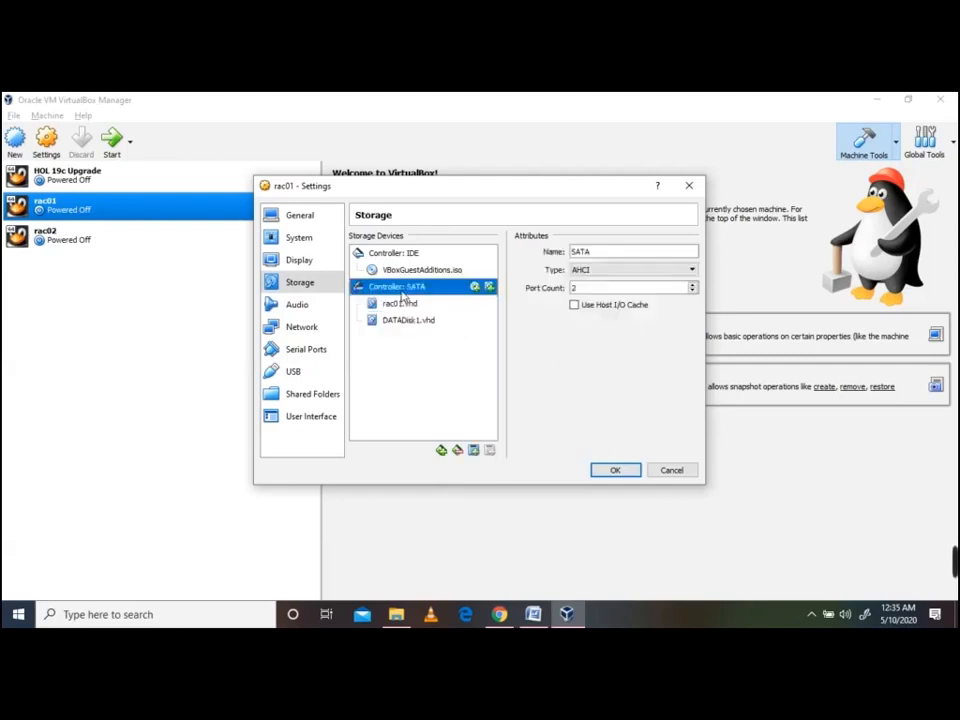
left_click(616, 272)
left_click(617, 276)
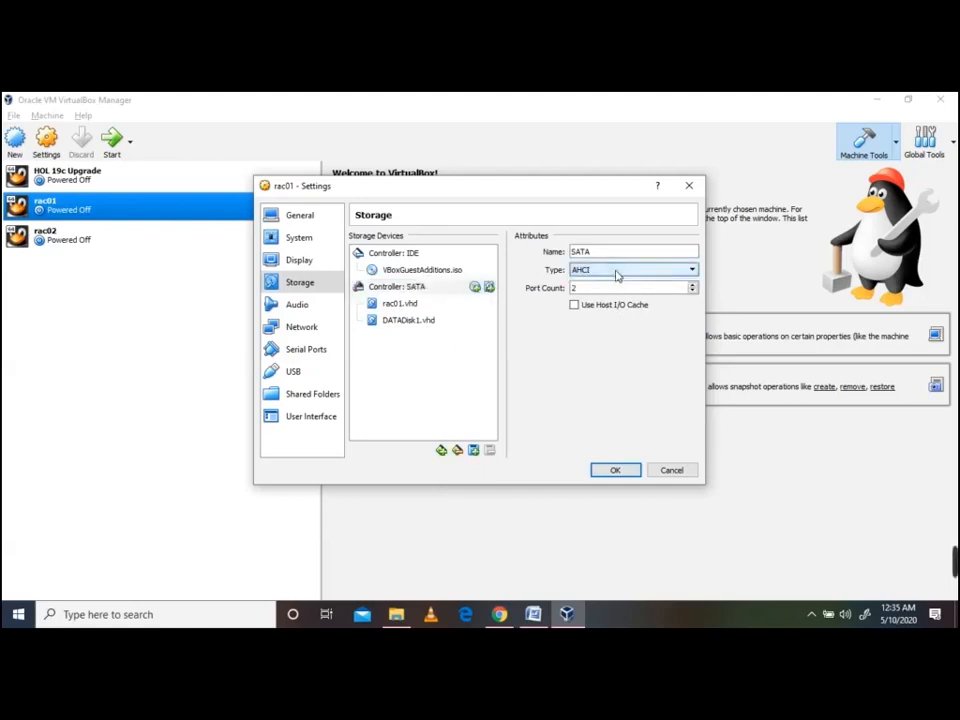
left_click(409, 322)
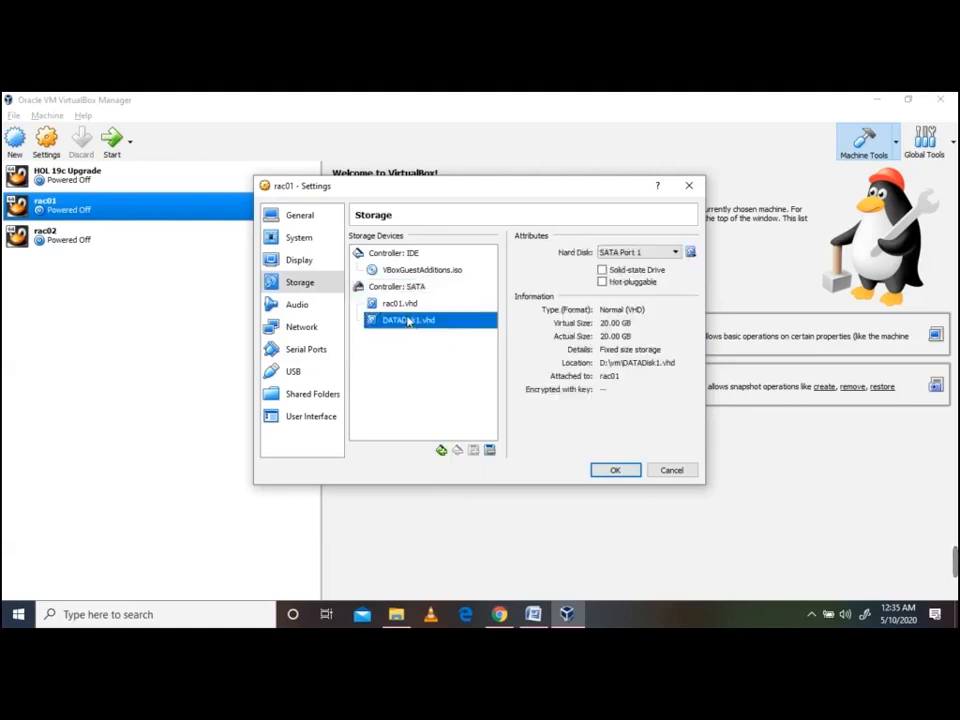
left_click(403, 304)
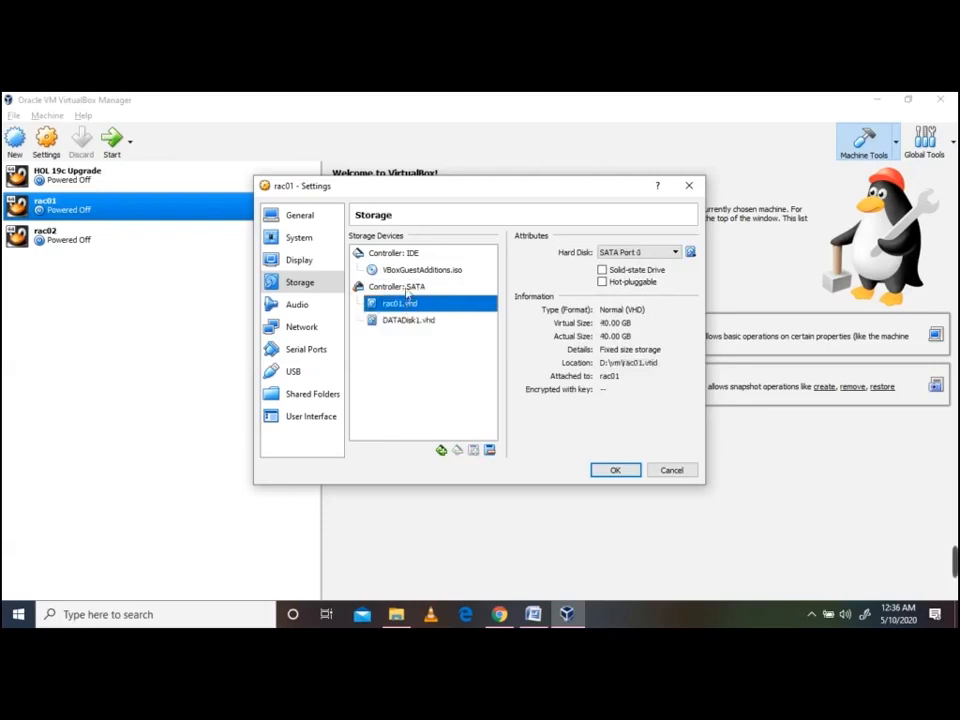
left_click(406, 289)
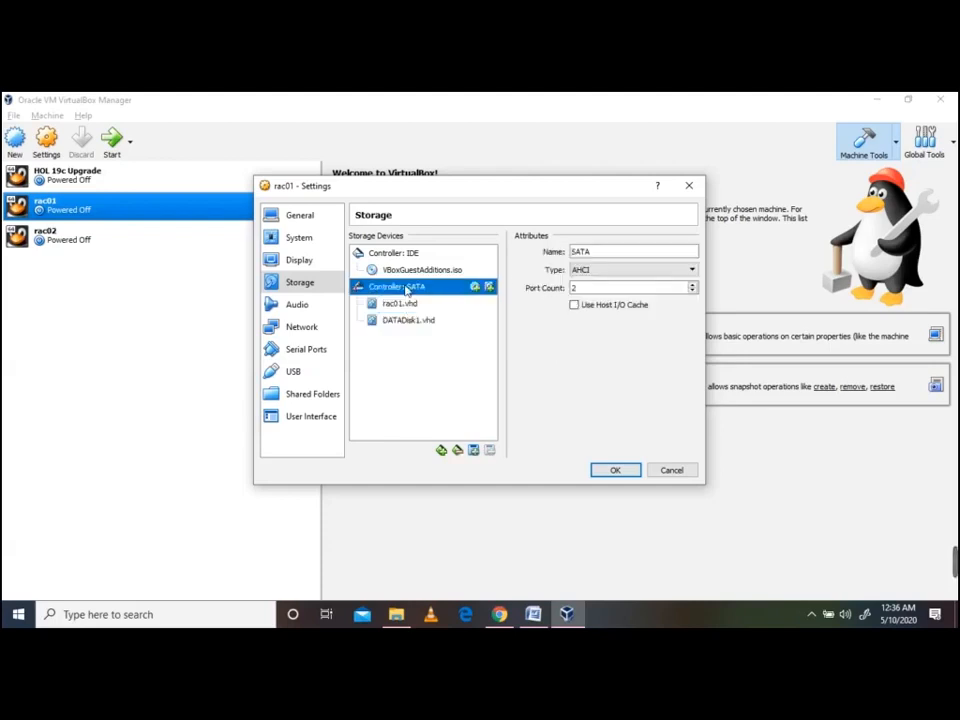
right_click(406, 289)
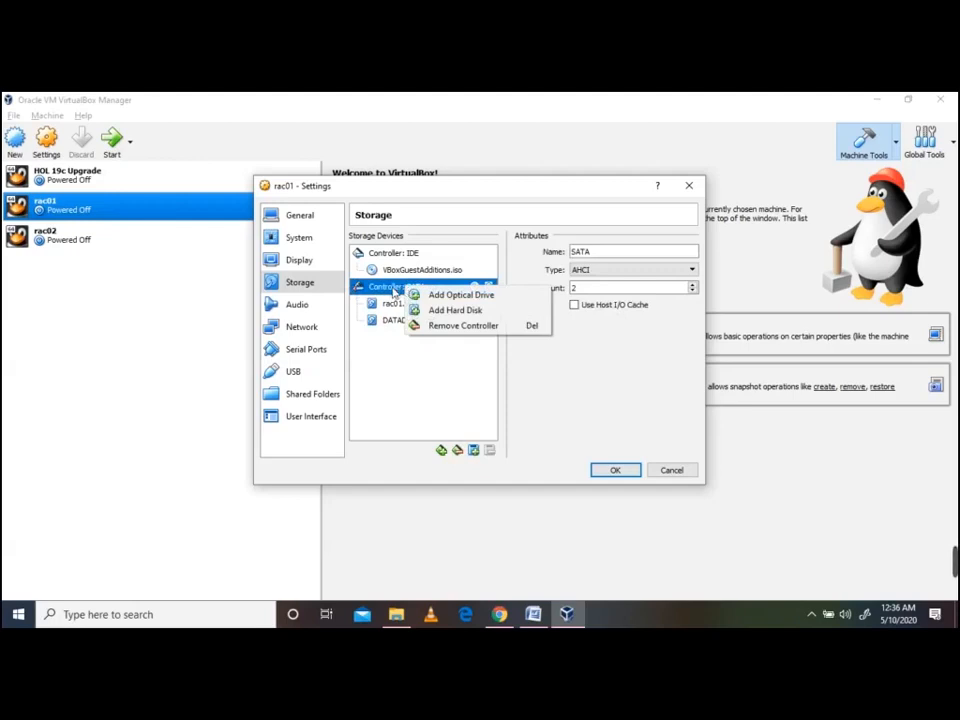
left_click(393, 292)
left_click(534, 614)
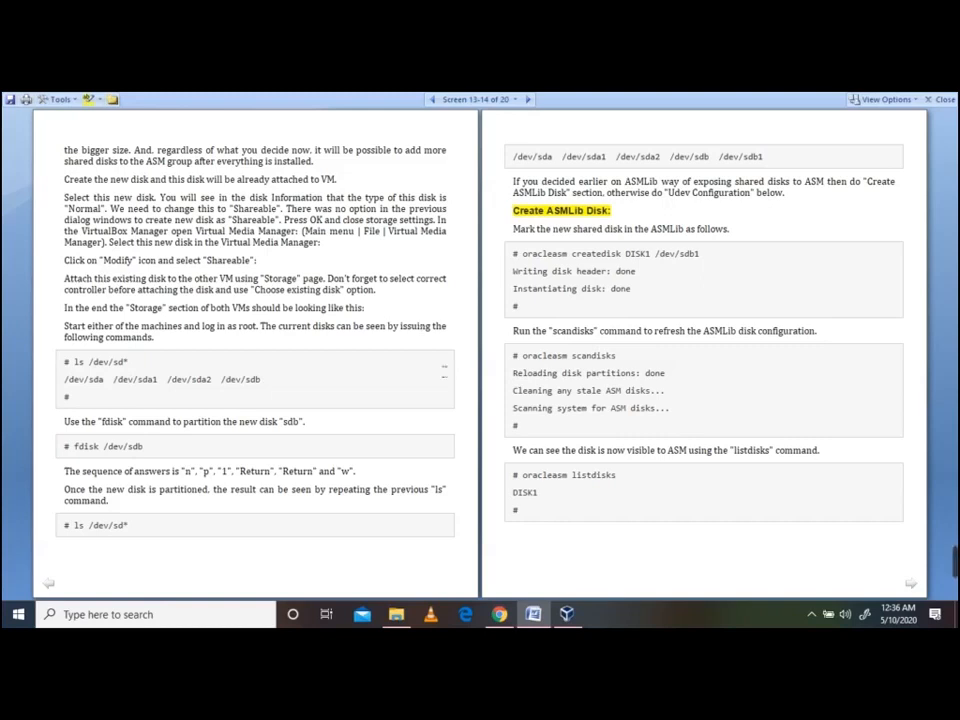
Review DATADisk1.vhd's Normal (VHD) details and the SATA add-disk options, keeping the disk attached
left_click(566, 613)
left_click(417, 321)
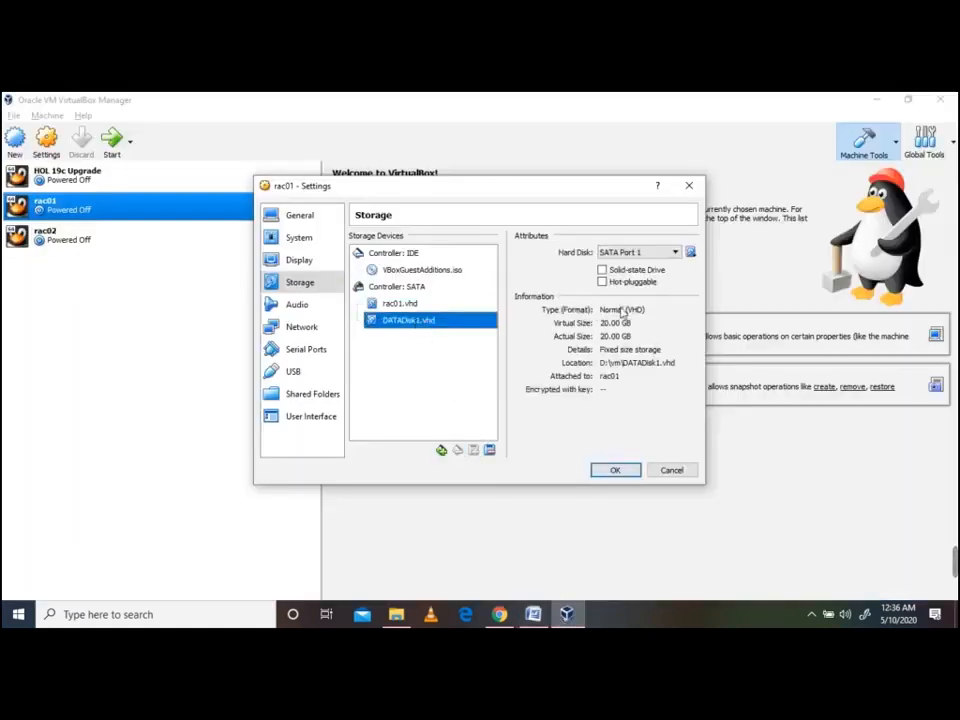
triple_click(622, 309)
right_click(622, 311)
left_click(611, 313)
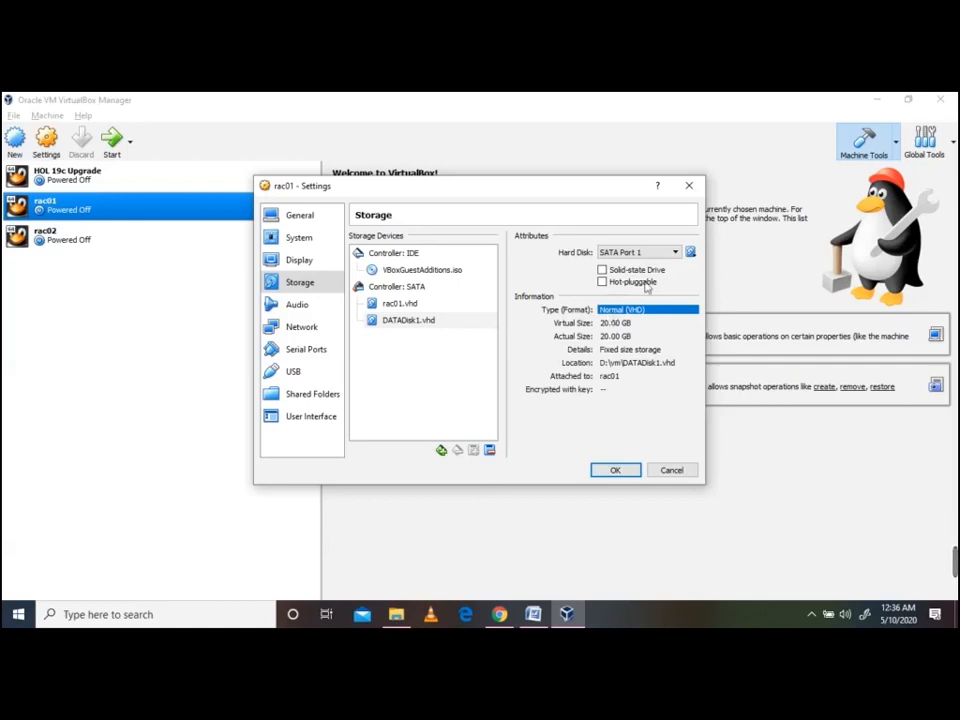
left_click(690, 253)
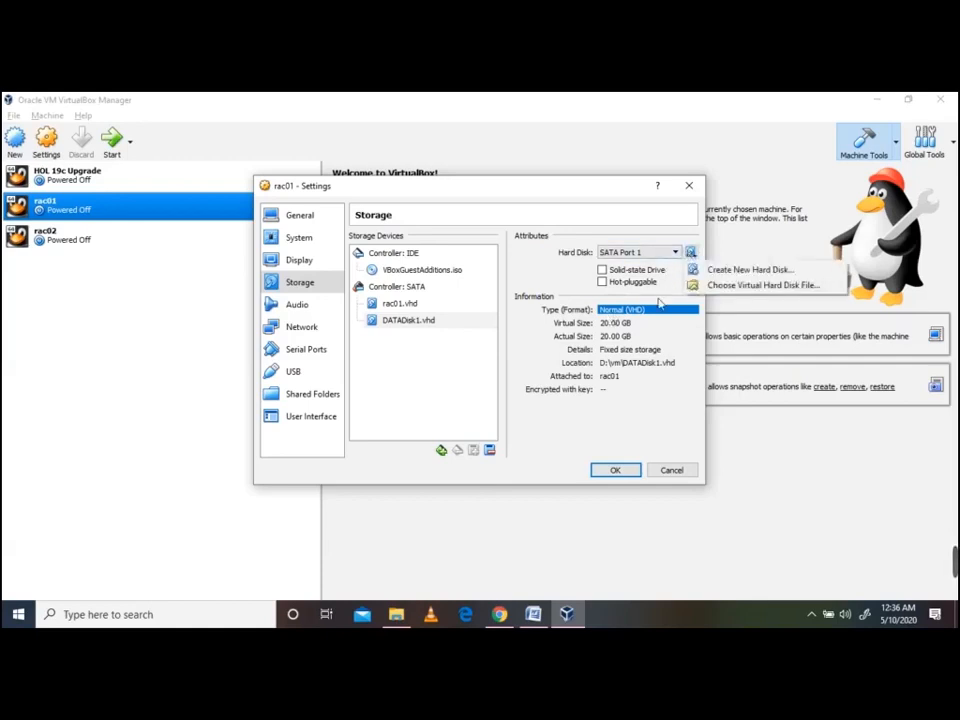
left_click(638, 345)
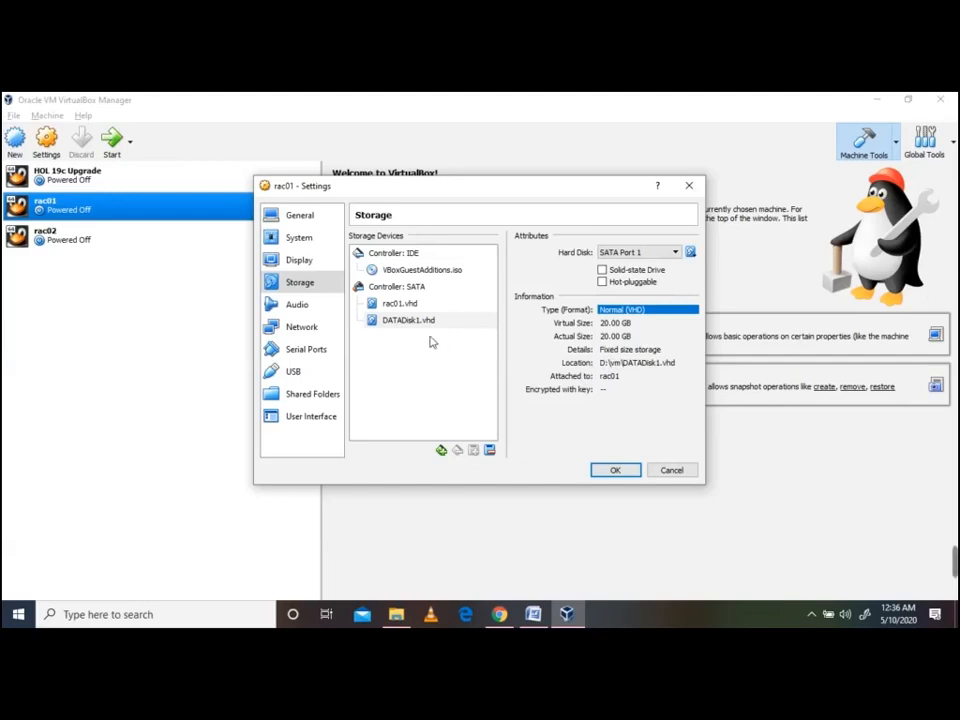
left_click(306, 284)
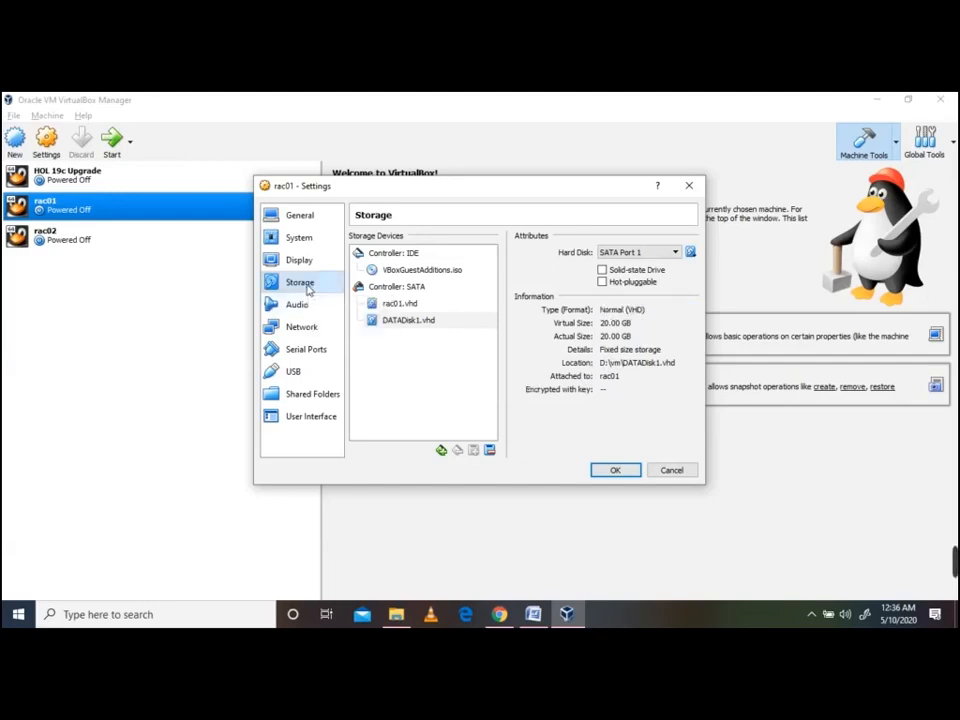
left_click(378, 320)
right_click(377, 322)
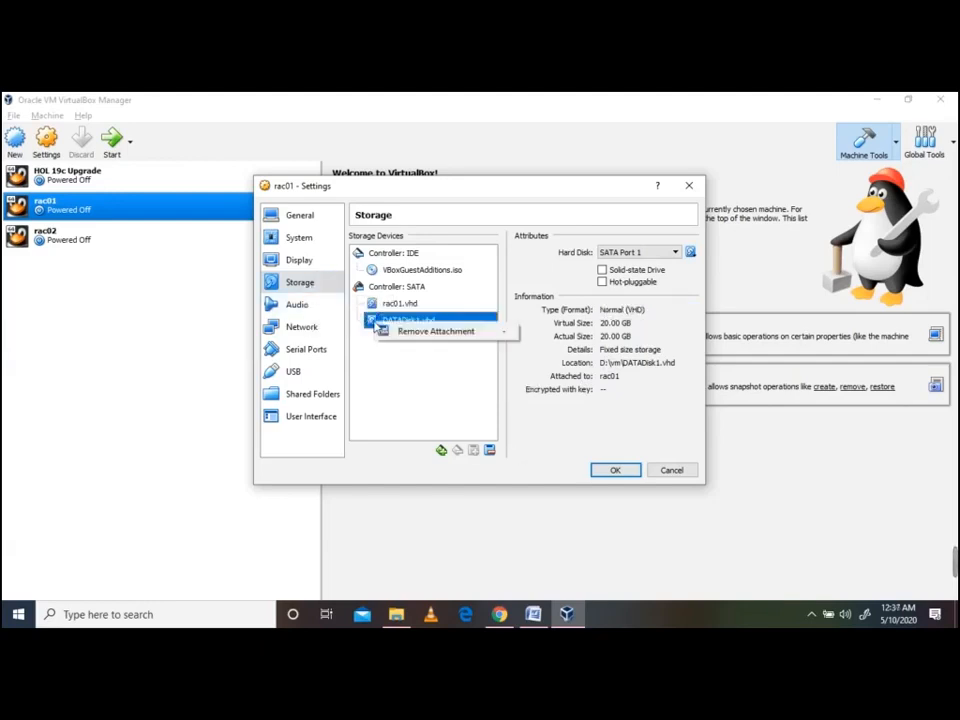
left_click(634, 328)
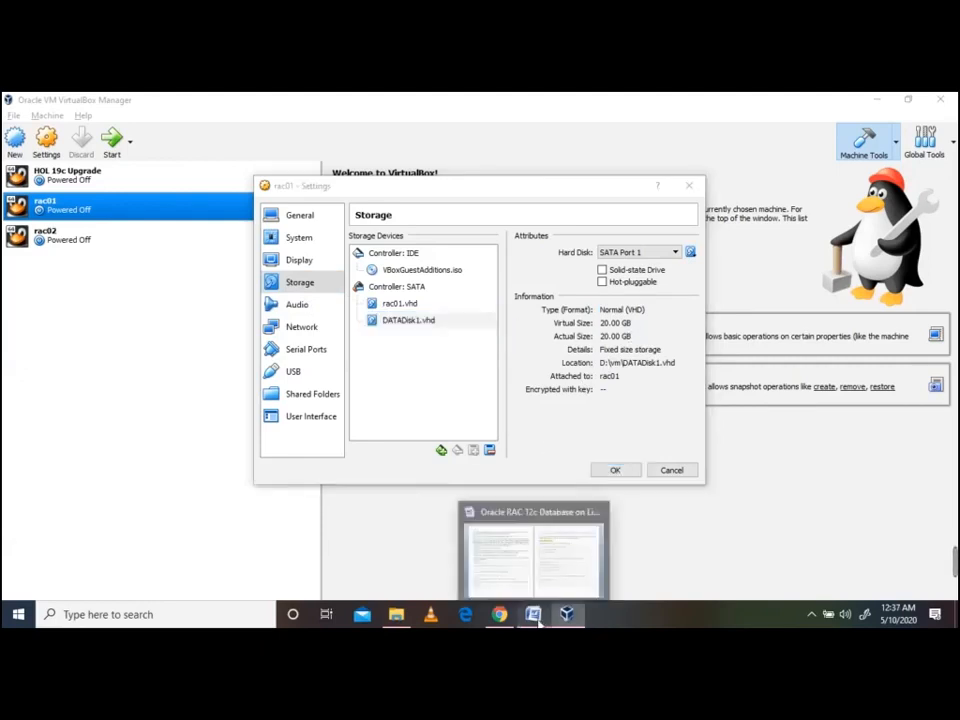
Consult the guide, then save rac01's storage settings with OK
left_click(535, 560)
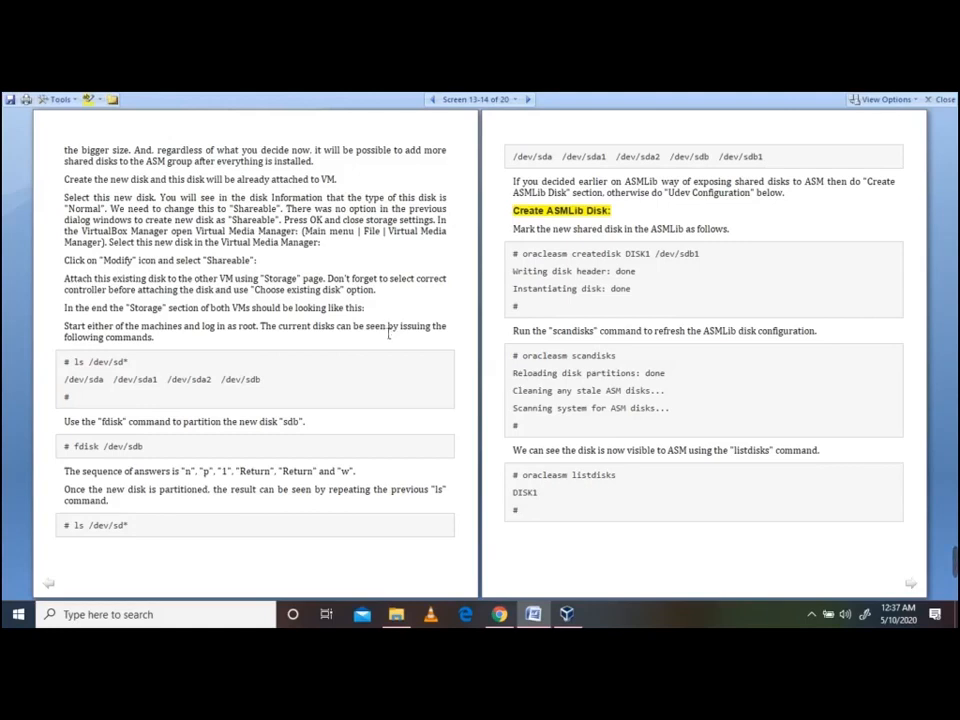
left_click(566, 614)
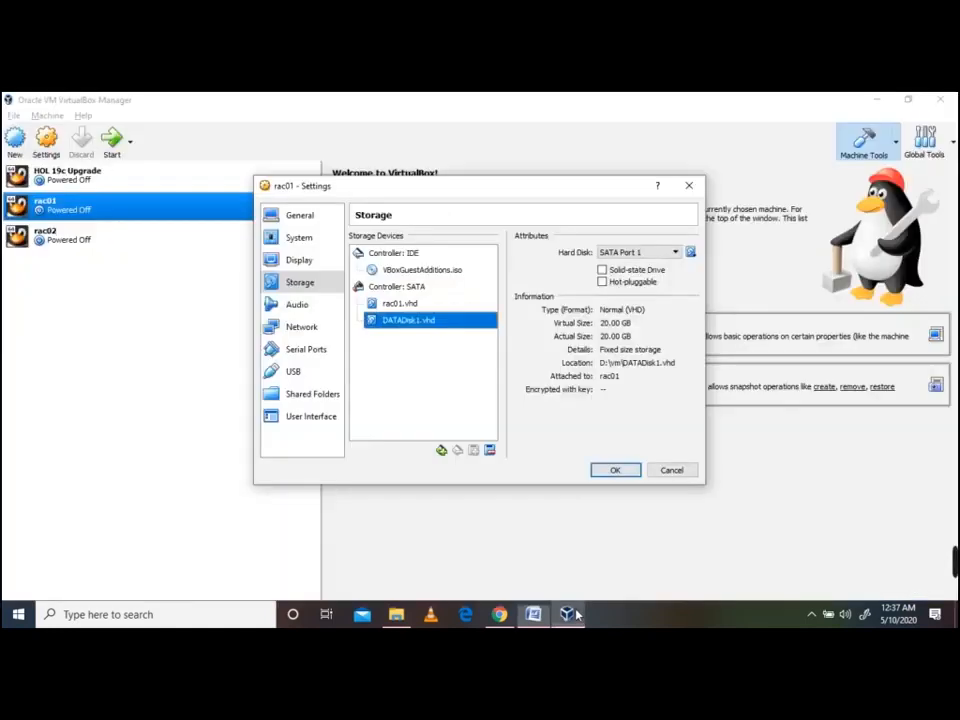
left_click(613, 469)
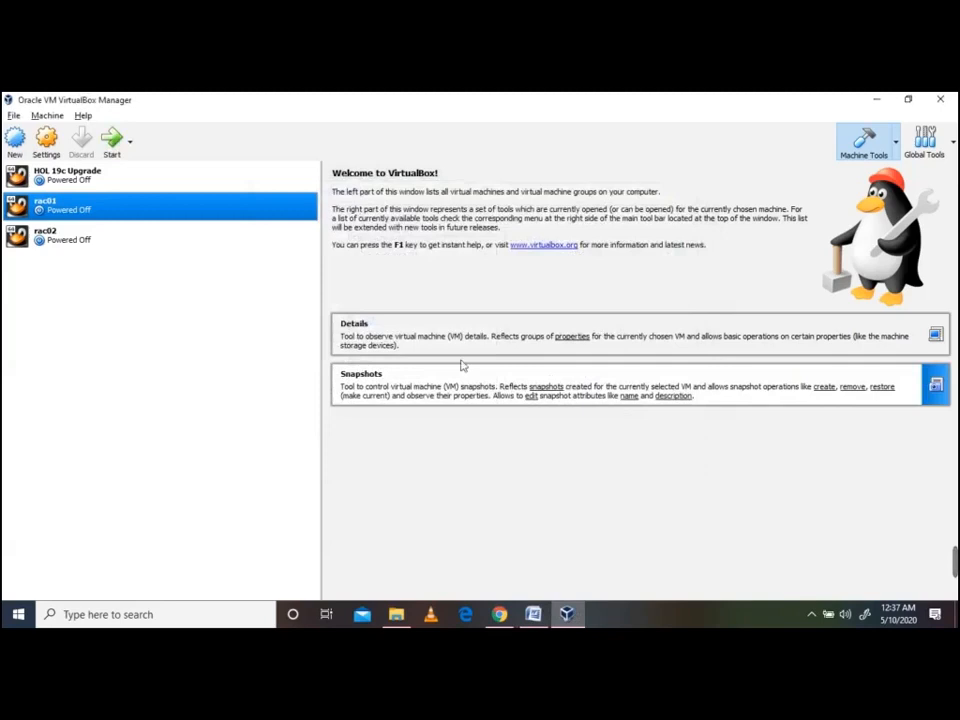
Open the Virtual Media Manager and display DATADisk1.vhd's properties
left_click(12, 116)
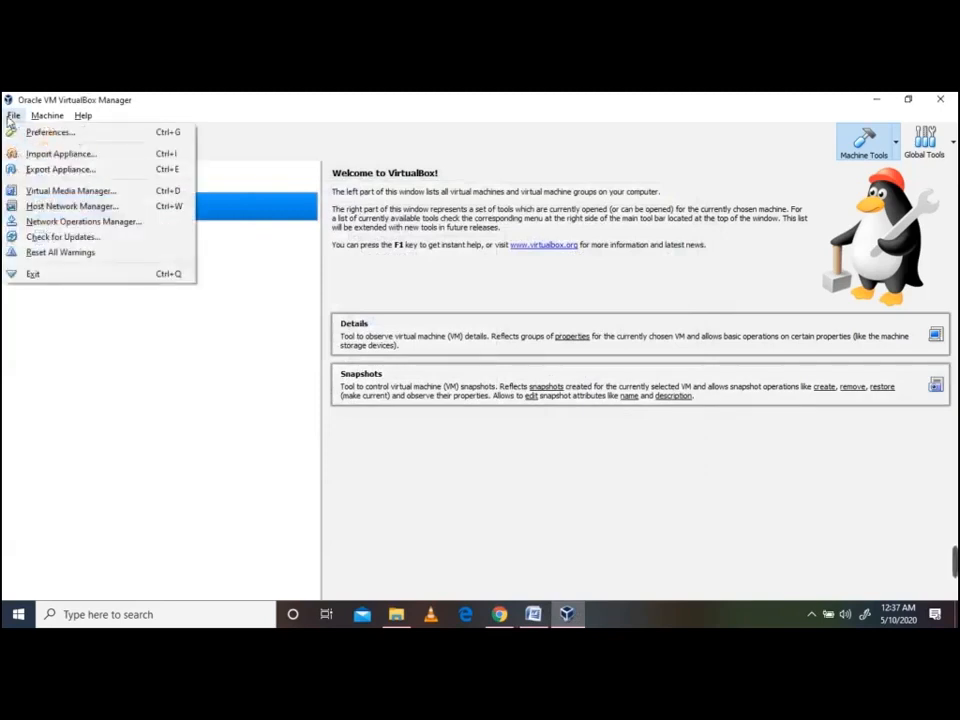
left_click(100, 190)
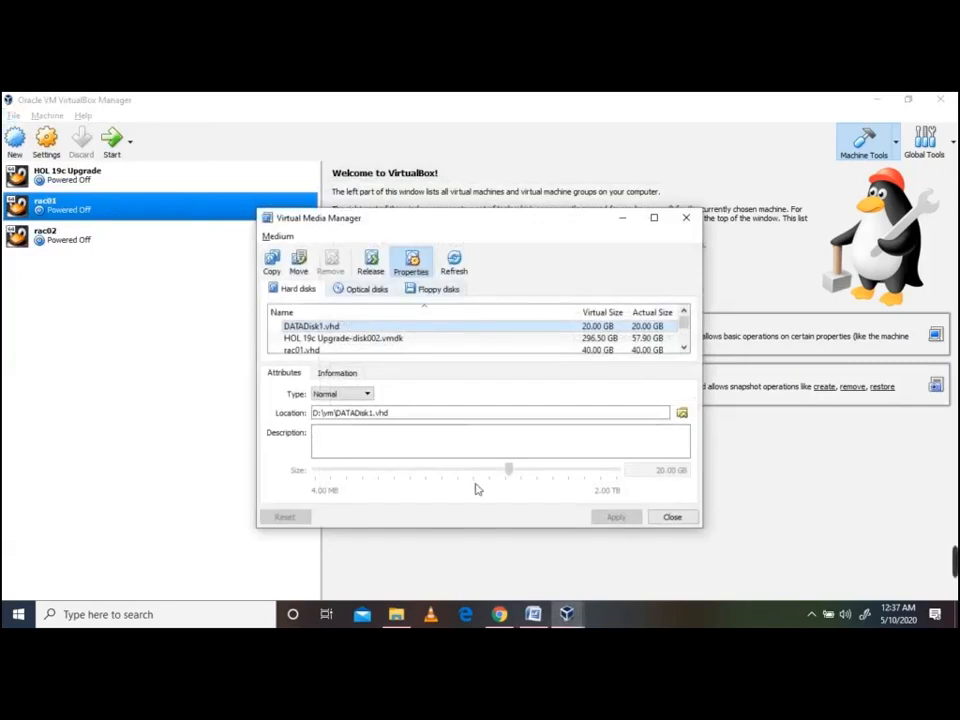
right_click(317, 334)
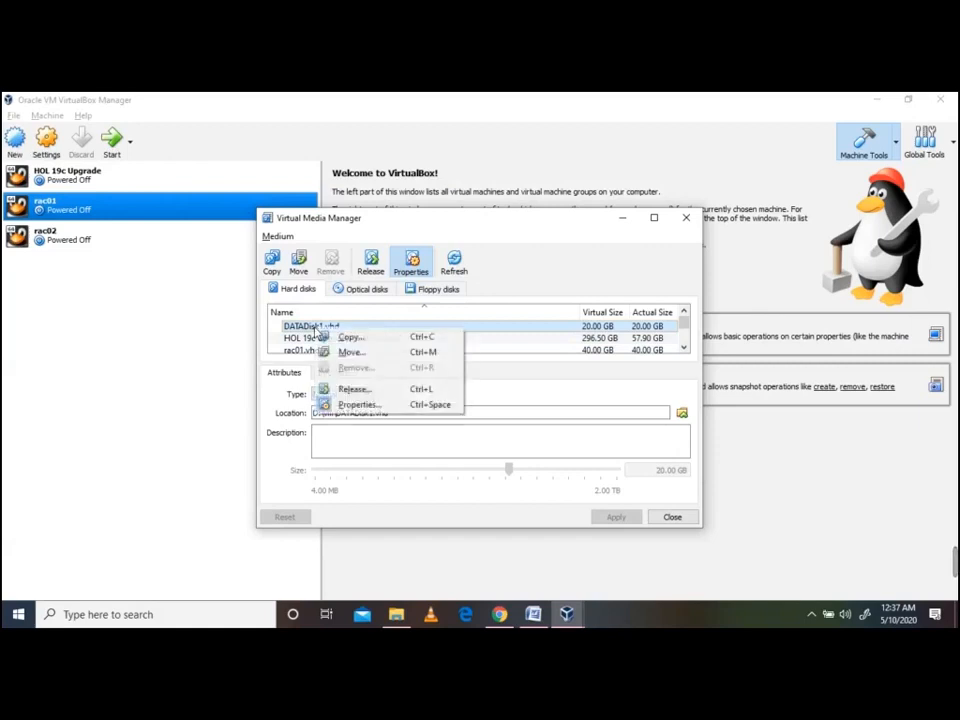
left_click(359, 404)
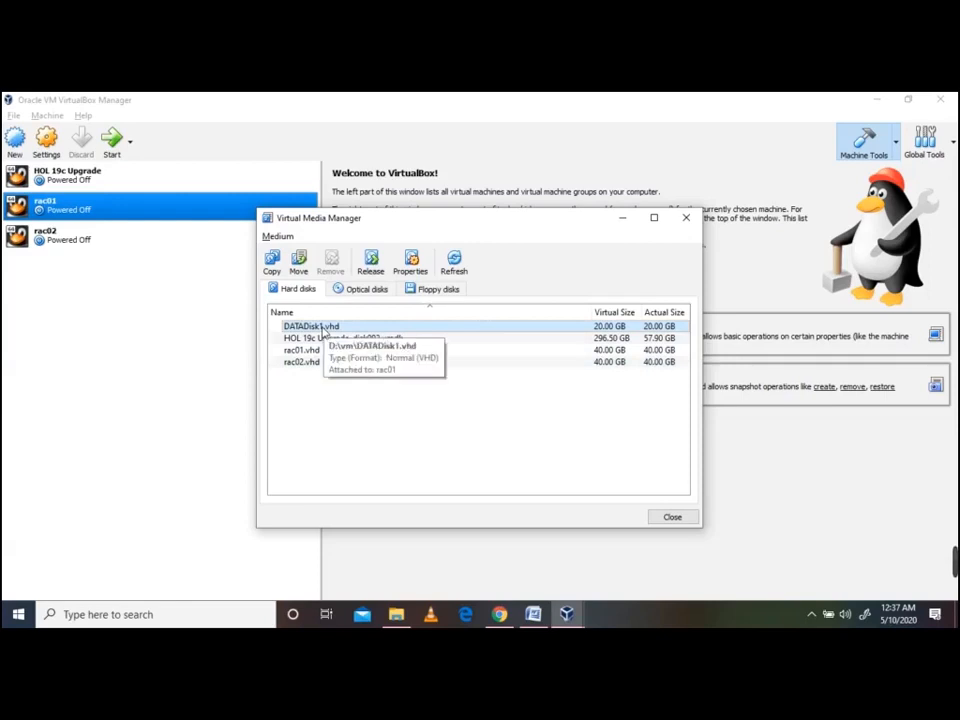
right_click(323, 329)
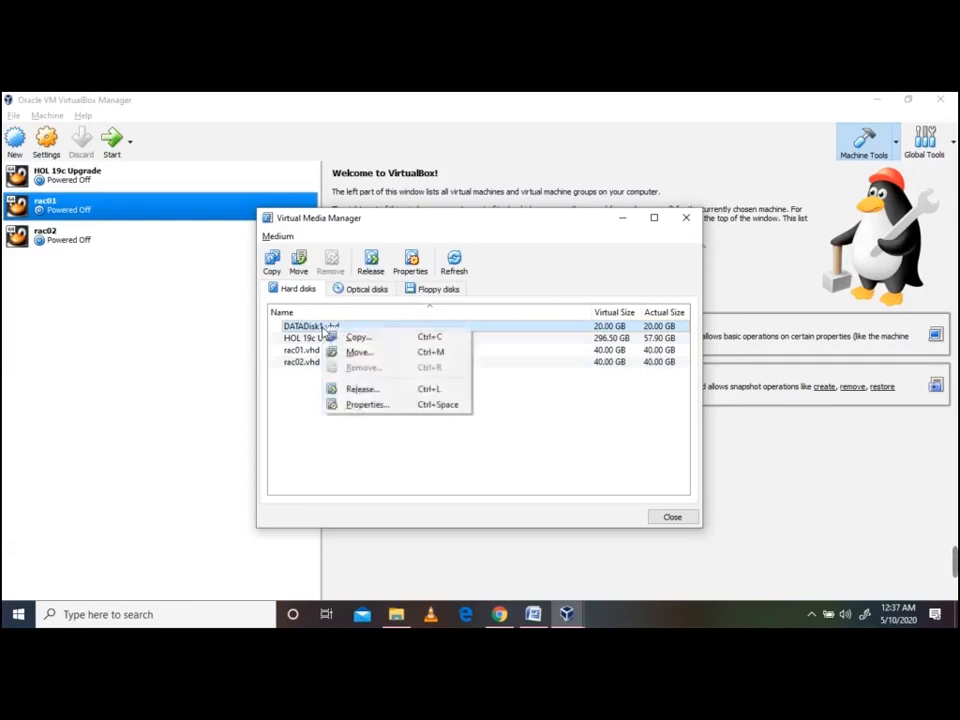
left_click(370, 404)
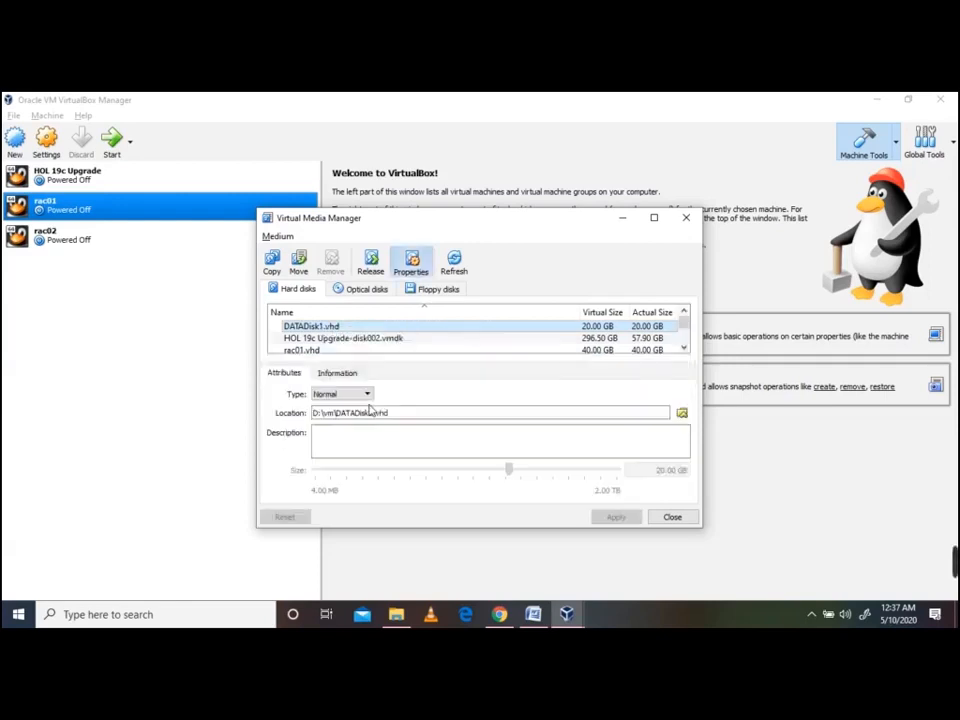
left_click(333, 377)
left_click(290, 373)
left_click(334, 375)
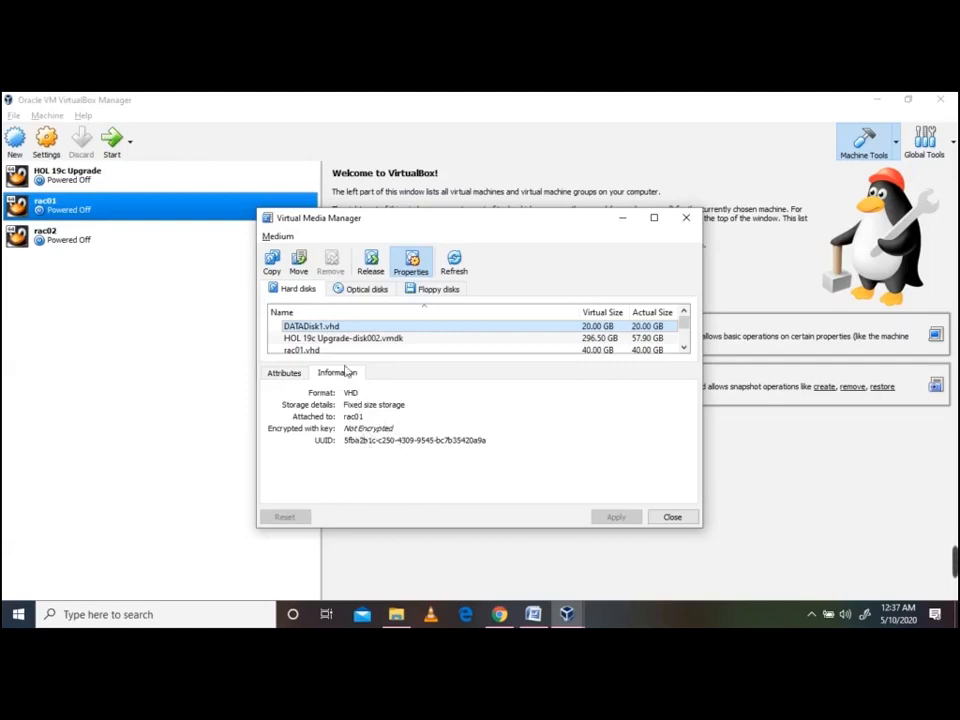
left_click(290, 373)
Change DATADisk1.vhd's type to Shareable, apply it, and bring up rac02's settings
left_click(340, 395)
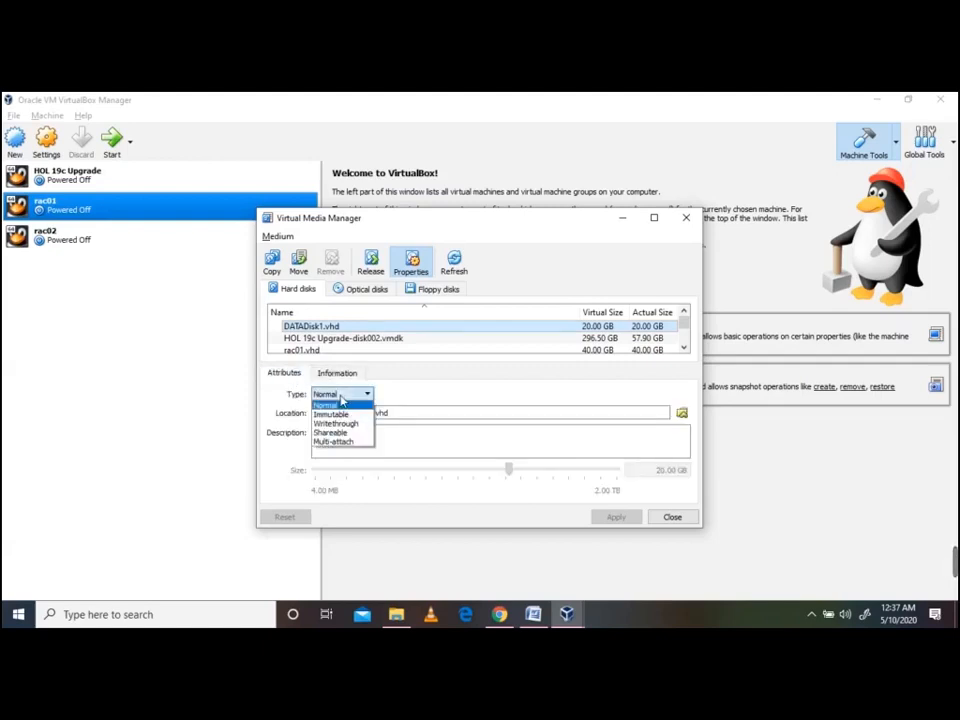
left_click(352, 434)
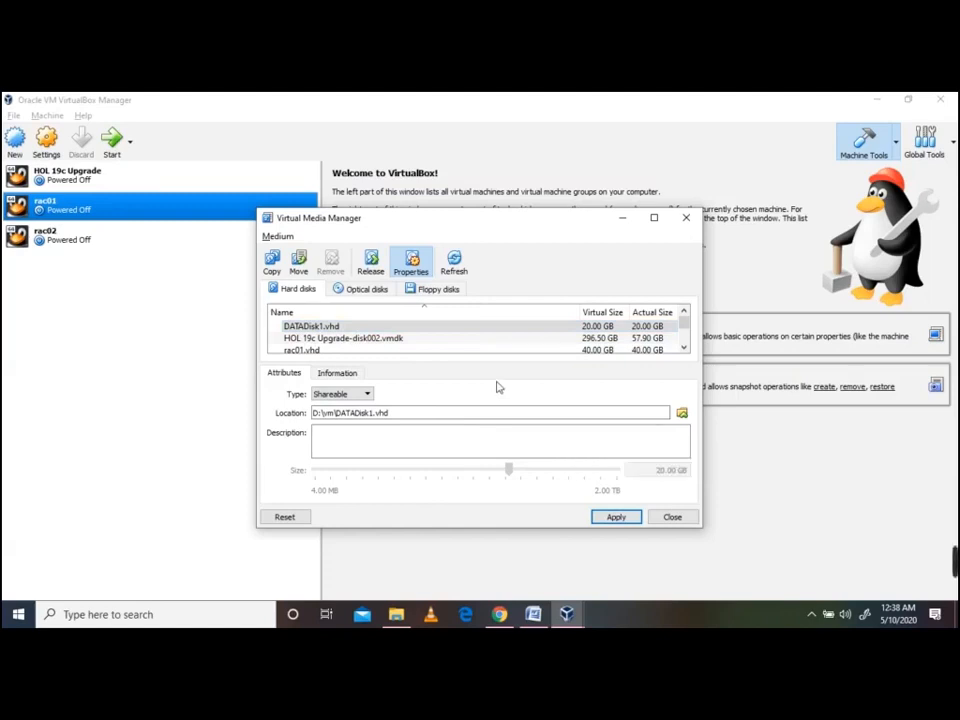
left_click(615, 517)
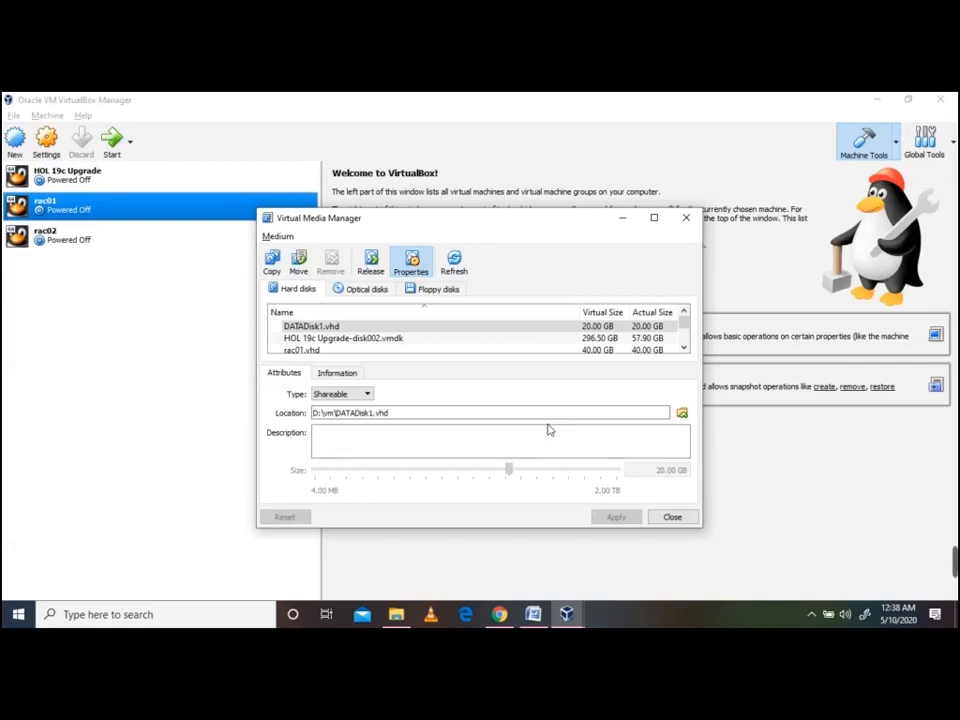
left_click(672, 517)
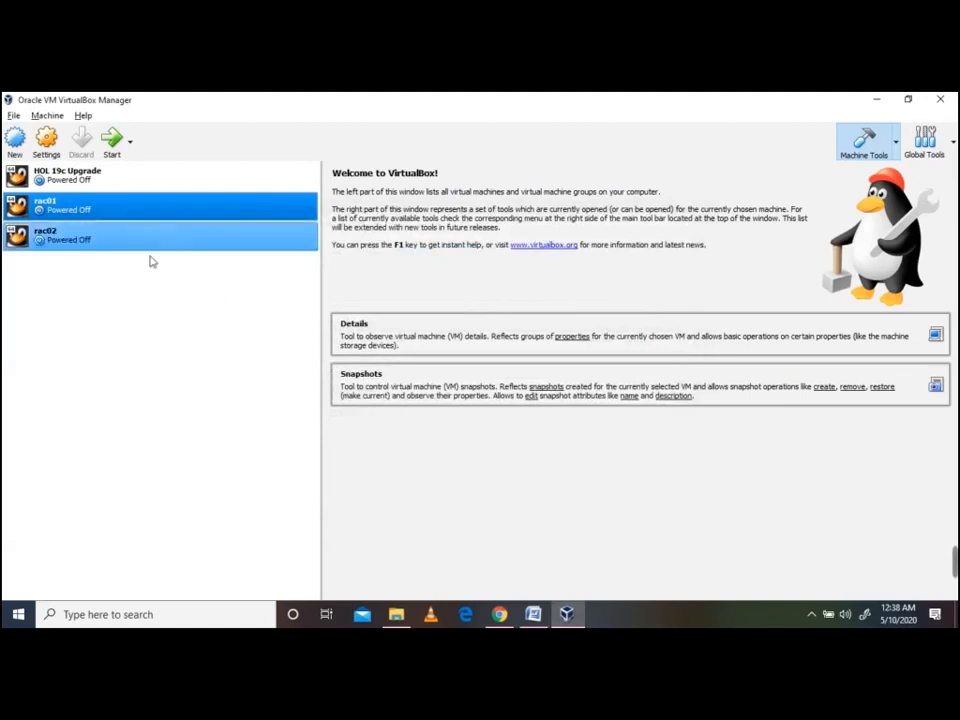
left_click(66, 241)
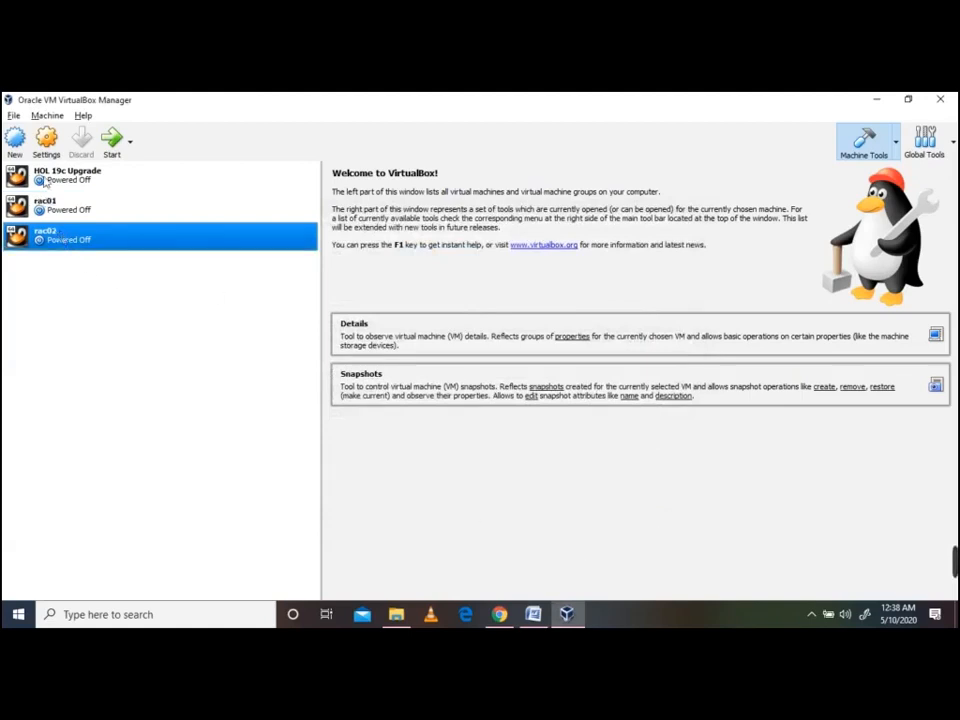
left_click(46, 140)
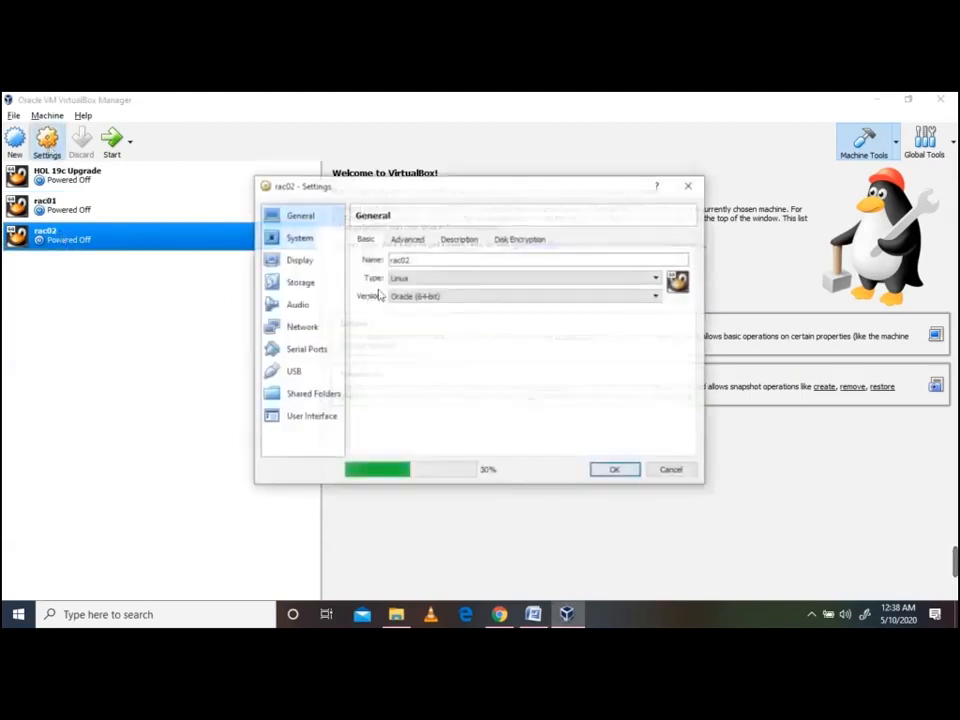
In rac02's storage settings, add an existing hard disk to the SATA controller
left_click(303, 284)
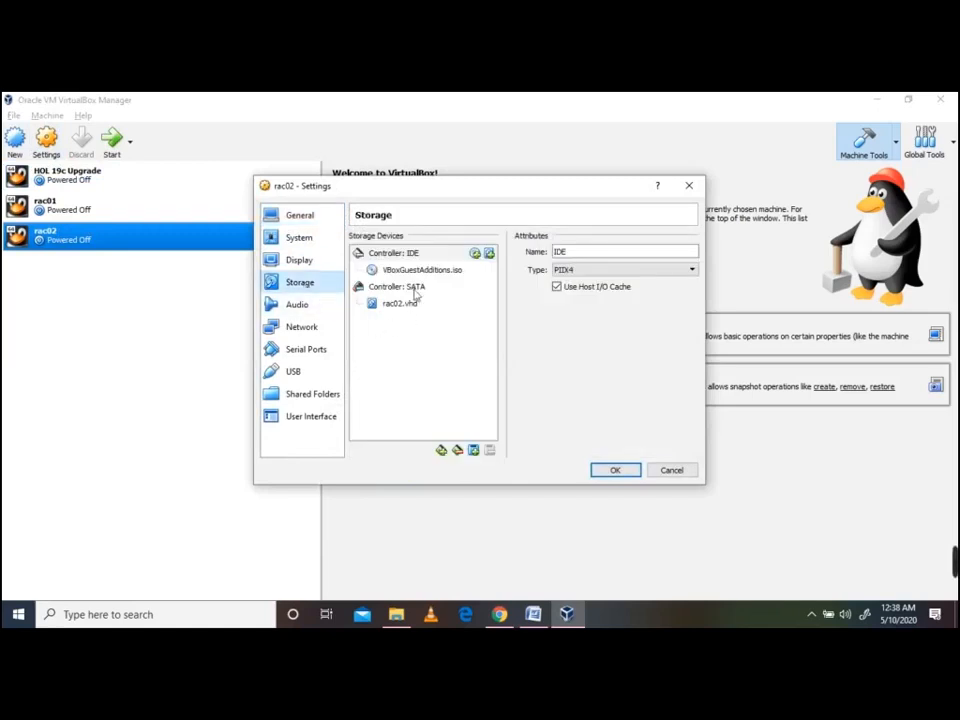
left_click(414, 287)
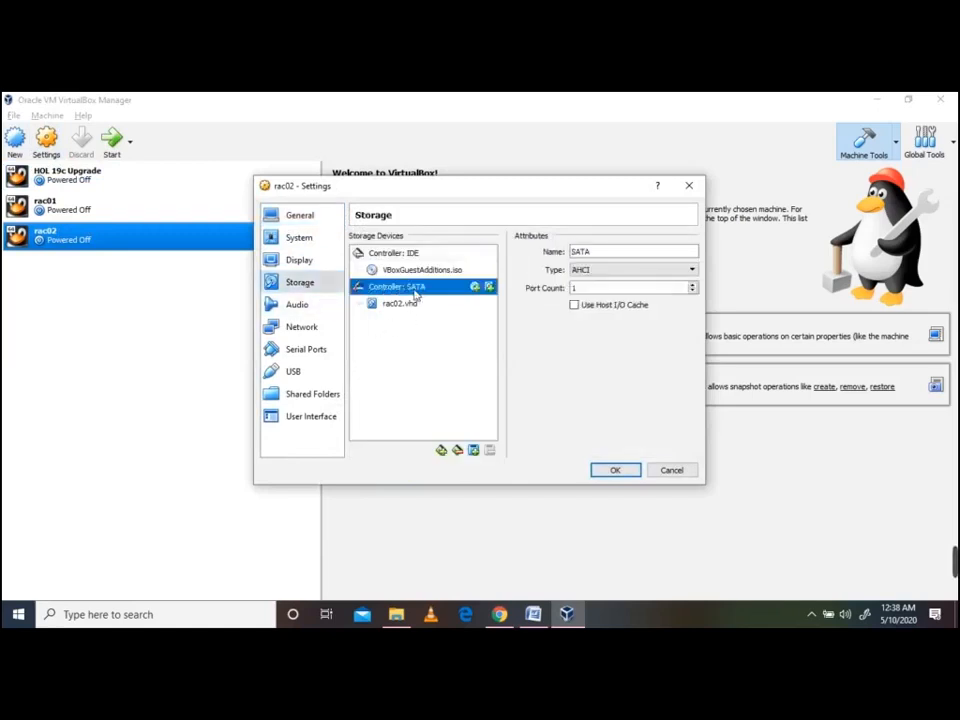
left_click(489, 288)
left_click(511, 389)
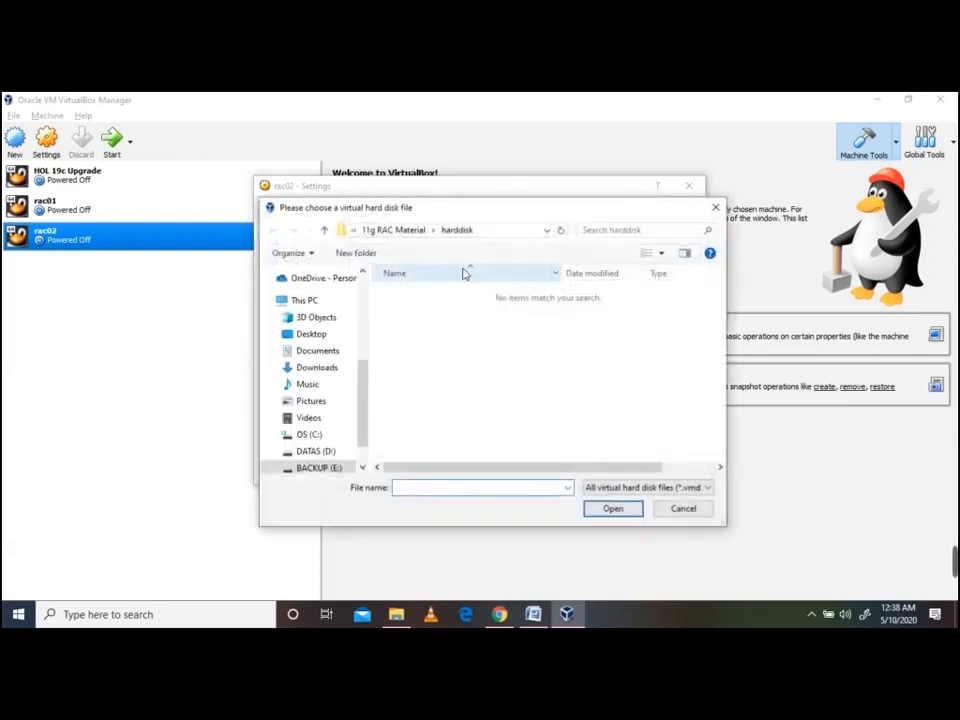
Pick D:\vm\DATADisk1.vhd as the attached disk and save rac02's settings
left_click_drag(364, 422, 364, 443)
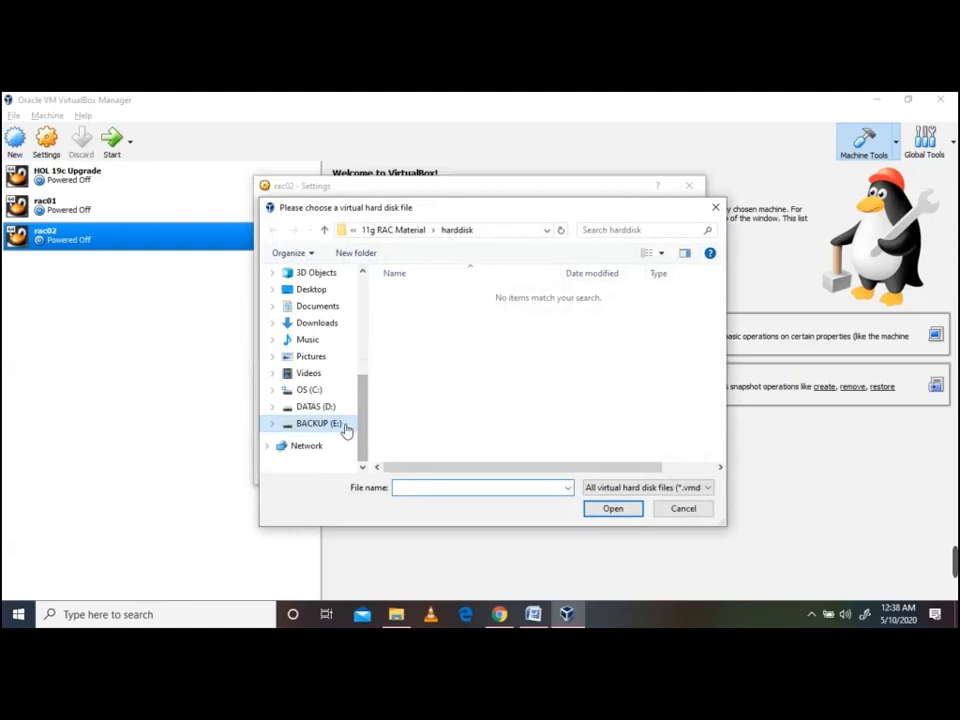
left_click(318, 423)
scroll(470, 410, "down", 3)
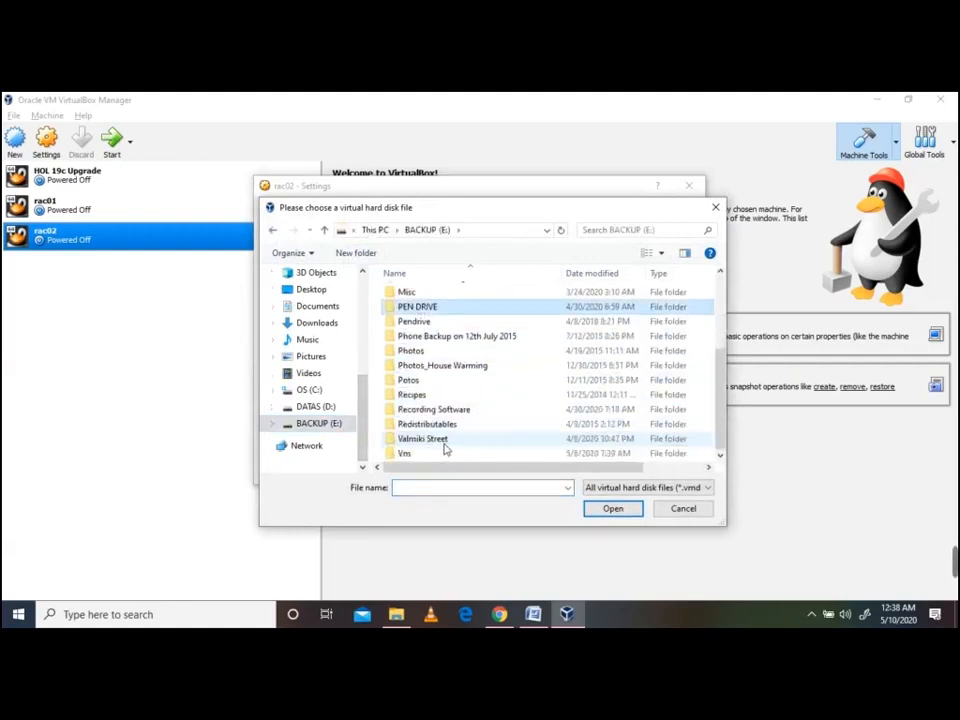
double_click(413, 454)
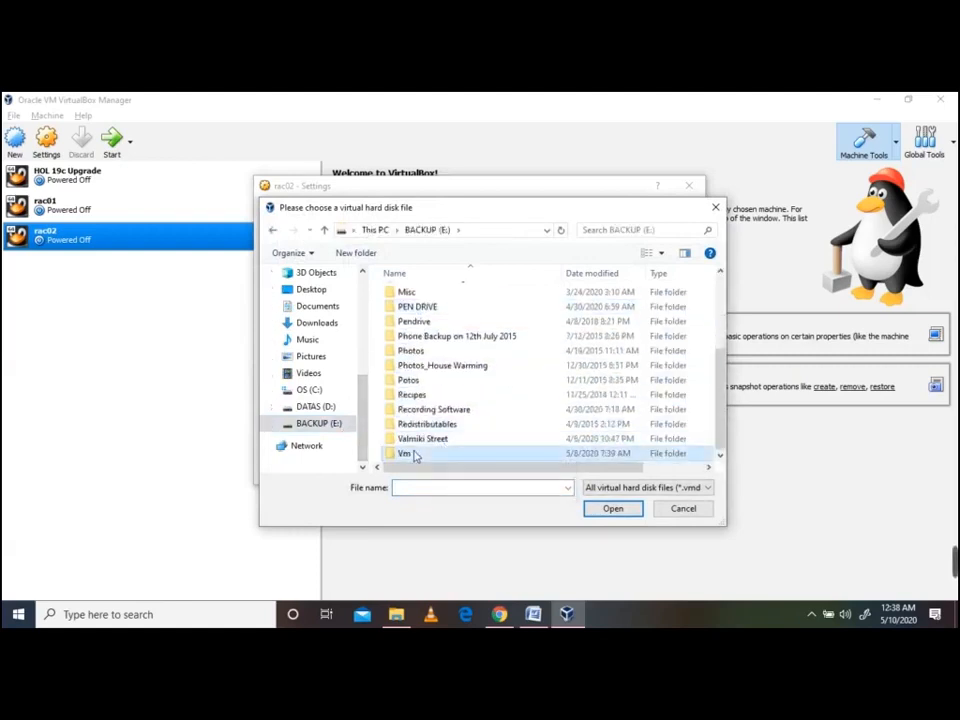
left_click(618, 495)
left_click(622, 584)
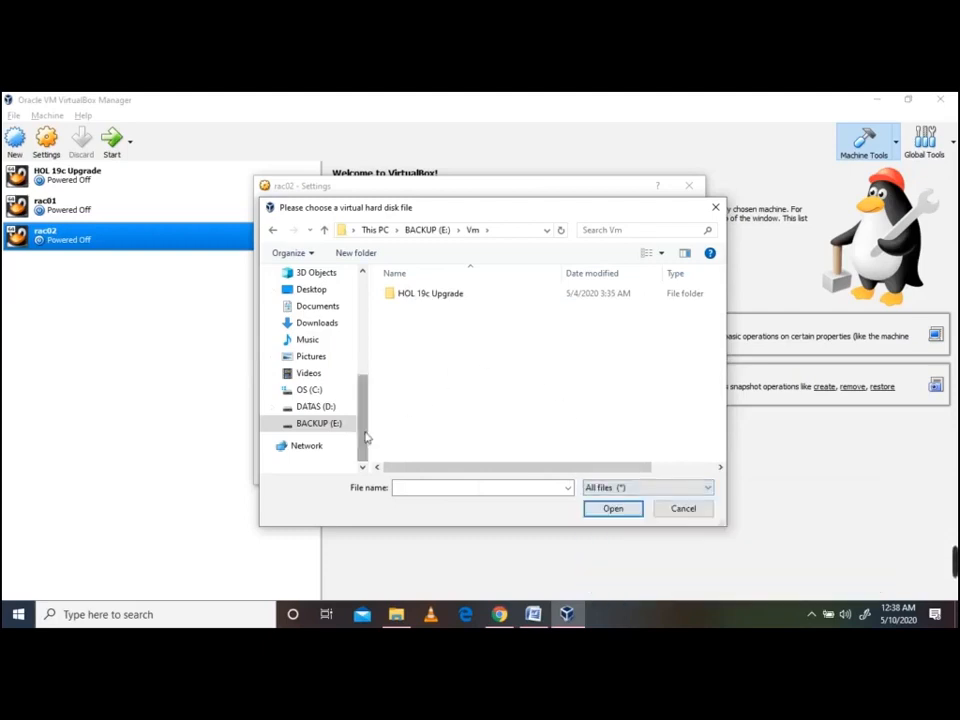
left_click(322, 406)
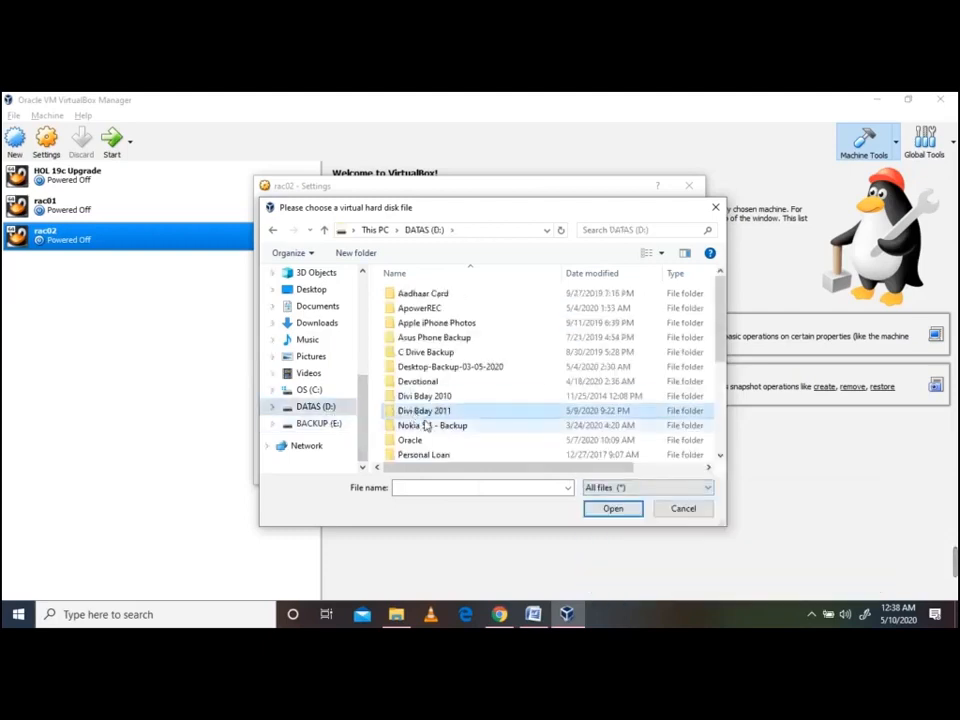
scroll(426, 425, "down", 5)
double_click(408, 379)
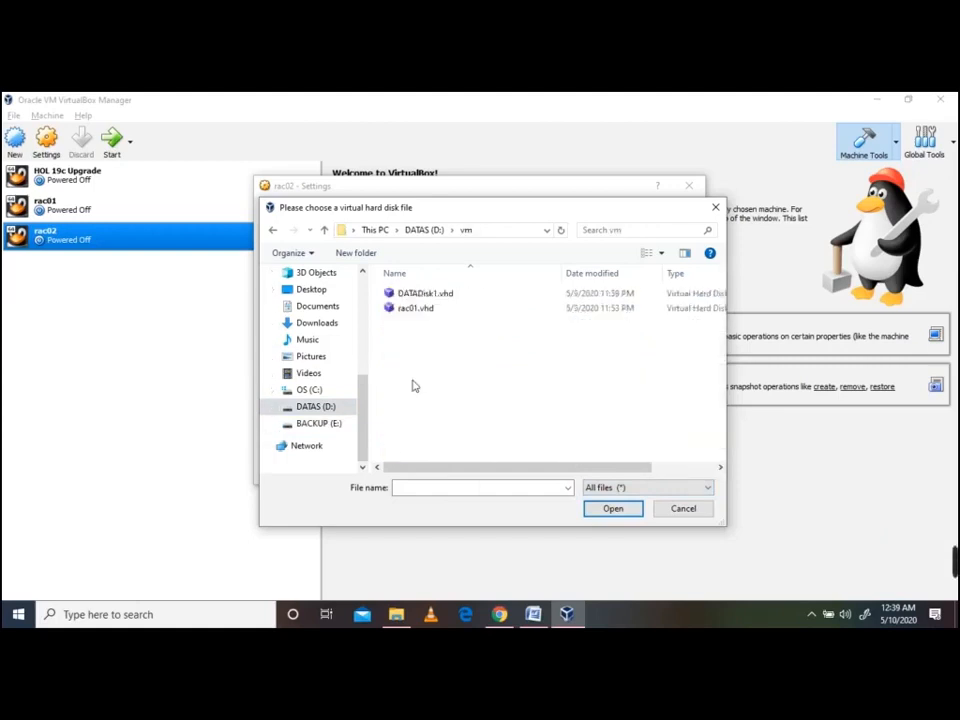
double_click(425, 294)
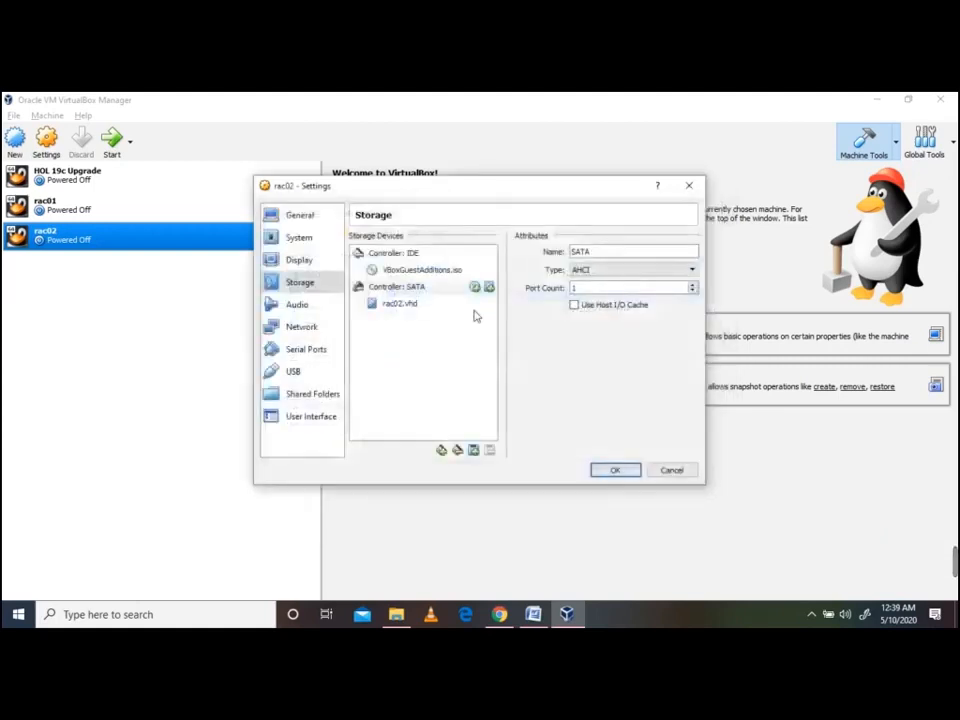
left_click(408, 320)
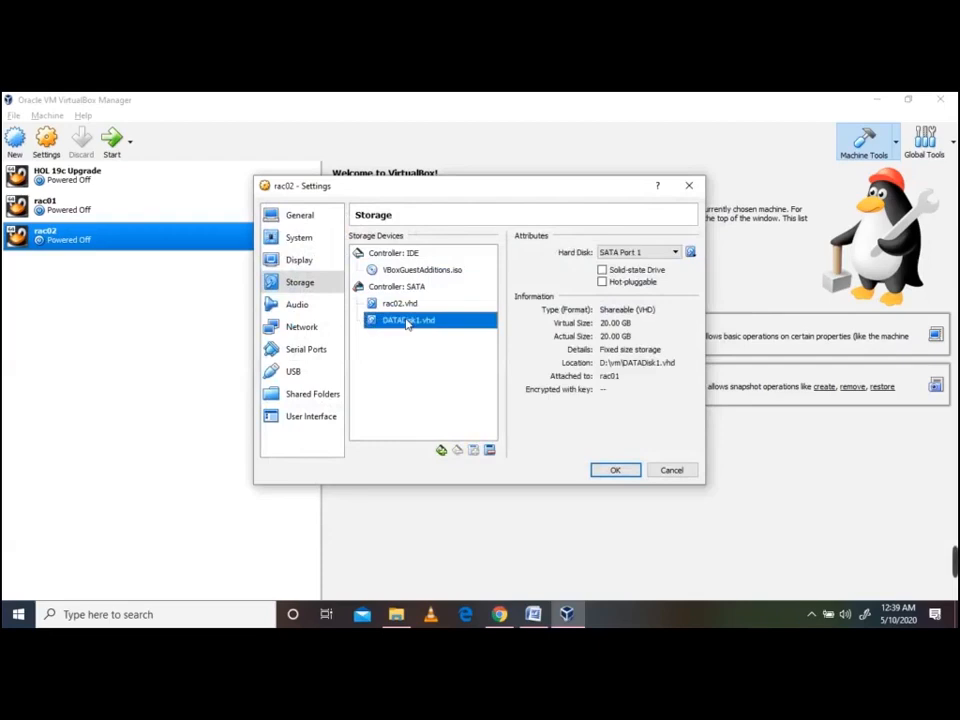
left_click(615, 471)
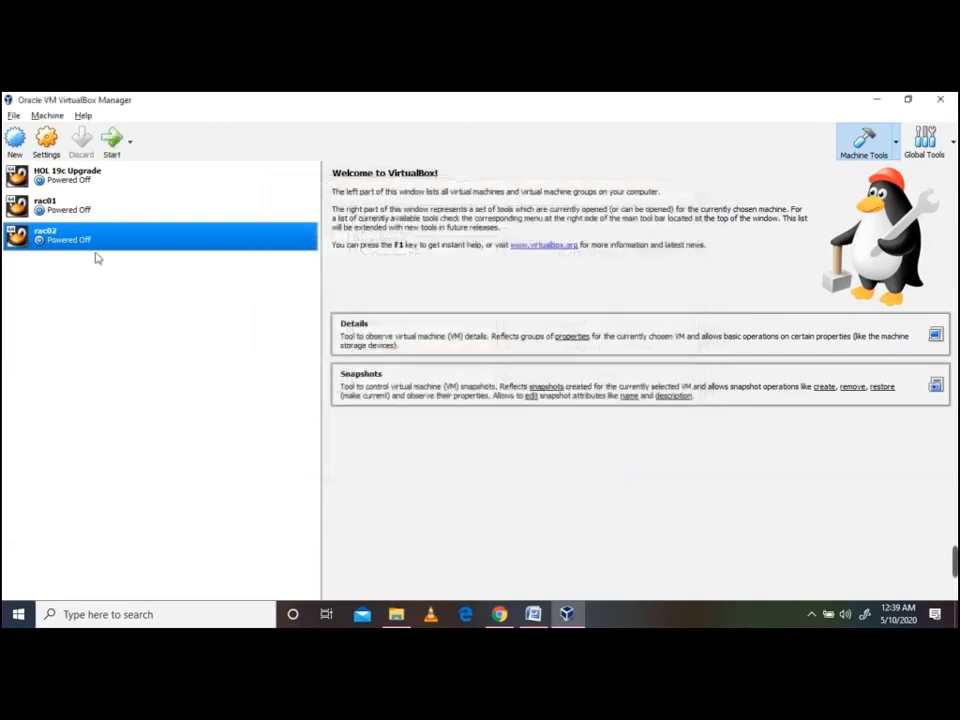
Confirm in the Virtual Media Manager that DATADisk1.vhd is Shareable
left_click(55, 213, "ctrl")
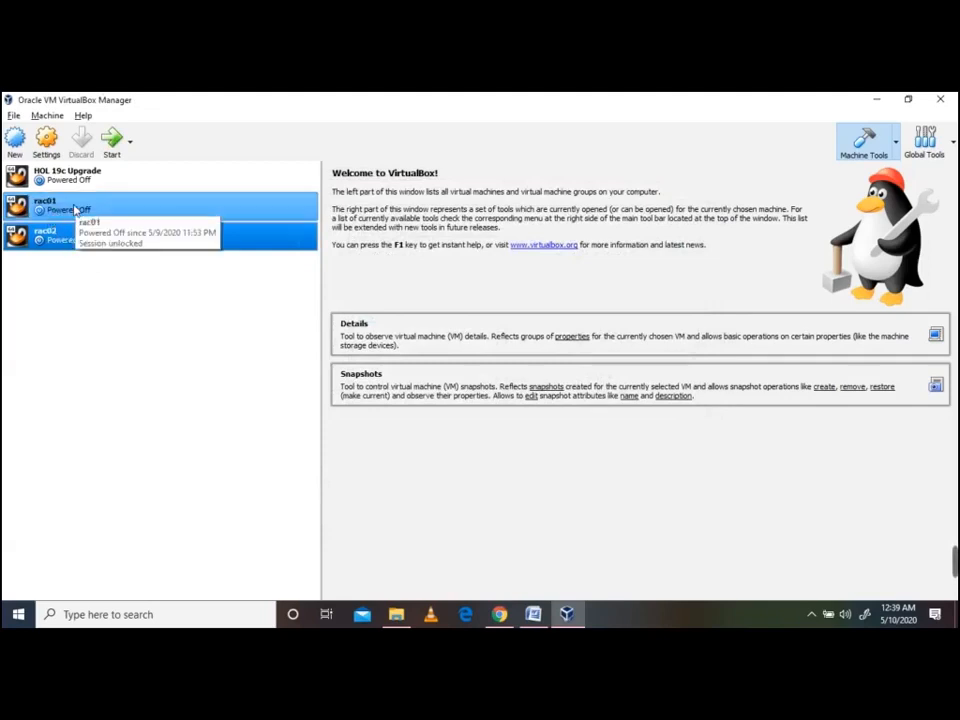
left_click(74, 207)
left_click(57, 244)
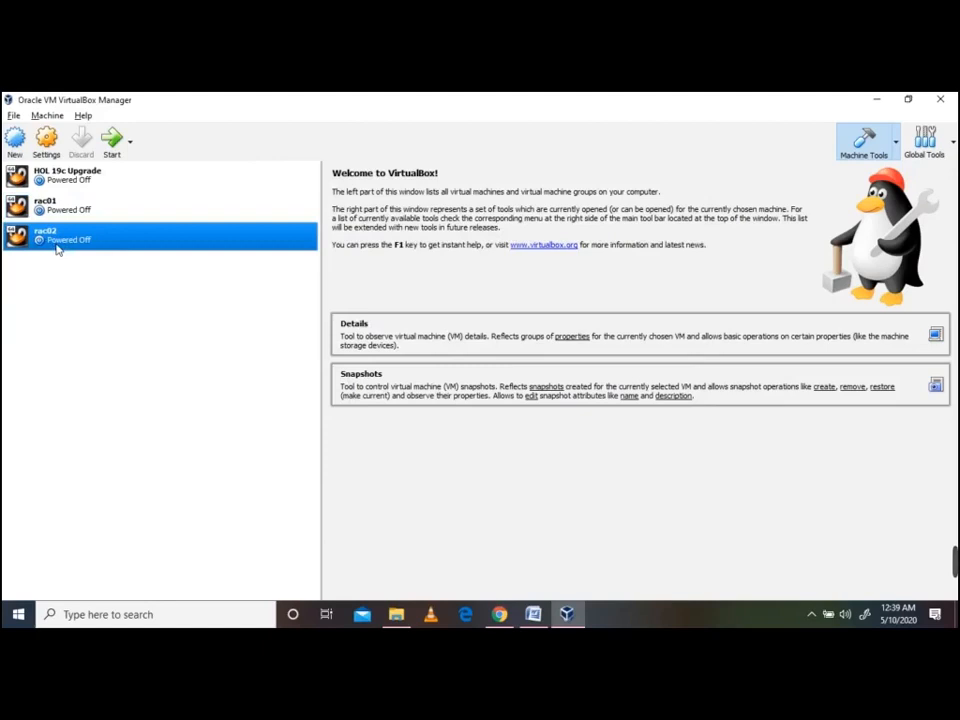
left_click(14, 116)
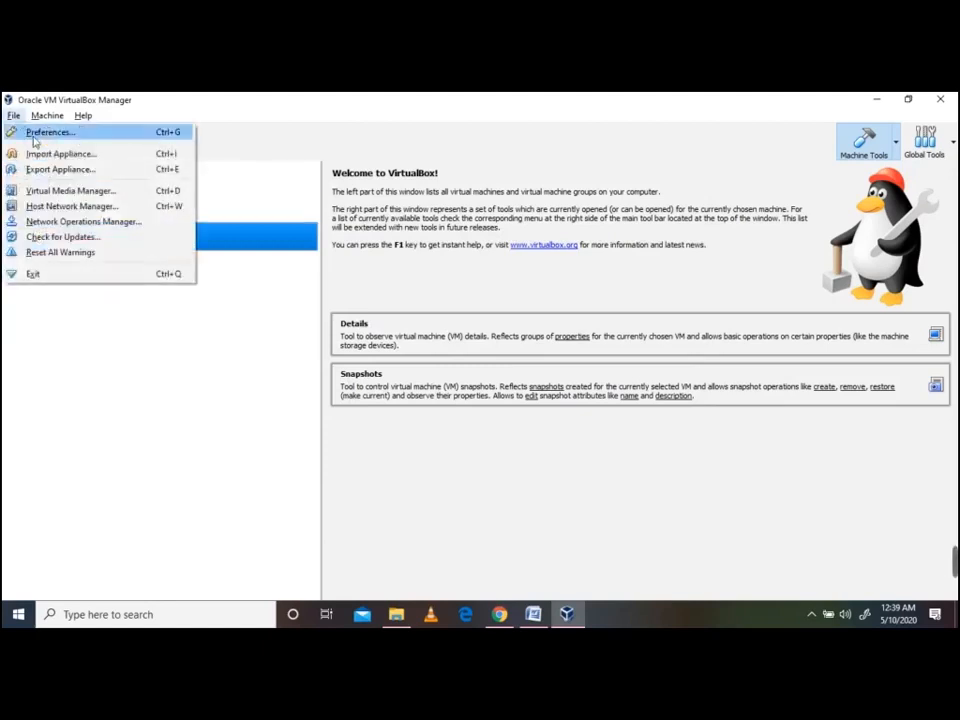
left_click(84, 194)
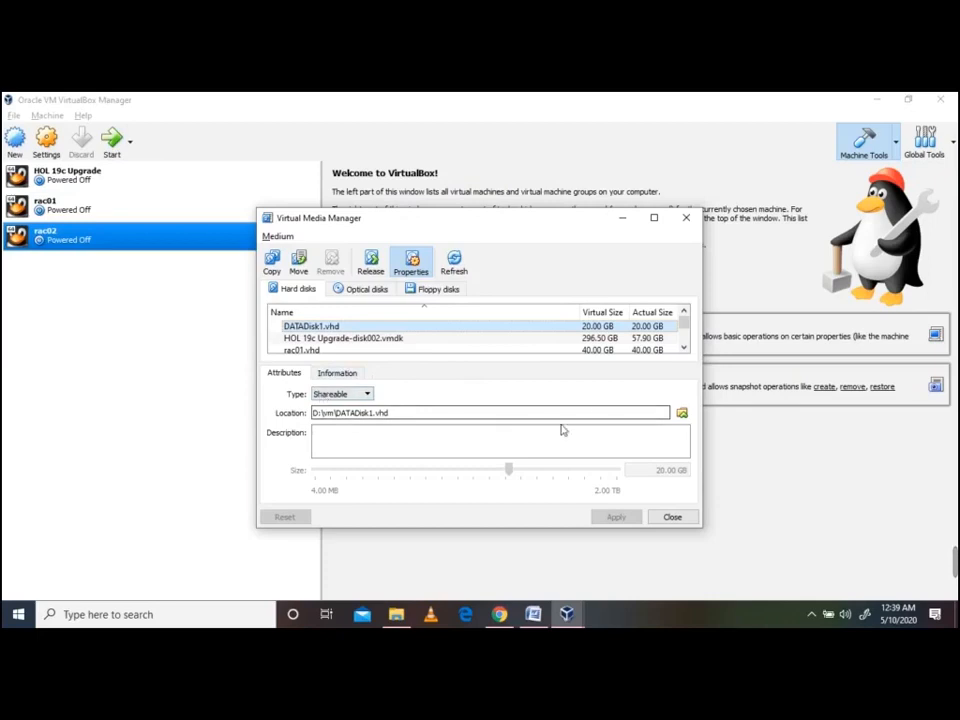
left_click(667, 517)
Select rac01 and bring the Oracle RAC guide forward
left_click(76, 209)
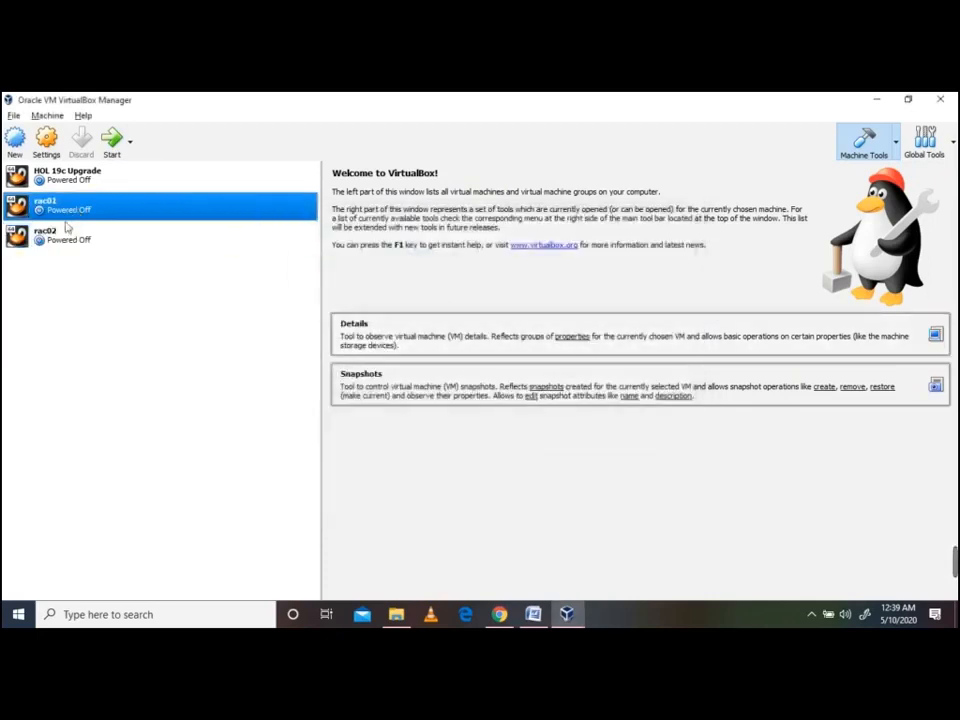
left_click(70, 240)
left_click(74, 212)
left_click(73, 236)
left_click(84, 214)
left_click(73, 244)
left_click(74, 216)
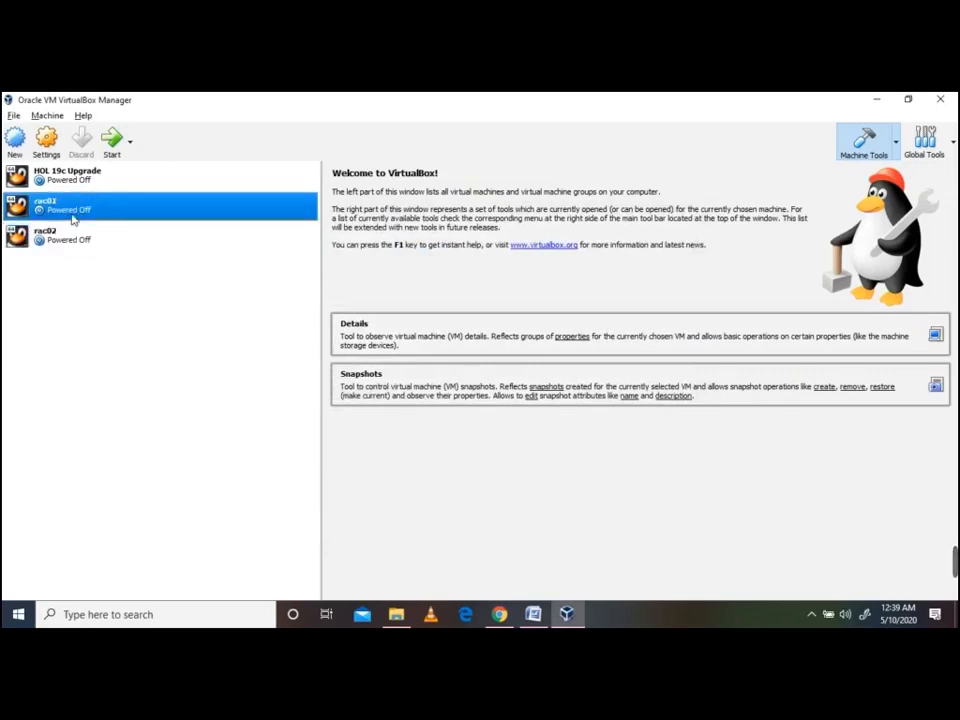
left_click(535, 619)
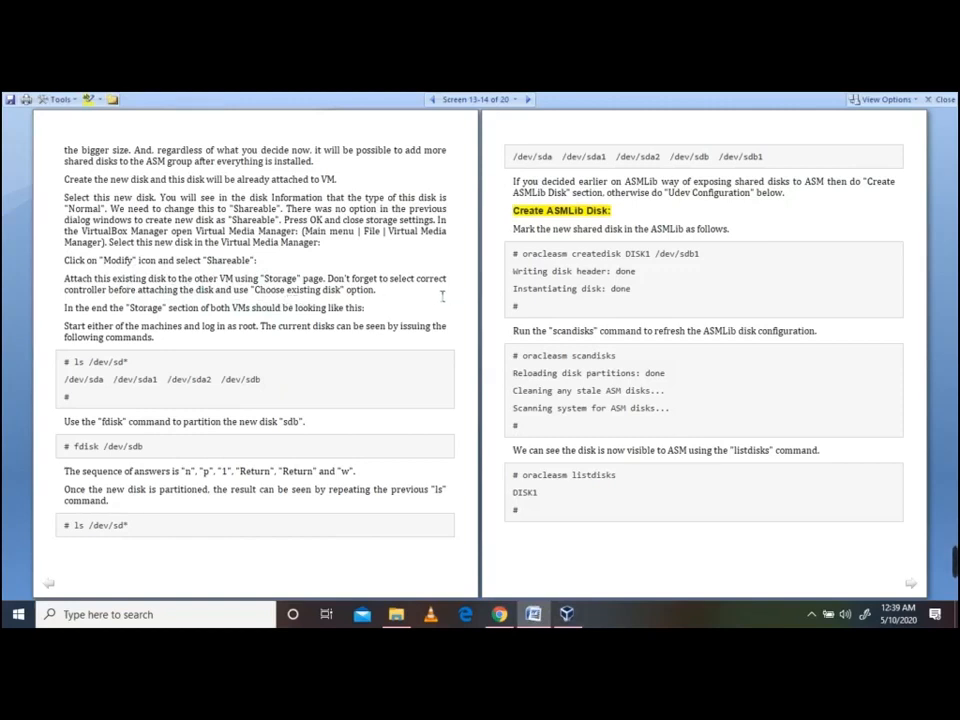
Highlight the 'Click on Modify…' paragraph in the guide, then return to VirtualBox Manager
left_click_drag(170, 341, 64, 258)
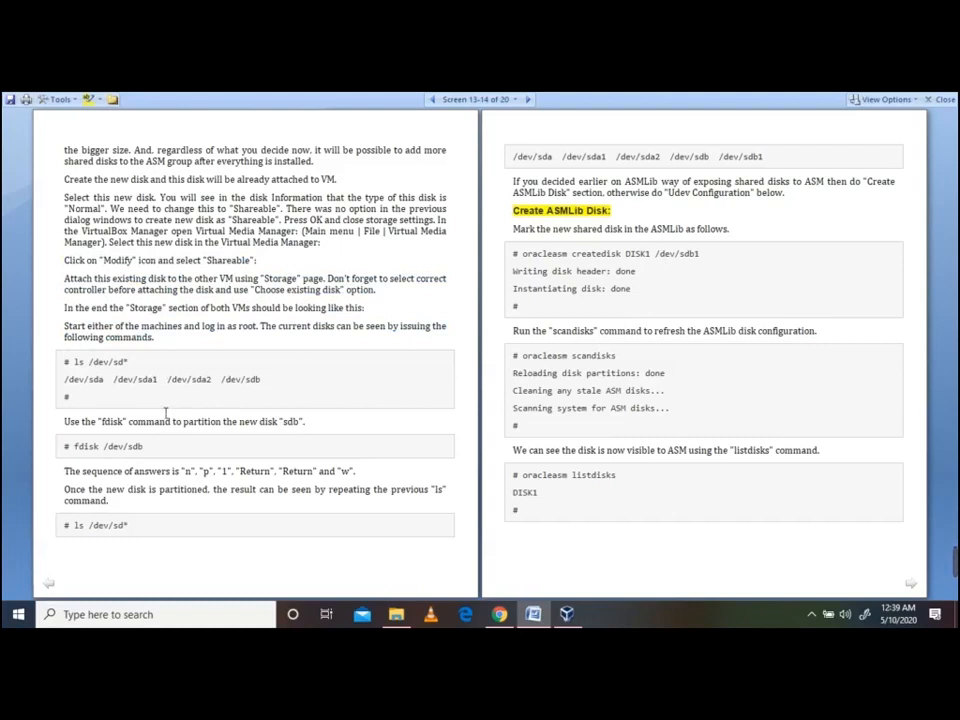
left_click(567, 612)
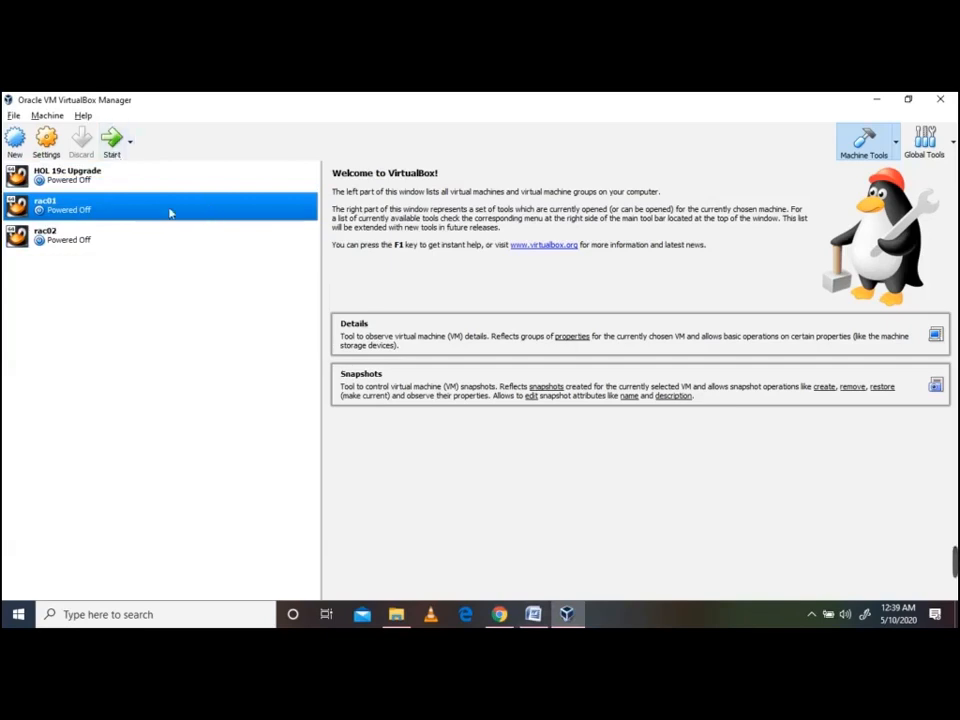
Start rac01 and accept its full-screen switch notice
left_click(113, 147)
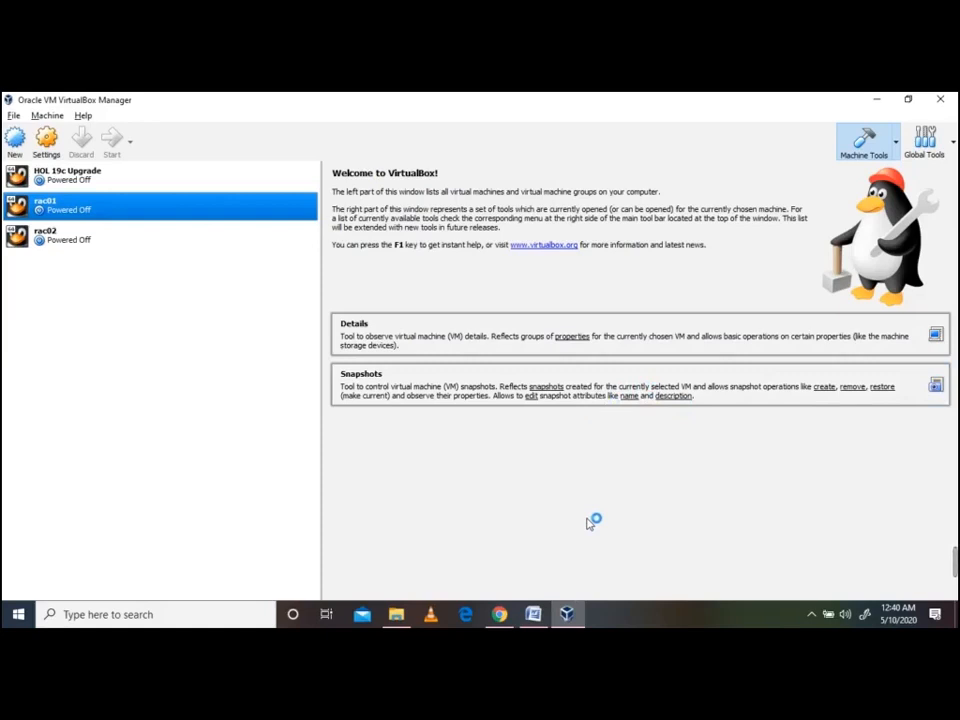
left_click(574, 614)
left_click(574, 614)
mouse_move(568, 615)
left_click(622, 583)
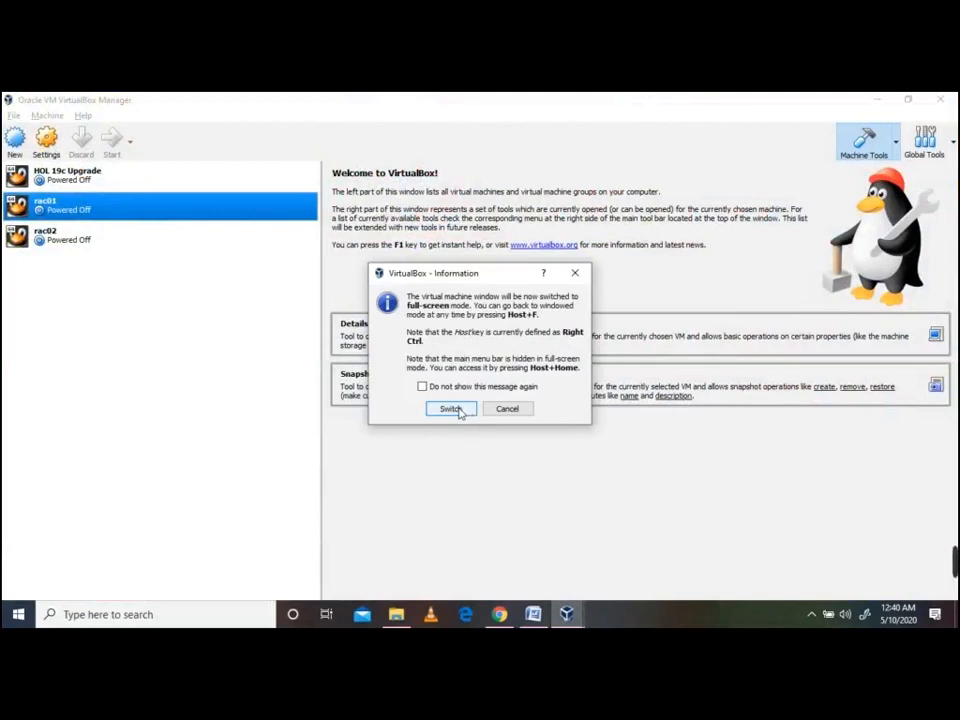
left_click(451, 409)
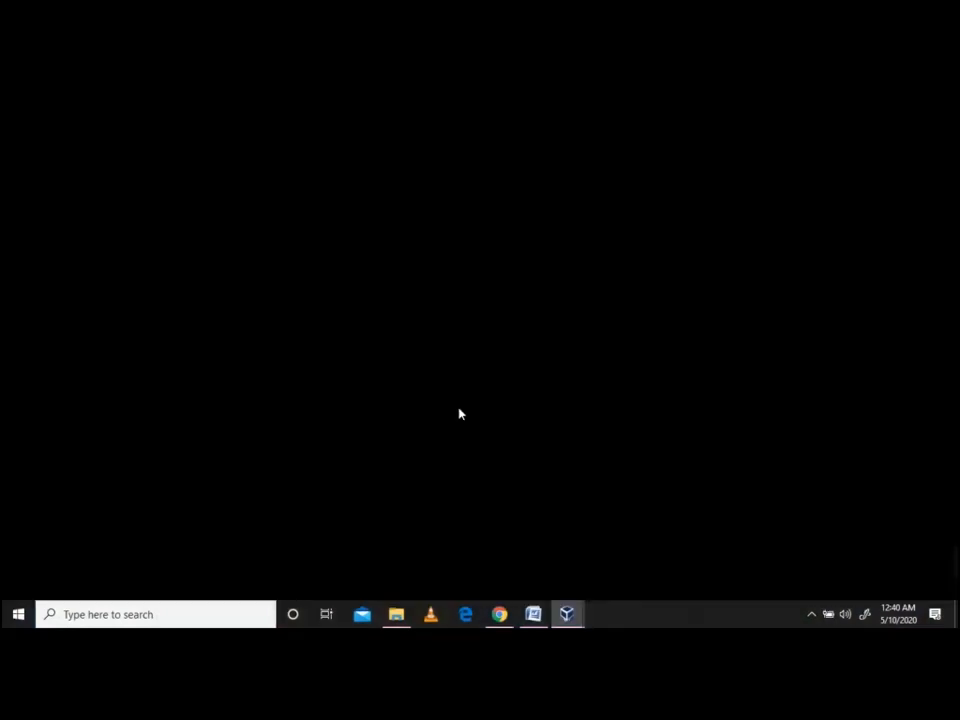
mouse_move(570, 615)
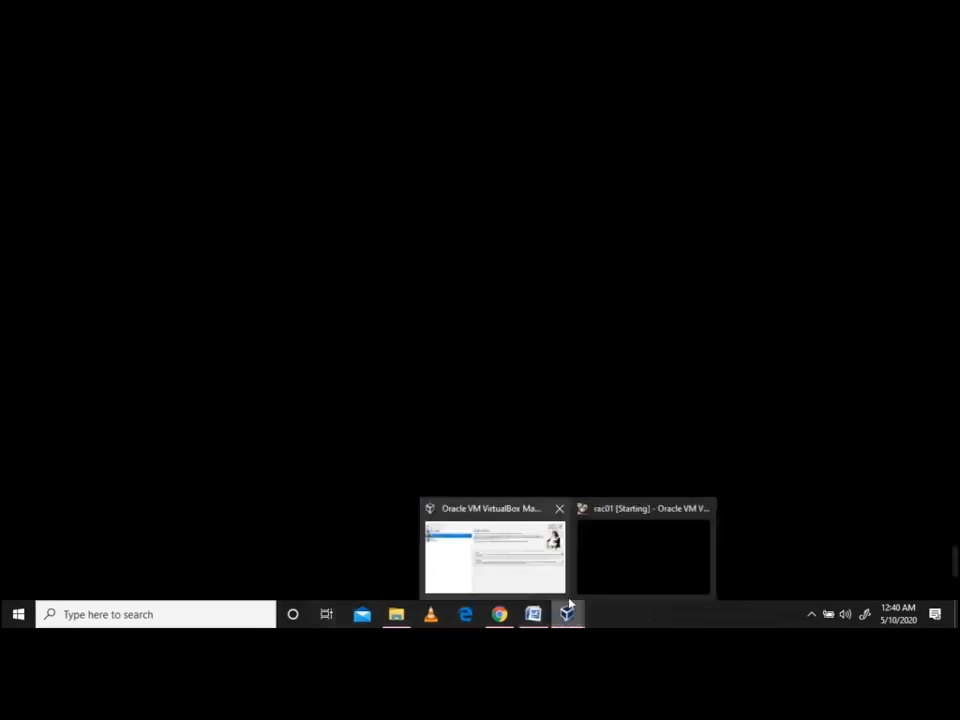
left_click(515, 555)
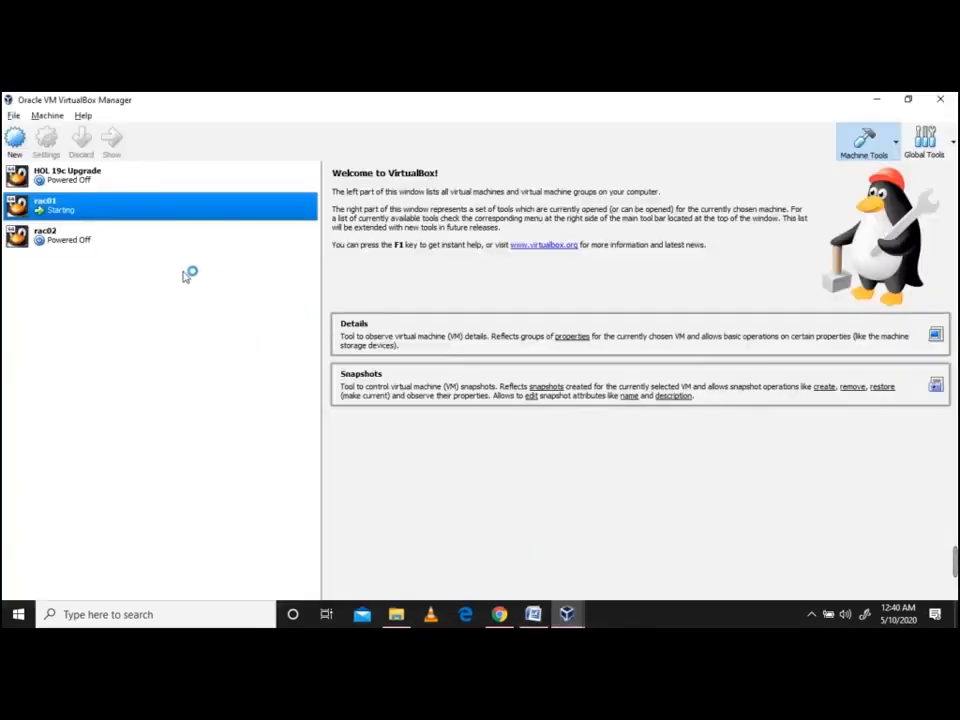
Start rac02, accept its full-screen switch, and return to VirtualBox Manager
left_click(82, 248)
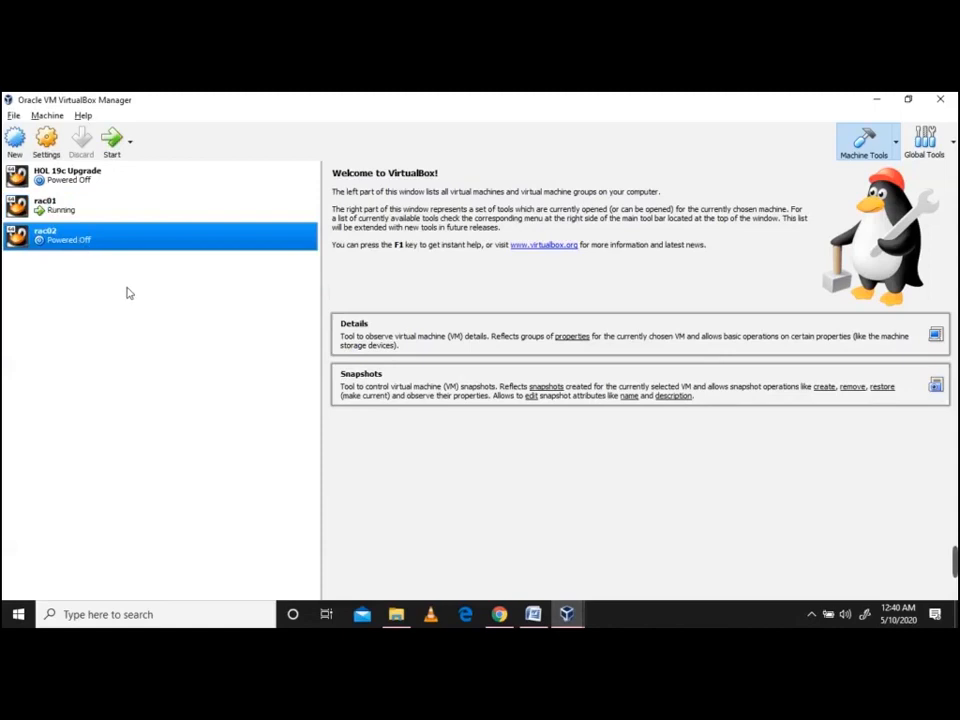
left_click(112, 145)
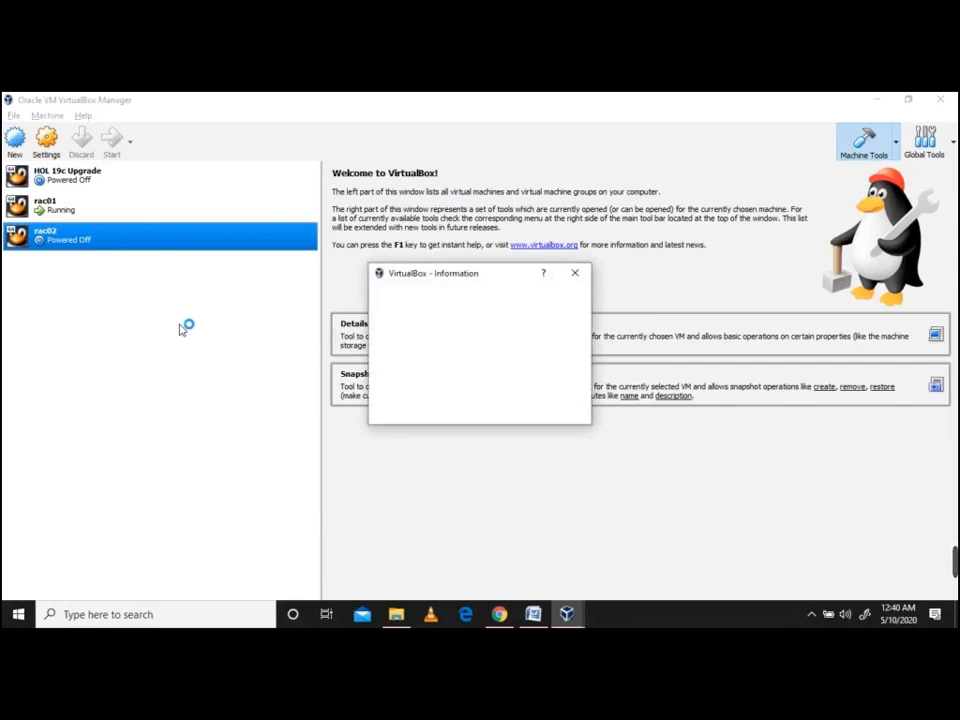
left_click(440, 409)
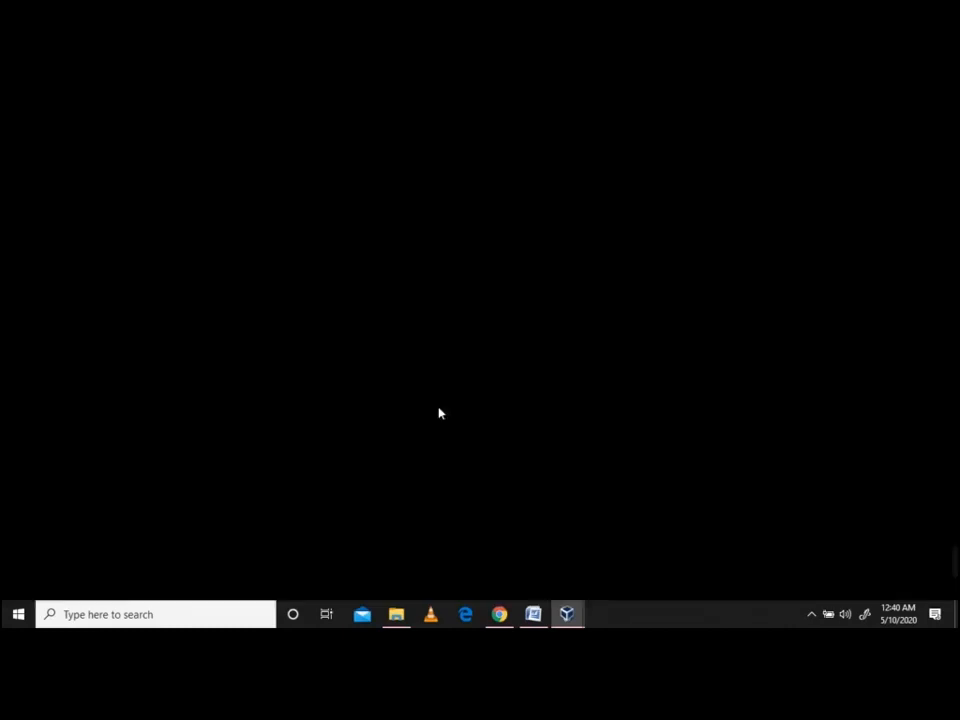
left_click(538, 614)
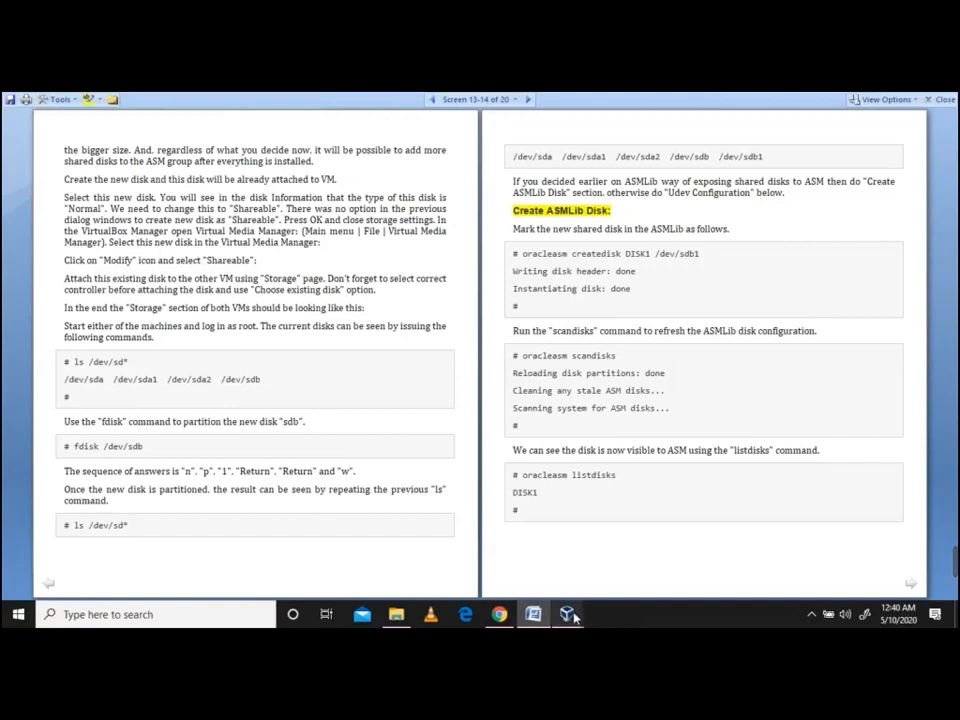
mouse_move(560, 606)
left_click(465, 565)
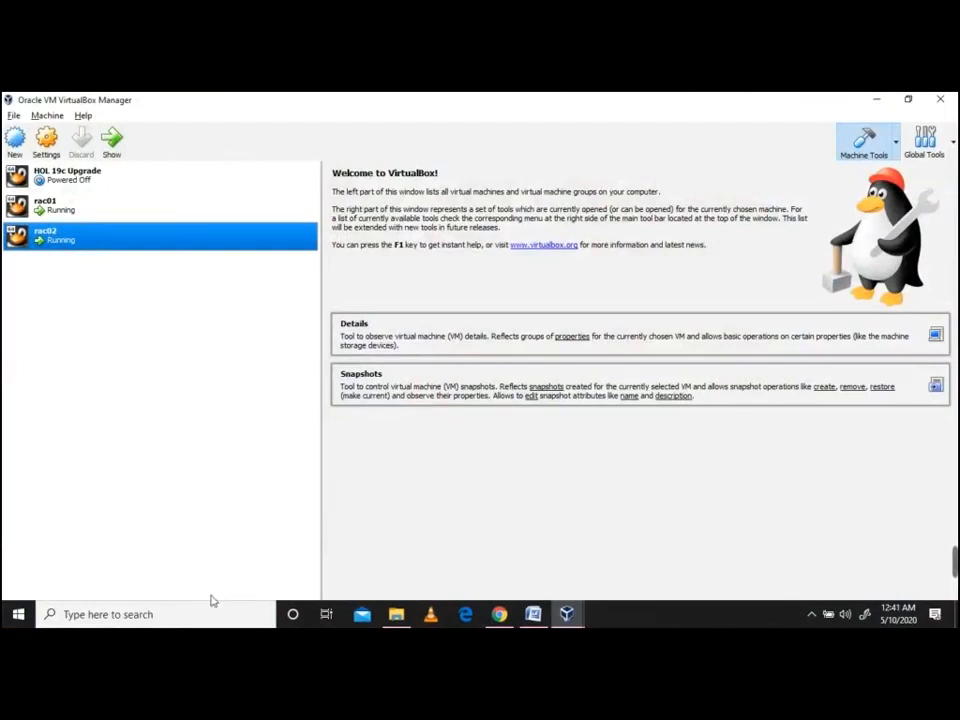
Search Windows for 'putty' and launch putty.exe
left_click(172, 615)
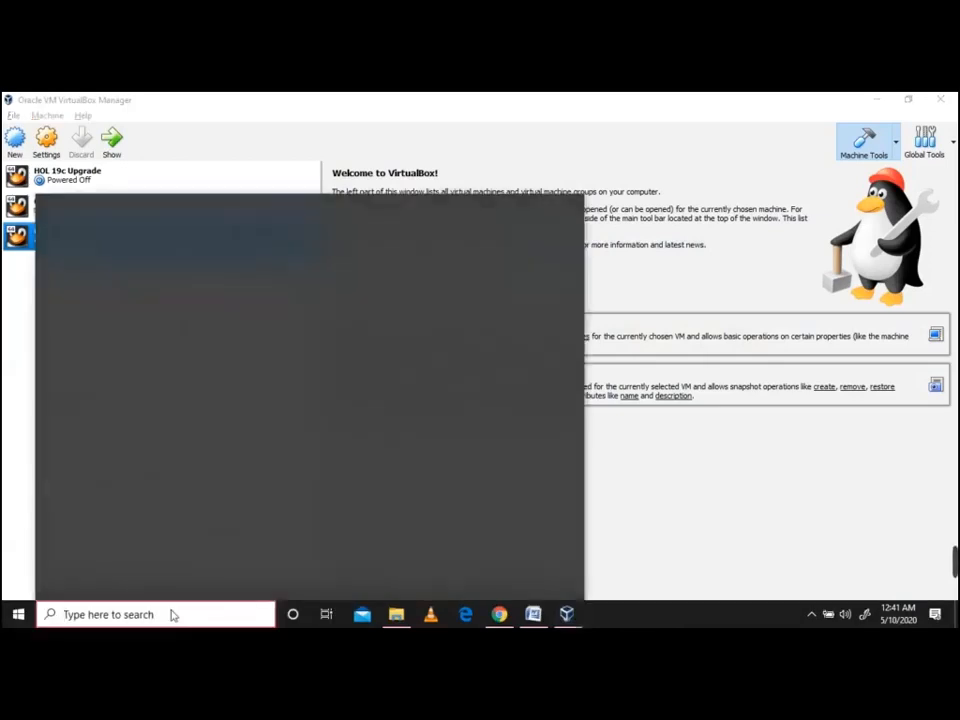
type("putty")
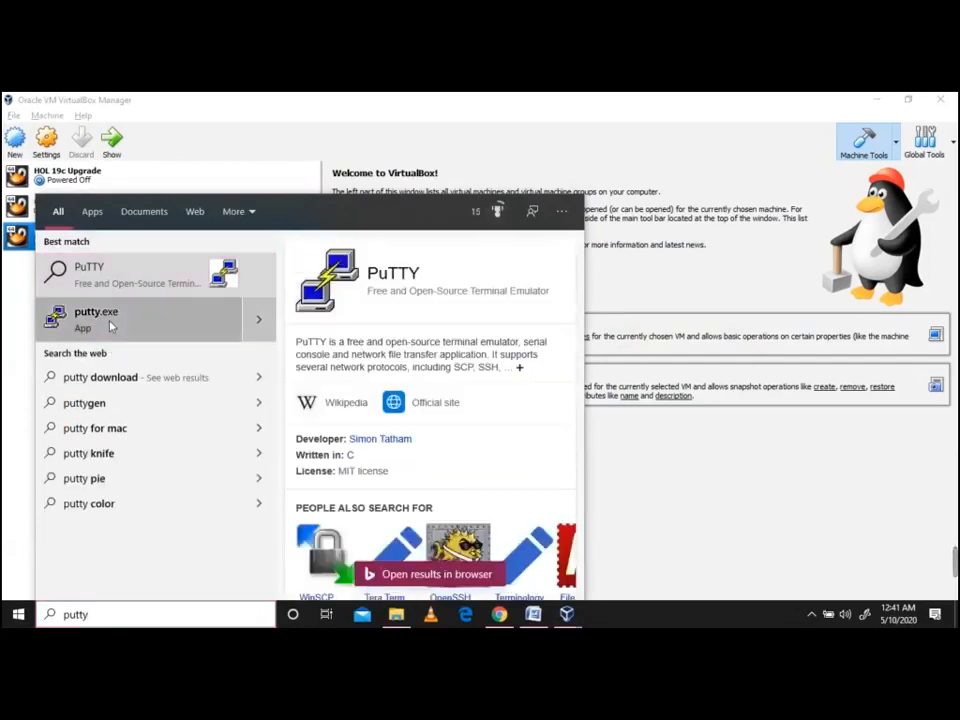
left_click(111, 325)
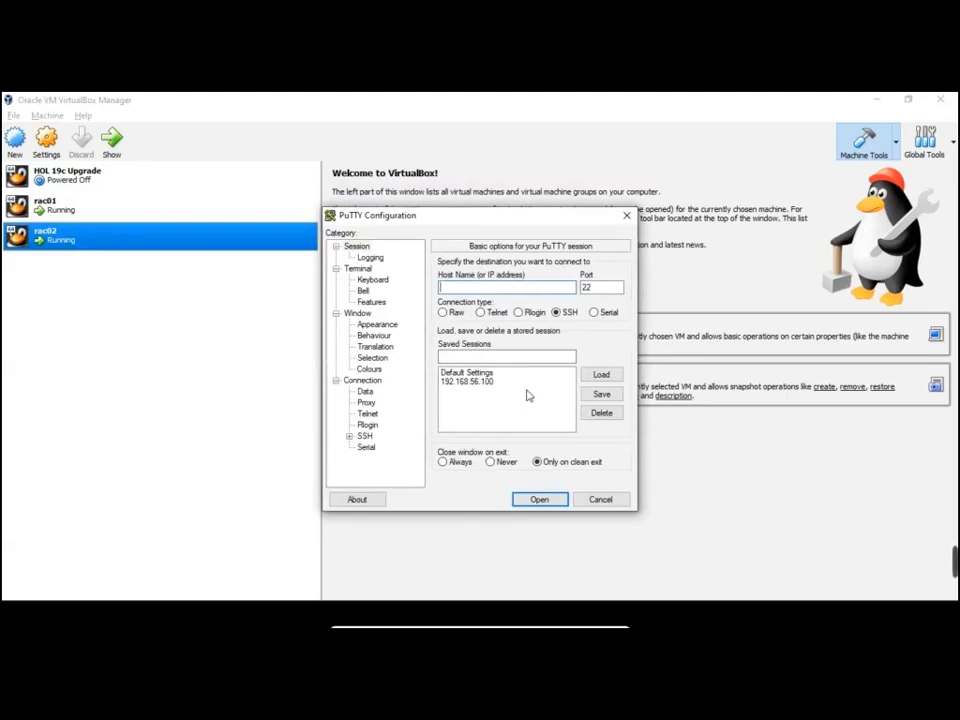
Save a PuTTY session named 192.168.56.200
left_click(497, 358)
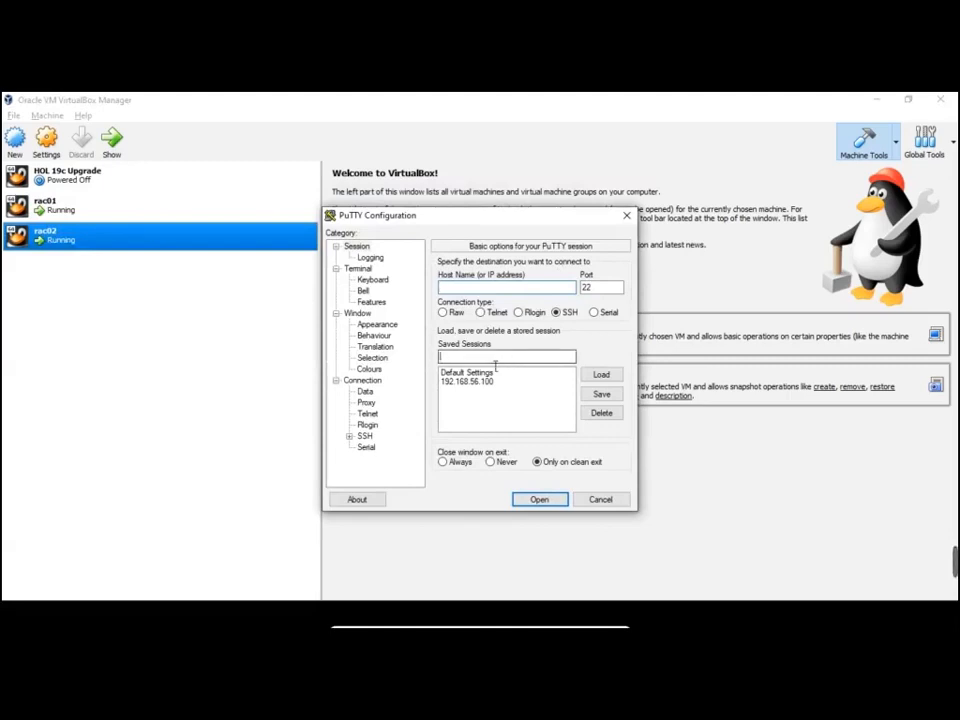
type("192")
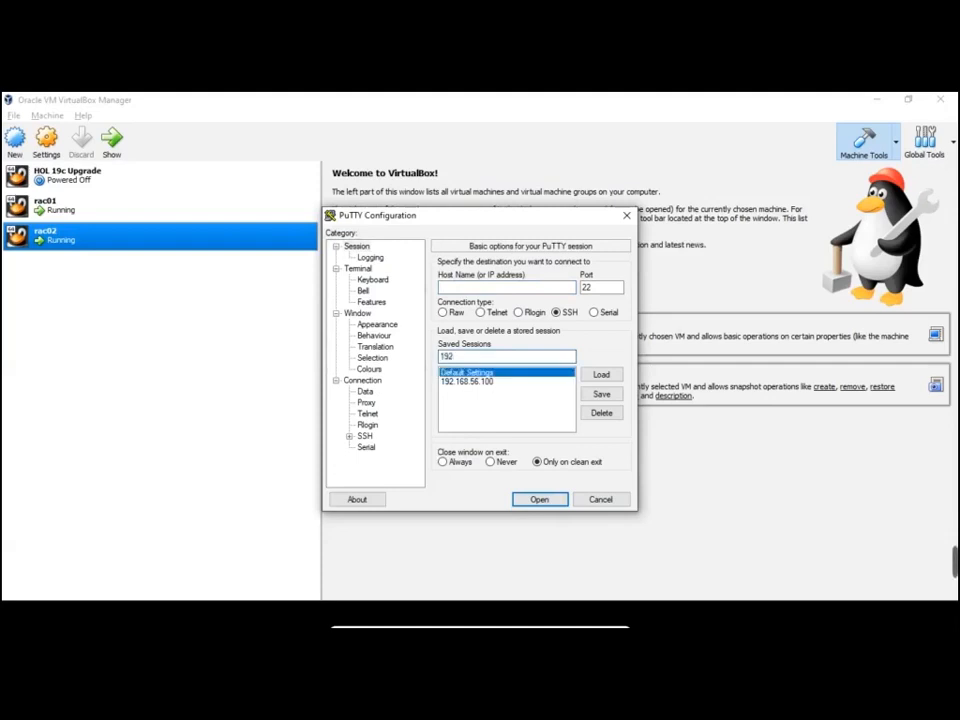
type(".168.56.200")
left_click(597, 392)
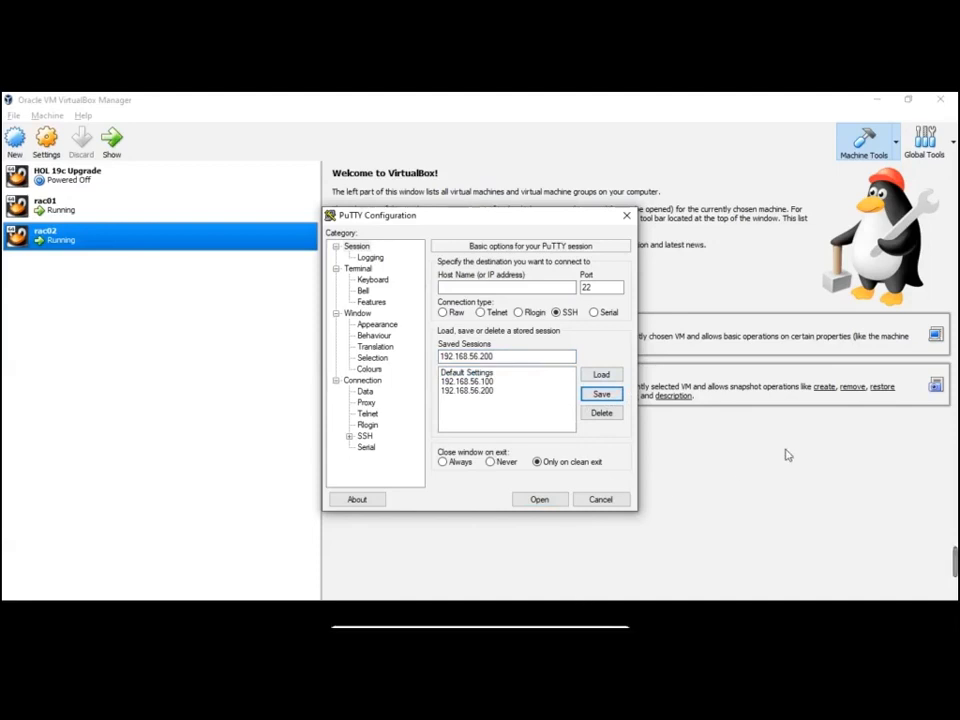
Return to PuTTY, load Default Settings and save the 192.168.56.200 session again
key("alt+Tab")
key("alt+Tab")
key("alt+Tab")
key("alt+Tab")
key("alt+Tab")
key("alt+Tab")
key("alt+Tab")
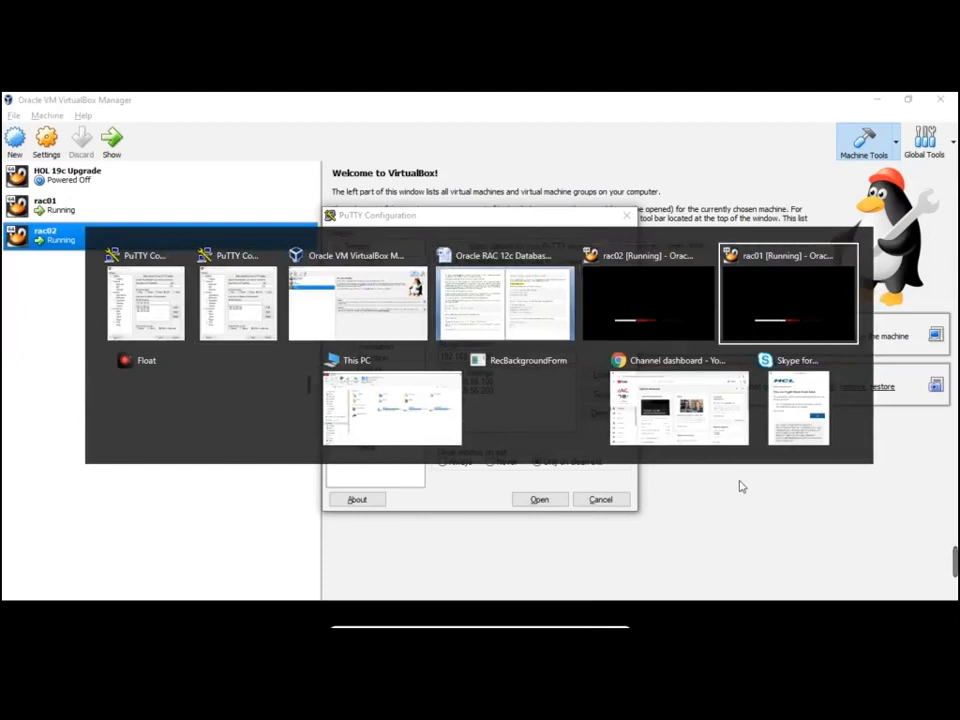
key("alt+Tab")
key("alt+Tab")
key("alt+Tab")
key("alt+Tab")
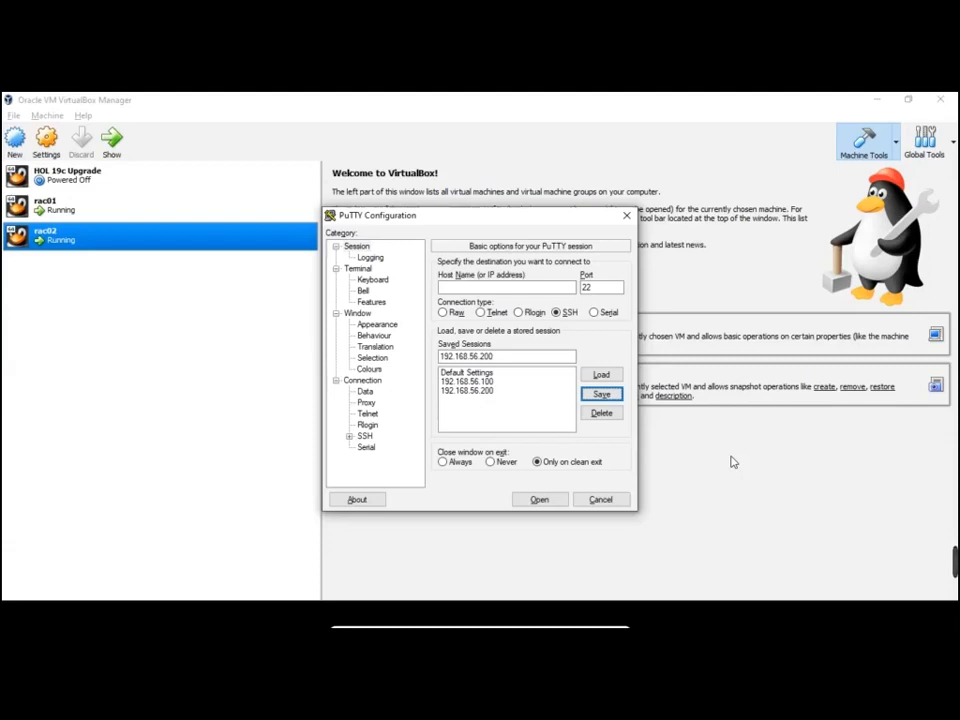
mouse_move(956, 562)
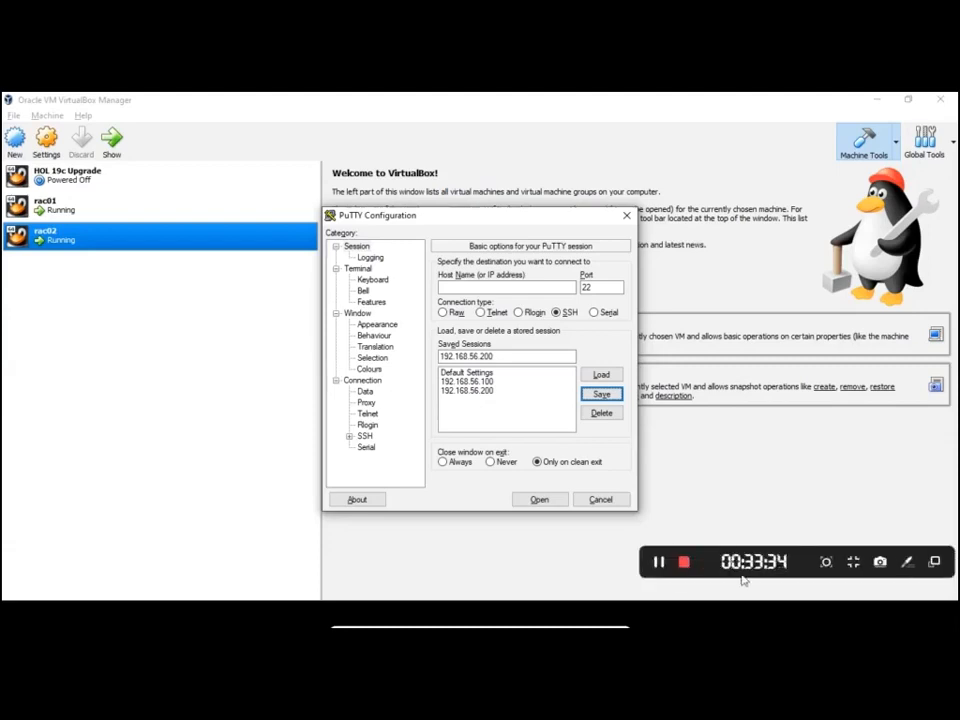
left_click(660, 562)
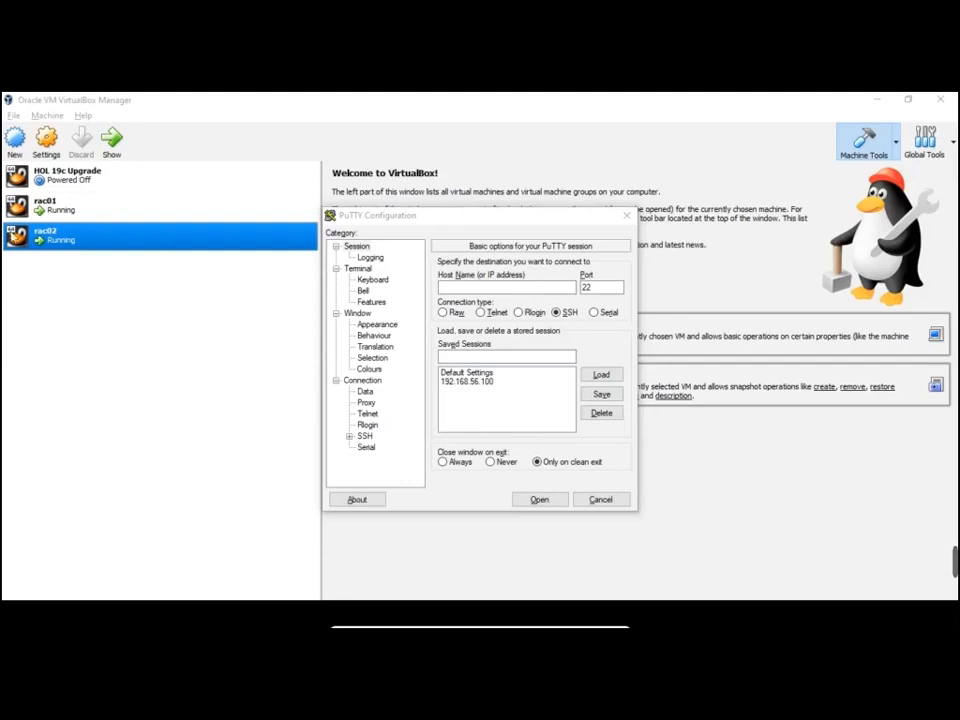
left_click(488, 360)
type("192.168.56.200")
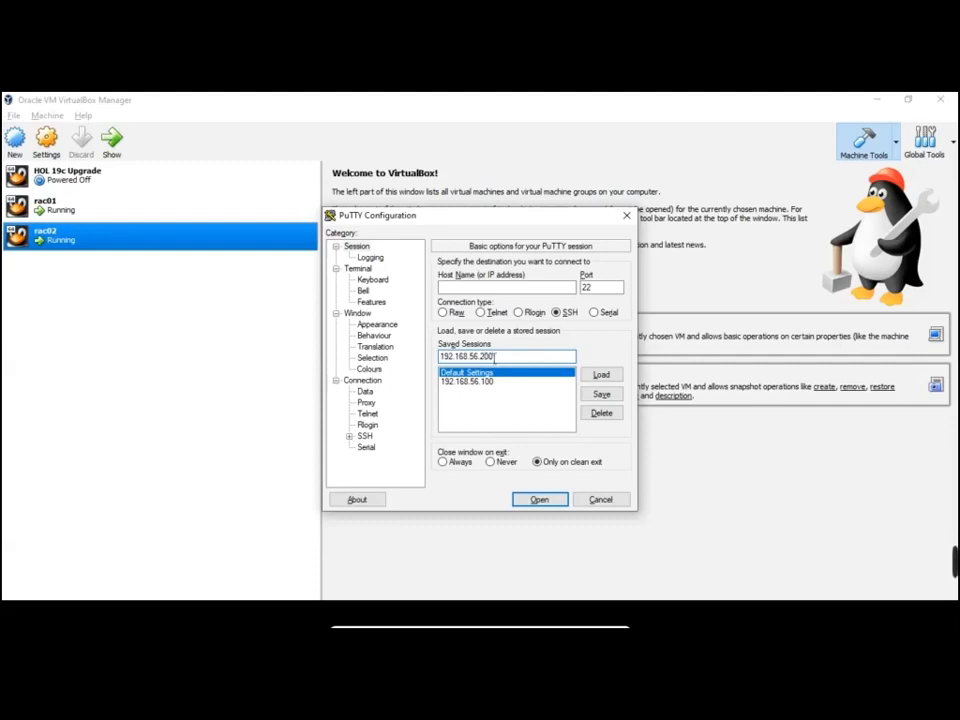
left_click(601, 376)
left_click(493, 357)
left_click(601, 394)
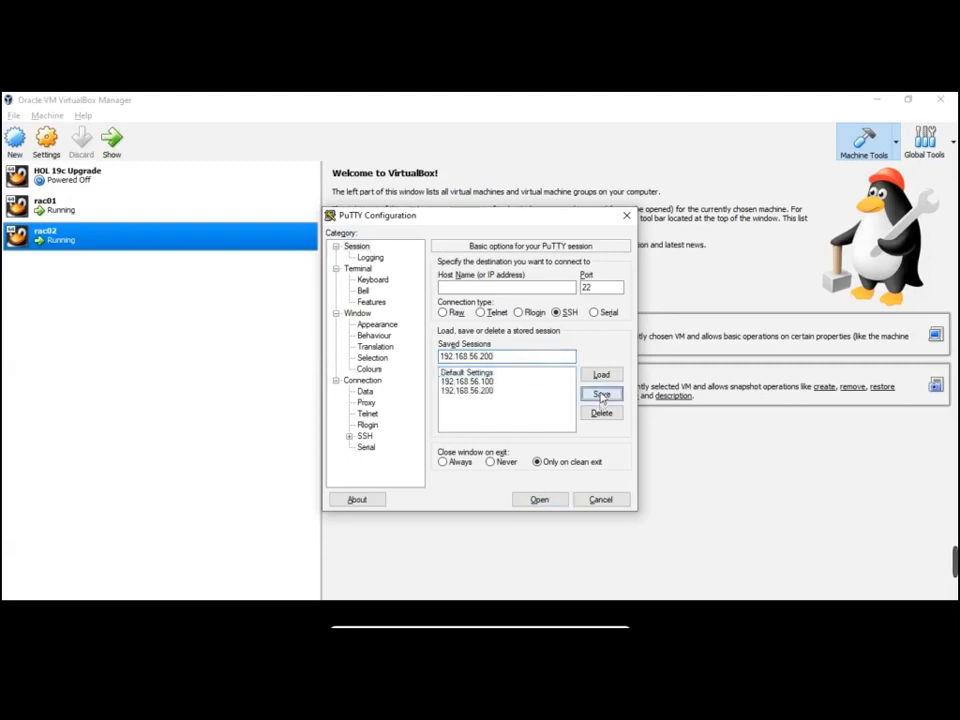
Connect to the saved 192.168.56.100 session
left_click(482, 391)
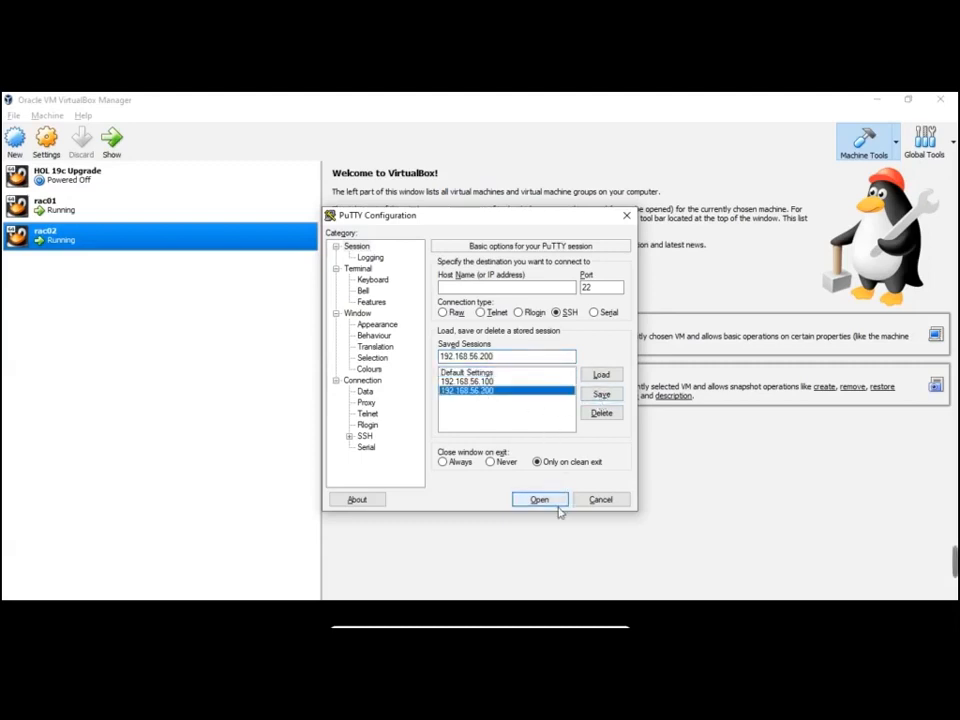
left_click(485, 384)
double_click(486, 384)
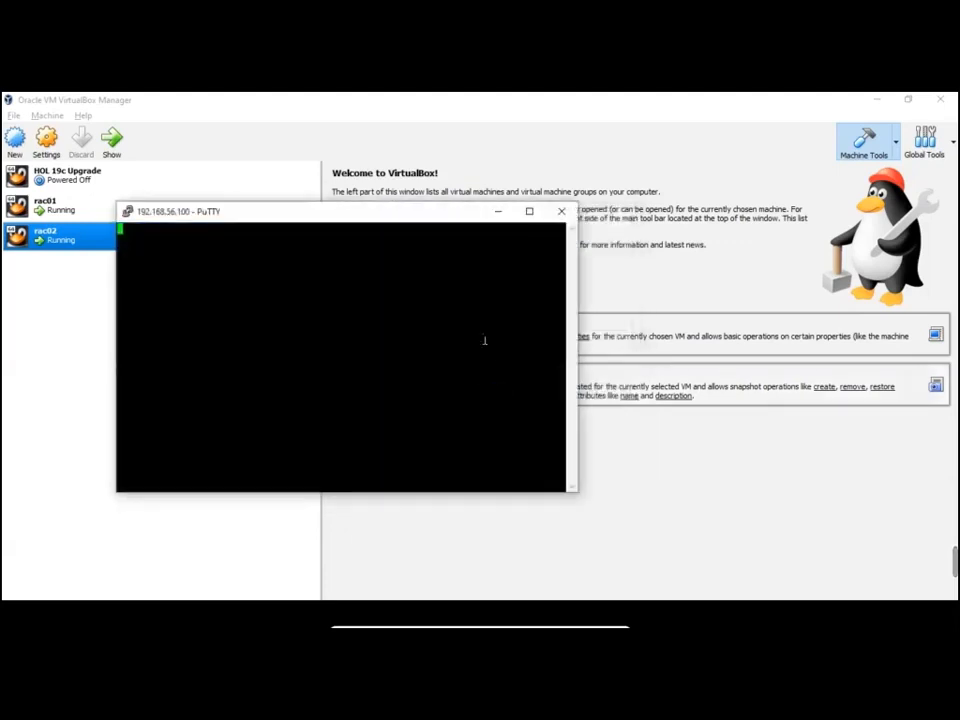
Maximize the 192.168.56.100 terminal and apply a teal-blue (0/128/192) Default Background
left_click(529, 211)
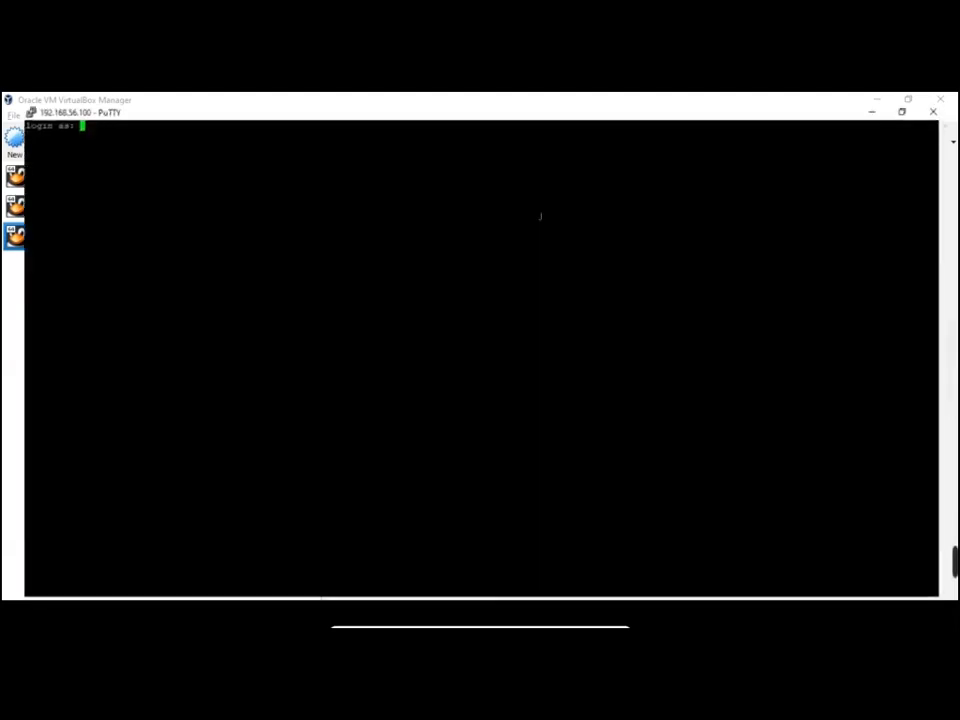
right_click(632, 108)
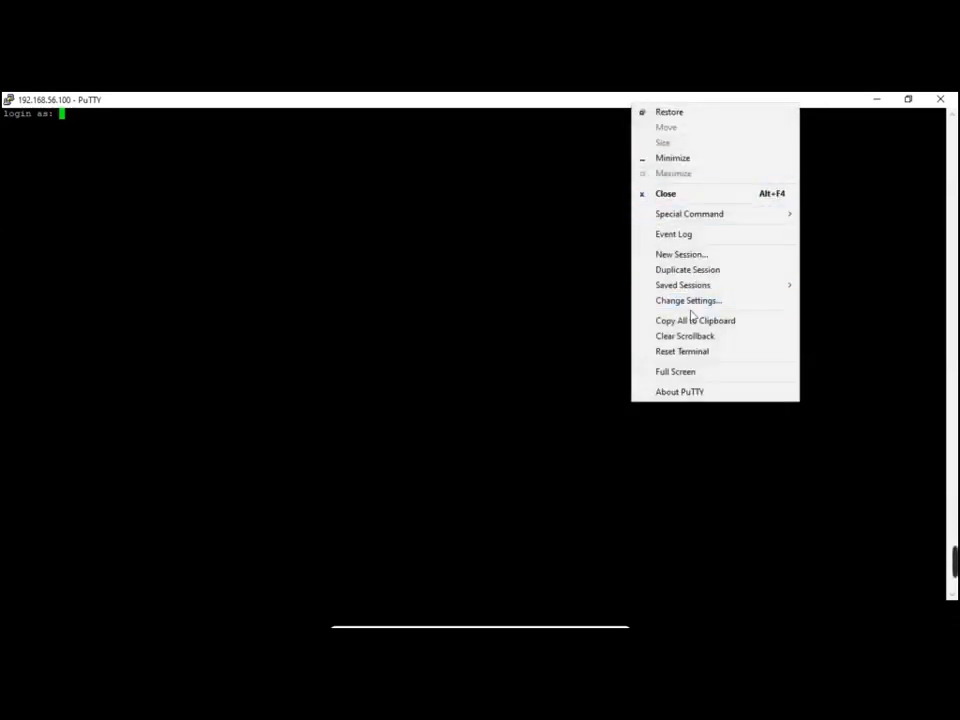
left_click(689, 301)
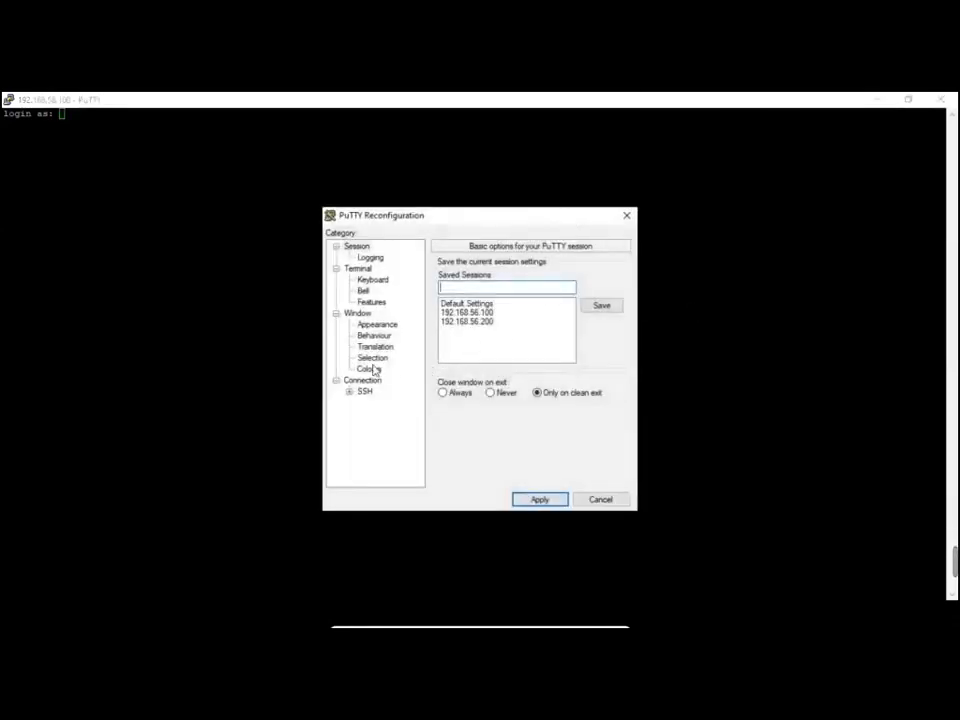
left_click(370, 369)
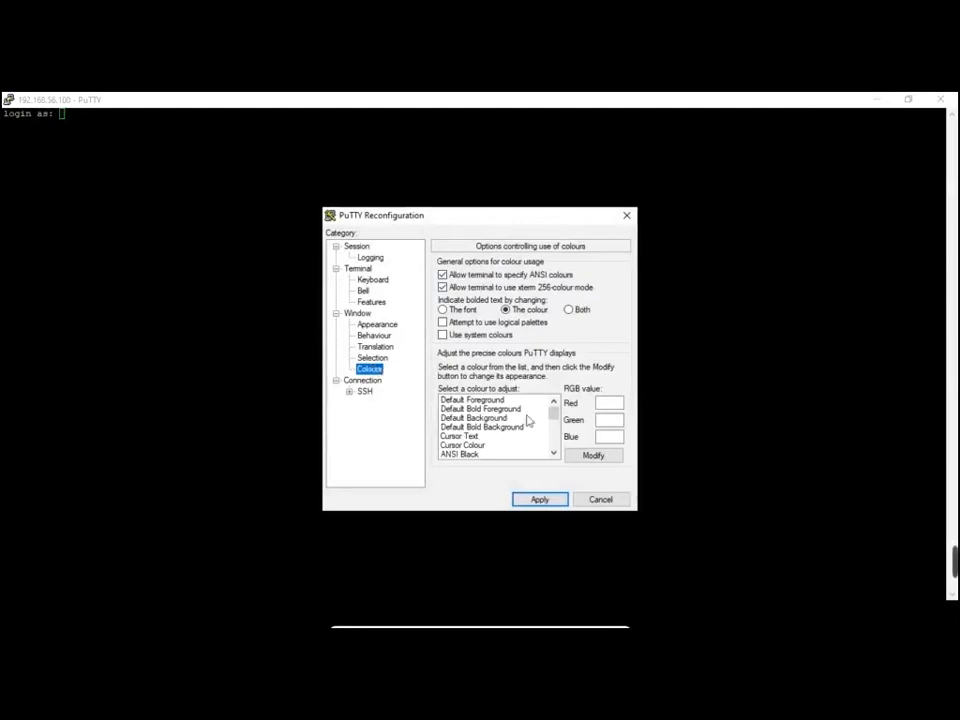
left_click(488, 419)
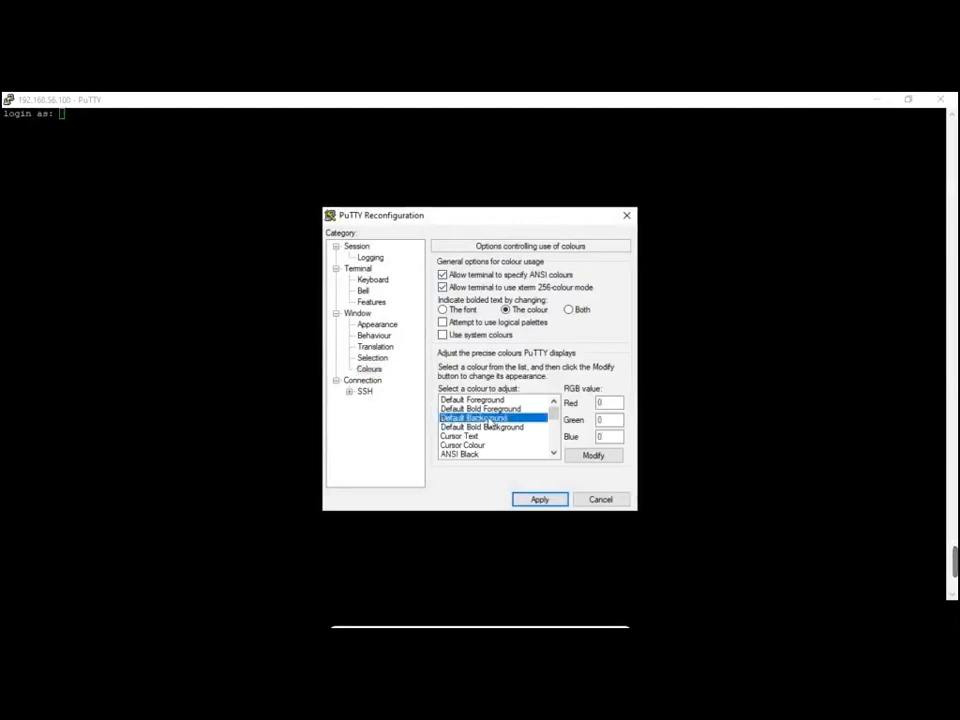
left_click(589, 456)
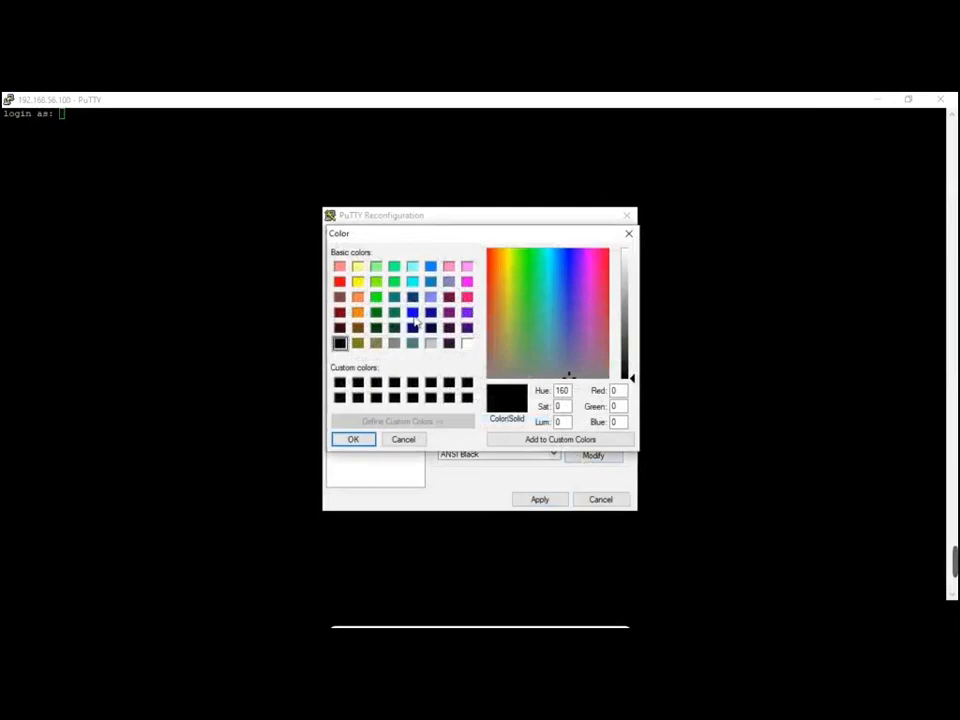
left_click(412, 314)
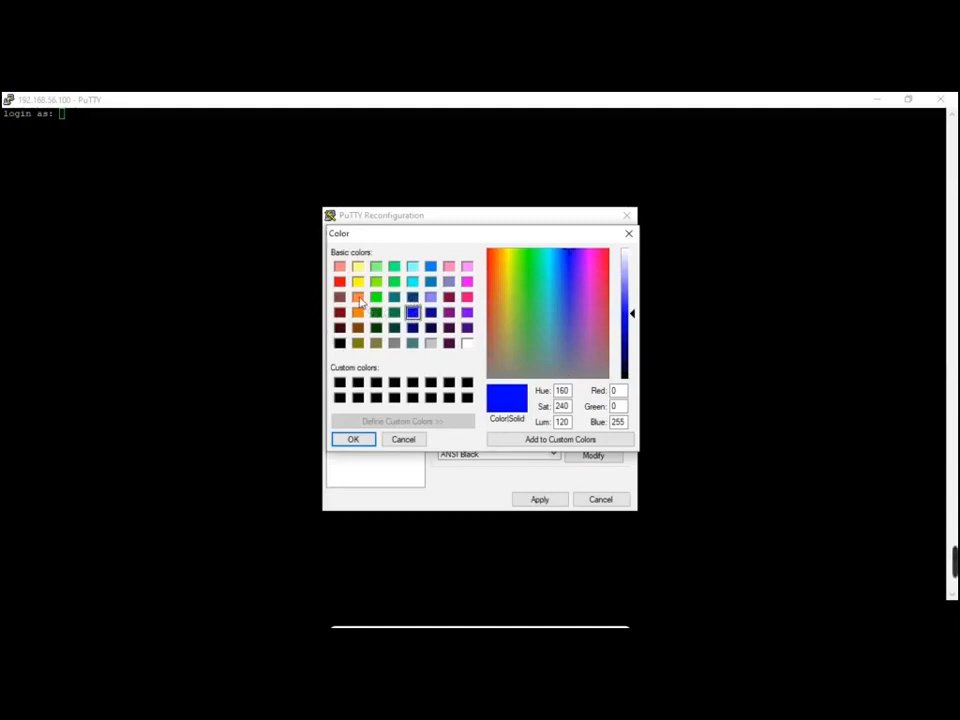
left_click(430, 282)
left_click(356, 439)
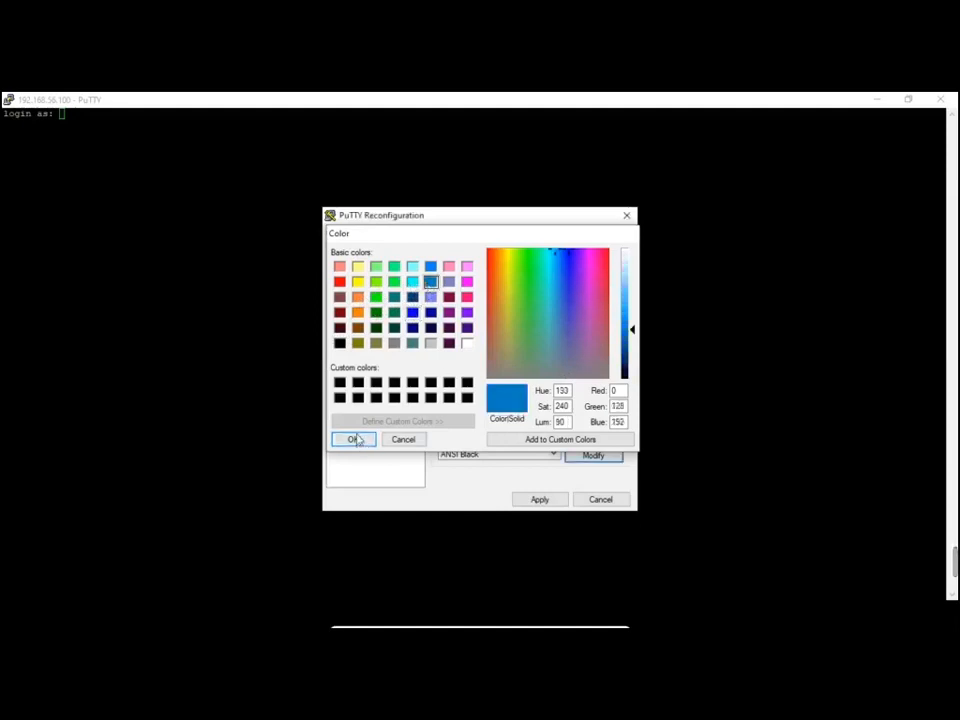
left_click(560, 498)
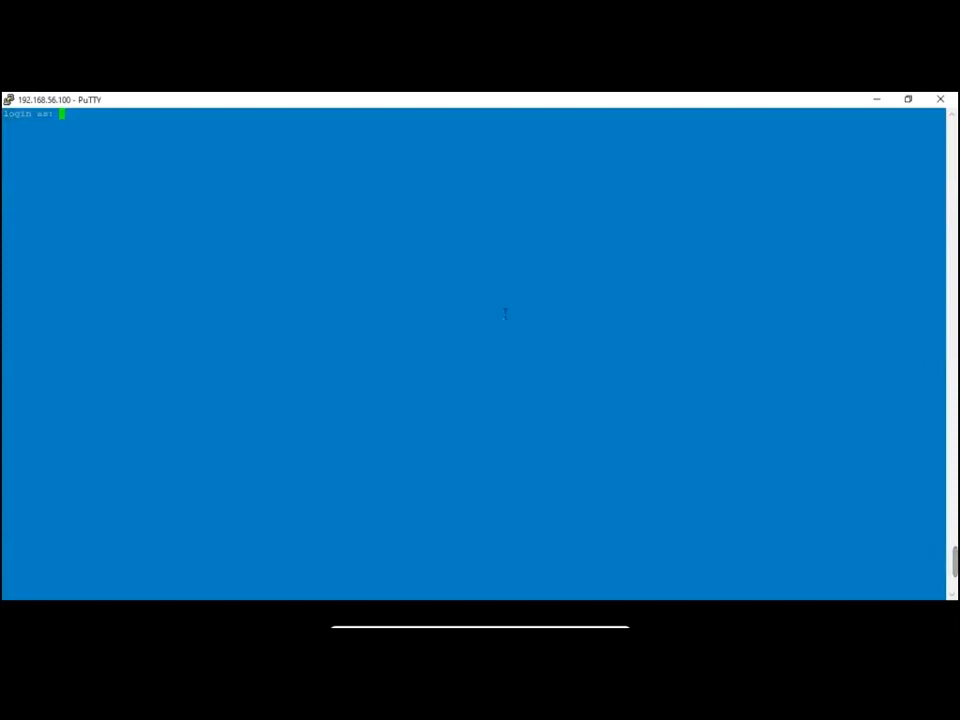
Set the terminal's Default Background to light yellow
right_click(305, 99)
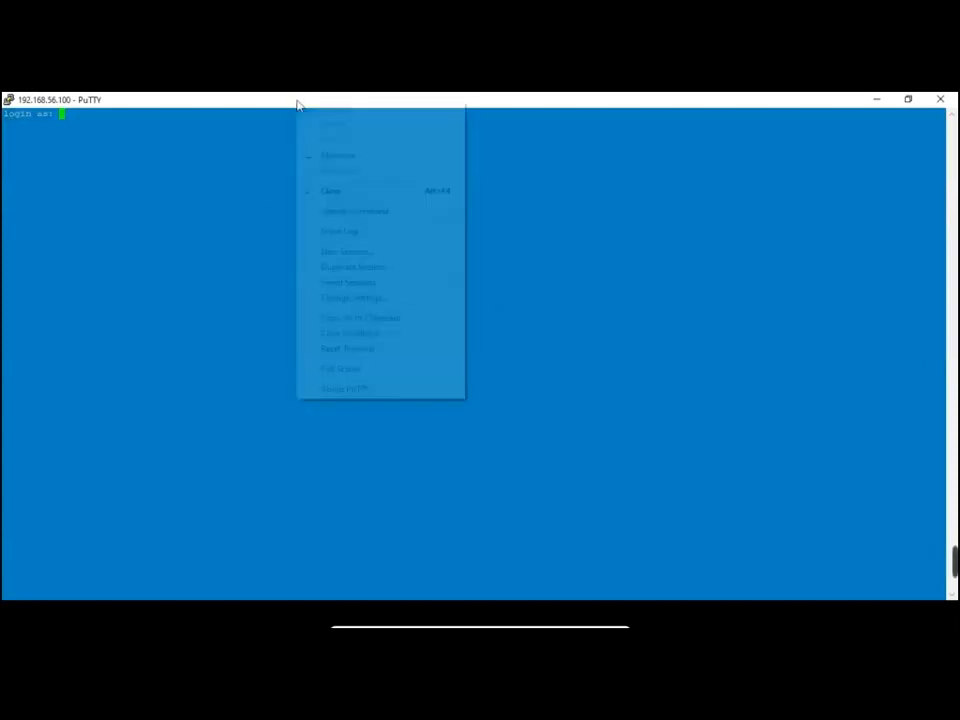
left_click(373, 297)
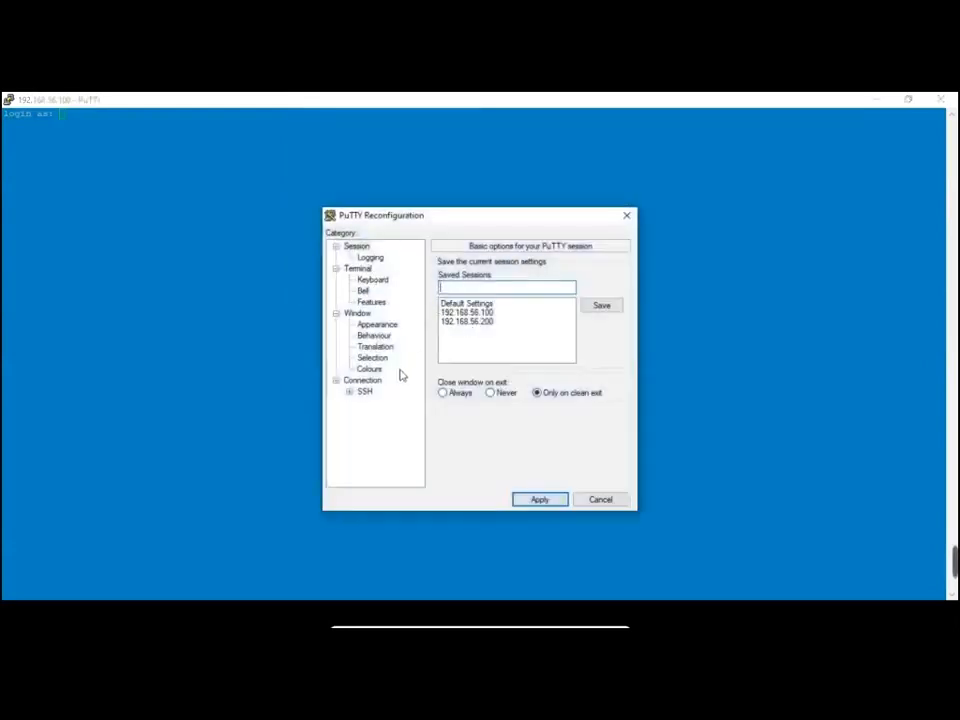
left_click(369, 369)
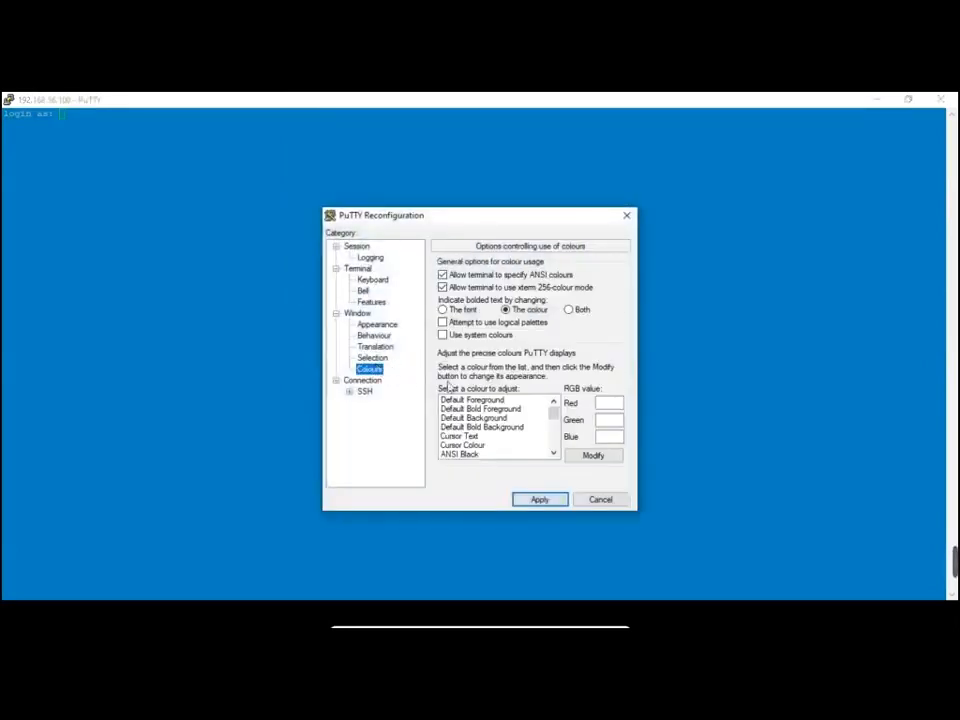
left_click(487, 419)
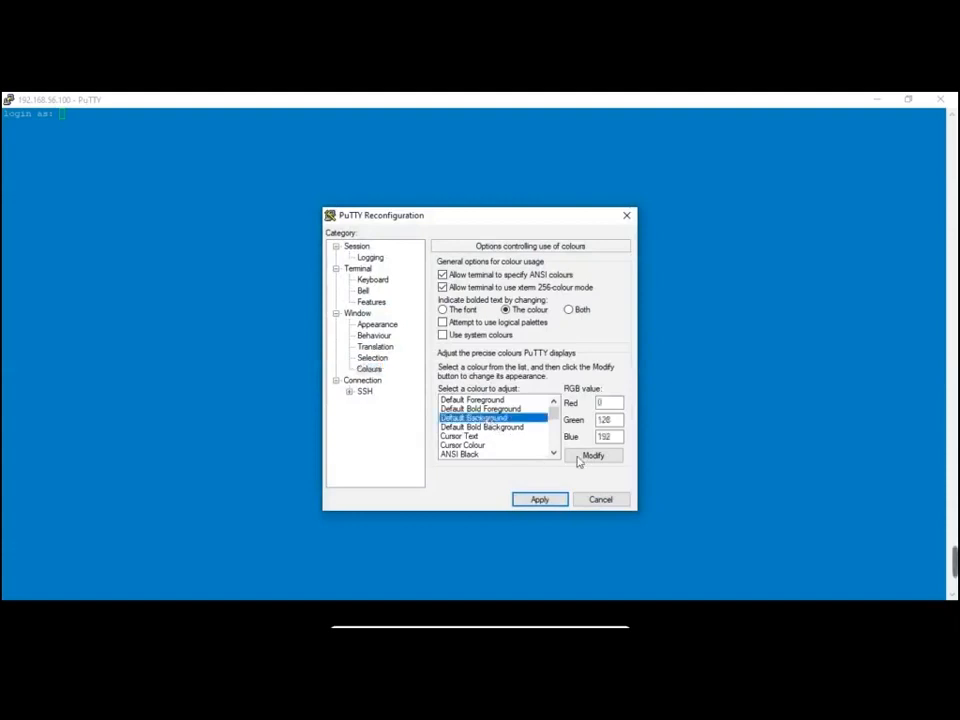
left_click(590, 457)
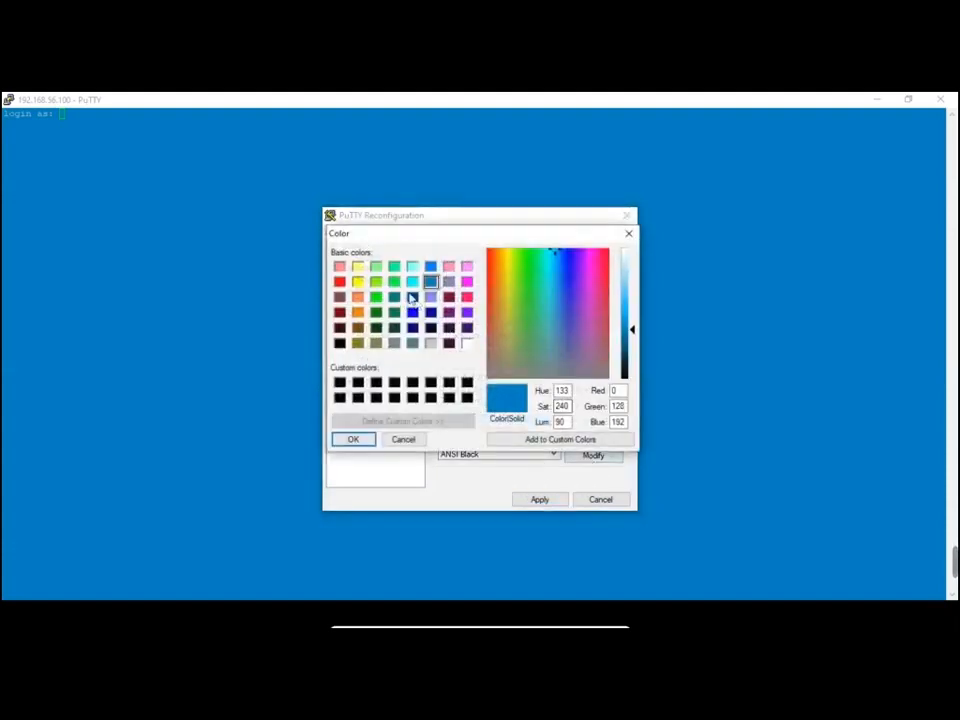
left_click(357, 266)
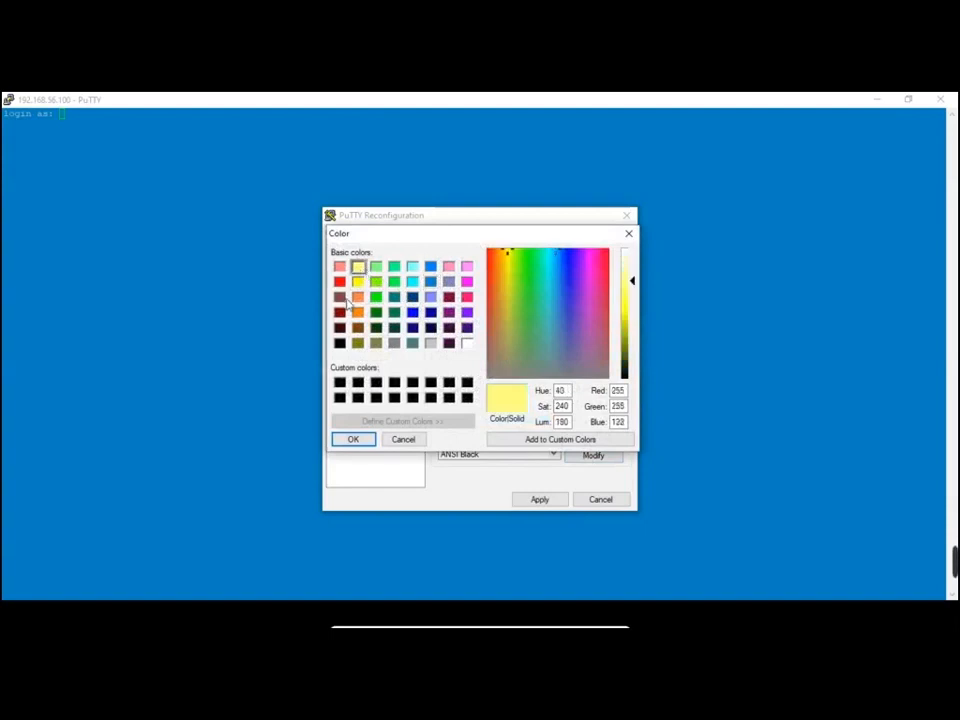
left_click(358, 440)
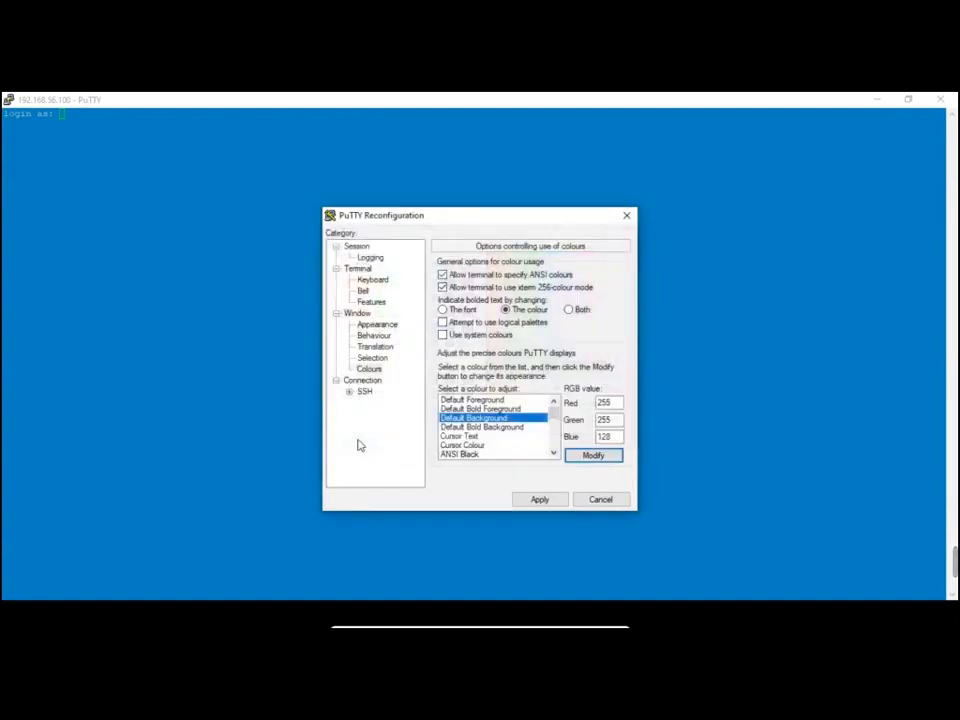
left_click(534, 500)
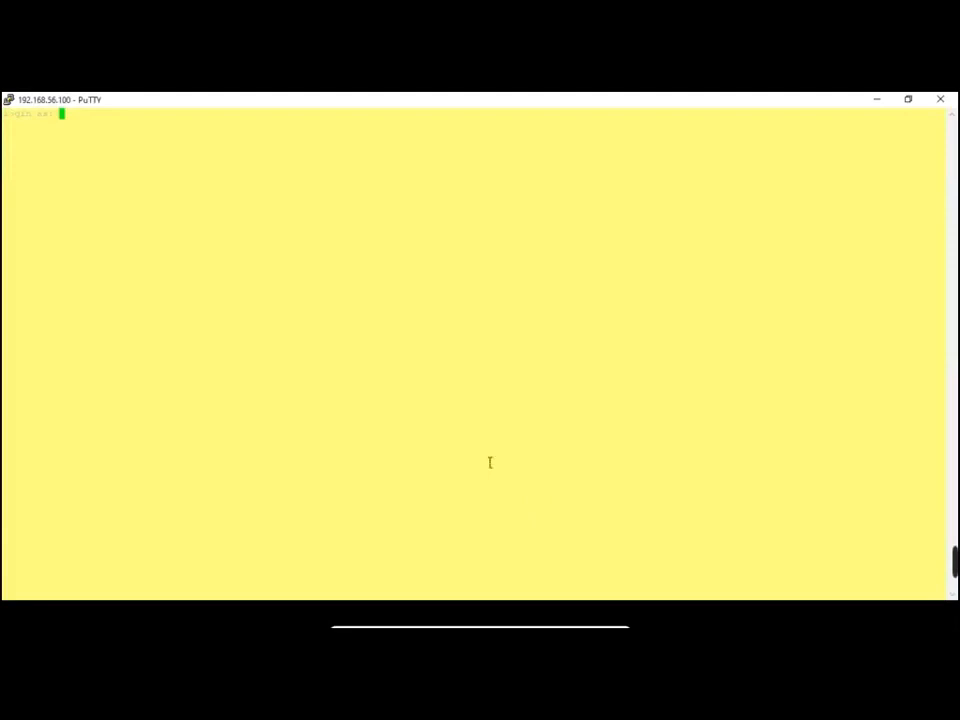
Change the Default Background to pure blue (0/0/255)
right_click(298, 107)
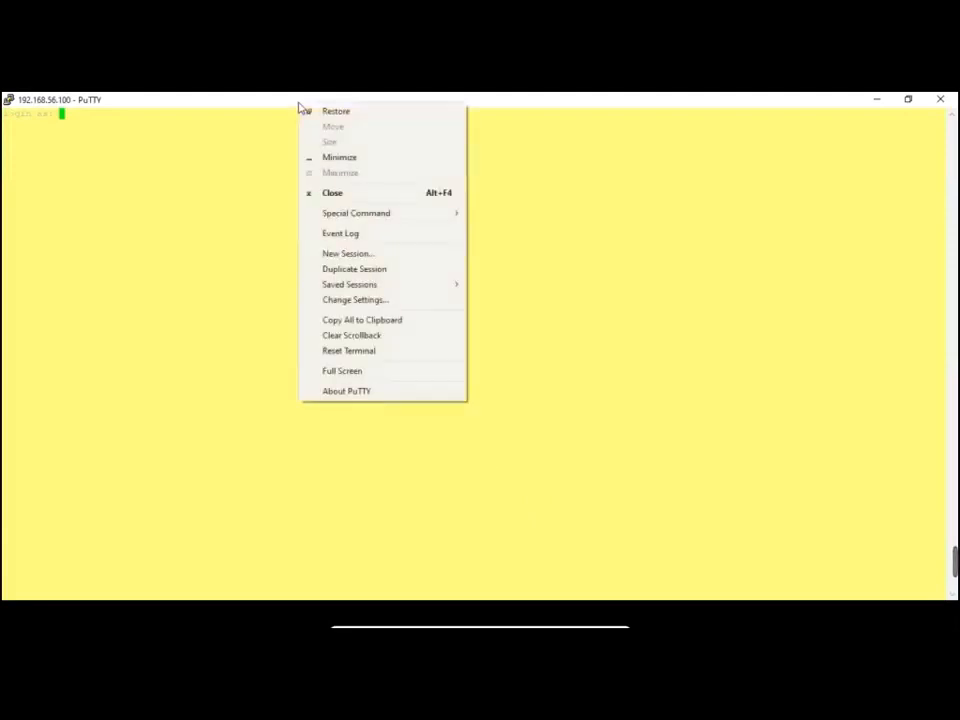
left_click(362, 300)
left_click(369, 368)
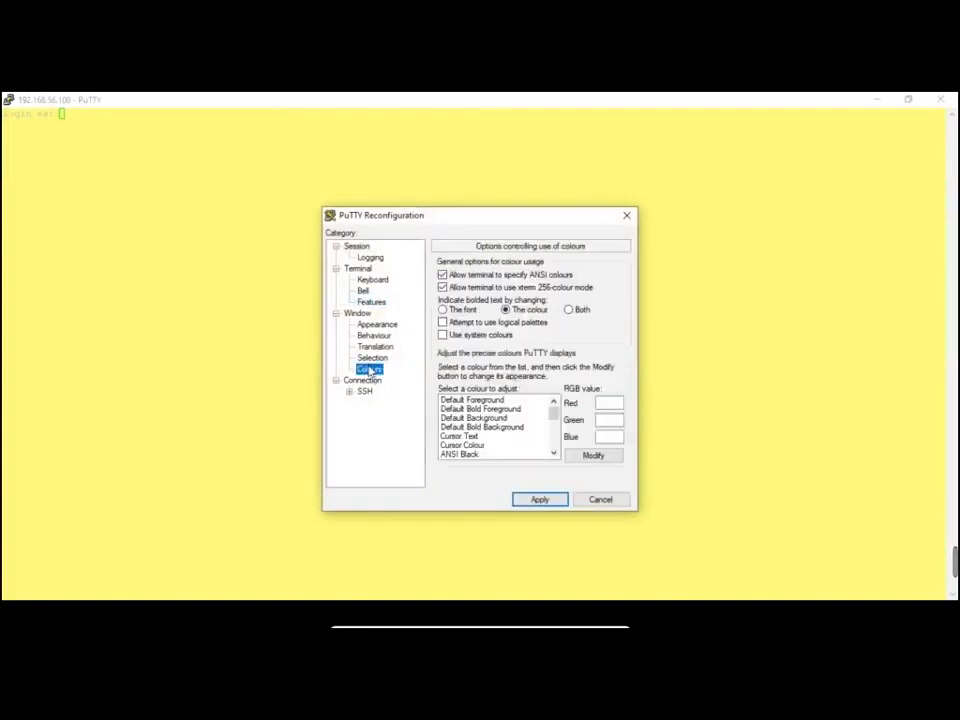
left_click(500, 418)
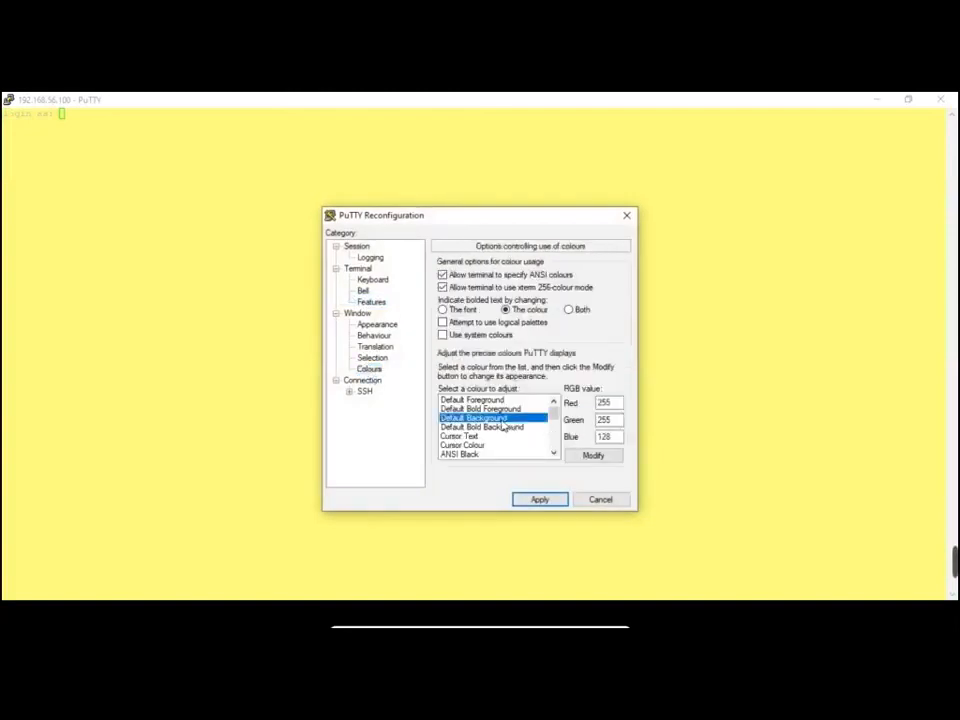
left_click(497, 427)
left_click(493, 418)
left_click(592, 455)
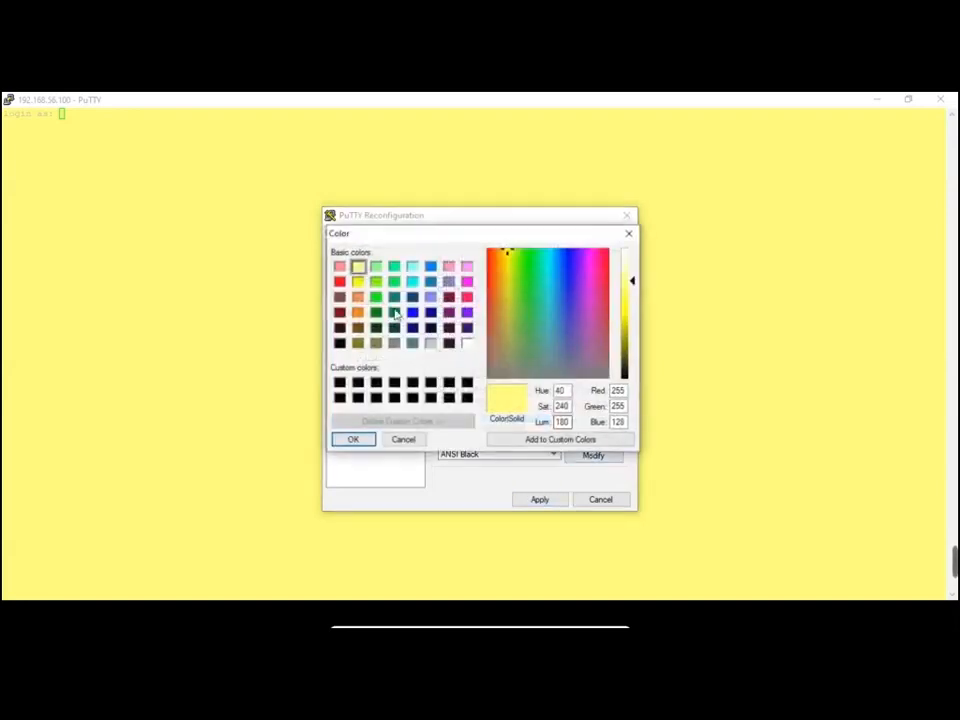
left_click(412, 312)
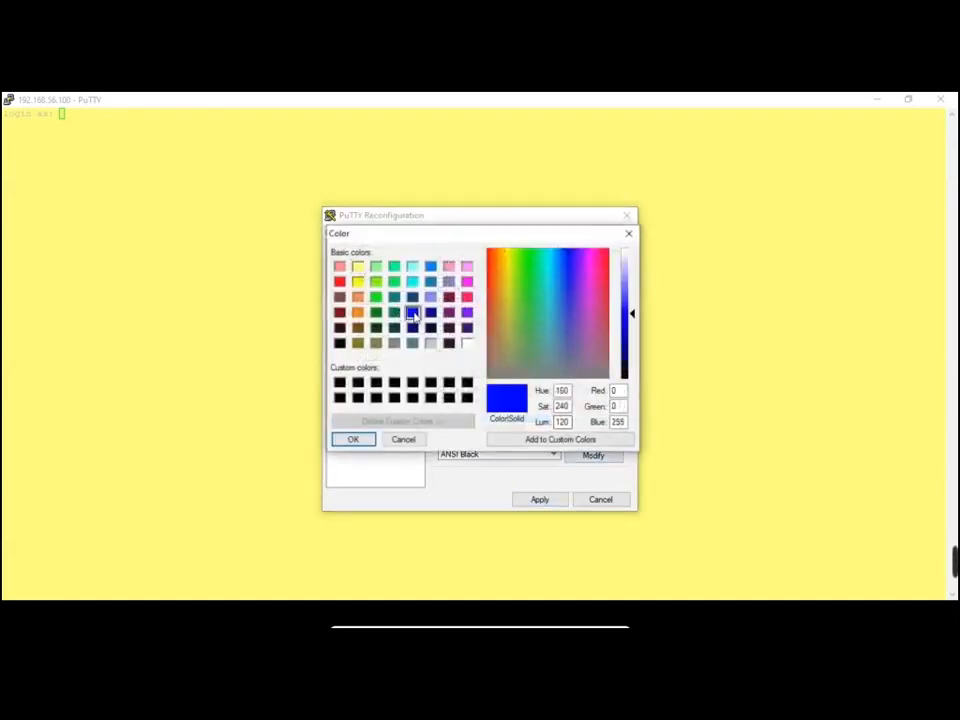
left_click(354, 439)
left_click(523, 502)
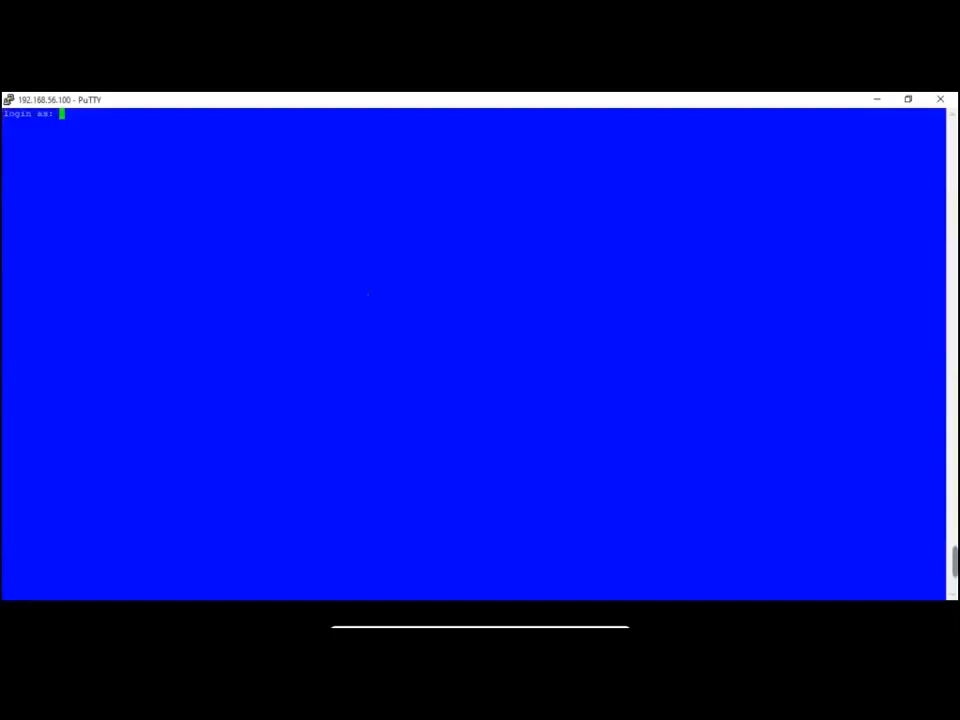
Set the Default Foreground text colour to light yellow (255/255/128)
right_click(235, 103)
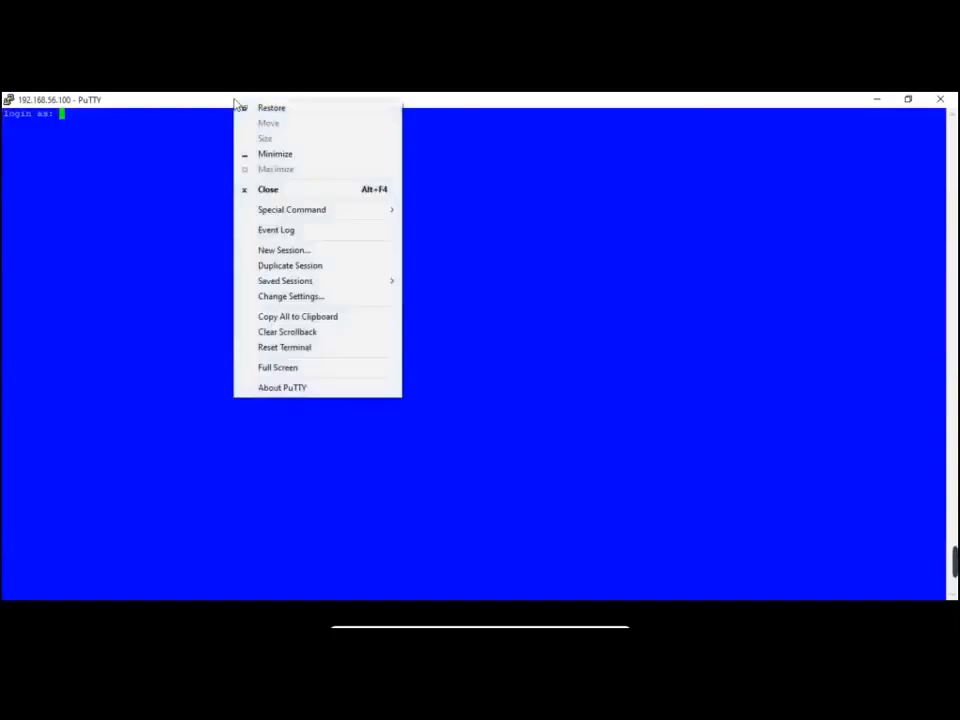
left_click(300, 296)
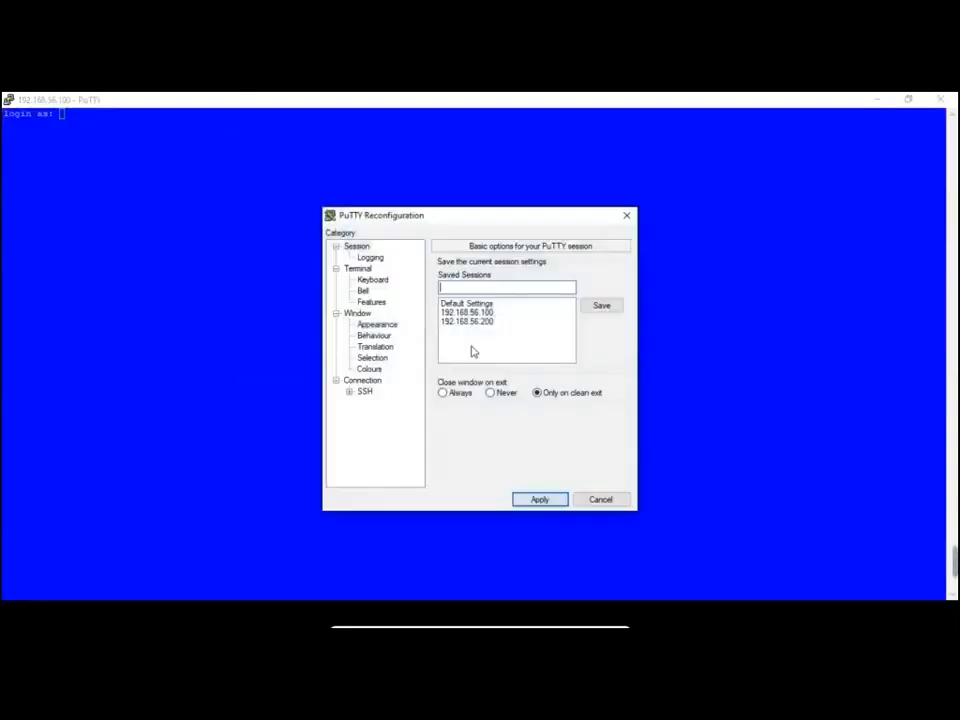
left_click(369, 369)
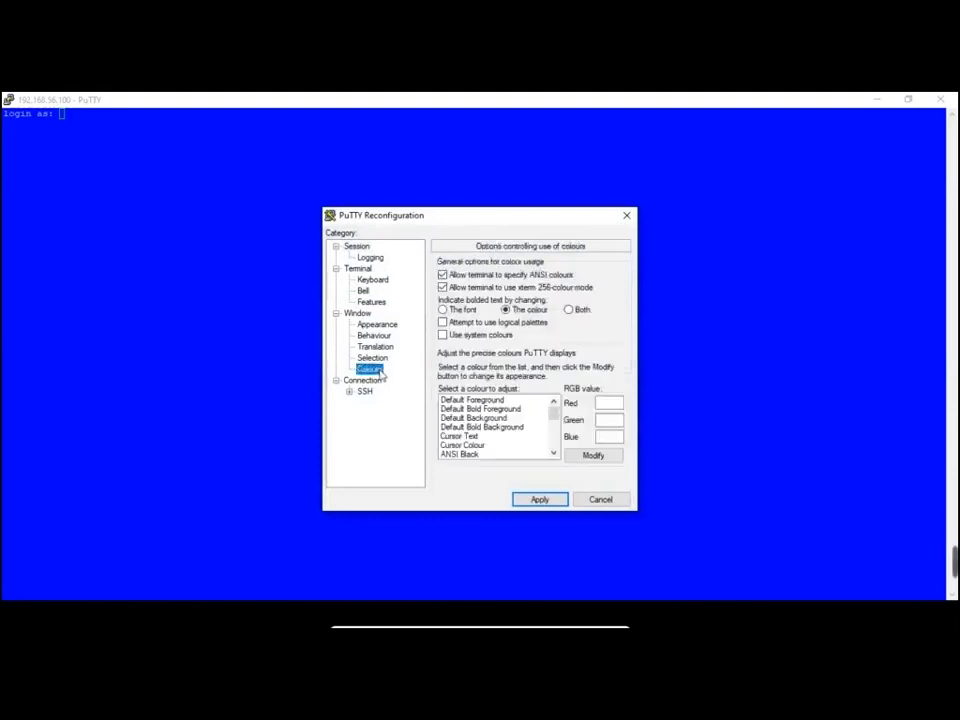
left_click(490, 400)
left_click(588, 456)
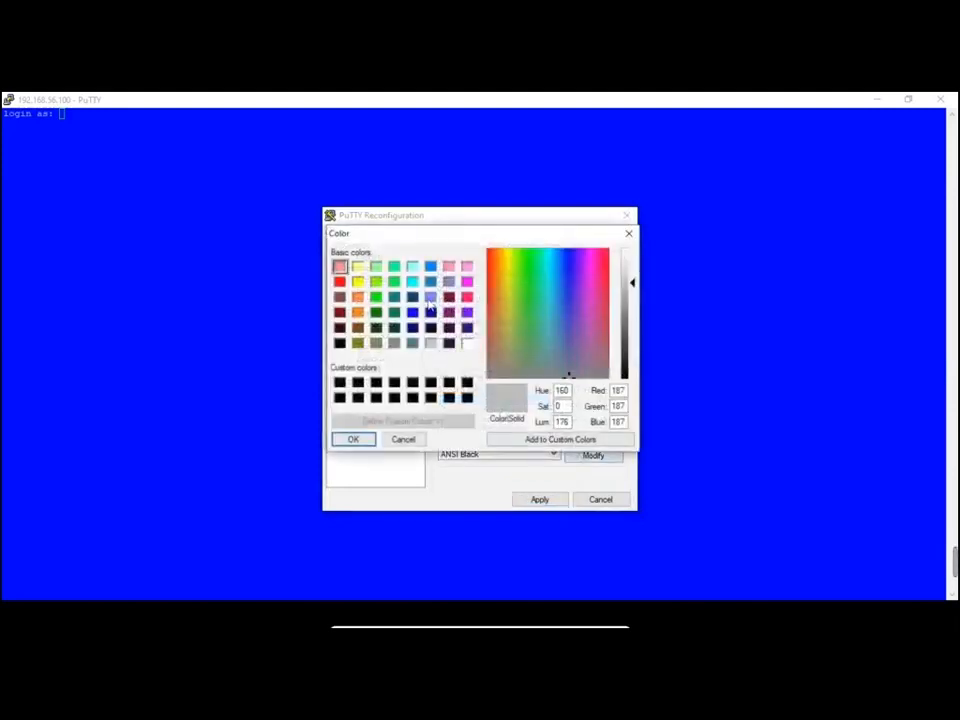
left_click(358, 267)
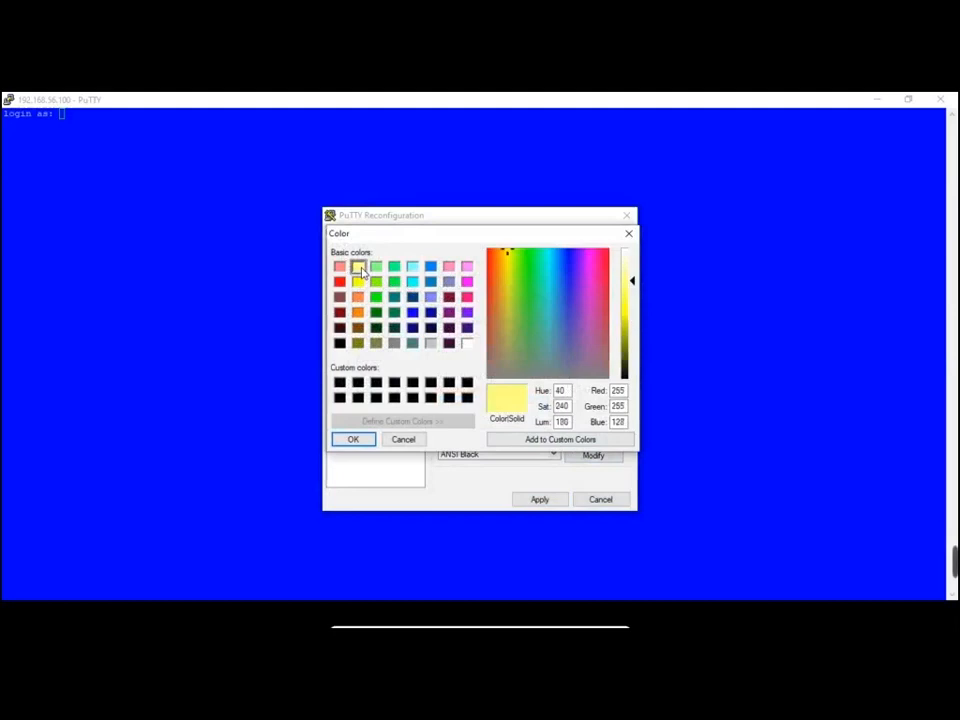
left_click(353, 440)
left_click(550, 502)
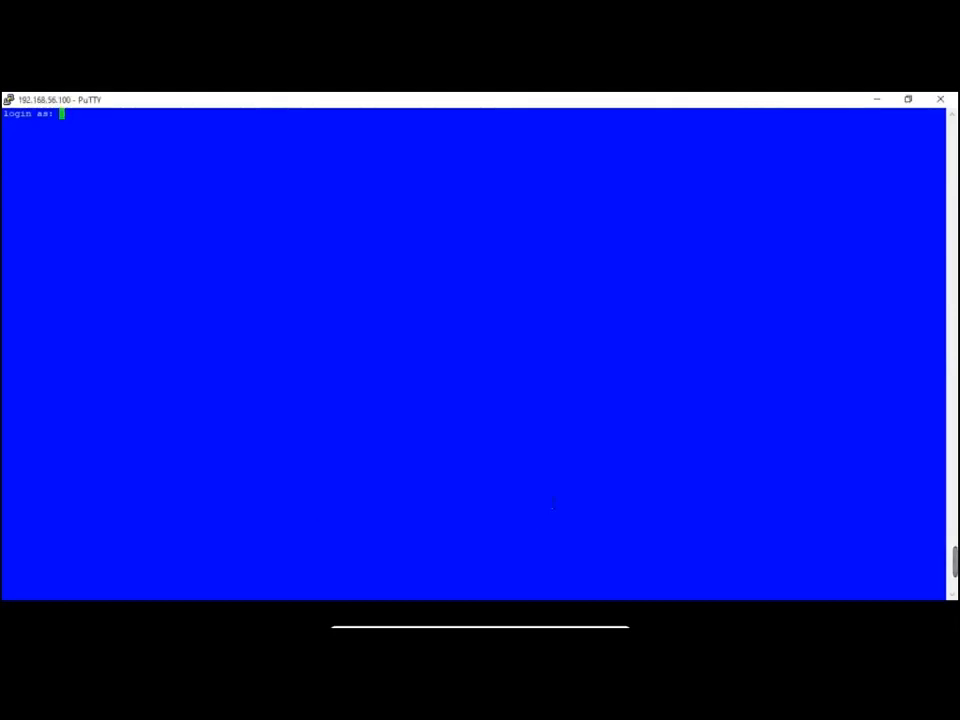
Log in to rac01 as root
type("ora")
key("BackSpace")
key("BackSpace")
type("ro")
key("Return")
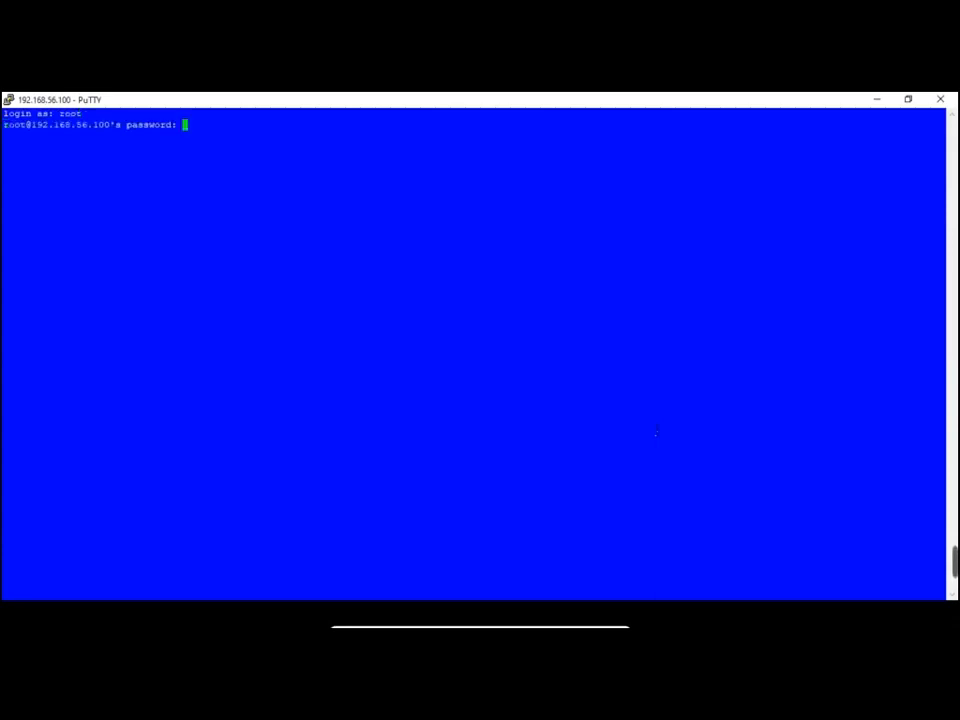
key("Return")
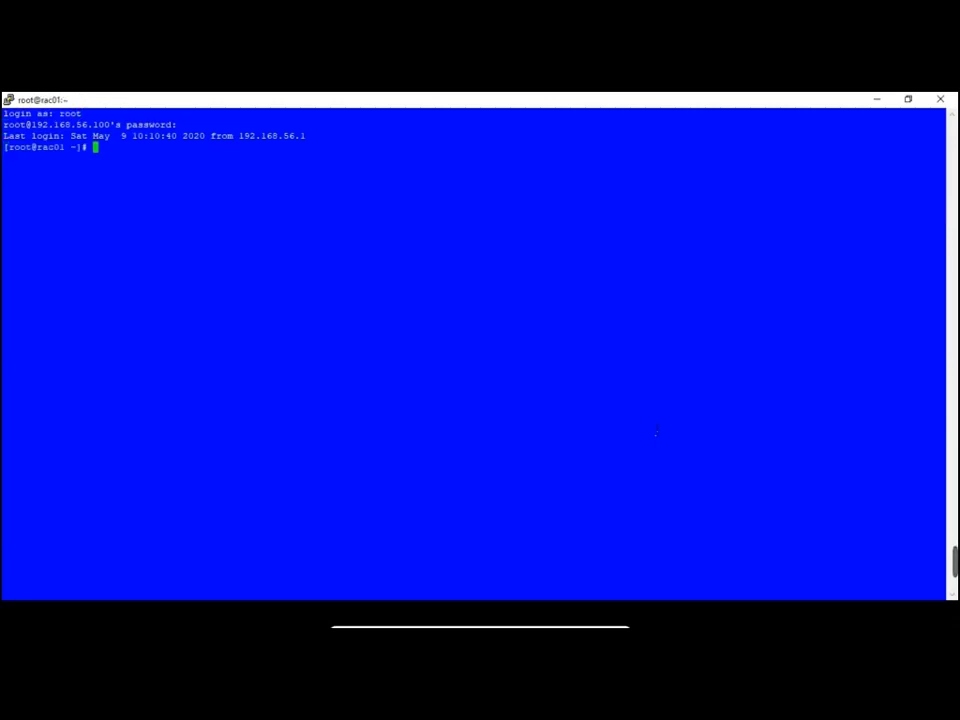
key("Return")
key("Return")
Run hostname, then ping 192.168.56.200 and stop it with Ctrl+C
key("Return")
type("hostname")
key("Return")
key("Return")
key("Return")
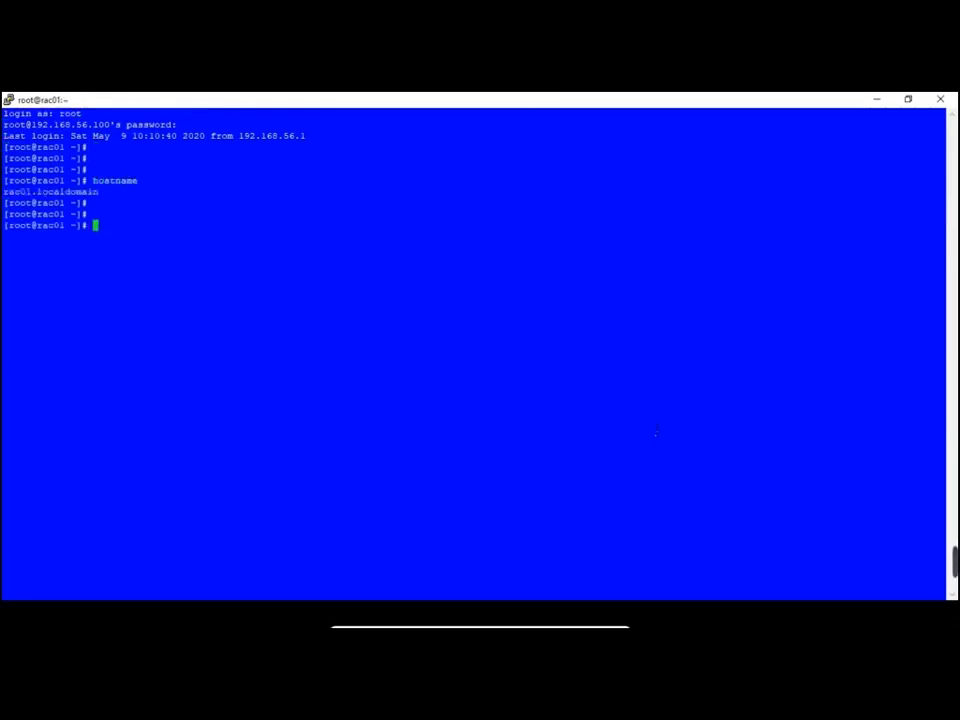
type("ping 192.1")
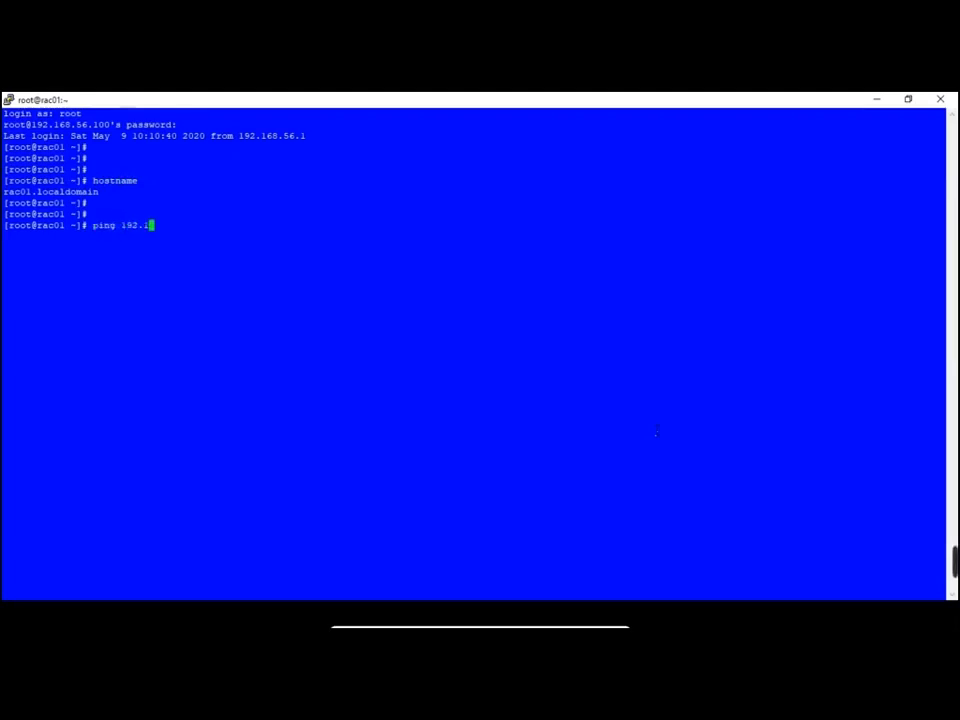
type("68.56.200")
key("Return")
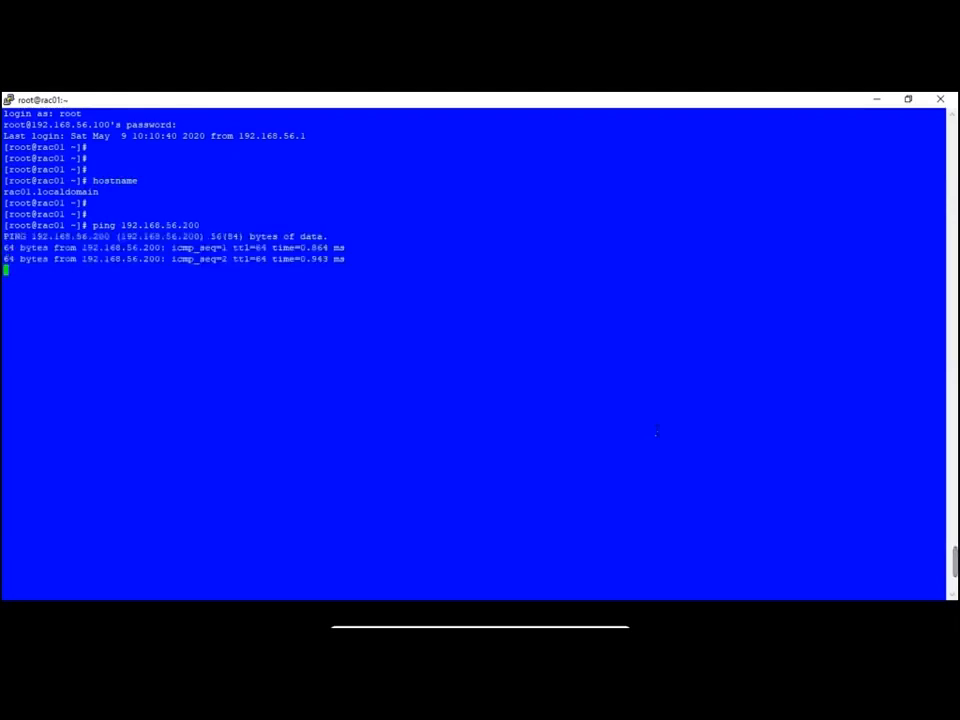
key("ctrl+c")
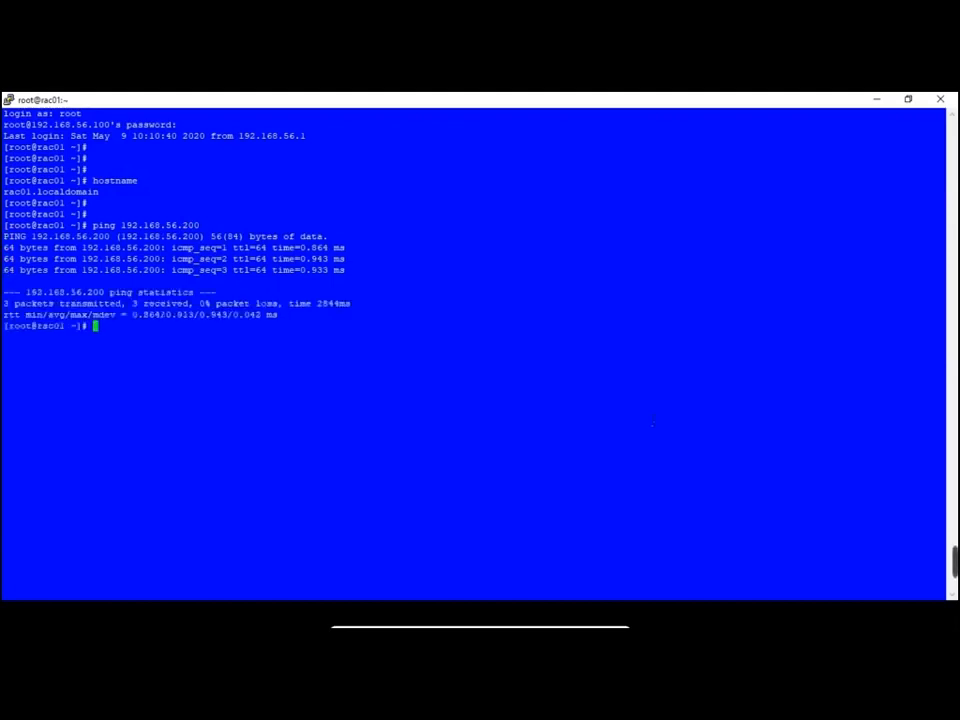
Duplicate the session to open a second 192.168.56.100 window
right_click(278, 105)
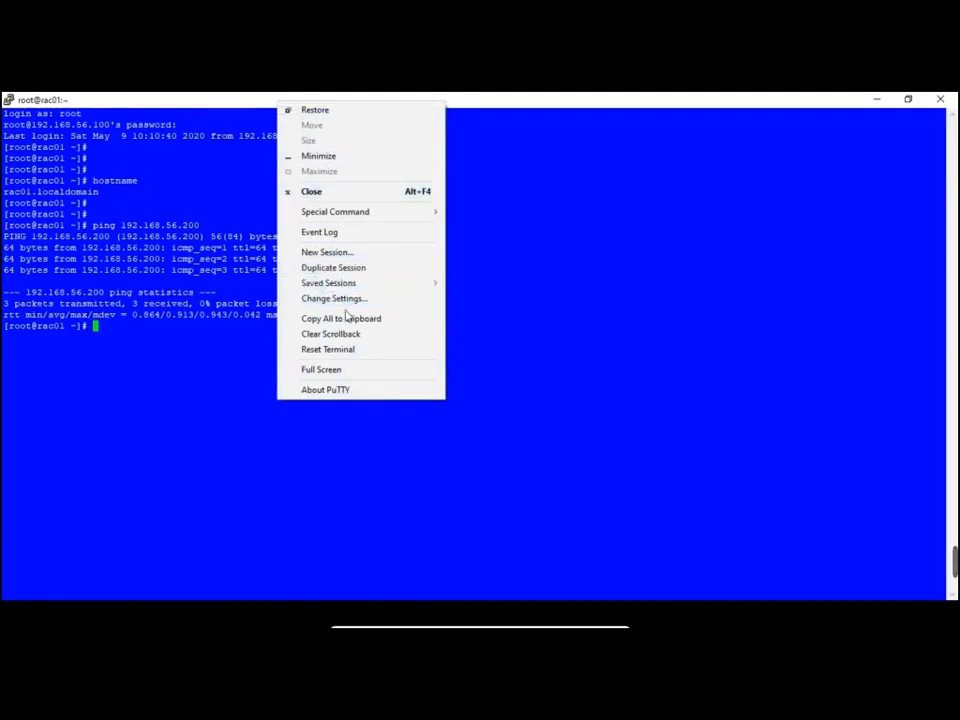
left_click(340, 268)
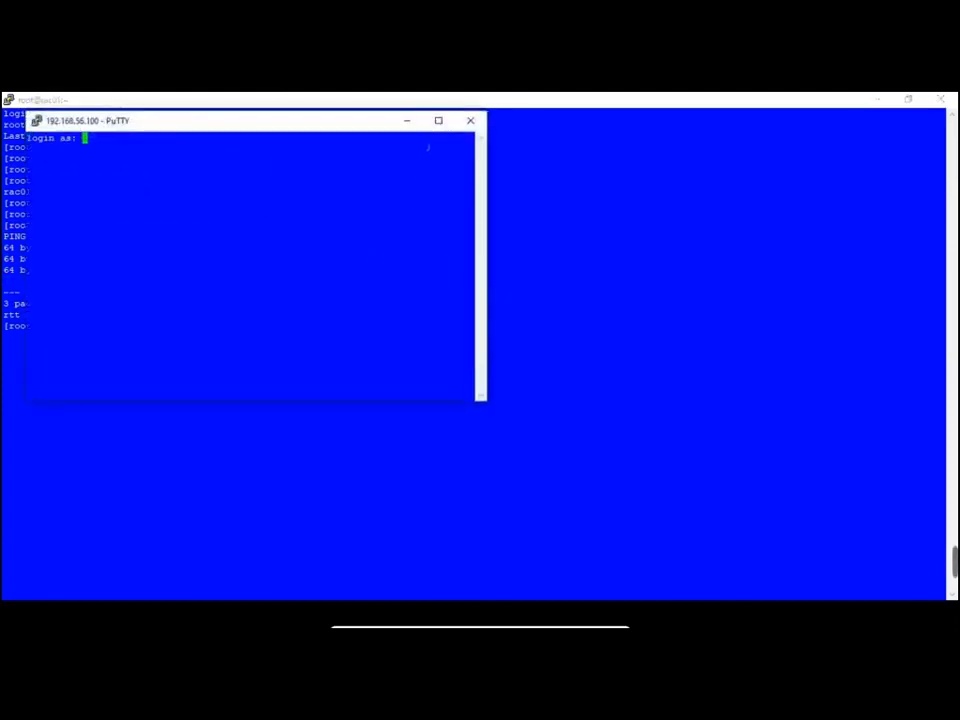
right_click(350, 126)
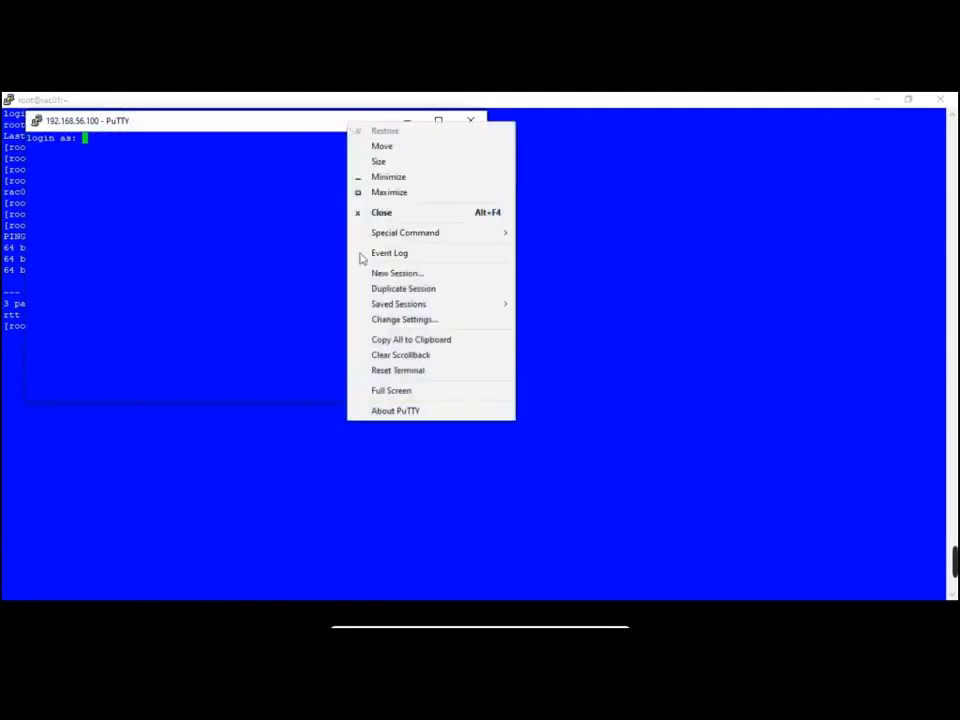
Set the second session's Default Background to orange
left_click(380, 318)
left_click(369, 368)
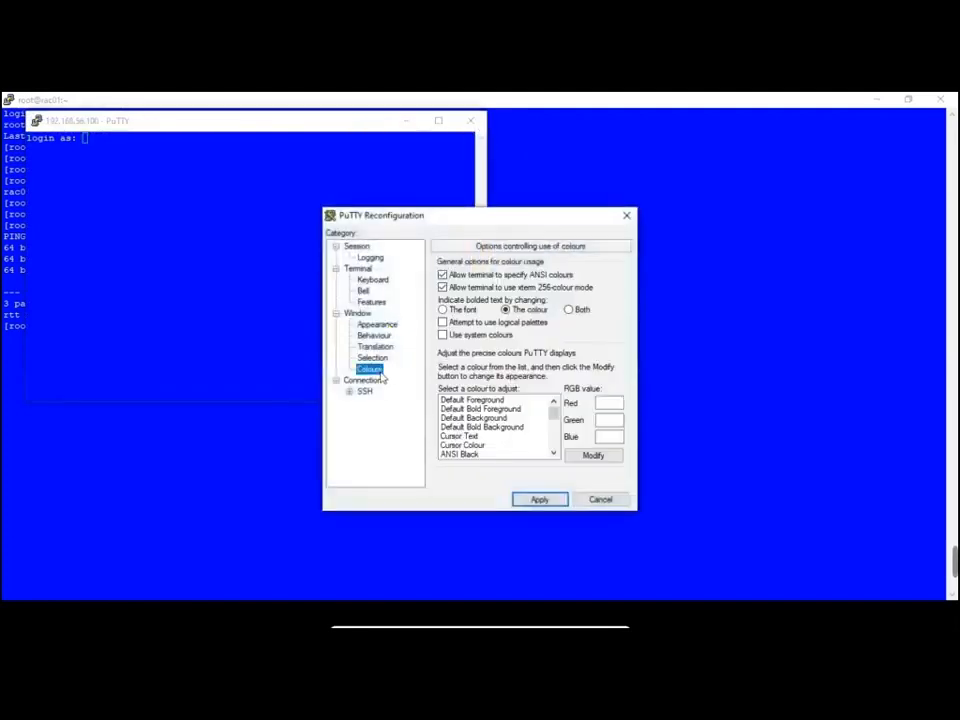
left_click(508, 427)
left_click(522, 419)
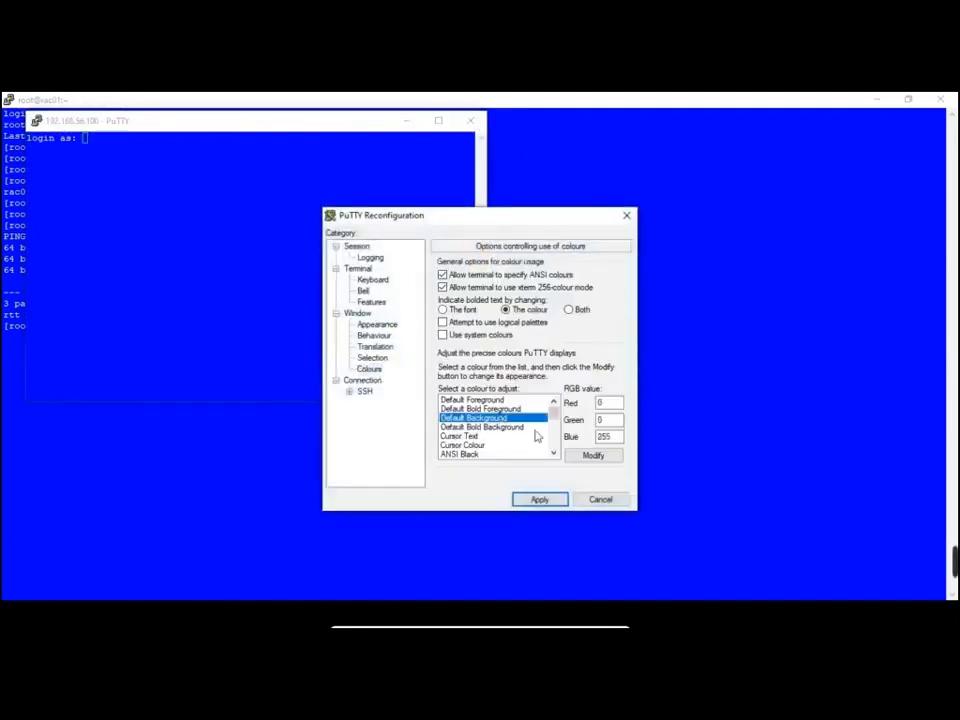
left_click(593, 455)
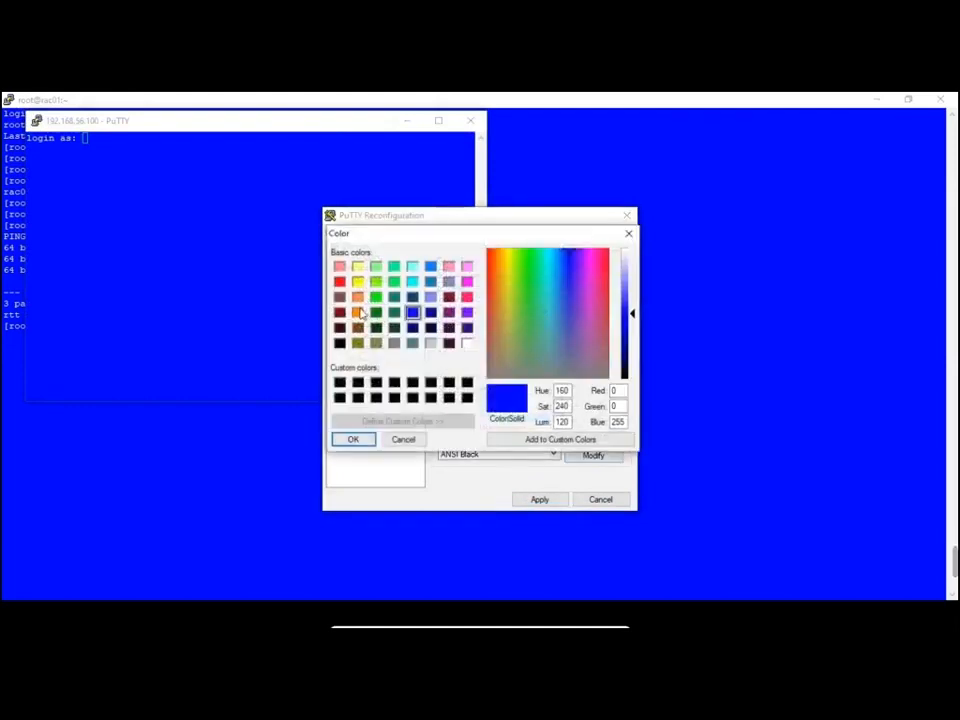
left_click(357, 312)
left_click(355, 440)
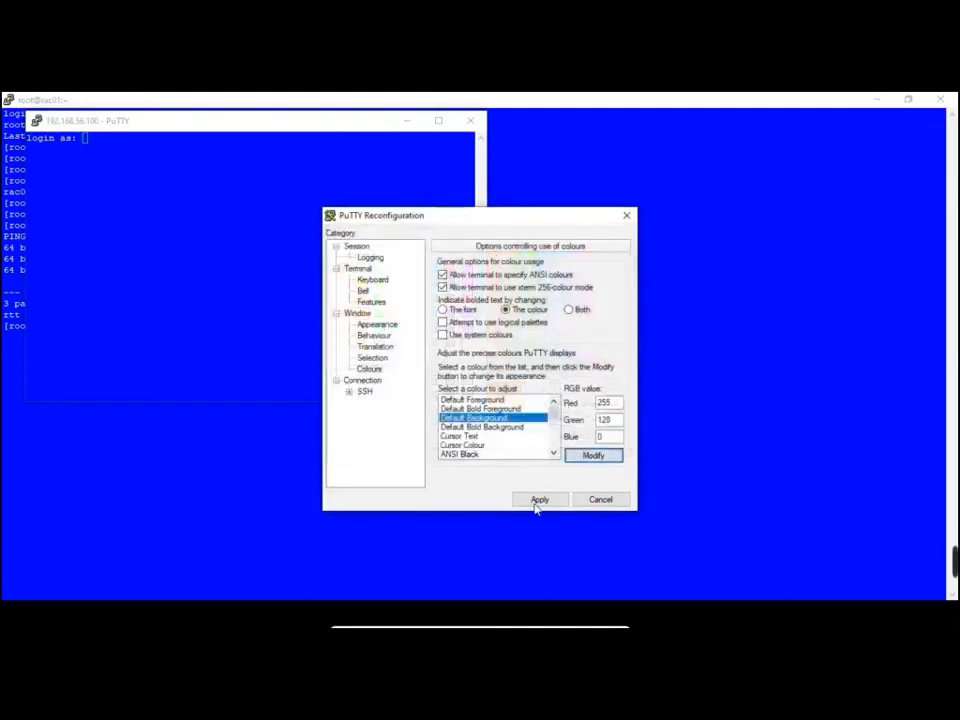
left_click(539, 499)
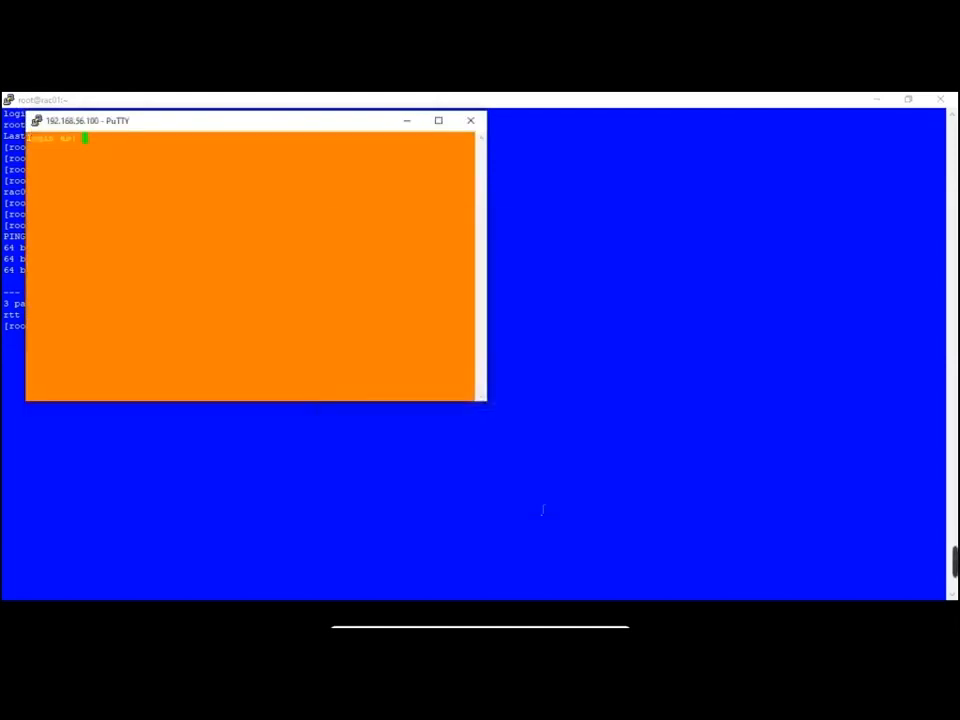
Change the second session's background to light blue (0/128/255)
right_click(277, 131)
left_click(333, 322)
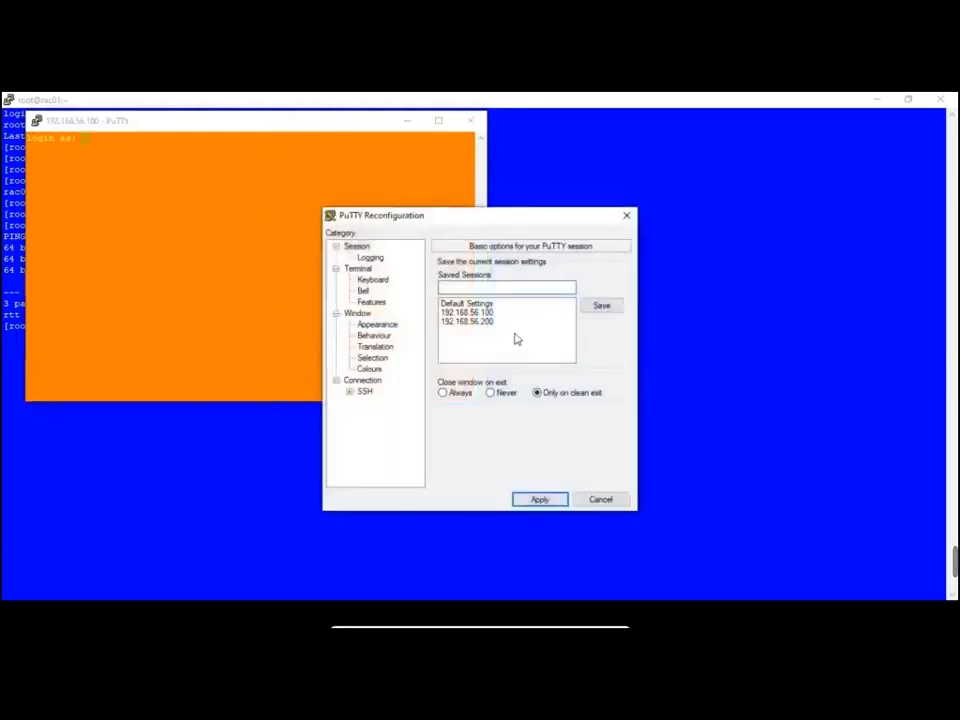
left_click(369, 368)
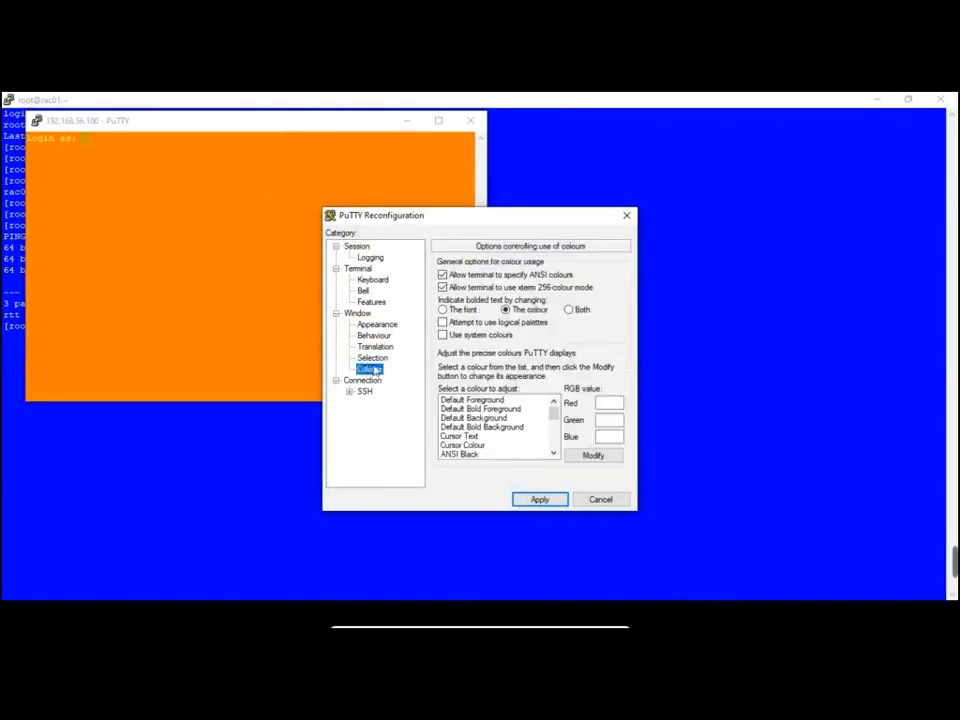
left_click(530, 418)
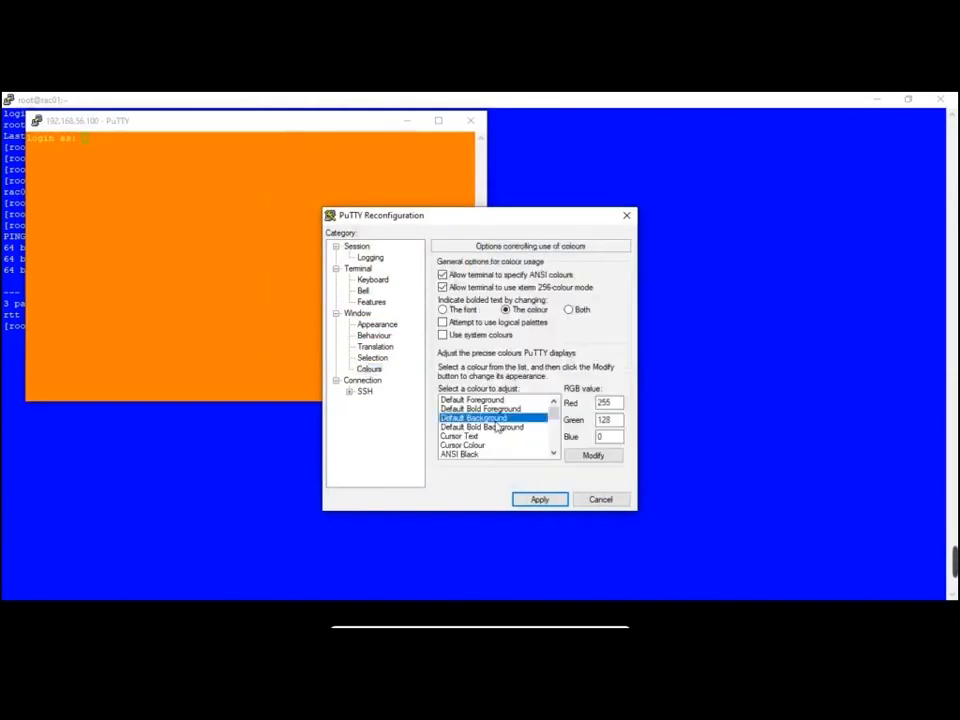
left_click(590, 455)
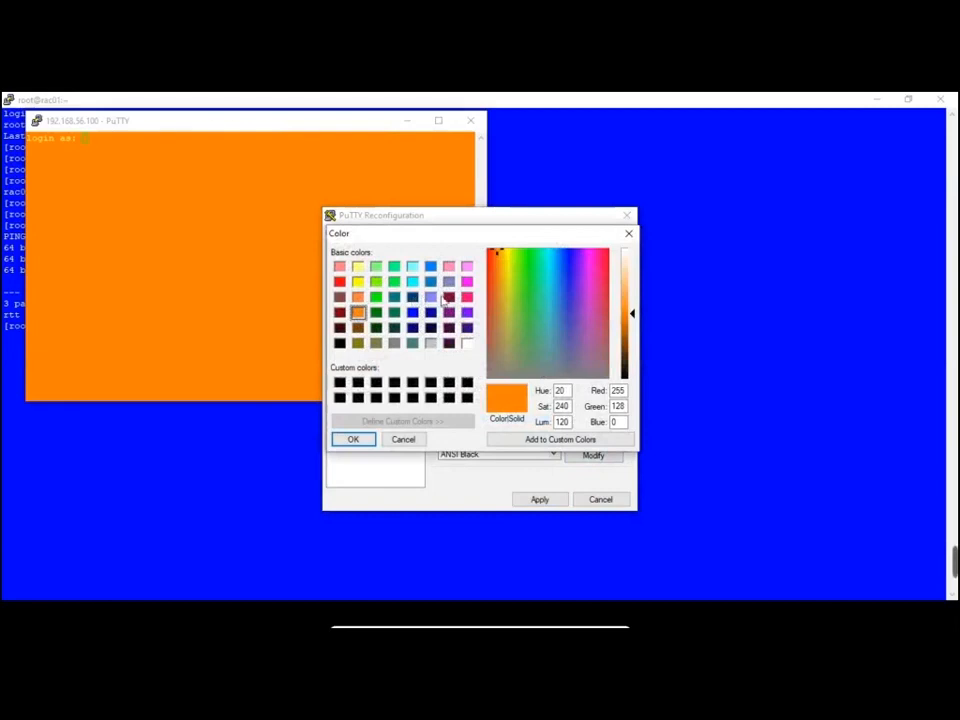
left_click(448, 281)
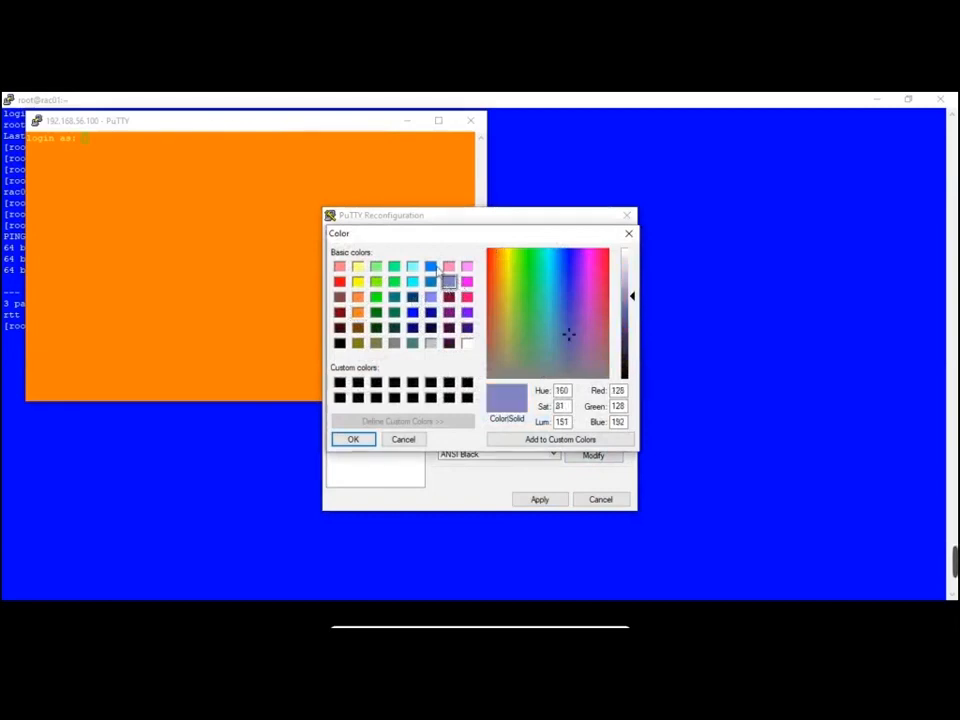
left_click(430, 266)
left_click(366, 440)
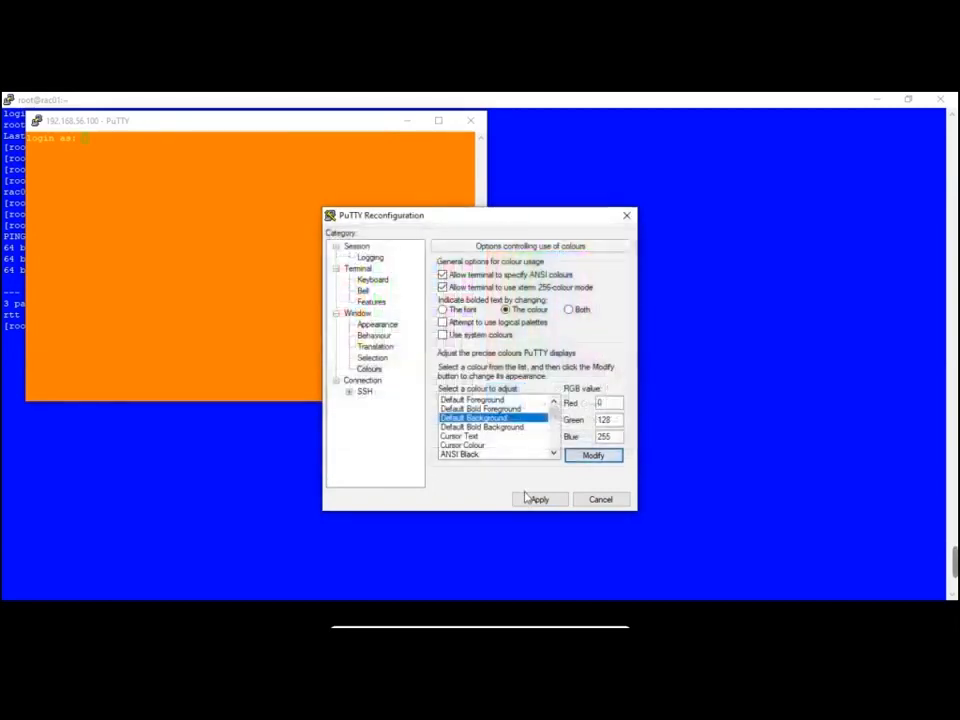
left_click(532, 498)
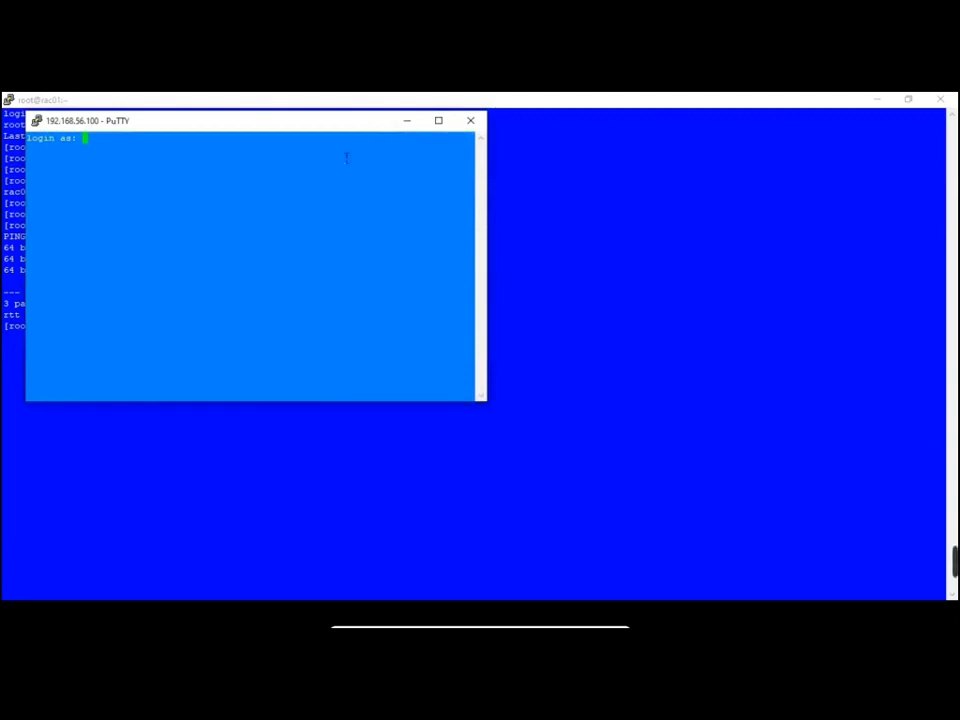
Move and maximise the second window, then close the spare 192.168.56.100 session
left_click_drag(335, 128, 461, 163)
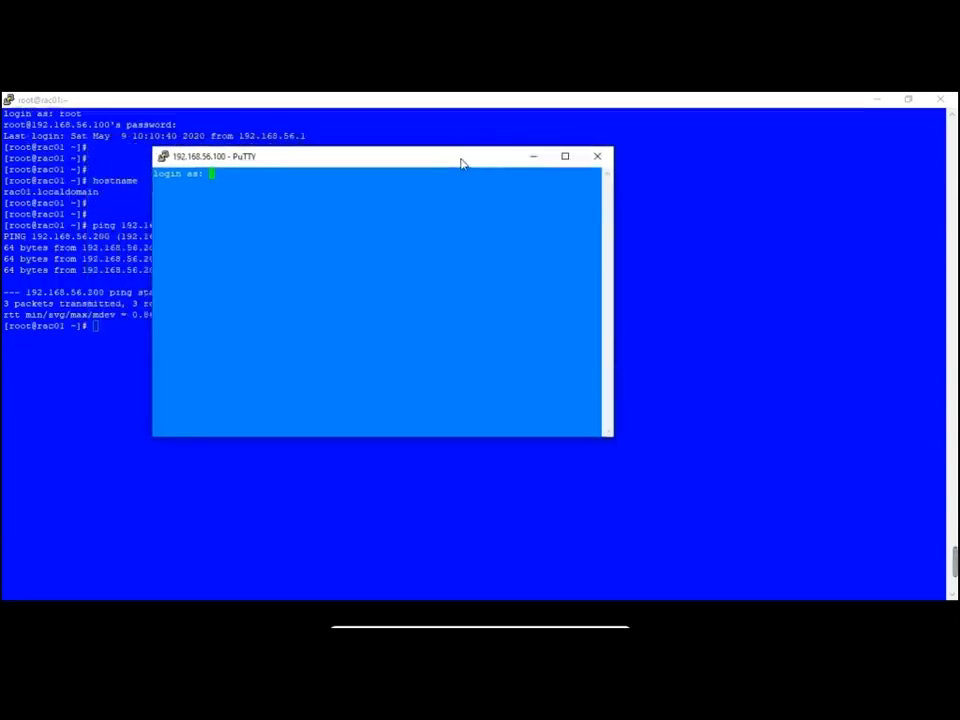
left_click(567, 156)
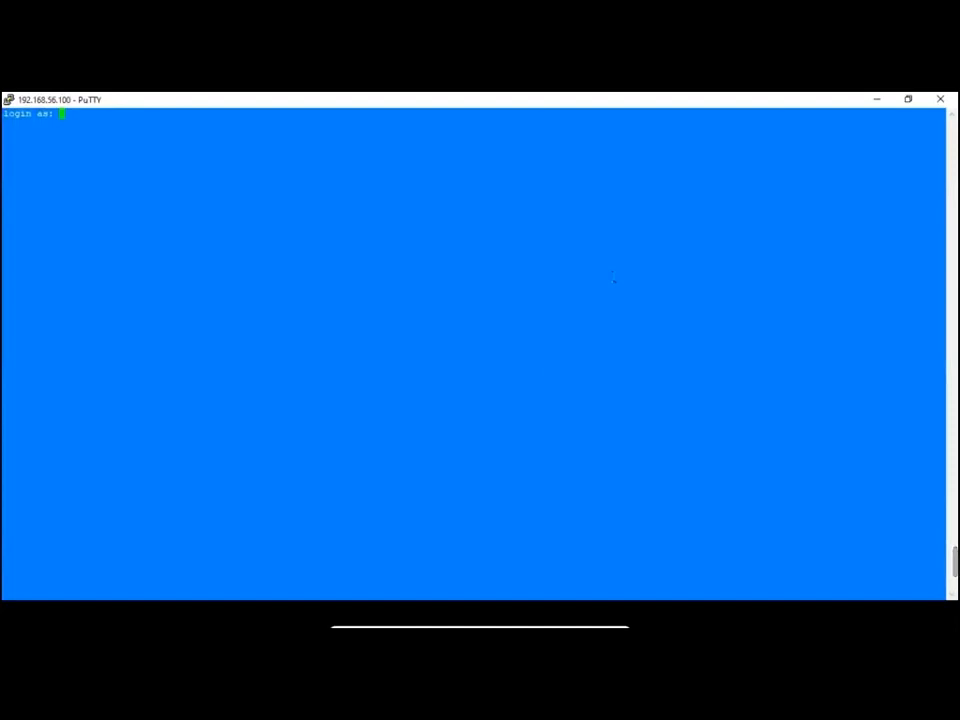
left_click(941, 100)
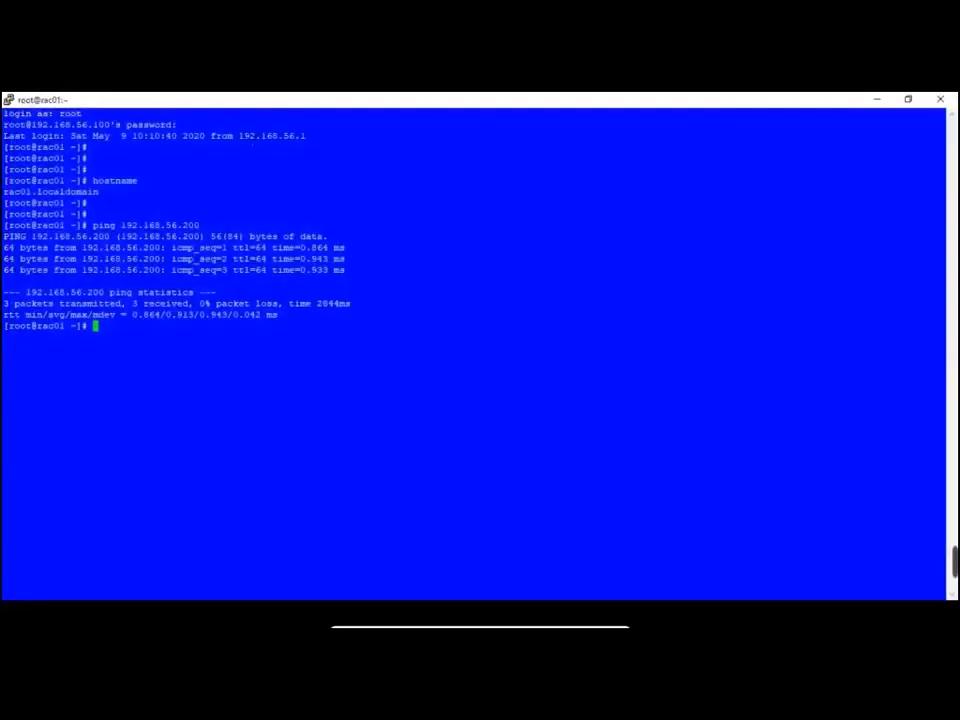
Start a new session from the rac01 window and load the saved 192.168.56.200 session
right_click(265, 104)
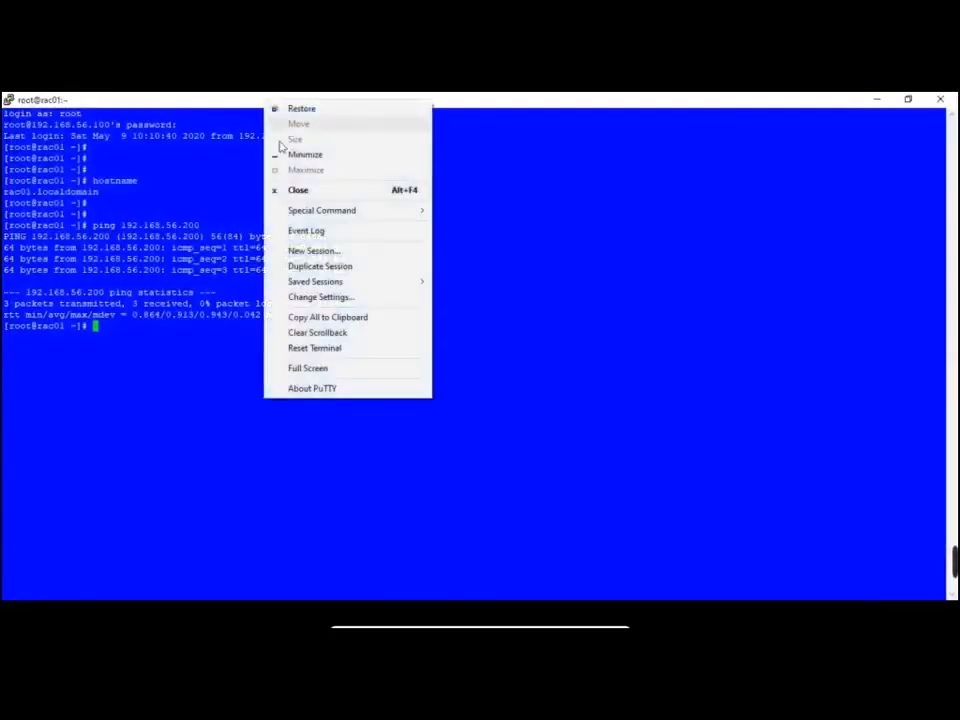
left_click(320, 252)
left_click(480, 391)
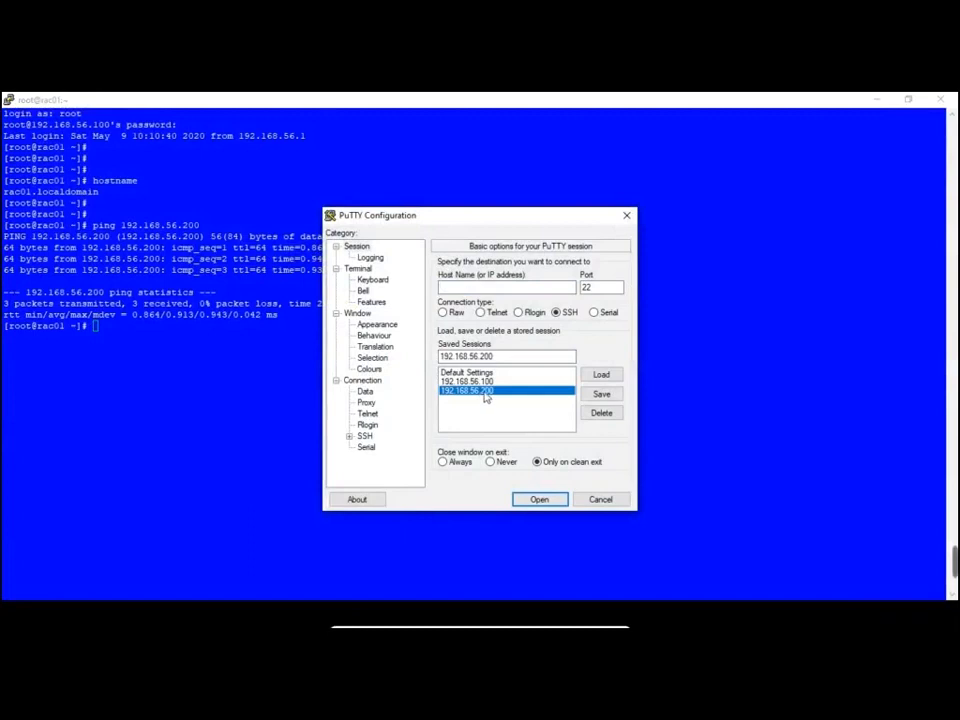
left_click(603, 397)
left_click(480, 391)
left_click(603, 378)
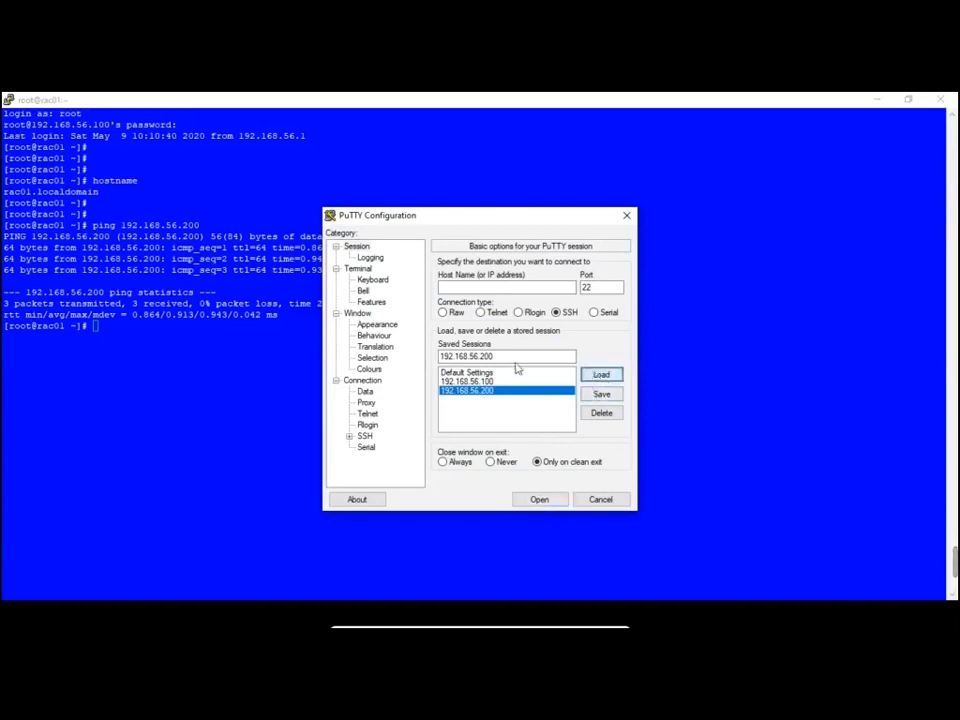
left_click(482, 382)
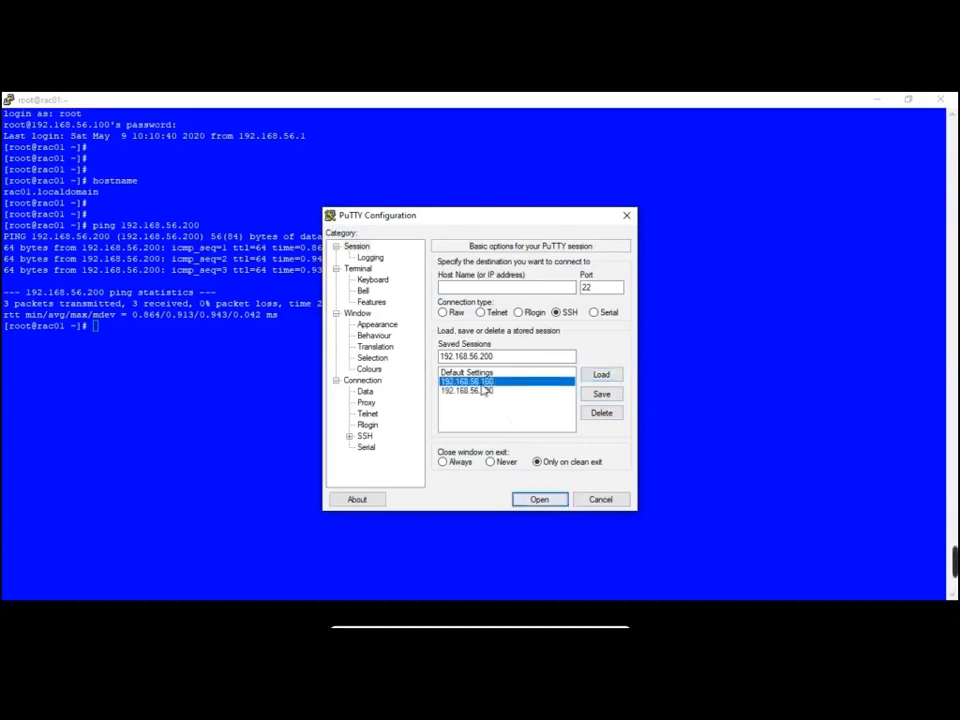
left_click(481, 391)
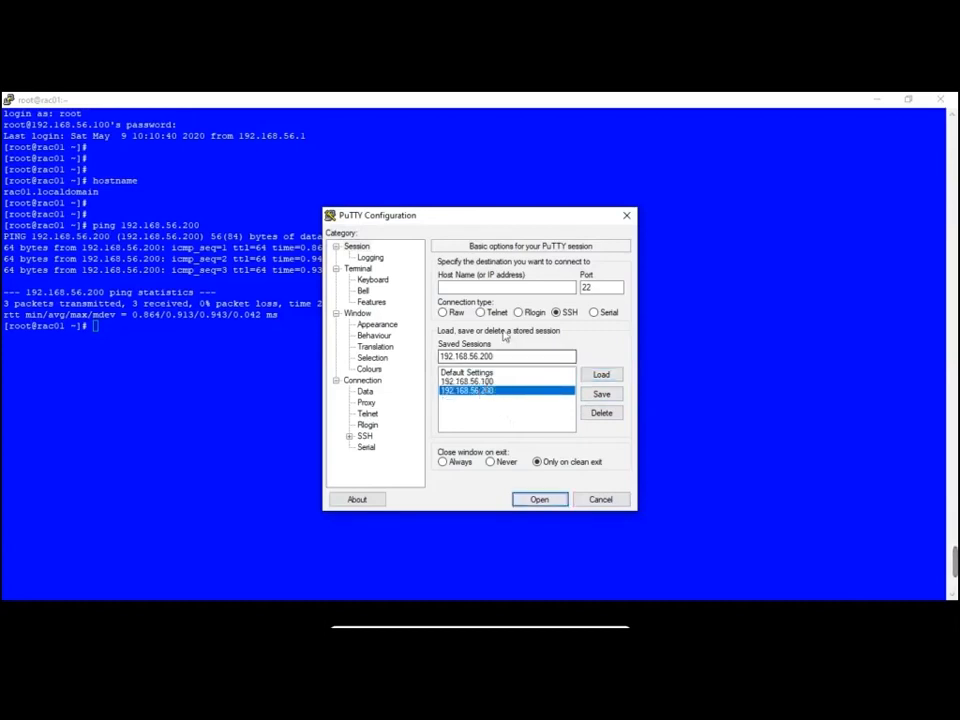
Paste 192.168.56.200 as the host name, connect, and accept the host key
left_click(511, 290)
type("192.168.56.200")
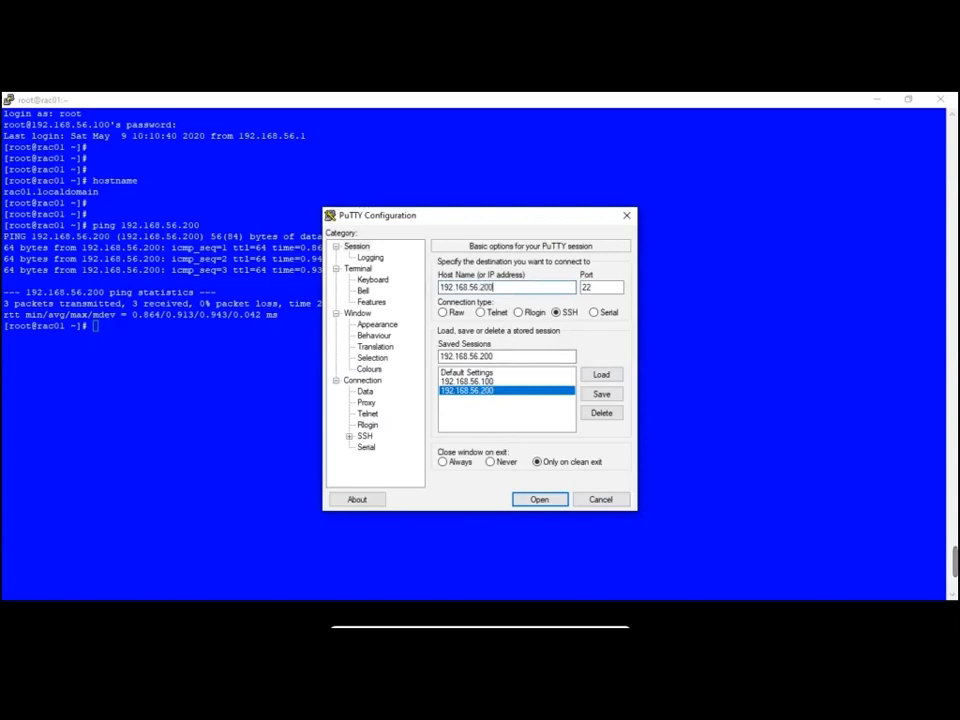
left_click(601, 376)
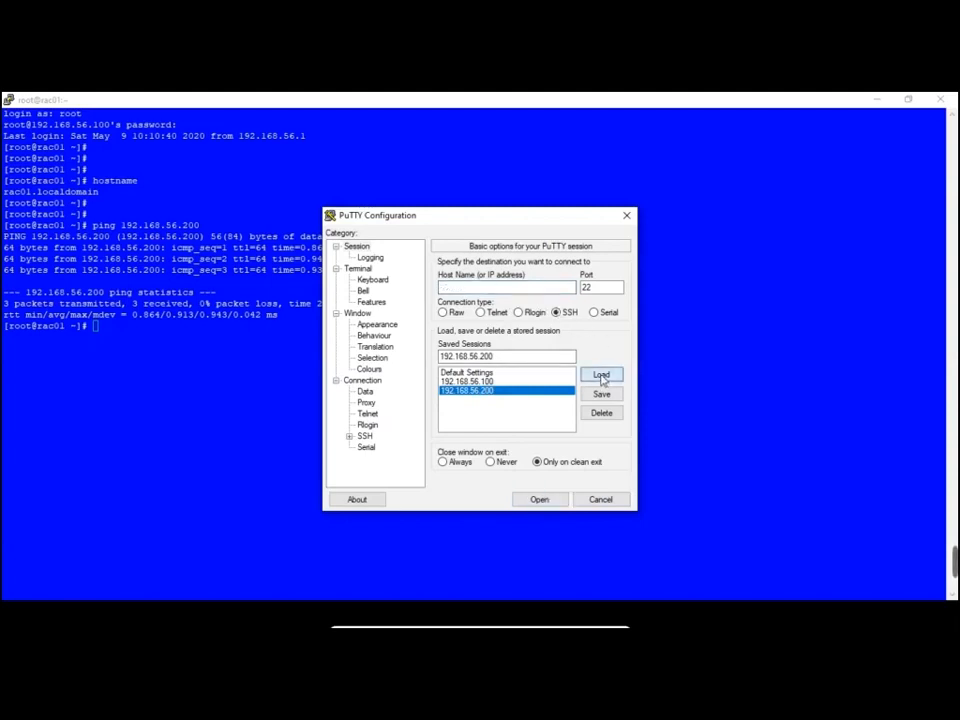
left_click(603, 394)
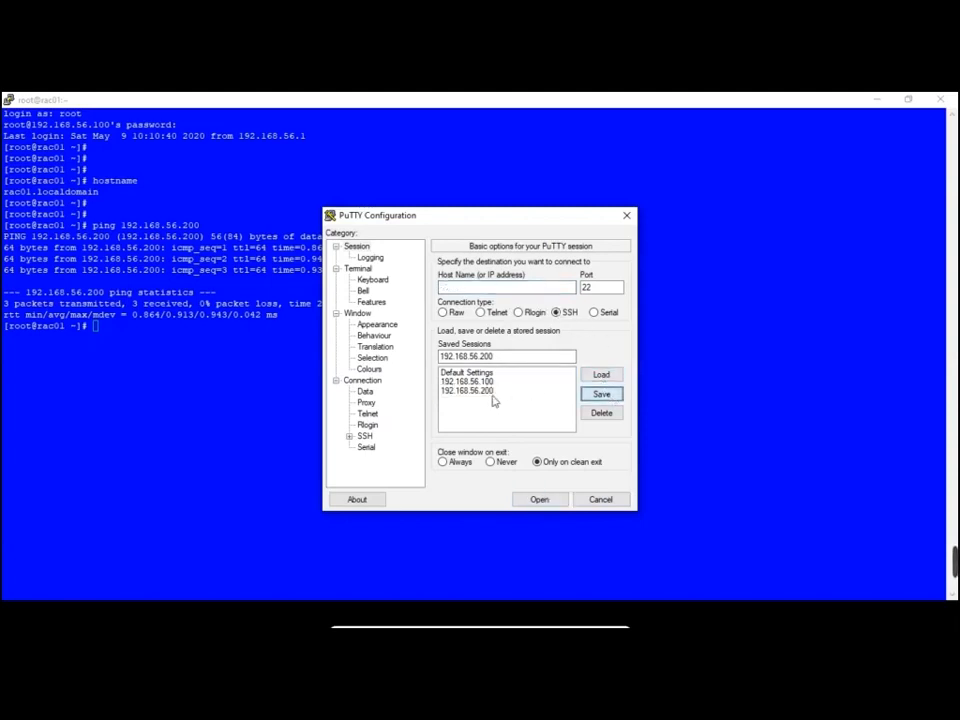
left_click(474, 391)
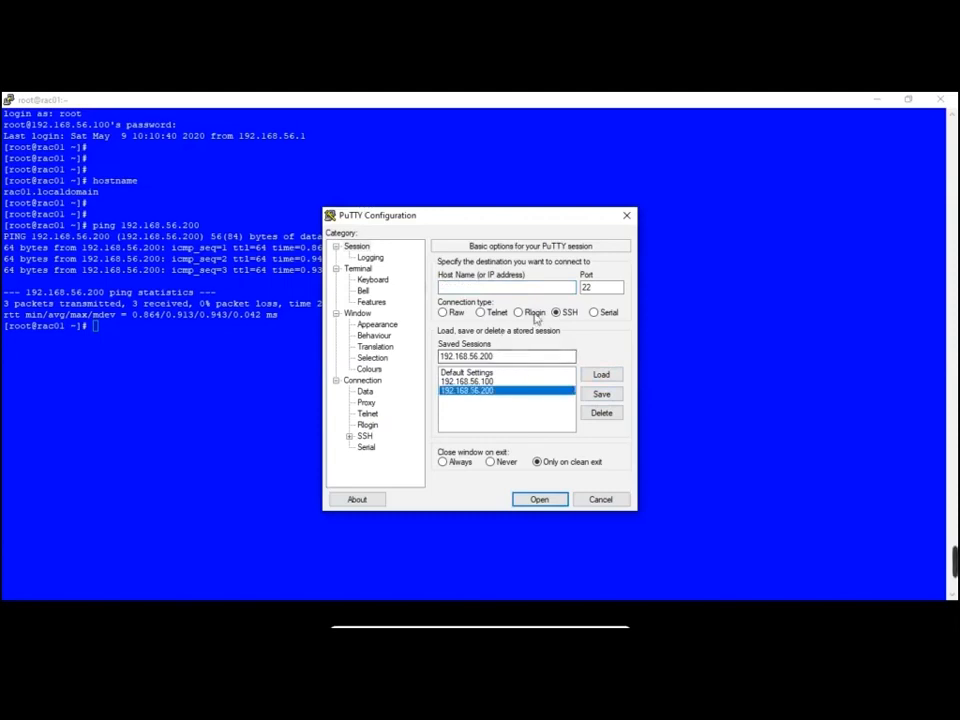
left_click_drag(512, 359, 430, 362)
key("ctrl+c")
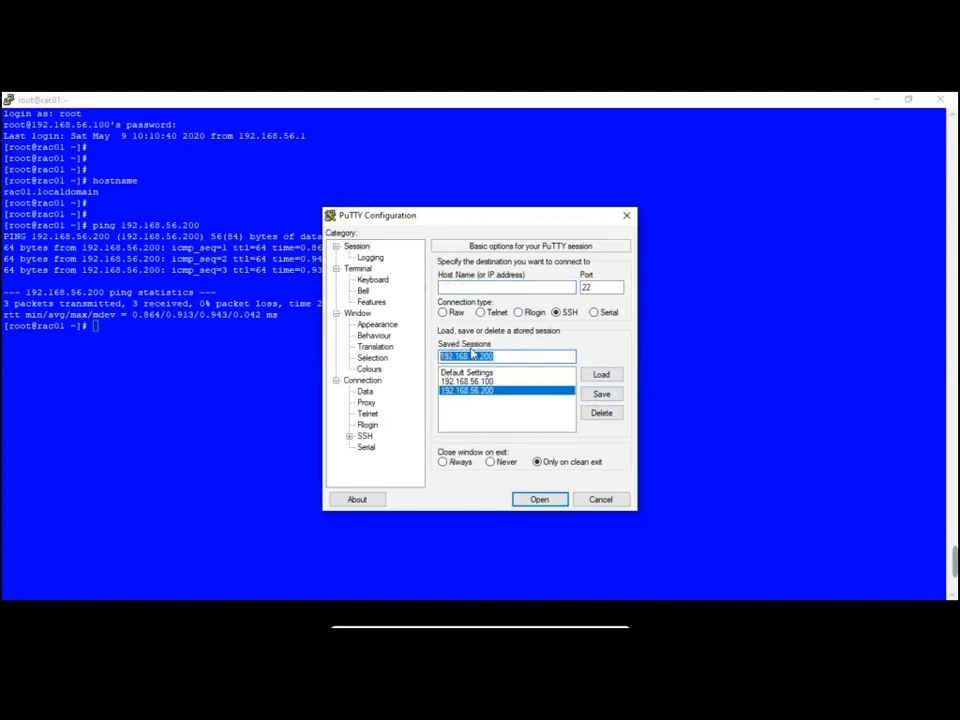
left_click(485, 291)
key("ctrl+v")
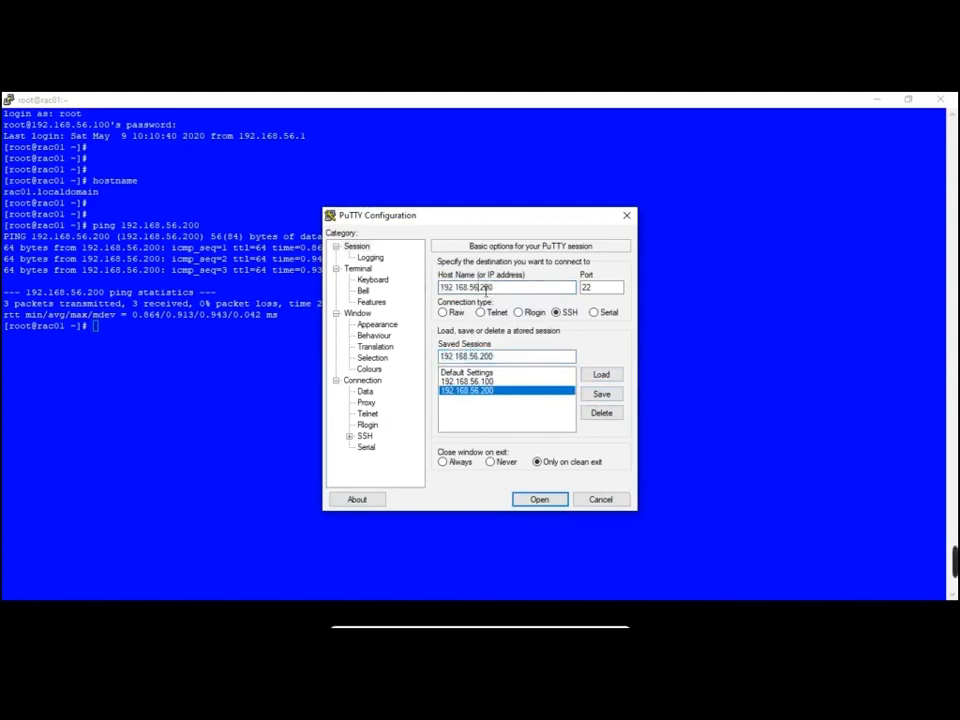
key("Return")
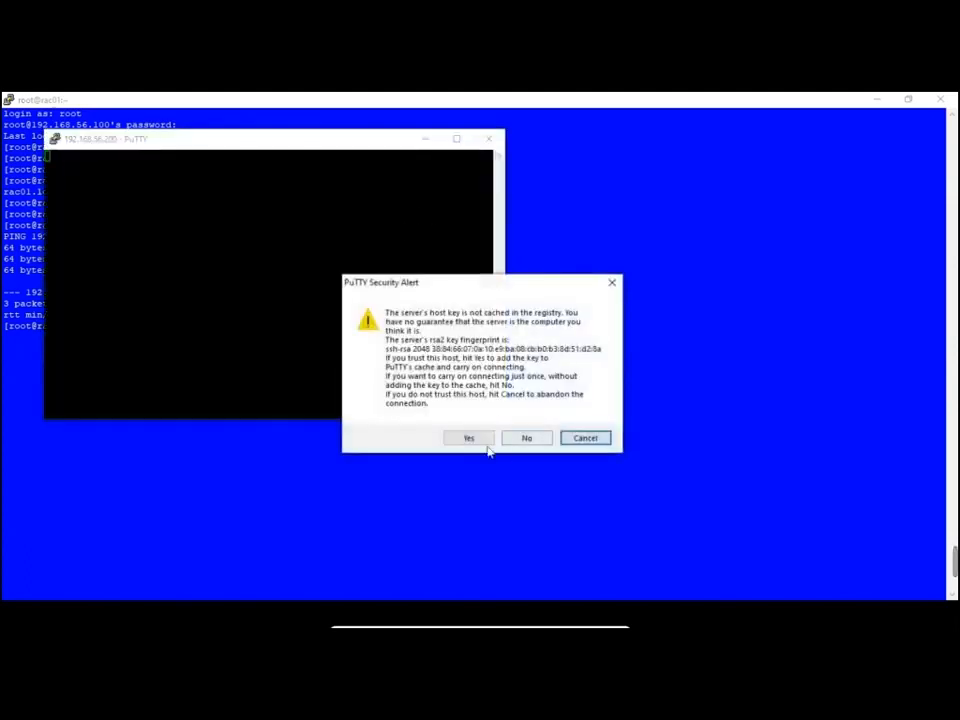
left_click(489, 446)
Maximize the 192.168.56.200 terminal and set its Default Background to light blue
left_click(456, 140)
right_click(407, 101)
left_click(458, 298)
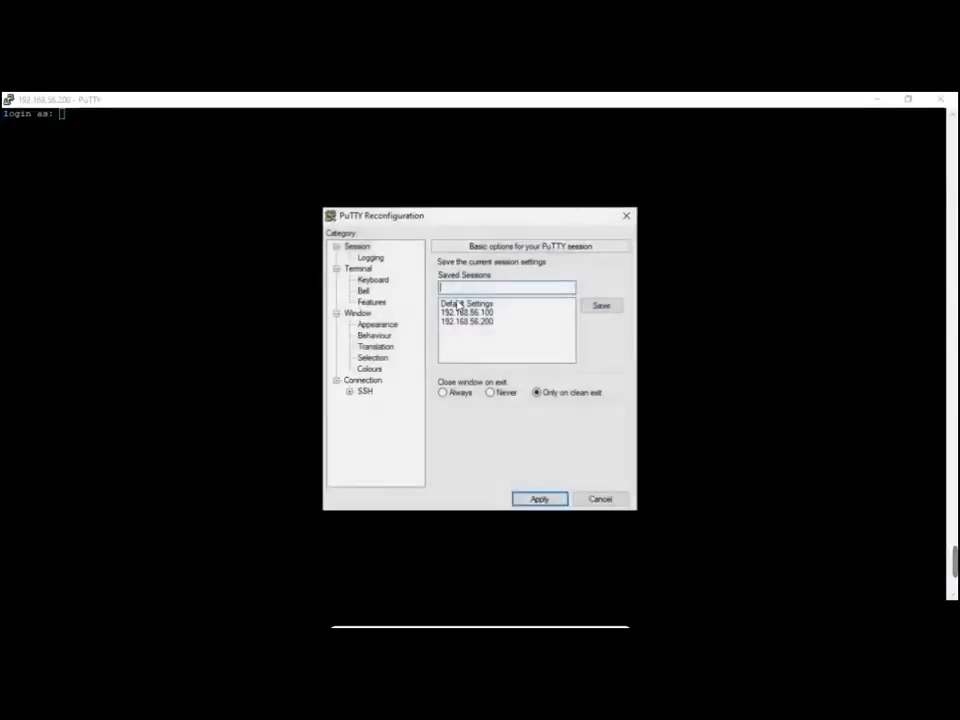
left_click(369, 369)
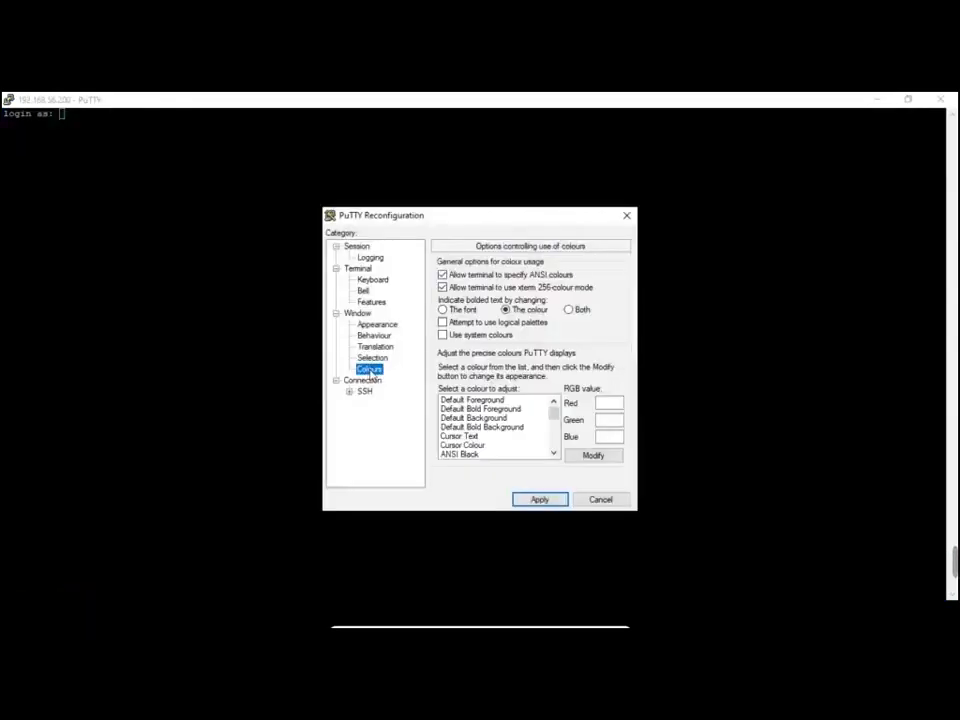
left_click(474, 417)
left_click(590, 456)
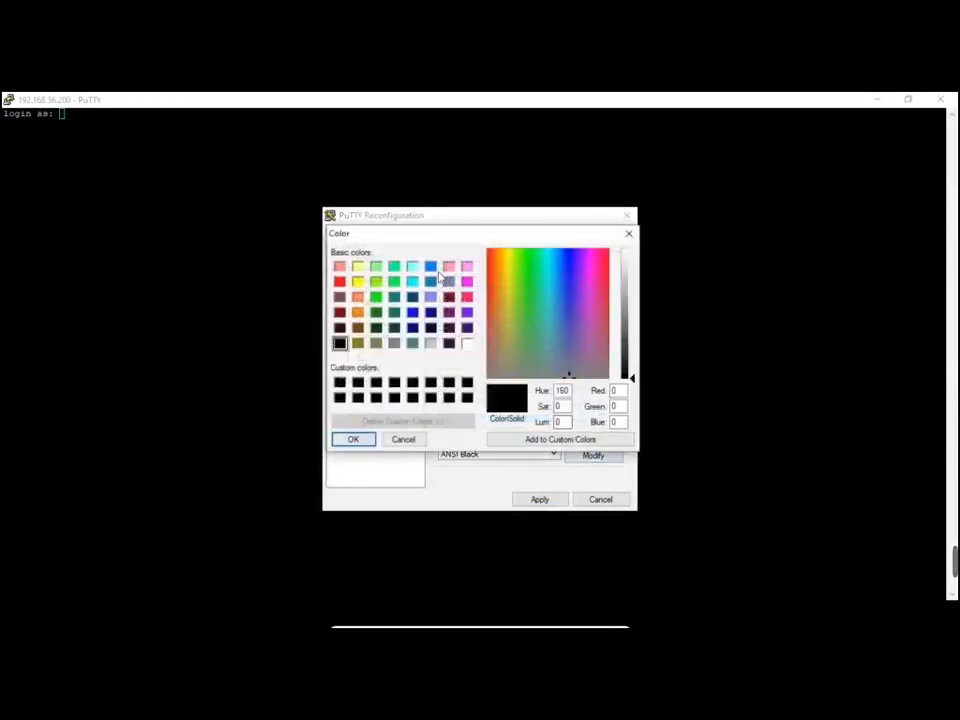
left_click(430, 266)
left_click(353, 439)
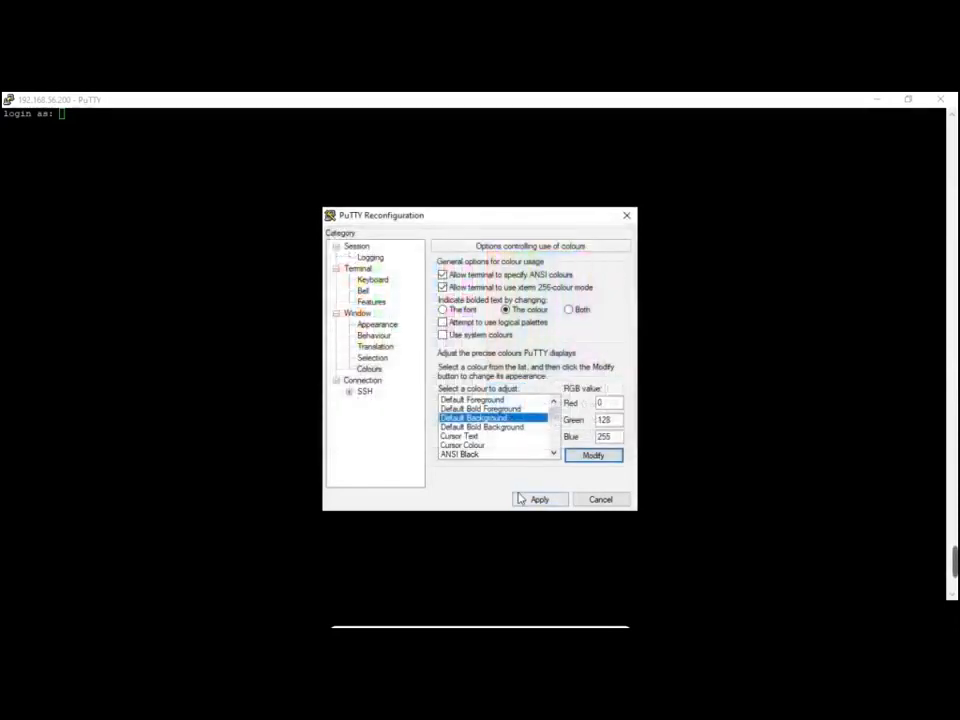
left_click(537, 499)
Set the Default Foreground text colour to dark brownish red
right_click(268, 102)
left_click(312, 300)
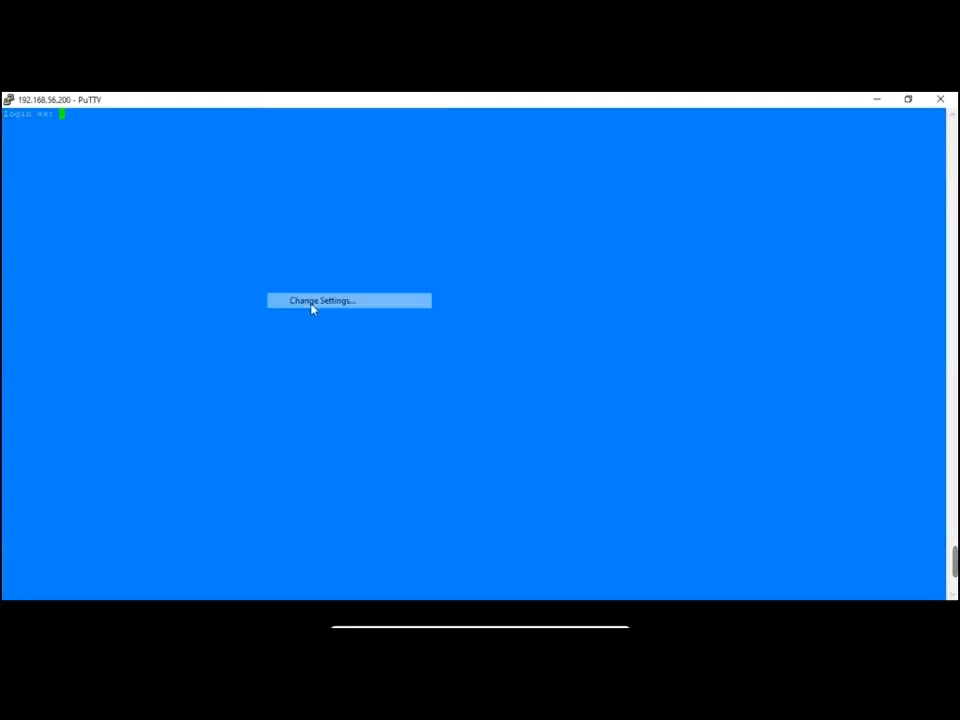
left_click(370, 369)
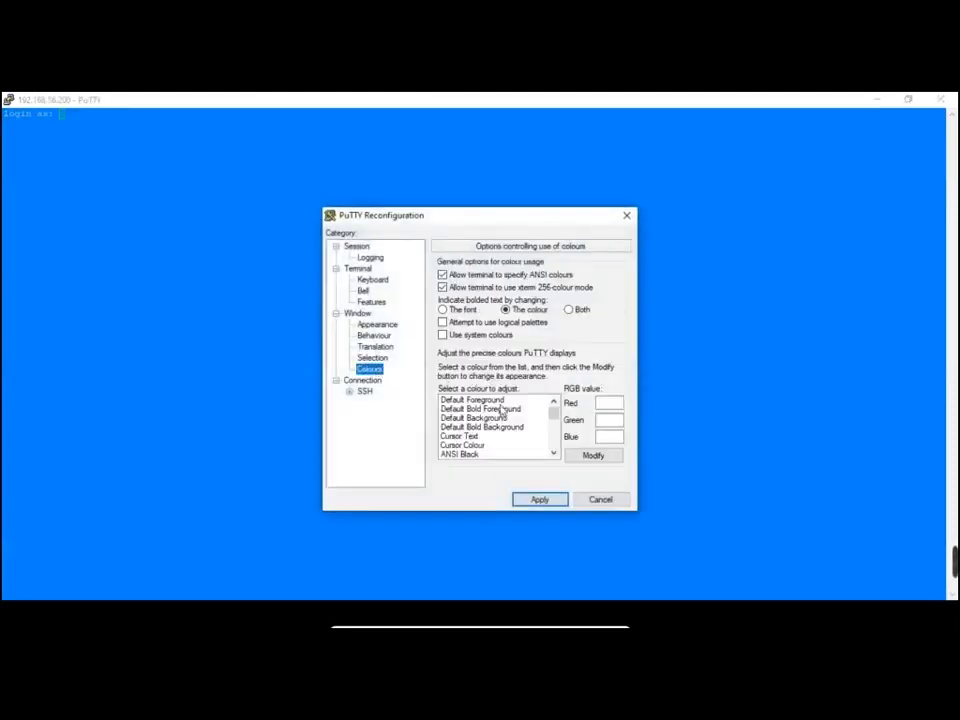
left_click(485, 399)
left_click(592, 456)
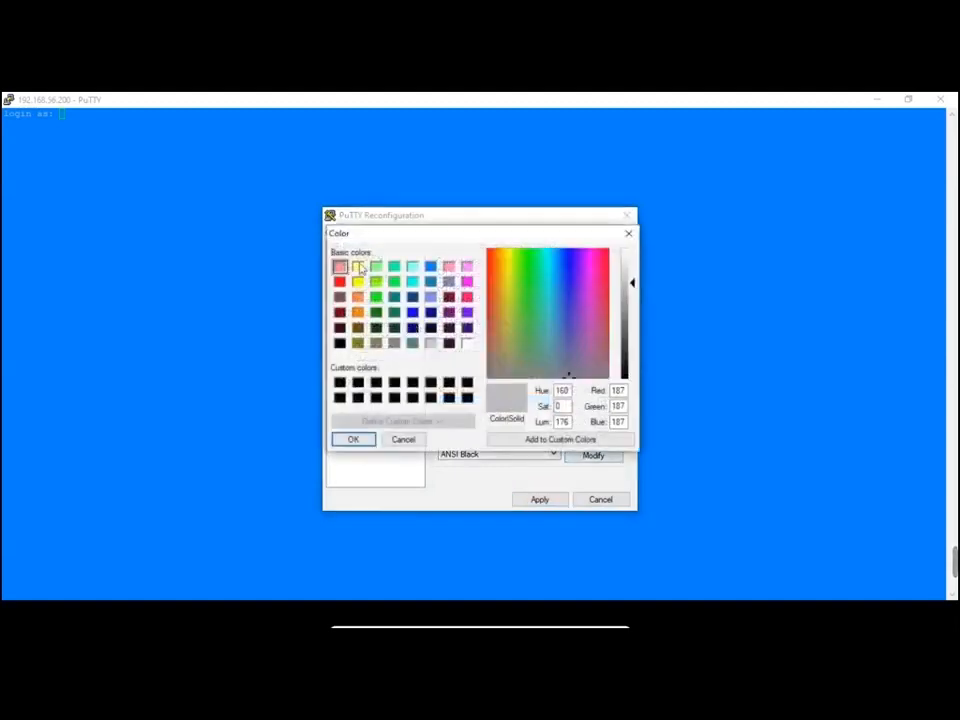
left_click(358, 266)
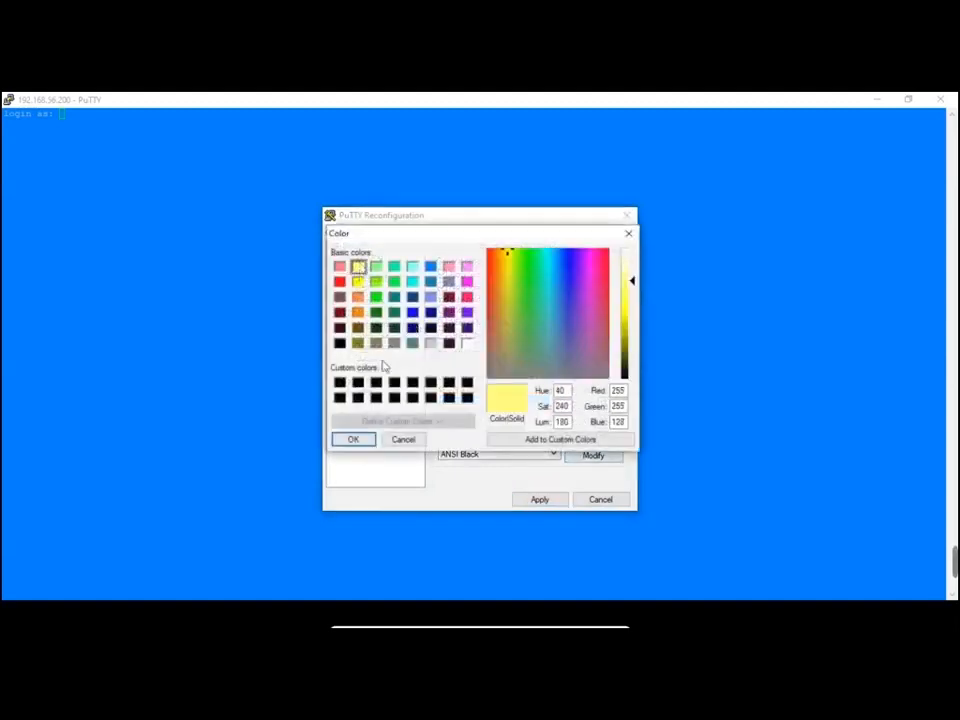
left_click(358, 297)
left_click(340, 280)
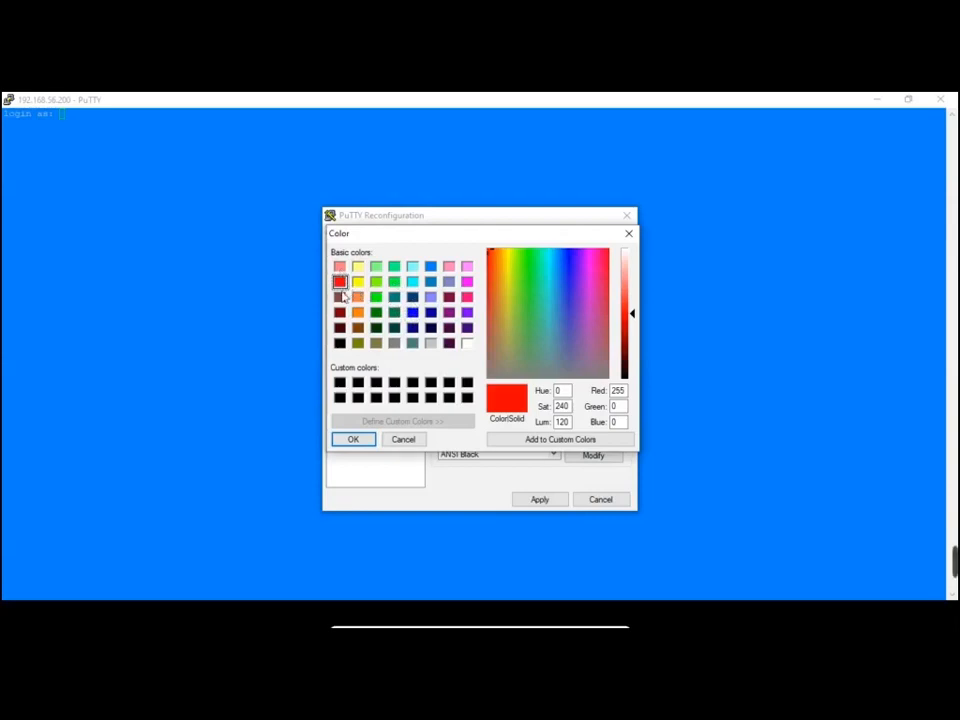
left_click(340, 297)
left_click(353, 439)
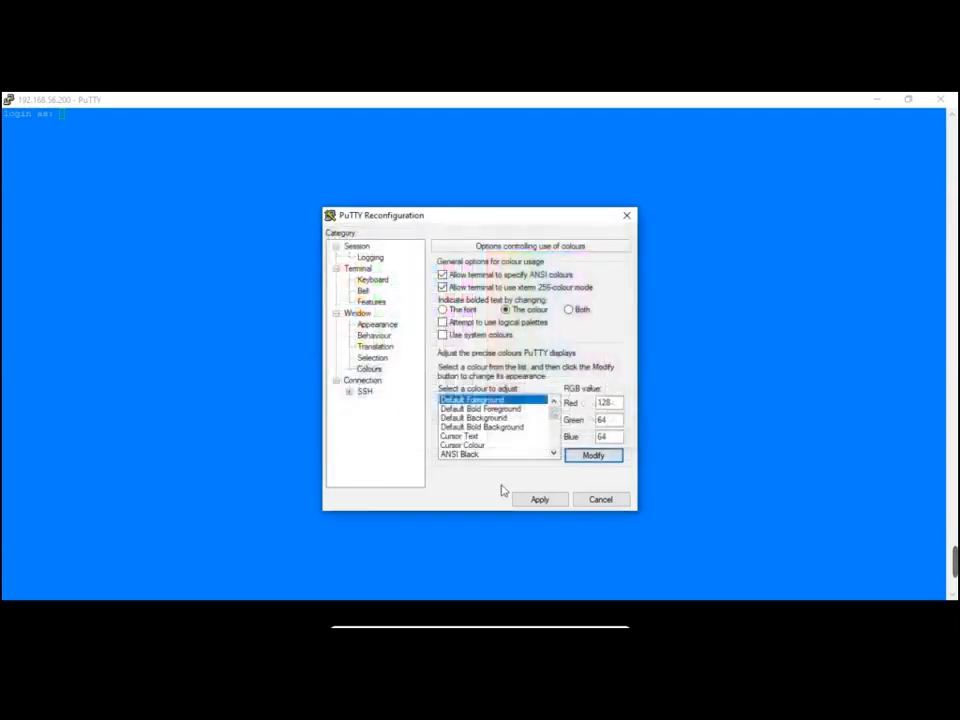
left_click(540, 499)
Enter root as the login name on 192.168.56.200
type("root")
key("Return")
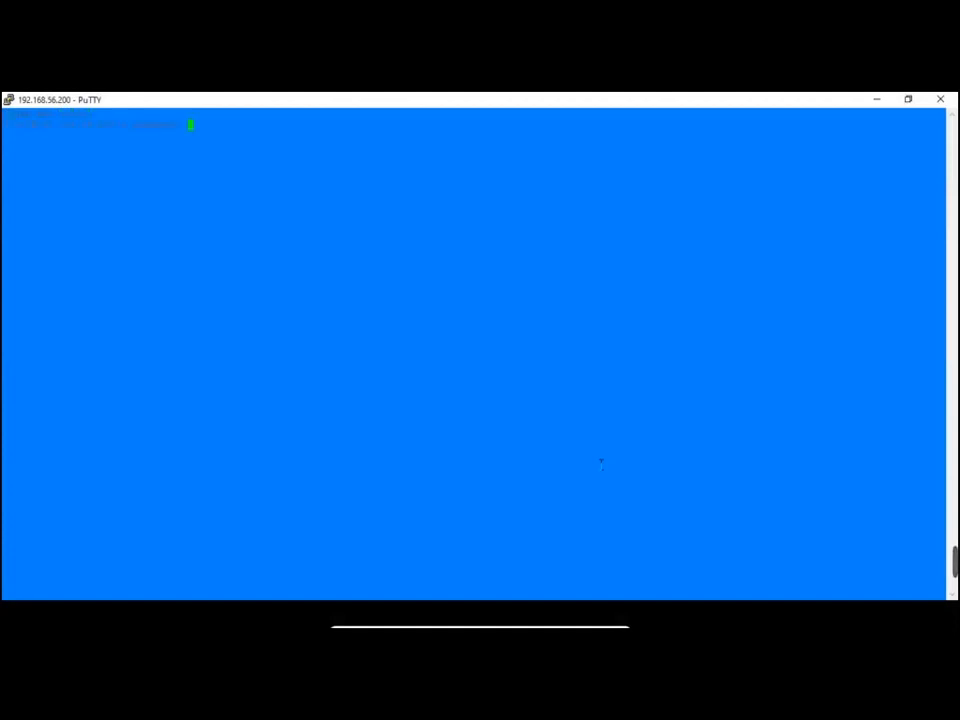
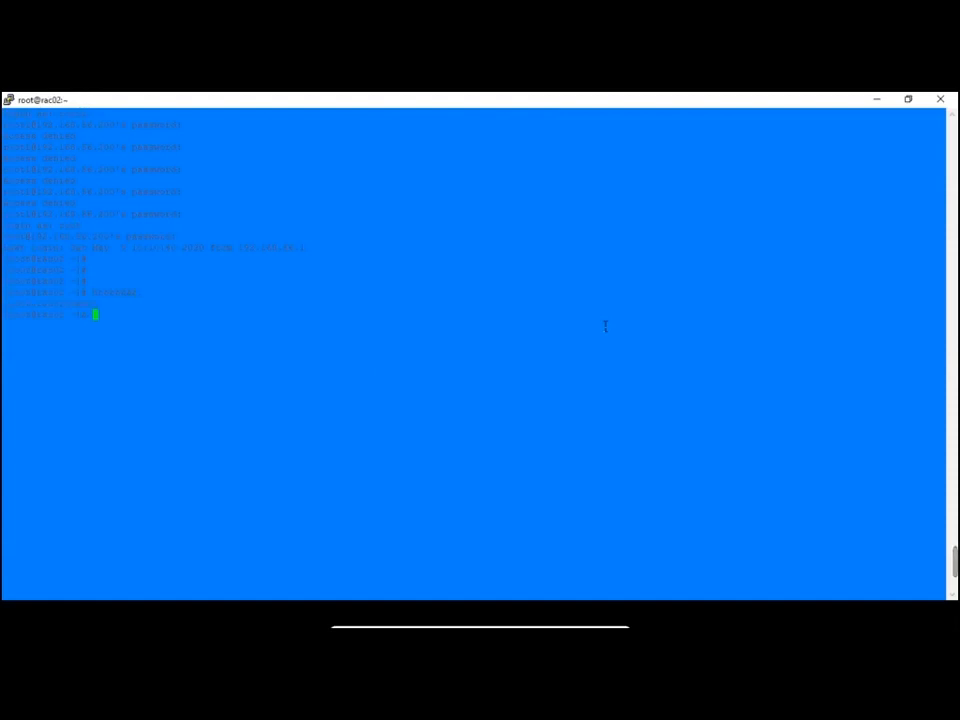
Check rac02's hostname and ping 192.168.56.101, stopping after a few replies
key("Return")
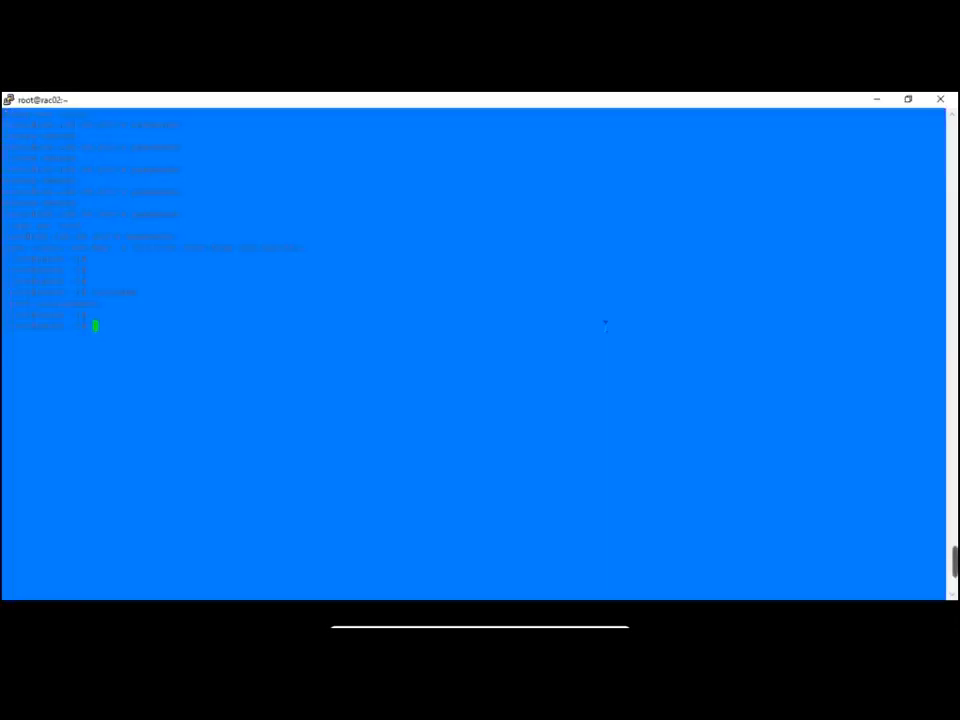
type("ping")
type(" 192.168.")
type("56.1")
type("01")
key("Return")
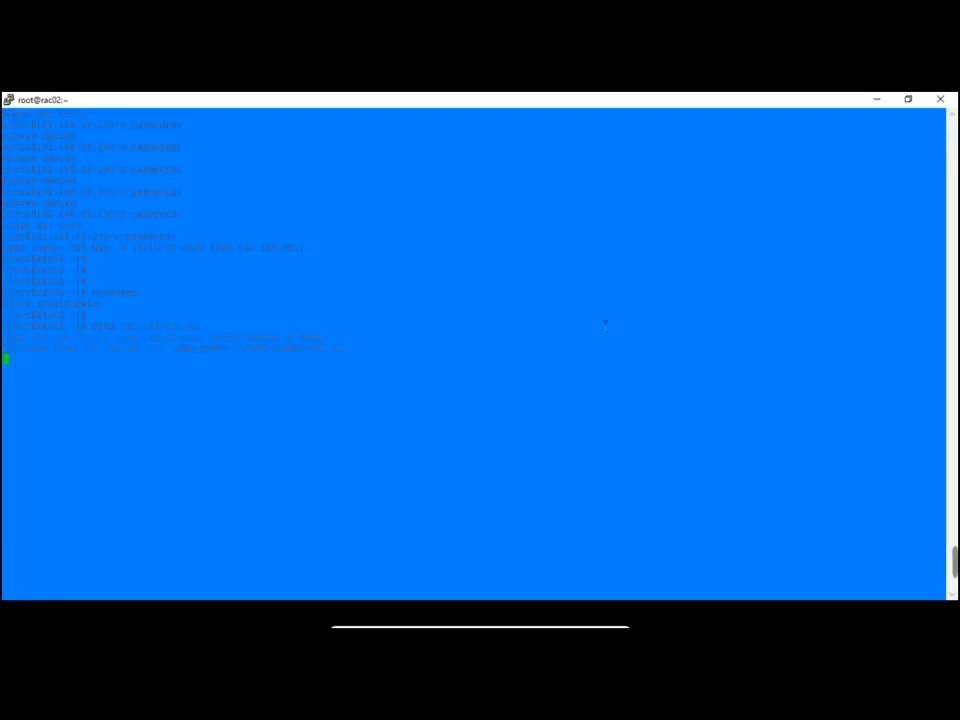
key("ctrl+c")
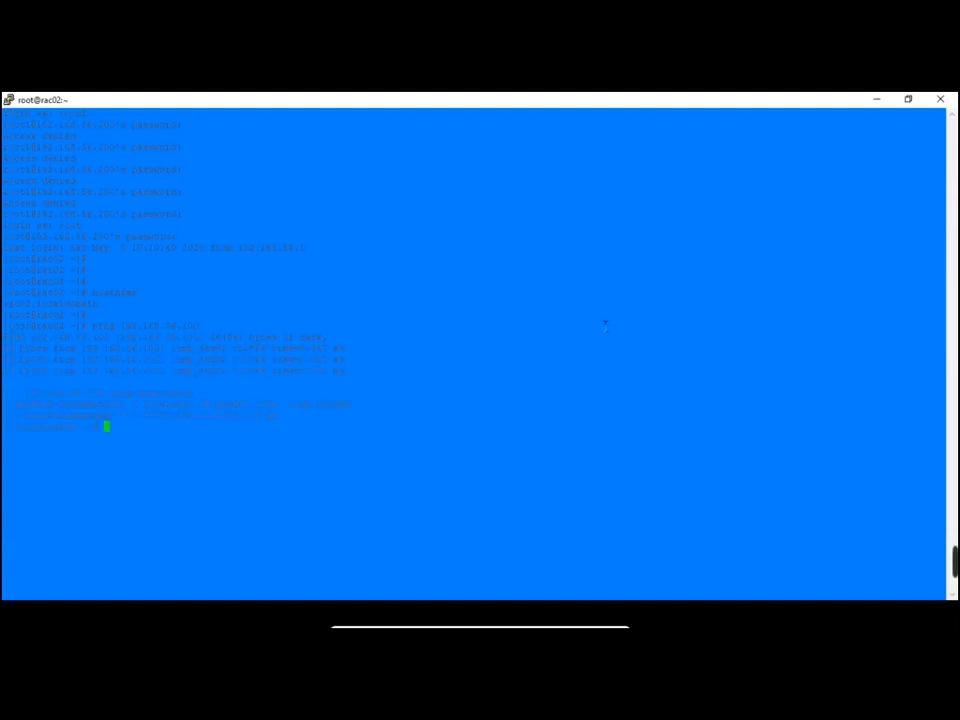
key("Return")
key("Return")
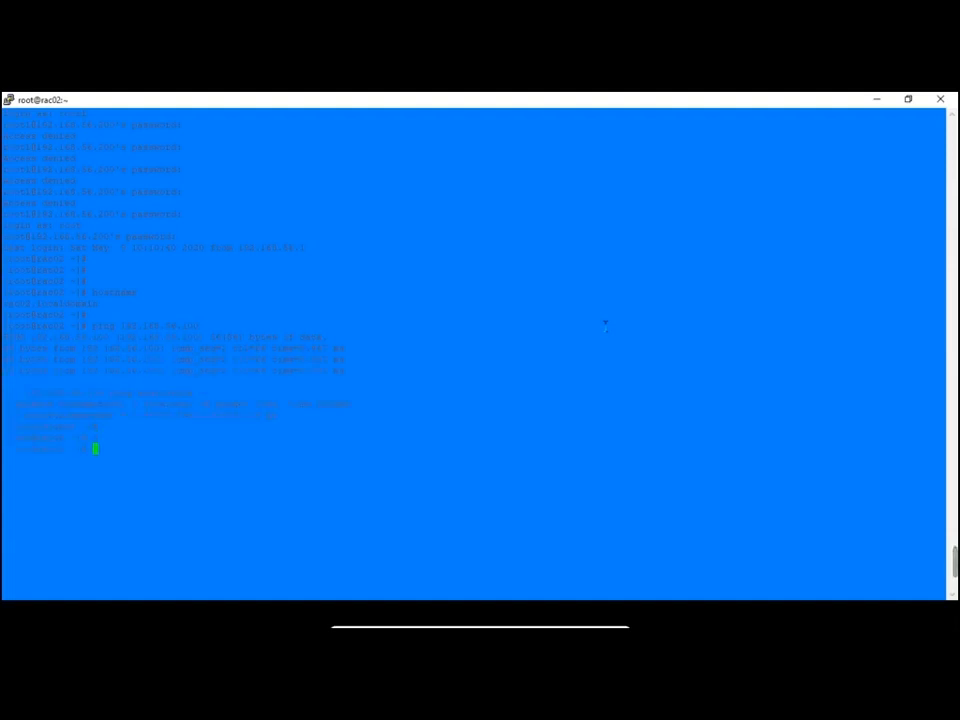
key("alt+Tab")
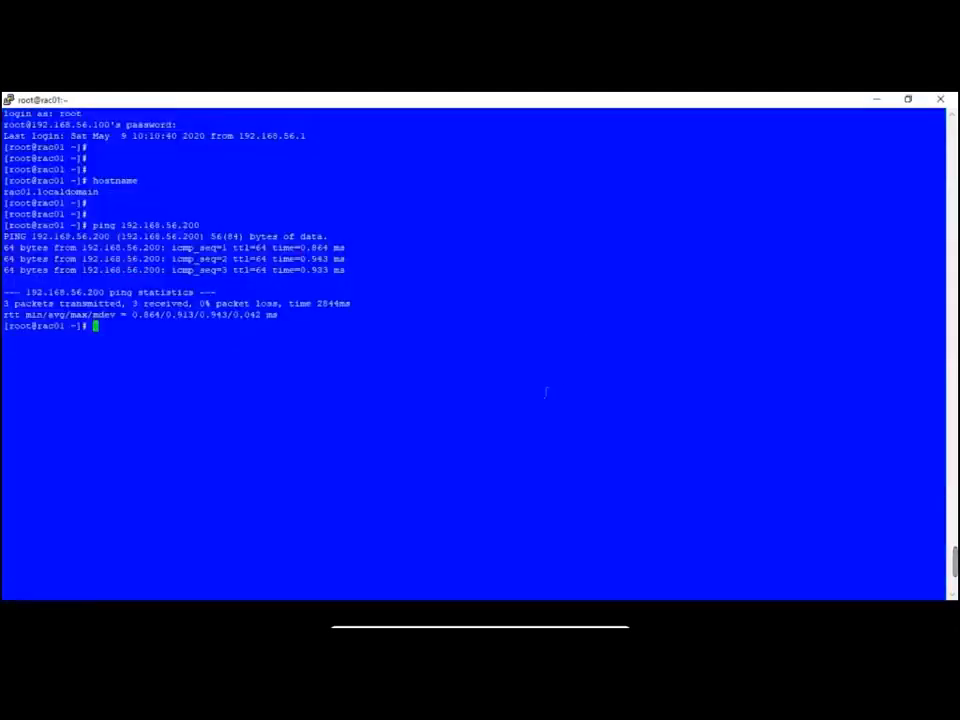
Set the rac01 terminal's Default Background colour to white and apply it
right_click(488, 111)
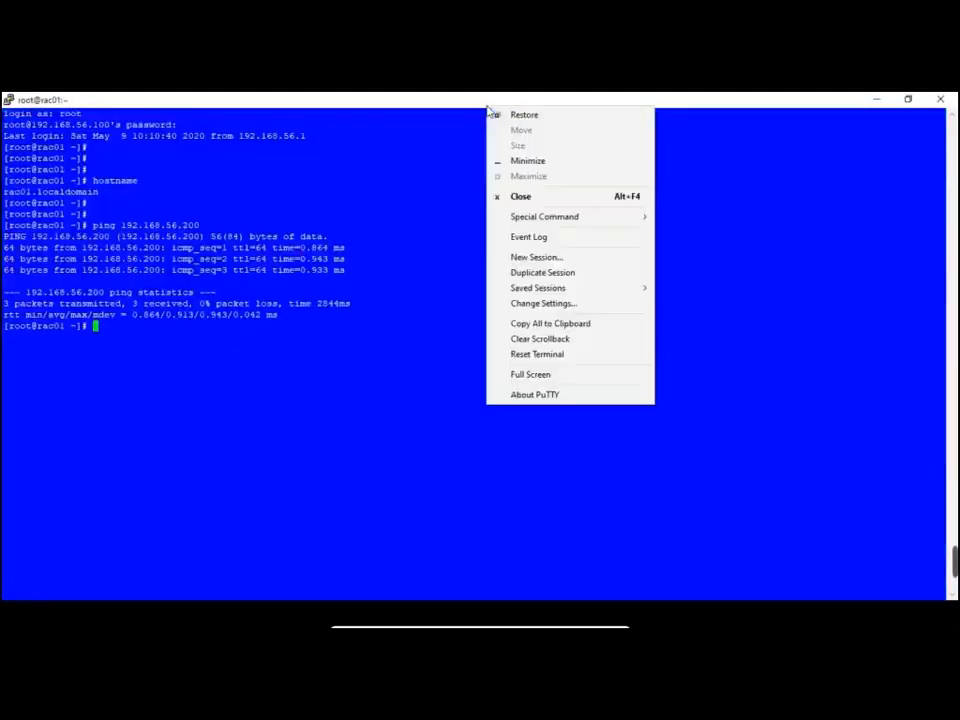
left_click(557, 304)
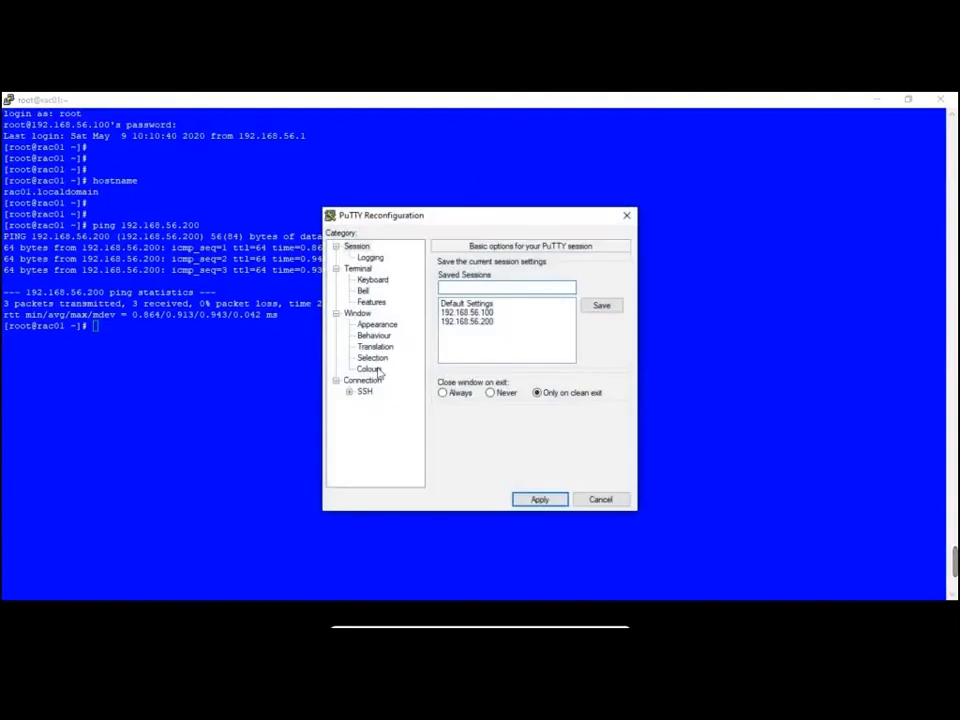
left_click(367, 368)
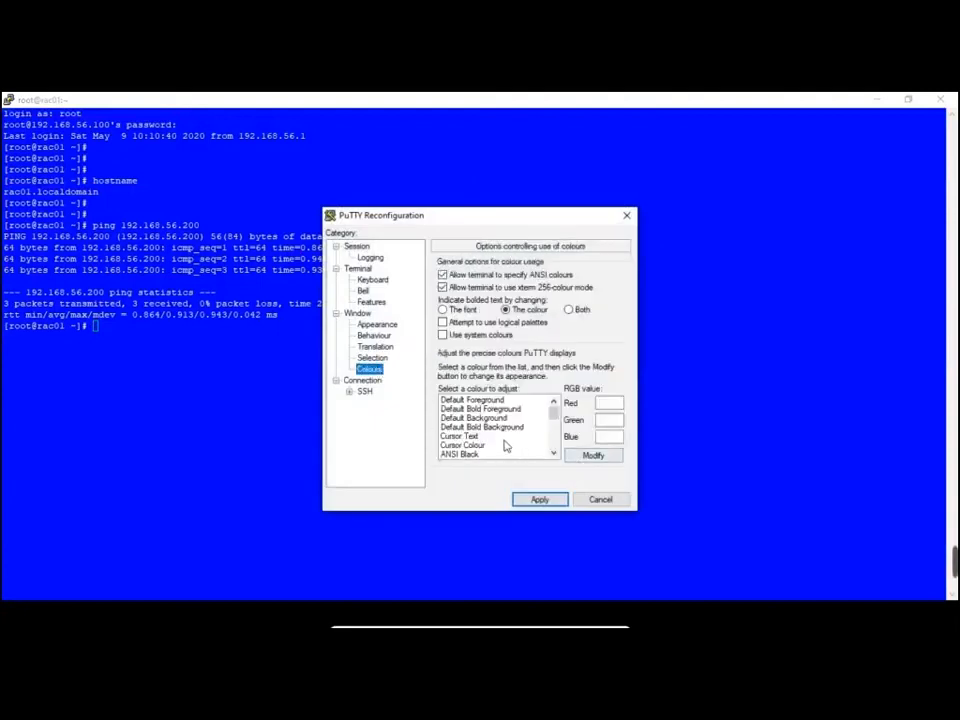
left_click(499, 428)
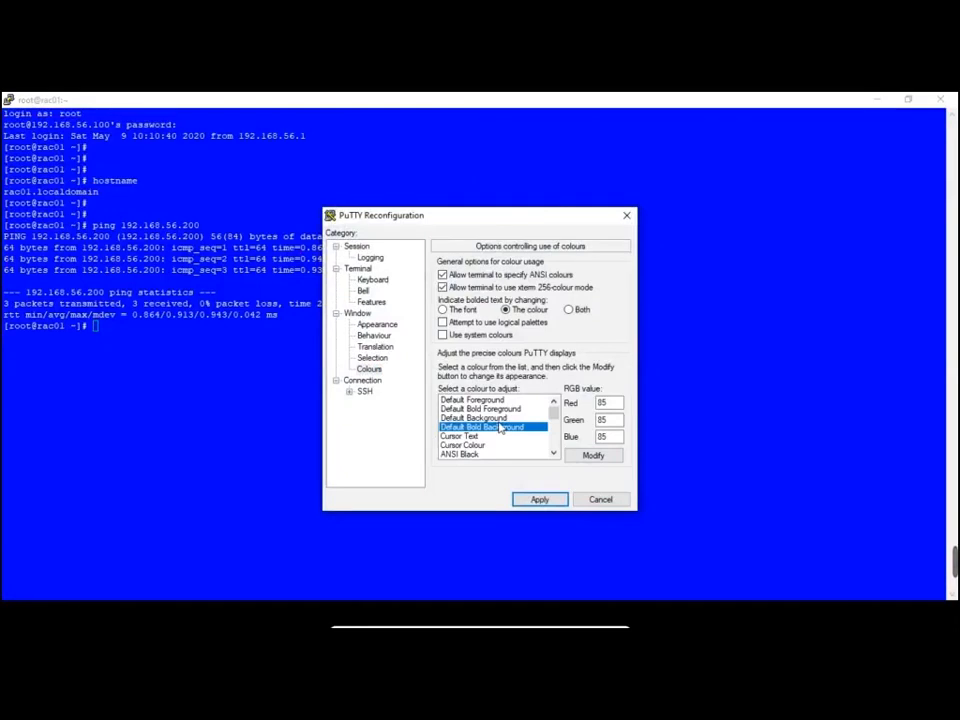
left_click(480, 418)
left_click(605, 455)
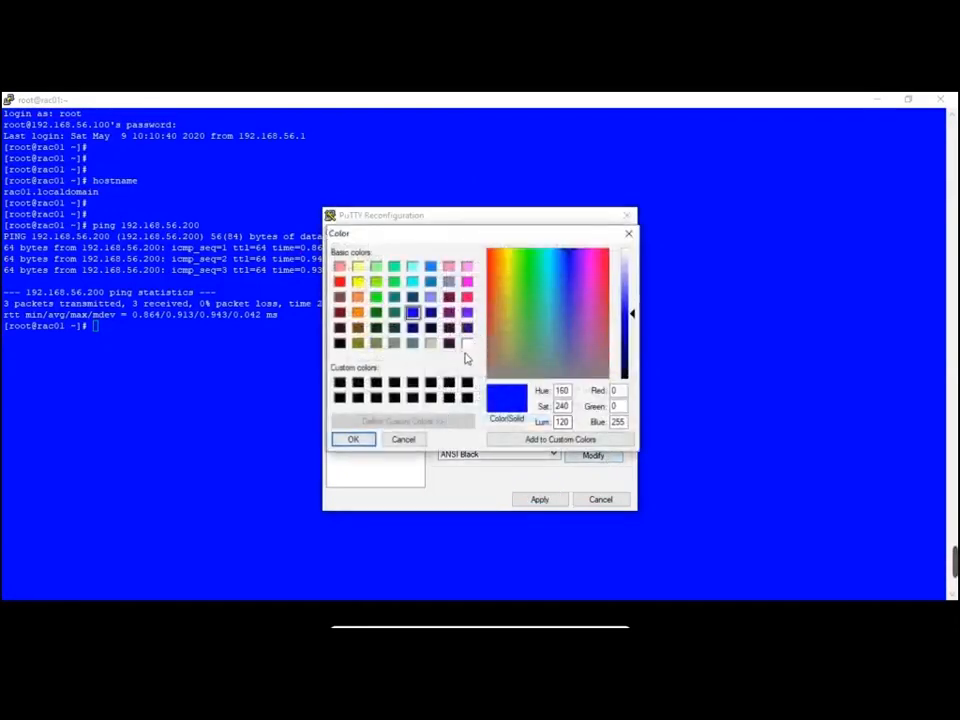
left_click(467, 343)
left_click(353, 439)
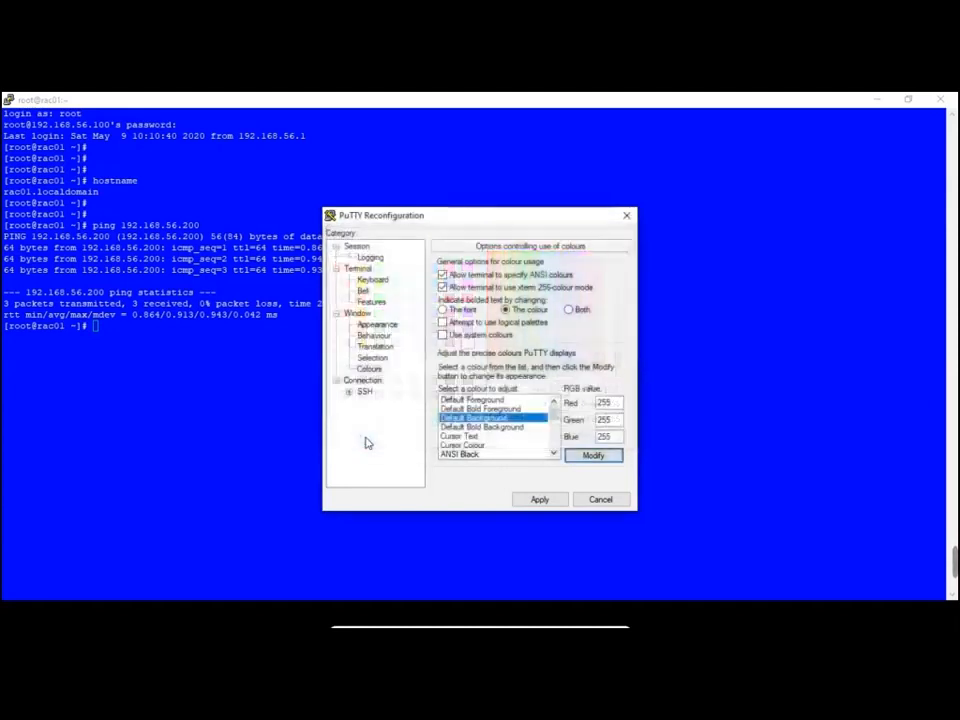
left_click(540, 499)
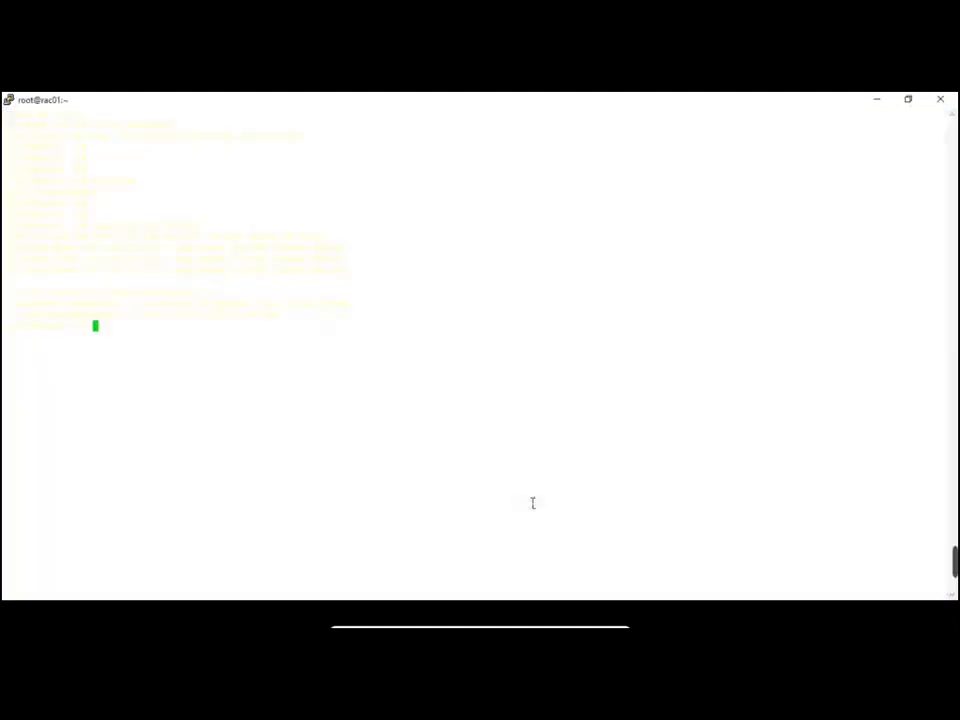
Set the Default Foreground text colour to pure blue and apply it
right_click(296, 100)
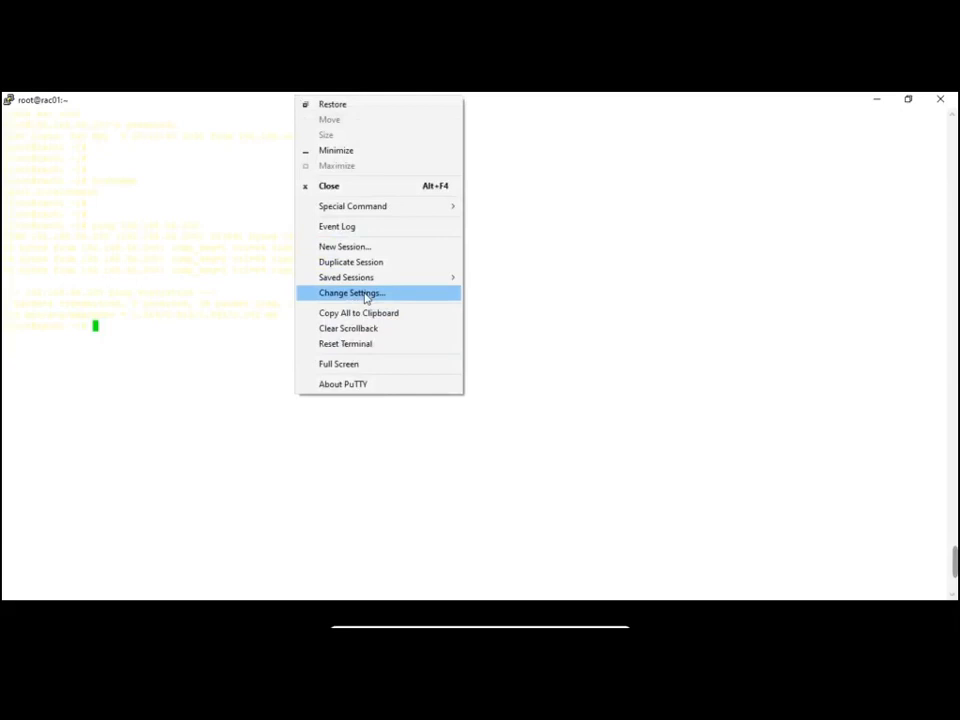
left_click(364, 293)
left_click(373, 369)
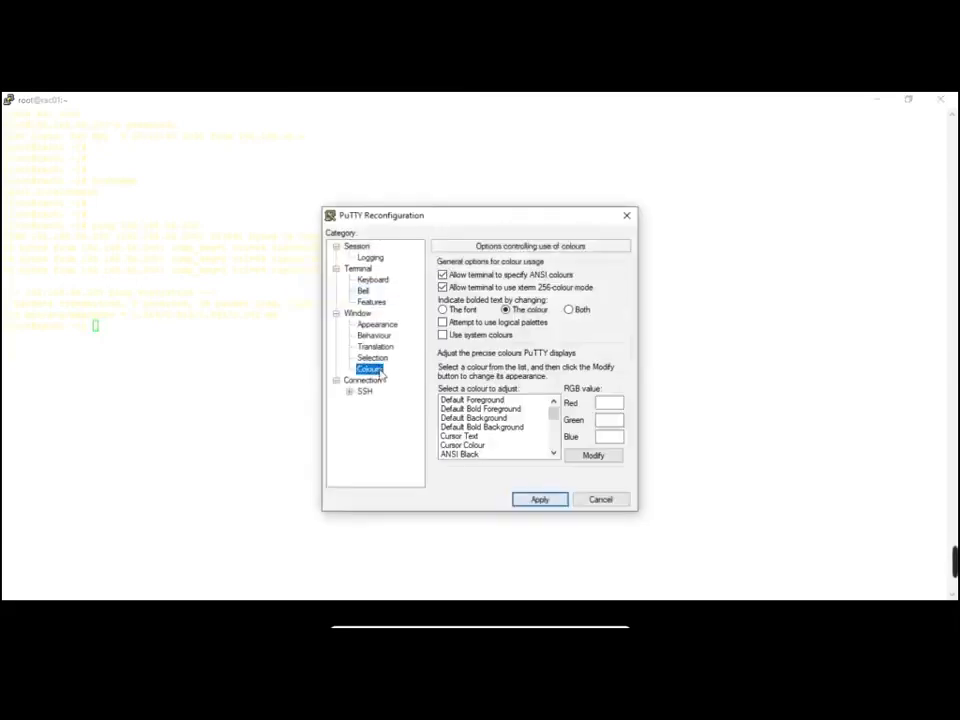
left_click(472, 400)
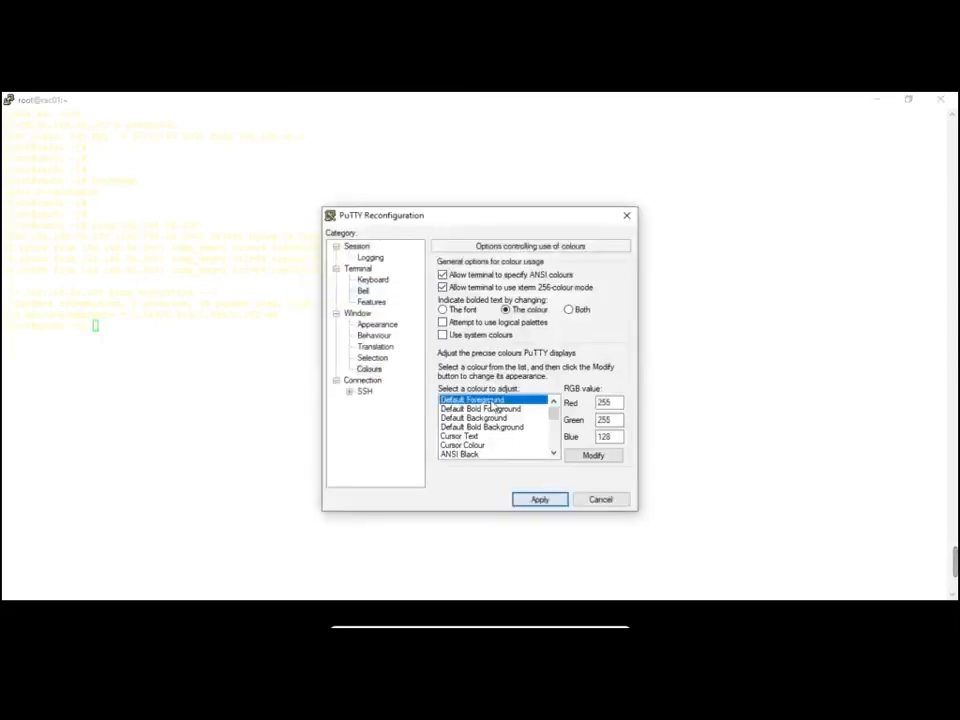
left_click(604, 456)
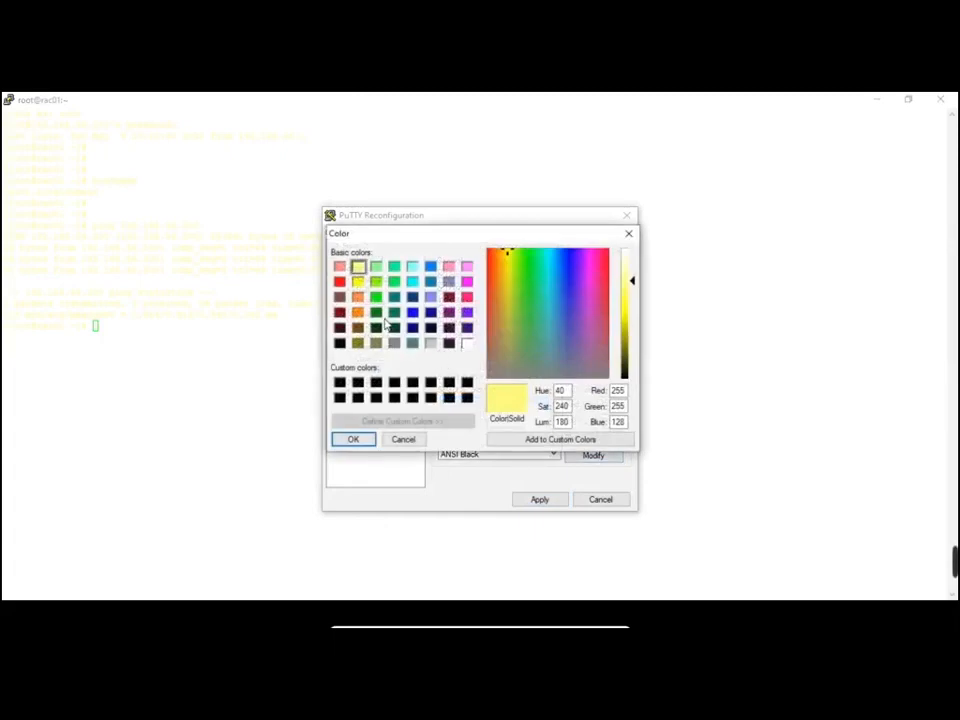
left_click(412, 312)
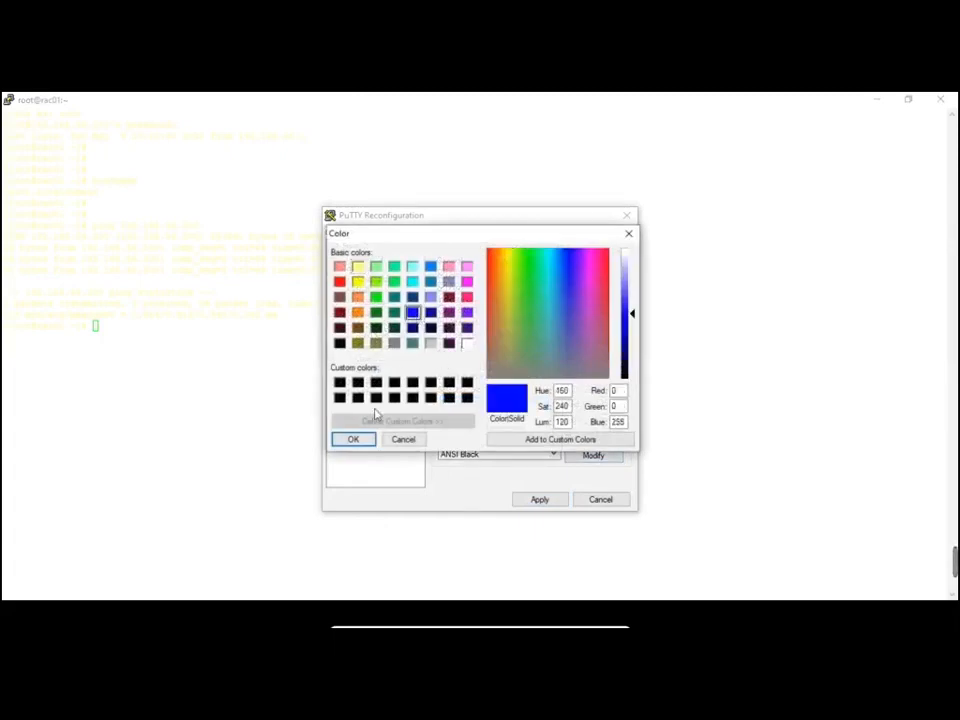
left_click(353, 439)
left_click(522, 500)
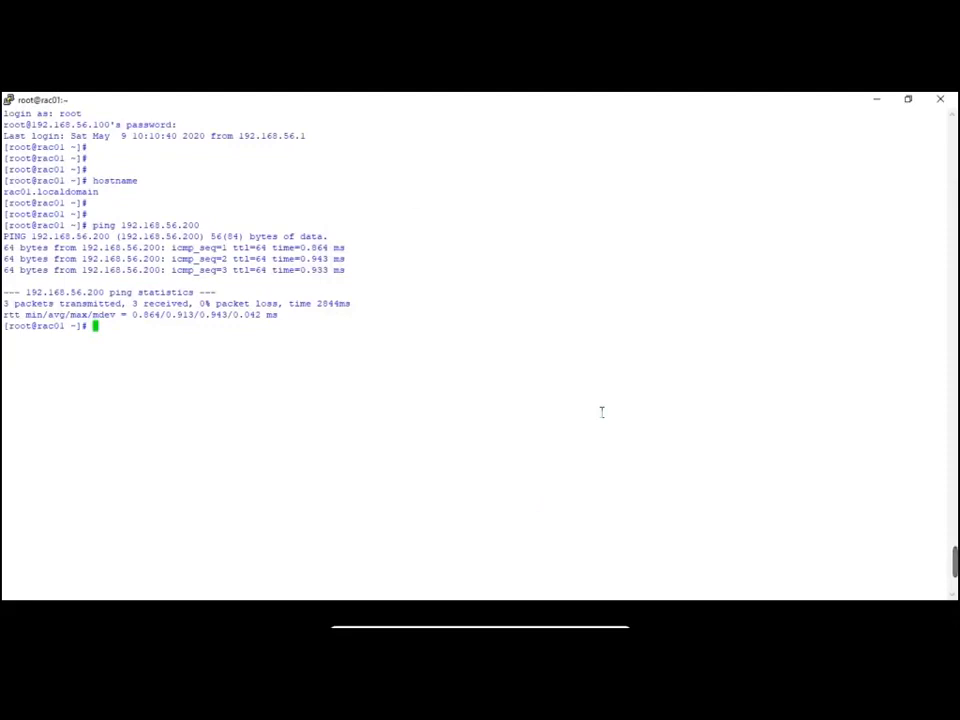
List the sd disk devices and the home directory contents with ls -lrt
key("Return")
key("Return")
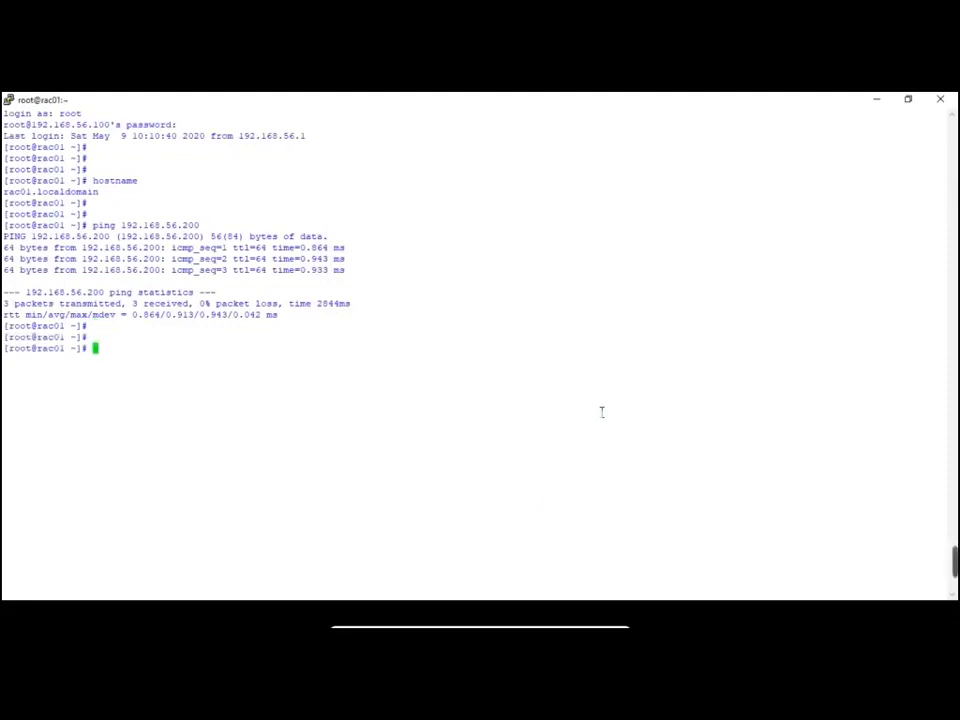
type("ls /dev")
type("/d")
type("d")
type("*")
key("Return")
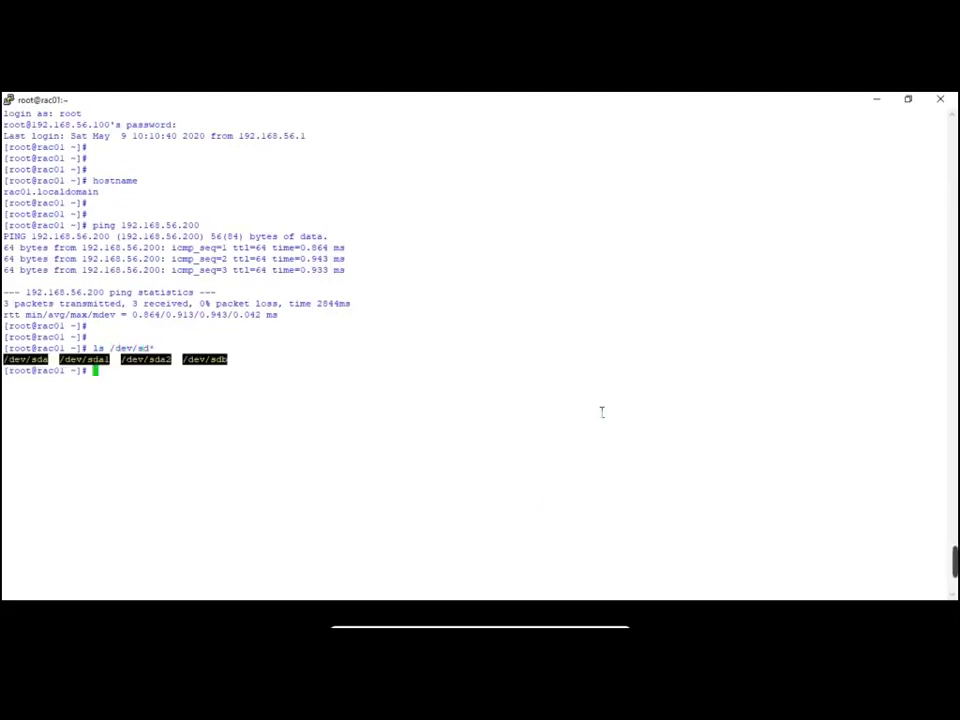
key("Return")
key("Return")
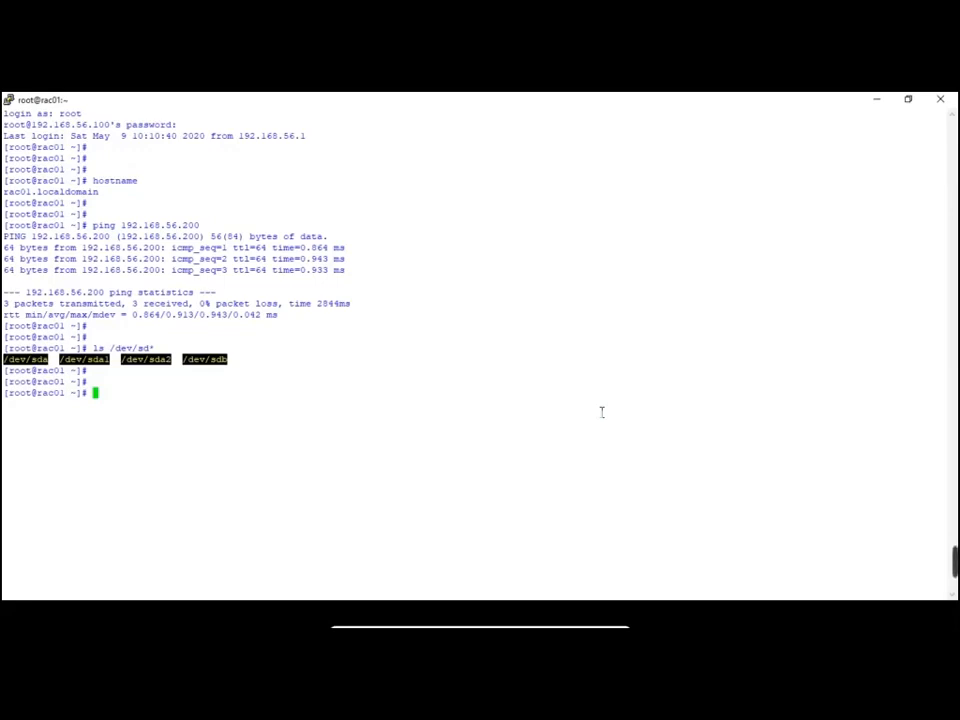
type("ls -lrt")
key("Return")
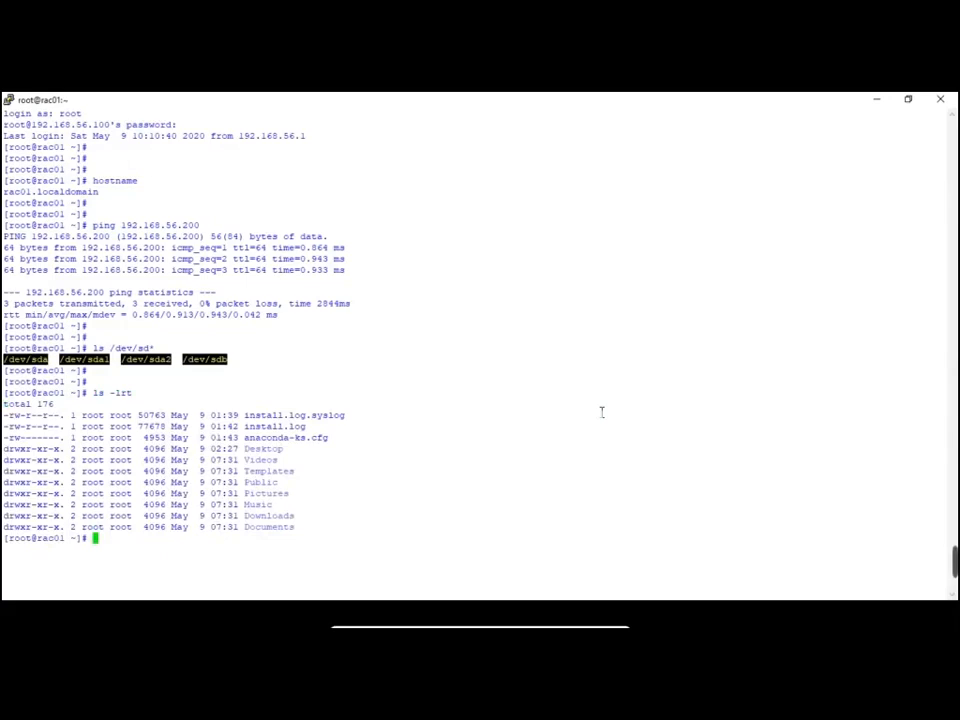
Change into /dev, list it with ls -lrt, and mark the sda and sdb entries
type("cd /dev")
key("Return")
type("ls -lrt")
key("Return")
type("cd as")
key("BackSpace")
key("BackSpace")
key("BackSpace")
key("BackSpace")
key("BackSpace")
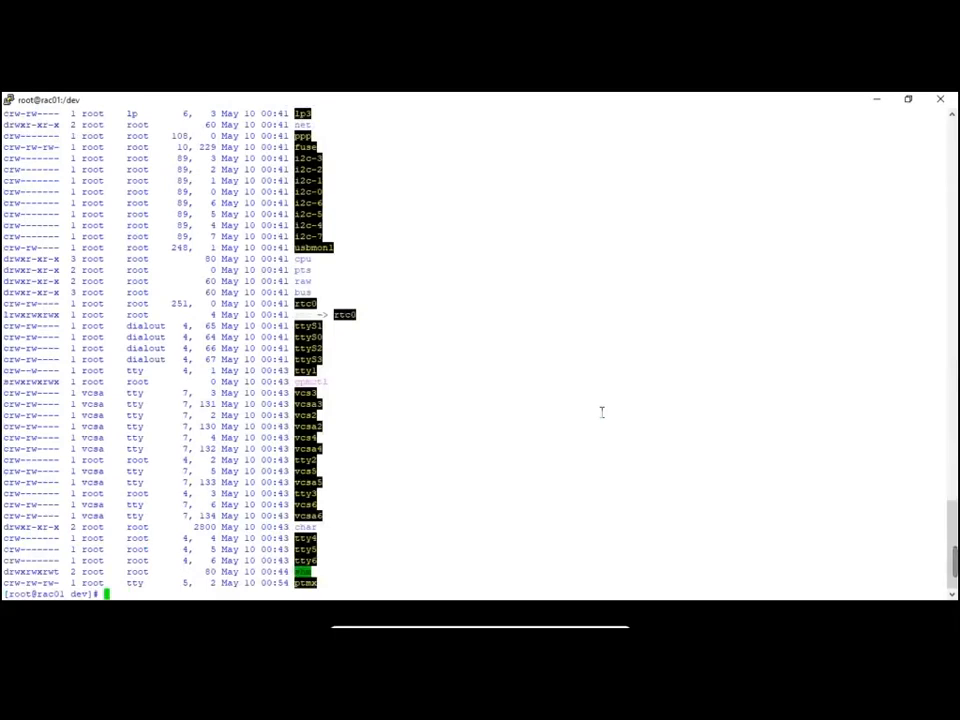
scroll(602, 412, "up", 20)
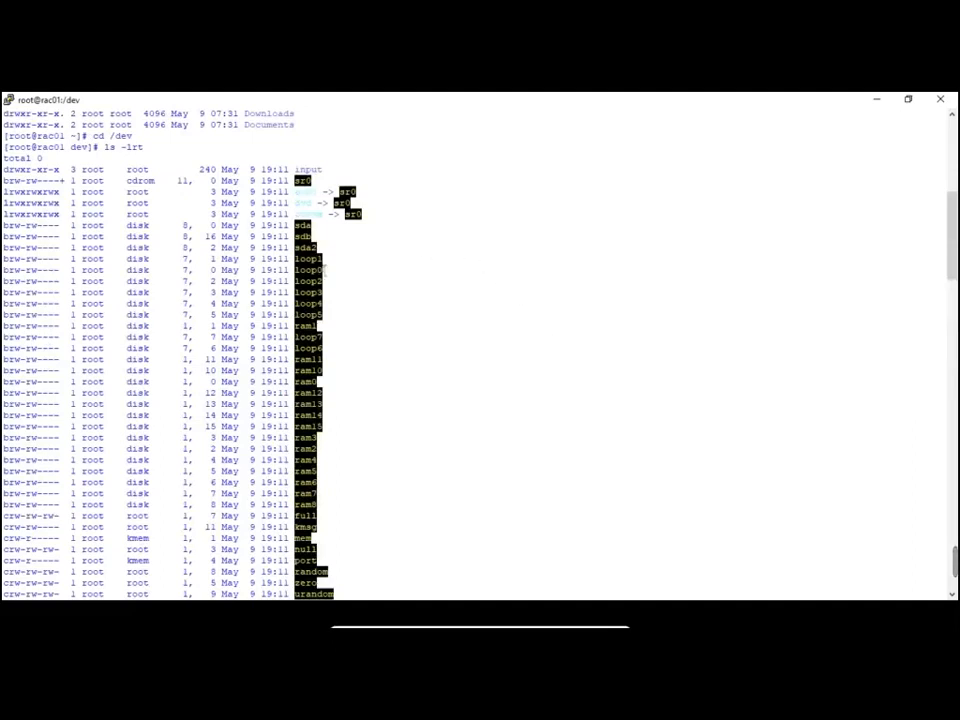
mouse_move(295, 225)
left_mouse_down()
mouse_move(323, 241)
mouse_move(313, 231)
left_mouse_up()
left_click(332, 246)
left_click_drag(295, 236, 317, 240)
scroll(546, 373, "down", 15)
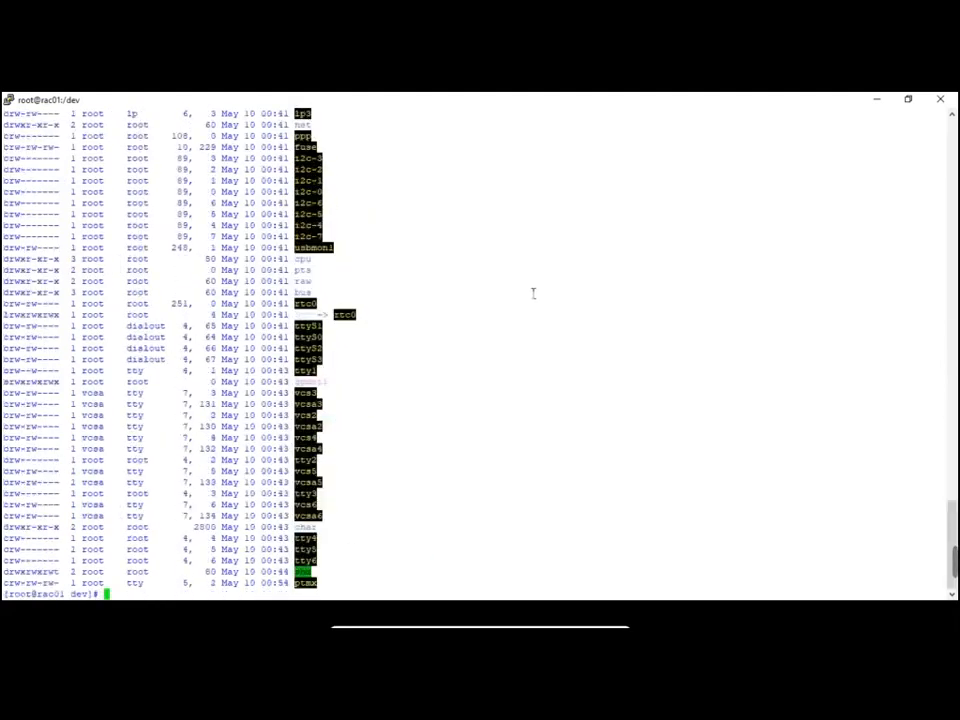
key("alt+Tab")
key("alt+Tab")
key("alt+Tab")
key("alt+Tab")
key("alt+Tab")
key("alt+Tab")
key("alt+Tab")
key("alt+Tab")
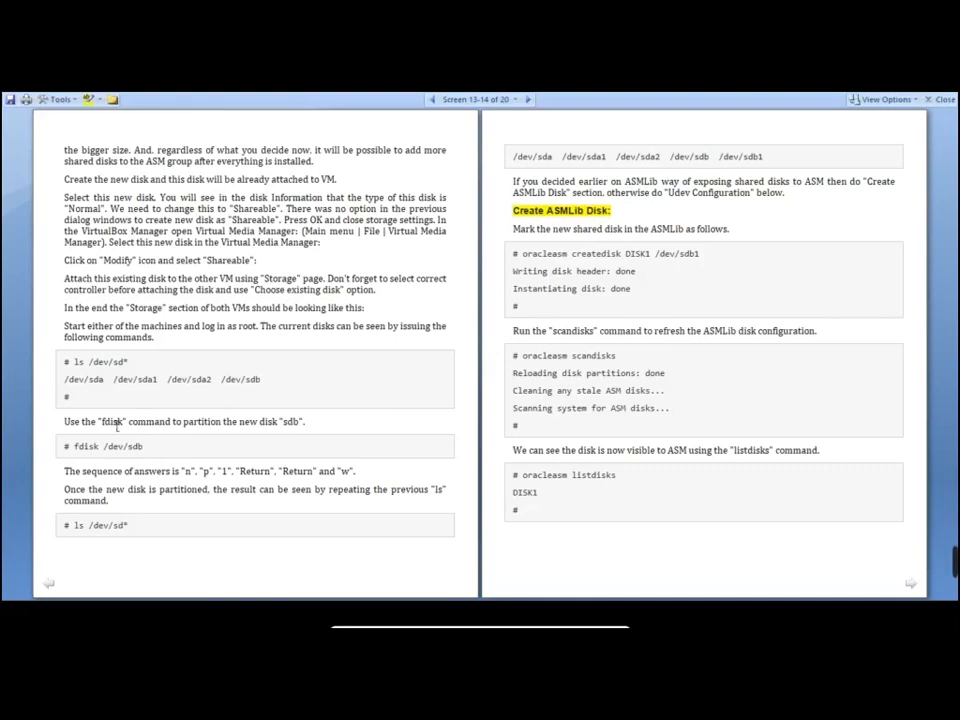
Copy 'fdisk /dev/sdb' from the guide and paste it at the rac01 /dev prompt
left_click_drag(143, 447, 74, 448)
key("super+c")
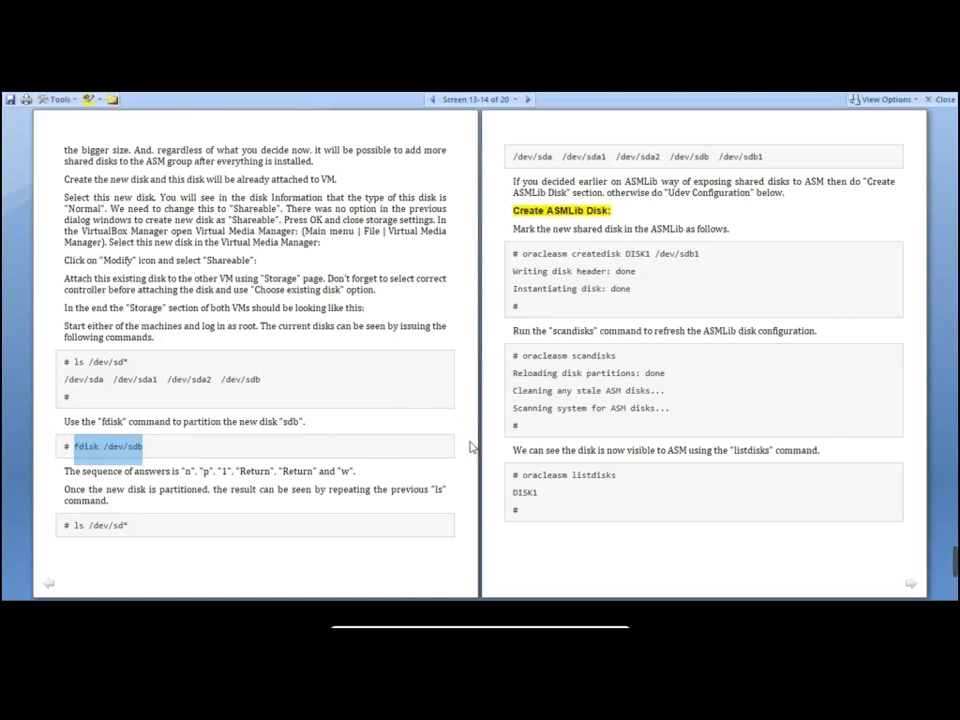
key("alt+Tab")
key("Tab")
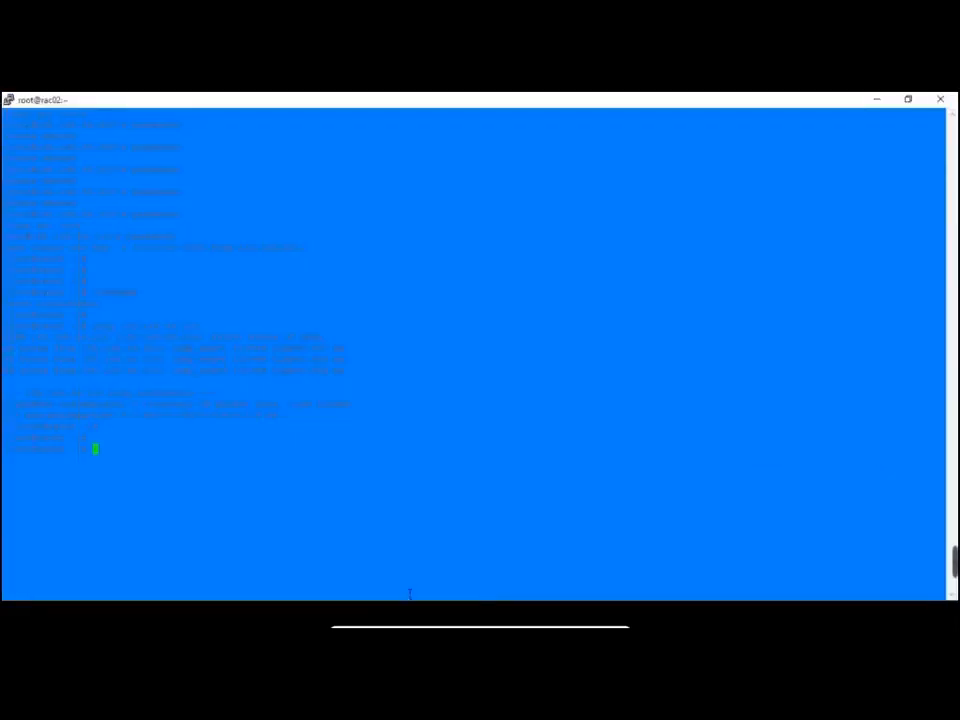
key("alt+Tab")
key("Tab")
key("Tab")
key("Tab")
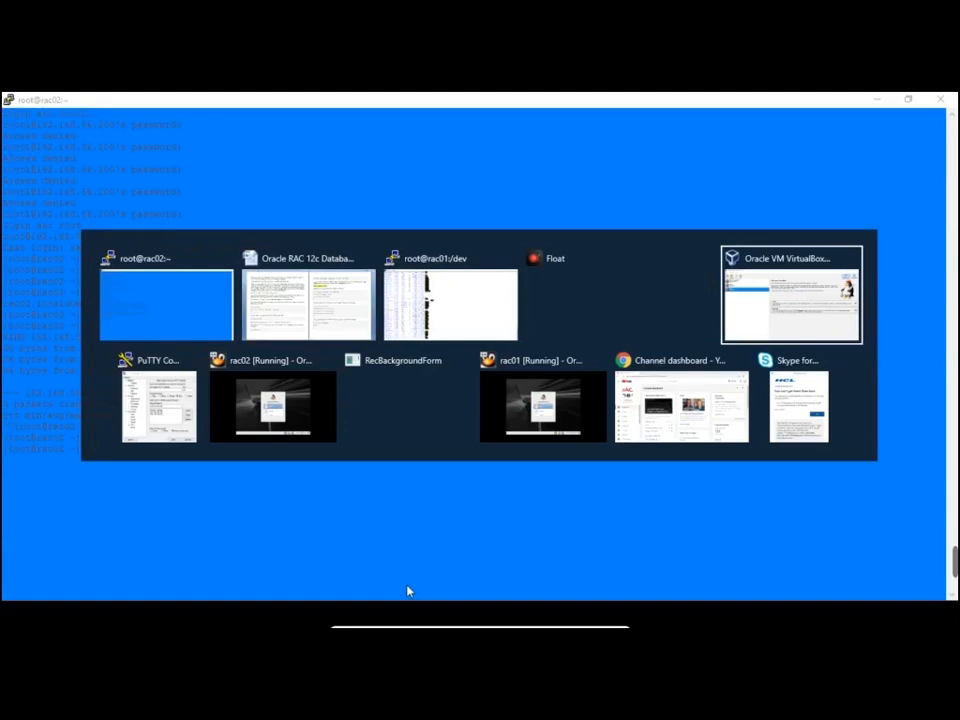
key("Tab")
key("Tab")
key("Tab")
key("Tab")
key("Tab")
key("Tab")
key("Tab")
key("Tab")
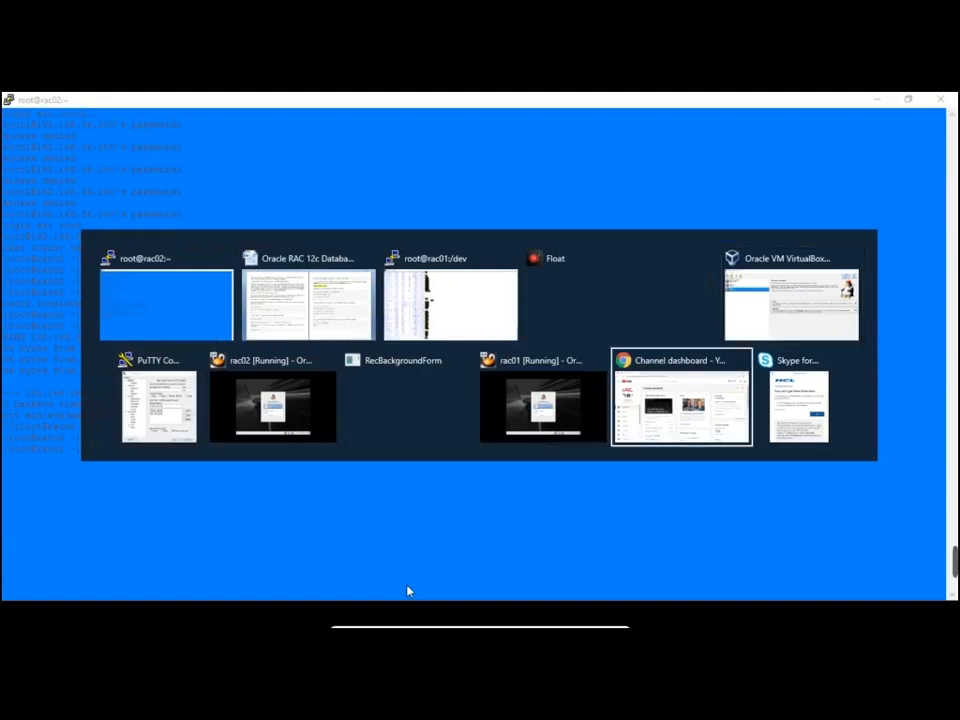
key("Tab")
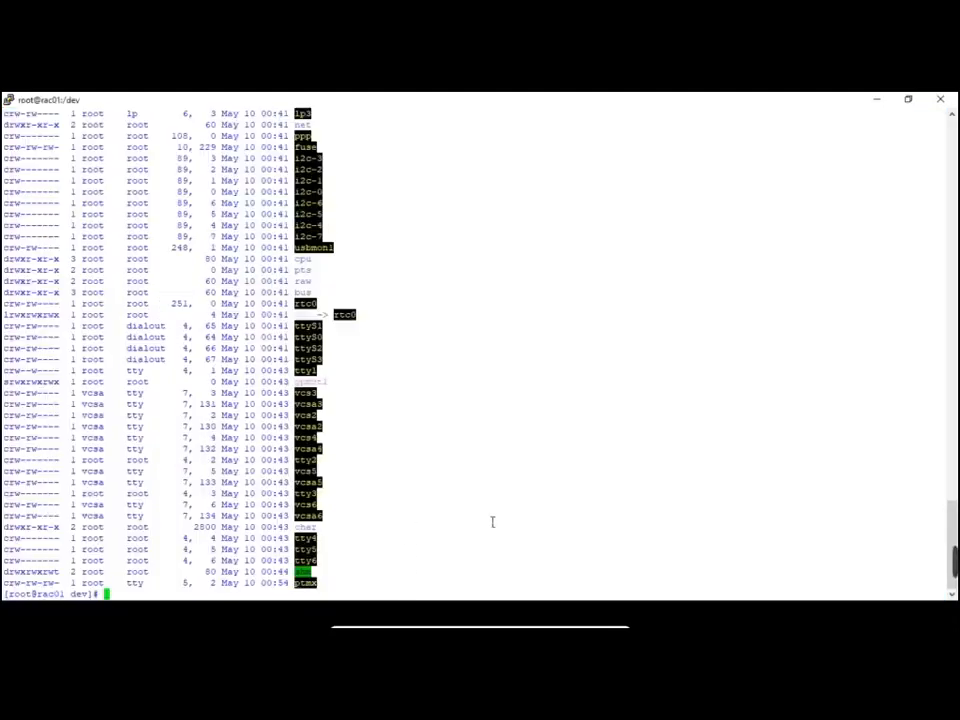
key("Return")
key("Return")
right_click(492, 522)
Run fdisk on /dev/sdb and begin a new primary partition
key("Return")
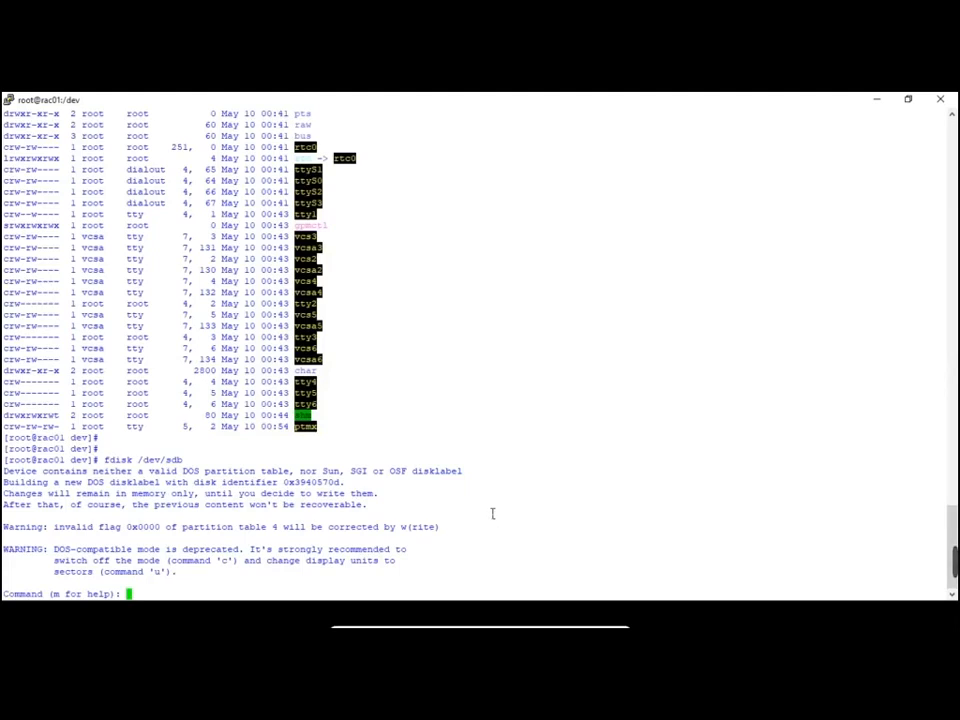
key("alt+Tab")
key("alt+Tab")
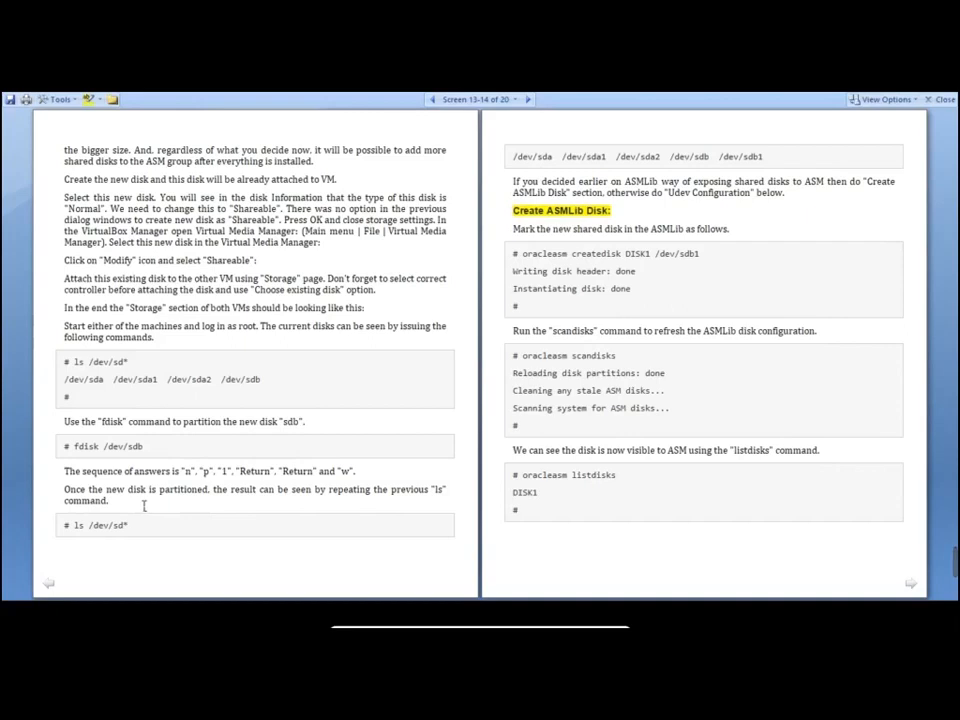
key("alt+Tab")
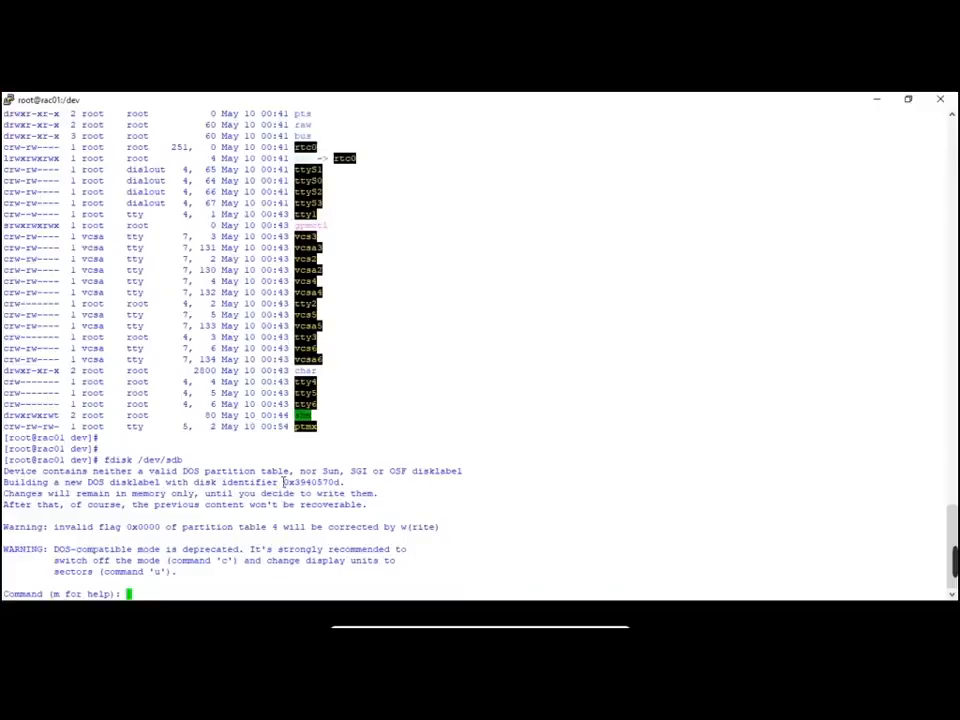
type("n")
key("Return")
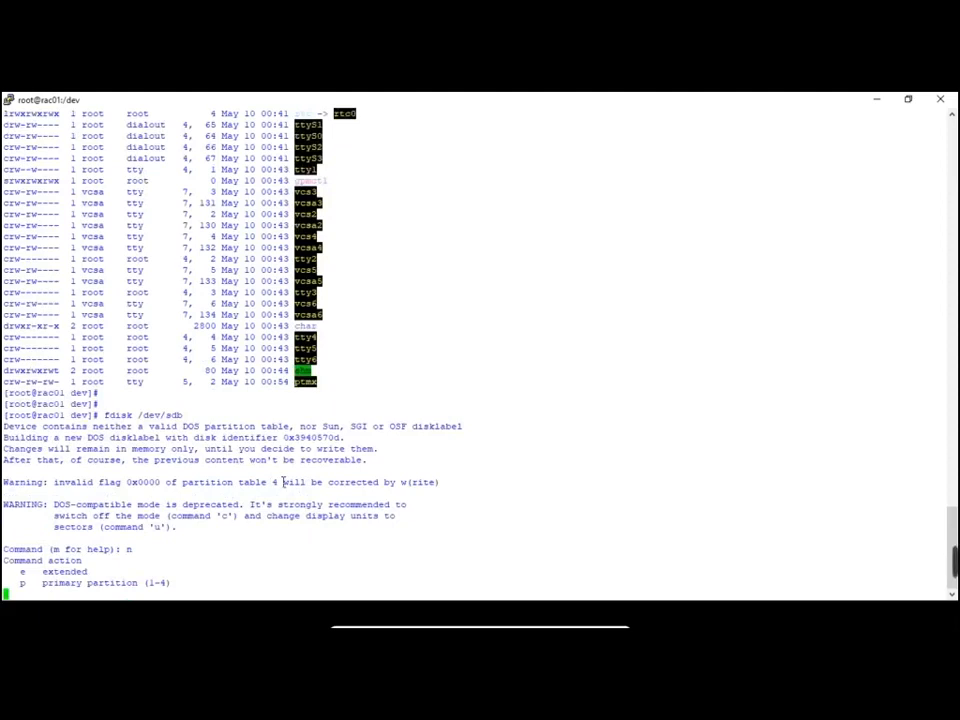
type("p")
key("Return")
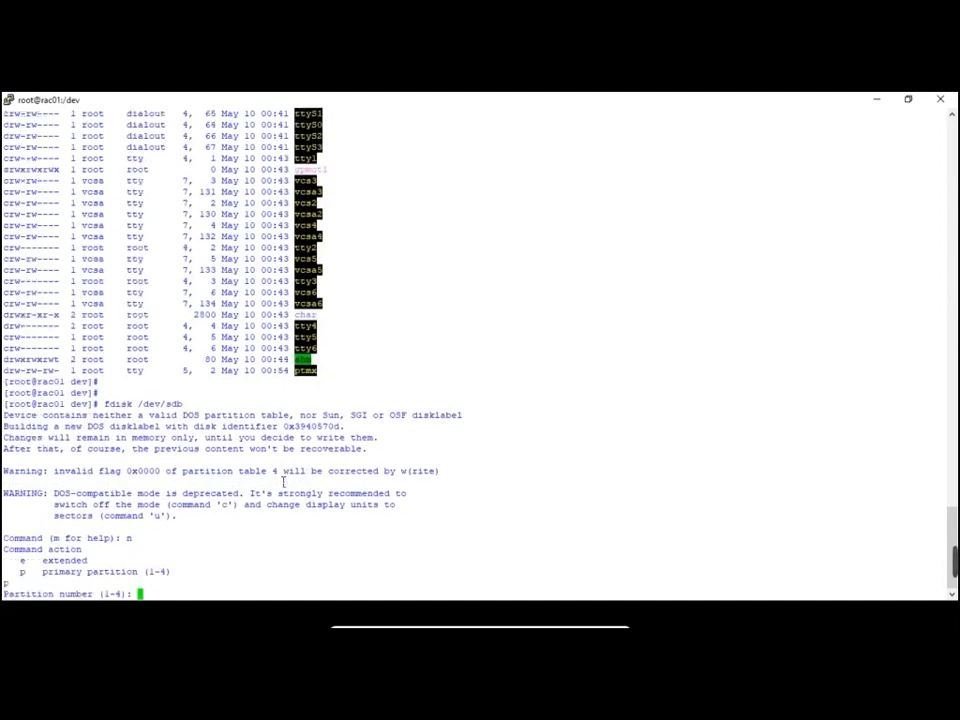
Make it partition 1, accepting default cylinders 1 to 2610 for the whole disk
key("alt+Tab")
key("alt+Tab")
type("1")
key("Return")
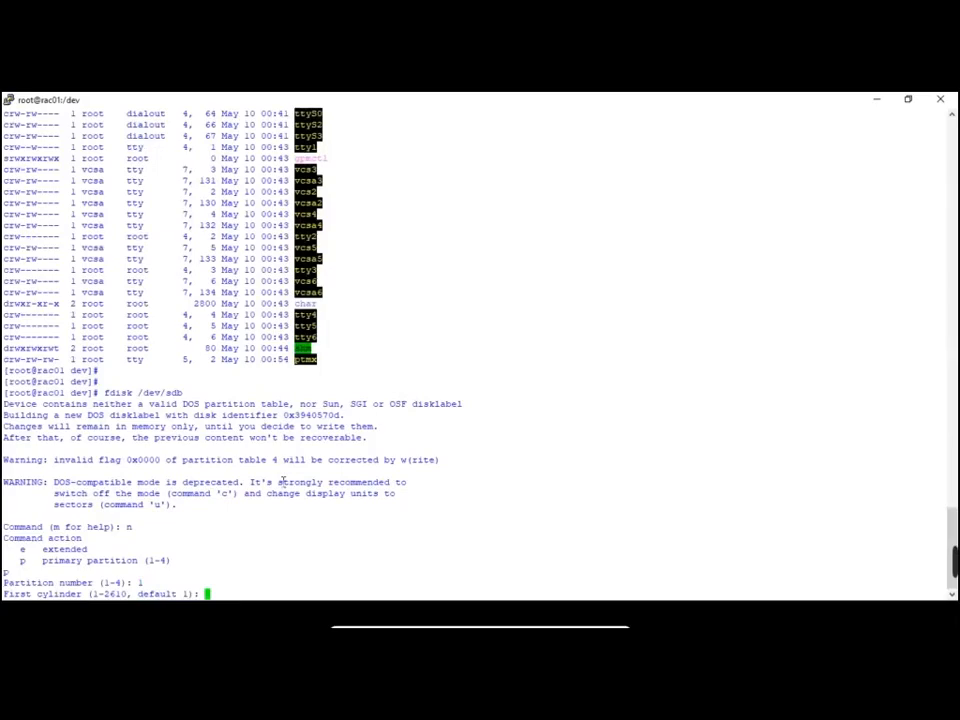
key("alt+Tab")
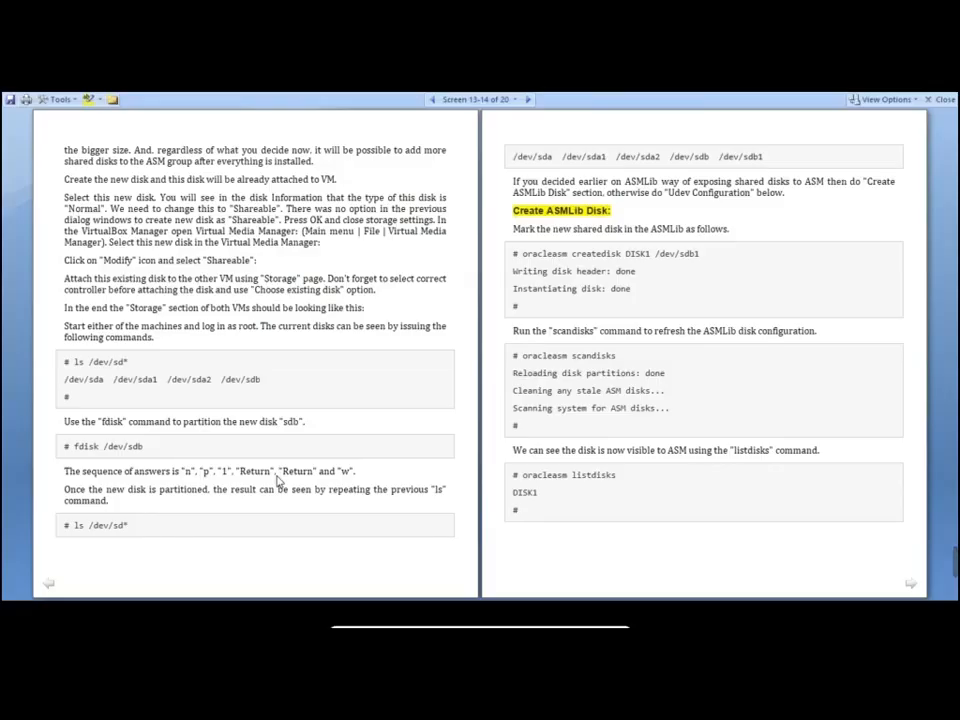
key("alt+Tab")
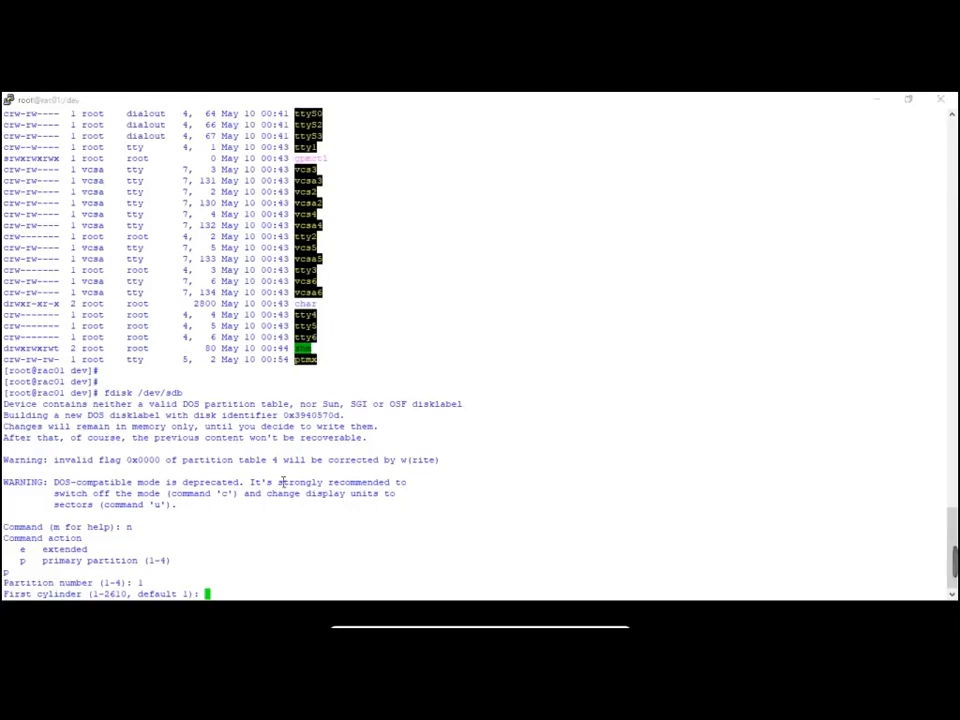
key("alt+Tab")
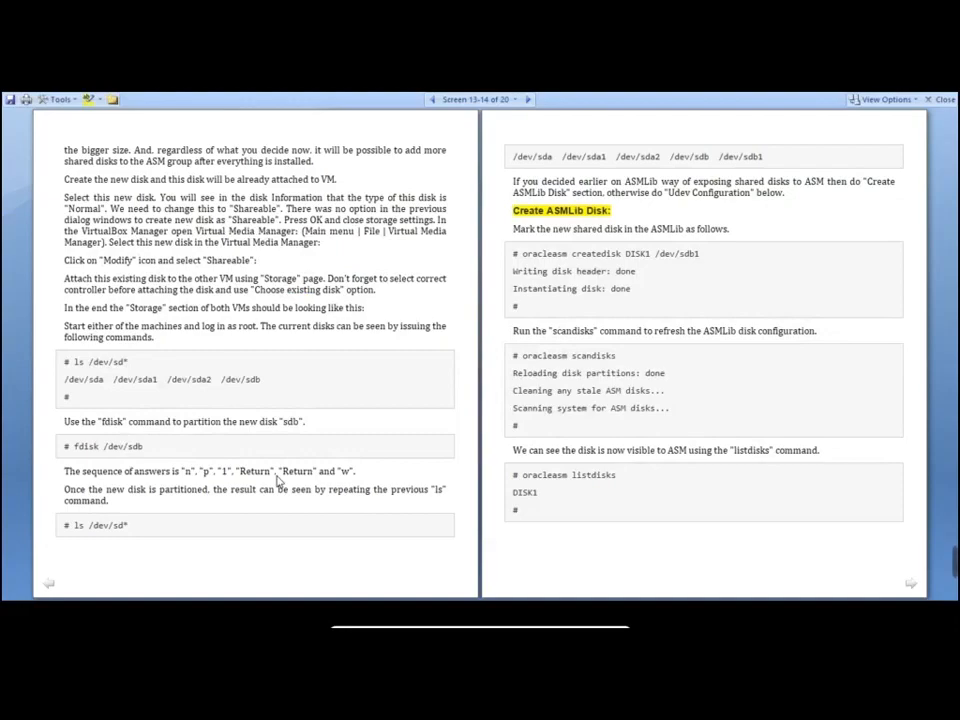
key("alt+Tab")
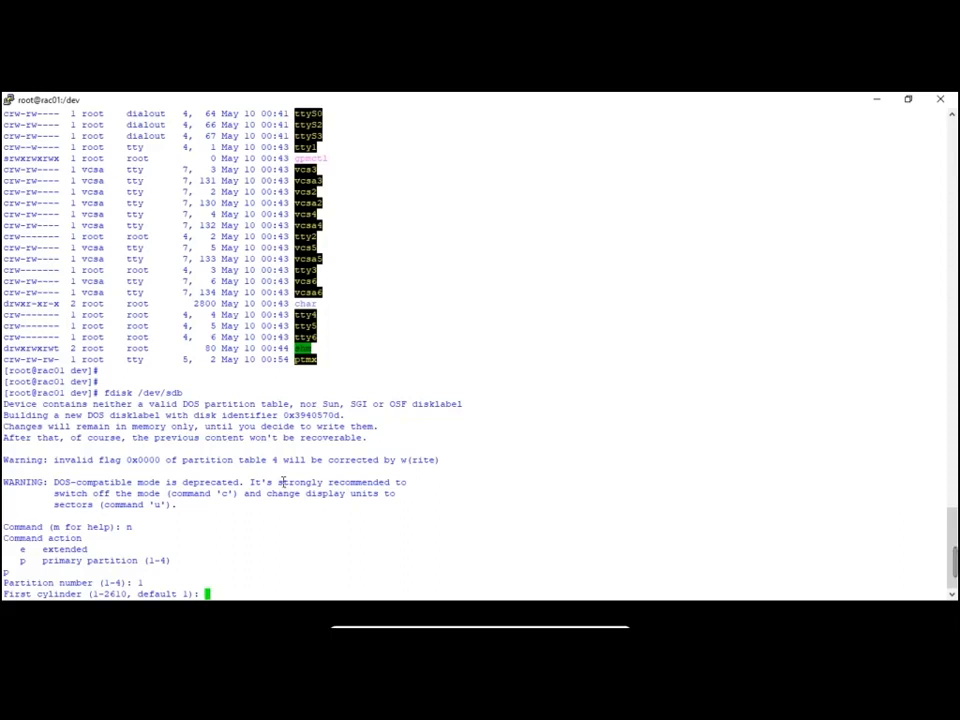
key("Return")
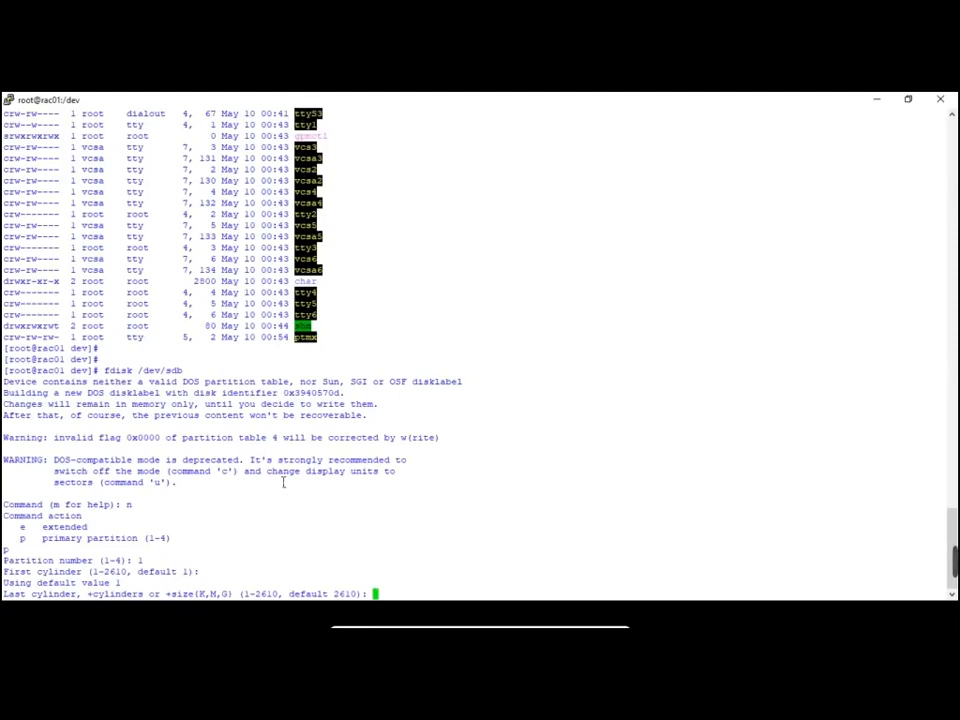
key("Return")
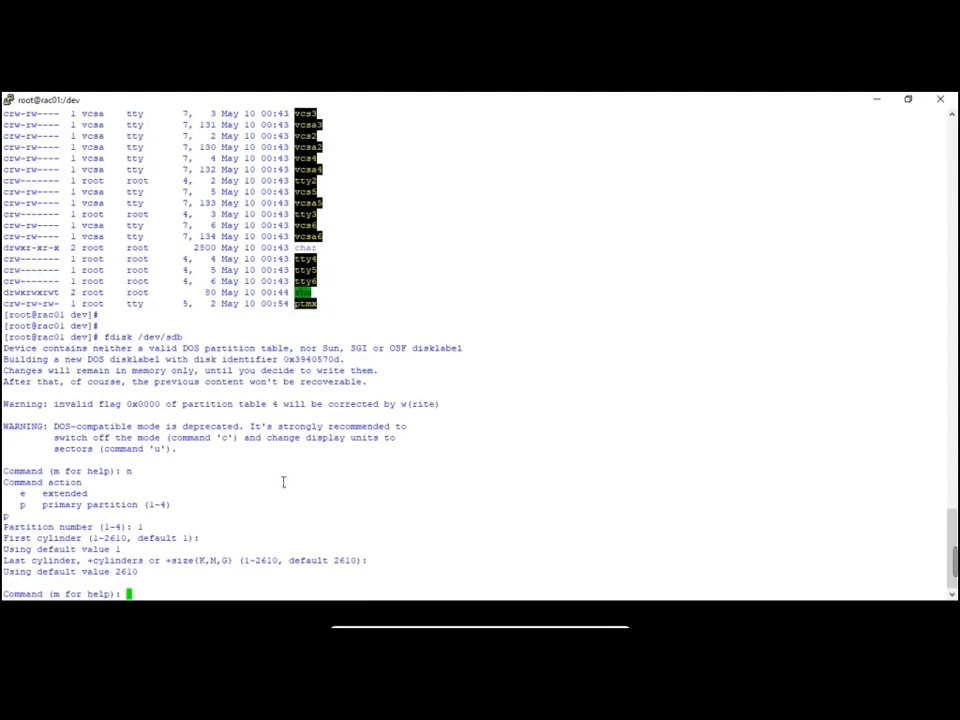
Try adding primary partition 2 on /dev/sdb, which fdisk refuses
type("n")
key("Return")
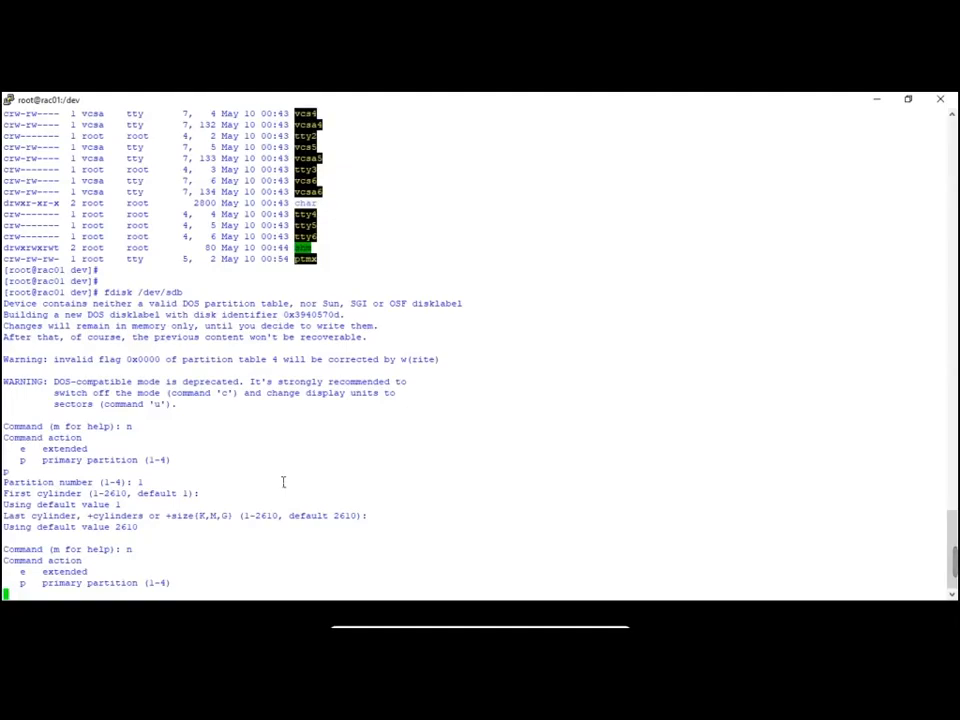
key("alt+Tab")
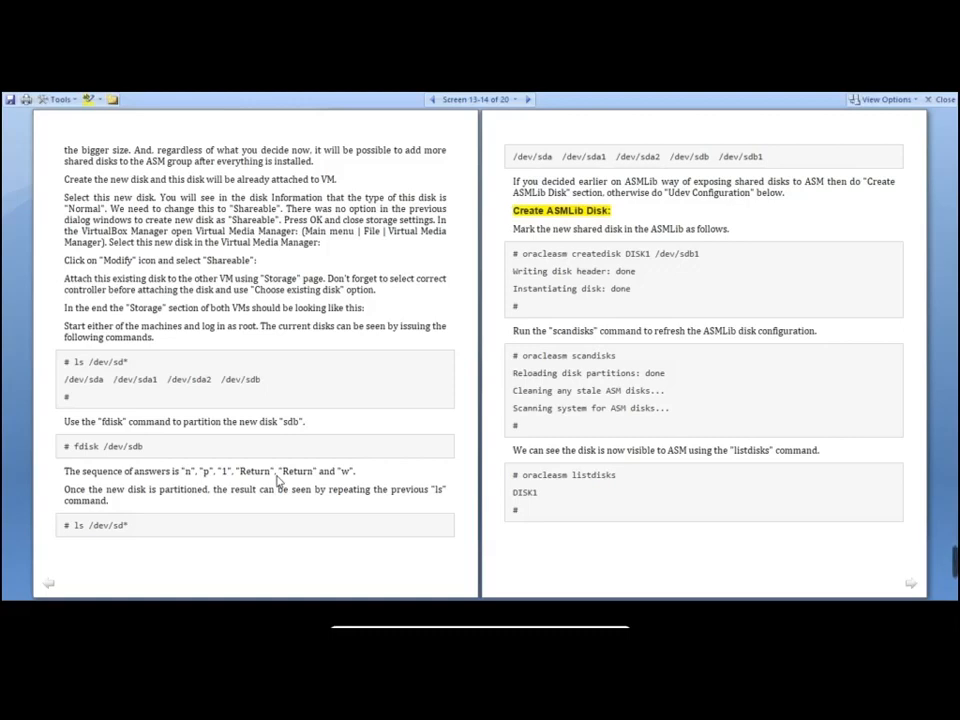
key("alt+Tab")
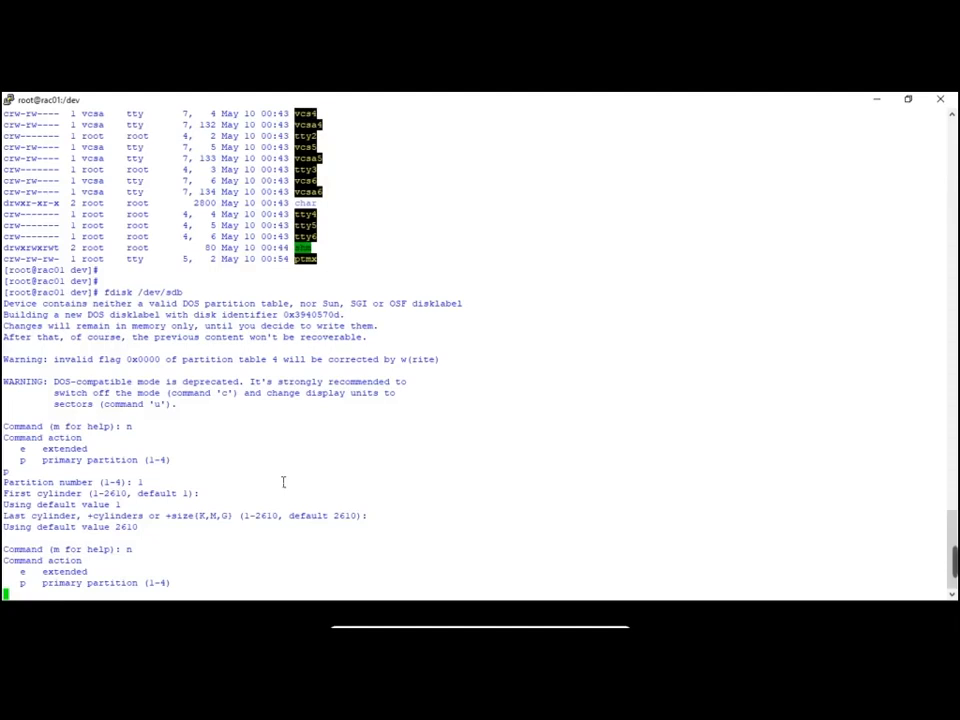
type("p")
key("Return")
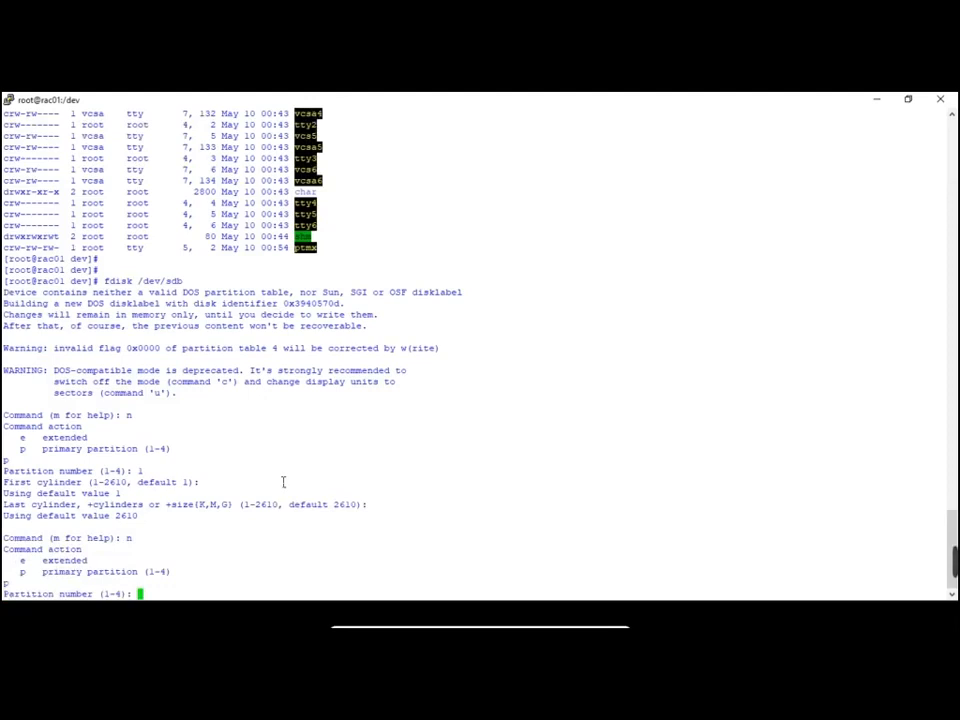
type("2")
key("Return")
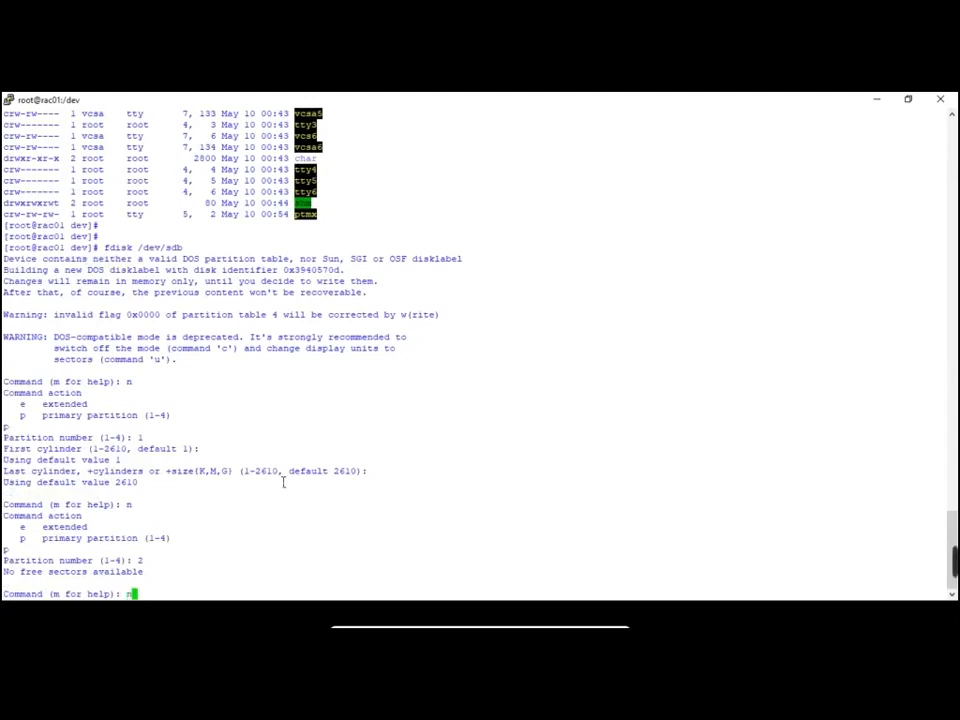
Try an extended partition 1, then write the partition table with w and exit
type("n")
key("Return")
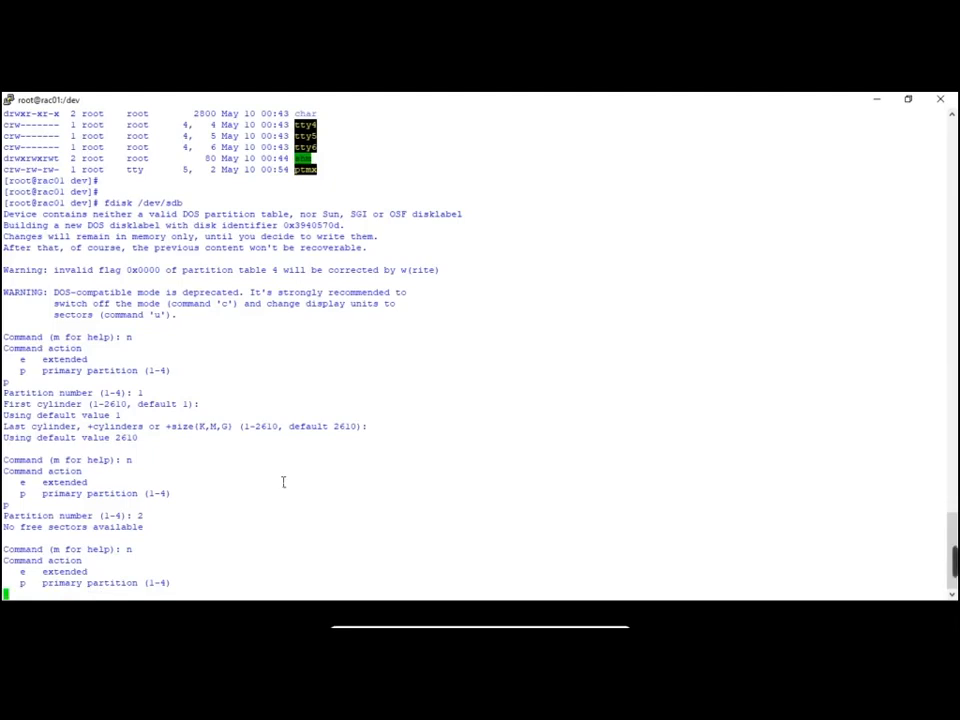
type("e")
key("Return")
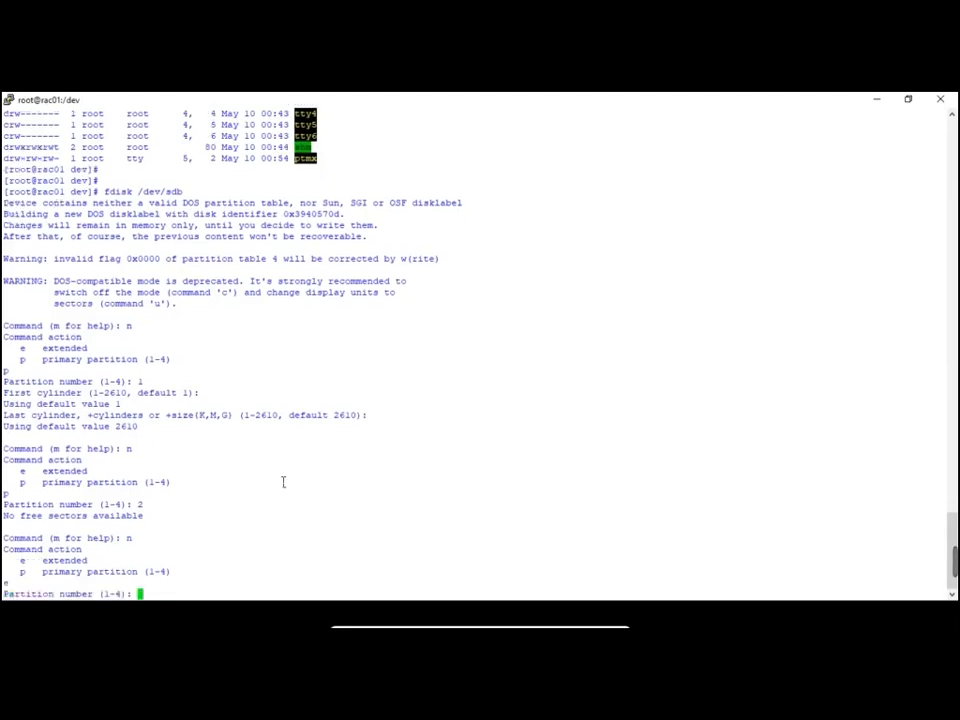
type("1")
key("Return")
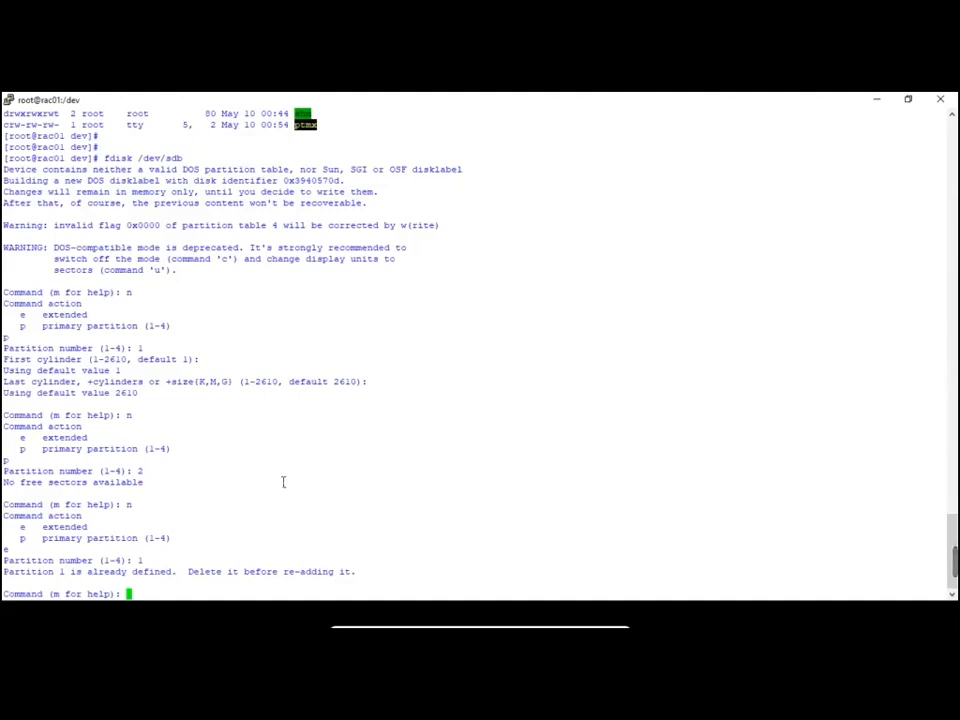
type("w")
key("Return")
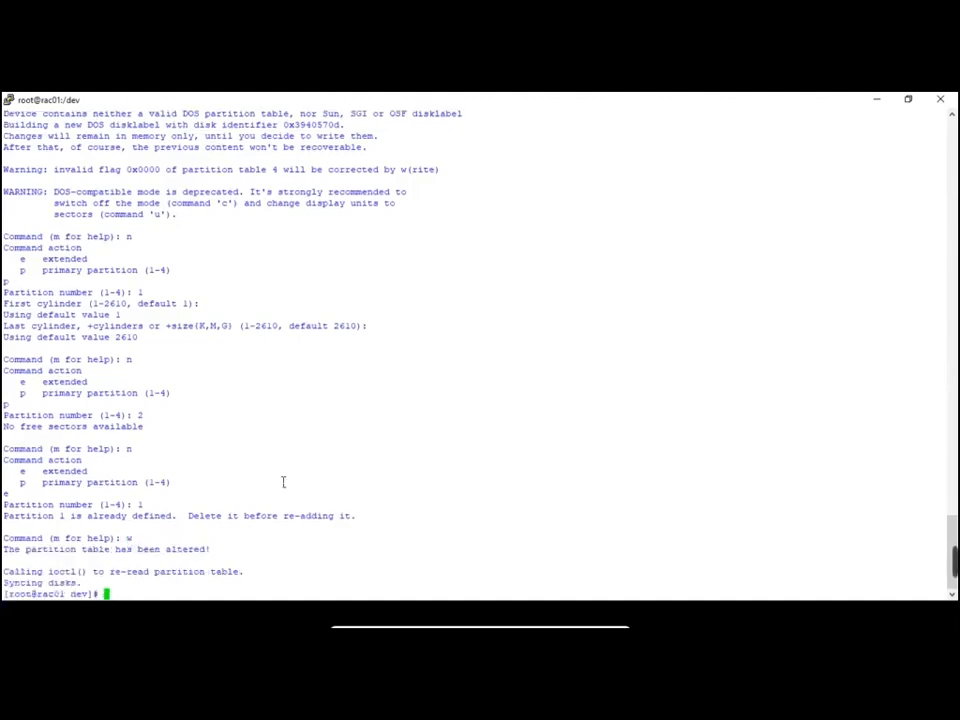
key("Return")
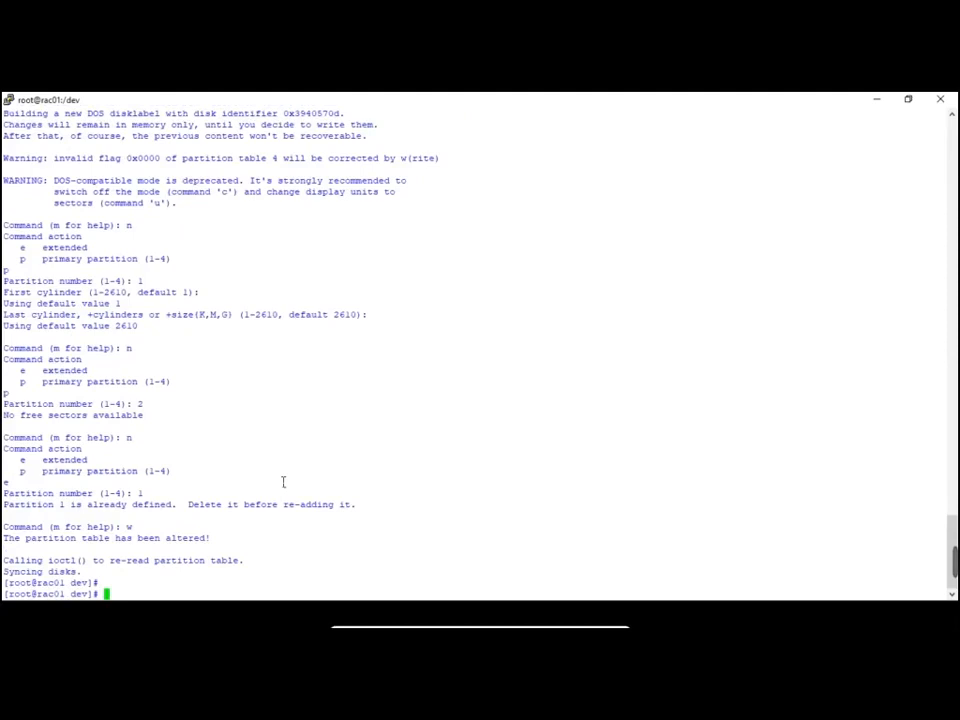
Run ls -lrt sd* in /dev and highlight the new sdb1 row beside sdb
type("ls -lrt")
key("alt+Tab")
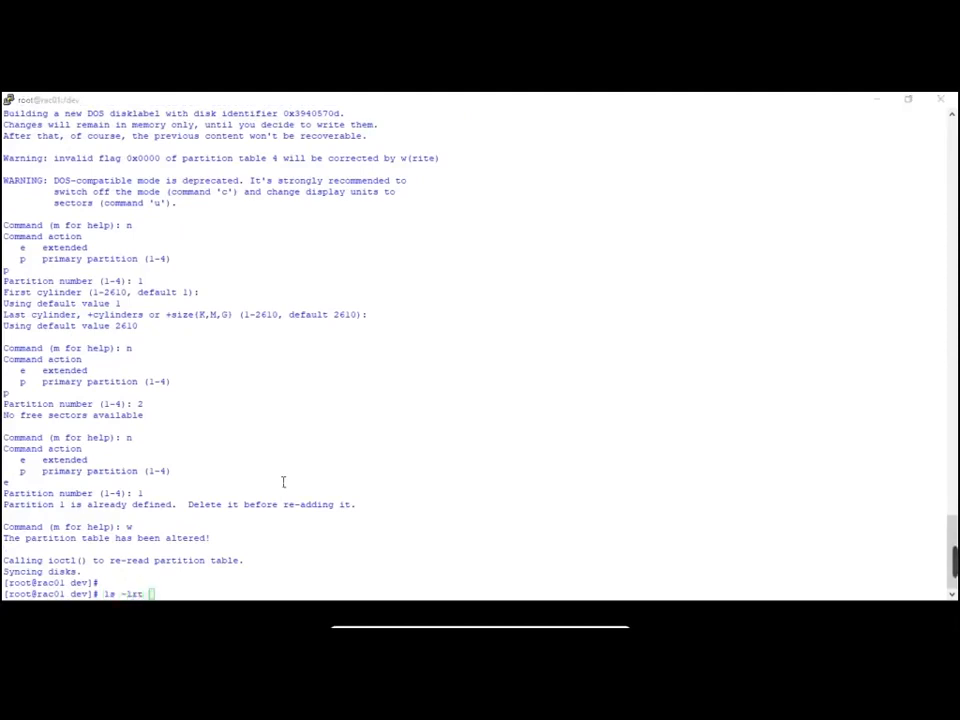
key("alt+Tab")
type("sd")
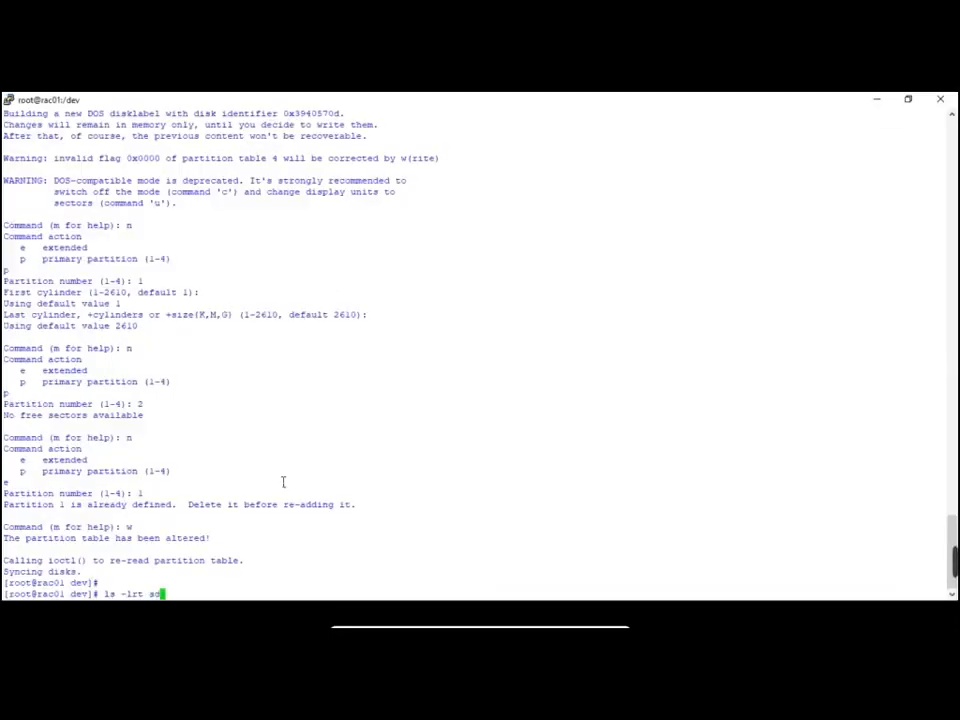
type("*")
key("Return")
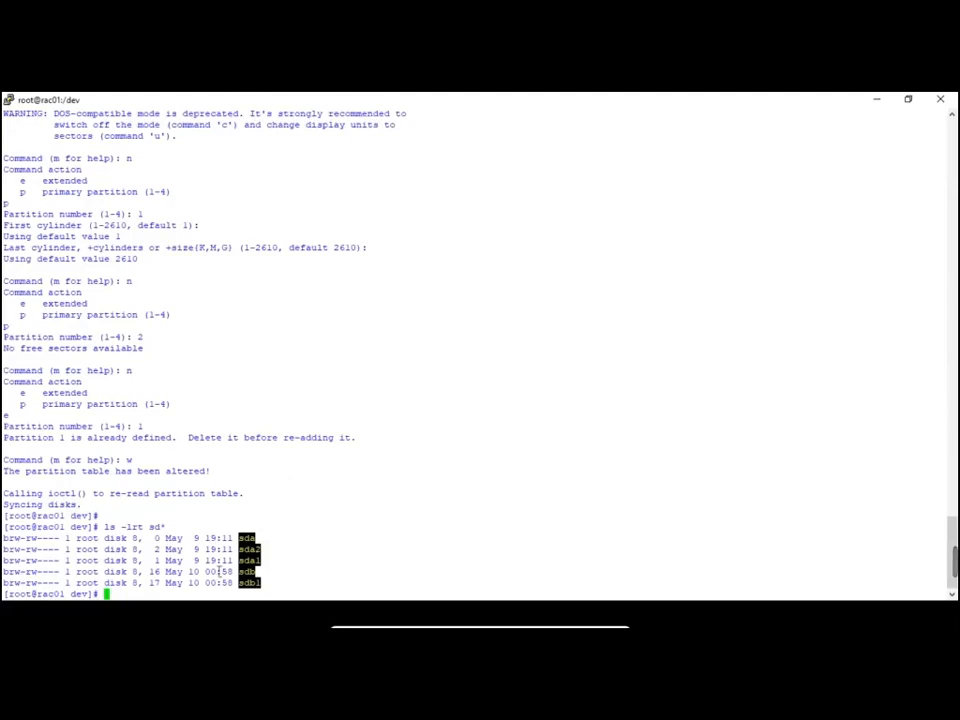
left_click_drag(5, 572, 274, 588)
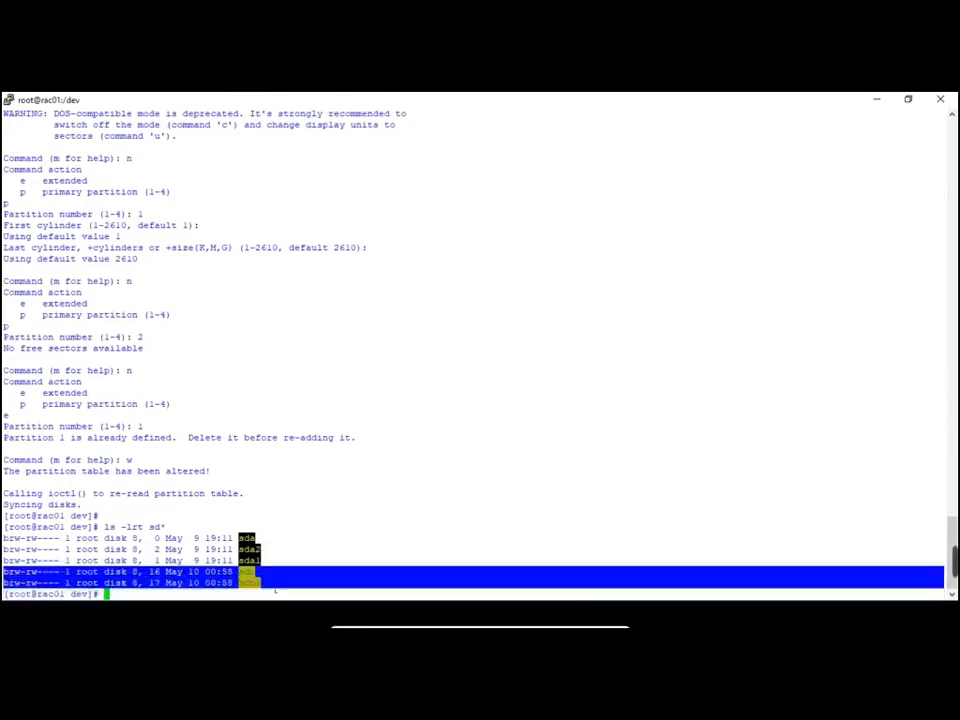
left_click(272, 587)
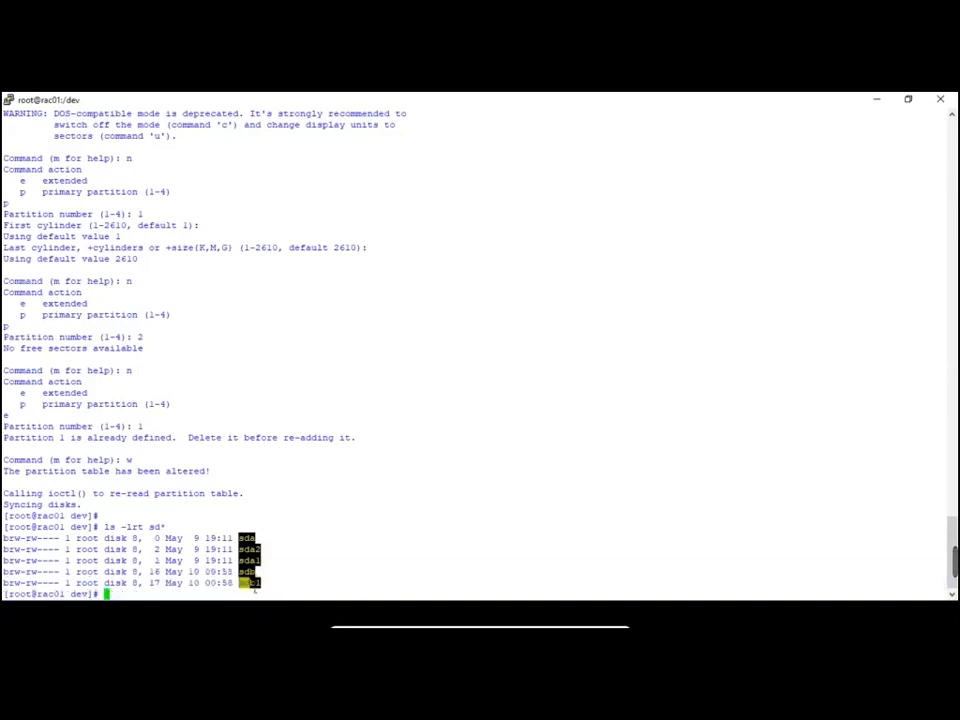
Find the 'oracleasm createdisk DISK1 /dev/sdb1' line on guide screens 13-14 and copy it
key("alt+Tab")
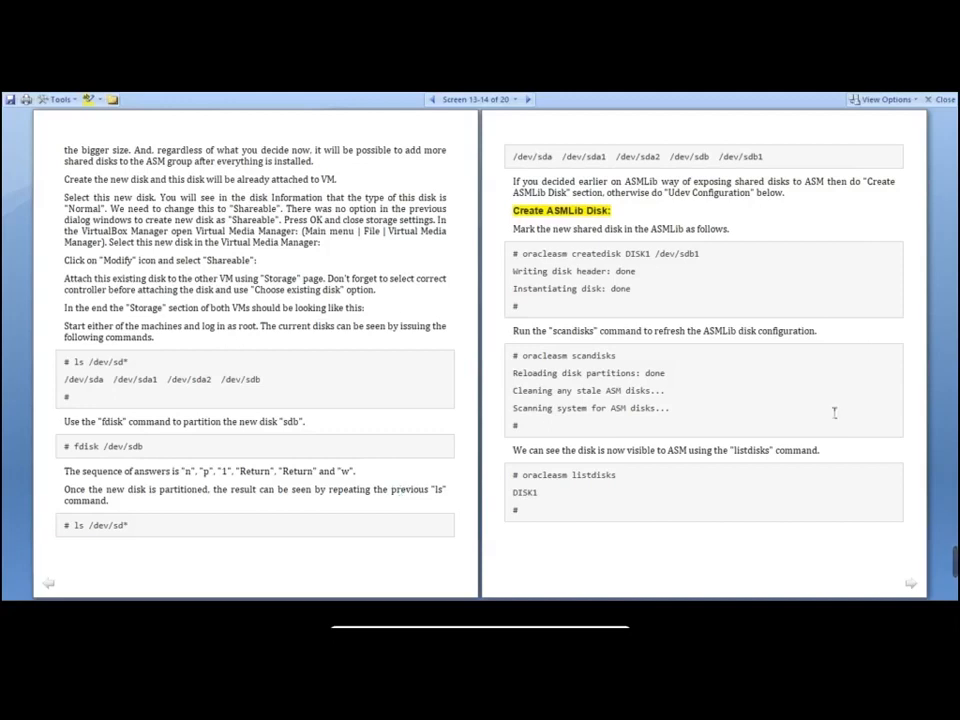
scroll(835, 412, "up", 2)
scroll(835, 412, "down", 1)
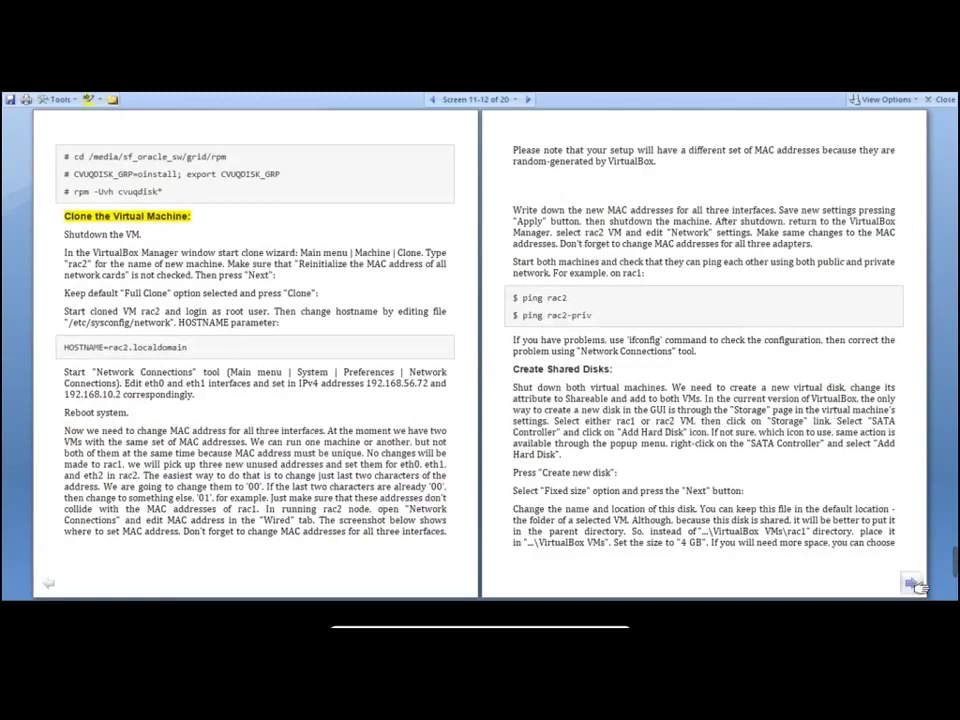
left_click(912, 584)
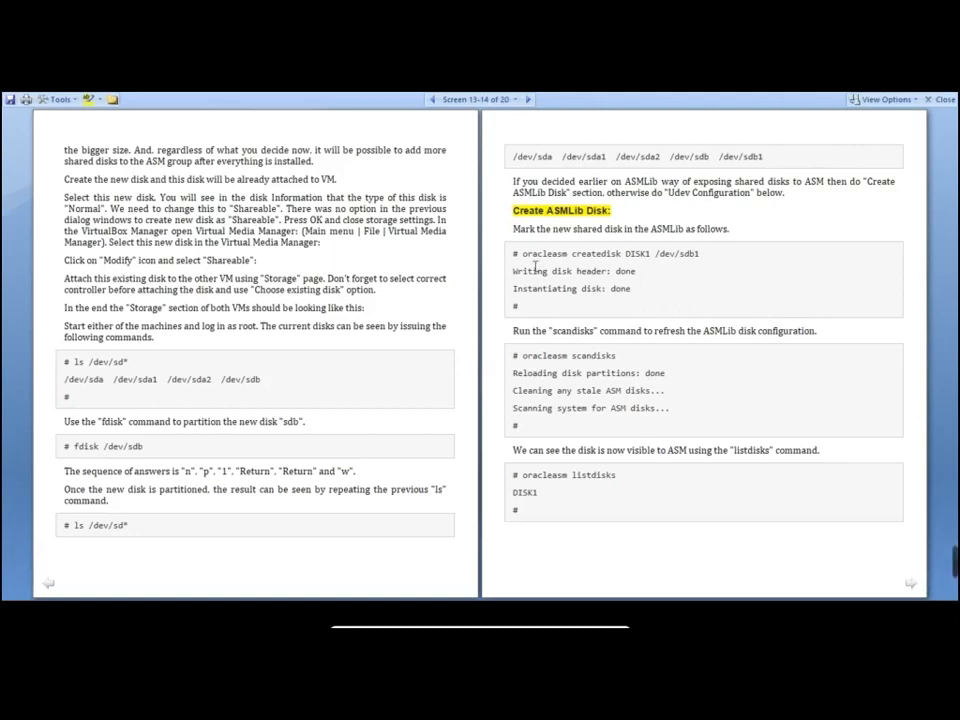
left_click_drag(521, 253, 709, 261)
key("super+c")
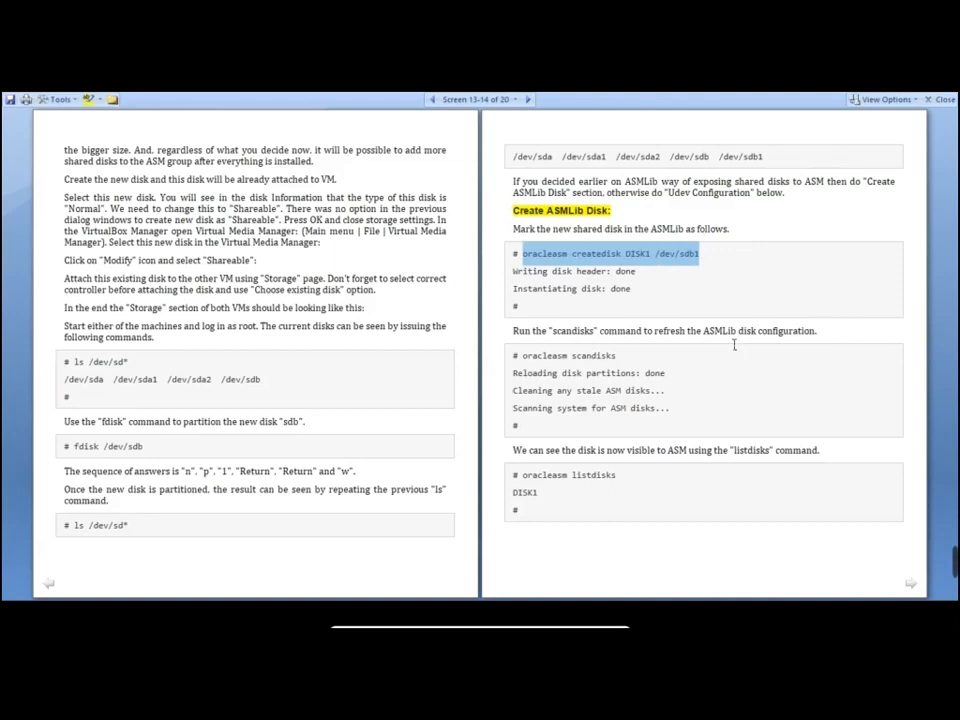
key("alt+Tab")
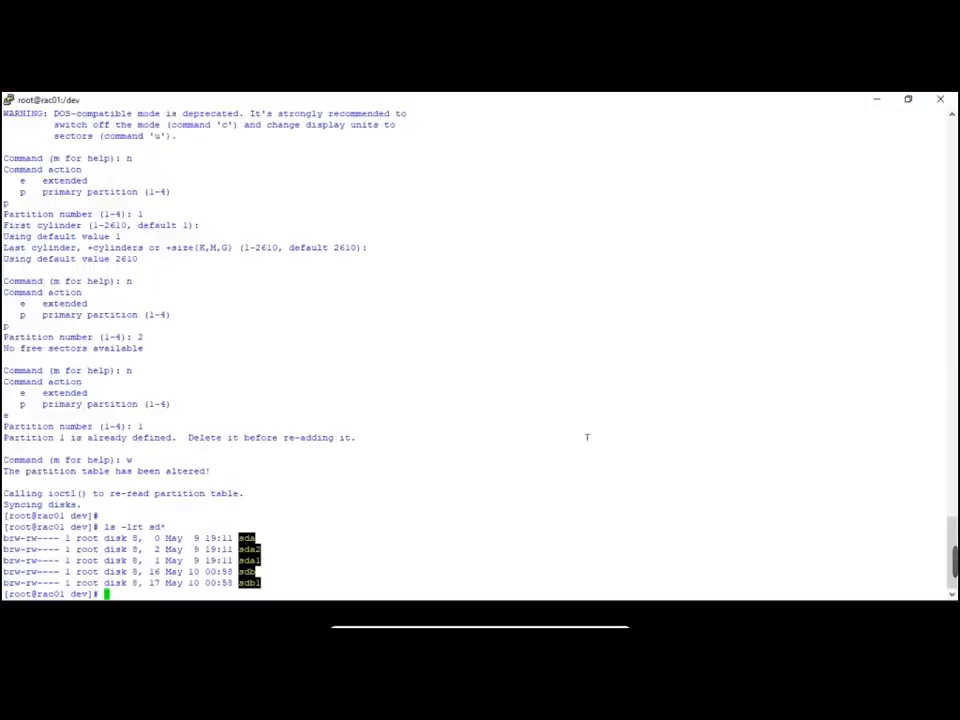
Paste and run oracleasm createdisk DISK1 /dev/sdb1 at the rac01 root prompt
right_click(588, 437)
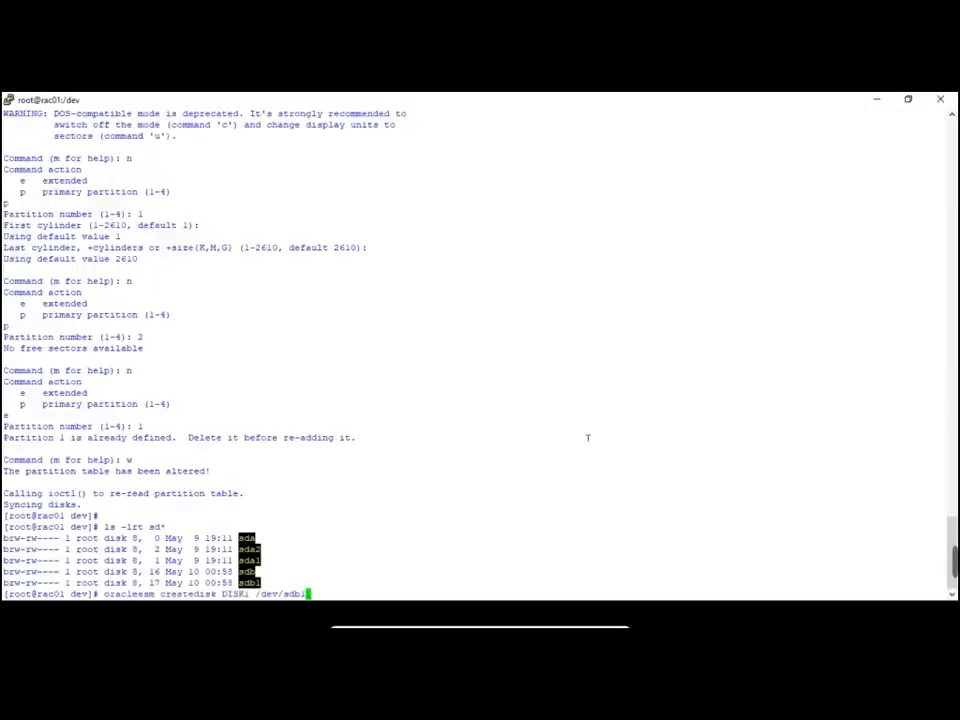
key("Return")
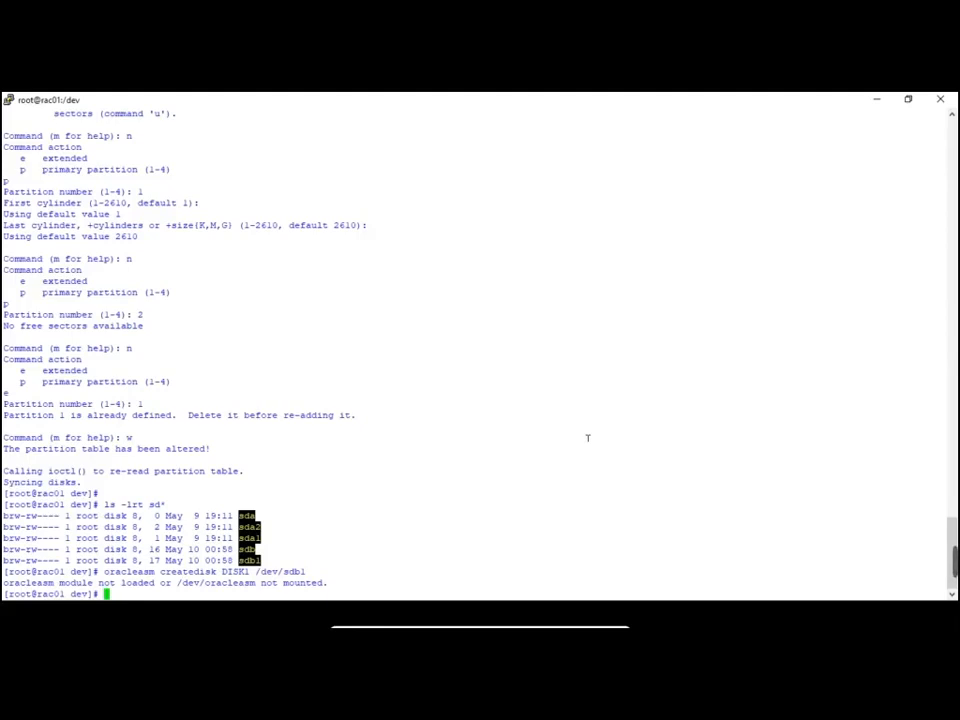
Rerun createdisk DISK1 /dev/sdb1 using the full path /sbin/oracleasm
type("/e")
type("b")
type("in/")
type("oracleasm")
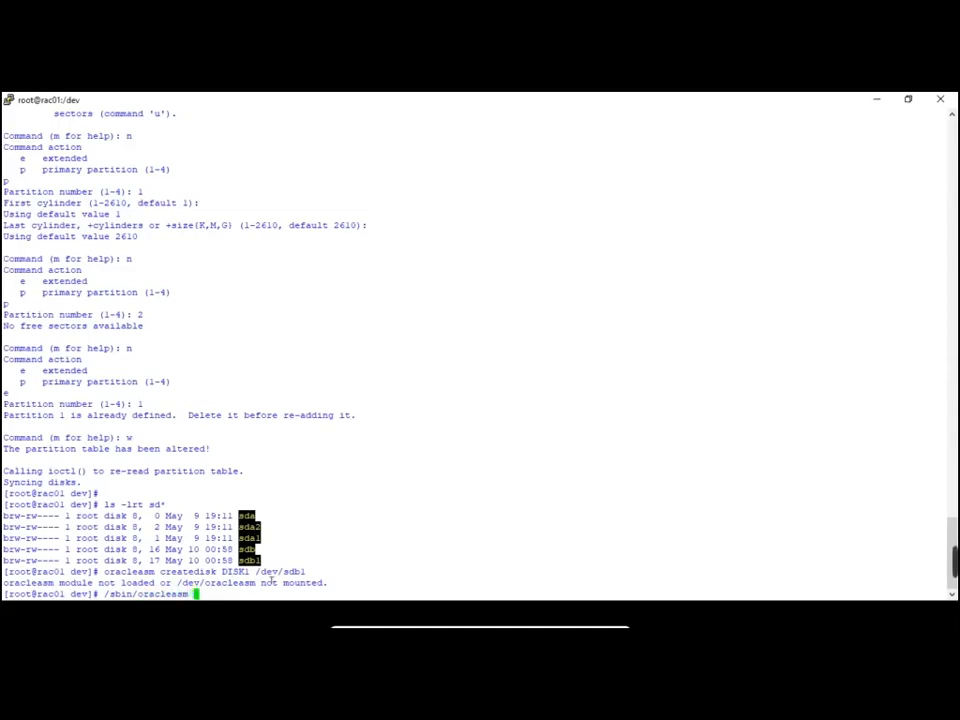
left_click_drag(160, 571, 308, 573)
right_click(530, 532)
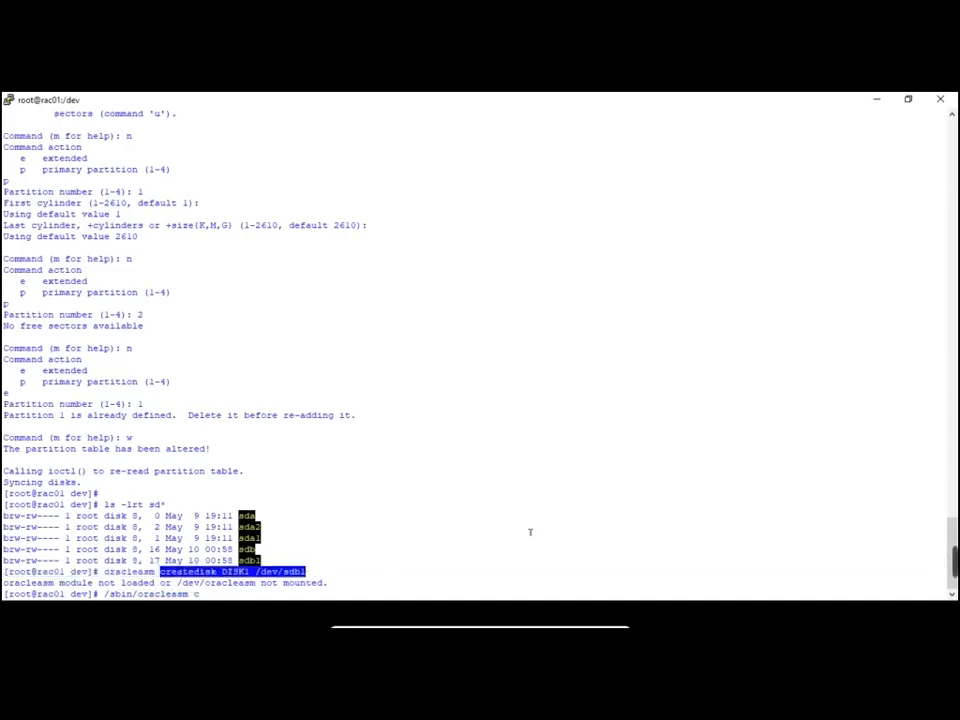
key("Return")
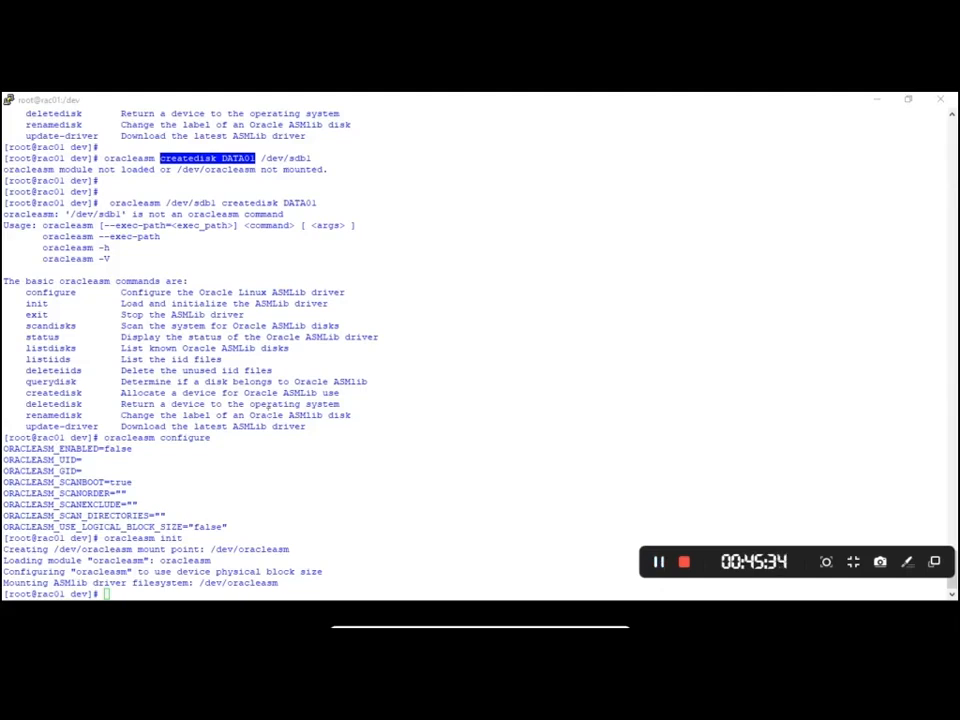
left_click(268, 379)
scroll(268, 378, "up", 1)
scroll(268, 379, "up", 7)
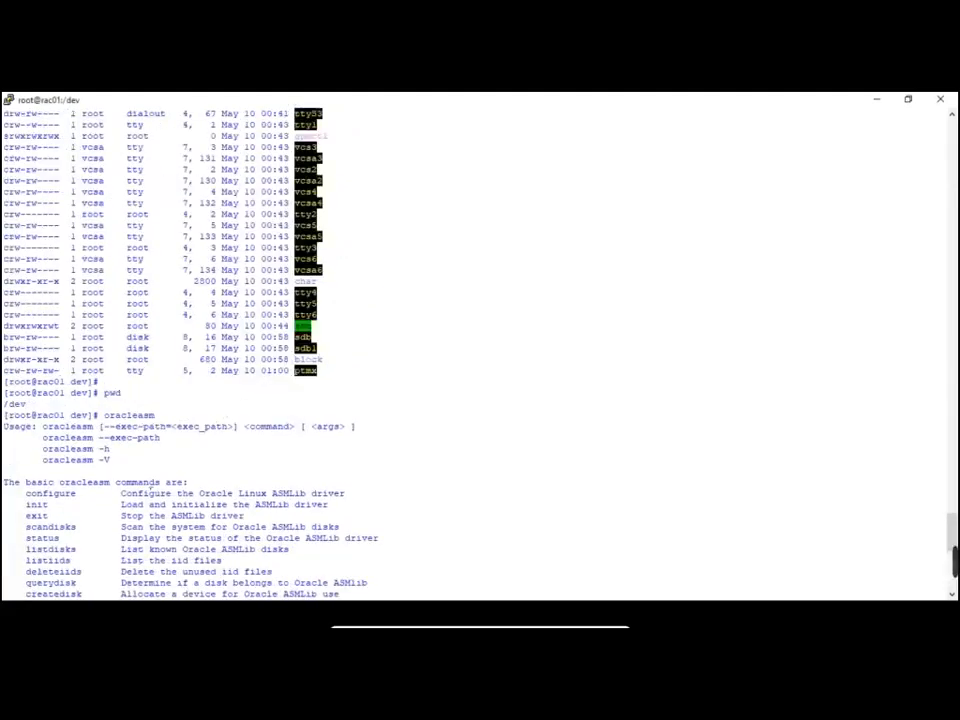
scroll(151, 487, "up", 7)
scroll(151, 487, "up", 15)
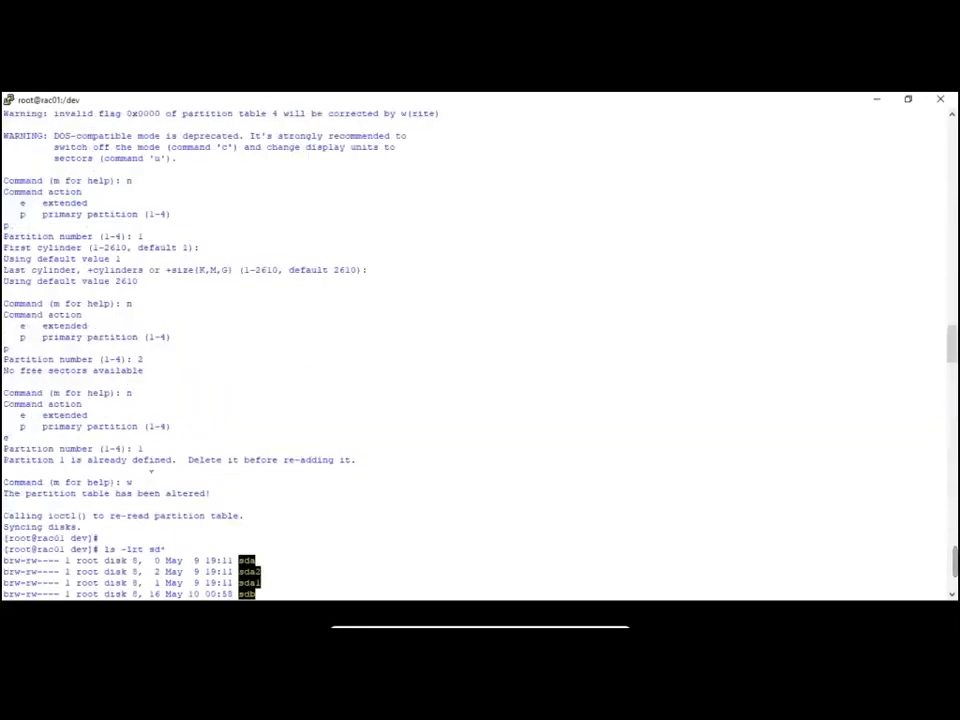
scroll(162, 504, "down", 15)
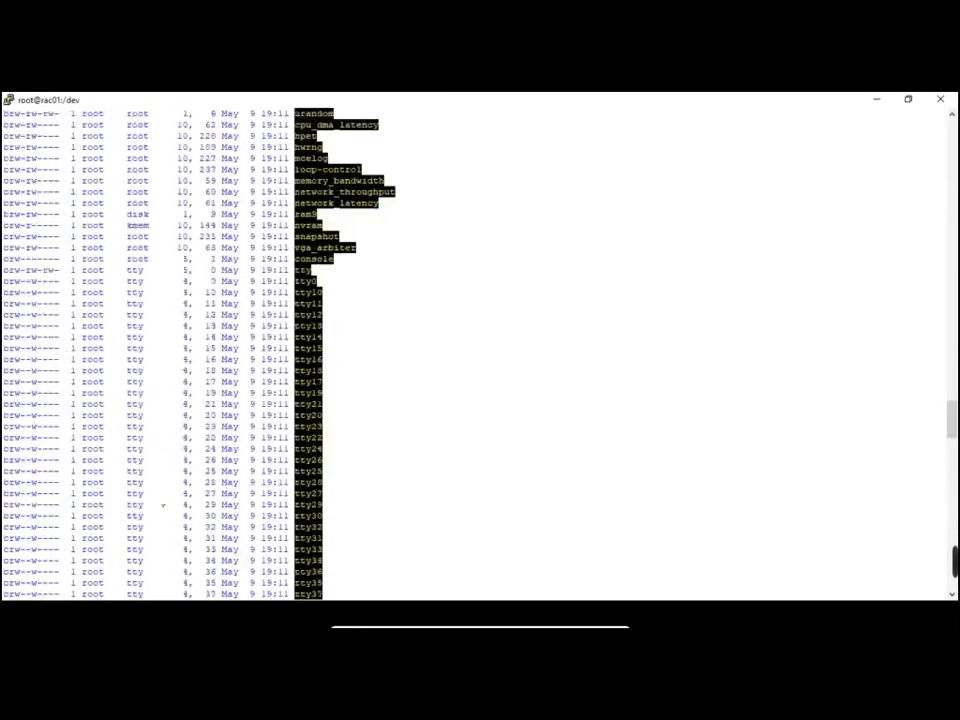
scroll(162, 504, "down", 15)
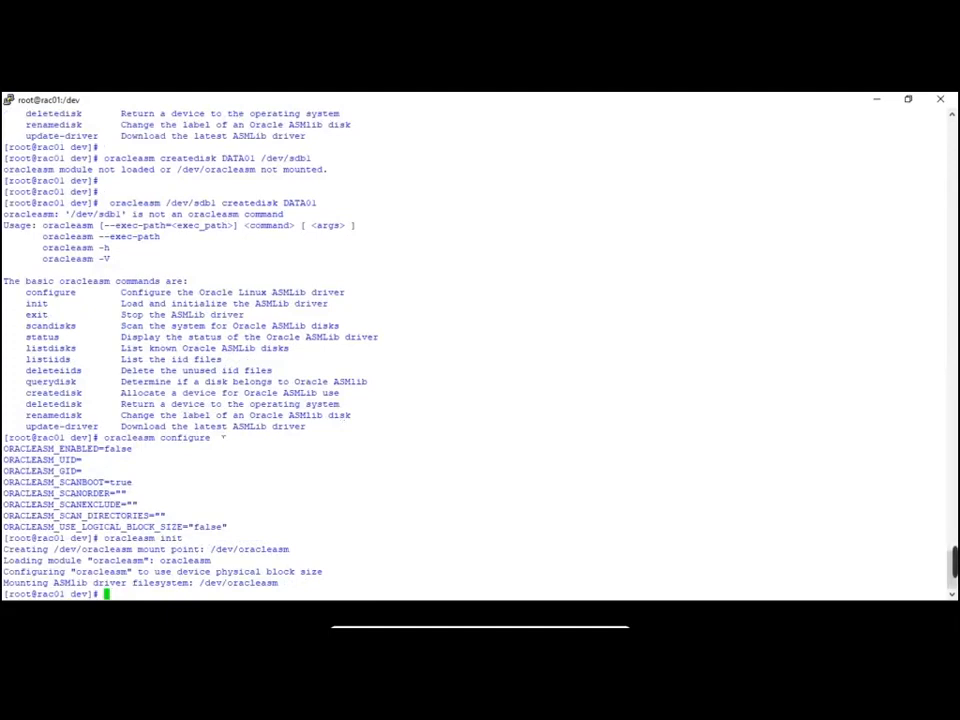
Highlight the earlier oracleasm configure and init commands in the rac01 terminal history
left_click_drag(104, 437, 215, 438)
left_click(187, 470)
left_click_drag(105, 438, 196, 438)
left_click(204, 442)
left_click_drag(104, 538, 940, 538)
left_click(188, 539)
Reuse and run 'oracleasm createdisk DATA01 /dev/sdb1' on rac01, then return to the guide
left_click_drag(104, 159, 316, 158)
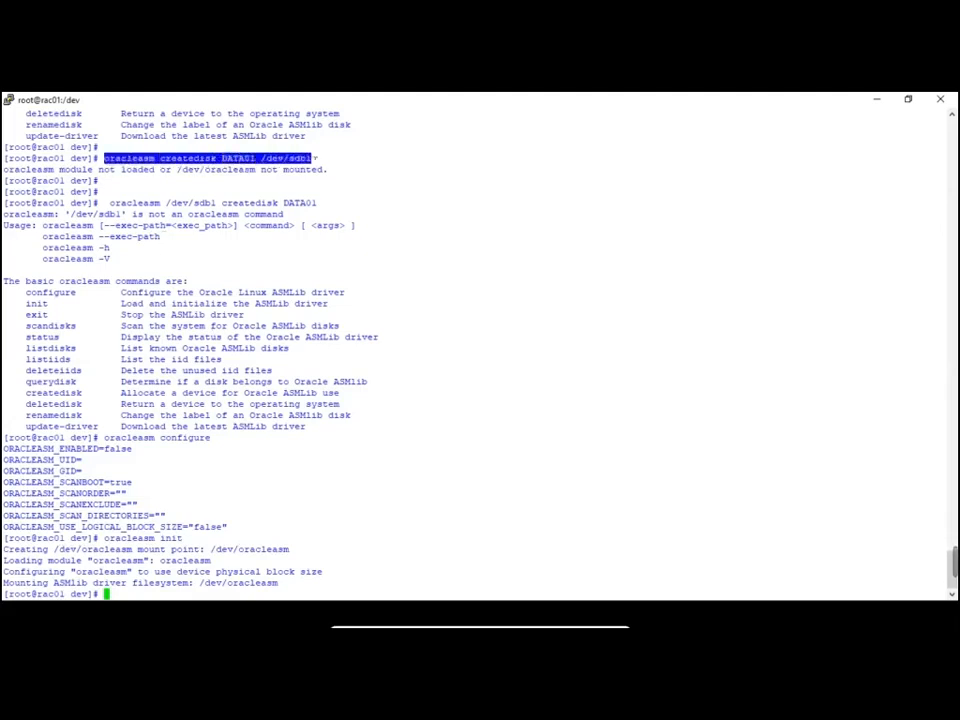
right_click(541, 399)
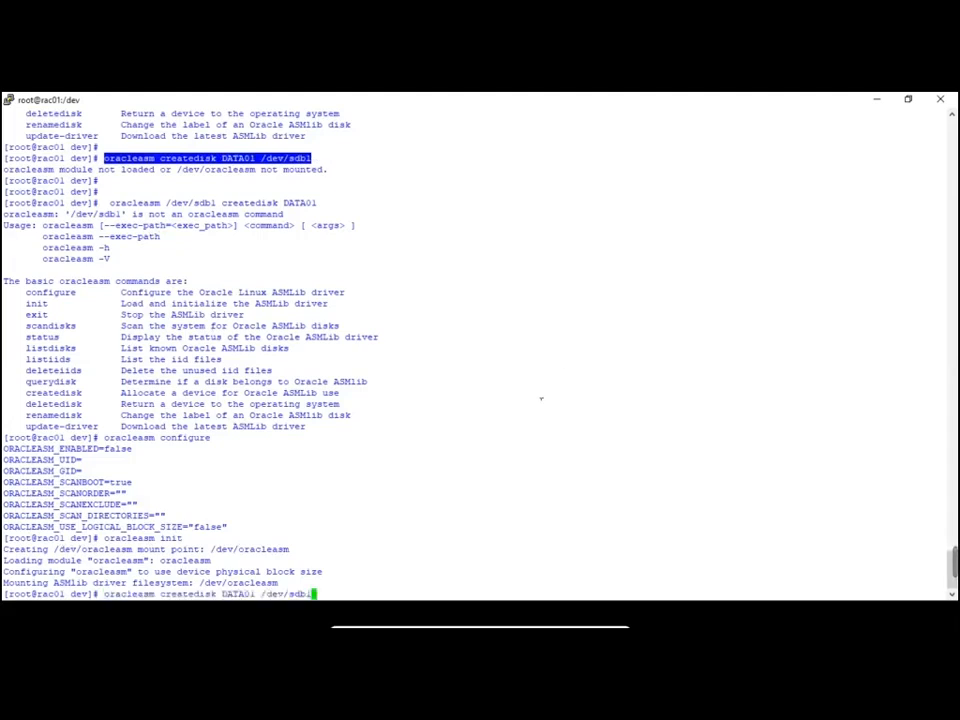
key("Return")
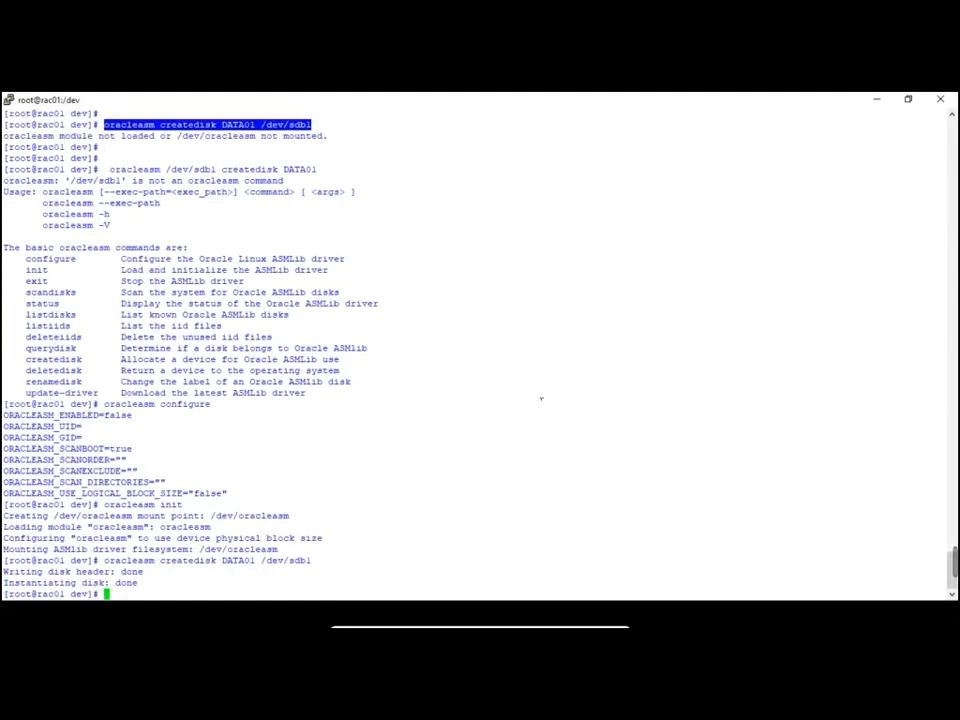
key("alt+Tab")
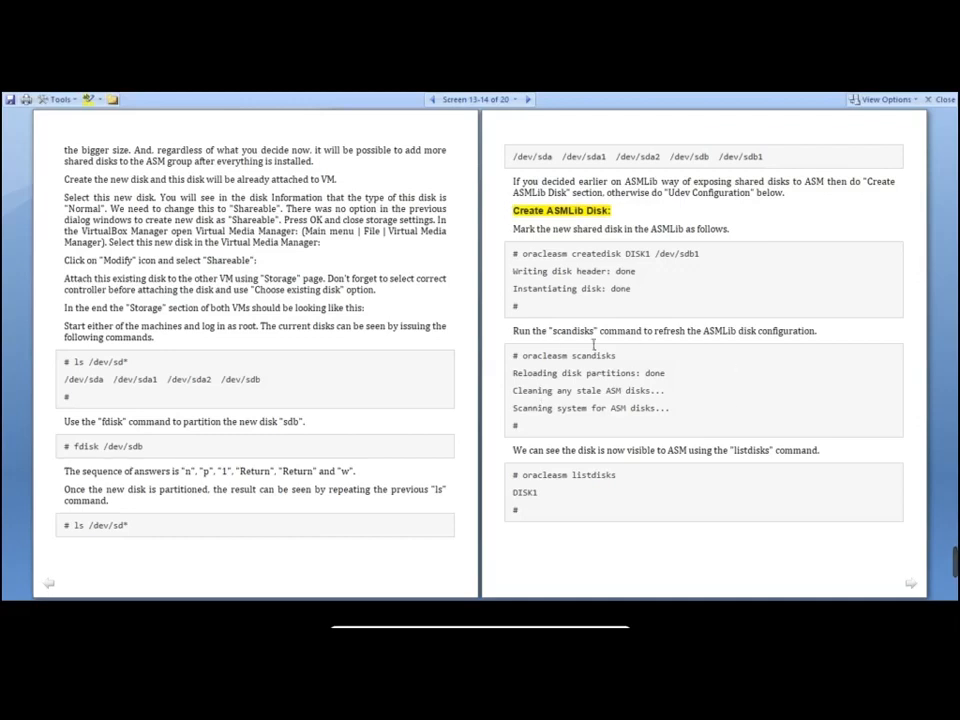
Paste the guide's 'oracleasm scandisks' command at the rac01 root prompt
left_click_drag(521, 355, 622, 366)
key("super+c")
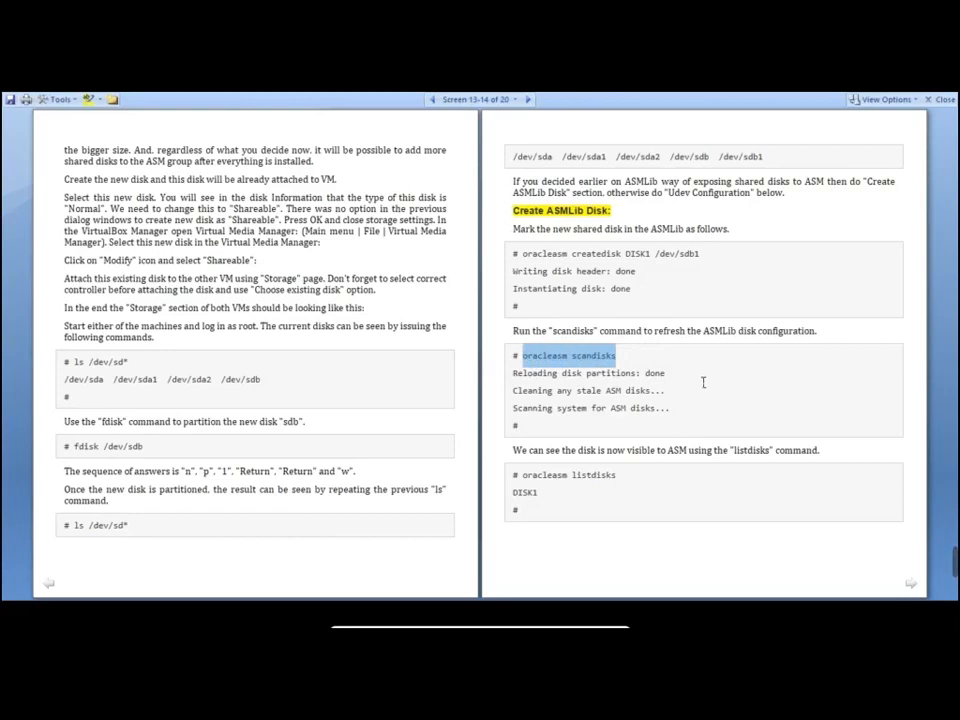
key("alt+Tab")
right_click(577, 461)
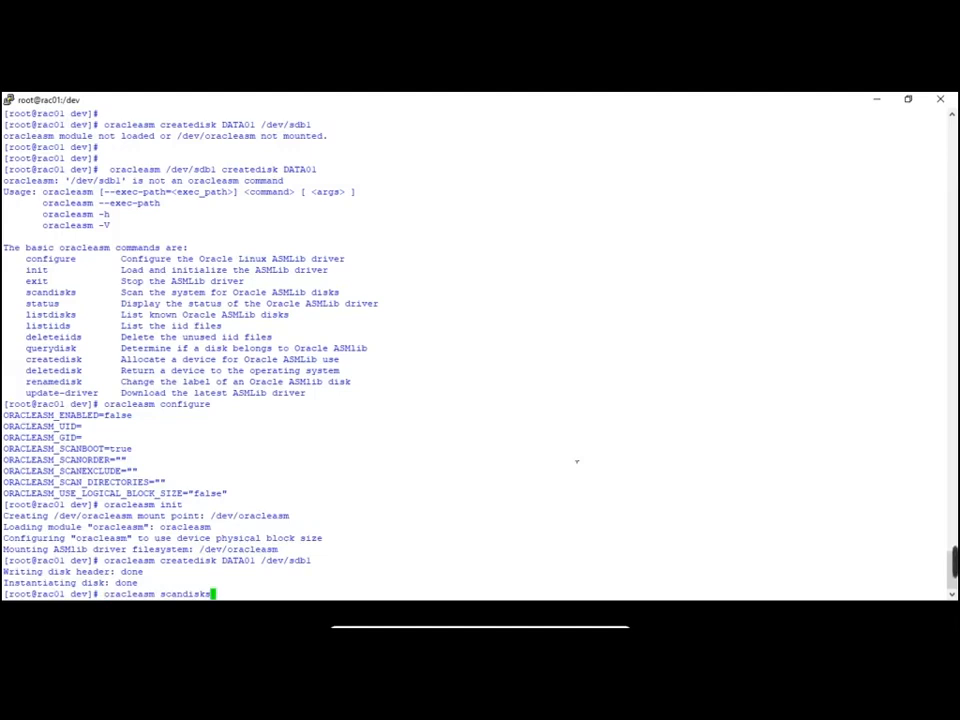
Run oracleasm scandisks on rac01 to rescan for ASM disks
key("Return")
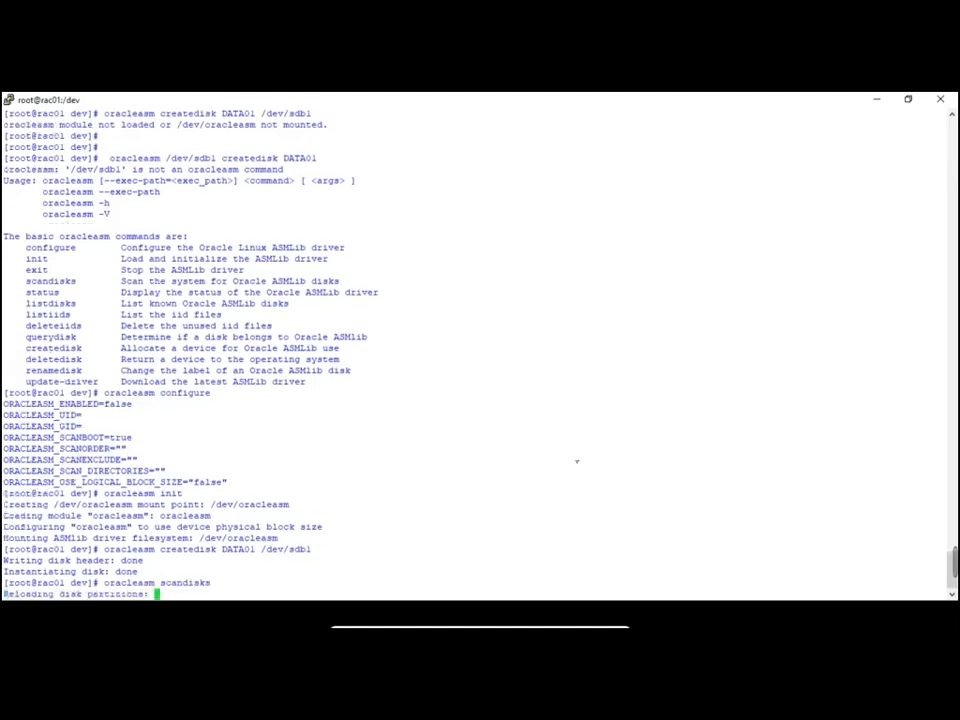
key("Return")
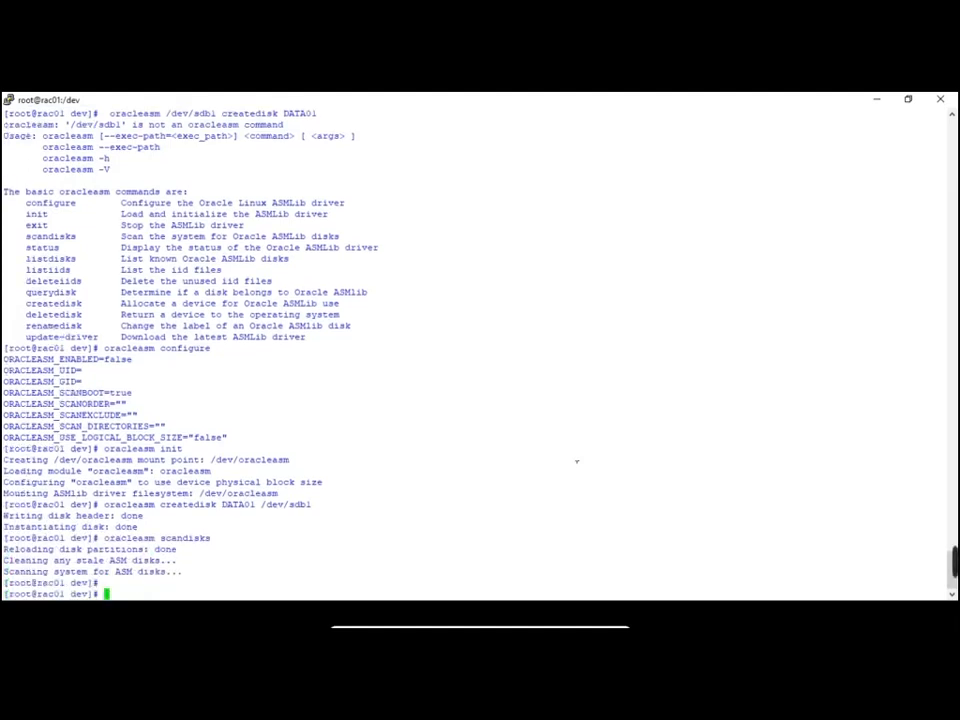
key("alt+Tab")
key("alt+Tab")
key("alt+Tab")
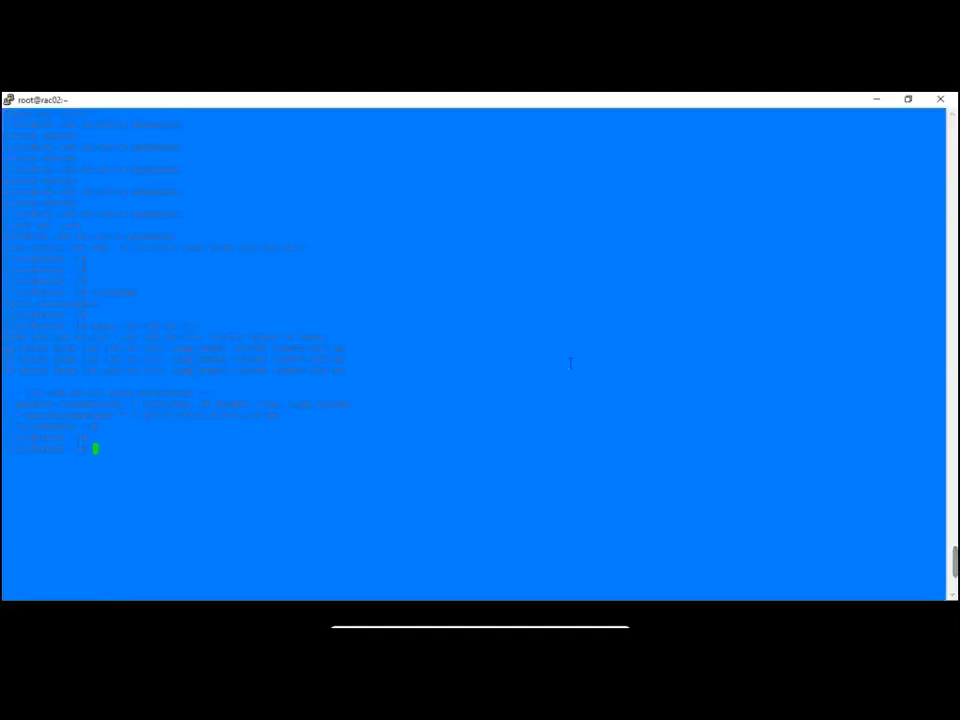
On rac02, change to /dev and list the sd* devices with 'ls -lrt sd*'
type("cd /dev")
key("Return")
type("ls -lrt ")
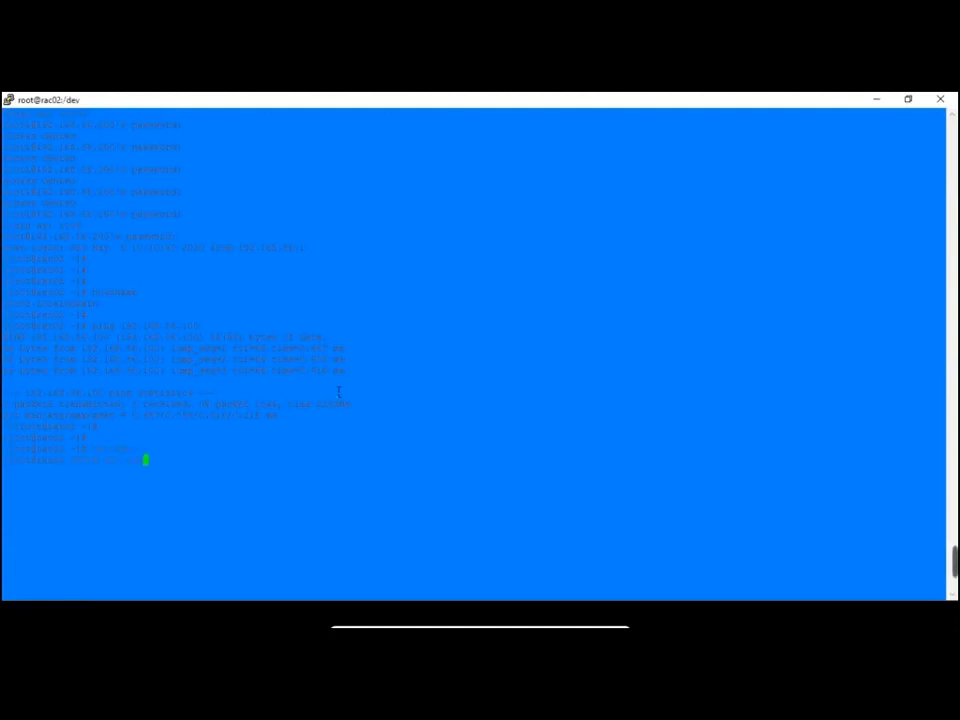
type("sd")
key("BackSpace")
type("d*")
key("BackSpace")
key("BackSpace")
type("d*")
key("Return")
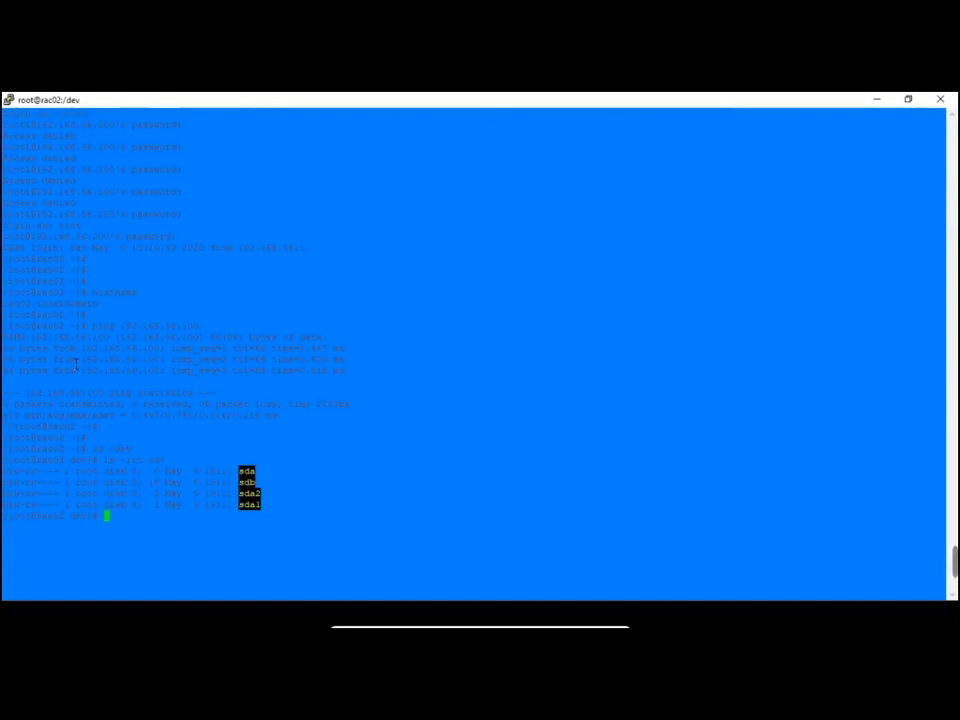
Configure and initialize ASMLib on rac02 with 'oracleasm configure' and 'oracleasm init'
type("oracleasm configure")
key("Return")
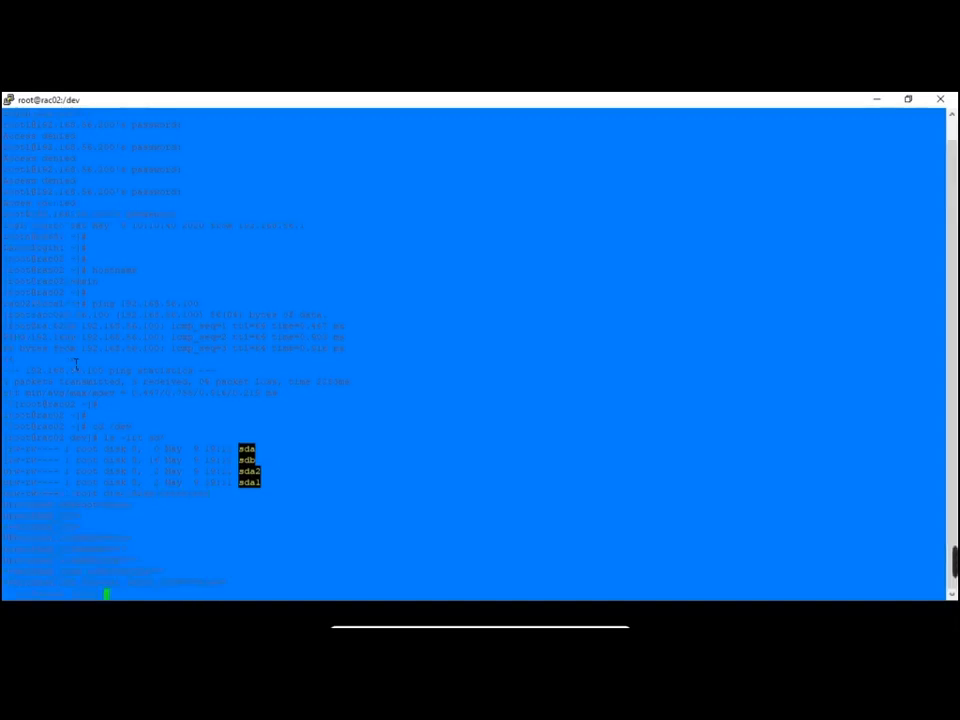
type("oracleasm init")
key("Return")
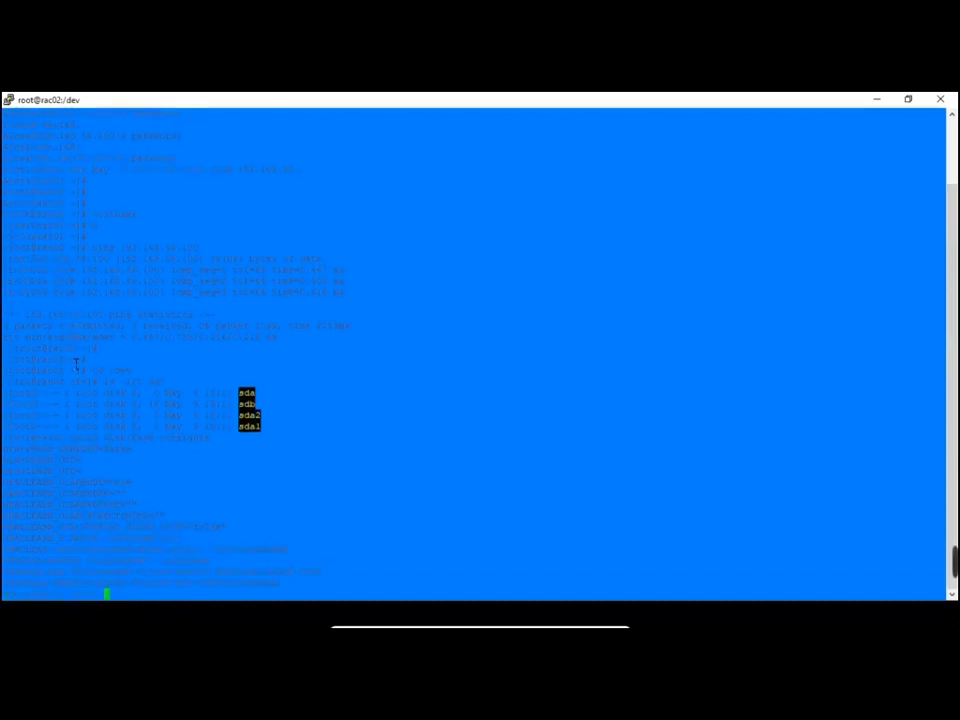
Run 'oracleasm scandisks' on rac02, then list the devices in /dev
type("oracleasm scandisks")
key("Return")
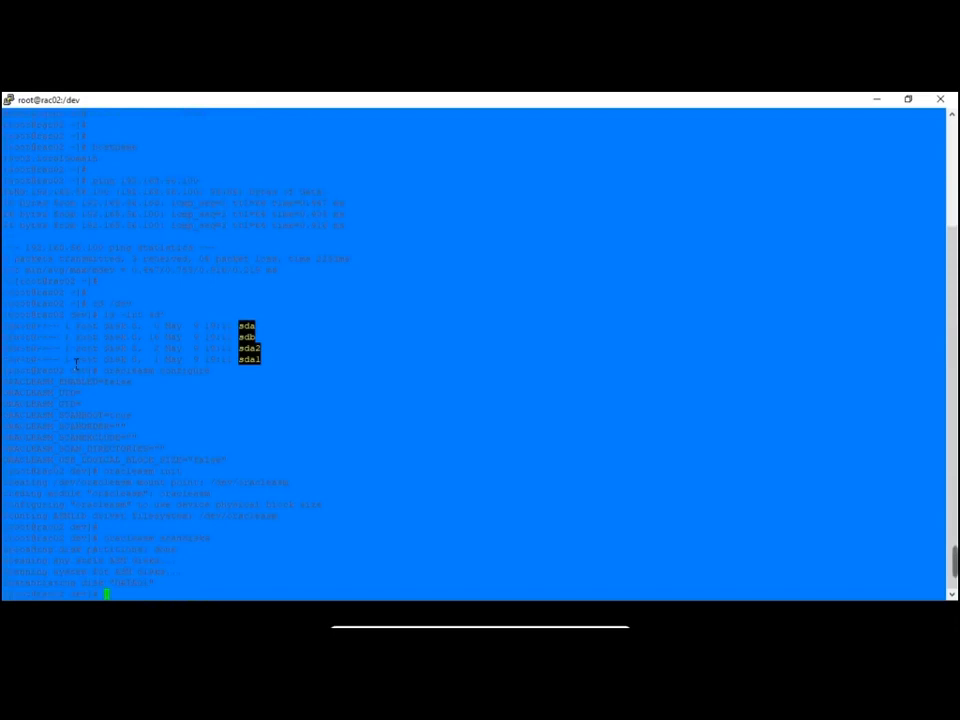
key("Return")
type("oracleas")
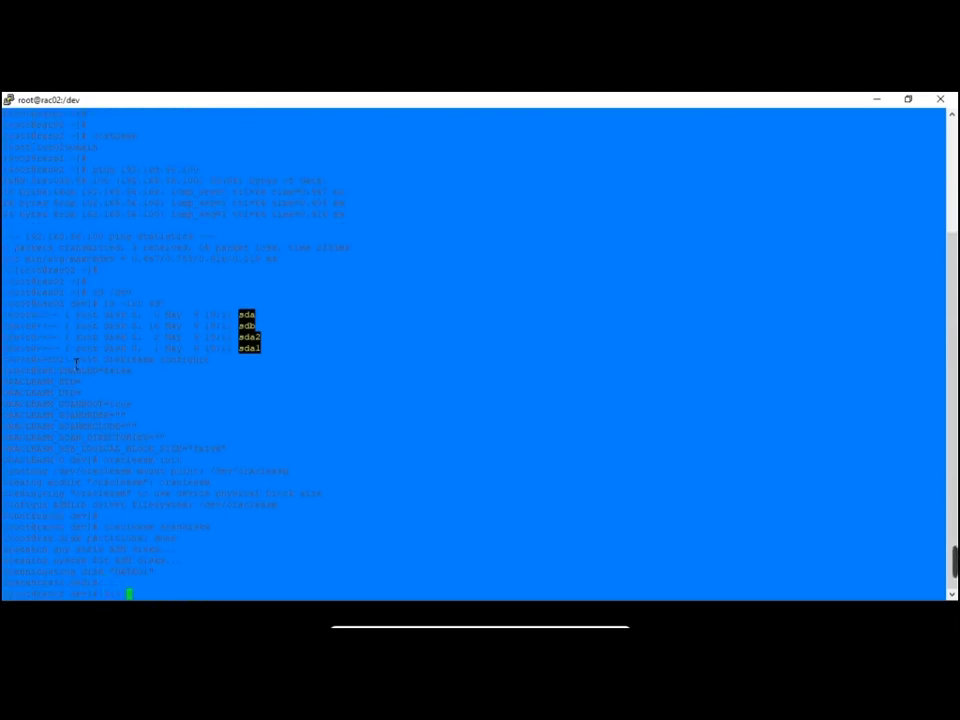
key("Return")
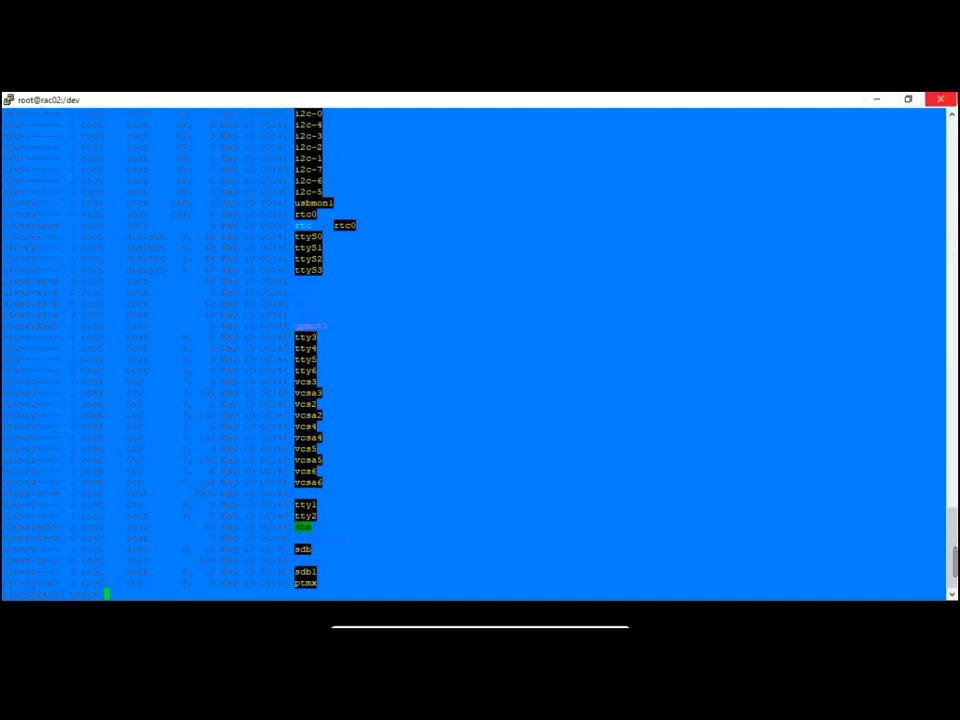
Run 'oracleasm scandisks' and 'oracleasm listdisks' on rac02
scroll(405, 455, "up", 15)
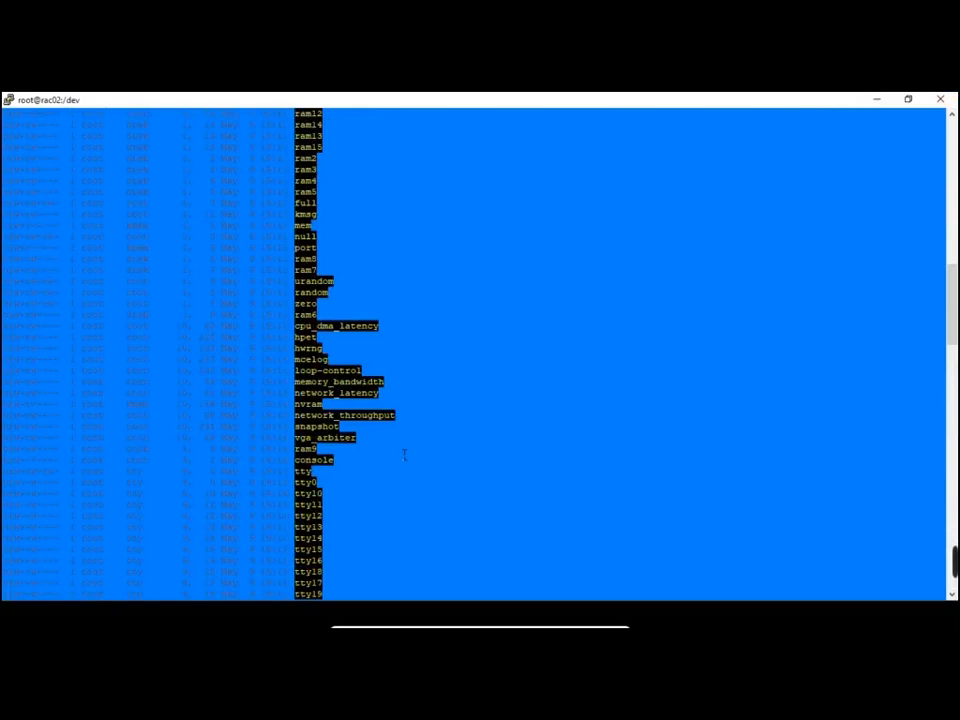
scroll(405, 455, "up", 10)
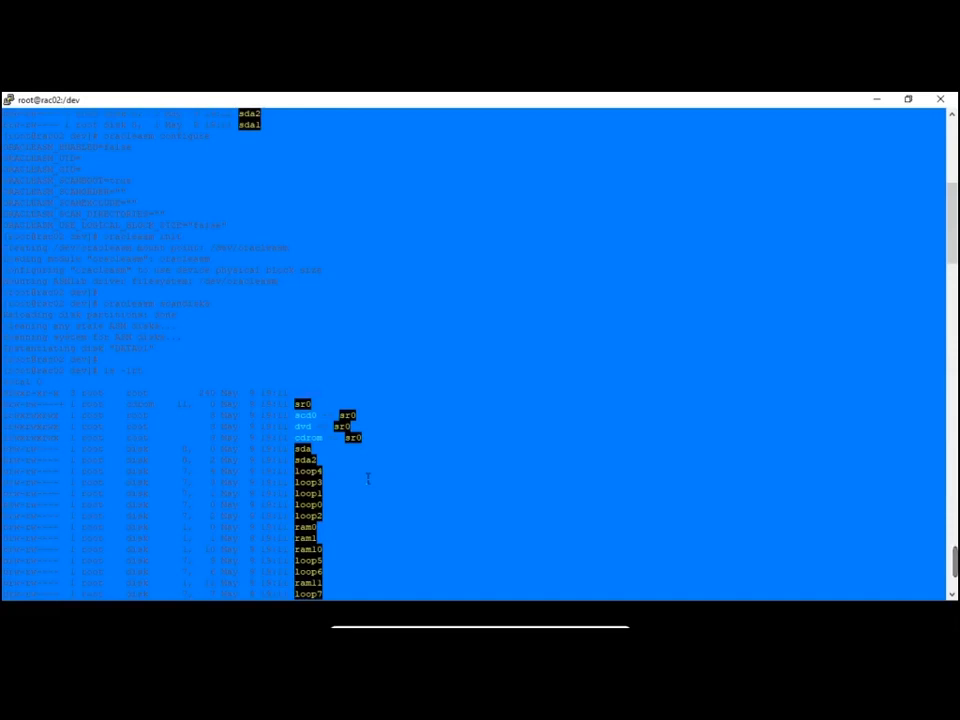
scroll(368, 480, "down", 15)
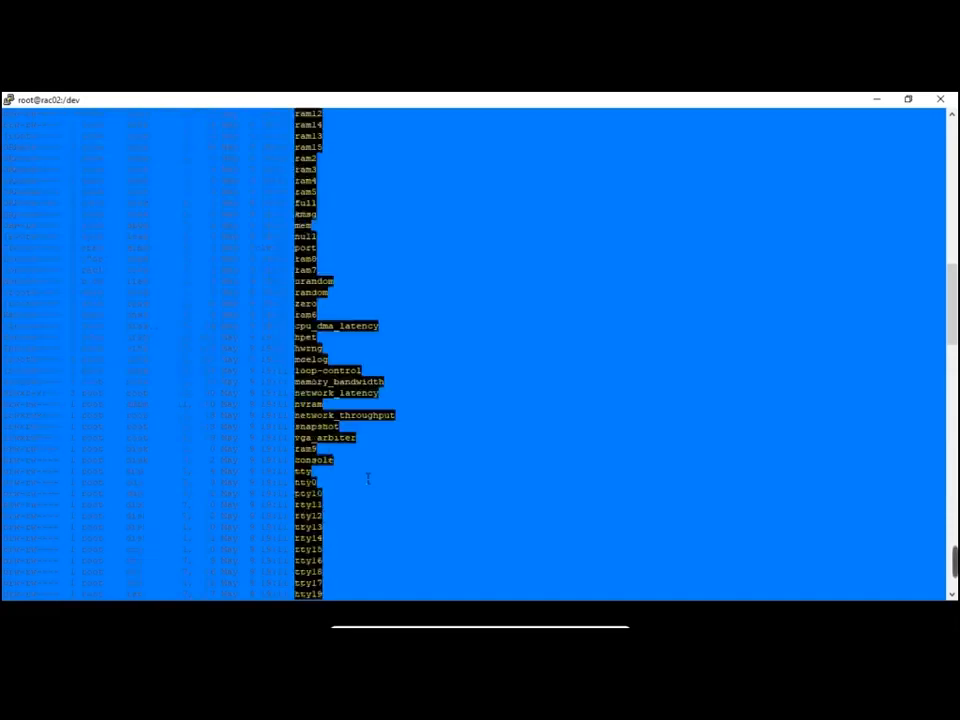
scroll(368, 480, "down", 10)
type("oracleasm scandisks")
key("Return")
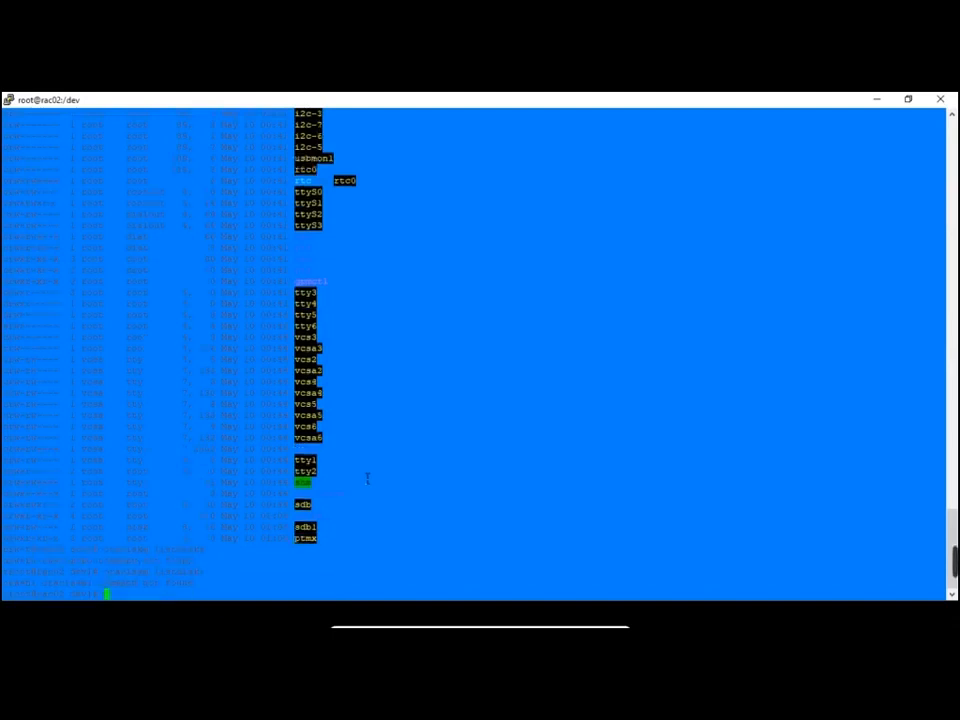
type("oracleasm listdisks")
key("Return")
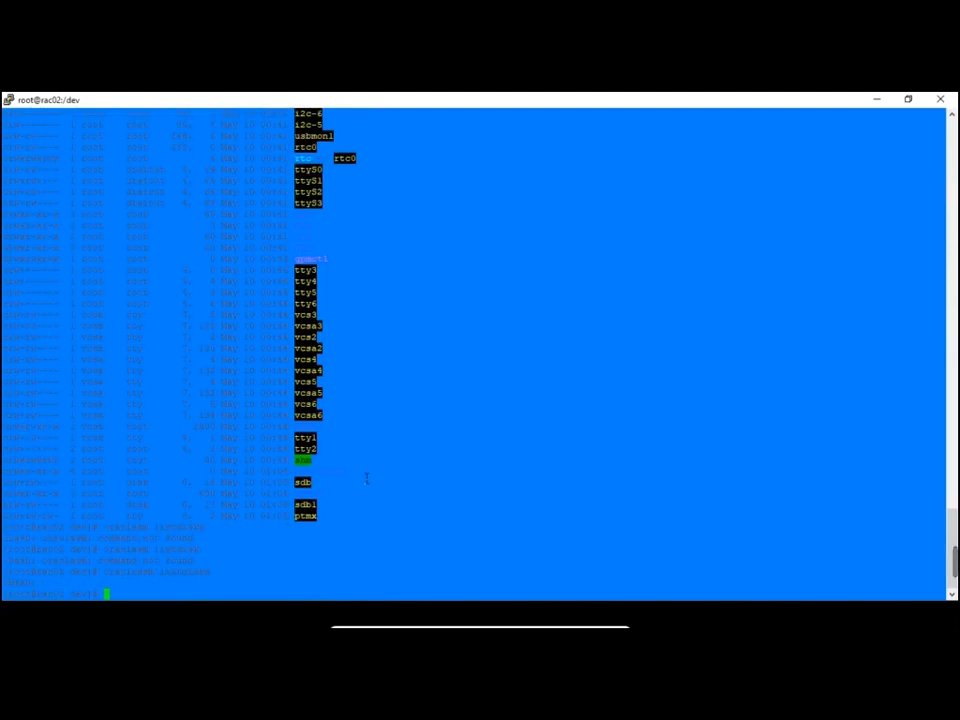
key("Return")
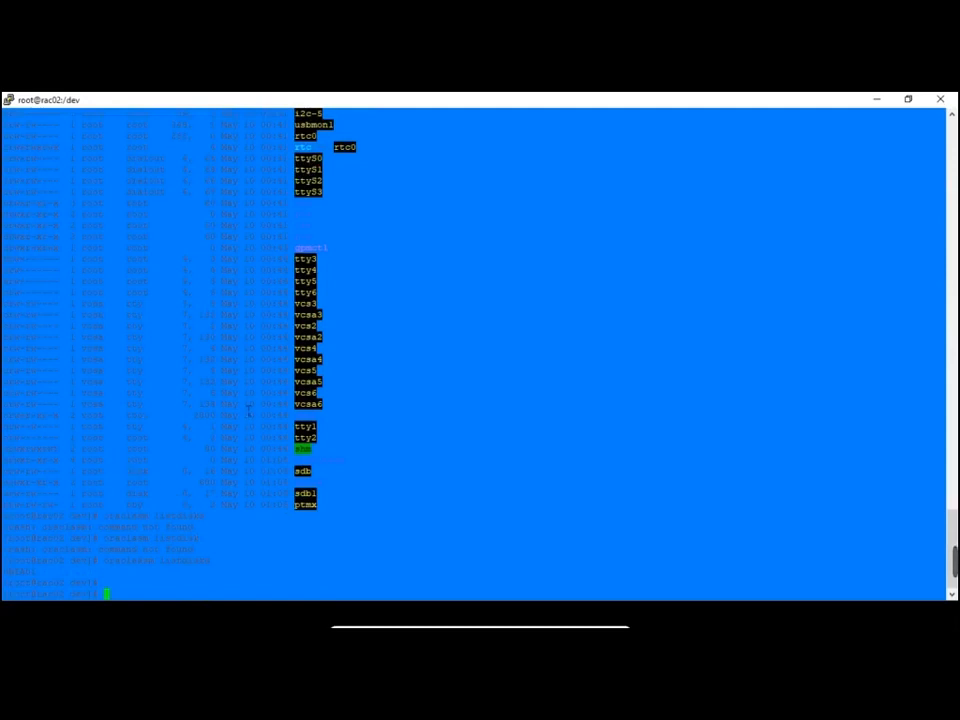
Compare the rac01 and rac02 sessions, highlighting the sdb1 line of the device listing
key("alt+Tab")
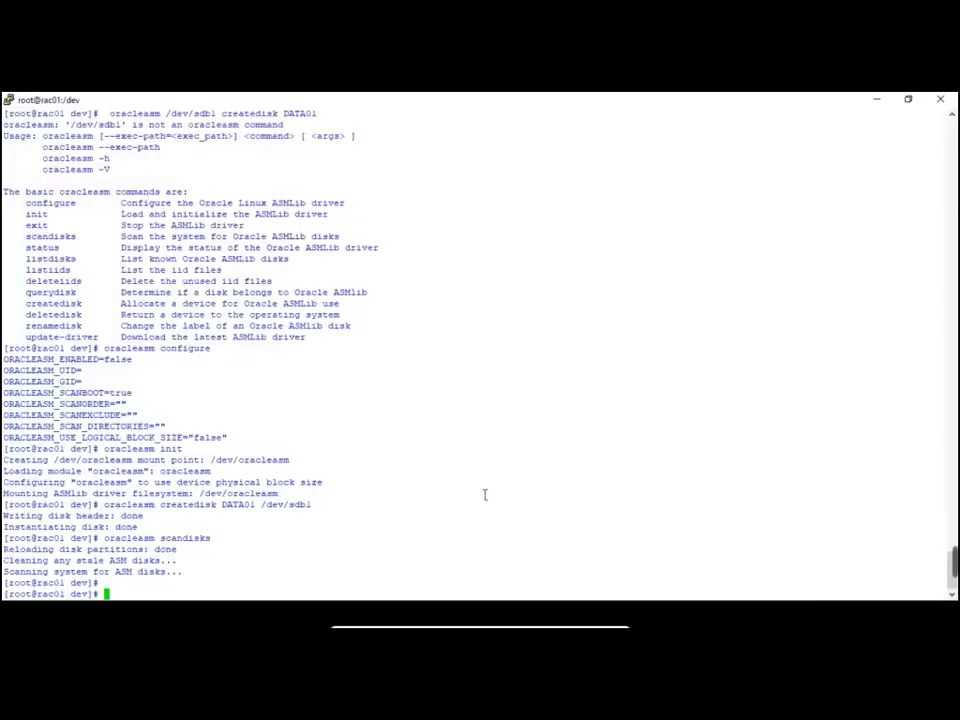
key("alt+Tab")
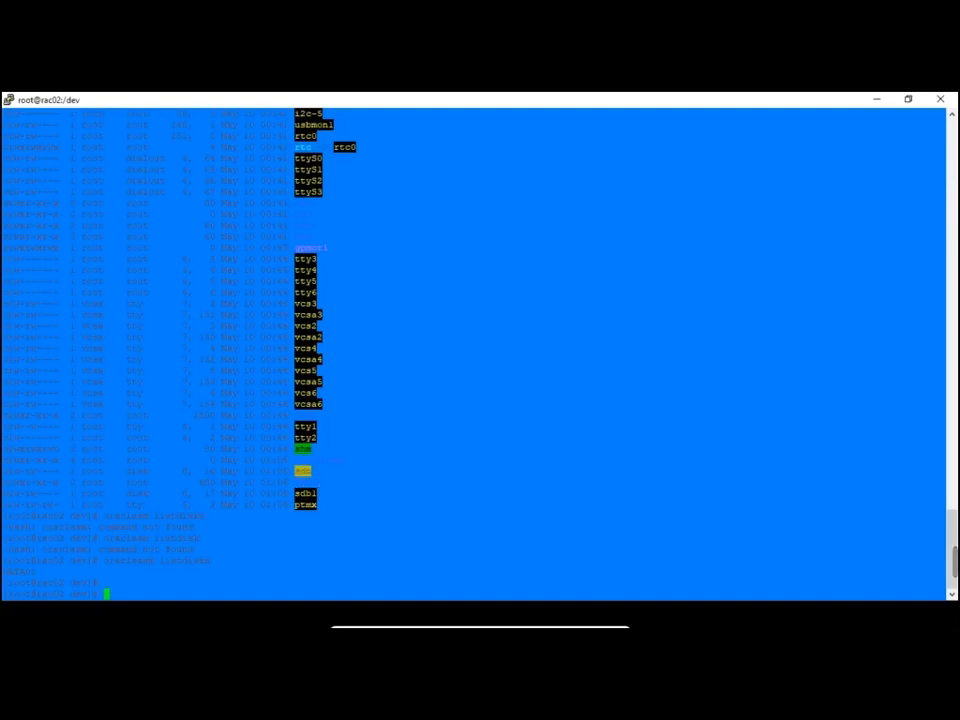
left_click_drag(295, 493, 333, 495)
left_click(348, 527)
key("alt+Tab")
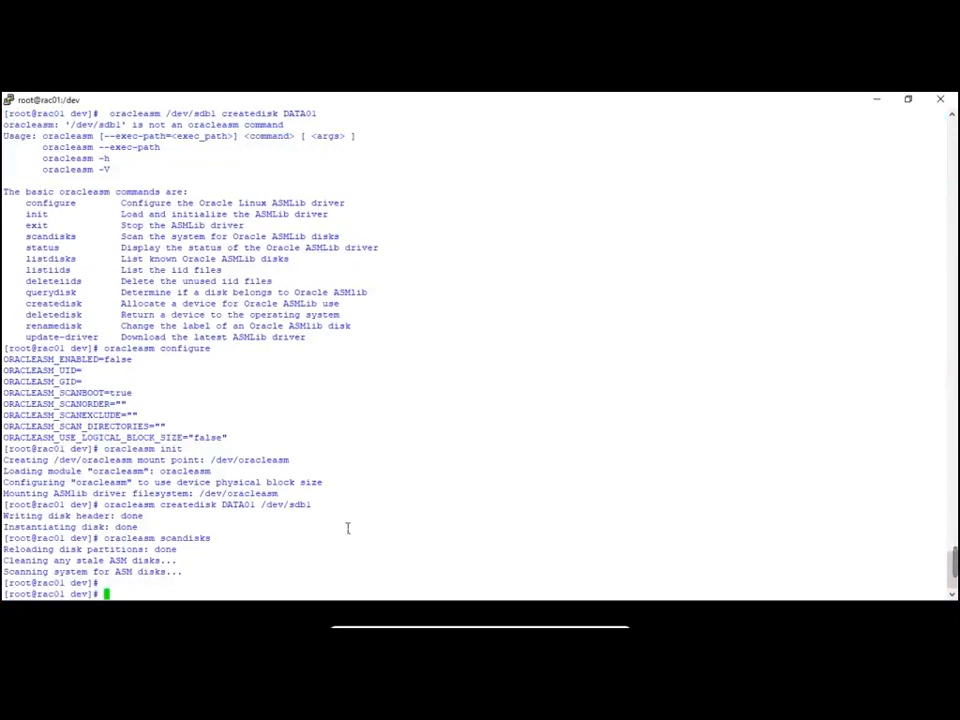
key("alt+Tab")
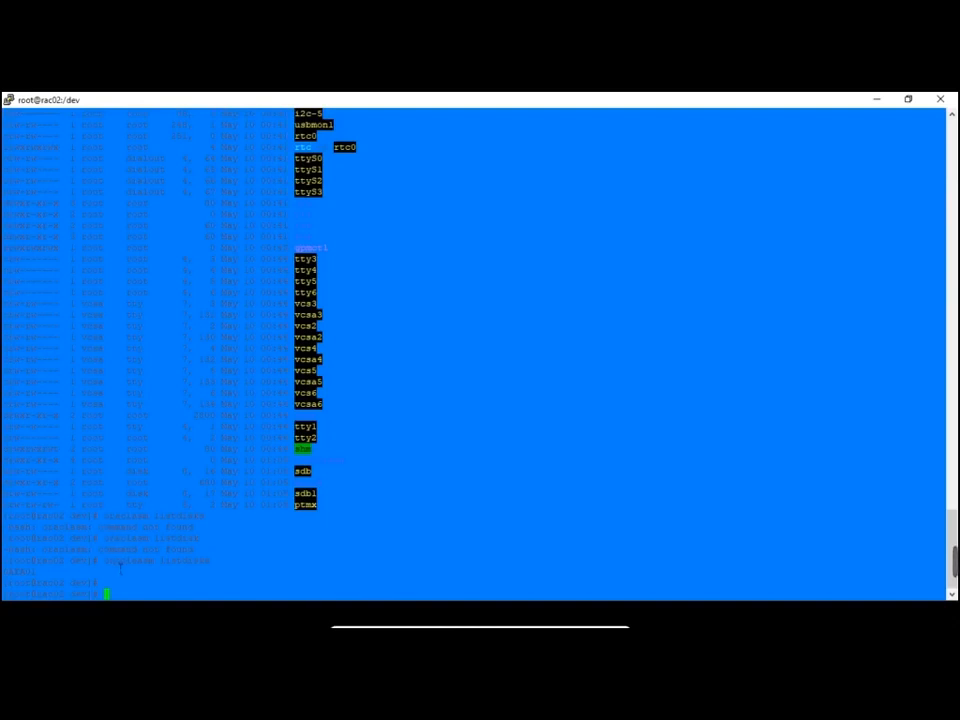
Run 'oracleasm listdisks' on rac01 to confirm DATA01 appears there too
left_click_drag(104, 561, 212, 564)
key("super+c")
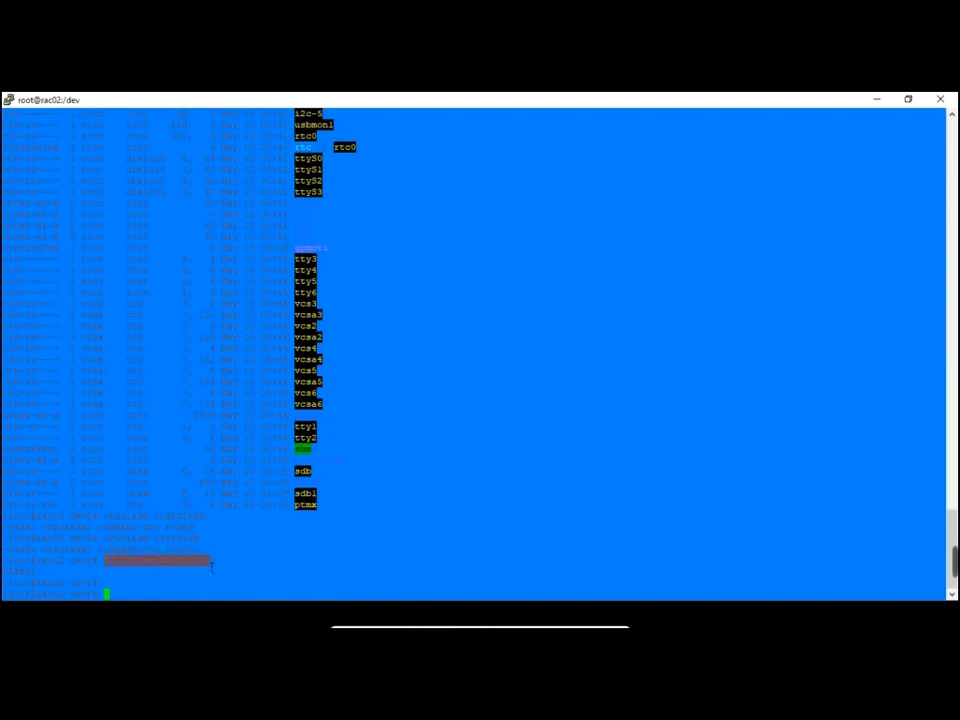
key("alt+Tab")
right_click(523, 506)
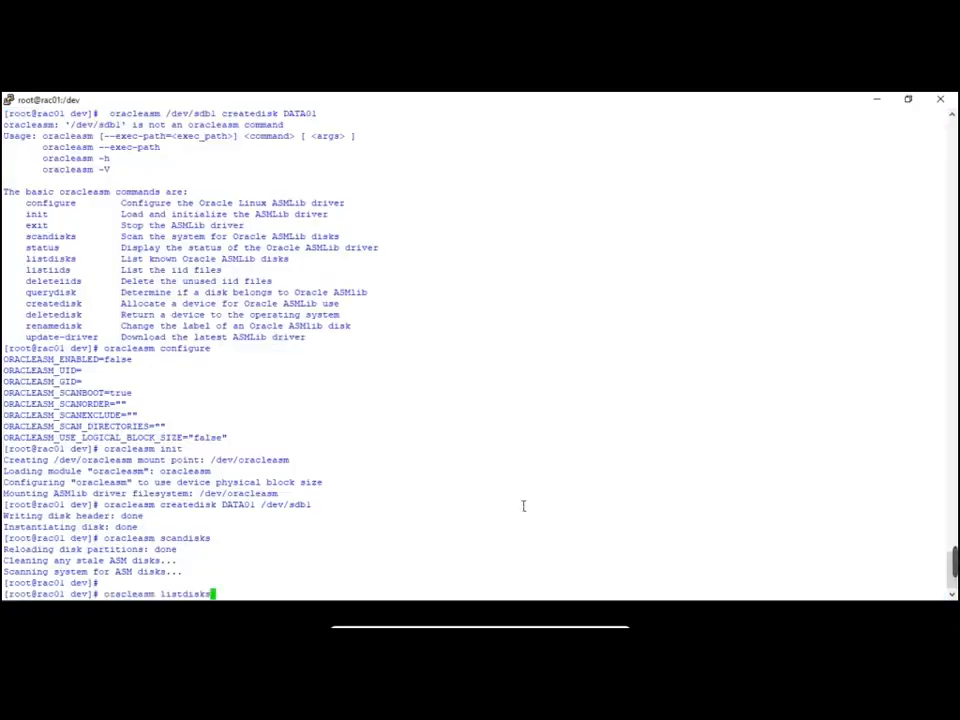
key("Return")
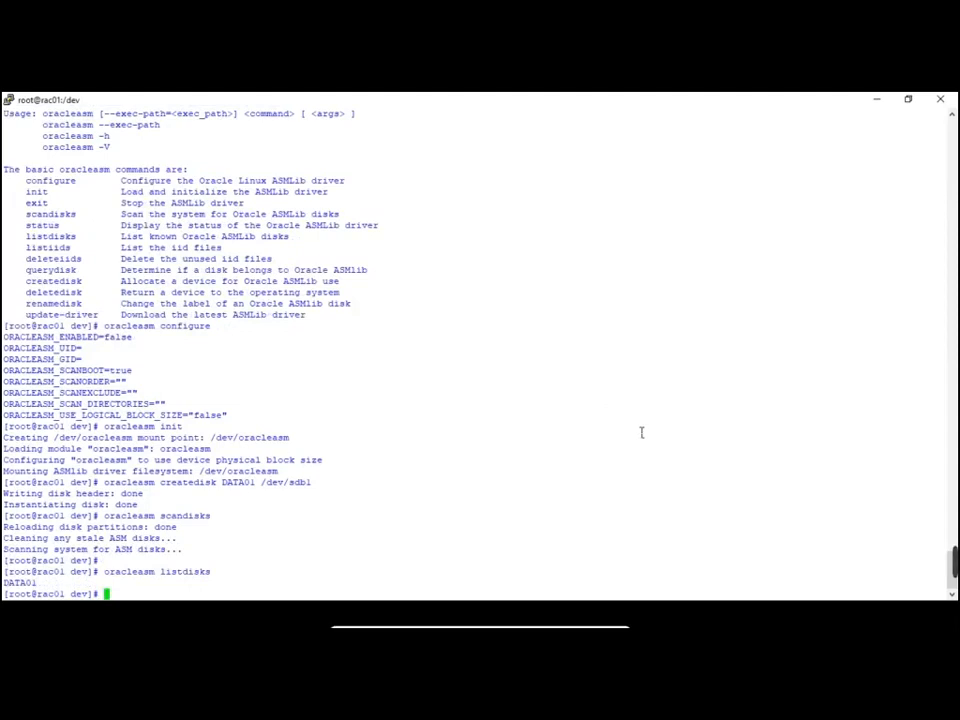
key("alt+Tab")
key("alt+Tab")
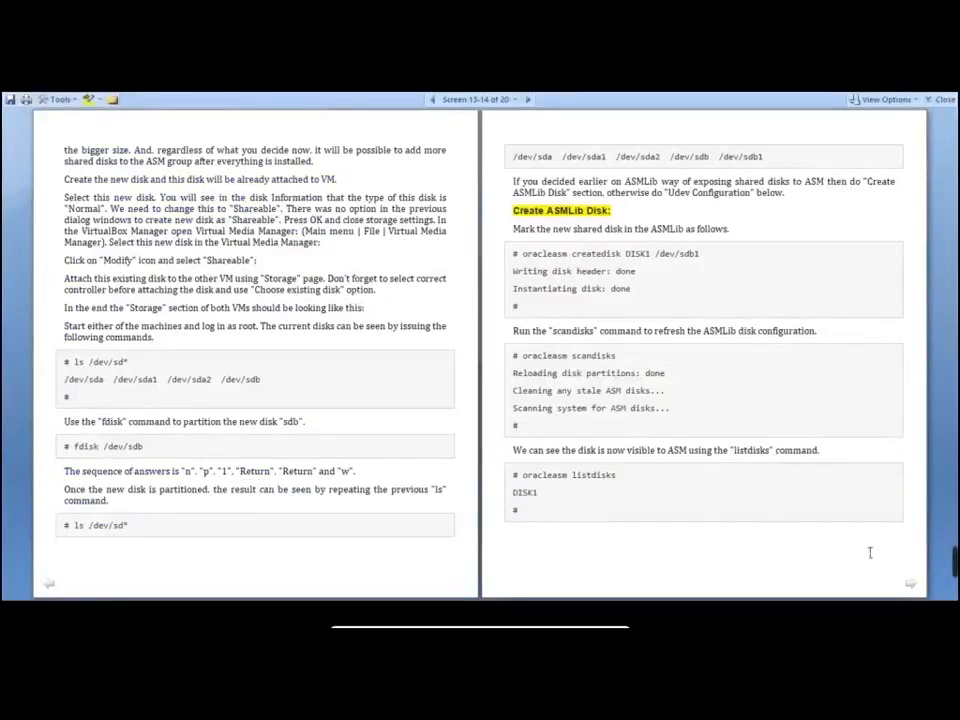
Advance the guide to the Udev Configuration pages and copy the /etc/scsi_id.config path
left_click(914, 586)
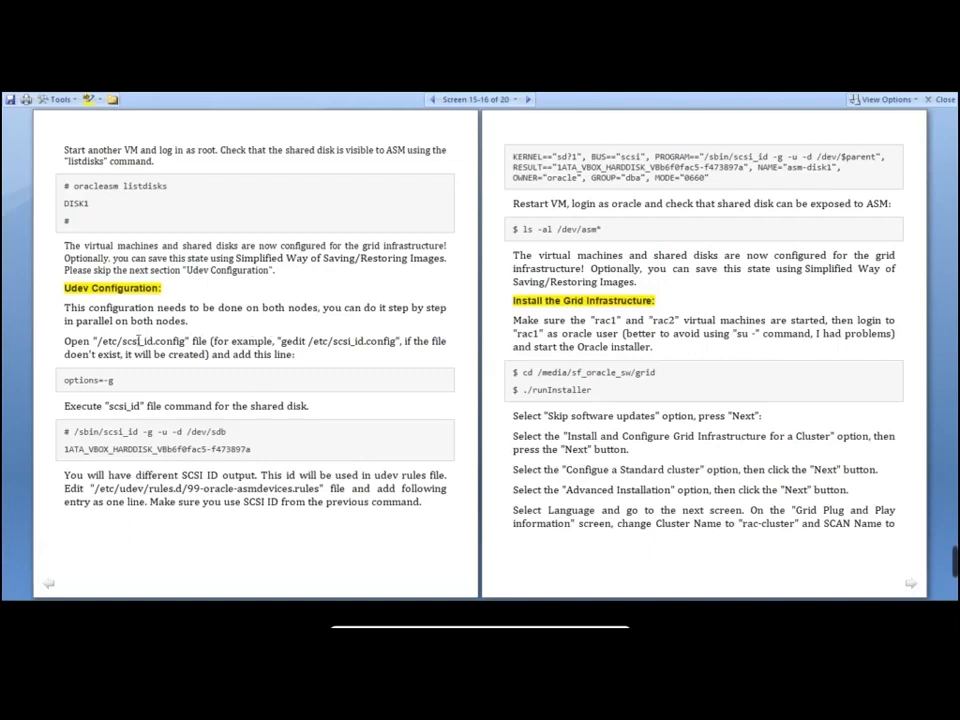
left_click_drag(97, 341, 186, 341)
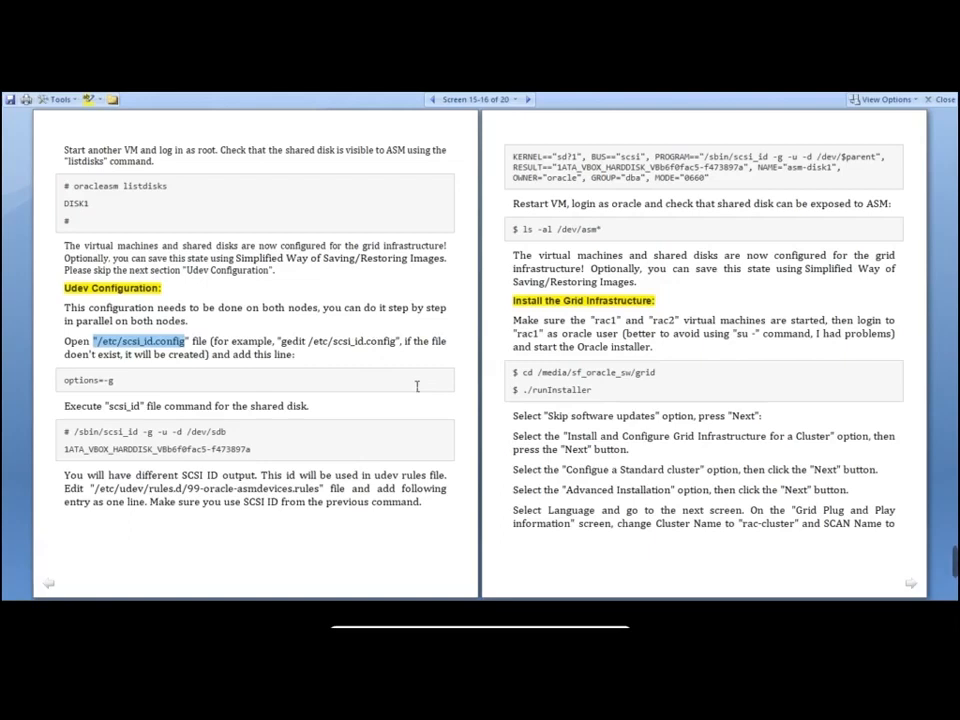
Open /etc/scsi_id.config in vi on rac01, fixing the pasted path
key("alt+Tab")
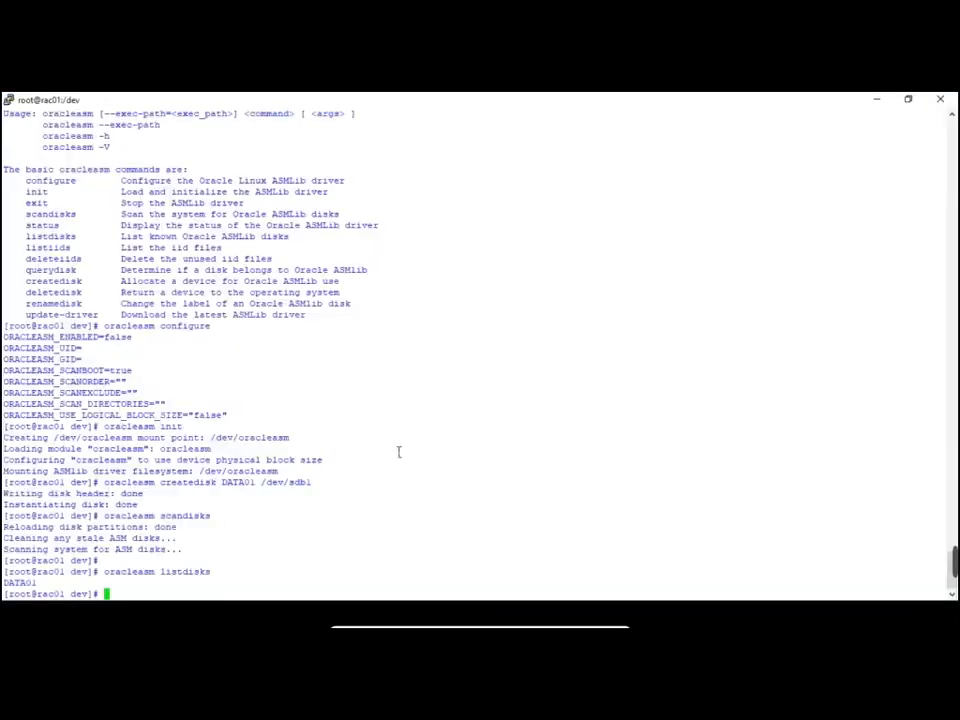
type("vi")
right_click(487, 449)
key("Left")
key("Left")
key("Left")
key("Left")
key("Left")
key("Left")
key("Left")
key("Left")
key("Left")
key("Left")
key("Left")
key("Left")
key("Left")
key("Left")
key("Left")
key("Left")
key("Left")
key("Left")
key("Left")
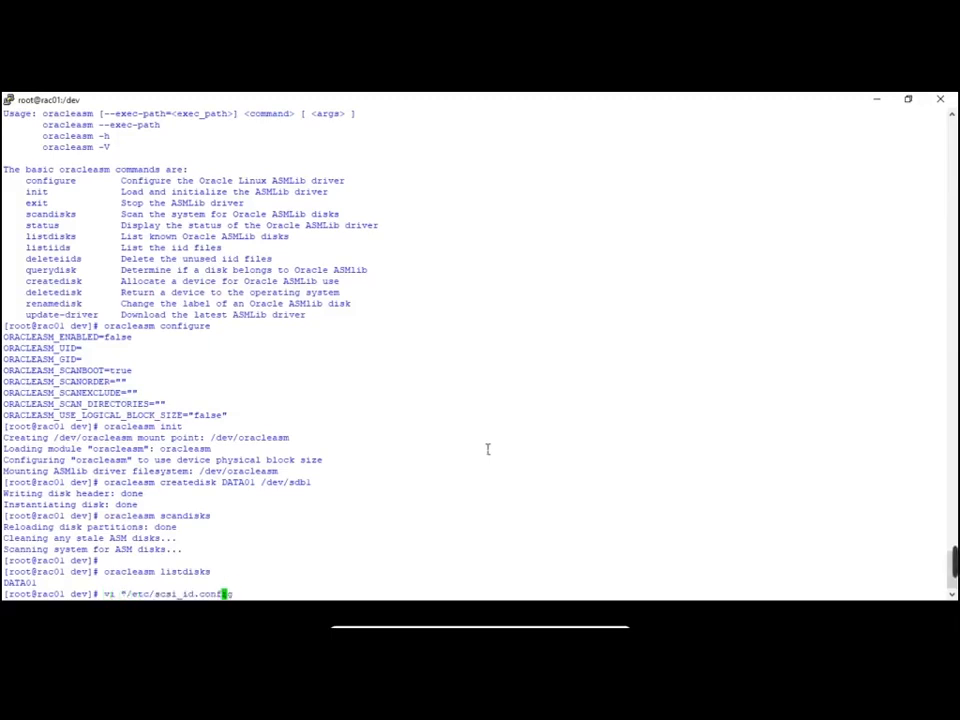
key("BackSpace")
key("Delete")
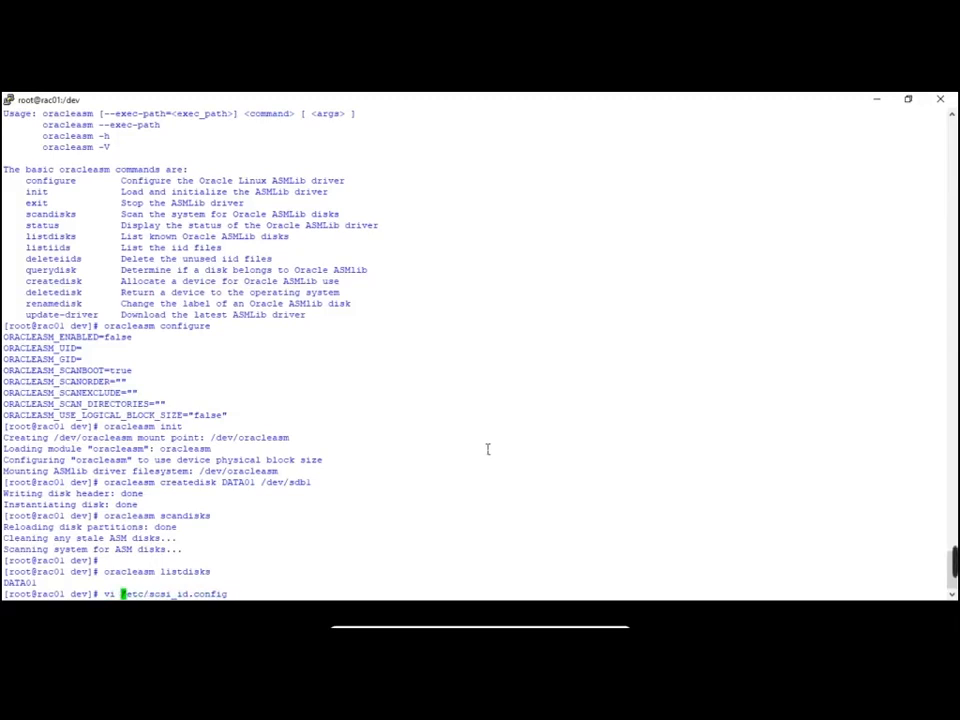
type("/")
key("Return")
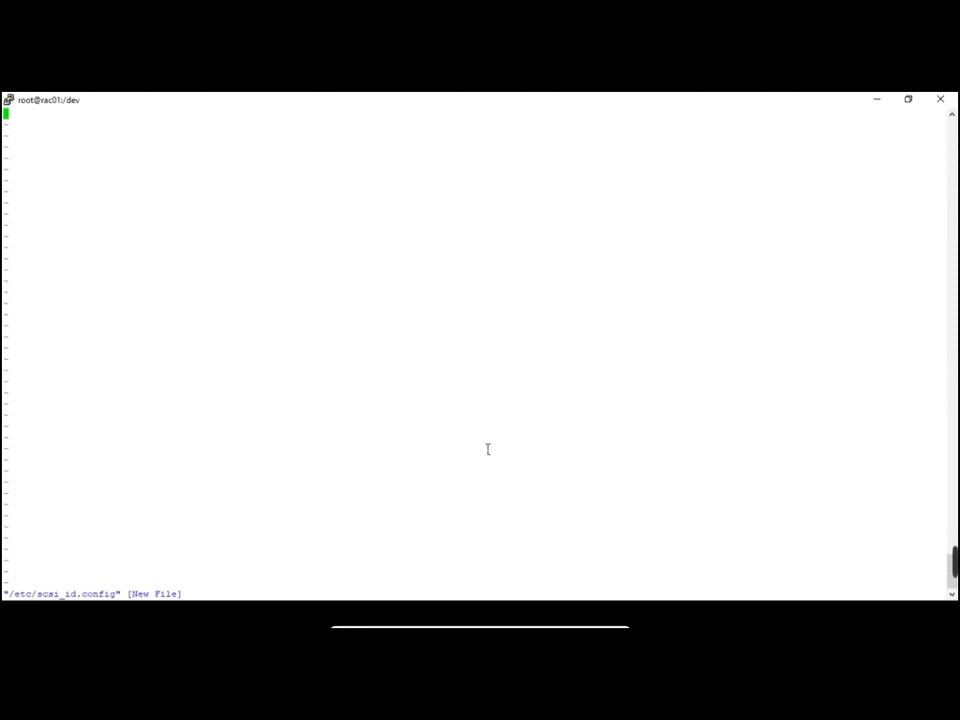
Add the guide's options=-g line to rac01's /etc/scsi_id.config and save it
key("alt+Tab")
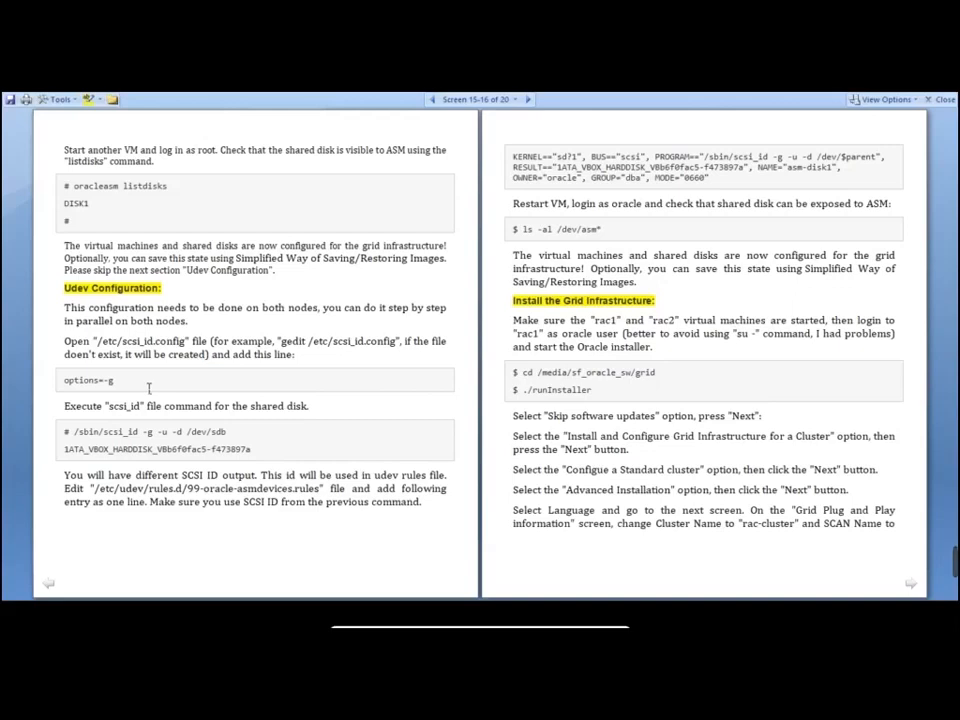
left_click_drag(114, 381, 79, 390)
key("super+c")
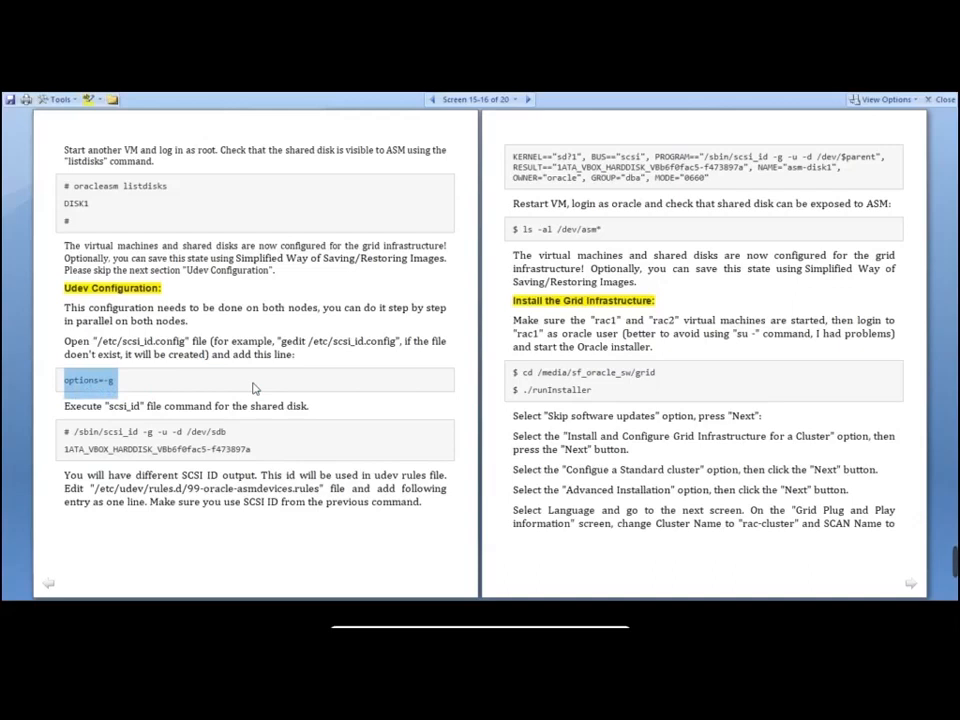
key("alt+Tab")
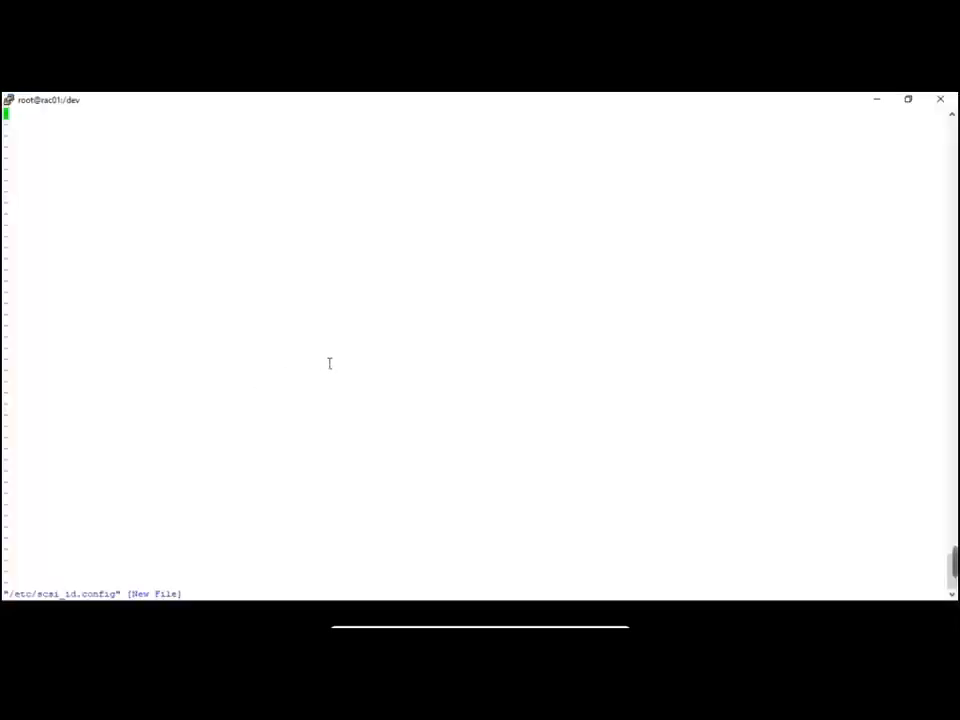
key("i")
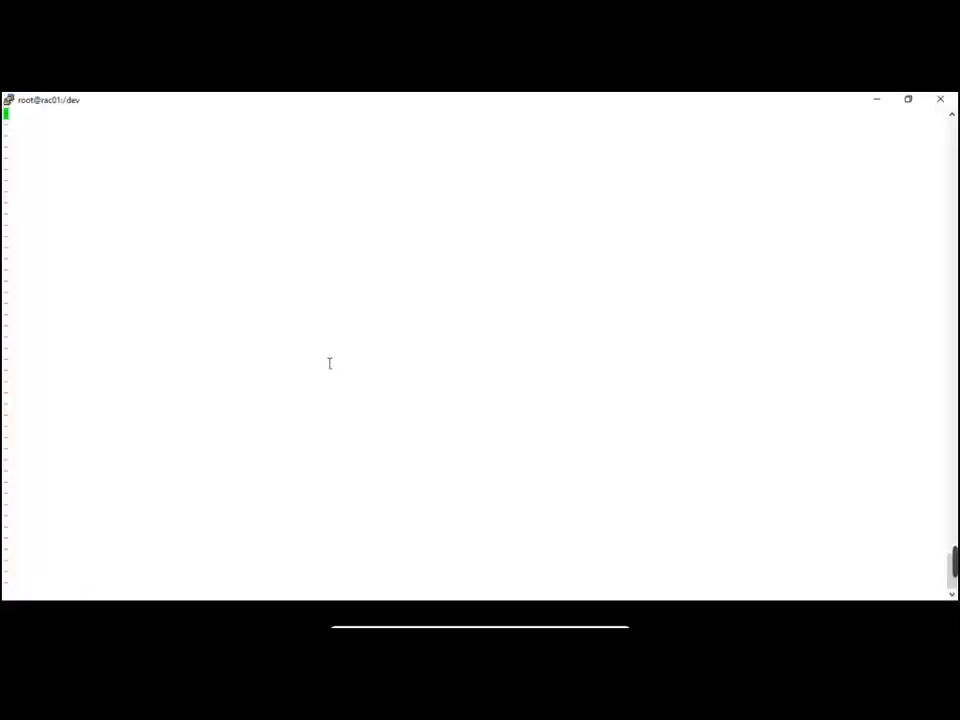
right_click(329, 363)
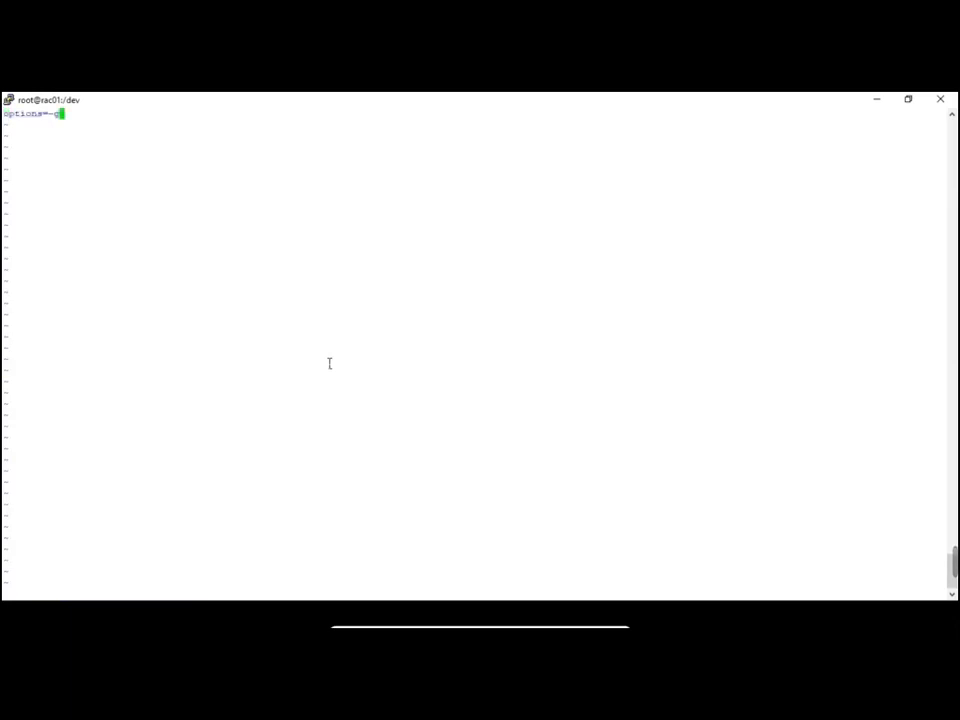
key("Escape")
type(":")
type(":wq")
key("Return")
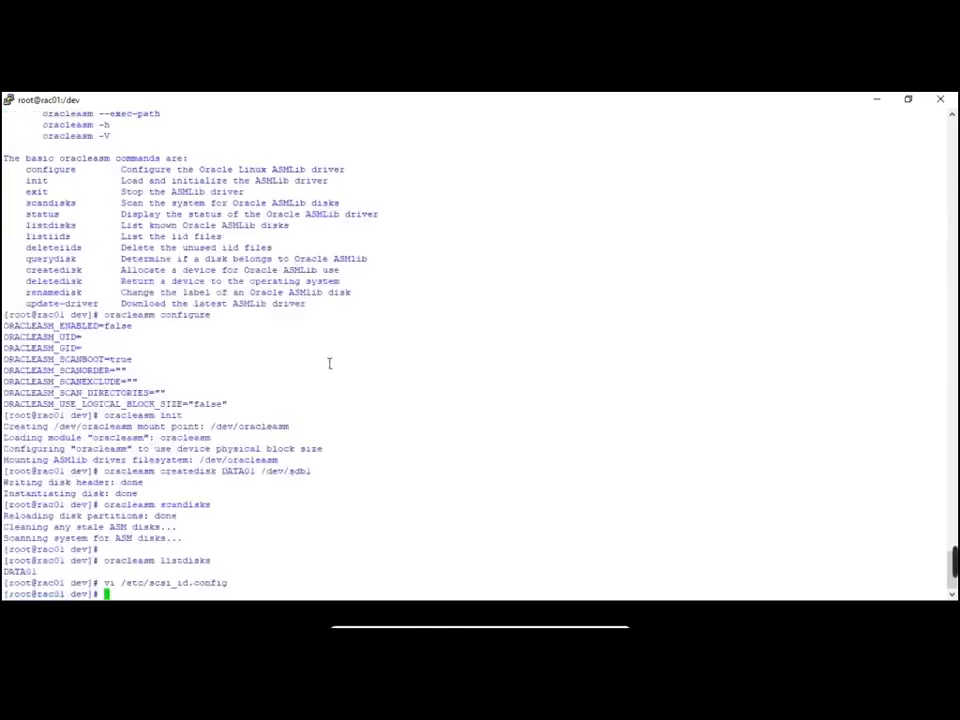
Open /etc/scsi_id.config in vi on rac02 using the same command
left_click_drag(104, 582, 228, 583)
key("super+c")
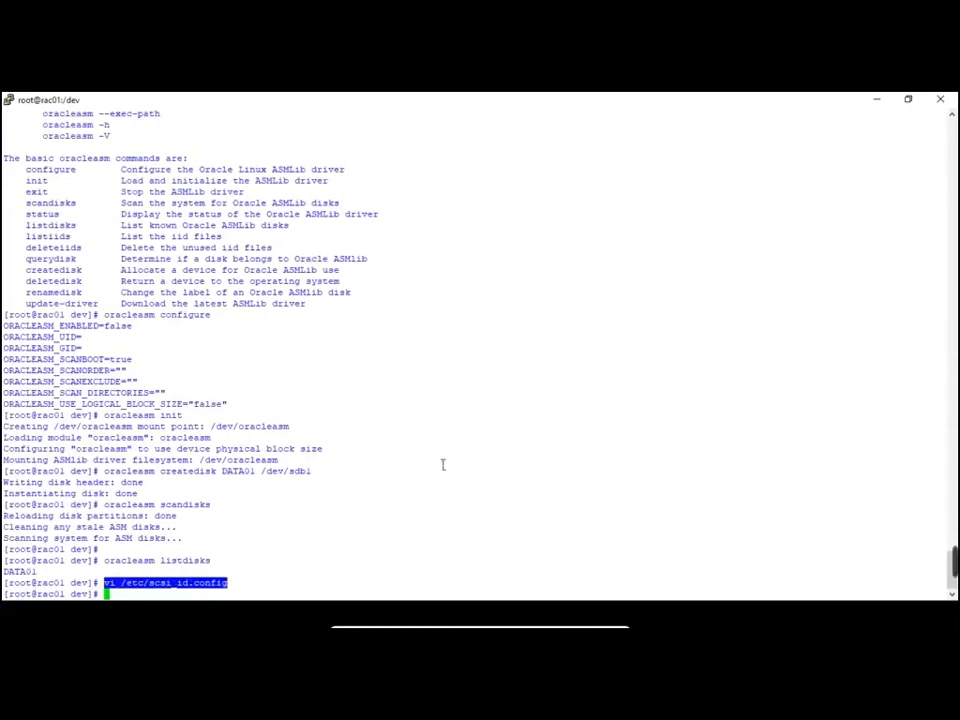
key("alt+Tab")
key("alt+Tab")
right_click(538, 394)
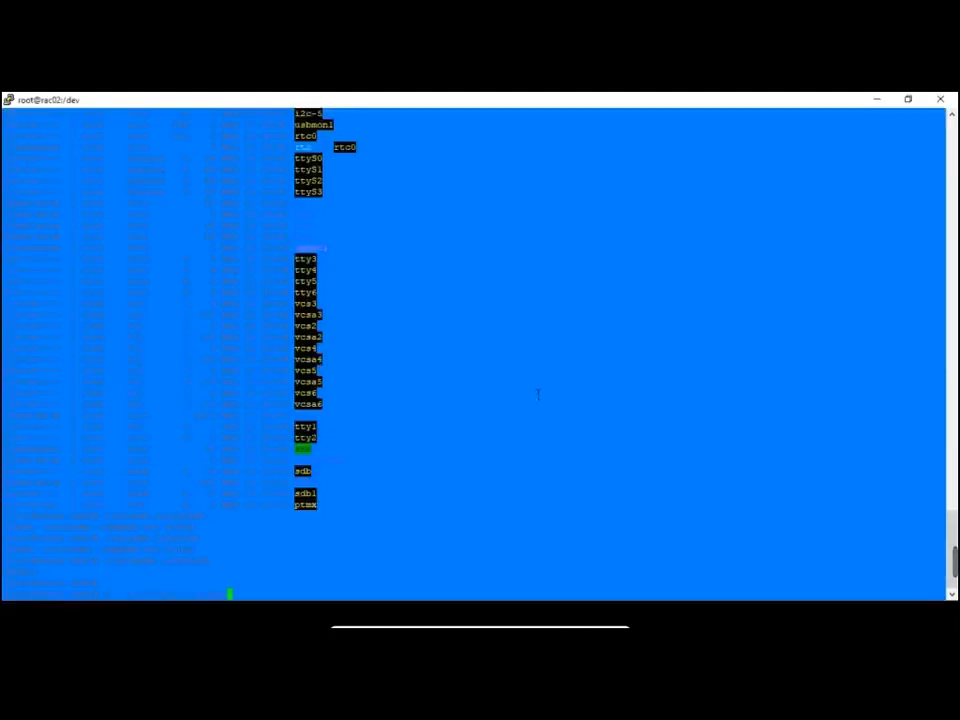
key("Return")
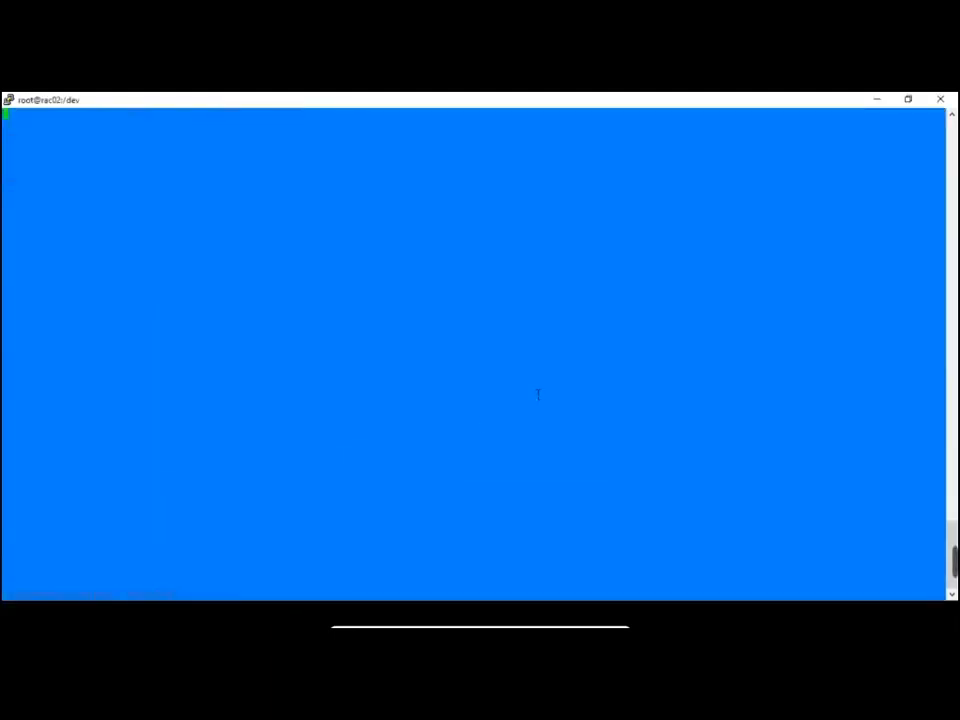
Print rac01's /etc/scsi_id.config with cat and copy its options=-g line
key("alt+Tab")
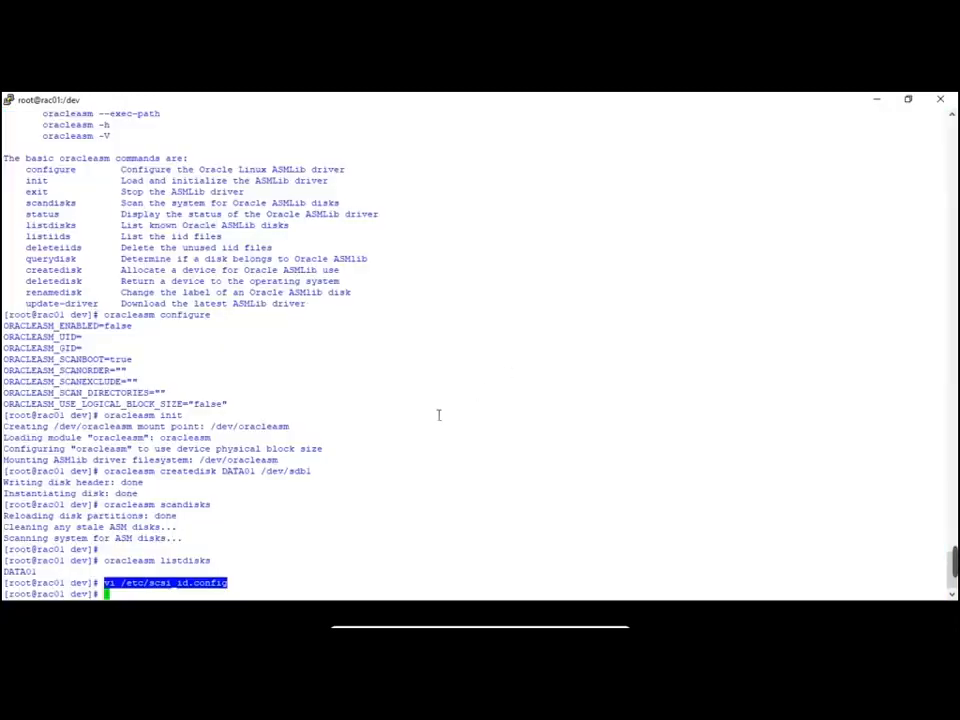
left_click(332, 556)
type("cat")
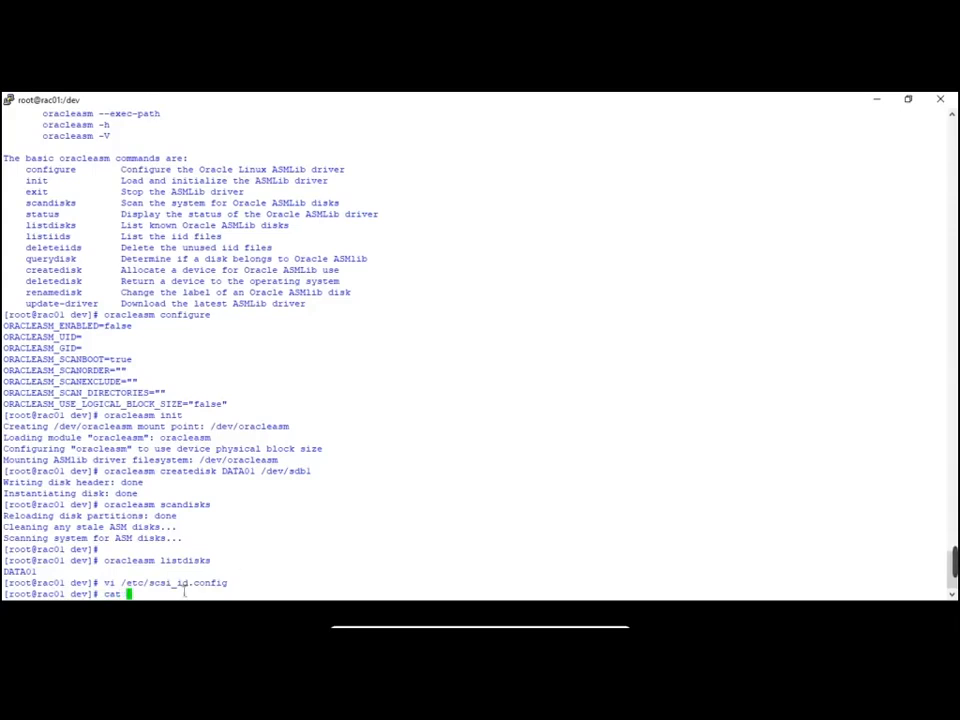
left_click_drag(121, 582, 228, 582)
right_click(414, 562)
key("Return")
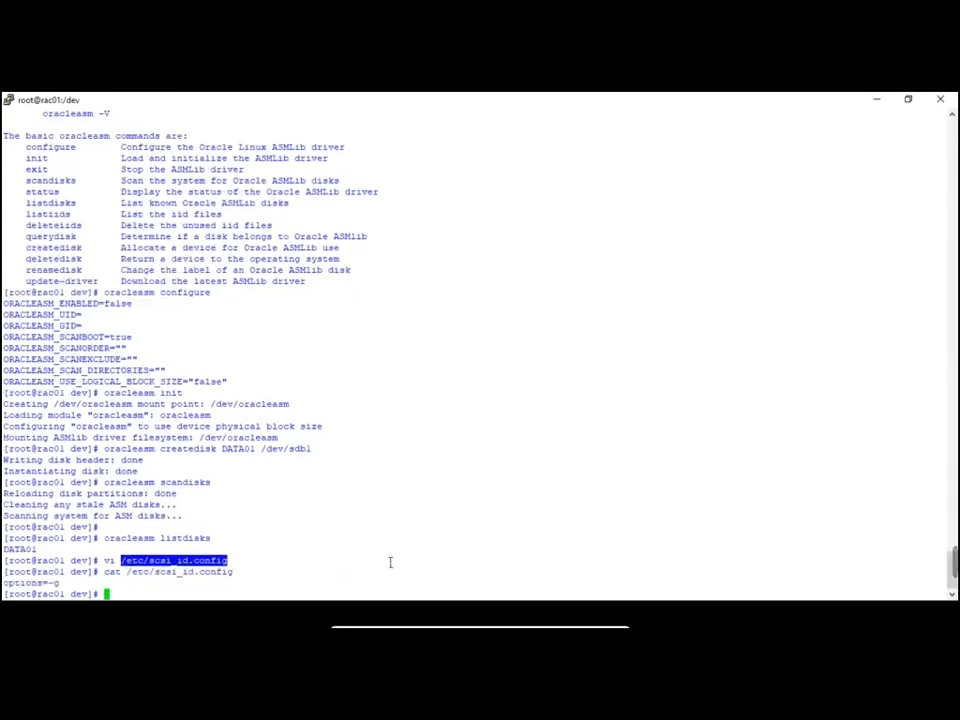
double_click(38, 582)
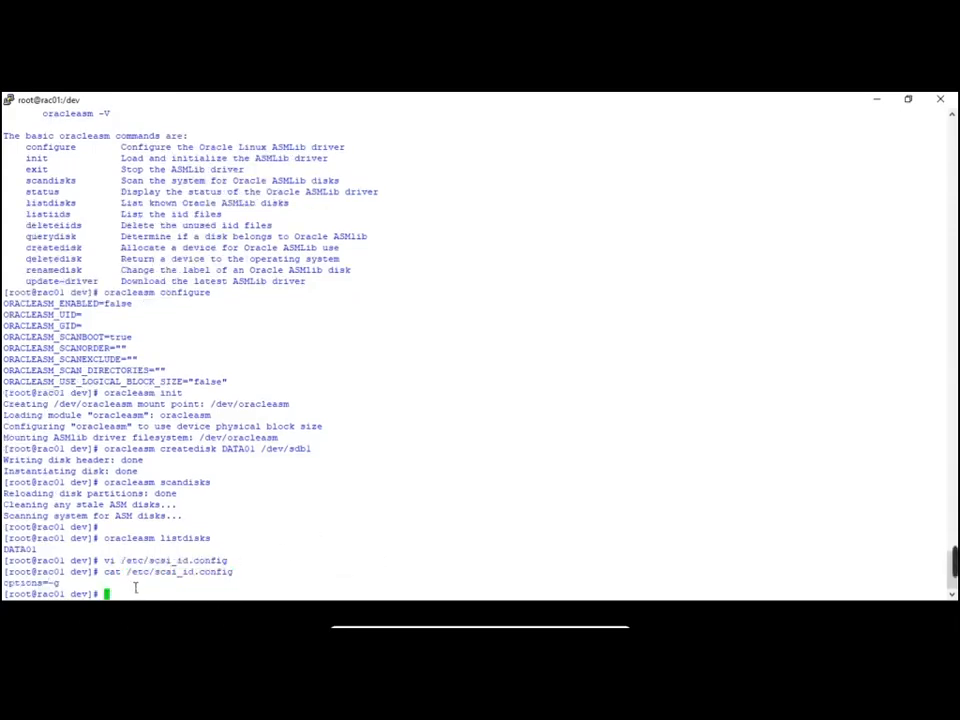
triple_click(24, 582)
left_click(12, 583)
triple_click(12, 583)
key("super+c")
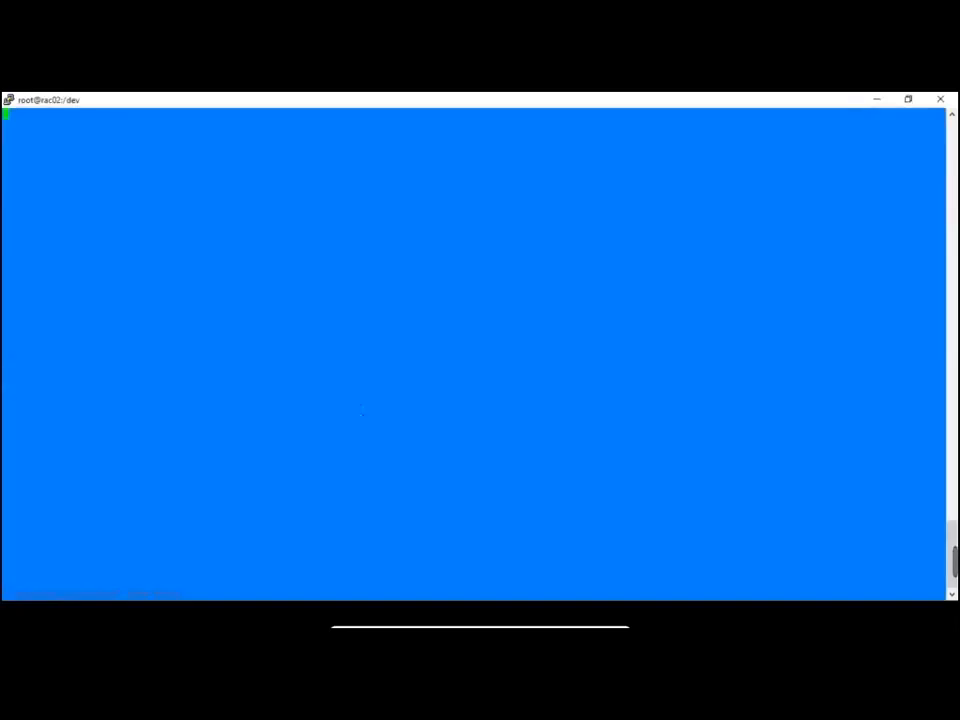
Insert options=-g into rac02's /etc/scsi_id.config and save with :wq
key("i")
right_click(362, 411)
key("Escape")
type(":wq")
key("Return")
Start a /sbin command at the prompt and paste the copied path onto it
type("/sbi")
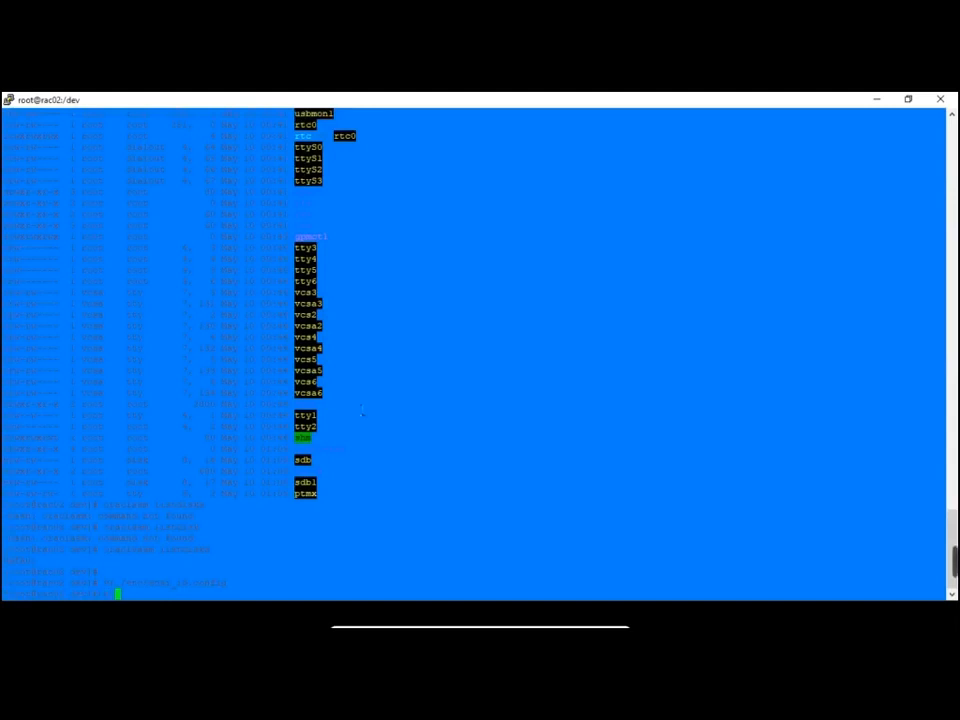
double_click(175, 595)
triple_click(177, 584)
left_click(177, 584)
left_click_drag(121, 583, 227, 583)
right_click(333, 555)
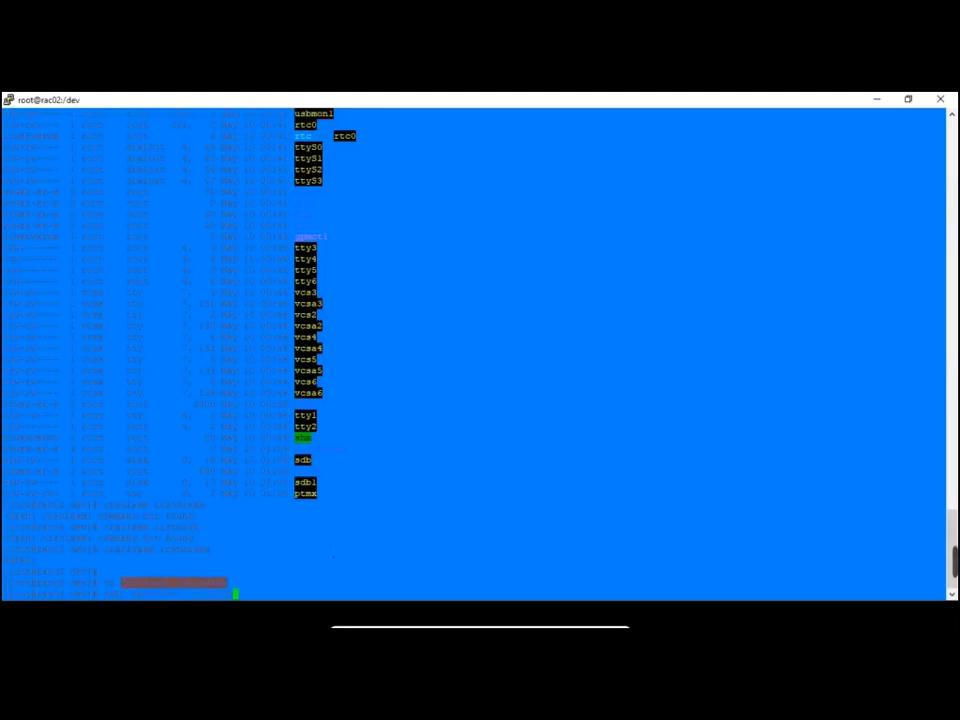
key("alt+Tab")
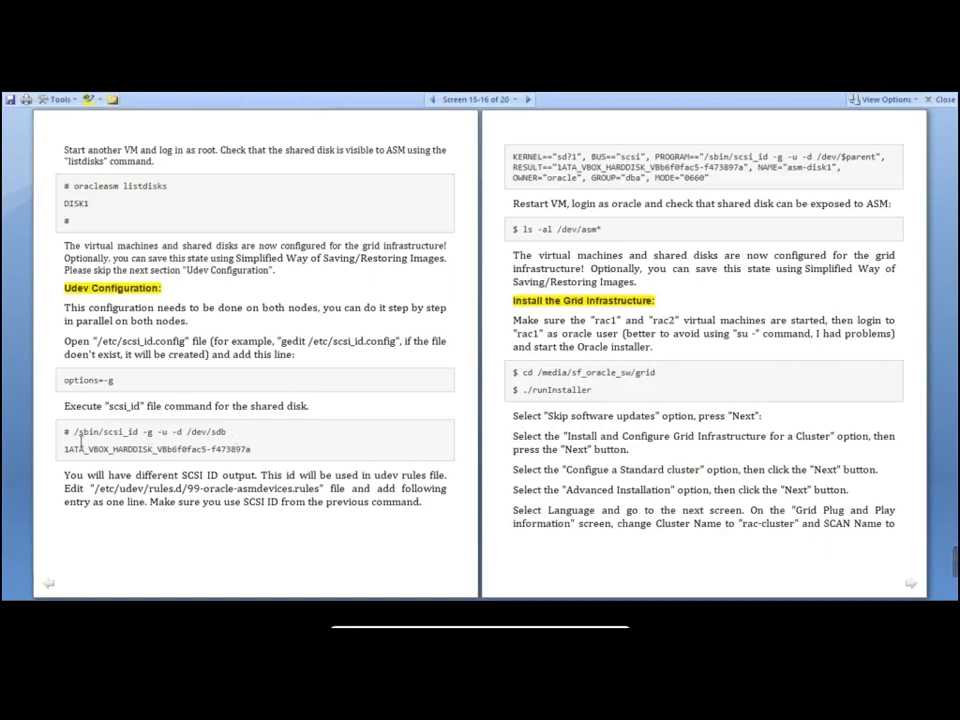
Run the guide's '/sbin/scsi_id -g -u -d /dev/sdb' on rac01 to get the disk ID
left_click_drag(72, 433, 226, 435)
key("super+c")
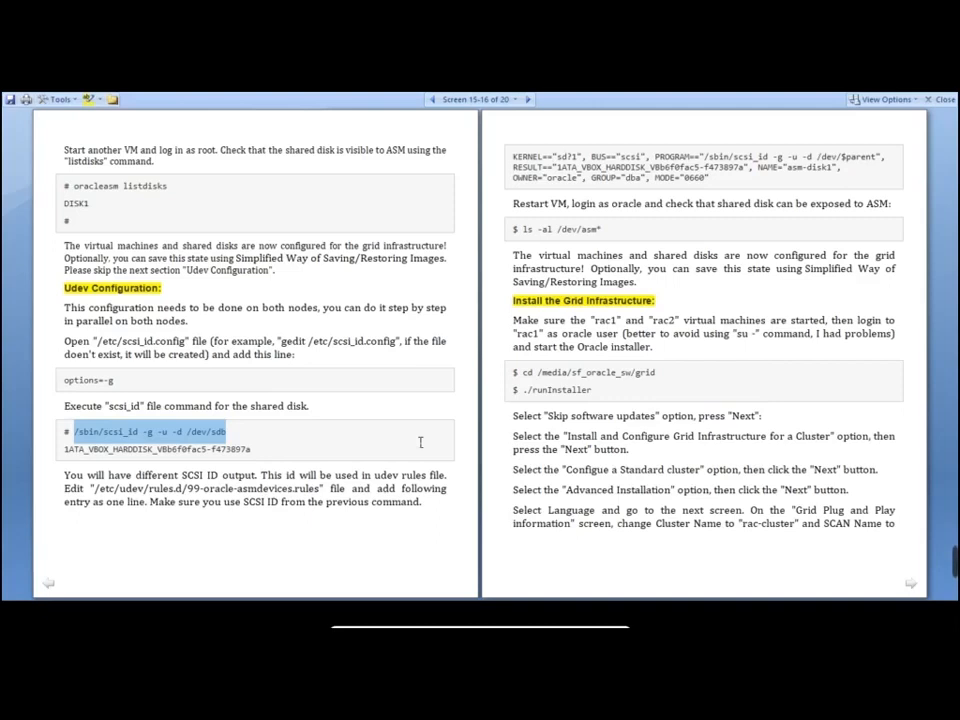
key("alt+Tab")
key("alt+Tab")
key("alt+Tab")
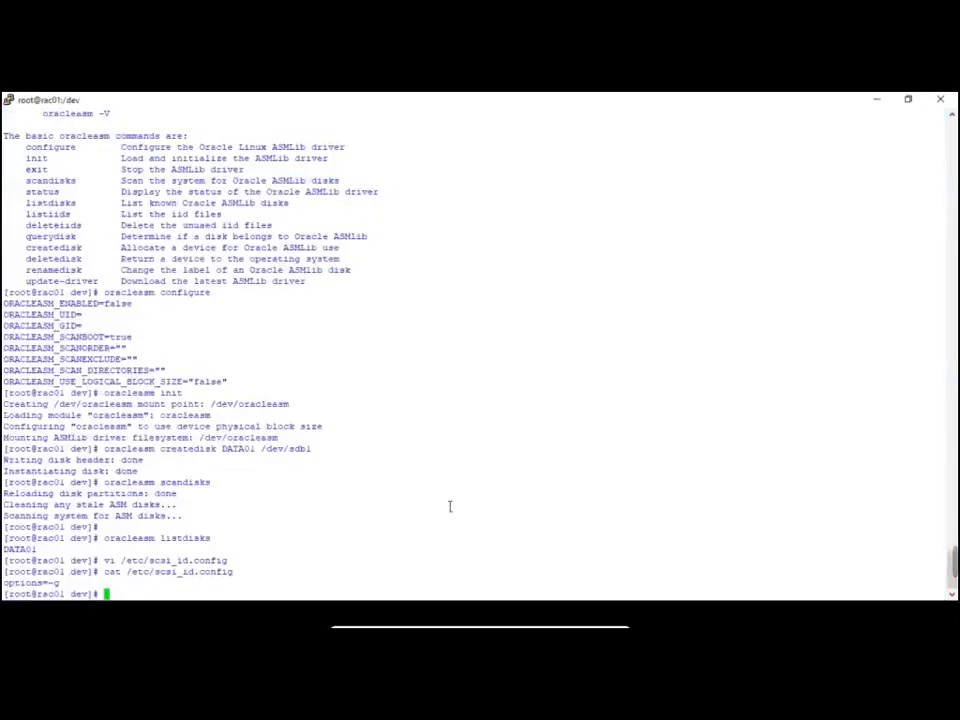
right_click(563, 463)
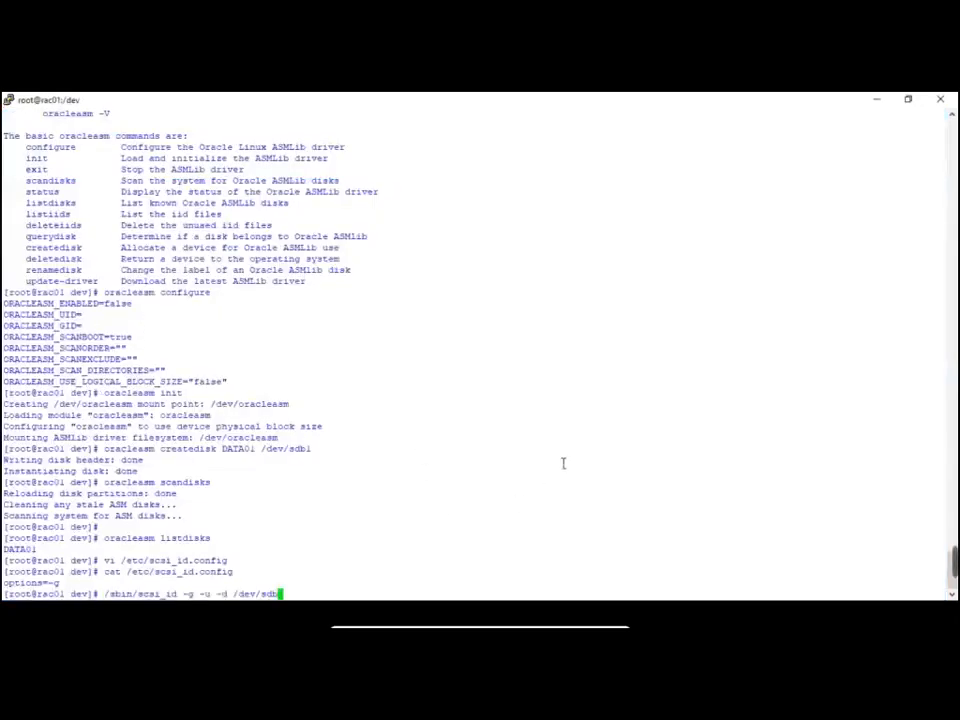
key("Return")
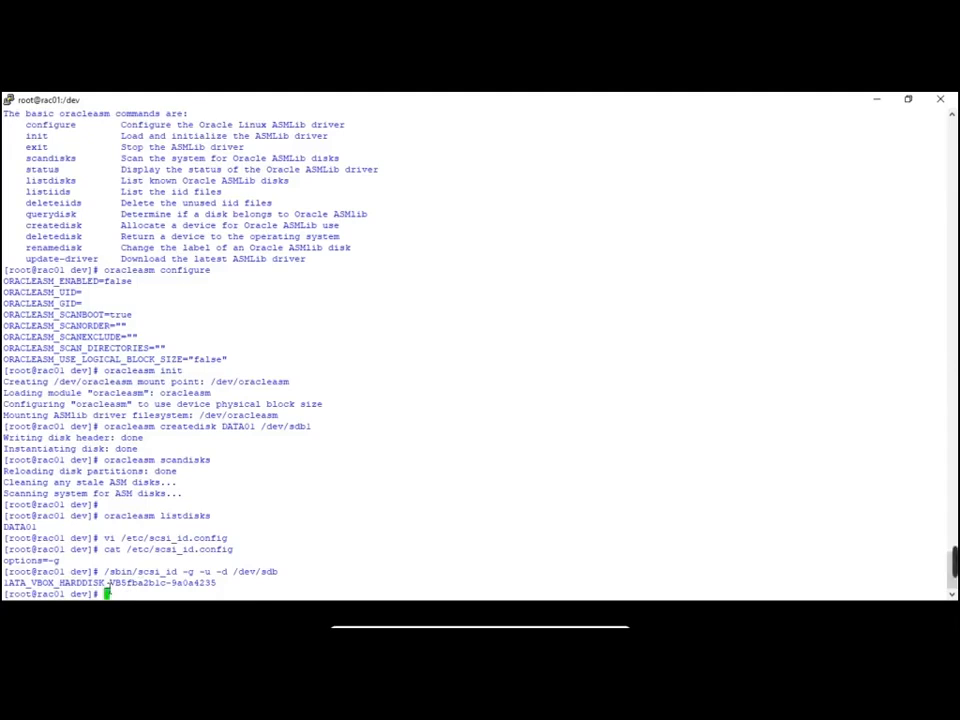
Run the same scsi_id command on rac02 for /dev/sdb
key("alt+Tab")
key("alt+Tab")
key("alt+Tab")
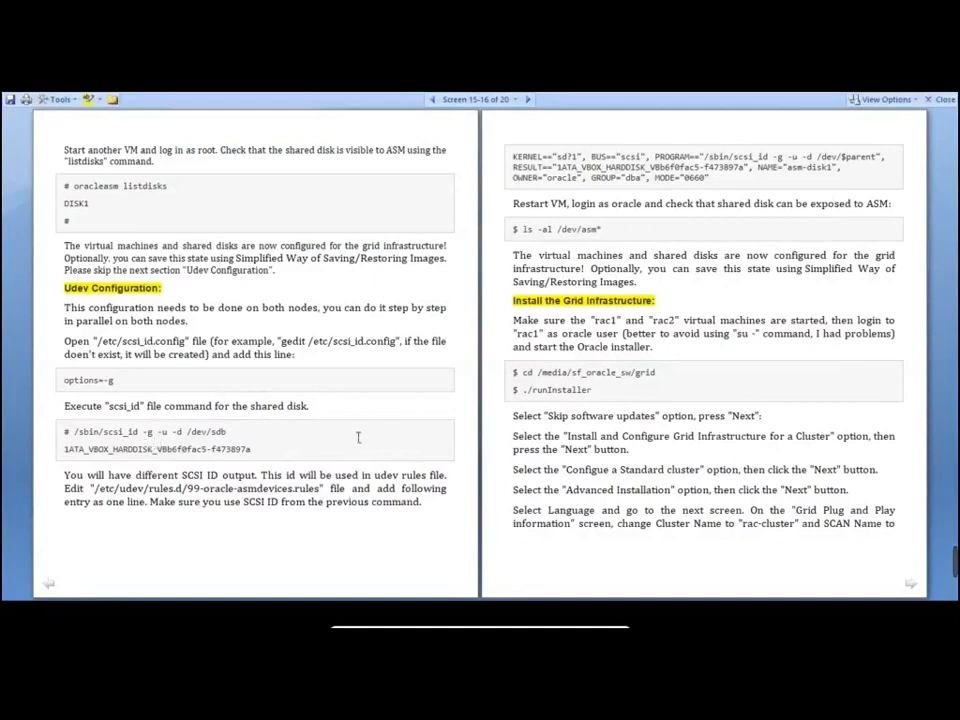
key("alt+Tab")
key("alt+Tab")
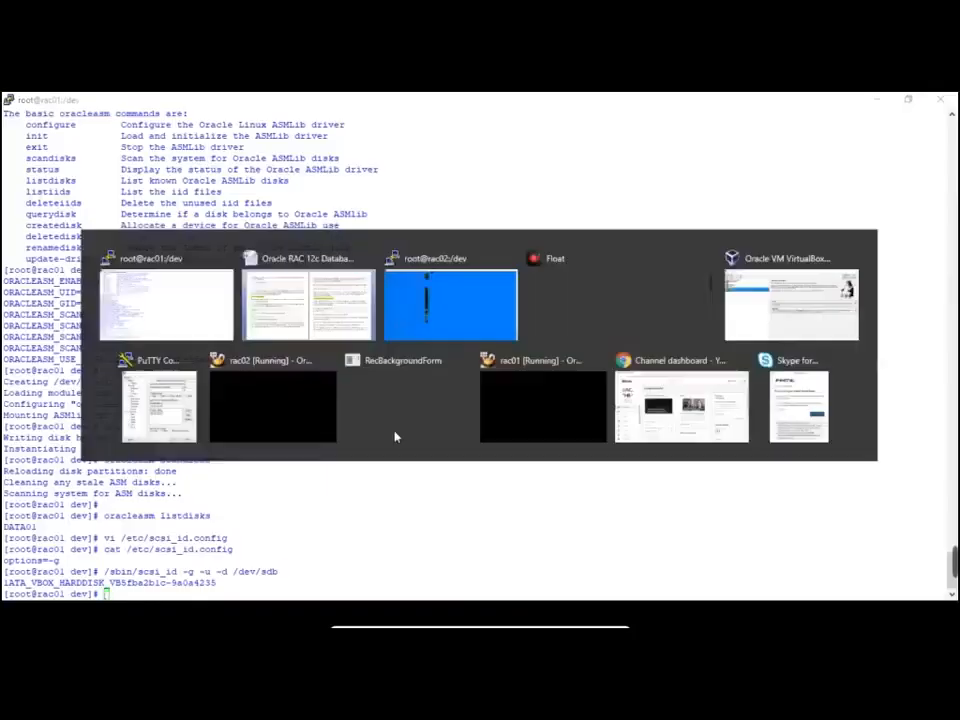
key("alt+Tab")
key("alt+Tab")
key("alt+Tab")
key("alt+Tab")
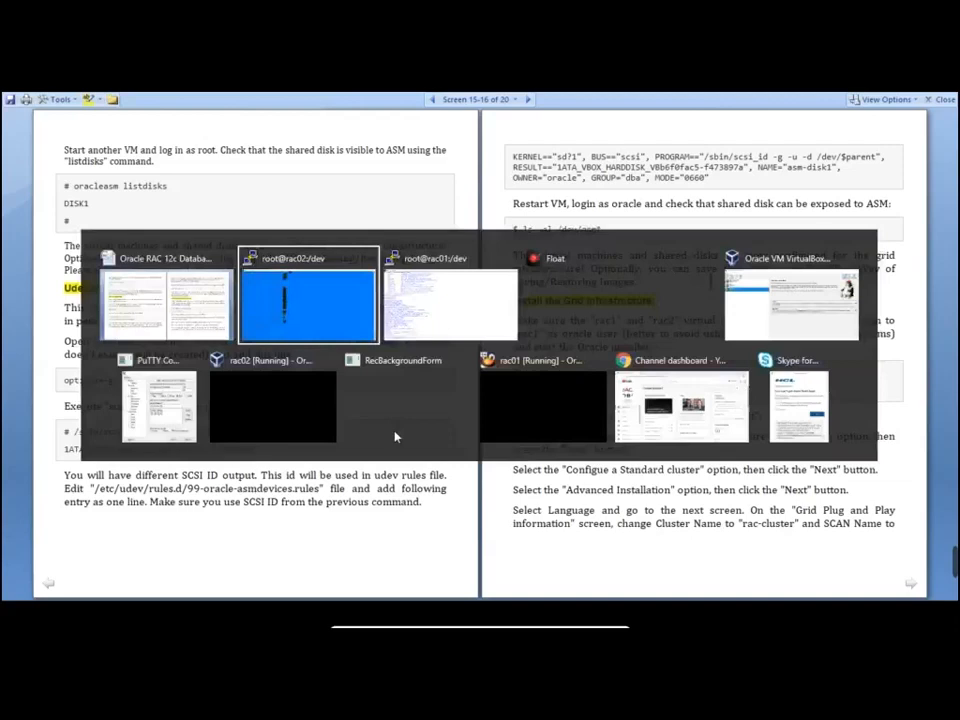
right_click(493, 483)
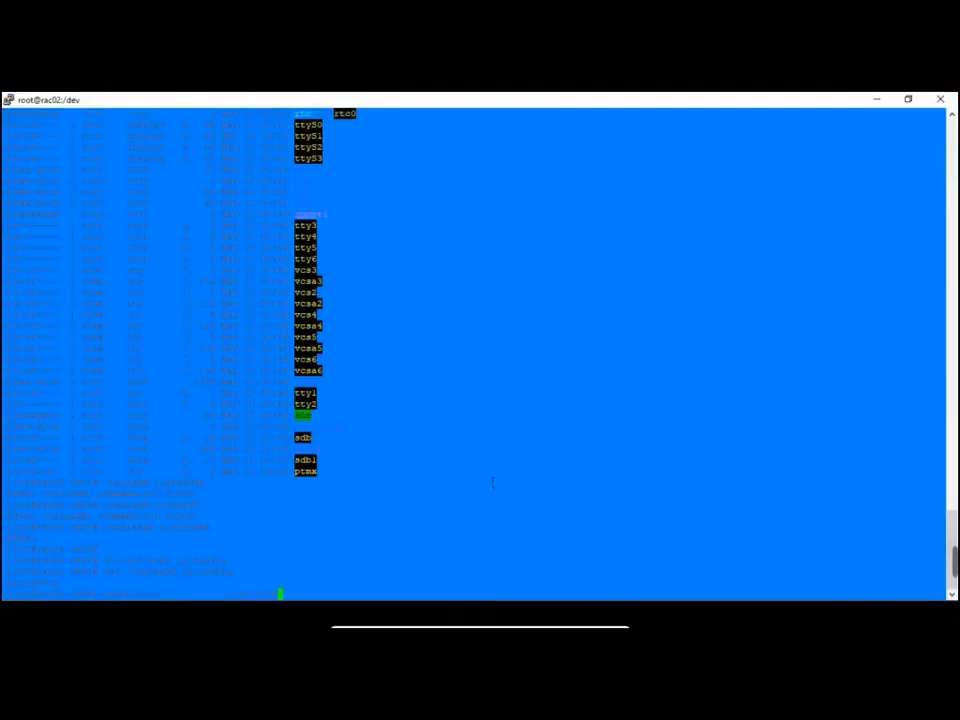
key("Return")
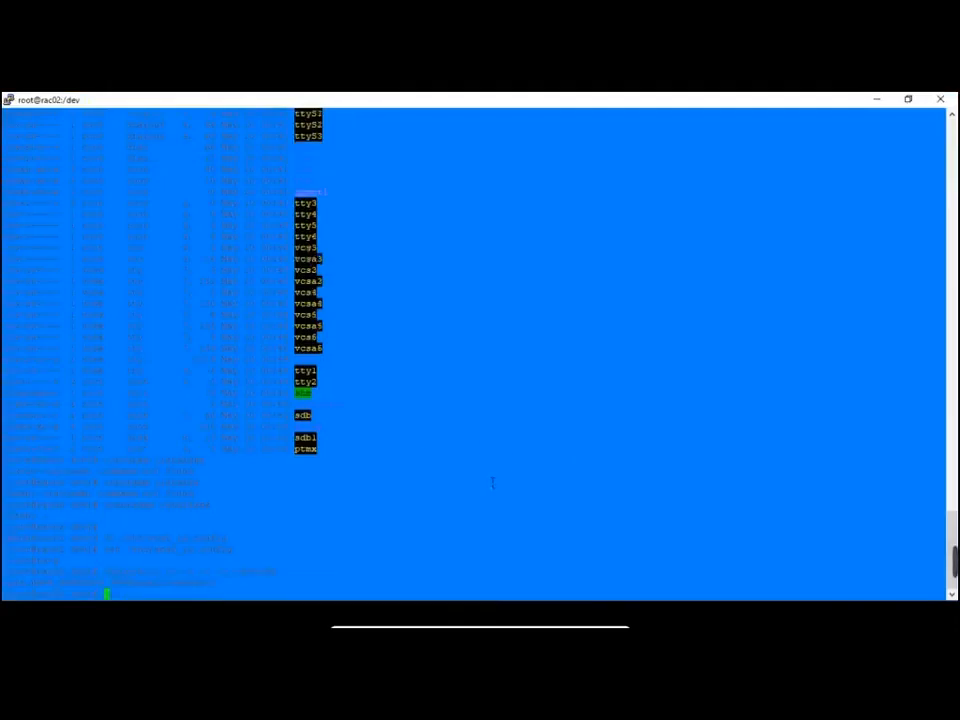
key("alt+Tab")
key("alt+Tab")
key("alt+Tab")
key("alt+Tab")
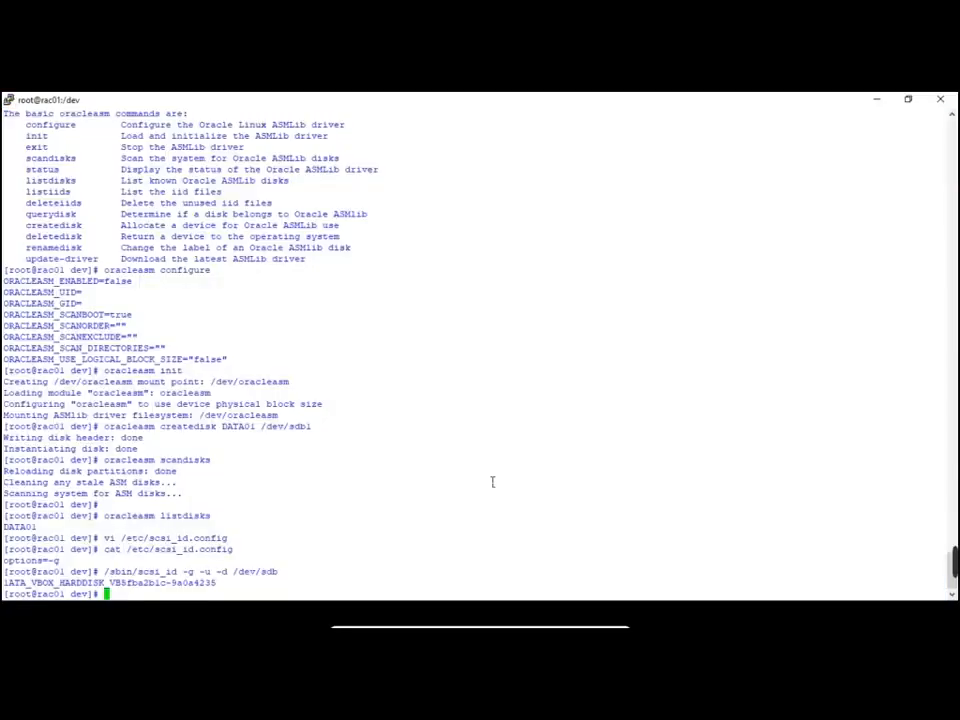
key("alt+Tab")
key("alt+Tab")
key("alt+Tab")
key("alt+Tab")
key("alt+Tab")
key("alt+Tab")
key("alt+Tab")
key("alt+Tab")
key("alt+Tab")
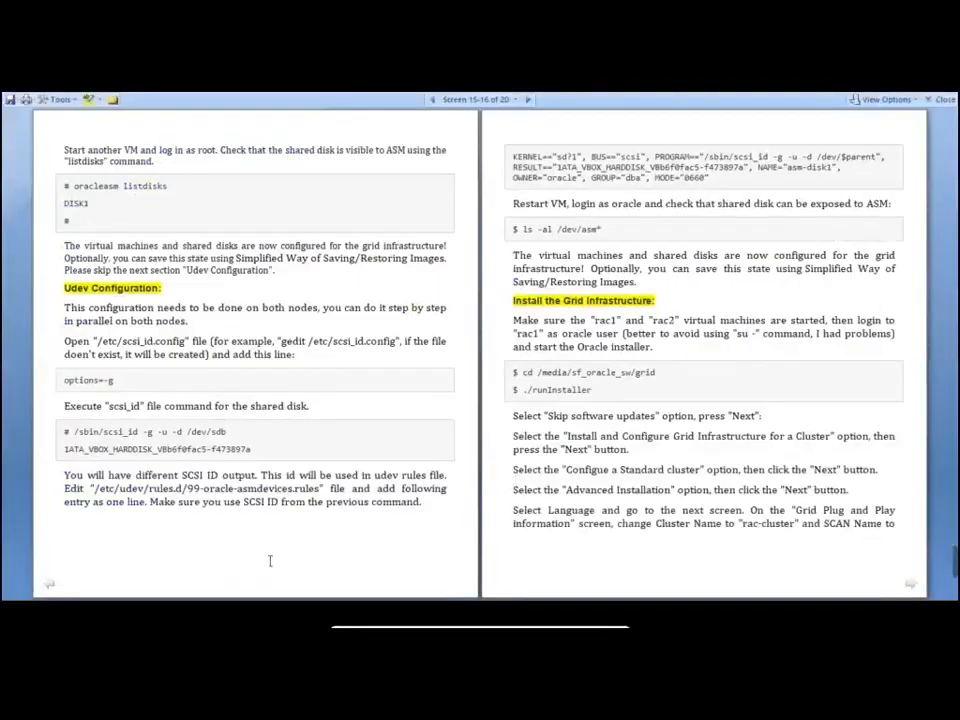
Copy the path /etc/udev/rules.d/99-oracle-asmdevices.rules from the guide for use on rac01
left_click_drag(94, 489, 320, 489)
key("super+c")
left_click(106, 489)
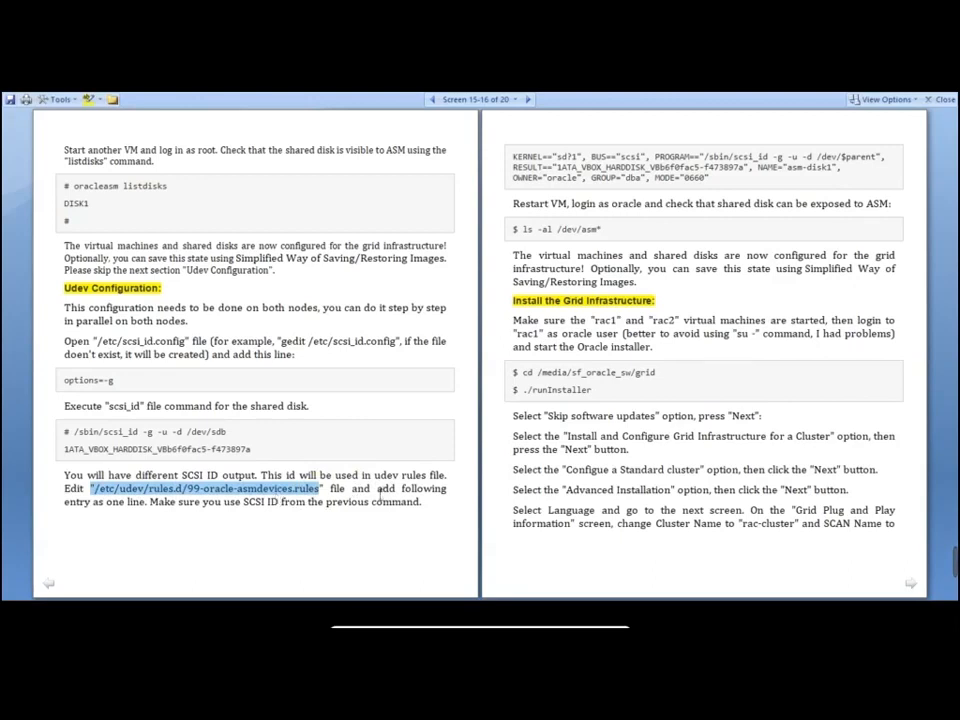
key("alt+Tab")
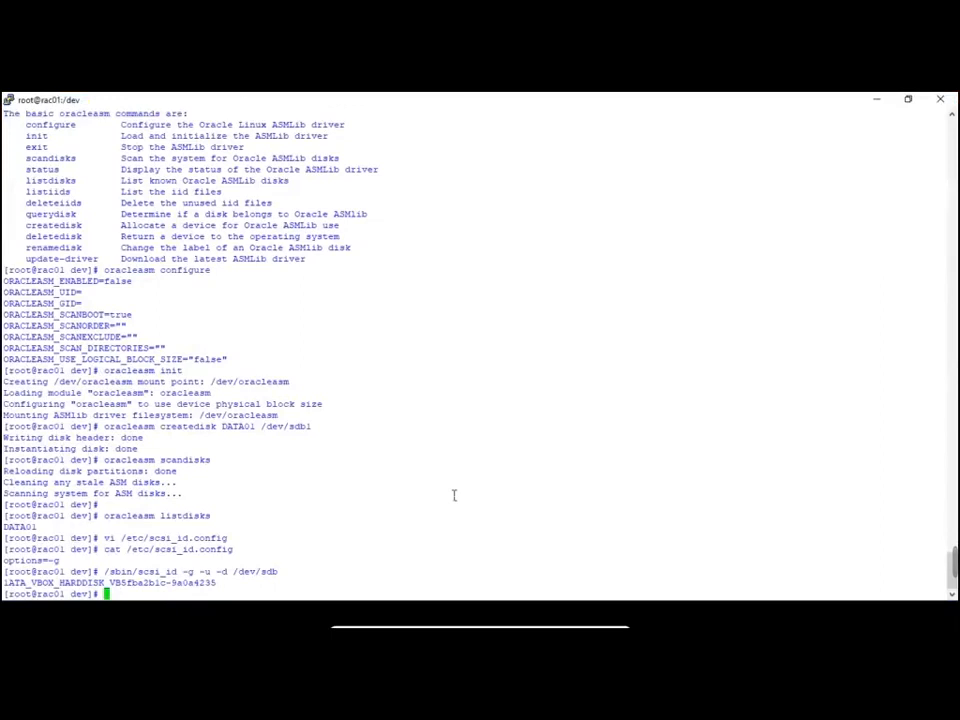
Open /etc/udev/rules.d/99-oracle-asmdevices.rules in vi on rac01
type("vi")
right_click(454, 495)
key("Left")
key("Left")
key("Left")
key("Left")
key("Left")
key("Left")
key("Left")
key("Left")
key("Left")
key("Left")
key("Left")
key("Left")
key("Left")
key("Left")
key("Left")
key("Left")
key("Left")
key("Left")
key("Left")
key("Left")
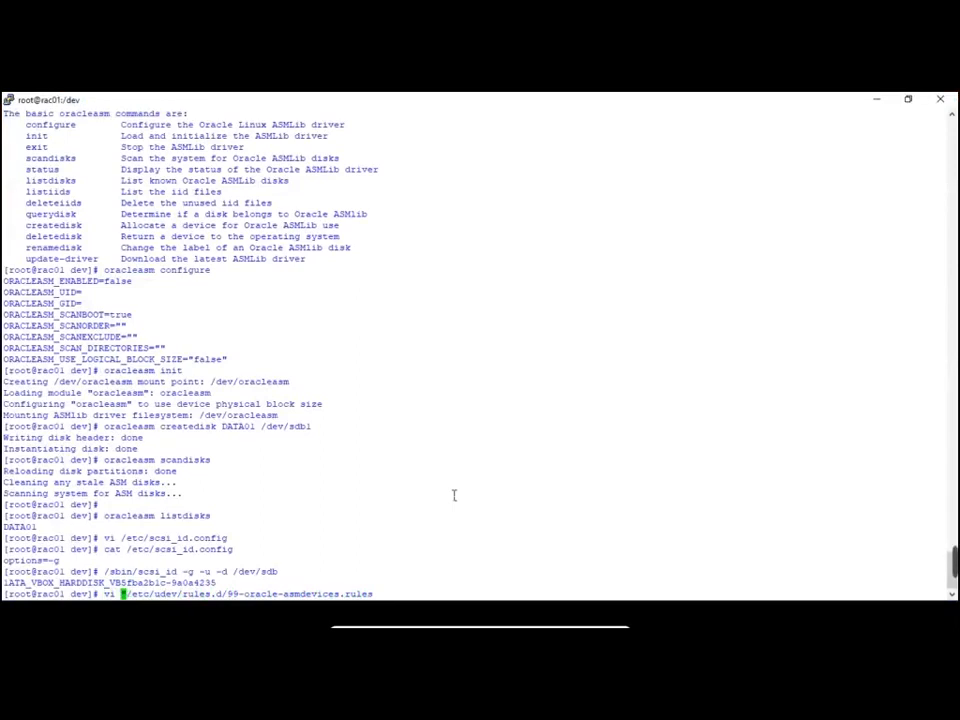
key("Return")
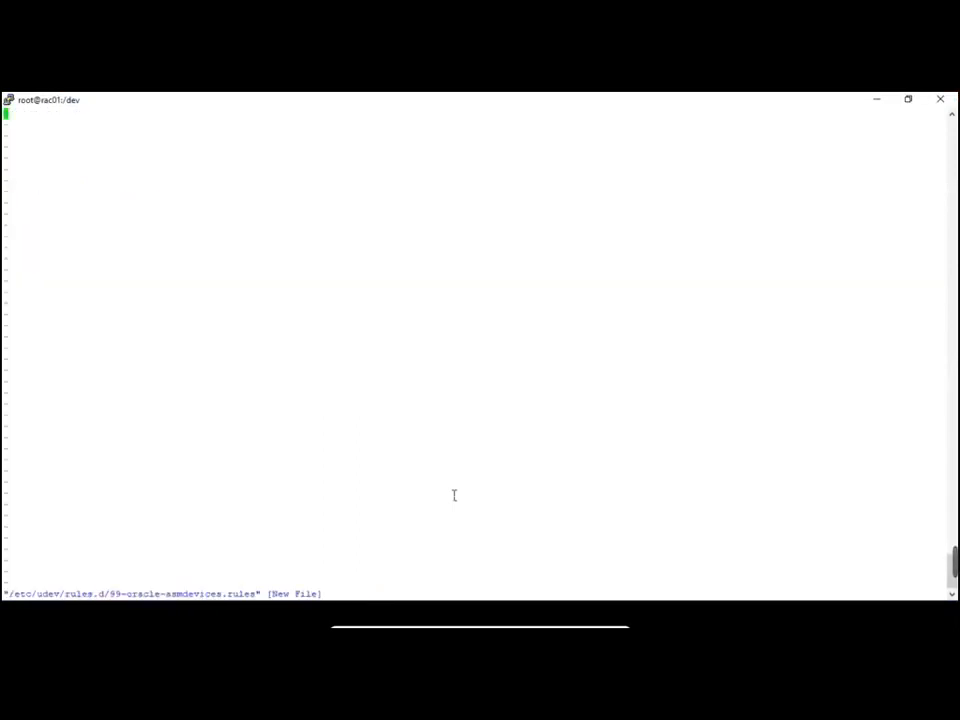
Paste the guide's asm-disk1 udev rule into a new Notepad document
key("alt+Tab")
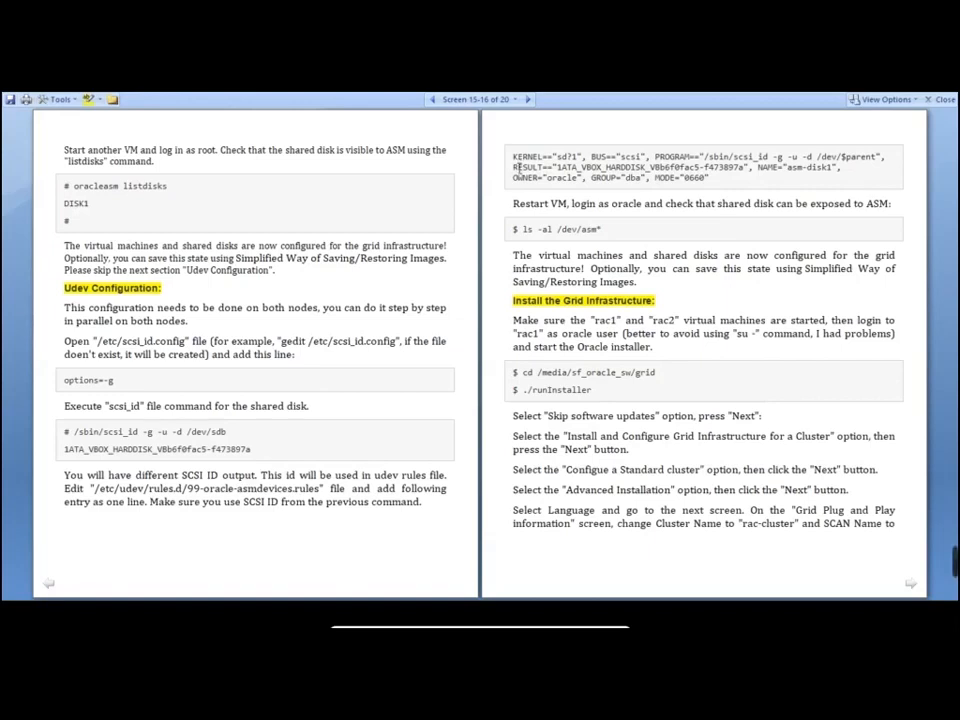
left_click_drag(515, 157, 712, 183)
key("ctrl+c")
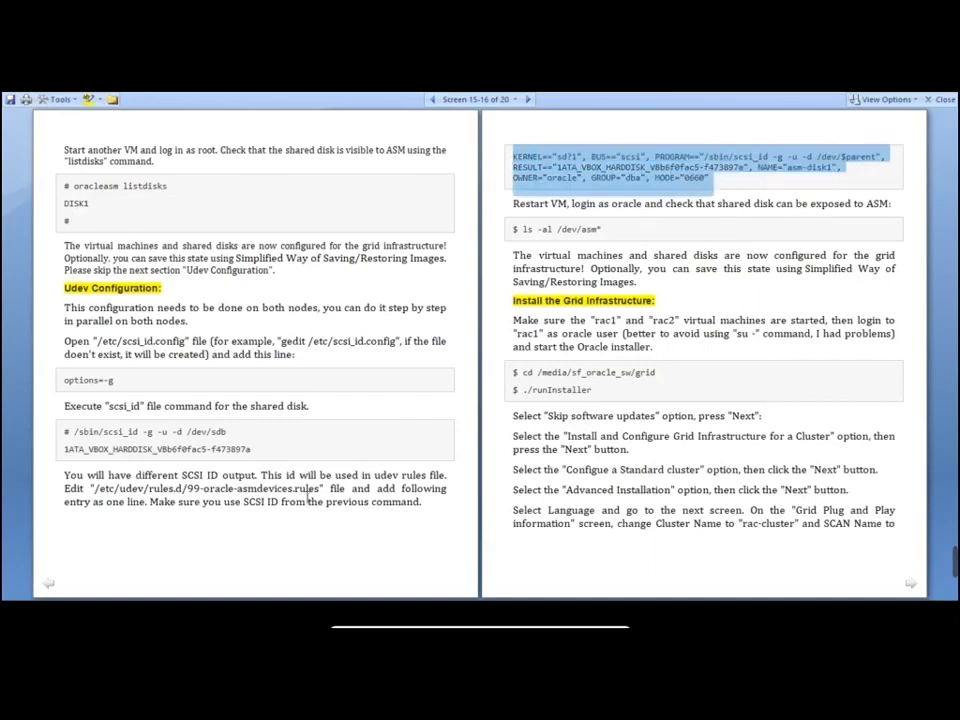
key("super+r")
key("Return")
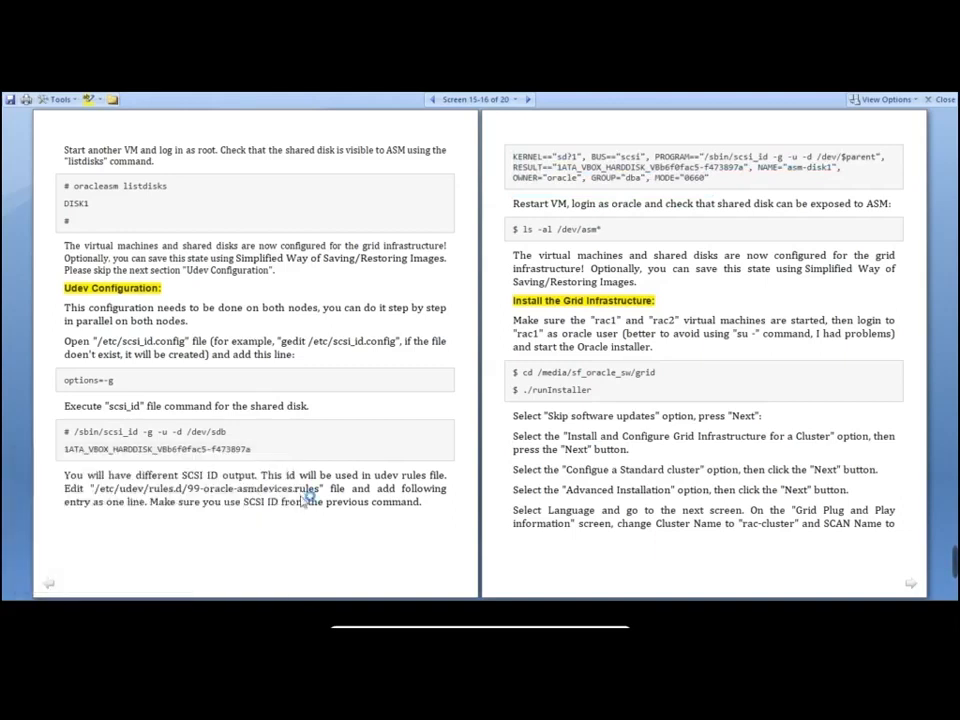
key("ctrl+v")
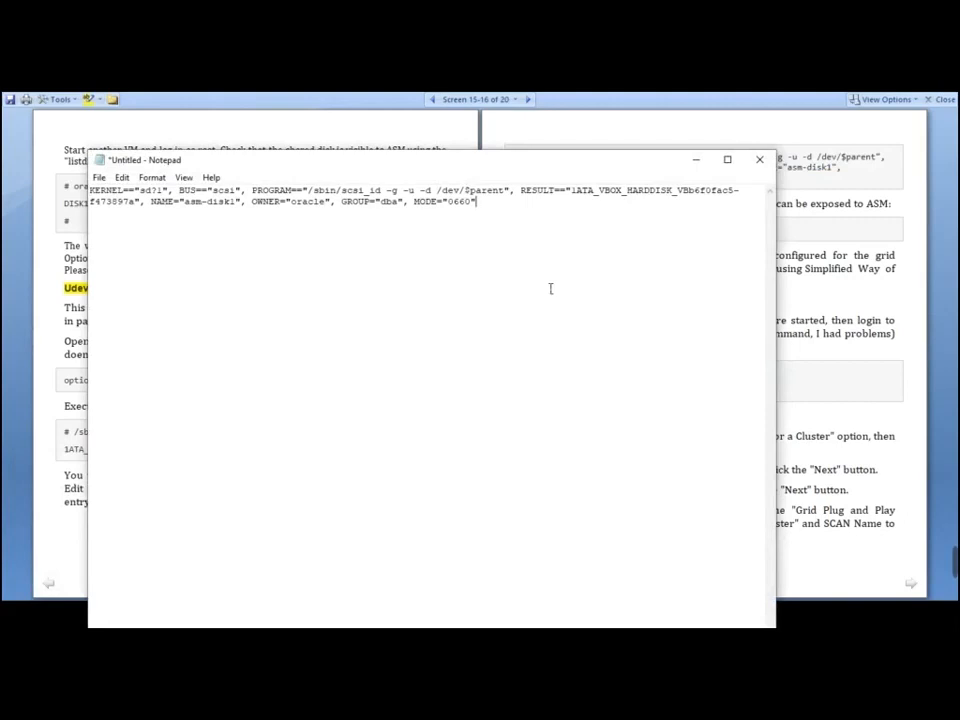
Quit the empty rules file in vi and copy rac01's SCSI ID output
key("alt+Tab")
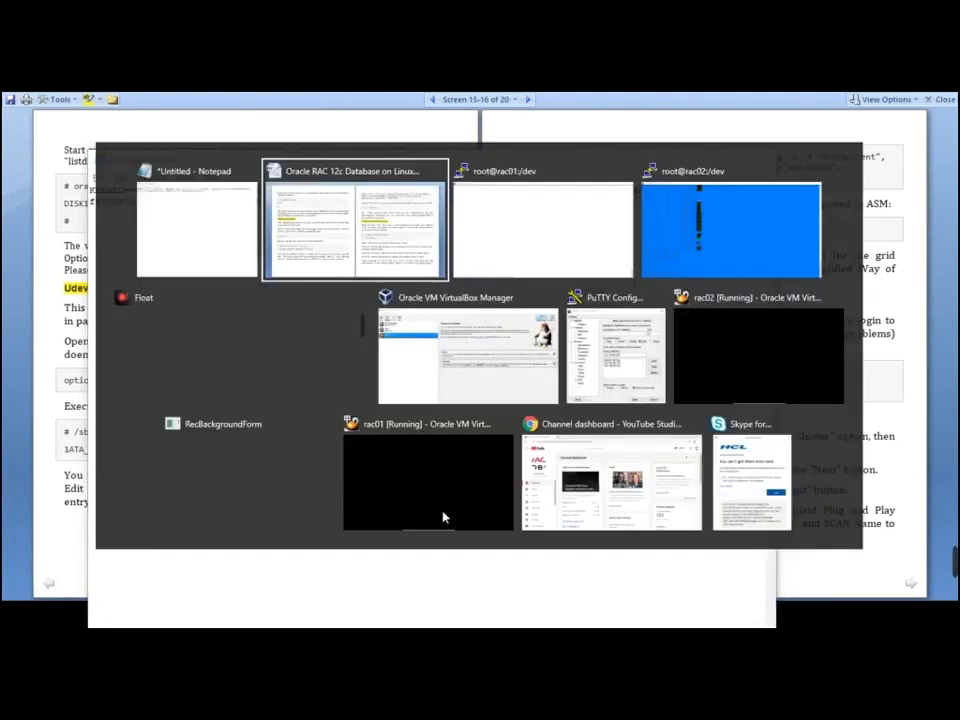
key("Tab")
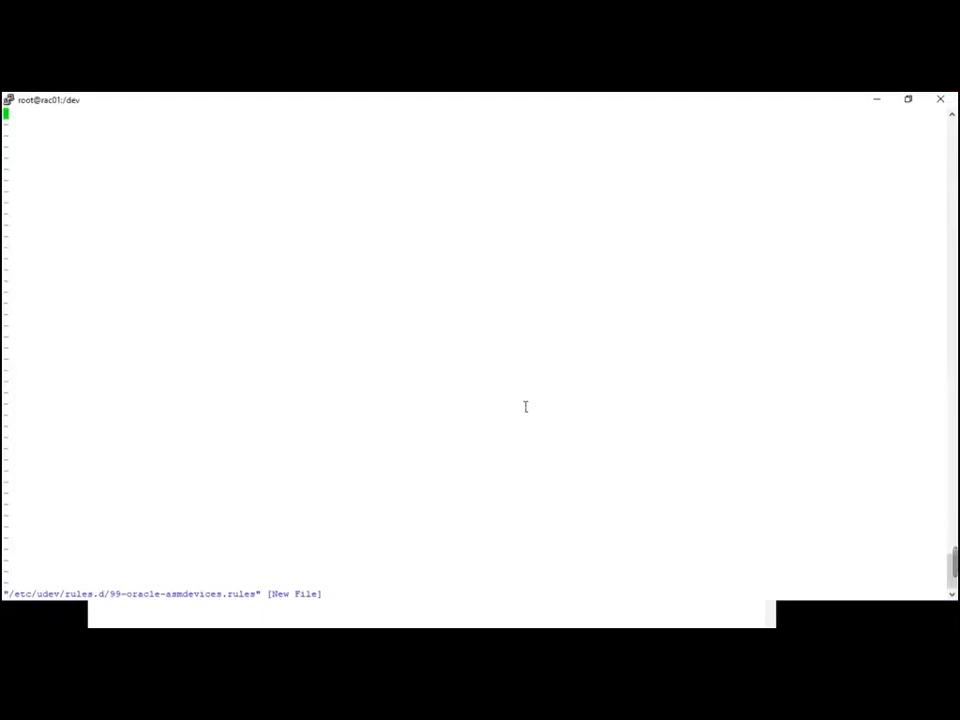
type(":q")
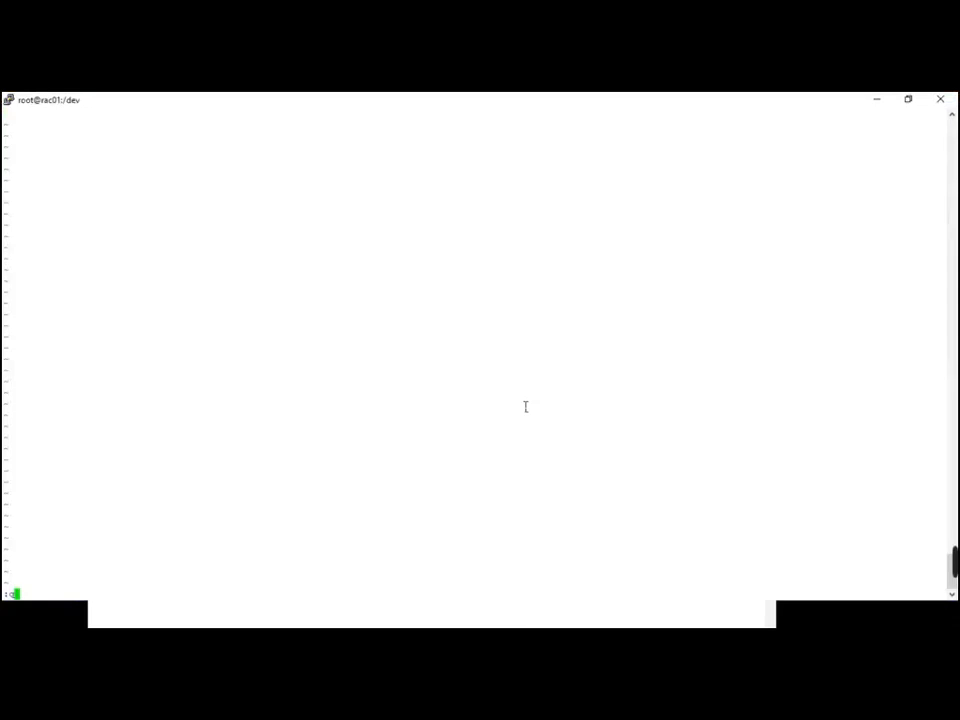
key("Return")
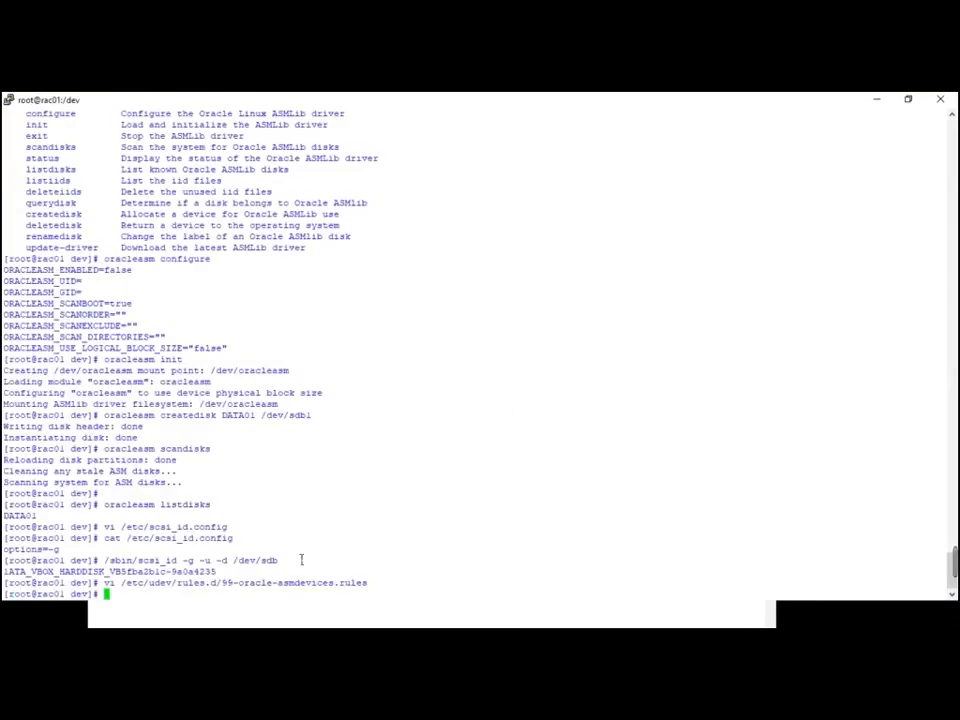
left_click_drag(3, 571, 216, 571)
key("alt+Tab")
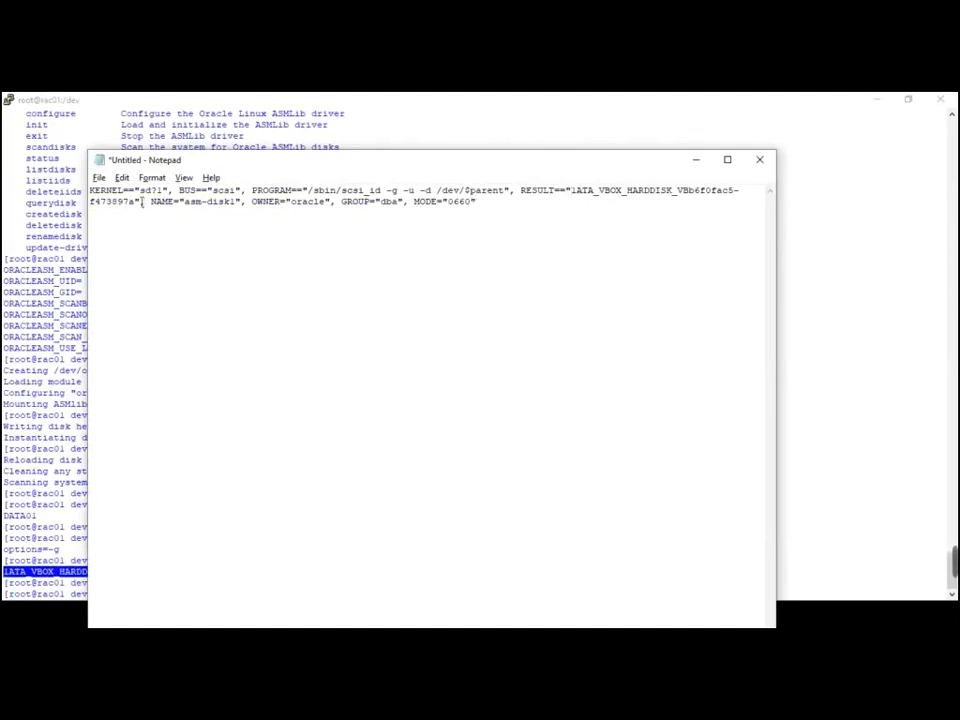
Replace the rule's RESULT with 1ATA_VBOX_HARDDISK_VB5fba2b1c-9a0a4235 and copy the entire asm-disk1 rule
left_click(137, 196, "shift")
left_click(139, 203, "shift")
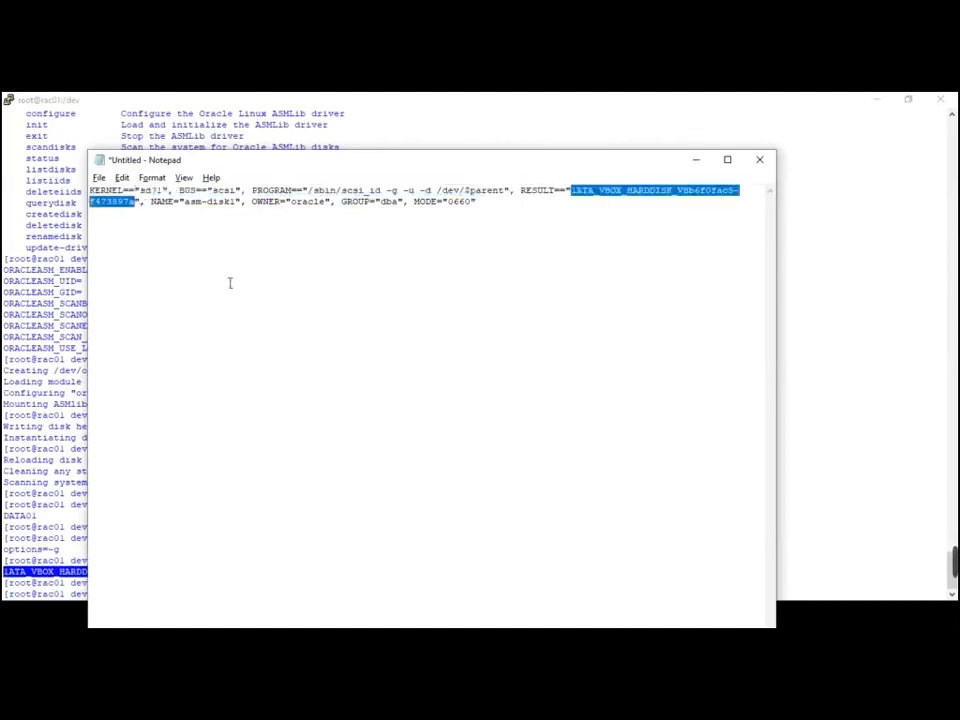
type("1ATA_VBOX_HARDDISK_VB5fba2b1c-9a0a4235")
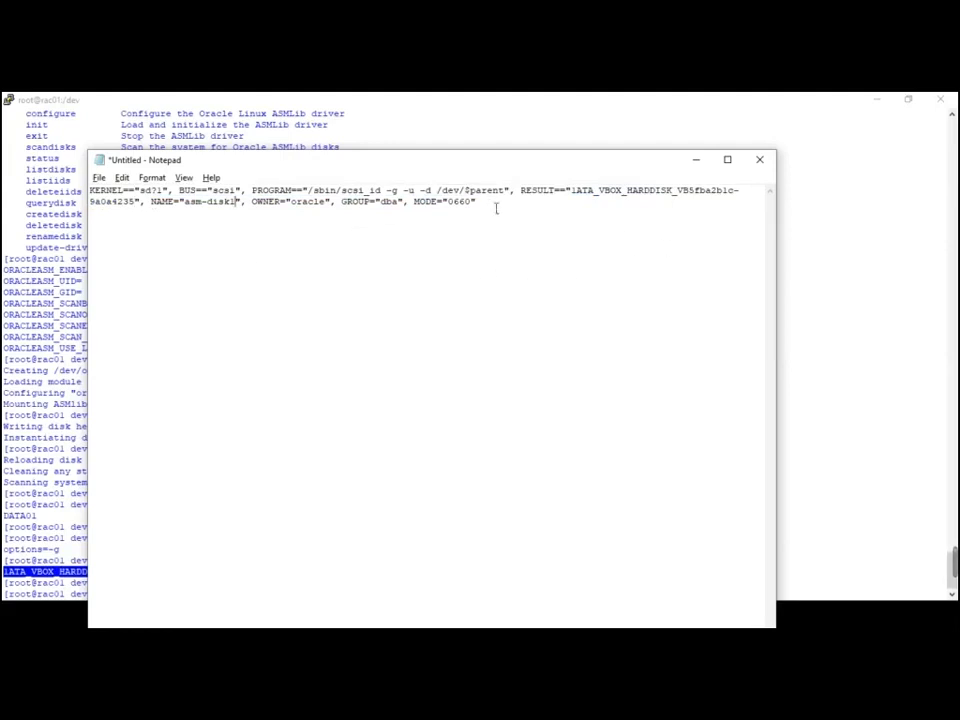
left_click_drag(485, 209, 89, 190)
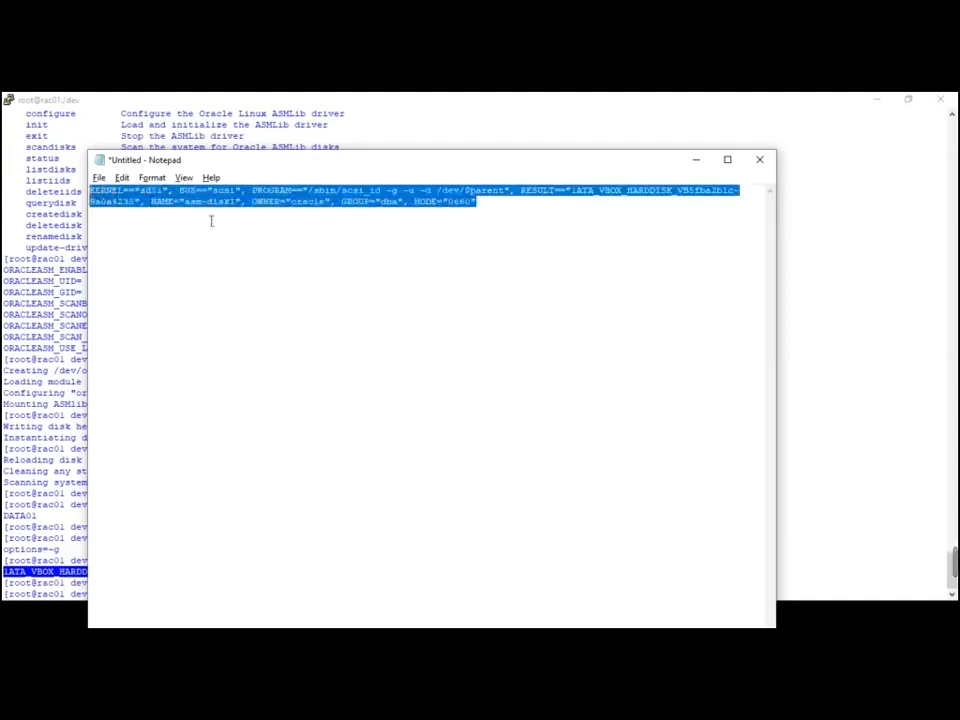
key("ctrl+c")
key("alt+Tab")
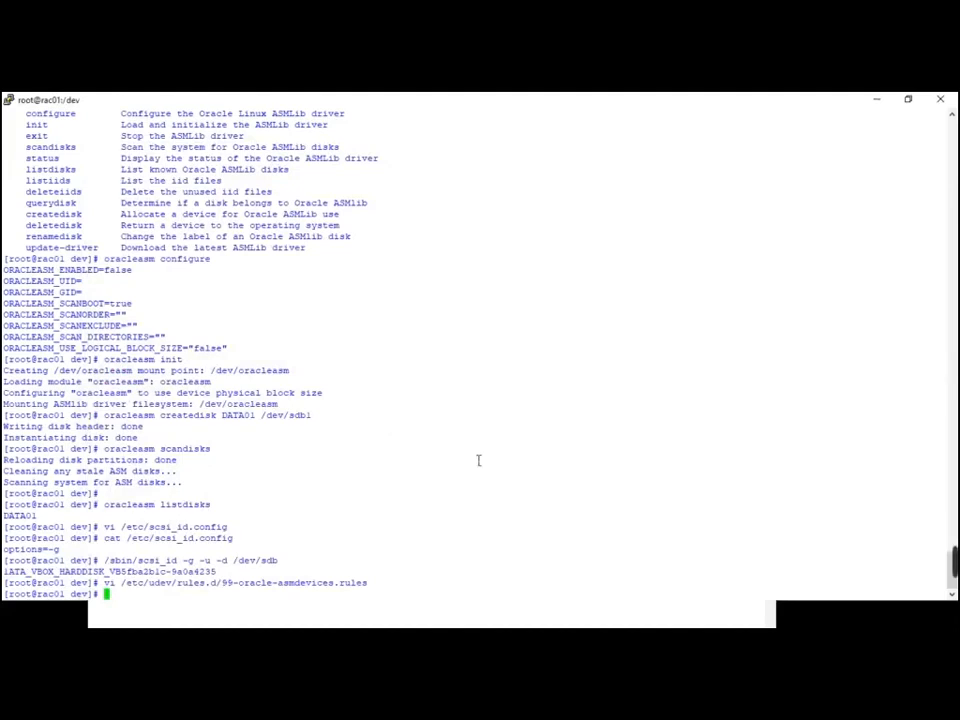
Paste the asm-disk1 rule into /etc/udev/rules.d/99-oracle-asmdevices.rules in vi and save it with :wq
key("Up")
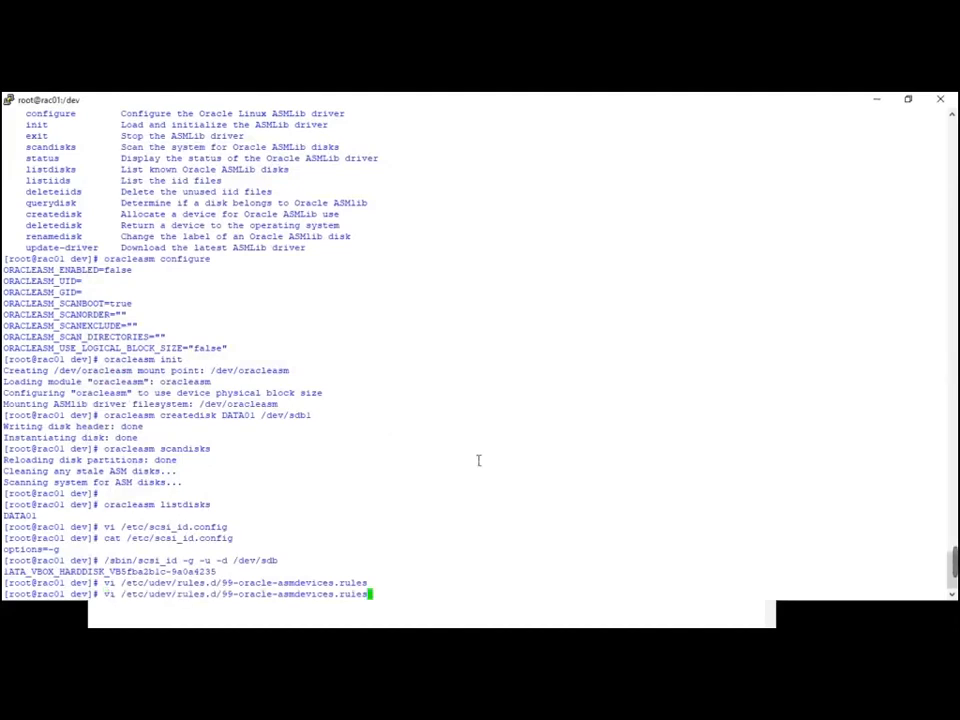
key("Return")
key("i")
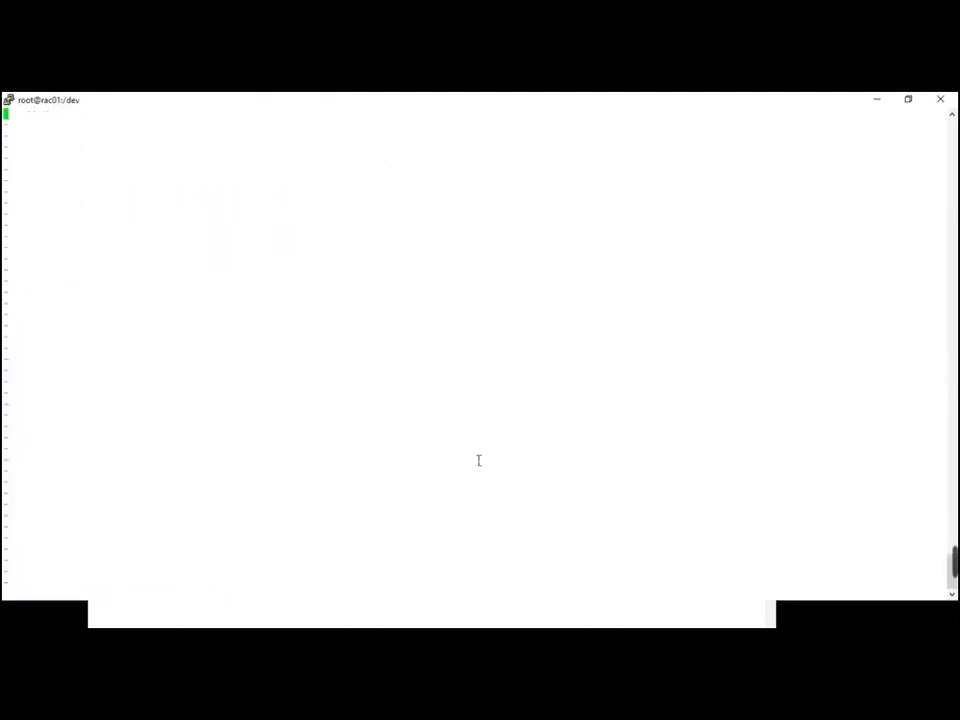
right_click(478, 460)
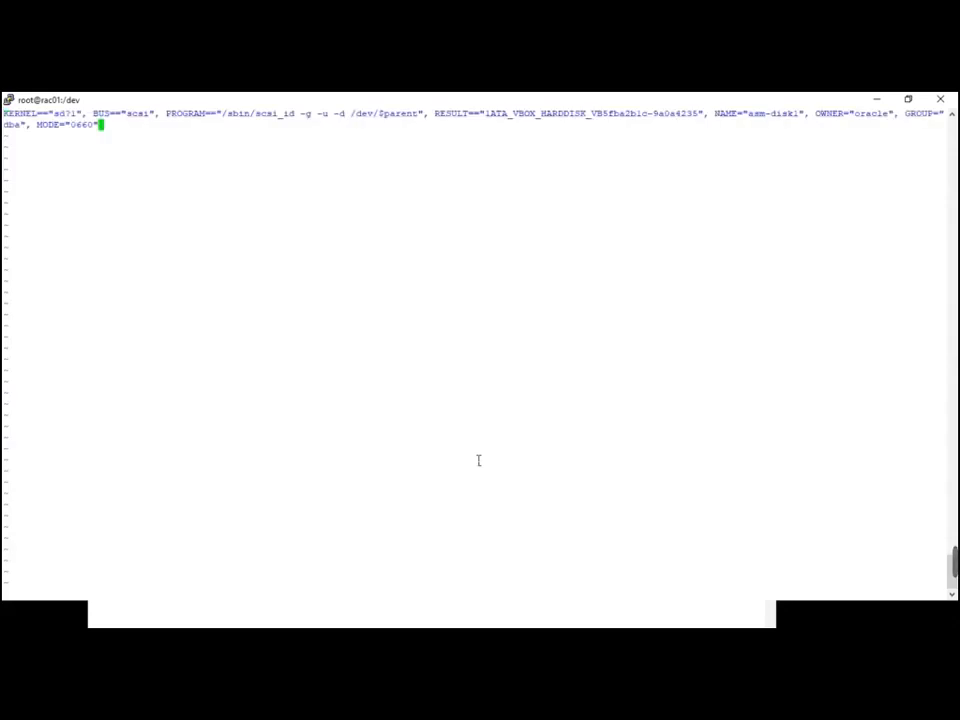
key("Escape")
type(":wq")
key("Return")
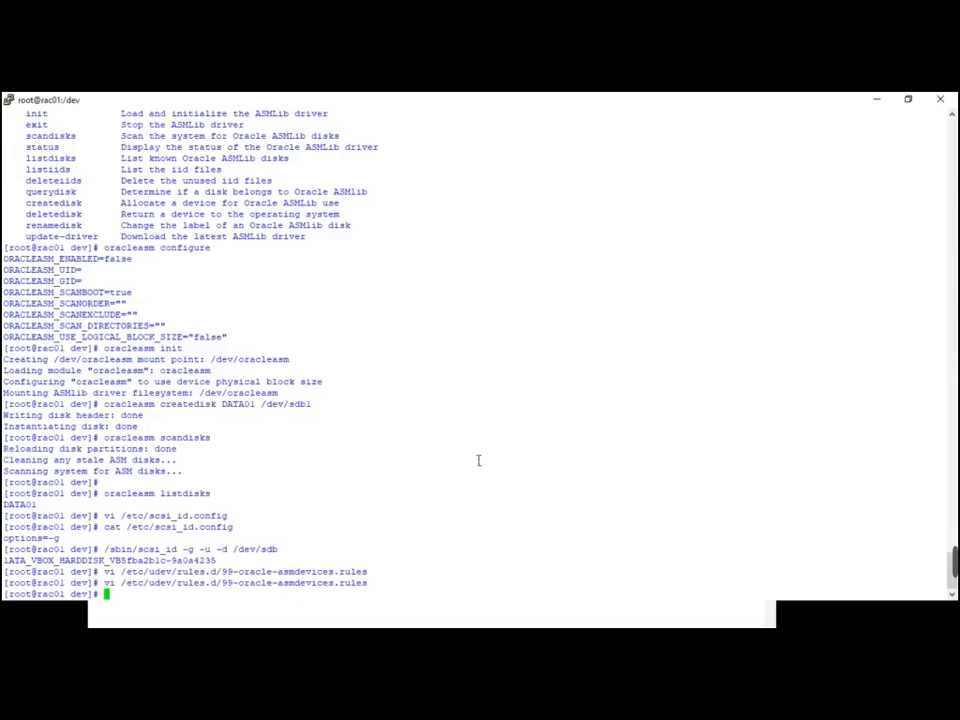
Open /etc/udev/rules.d/99-oracle-asmdevices.rules in vi on rac02
double_click(300, 584)
key("alt+Tab")
key("alt+Tab")
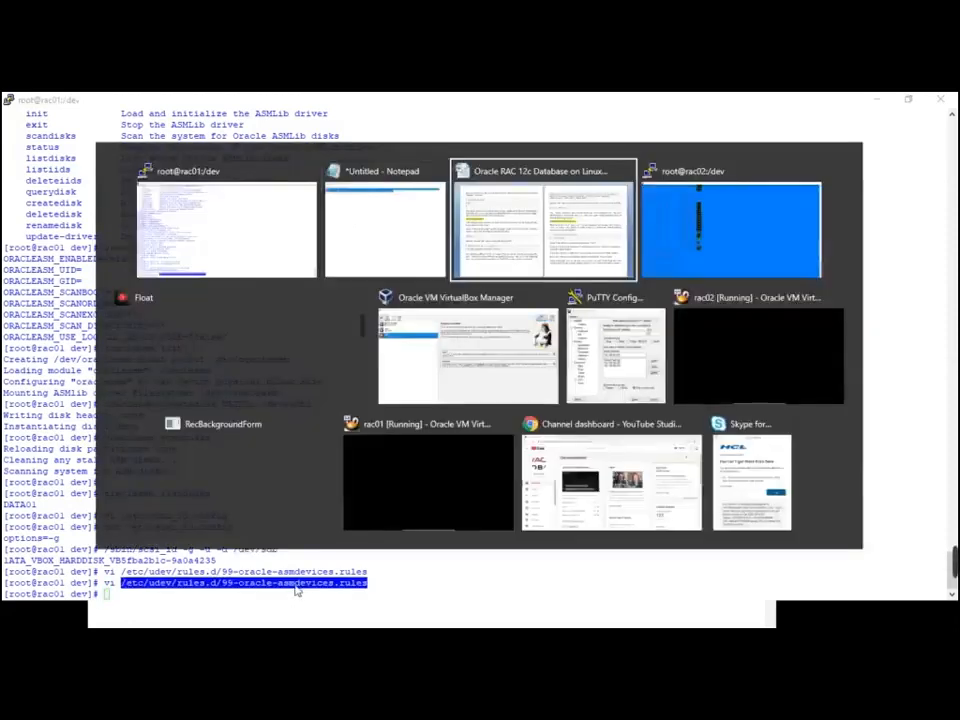
key("alt+Tab")
type("vi")
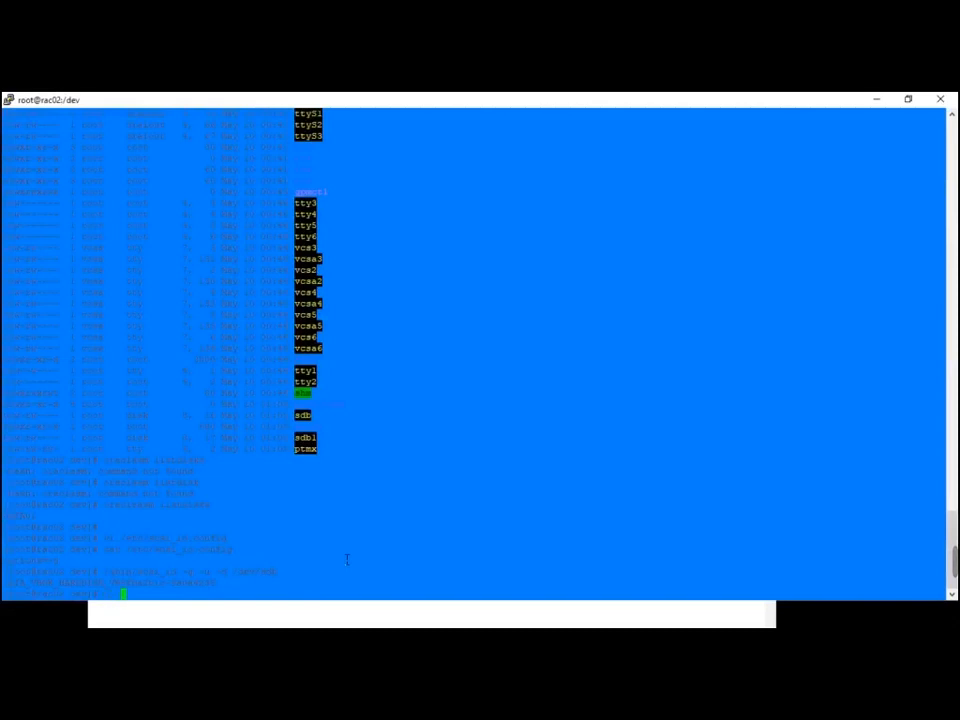
right_click(347, 560)
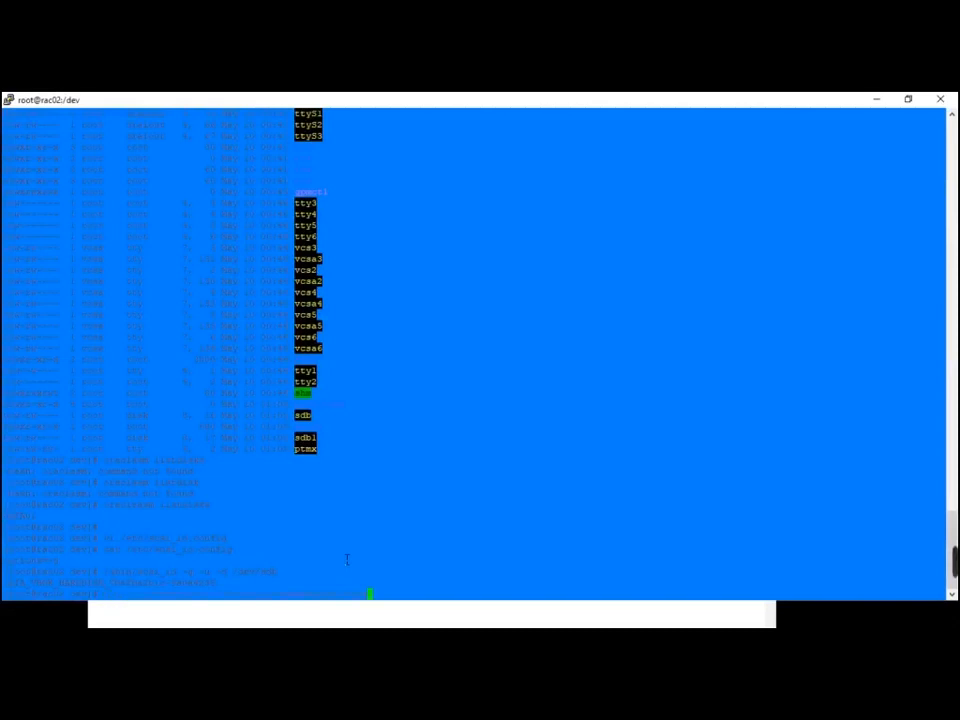
key("Return")
Paste the asm-disk1 rule into rac02's rules file, save with :wq, and return to the RAC guide
key("alt+Tab")
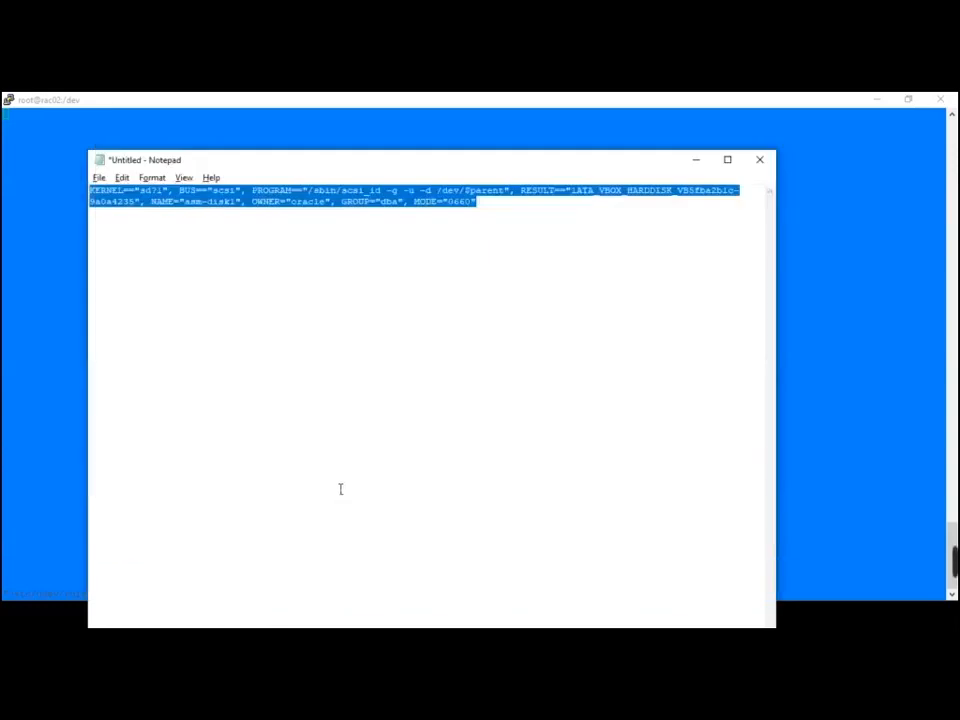
key("alt+Tab")
key("i")
right_click(351, 456)
key("Escape")
type(":wq")
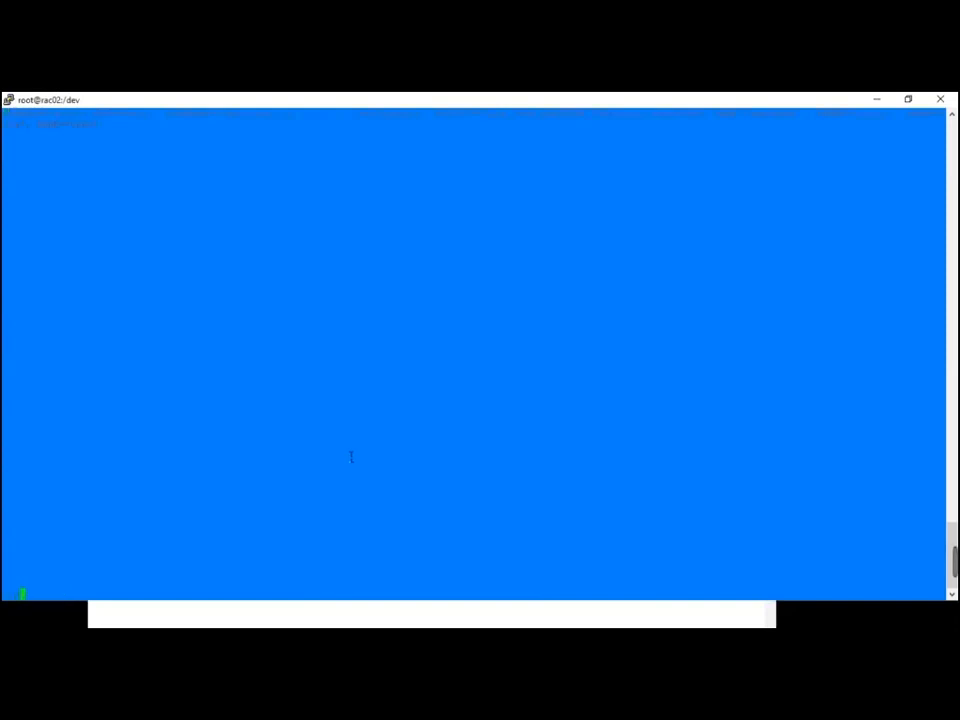
key("Return")
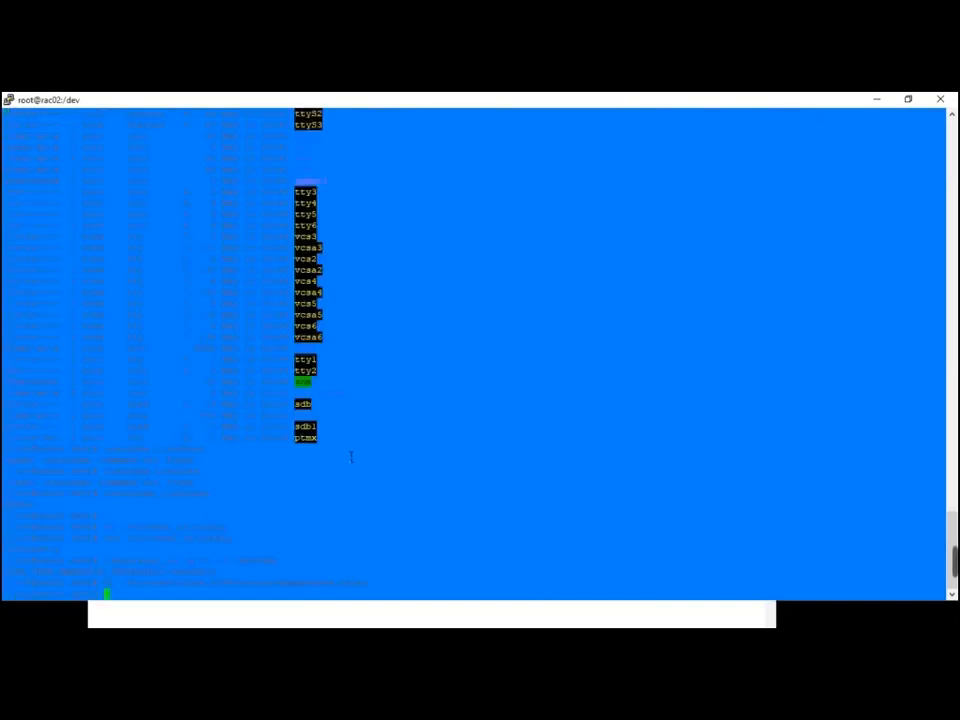
key("alt+Tab")
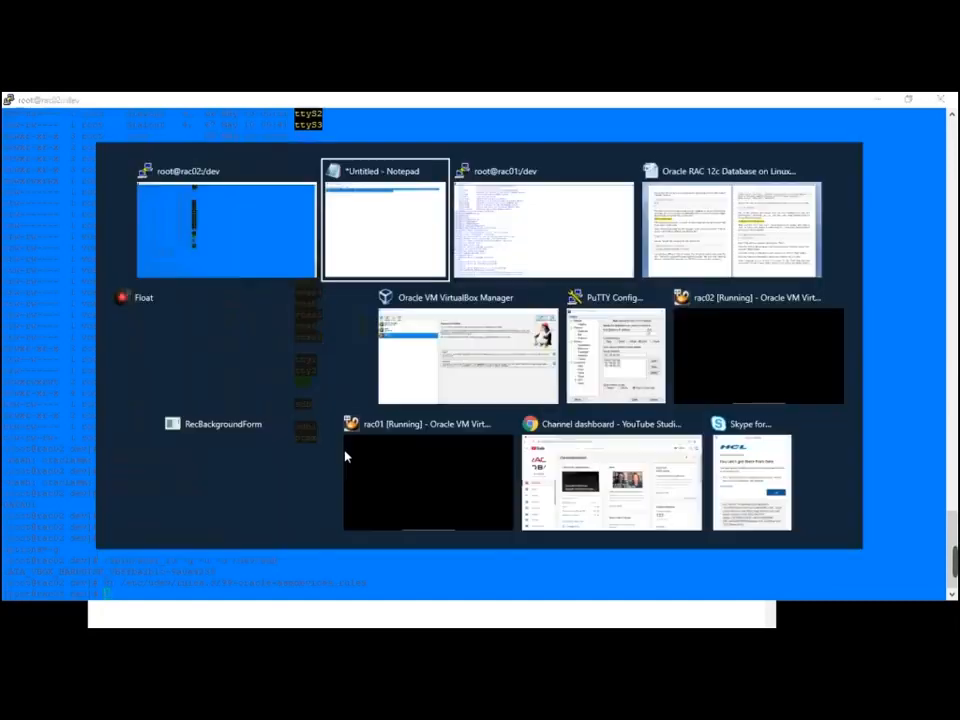
key("alt+Tab")
key("alt+Tab")
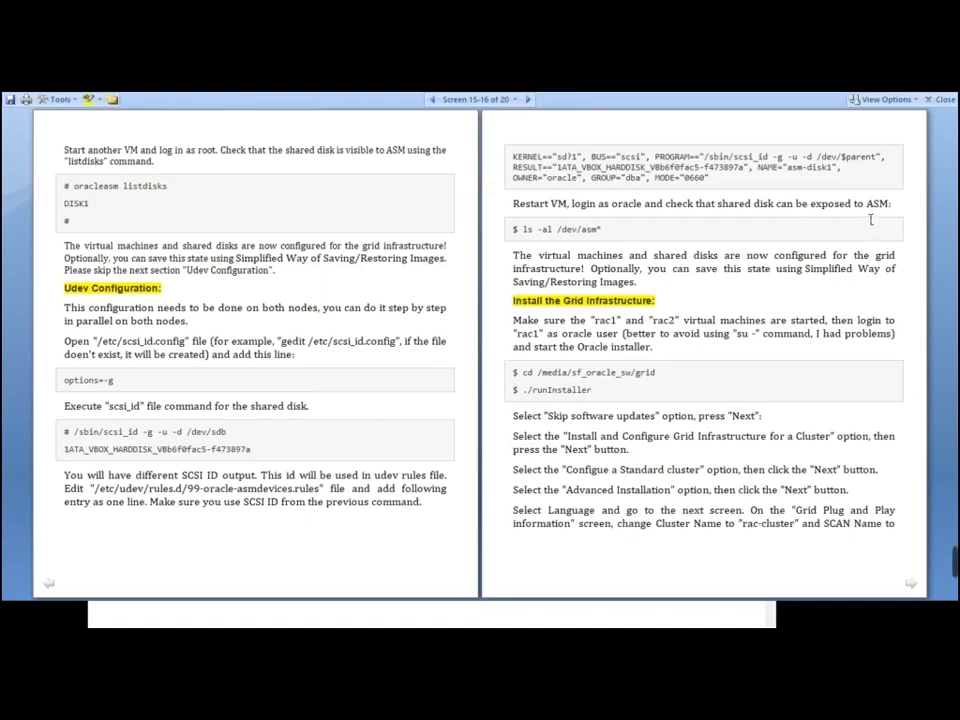
Restart the rac02 virtual machine from its panel power menu
key("alt+Tab")
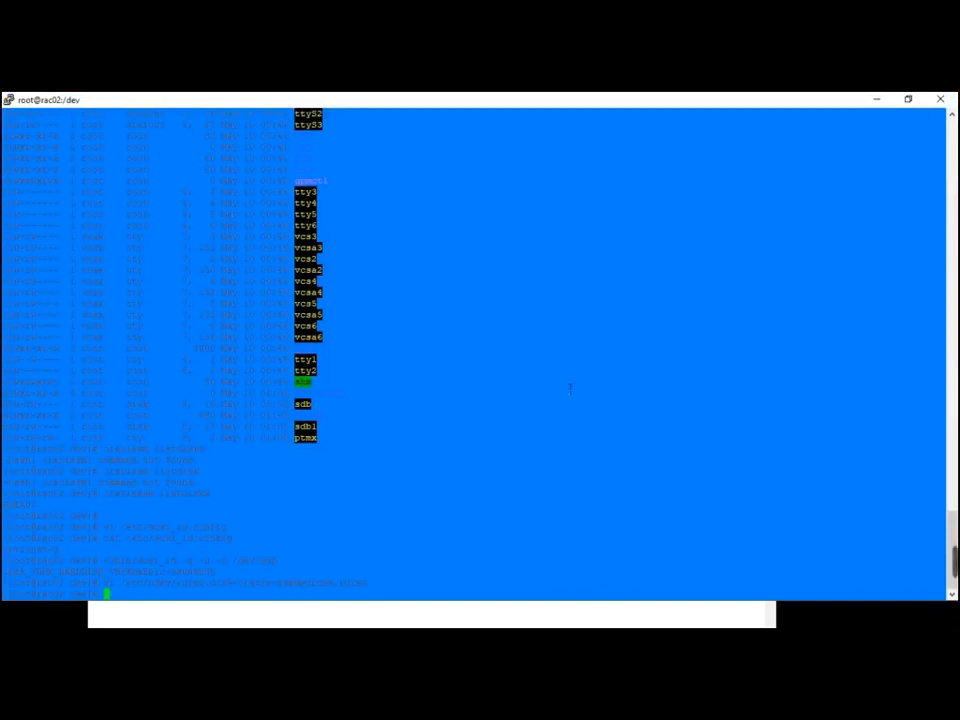
key("alt+Tab")
key("Tab")
key("Tab")
key("Tab")
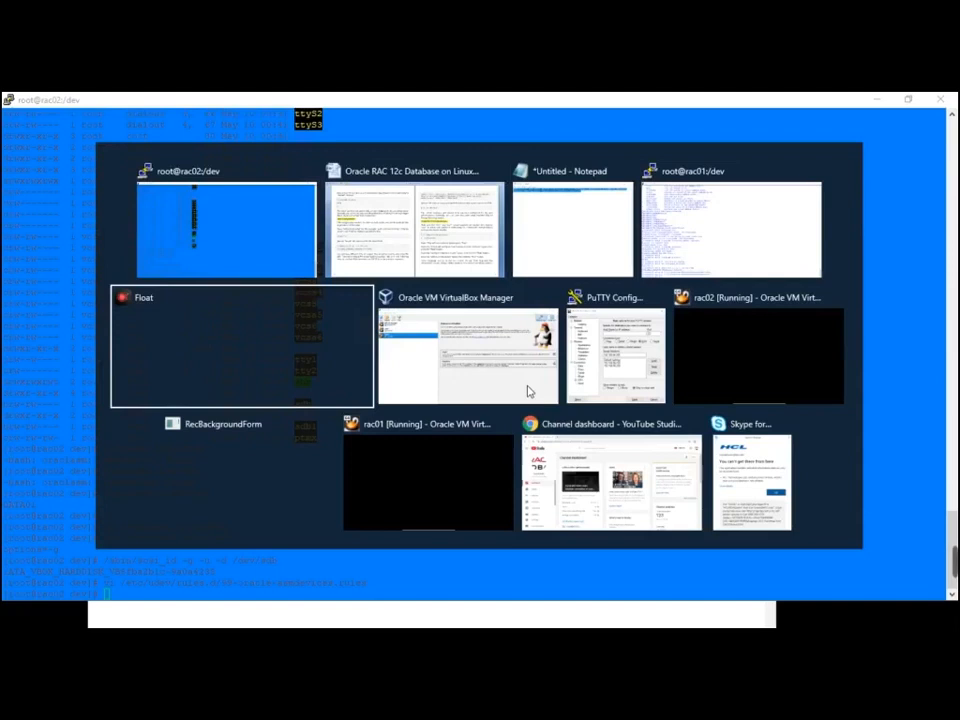
key("Tab")
key("Tab")
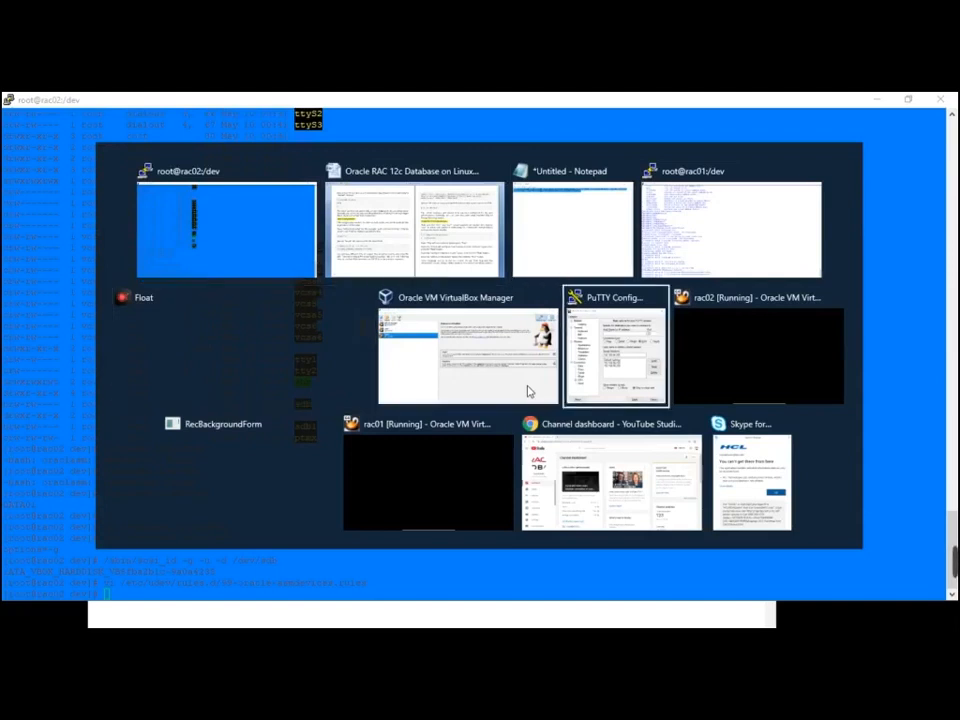
key("Tab")
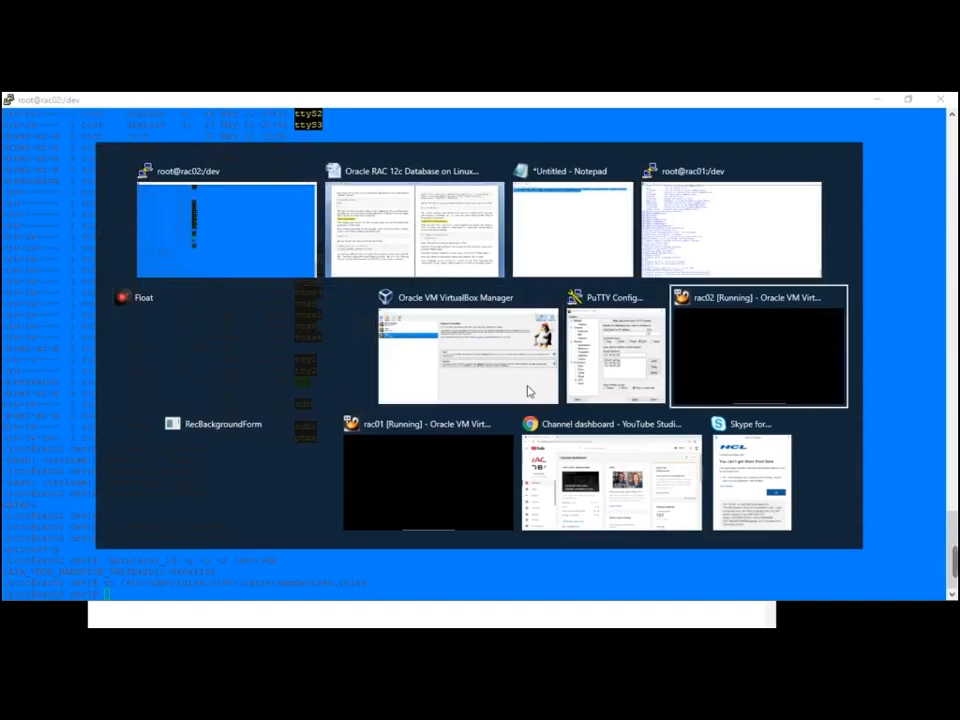
left_click(752, 560)
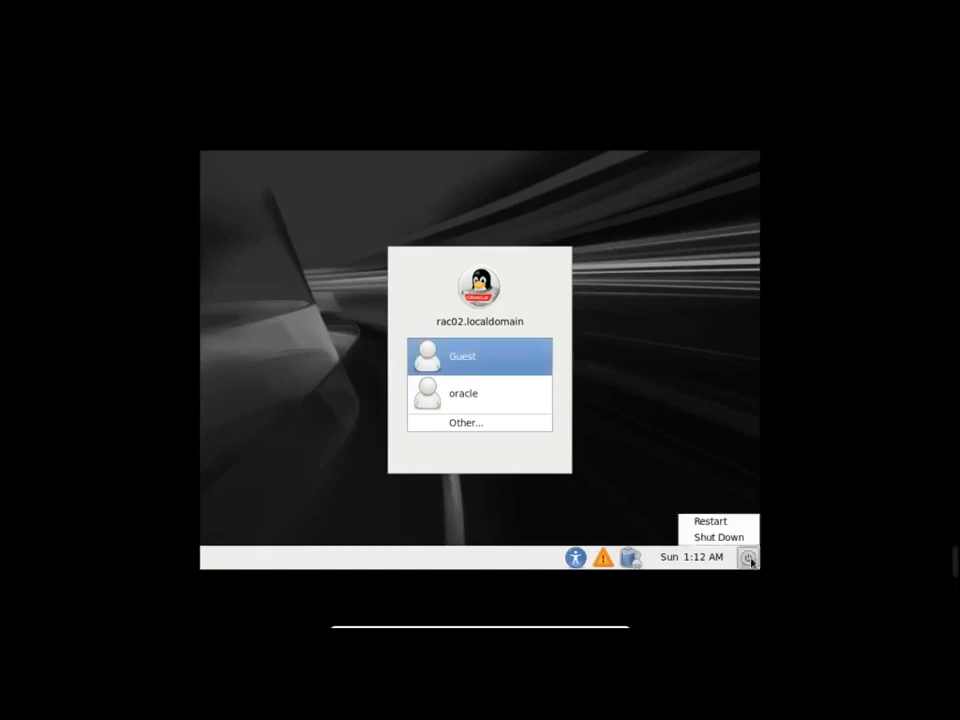
left_click(736, 529)
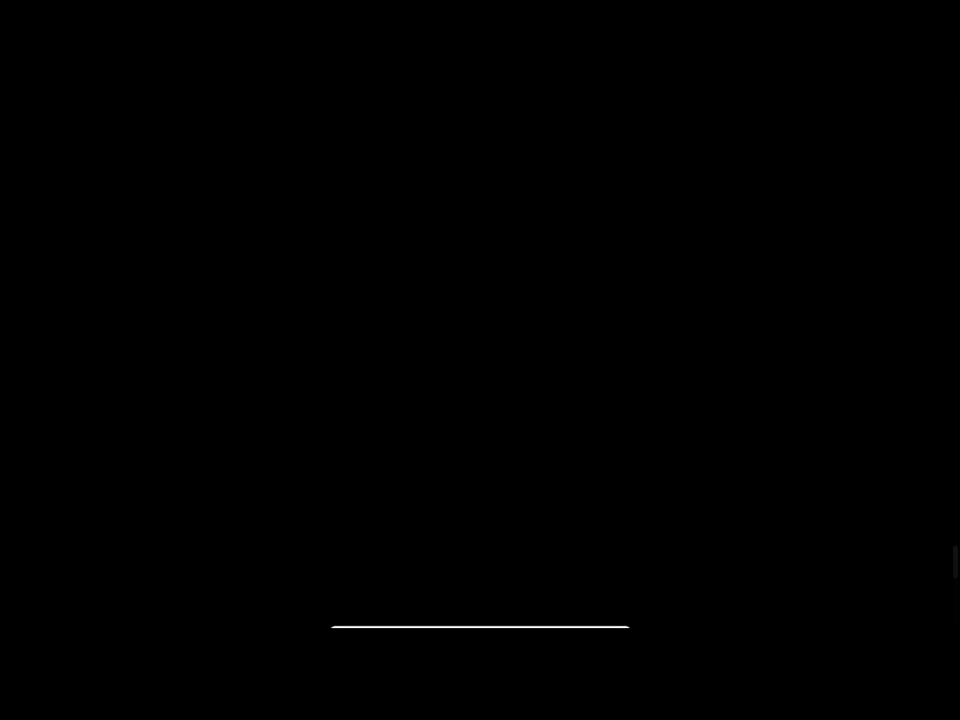
Restart the rac01 virtual machine from its panel power menu
key("alt+Tab")
key("alt+Tab")
key("alt+Tab")
key("alt+Tab")
key("alt+Tab")
key("alt+Tab")
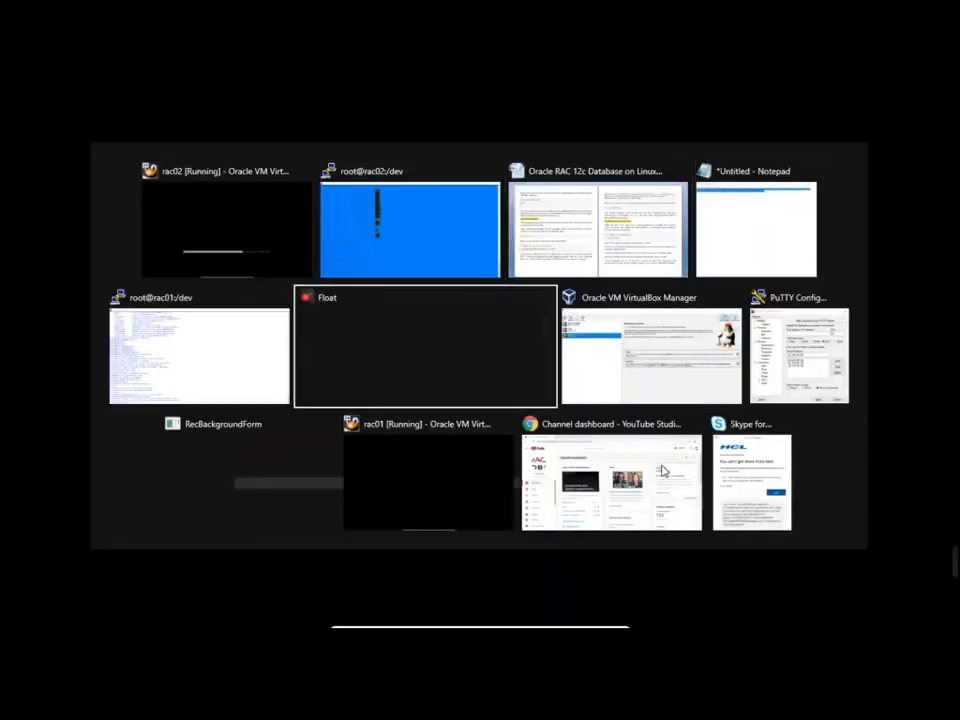
key("alt+Tab")
key("alt+Tab")
key("alt+Tab")
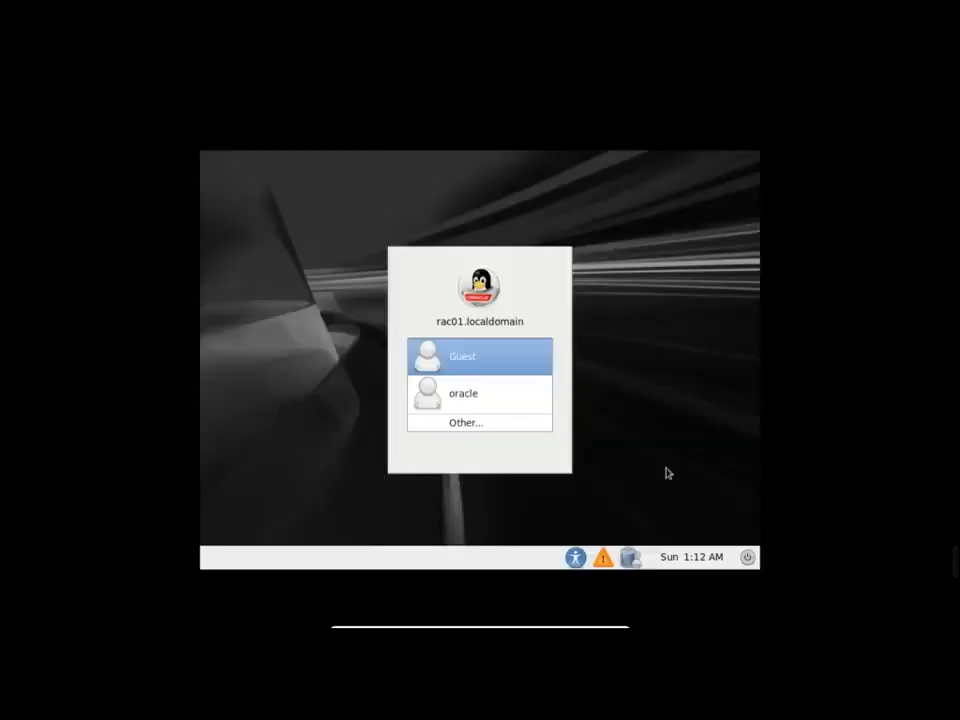
left_click(747, 557)
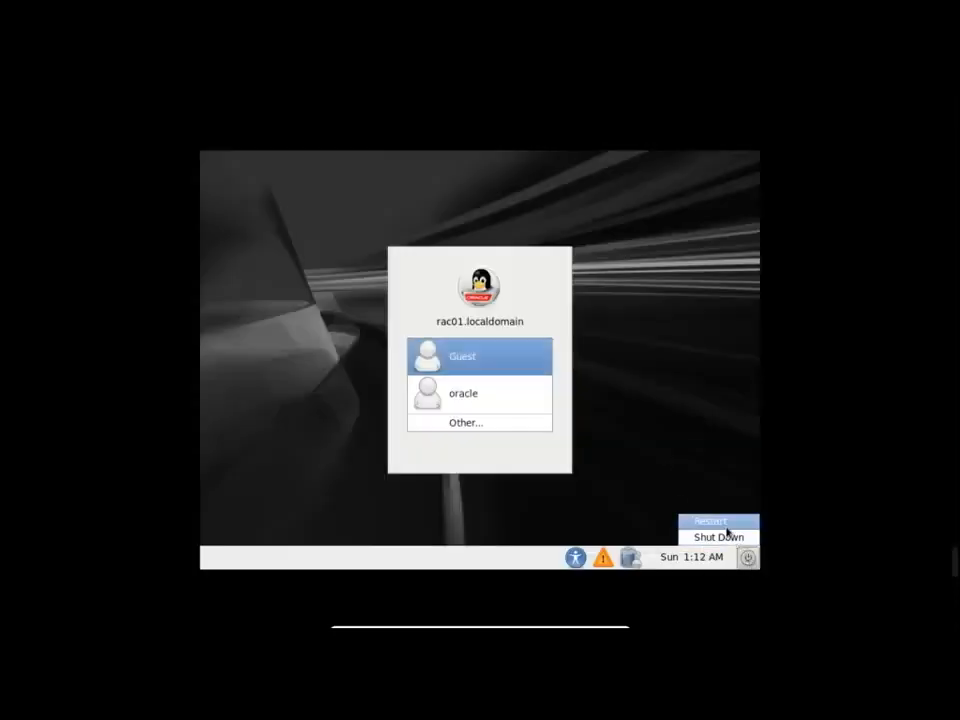
left_click(727, 532)
Dismiss the lost-connection Fatal Error dialogs in the rac02 and rac01 PuTTY sessions
key("alt+Tab")
key("alt+Tab")
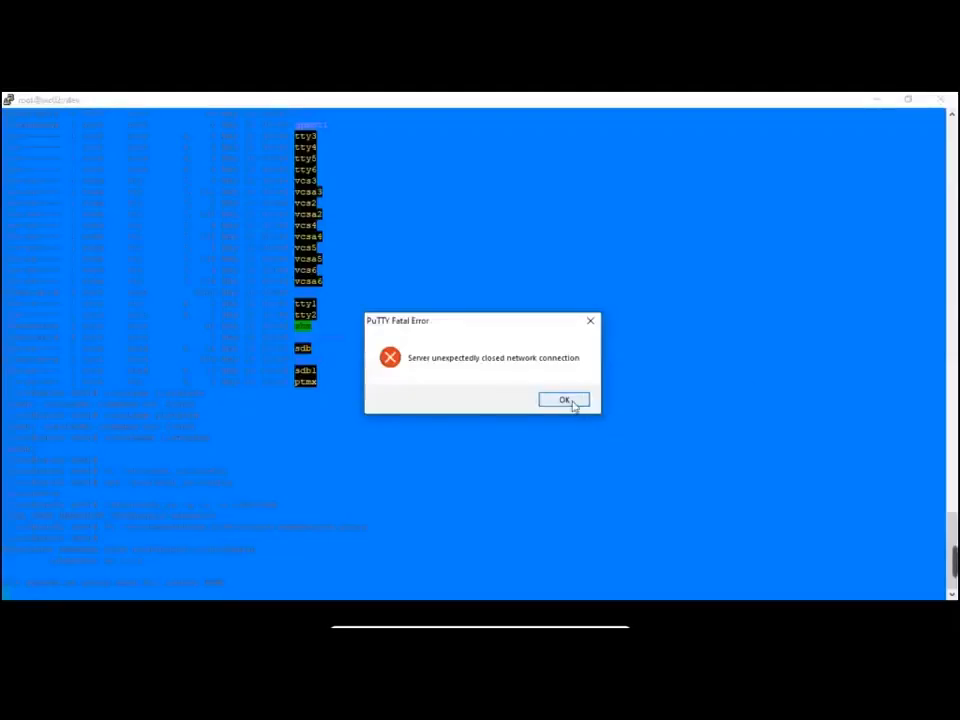
left_click(573, 403)
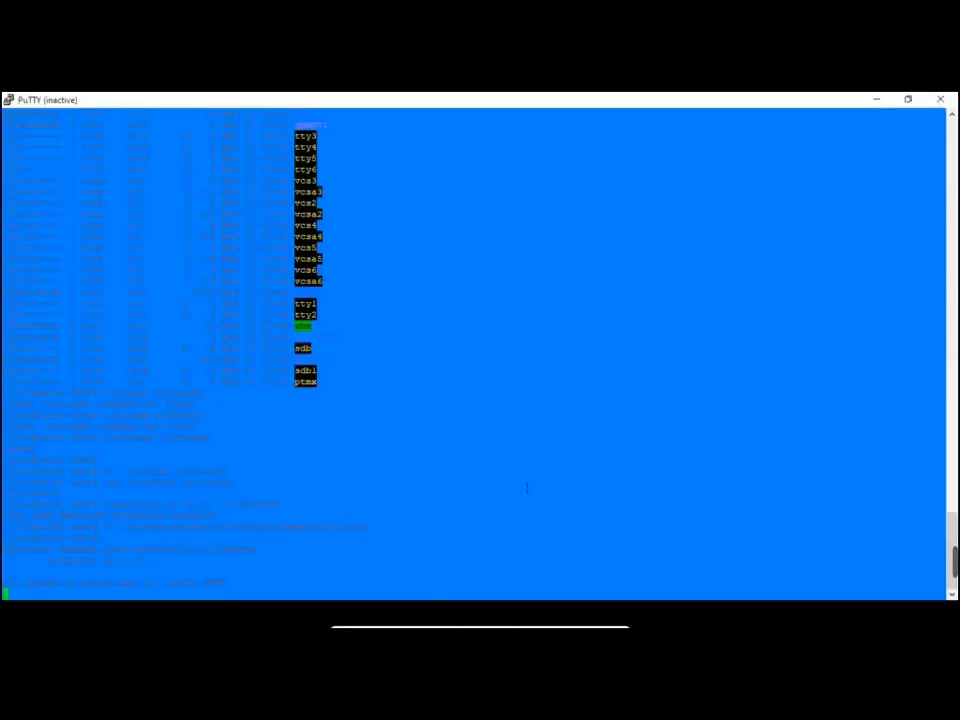
key("alt+Tab")
key("alt+Tab")
key("alt+Tab")
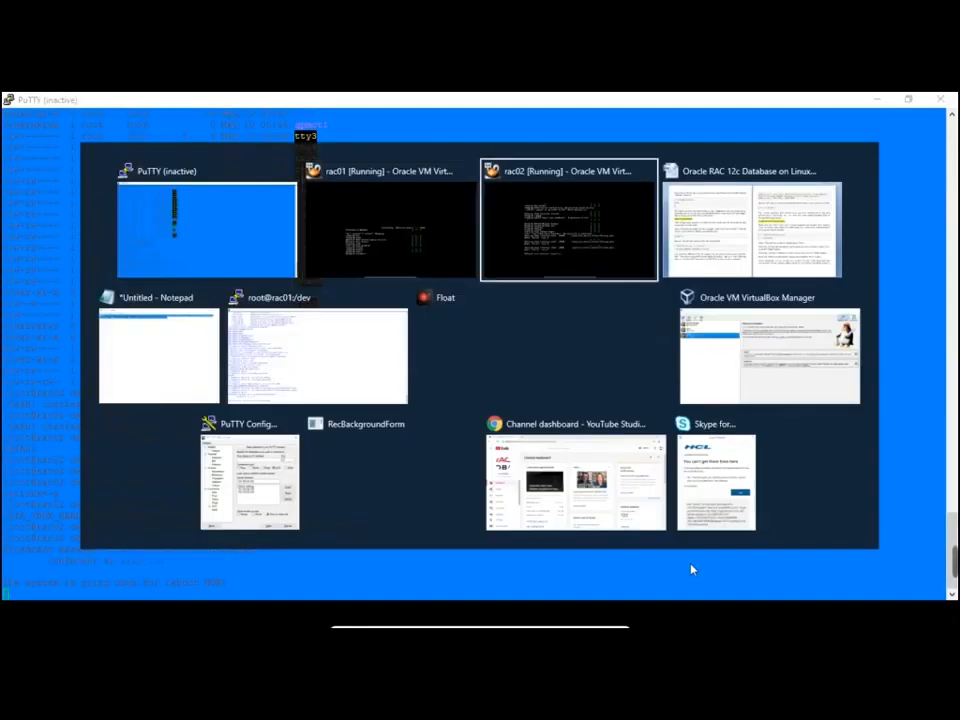
key("alt+Tab")
key("alt+Tab")
left_click(561, 404)
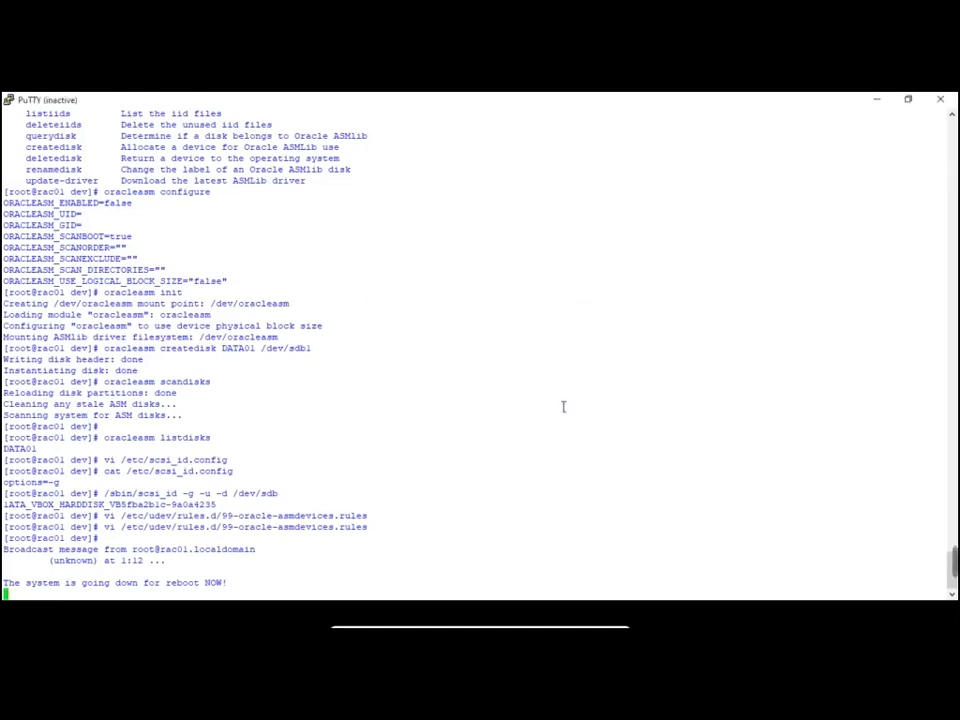
Run ls -al /dev/asm* on rac01 to confirm /dev/asm-disk1 is owned by oracle:dba
left_click(657, 565)
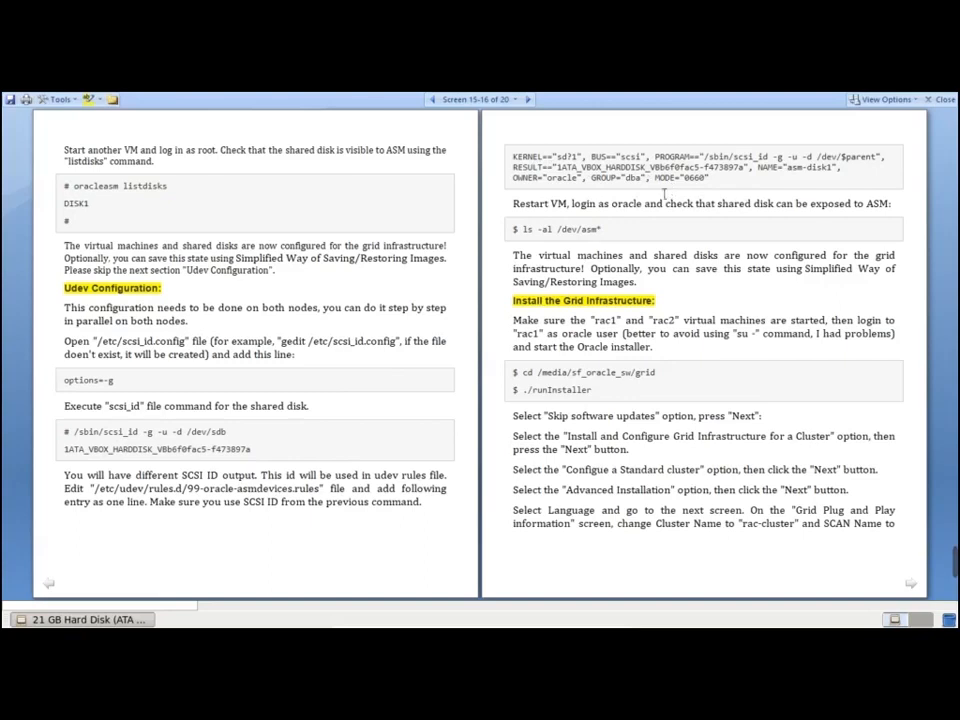
double_click(568, 239)
left_click_drag(523, 231, 612, 233)
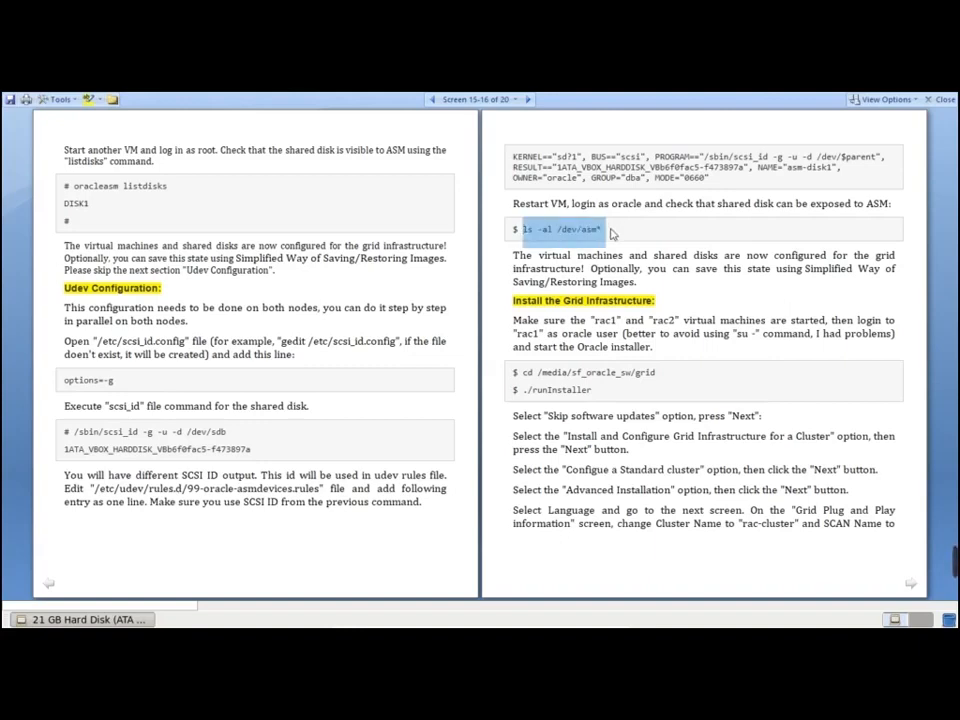
key("alt+Tab")
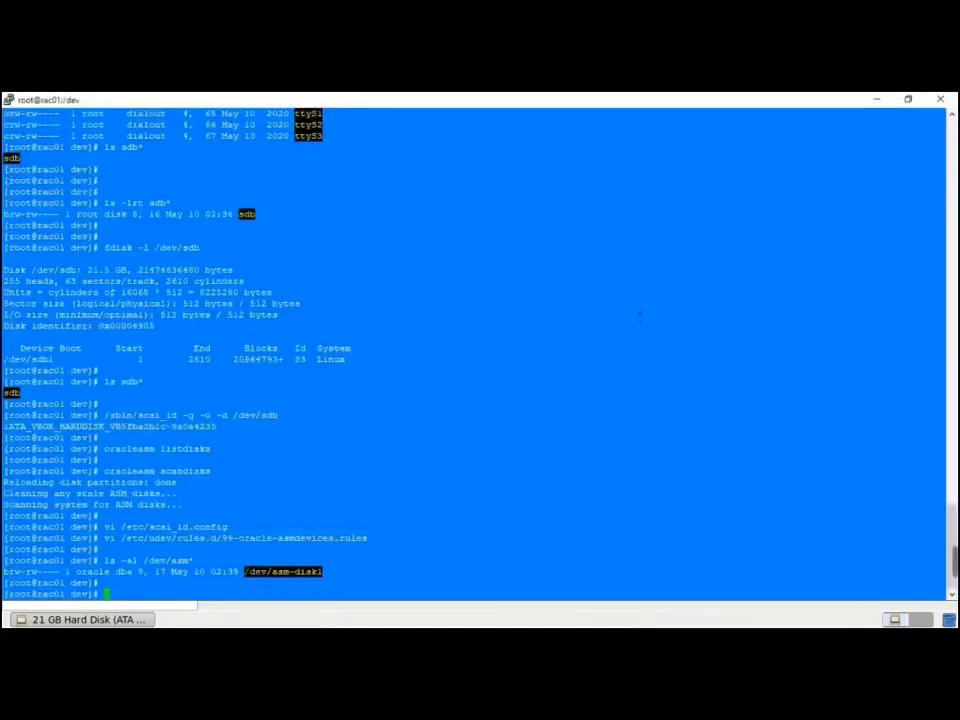
key("Up")
key("Return")
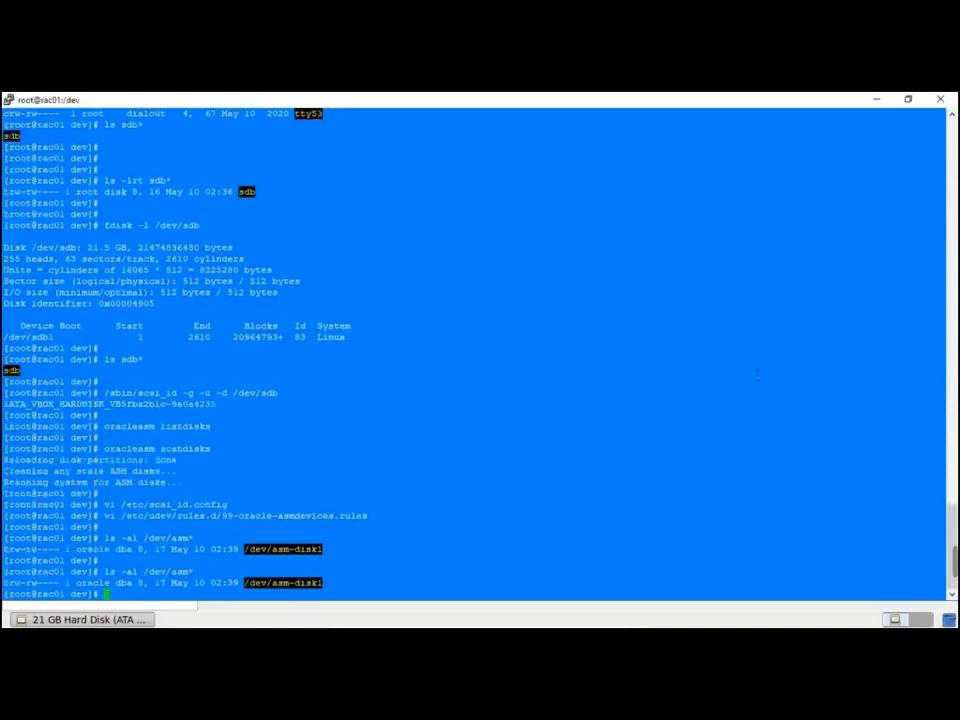
Run the same ls -al /dev/asm* ownership check on rac02
key("alt+Tab")
key("alt+Tab")
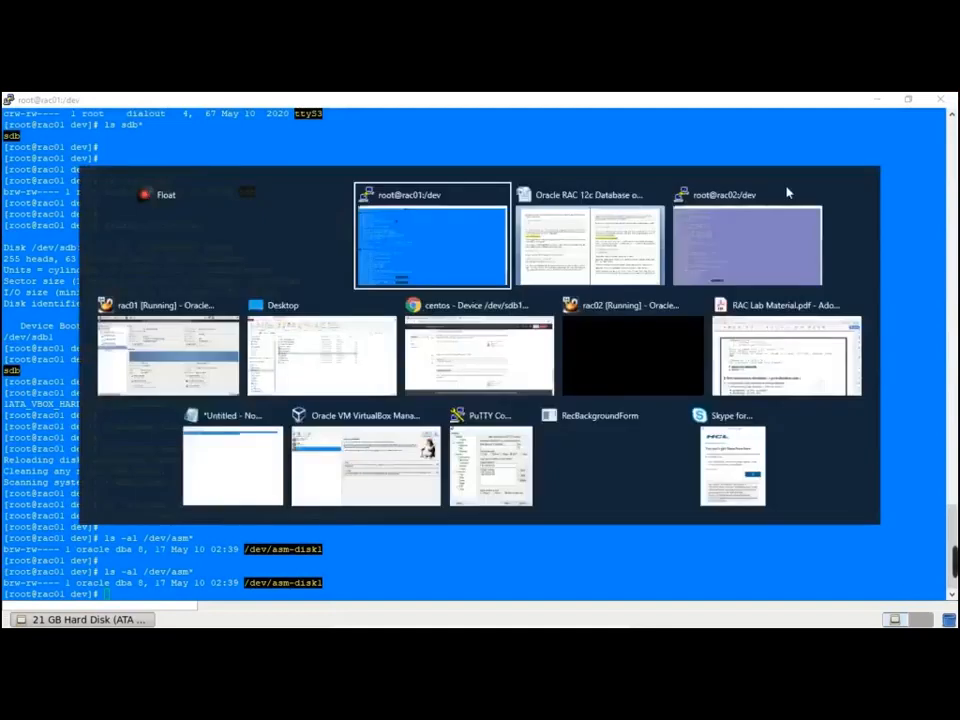
left_click(787, 192)
key("Up")
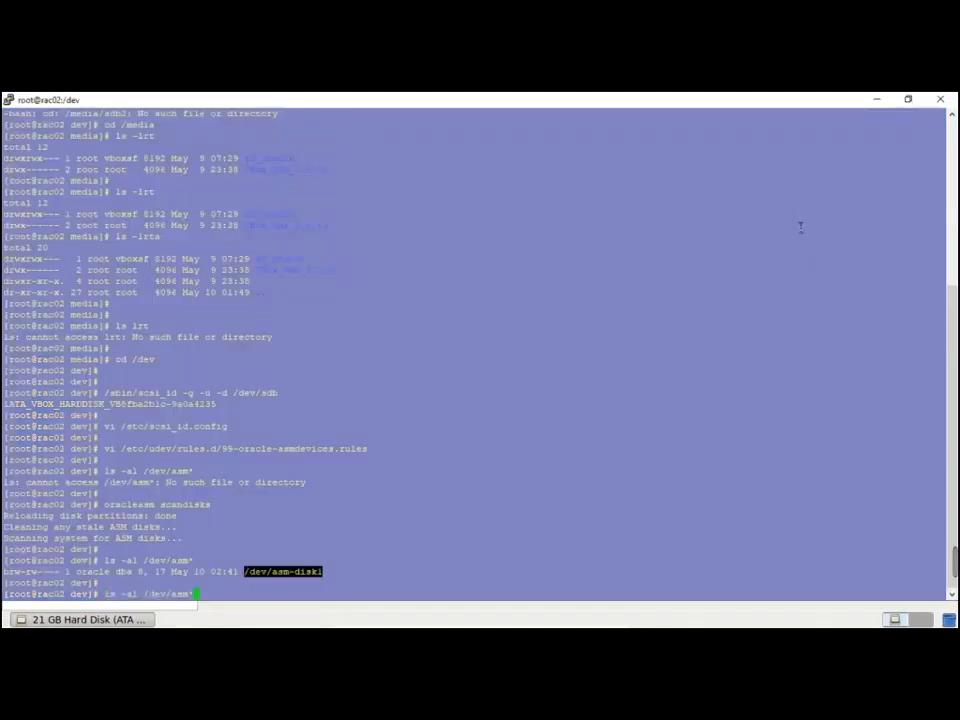
key("Return")
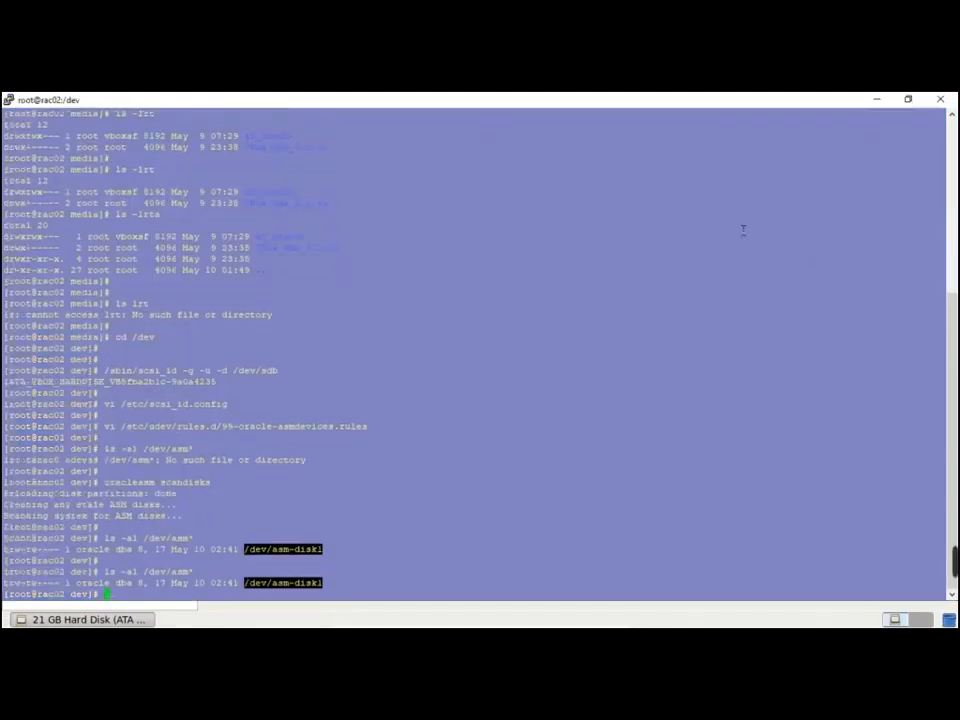
key("alt+Tab")
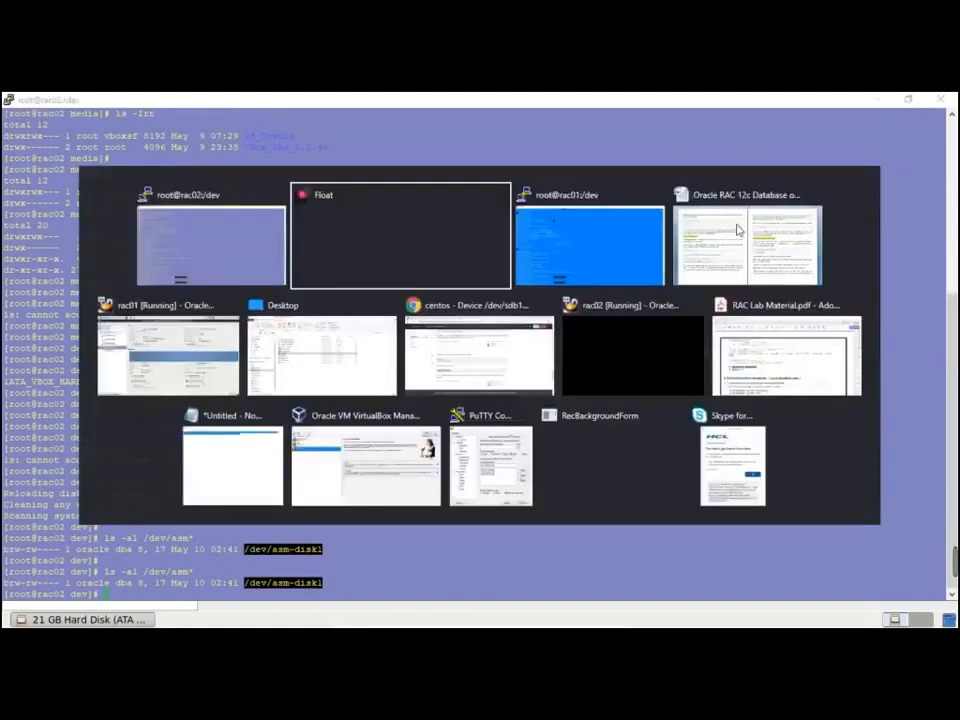
left_click(793, 210)
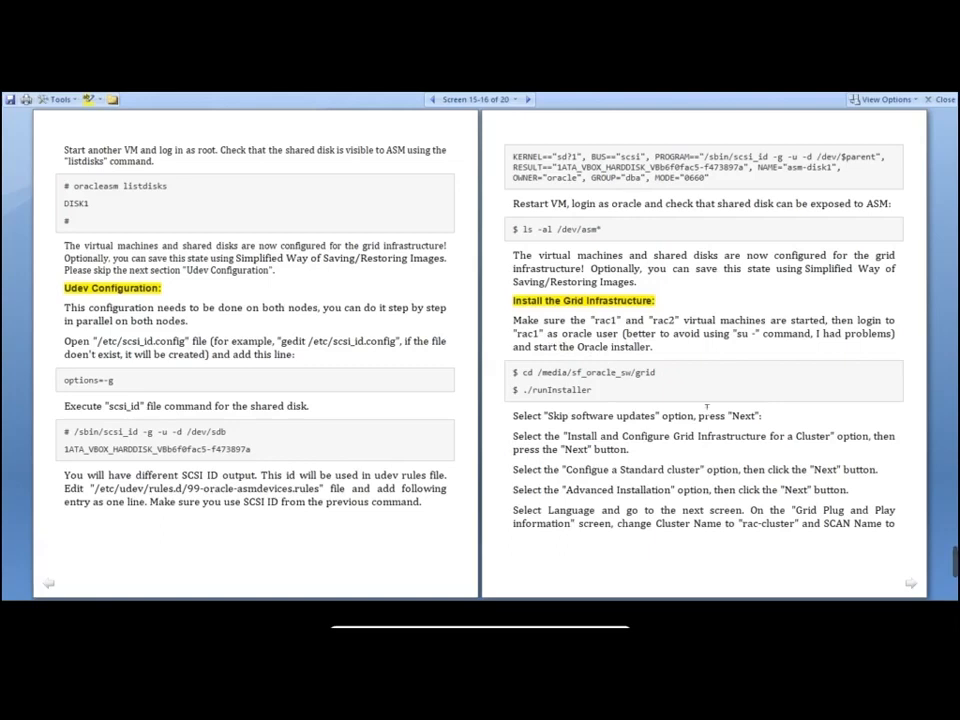
key("alt+Tab")
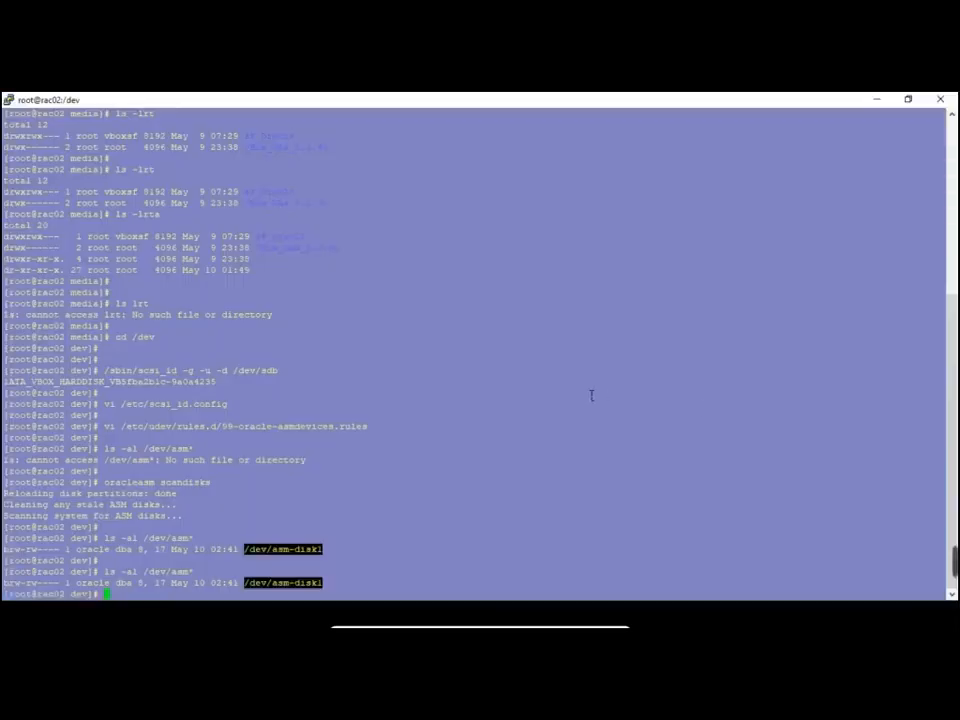
key("alt+Tab")
key("alt+Tab")
key("alt+Tab")
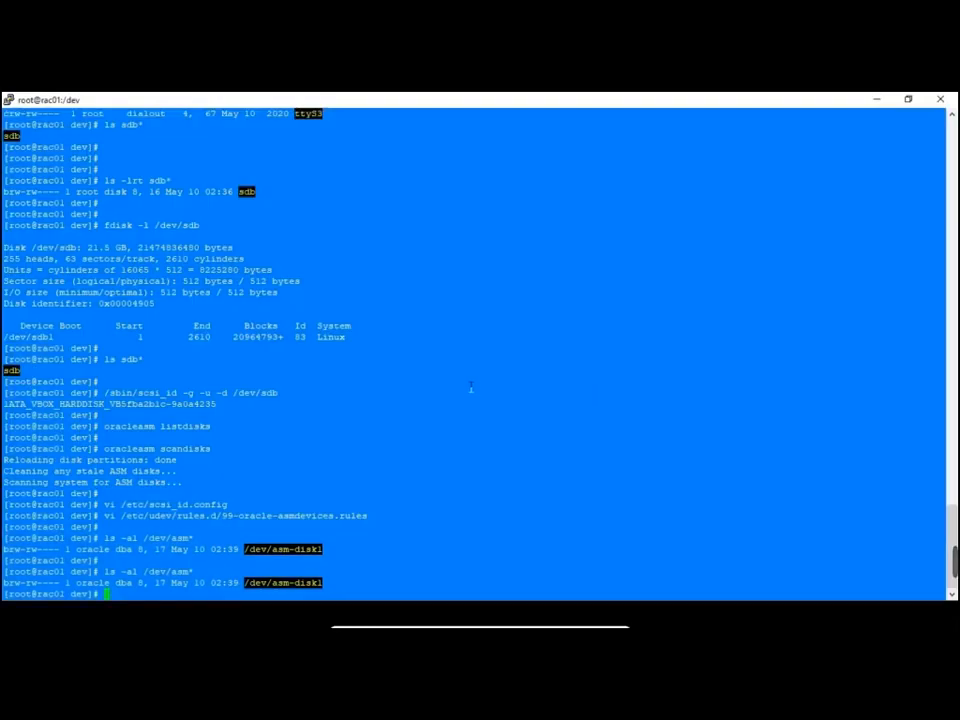
key("Return")
key("Return")
key("Return")
Browse /media and /media/sf_Oracle on rac01, listing each with ls -lrt
type("cd /")
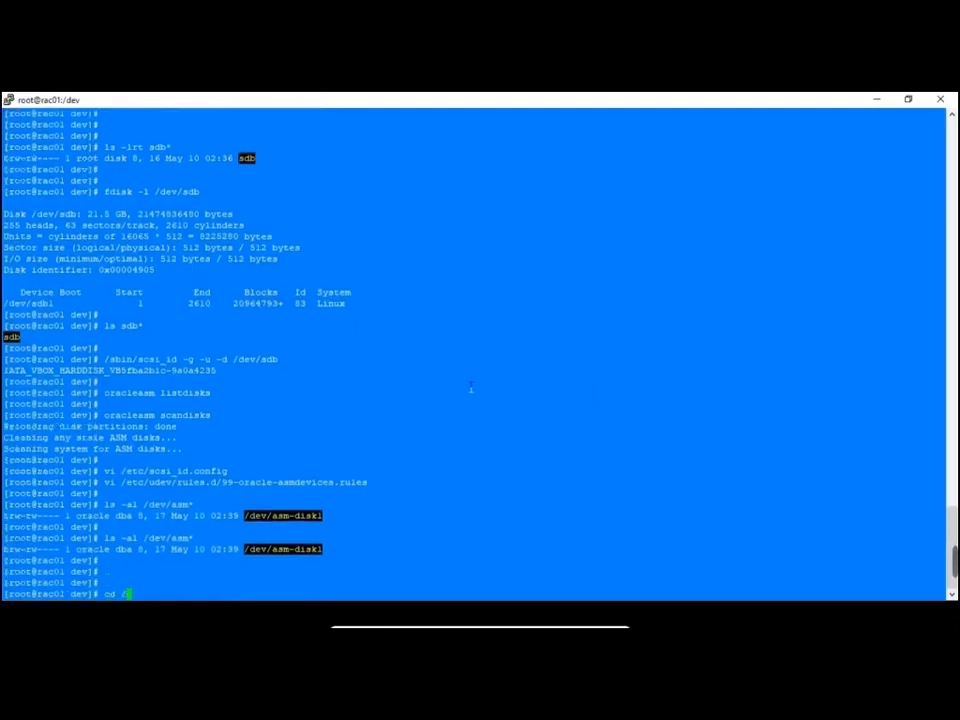
type("media/")
key("Return")
type("ls -lrt")
key("Return")
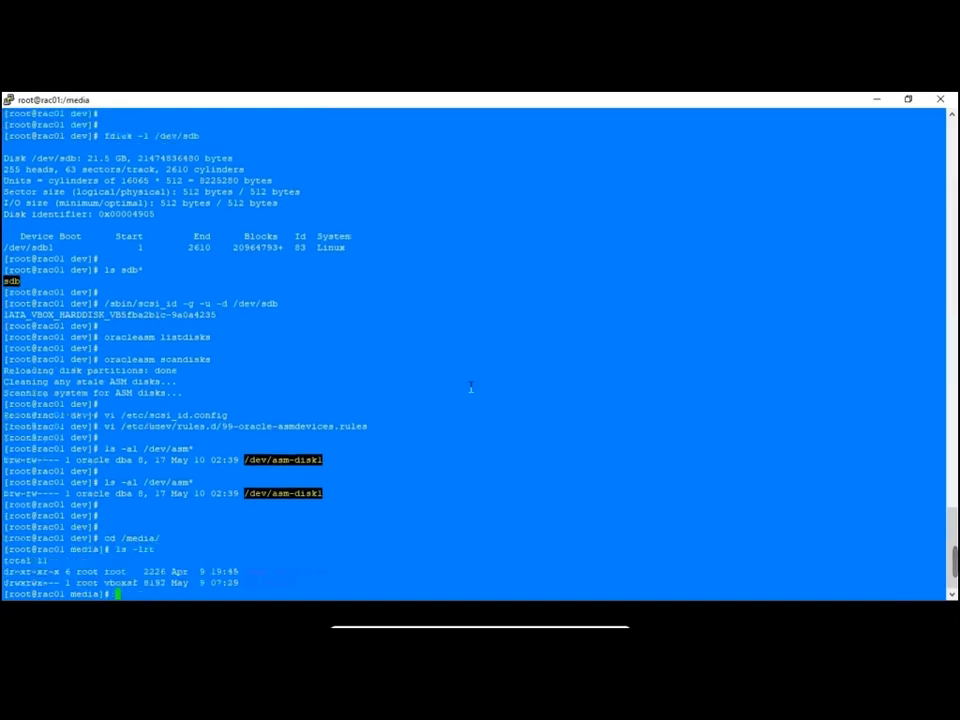
double_click(268, 582)
type("cd")
middle_click(436, 498)
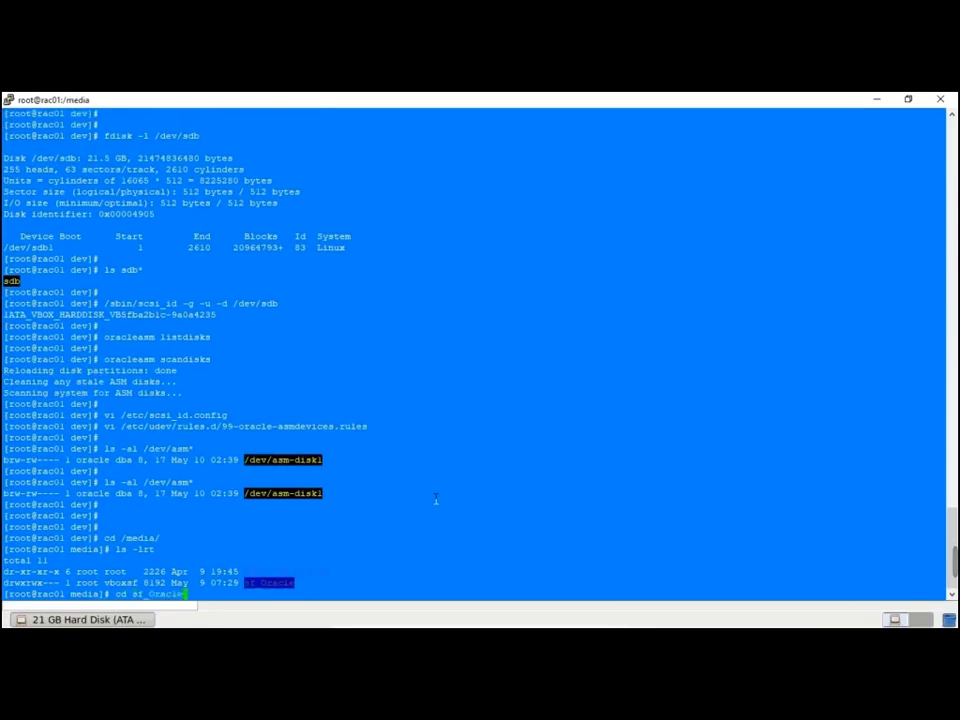
key("Return")
type("ls -lr")
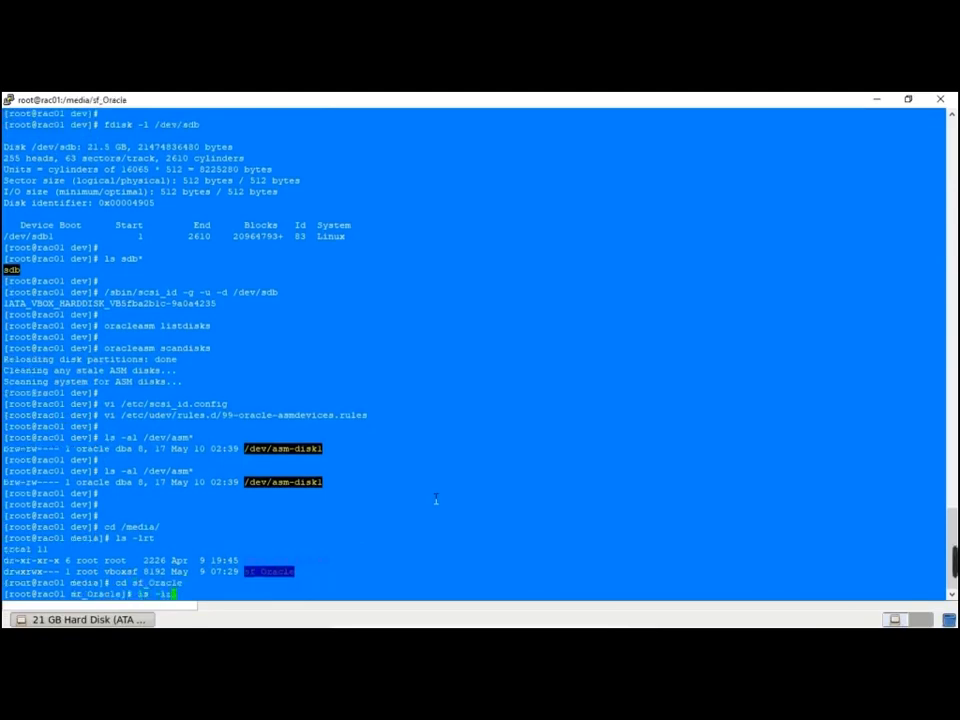
type("t")
key("Return")
Enter the grid folder and switch to the oracle user with su - oracle
type("cd")
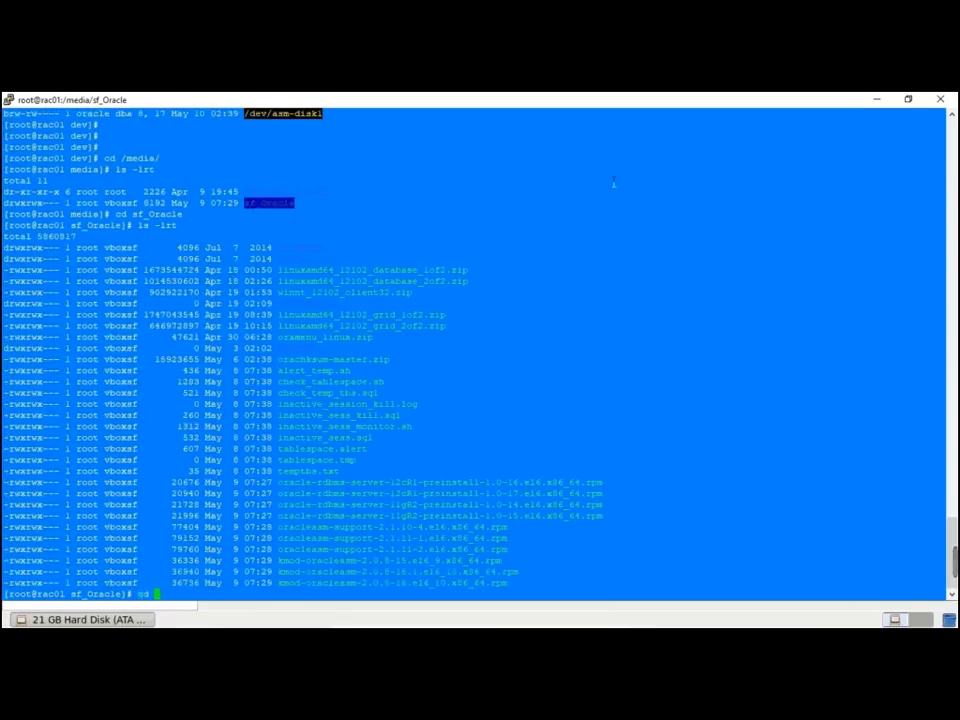
double_click(288, 258)
right_click(590, 253)
key("Return")
key("Return")
key("Return")
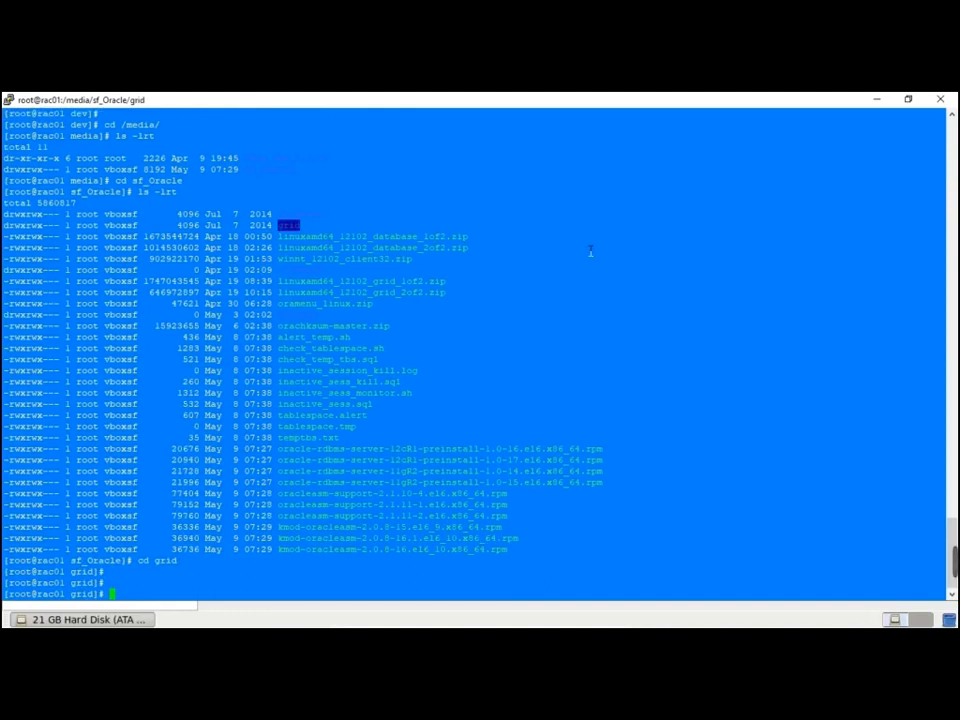
type("su - oracle")
key("Return")
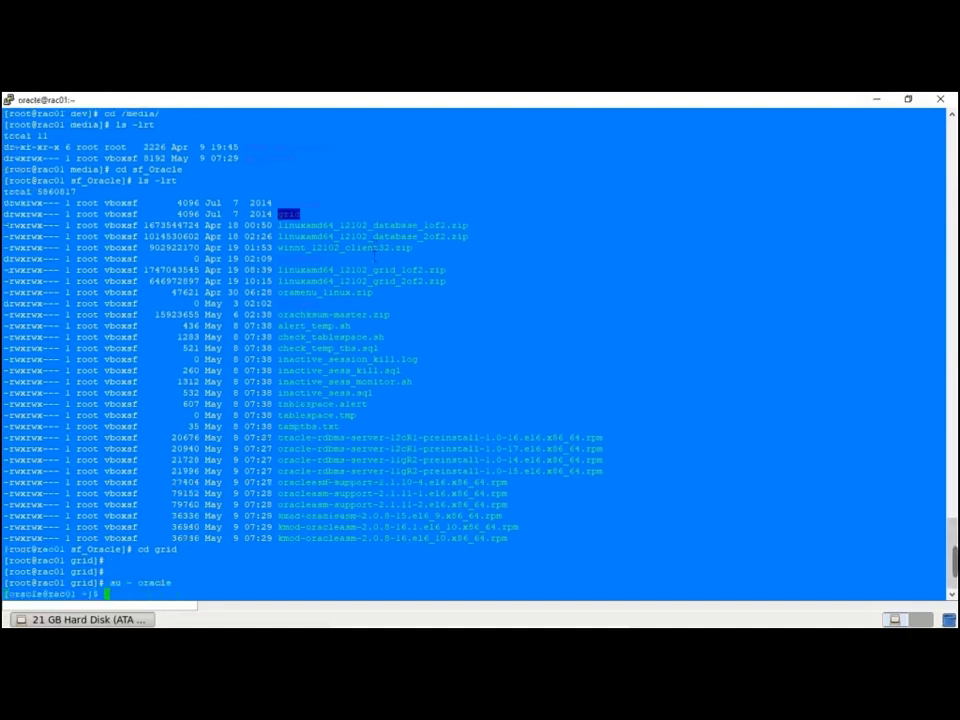
As oracle, cd into /media/sf_Oracle/grid and list it, showing runInstaller and runcluvfy.sh
key("Return")
key("Return")
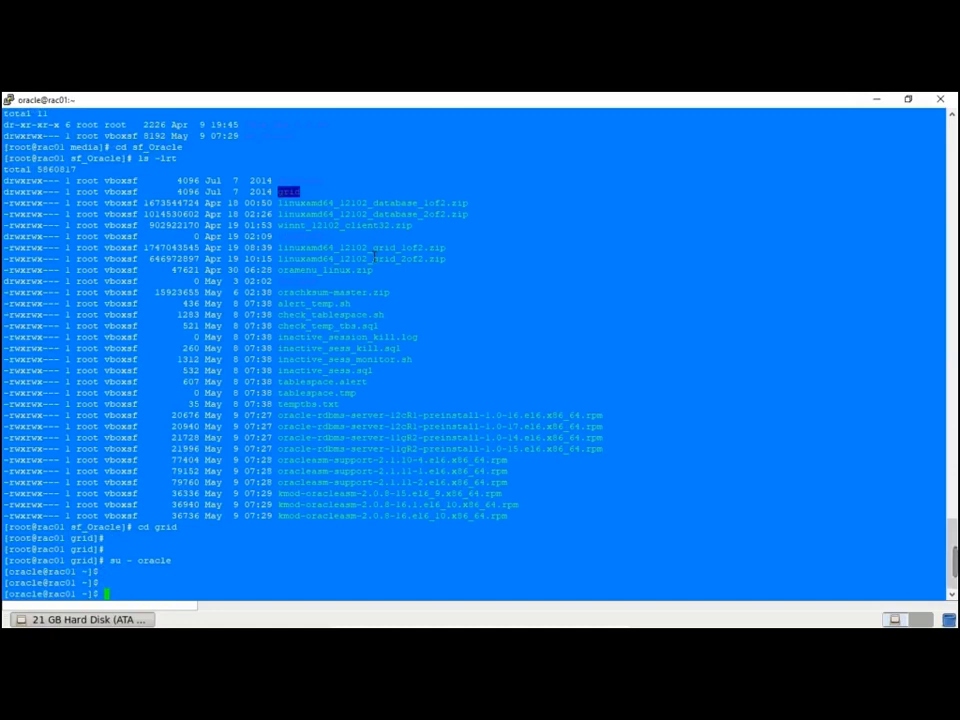
type("cd /media/sf_")
key("Tab")
key("Return")
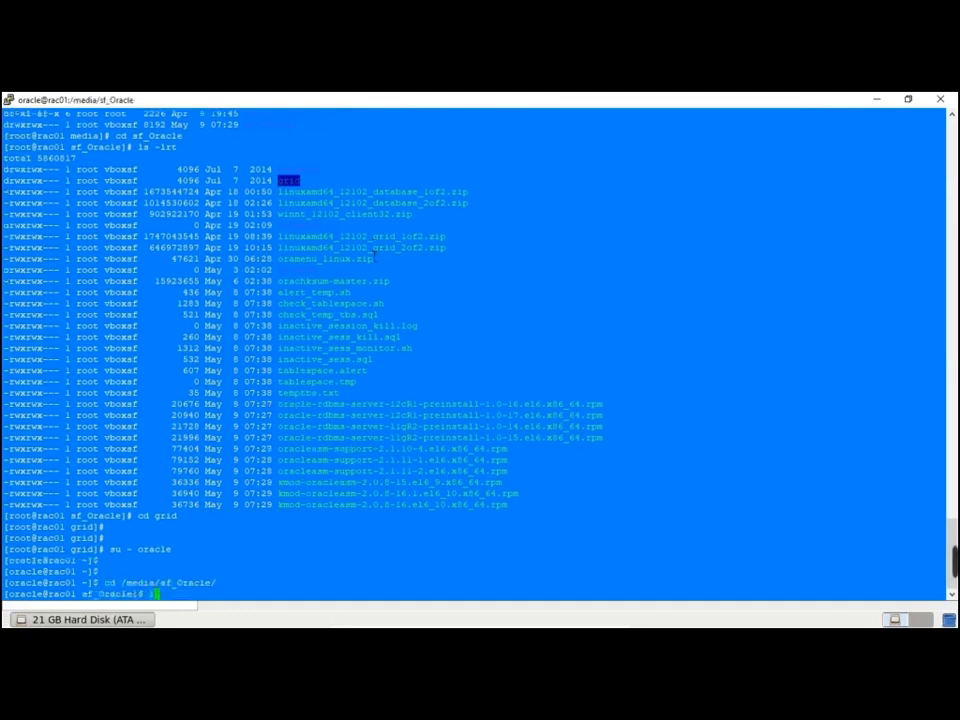
type("cd grid")
key("Return")
type("ls -lrt")
key("Return")
key("Return")
key("Return")
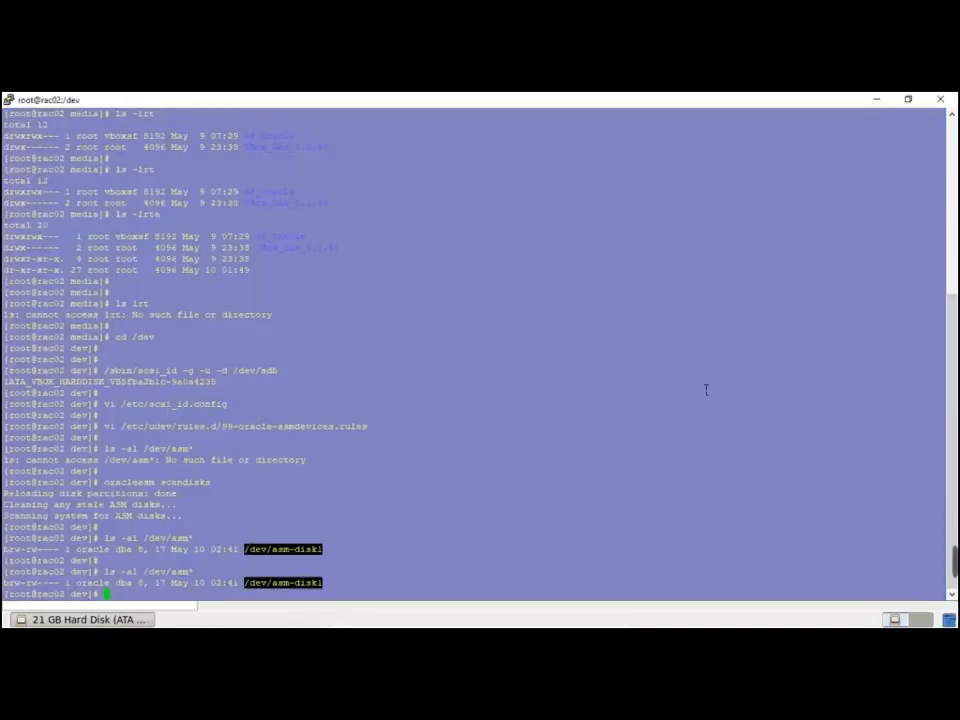
key("alt+Tab")
key("alt+Tab")
key("alt+Tab")
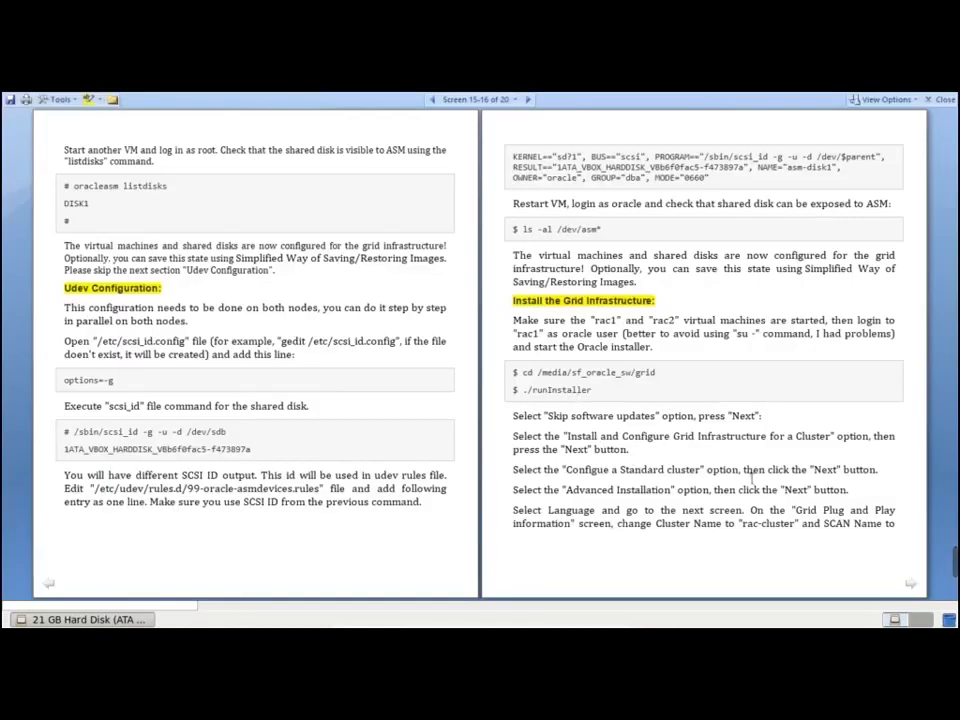
Read the guide's Install the Grid Infrastructure section, then return to rac01's oracle shell
key("alt+Tab")
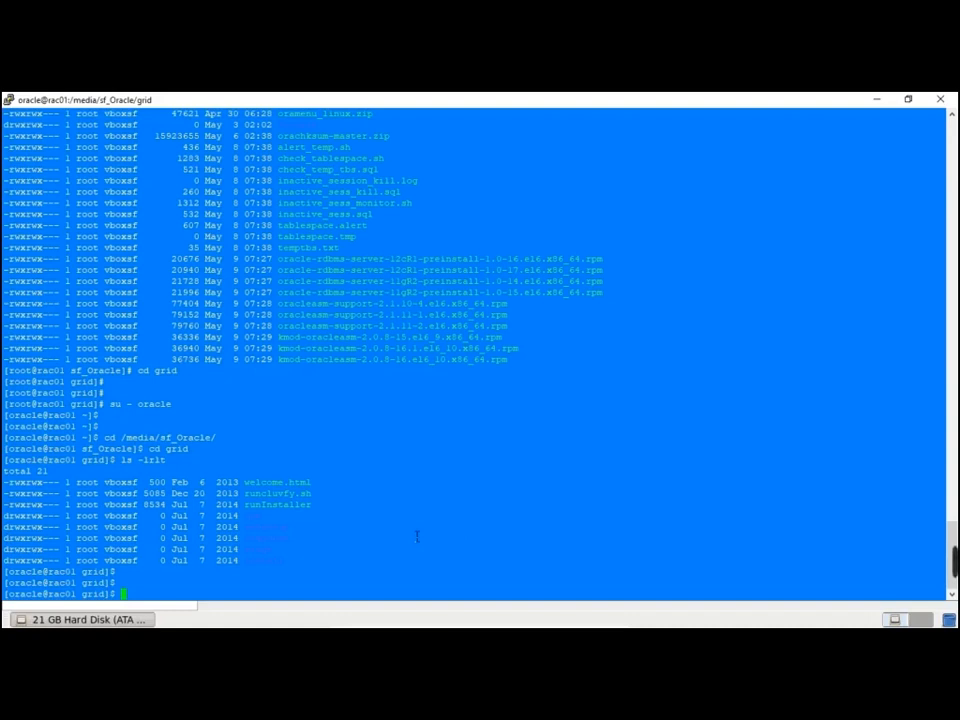
Look up the client address with who am i and export DISPLAY=192.168.56.1:0.0
type("export")
key("BackSpace")
key("BackSpace")
key("BackSpace")
key("BackSpace")
key("BackSpace")
key("BackSpace")
type("vnc")
type(" am i")
key("Return")
key("Return")
key("Return")
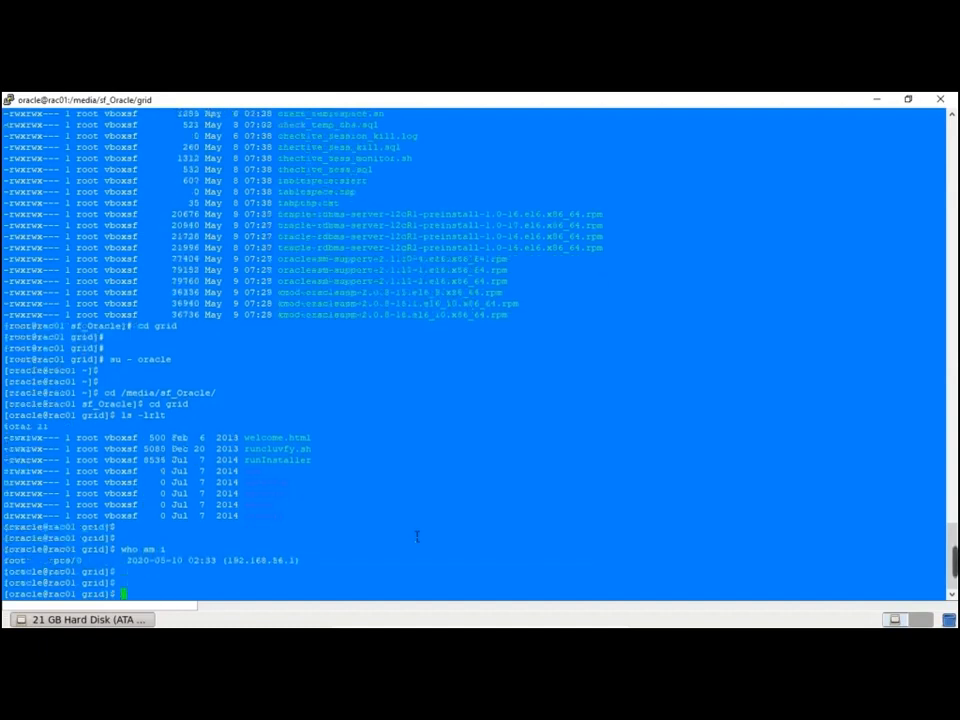
type("export DISPLAY=")
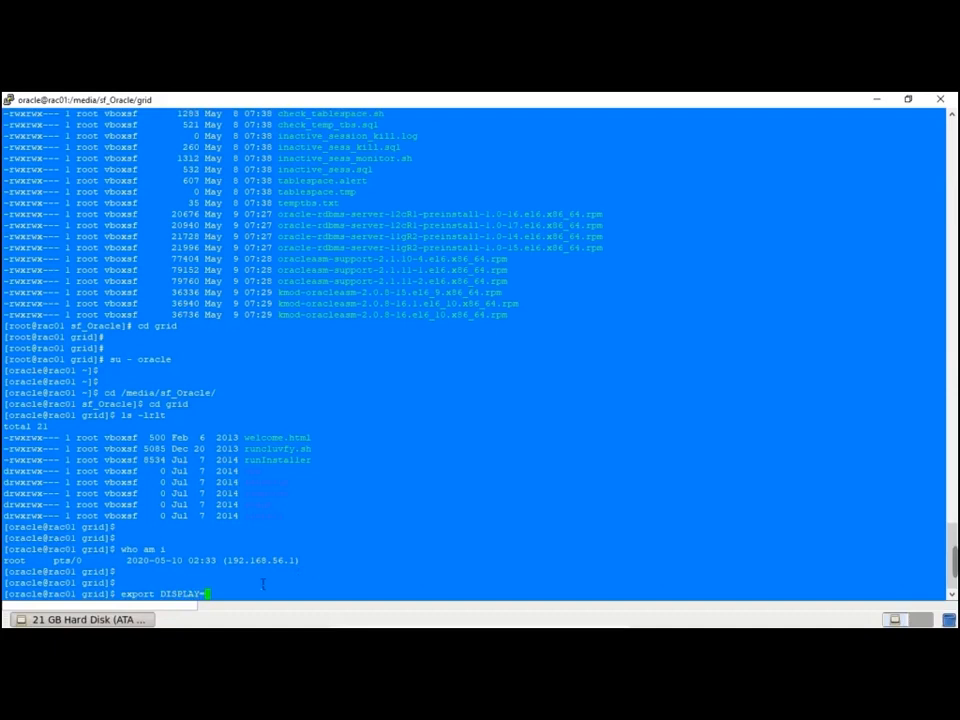
double_click(260, 560)
middle_click(411, 502)
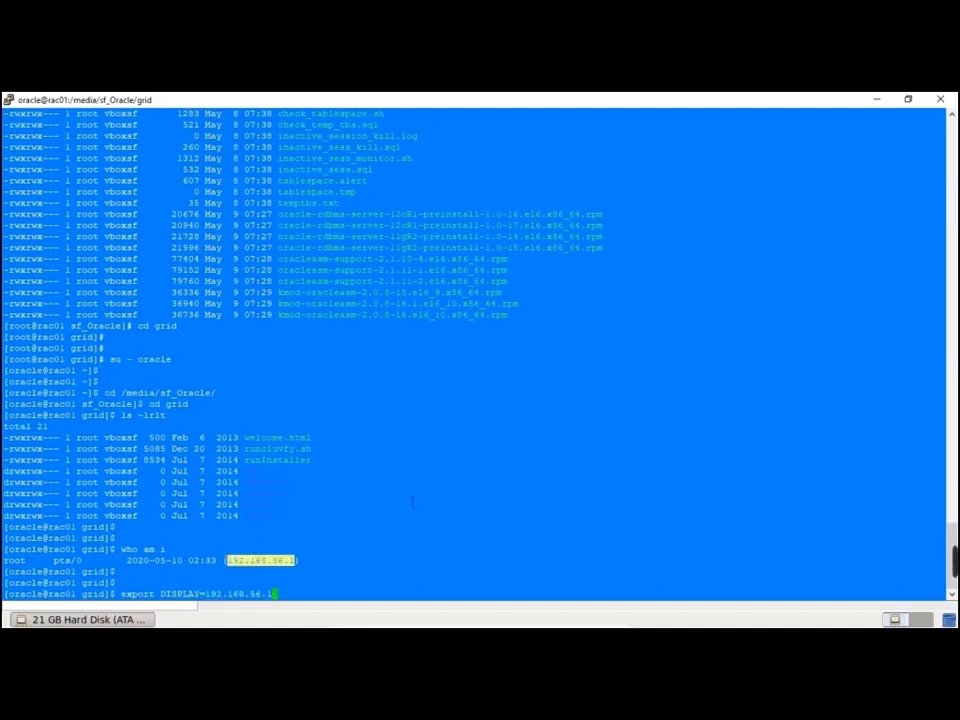
type(":0.0")
key("Return")
Run xclock to test graphical output, then stop it with Ctrl+C
key("Return")
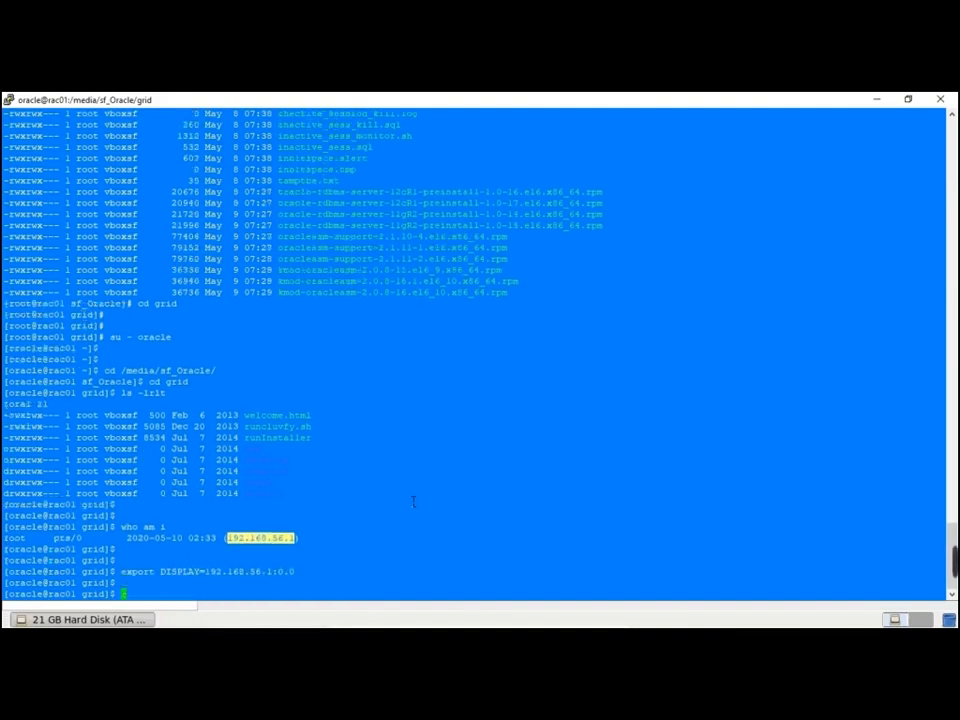
type("x")
key("BackSpace")
type("xclock")
key("BackSpace")
key("BackSpace")
key("BackSpace")
key("BackSpace")
type("clock")
key("Return")
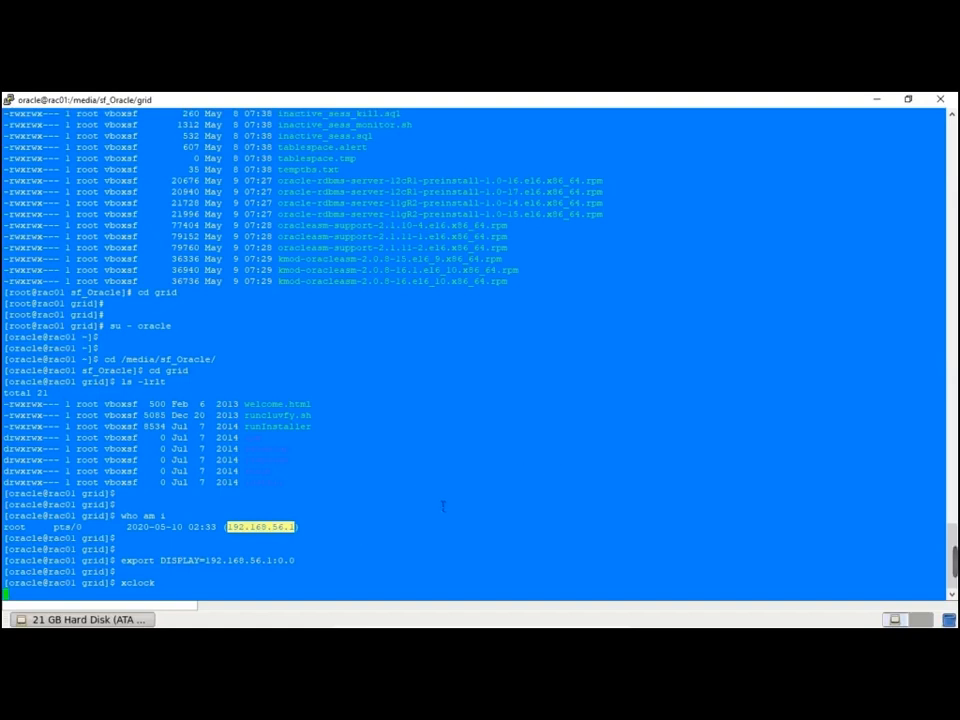
key("ctrl+c")
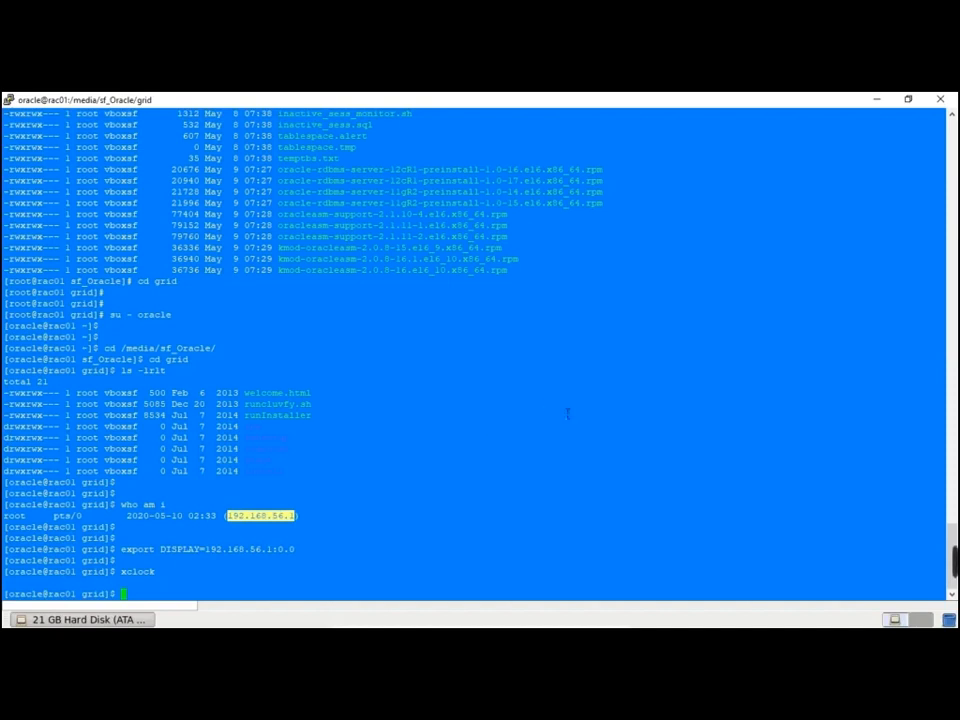
Close Disk Utility on rac01 and log out the root desktop session
key("alt+Tab")
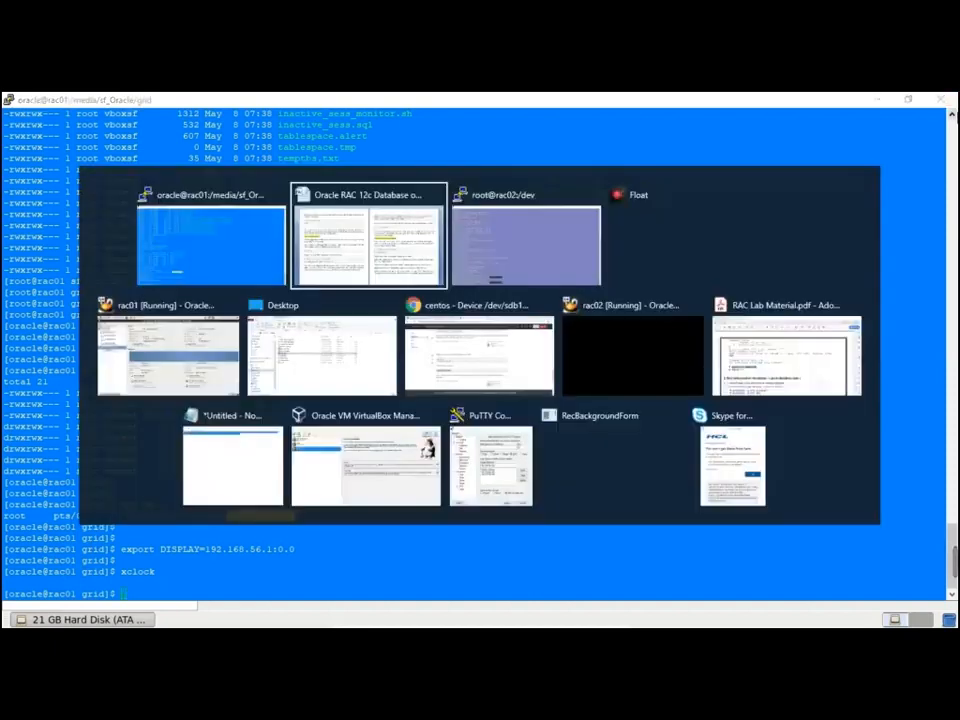
key("alt+Tab")
key("alt+Tab")
key("alt+Tab")
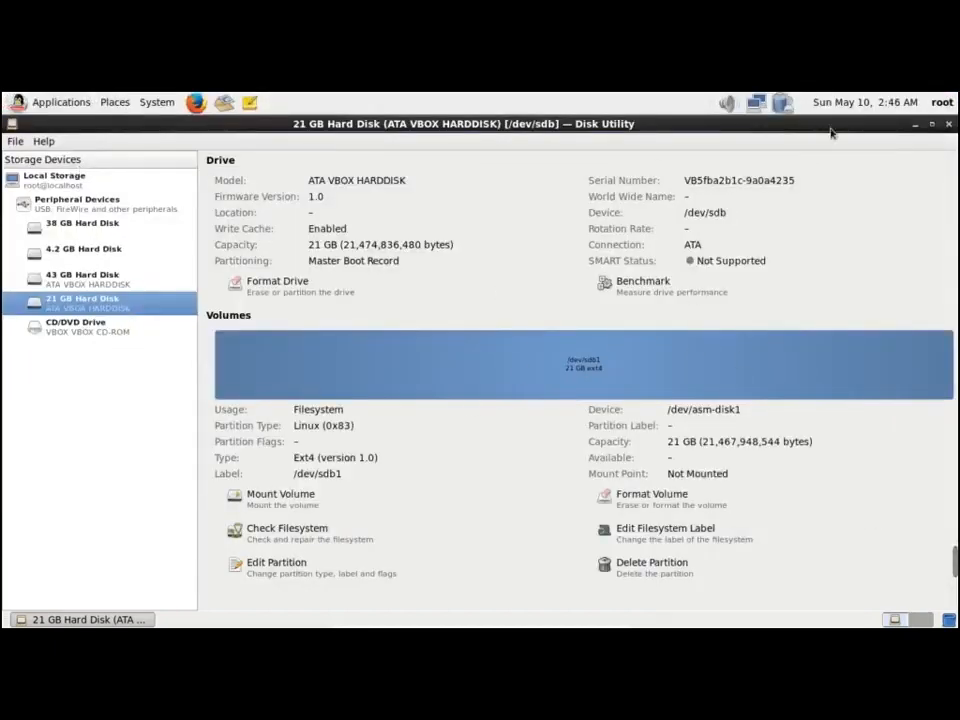
left_click(949, 126)
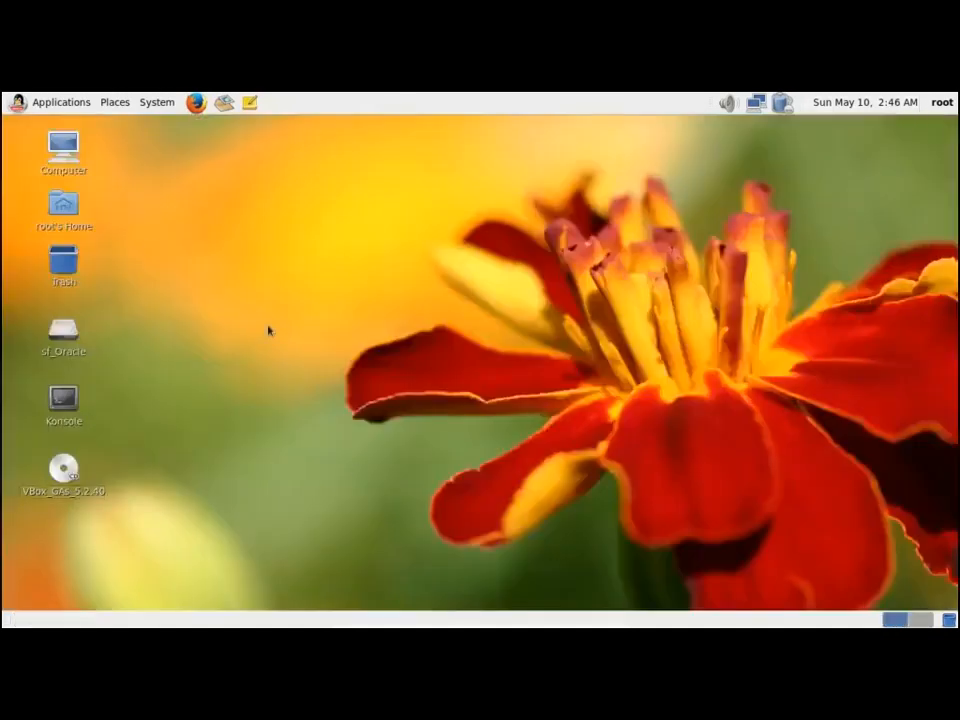
left_click(170, 104)
left_click(206, 219)
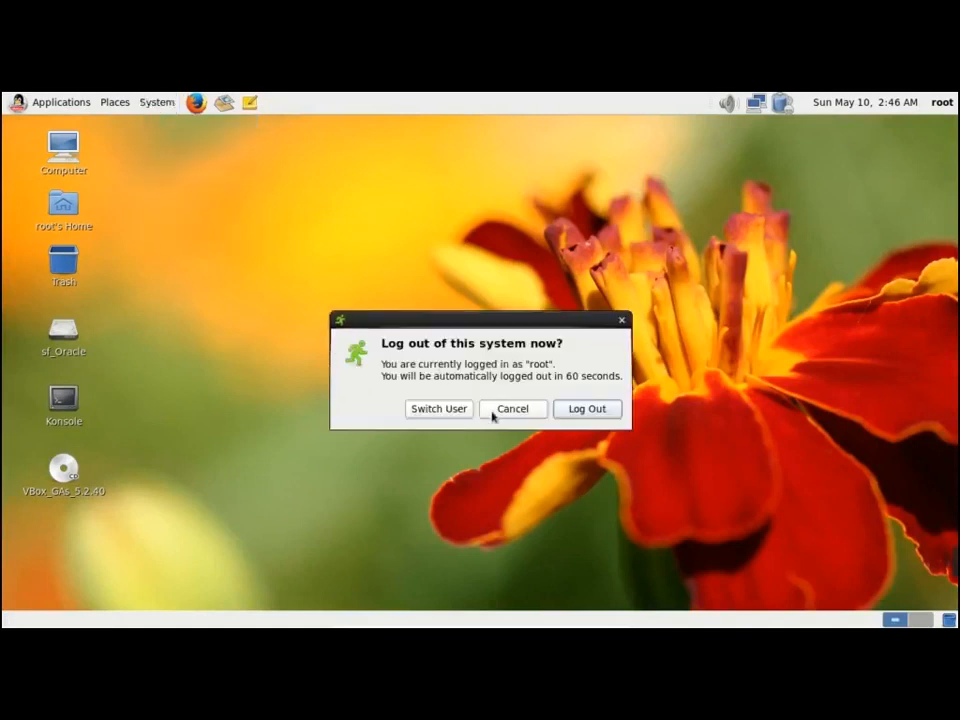
left_click(600, 412)
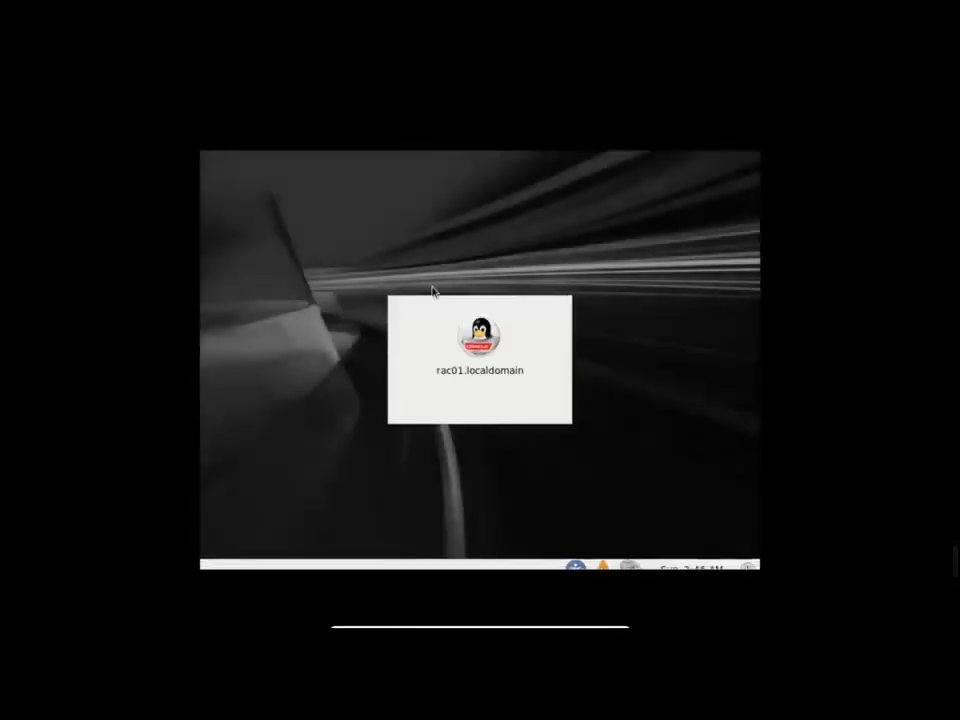
Sign in to the desktop as the oracle user with its password
left_click(465, 398)
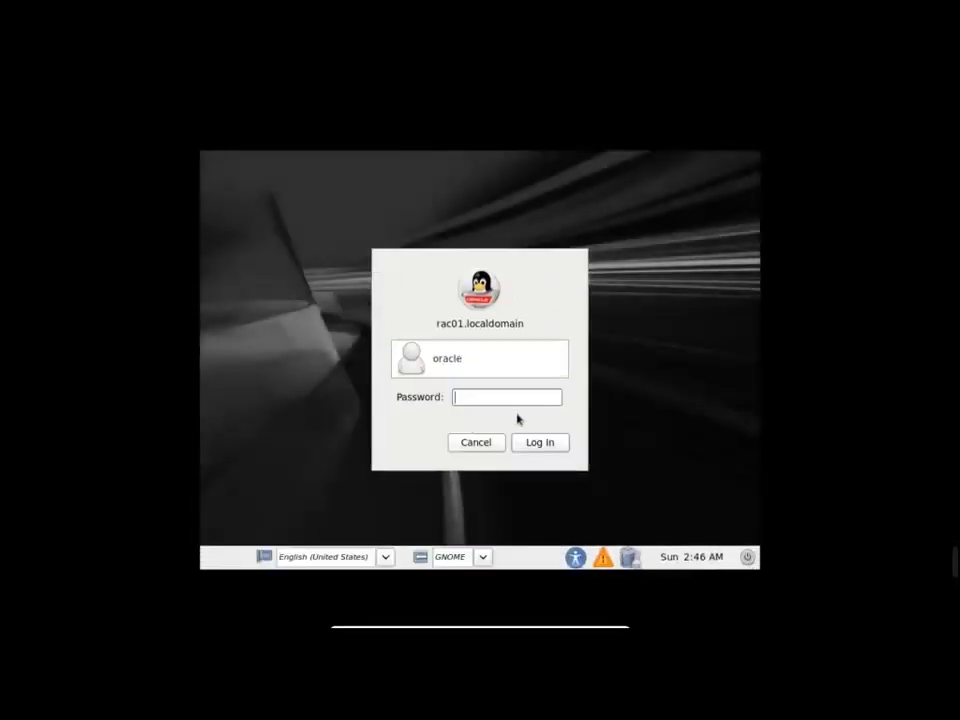
type("oracle")
key("Return")
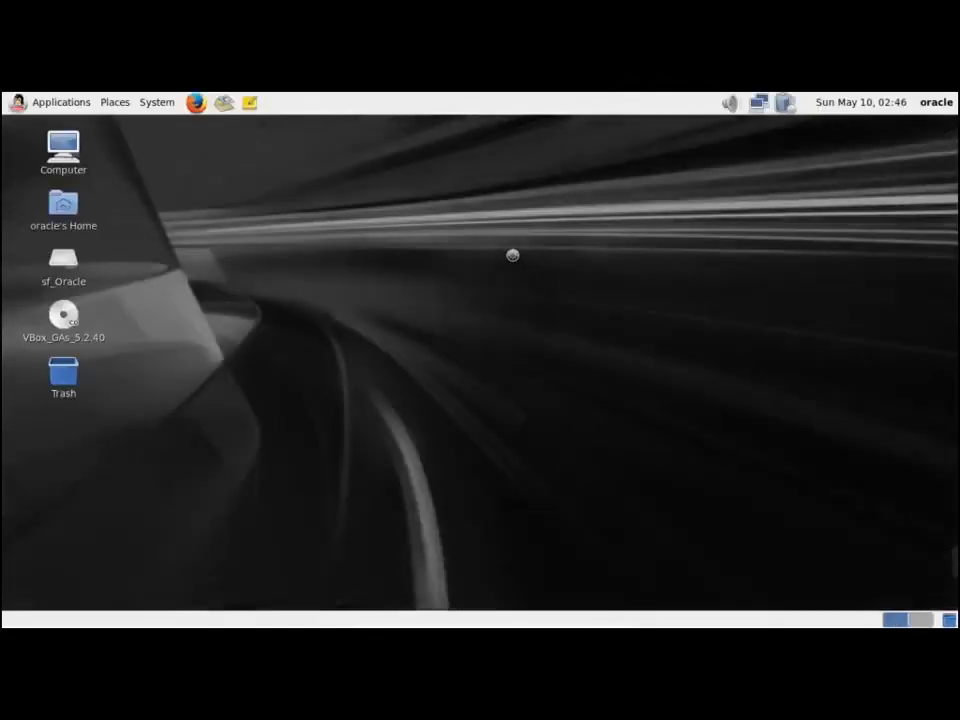
Set the orange flower picture as the oracle desktop wallpaper, then open a Terminal in the Desktop folder
right_click(512, 255)
left_click(575, 394)
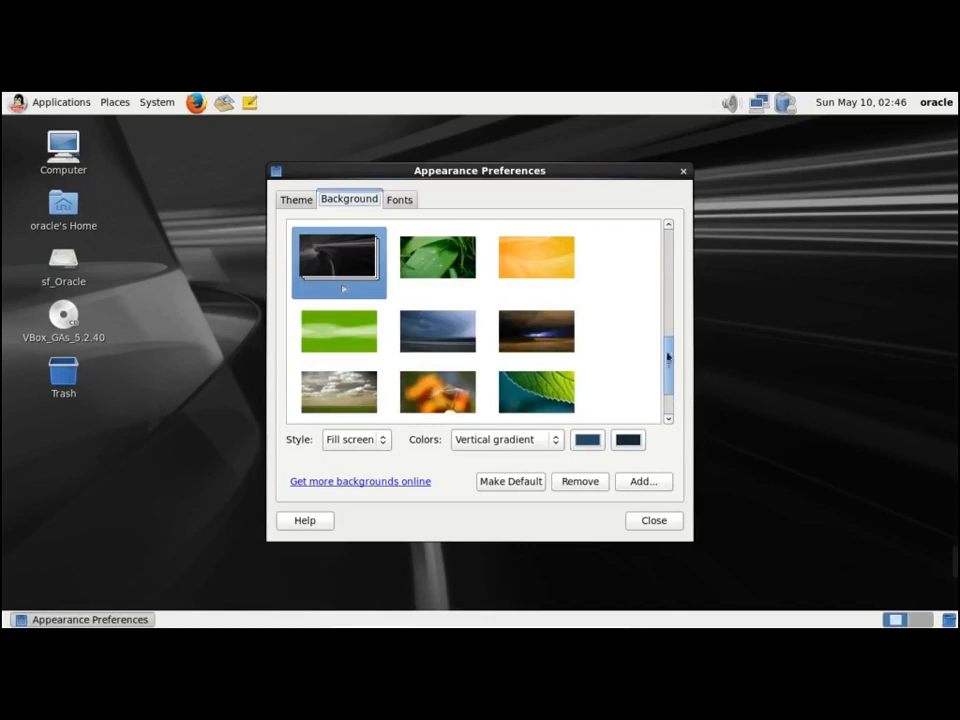
left_click(673, 290)
left_click(556, 261)
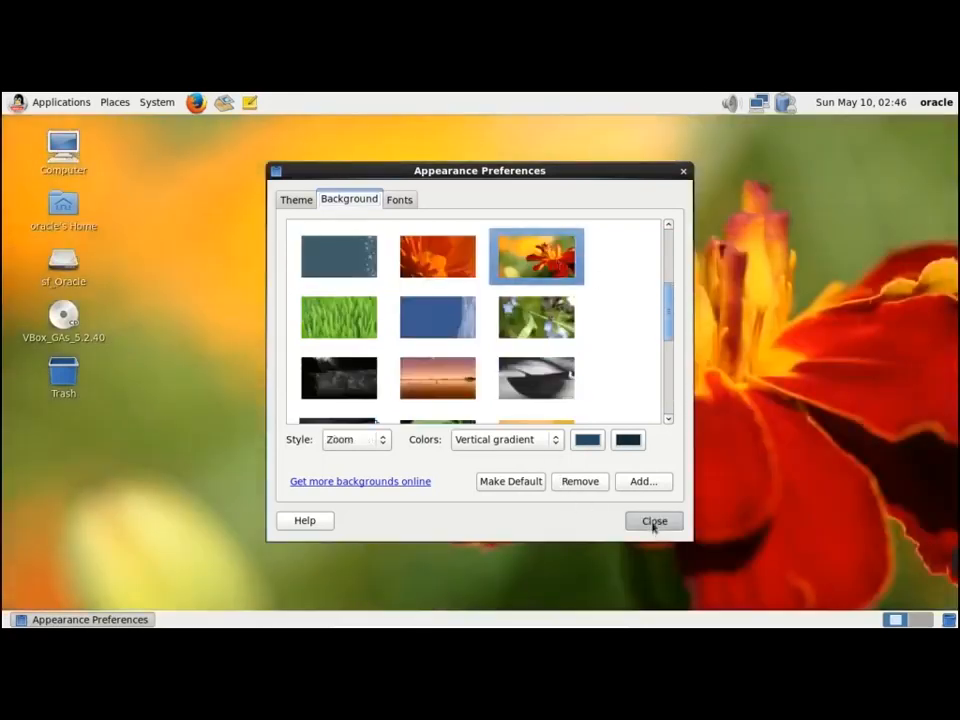
left_click(654, 521)
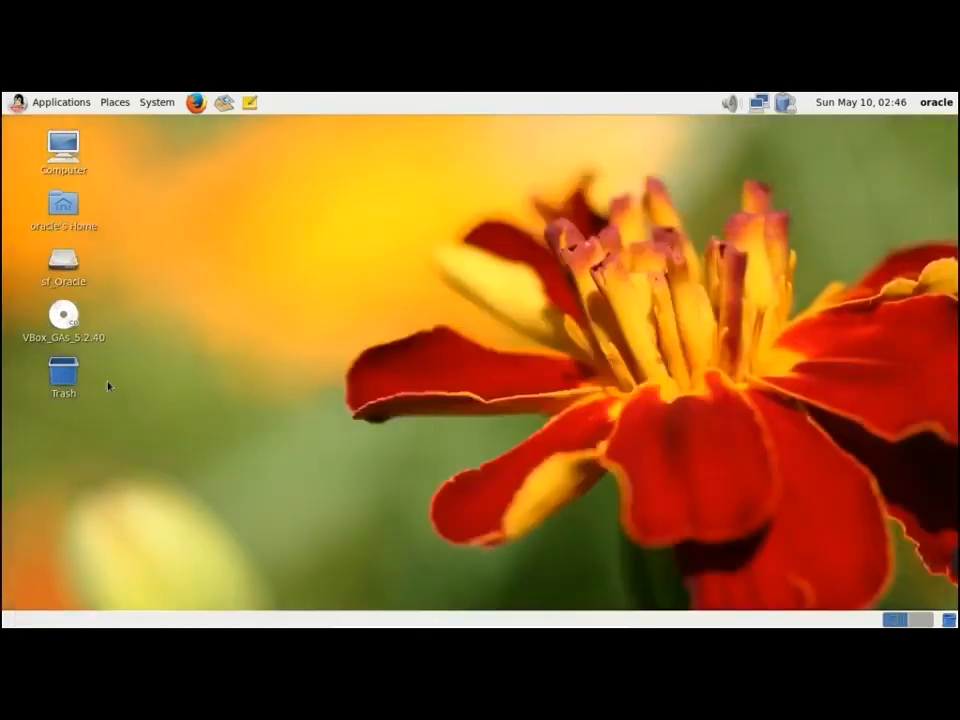
right_click(198, 258)
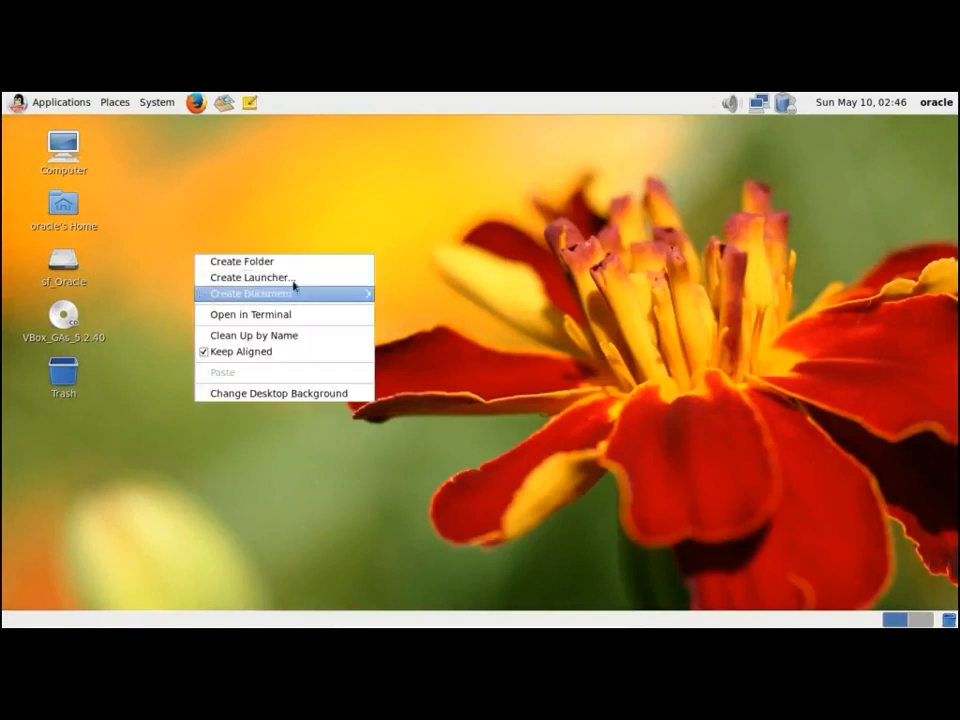
left_click(280, 316)
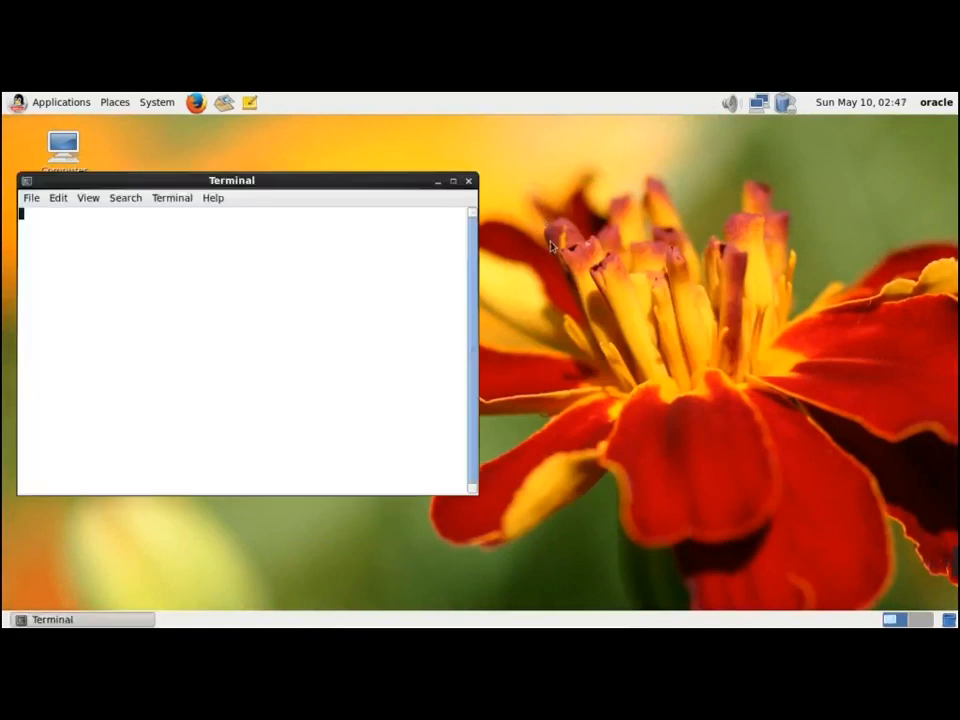
Maximize the terminal, change into /media/sf_Oracle/grid, and confirm the current user with who am i
left_click(452, 180)
type("c")
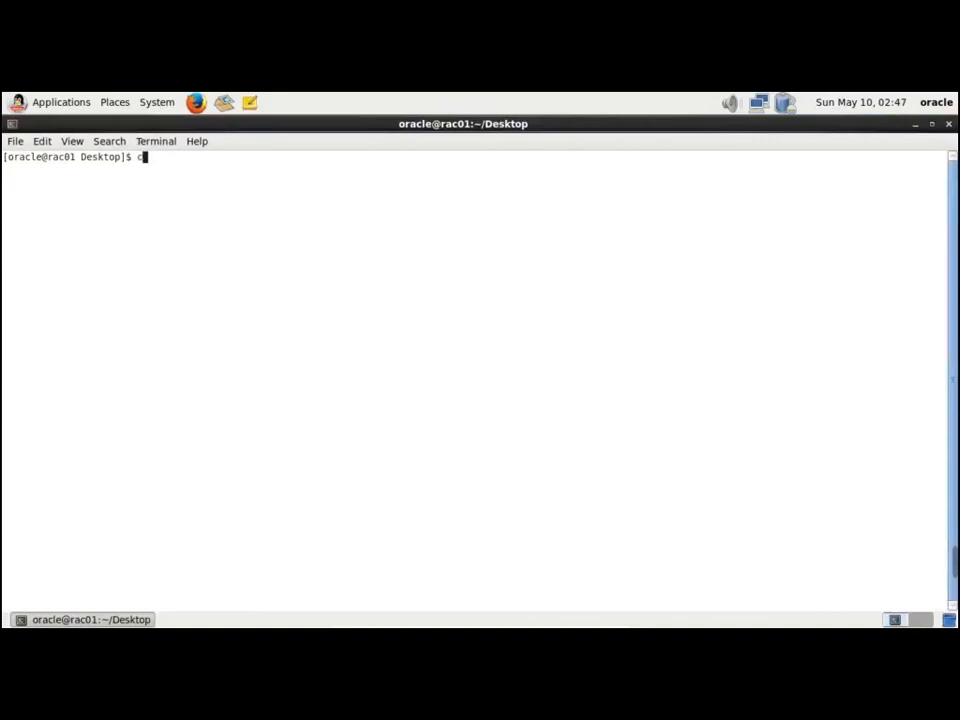
type("d /media/sf_Oracle/")
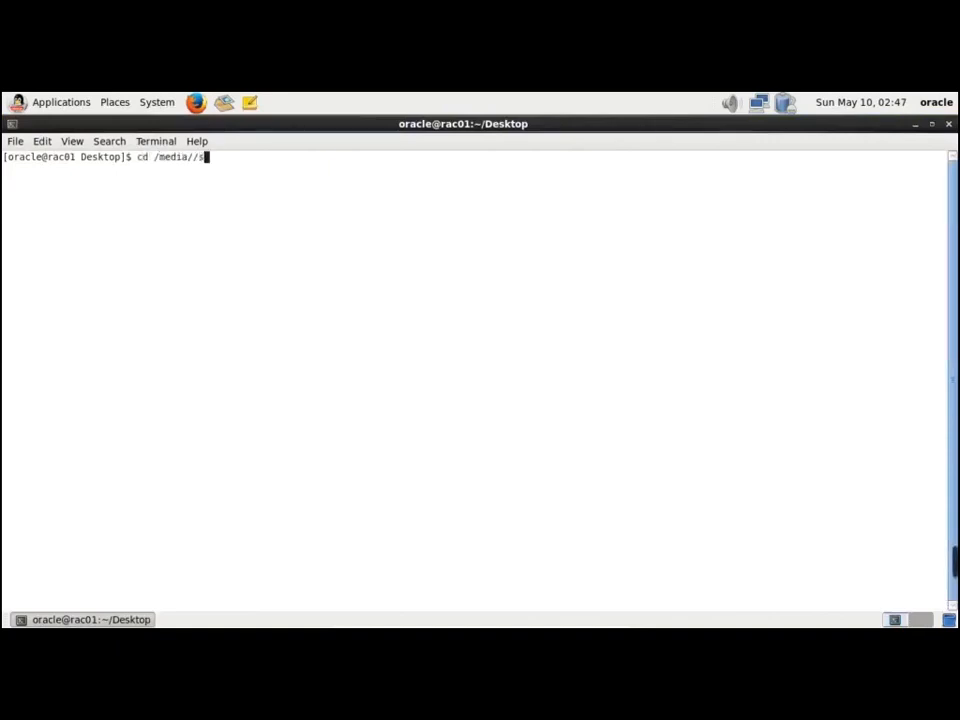
type("g")
key("Tab")
key("Return")
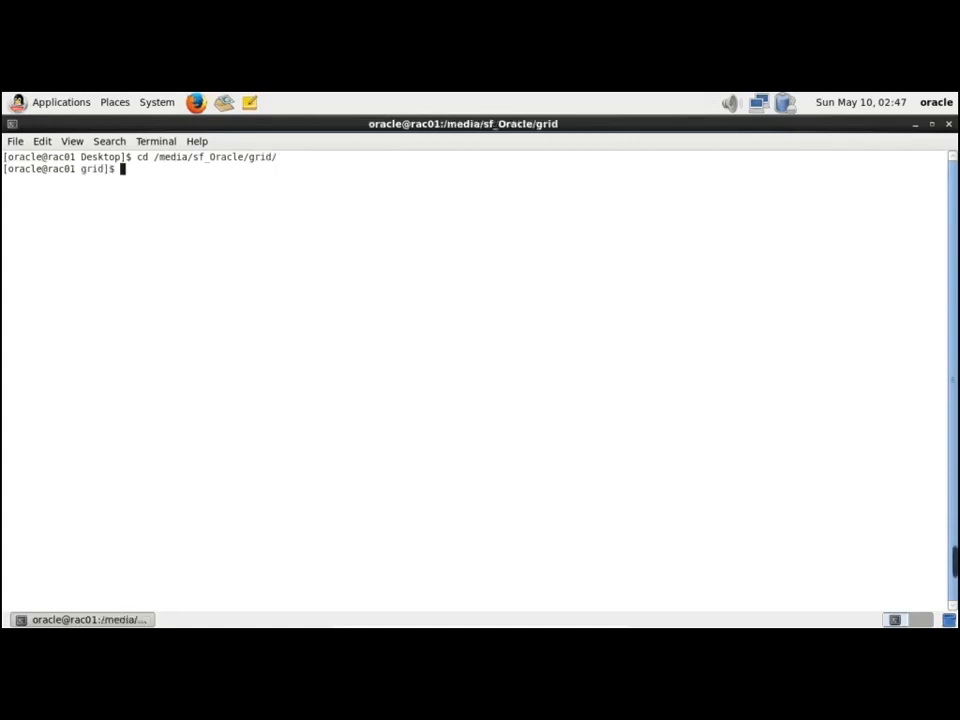
key("Return")
key("Return")
type("who am i")
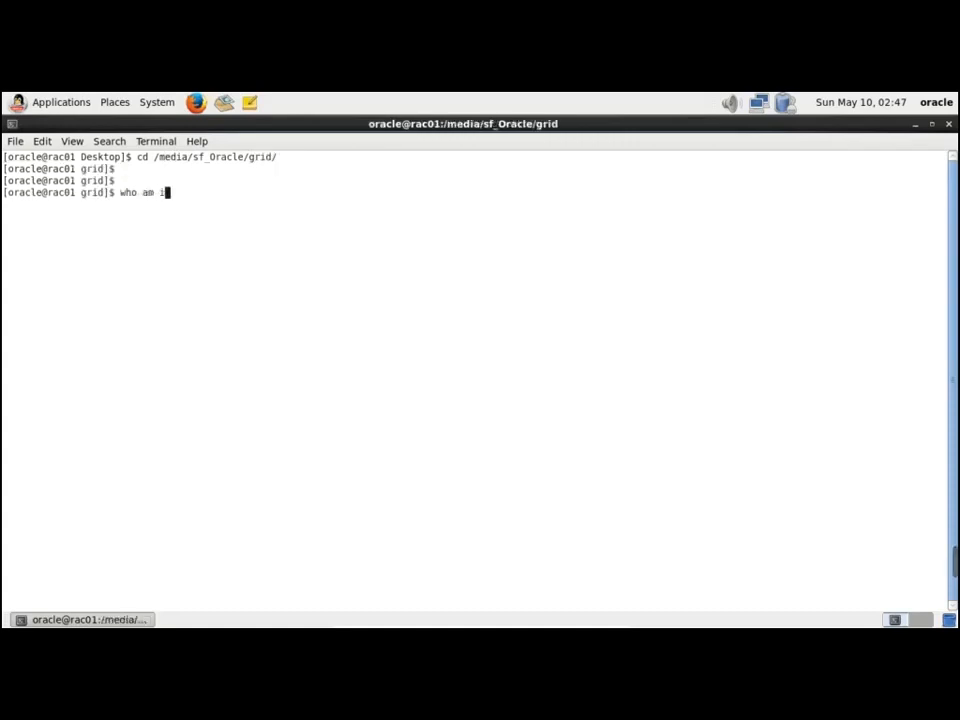
key("Return")
key("Return")
key("Return")
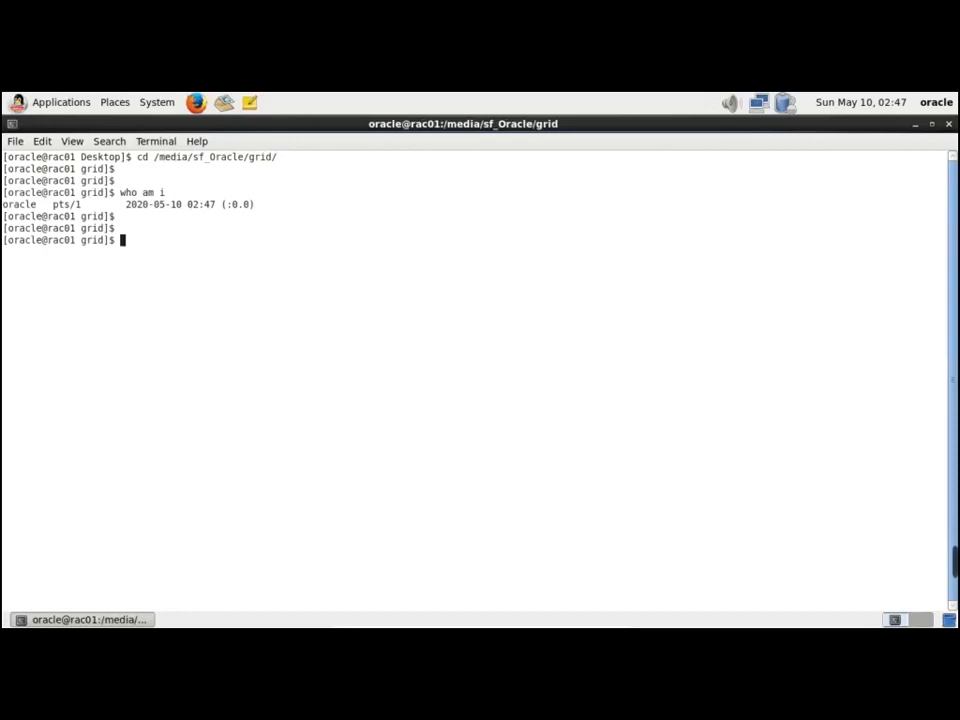
List the grid folder contents with ls -lrt, correcting the mistyped first attempt
type("ls - lrt")
key("Return")
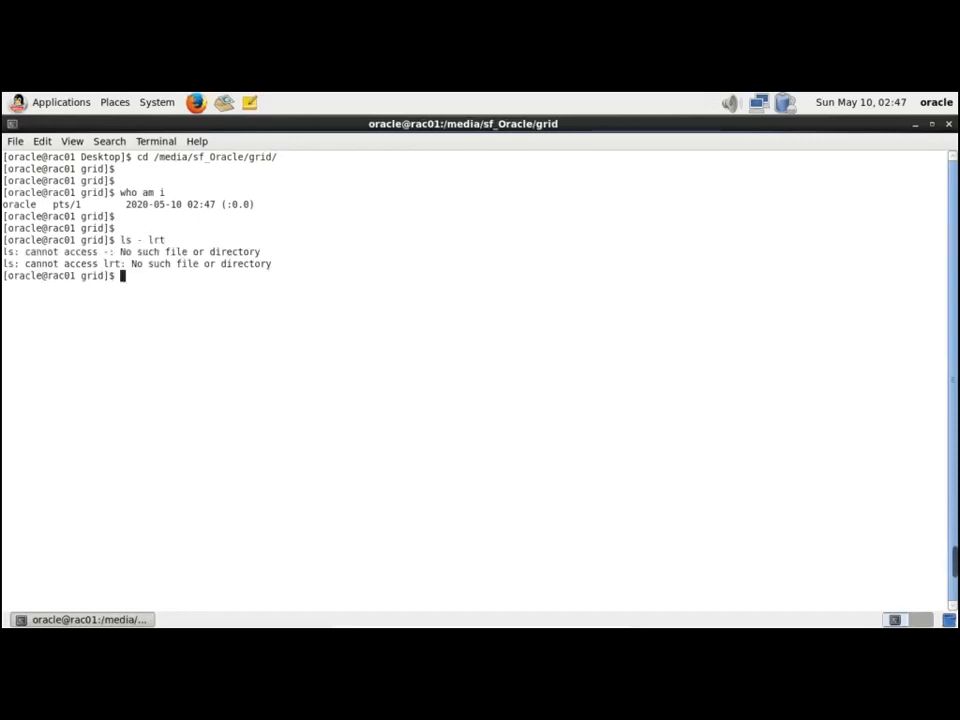
key("Return")
type("ls -lrt")
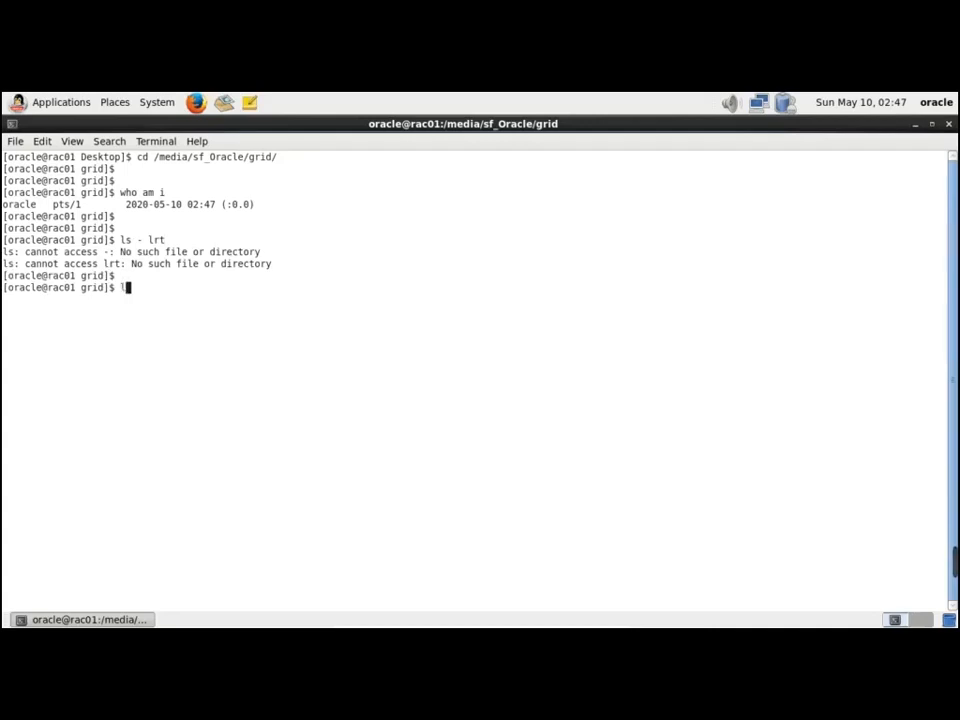
key("Return")
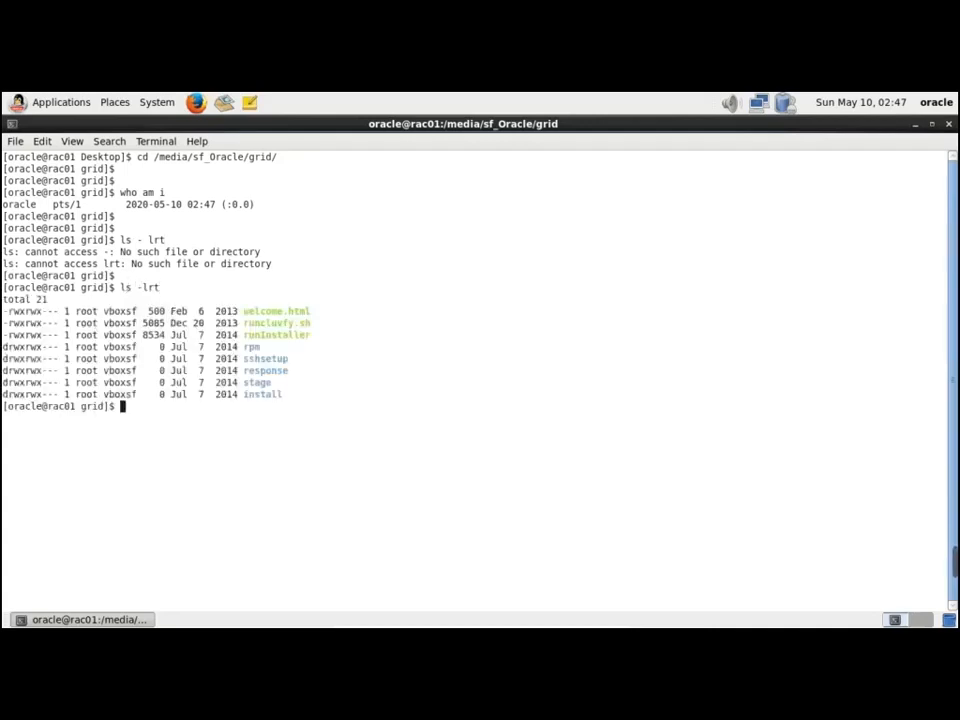
key("Return")
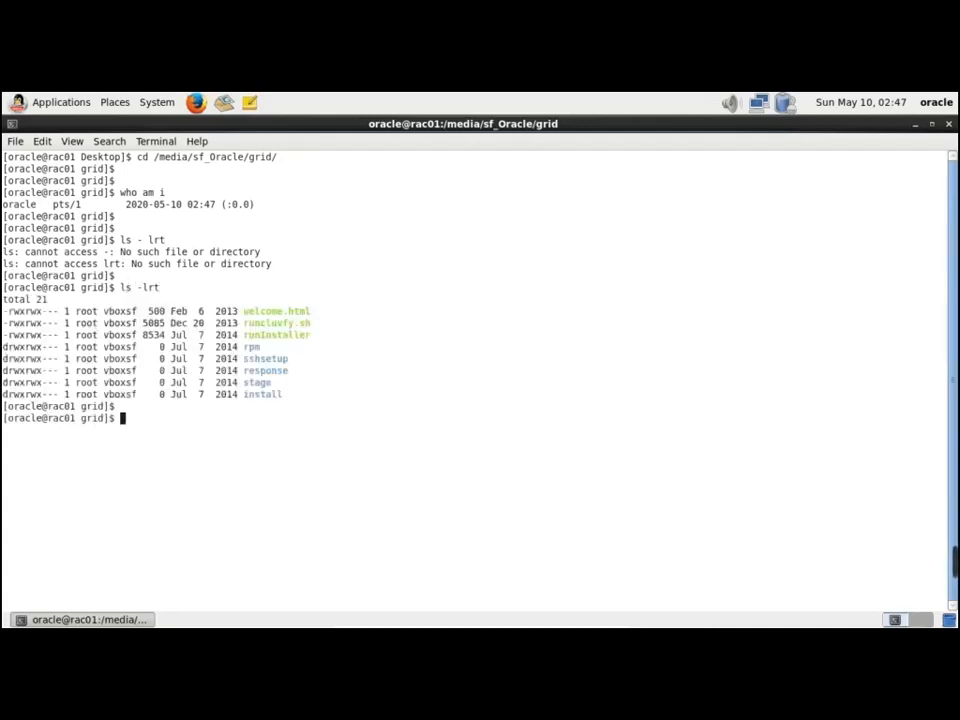
Run ./runInstaller using the copied file name; it reports the source location is incomplete
type("./")
double_click(296, 340)
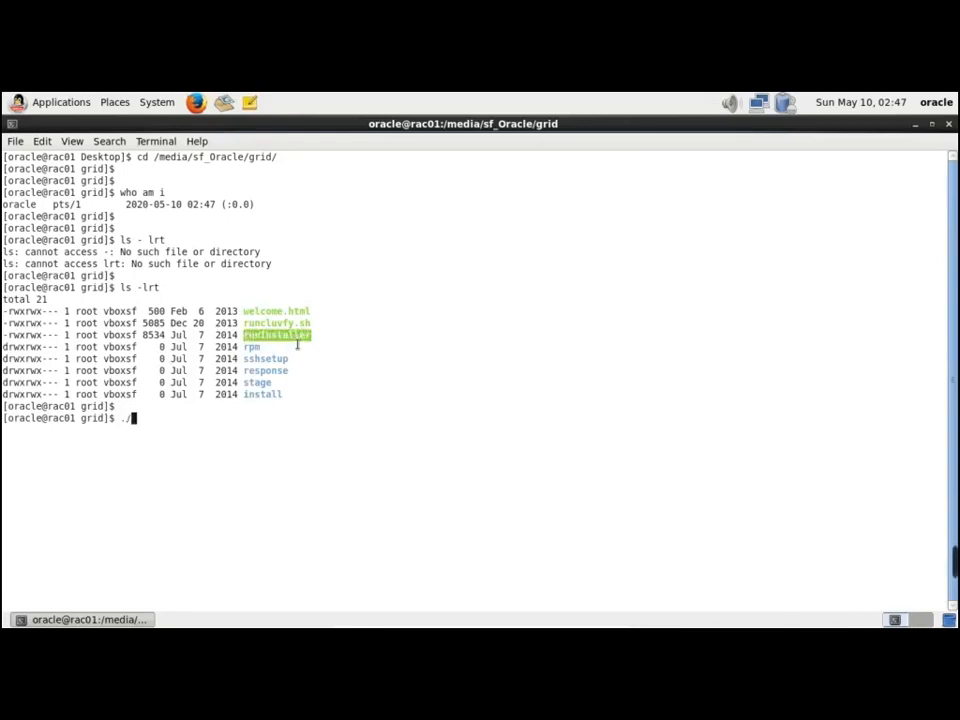
right_click(450, 355)
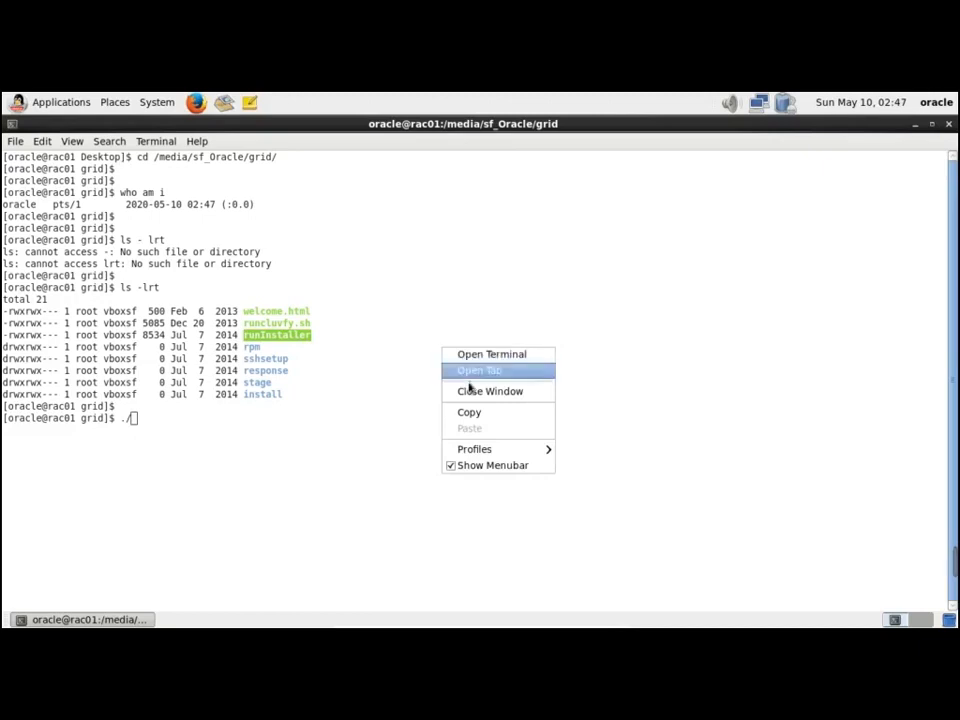
left_click(479, 420)
right_click(435, 412)
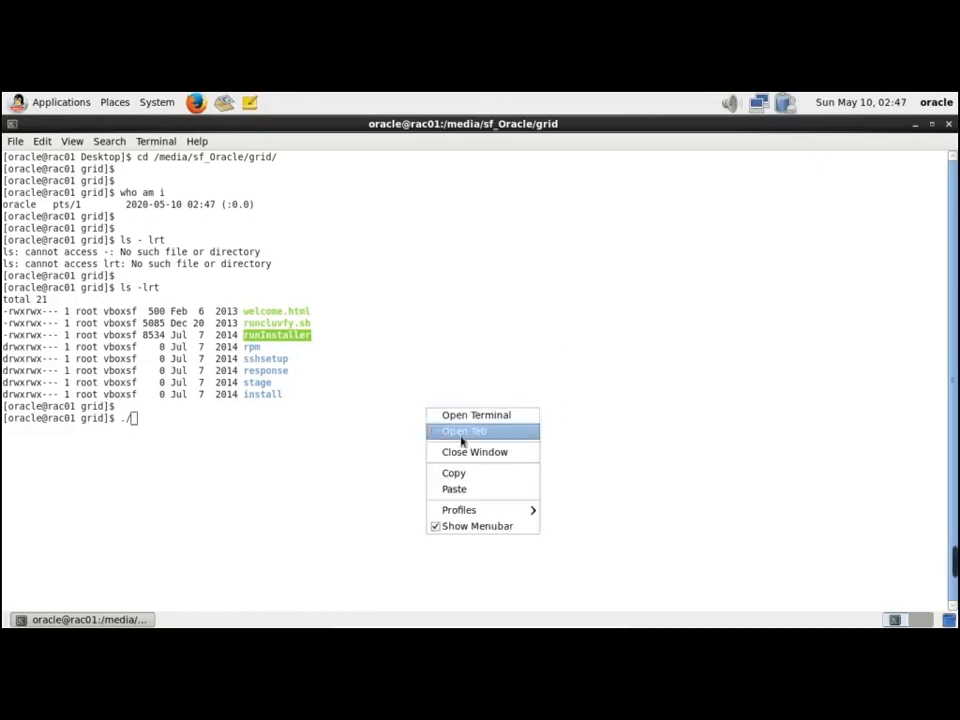
left_click(479, 483)
key("Return")
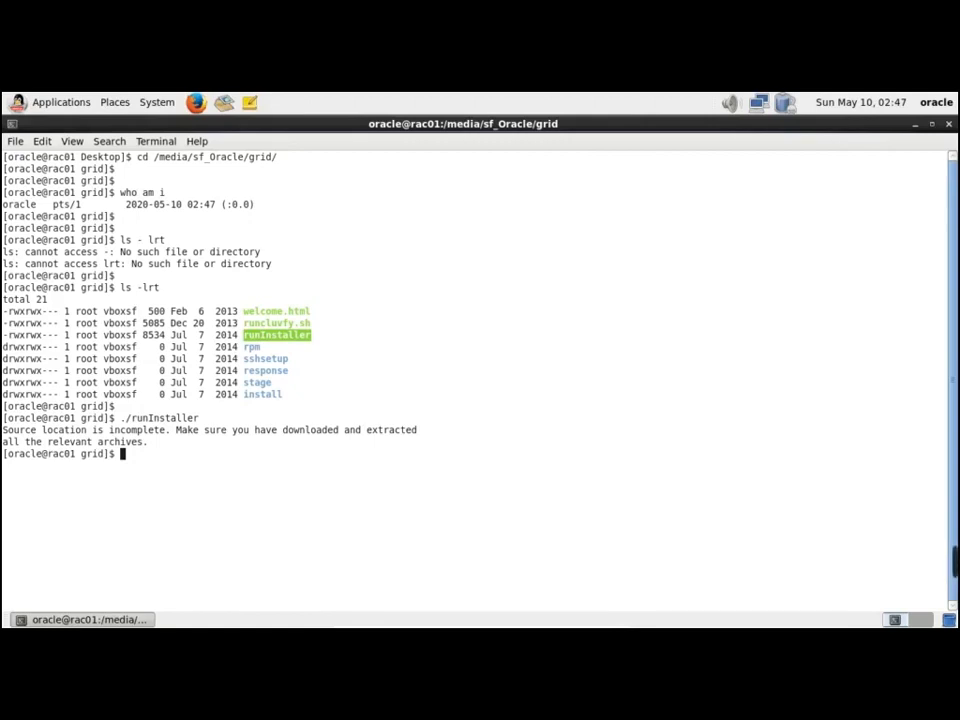
Become root on rac01 with su - and enter the root password
key("Return")
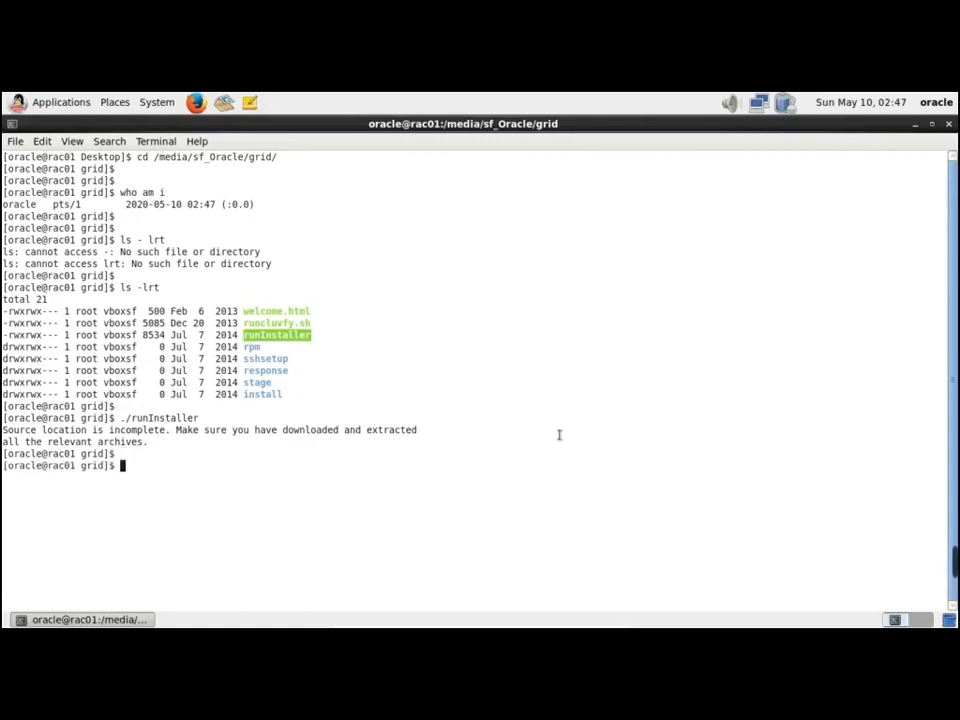
type("su - or")
key("BackSpace")
key("BackSpace")
key("Return")
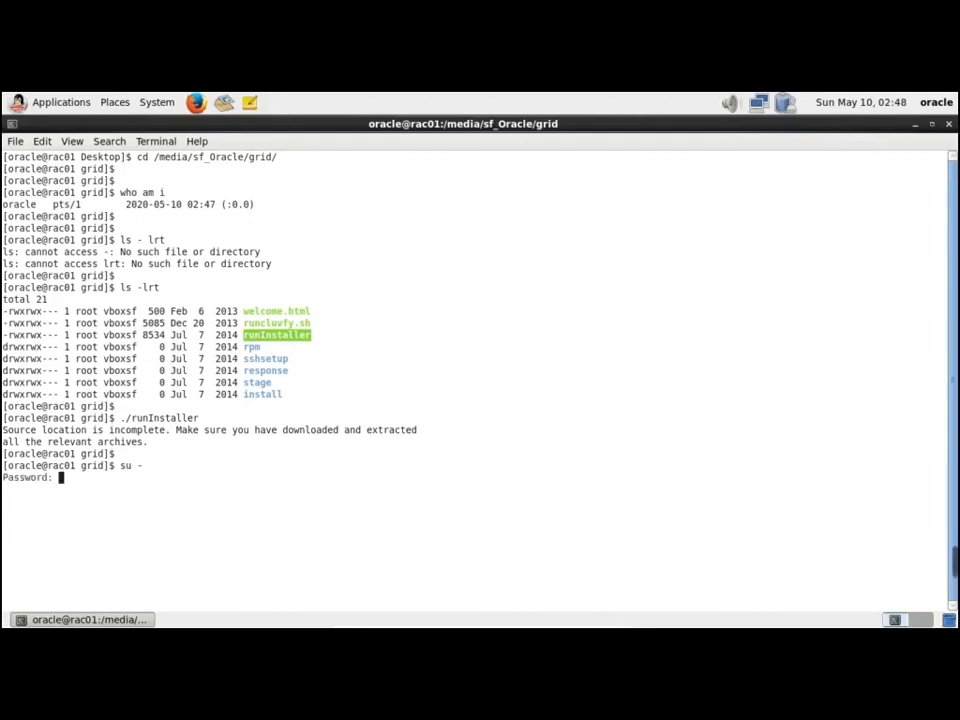
key("Return")
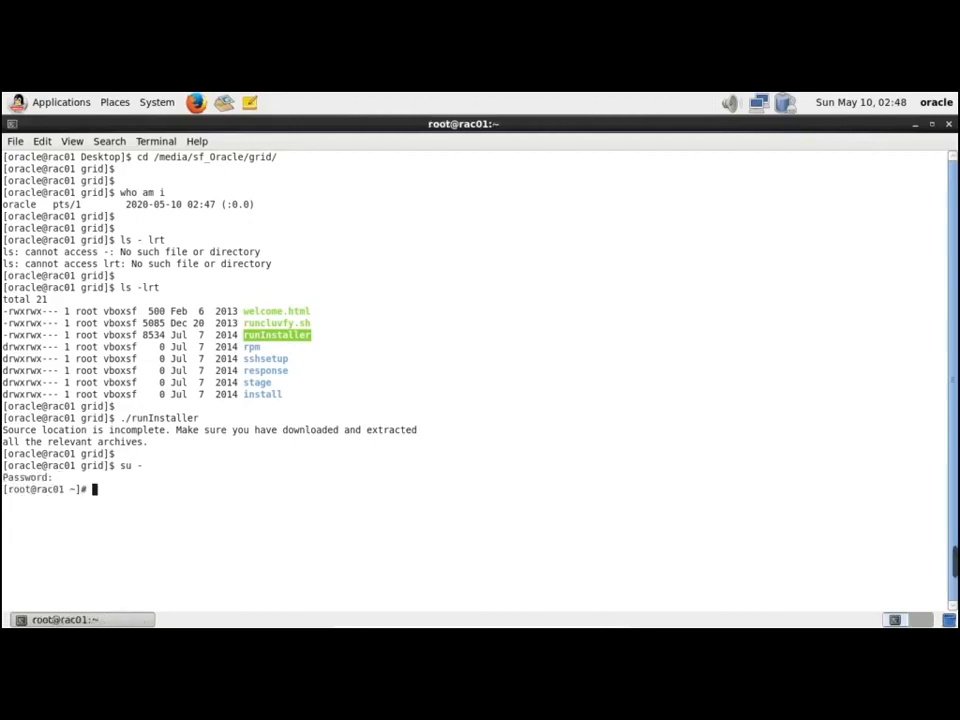
key("Return")
Go to /media and list its contents with ls -lrt
key("Return")
type("cd /media/")
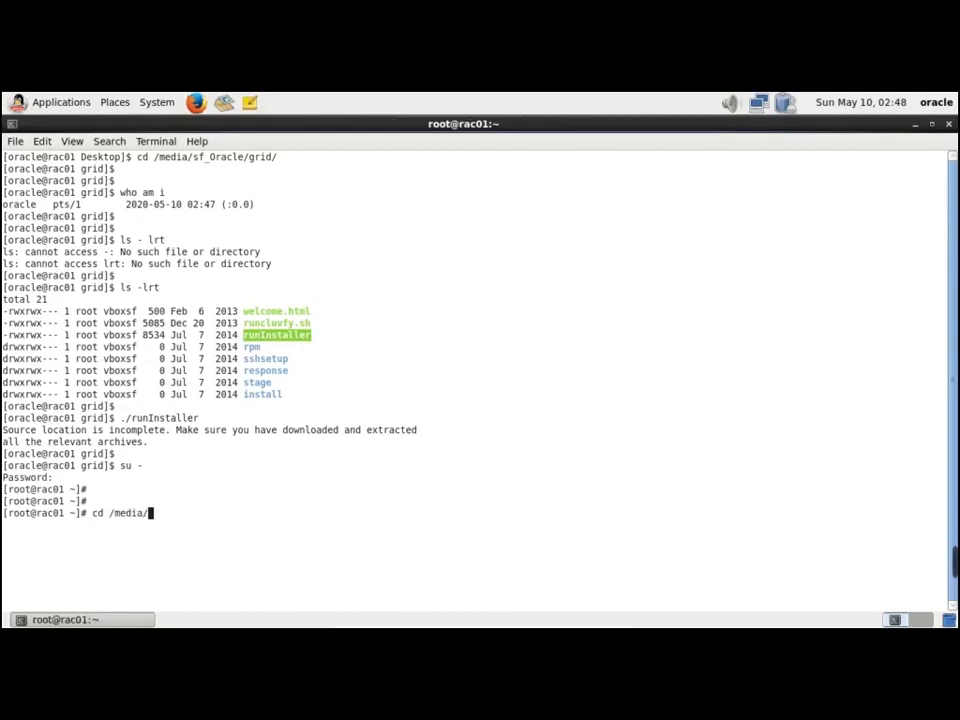
key("Return")
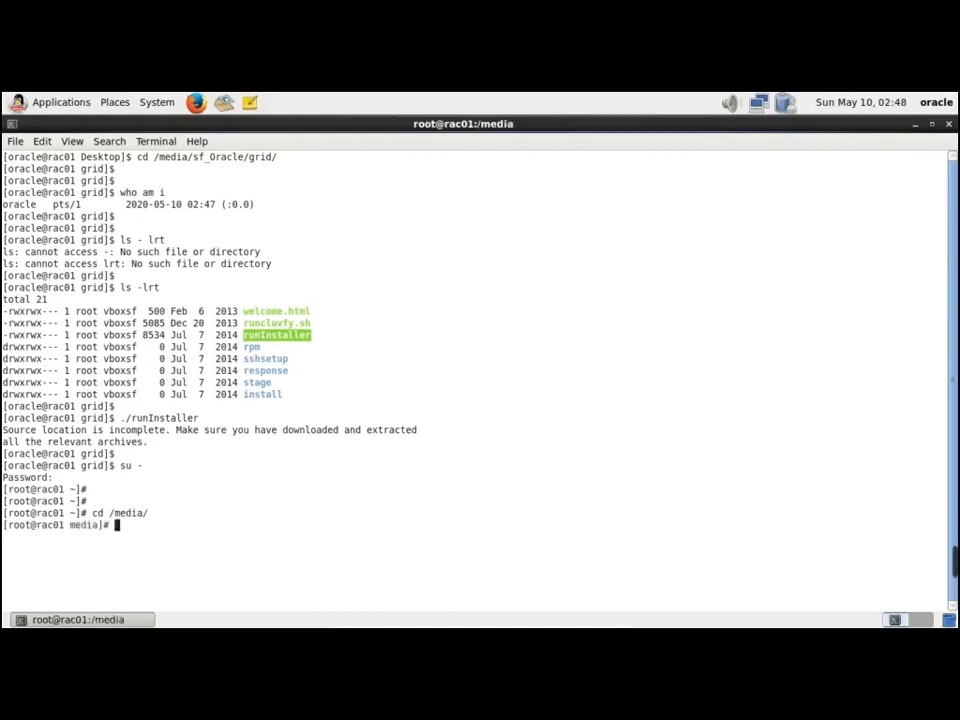
type("ls -lrt")
key("Return")
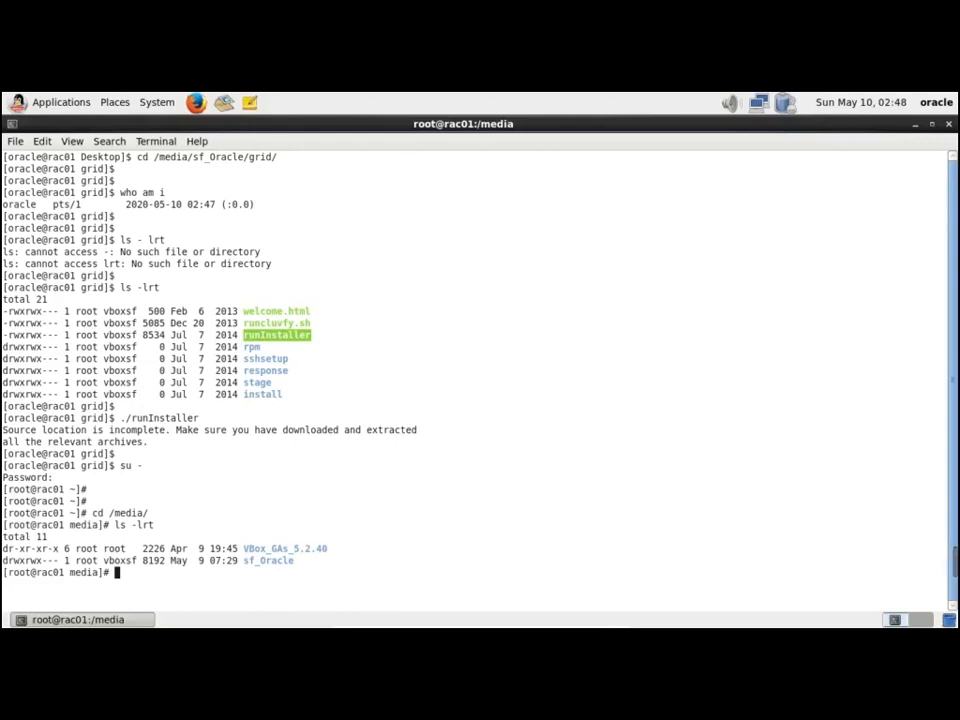
Try changing sf_Oracle ownership recursively, then to oracle:vboxsf on /sf_Oracle; both attempts fail
type("chown -R s")
key("Tab")
key("BackSpace")
key("BackSpace")
key("BackSpace")
key("BackSpace")
key("BackSpace")
key("Tab")
key("Return")
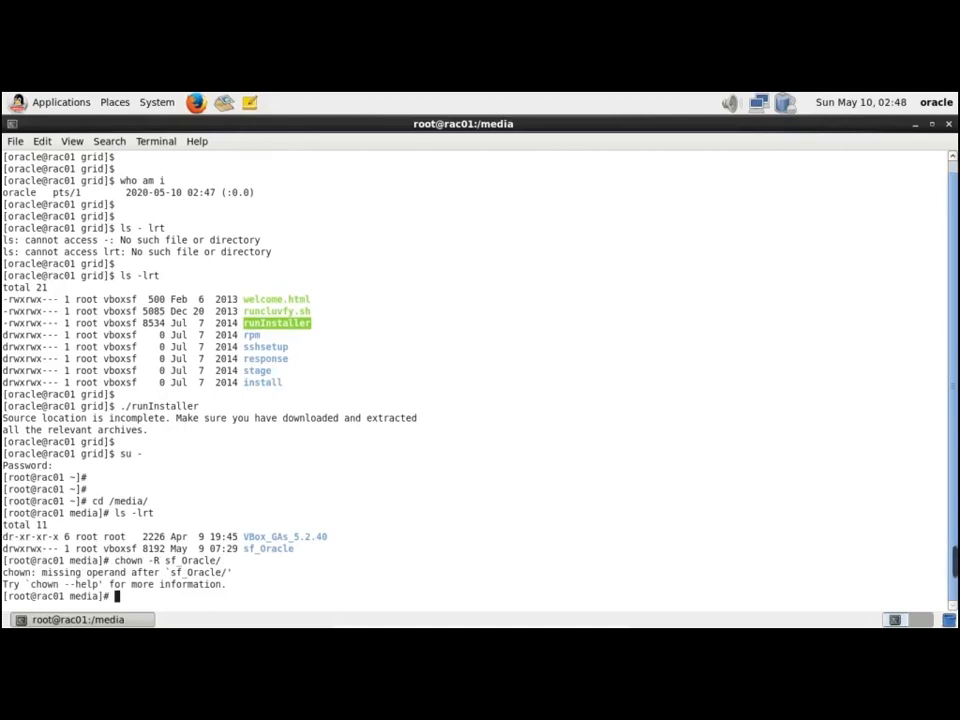
key("Up")
key("BackSpace")
key("BackSpace")
key("BackSpace")
key("BackSpace")
key("BackSpace")
key("BackSpace")
key("BackSpace")
key("BackSpace")
key("BackSpace")
key("BackSpace")
type("oracle:vboxsf")
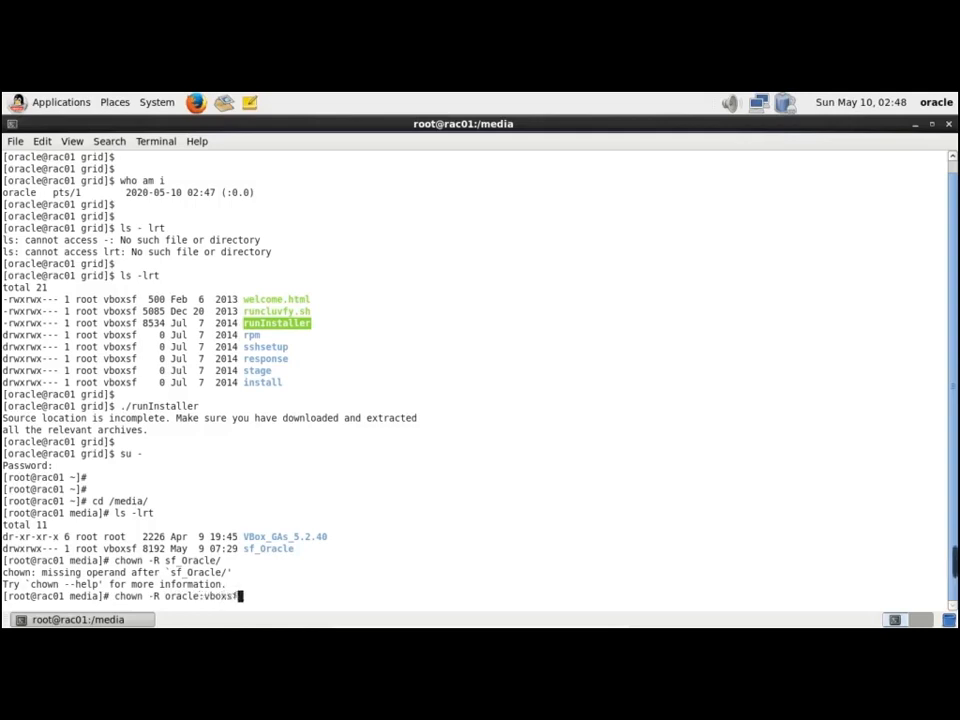
type(" /sf_Oracle")
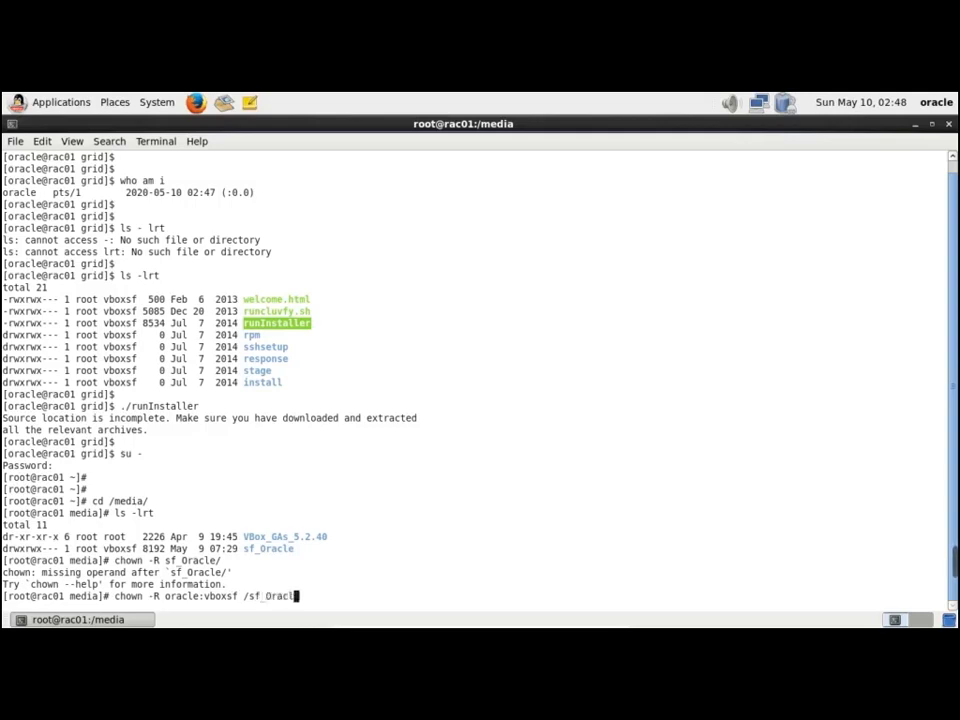
key("Return")
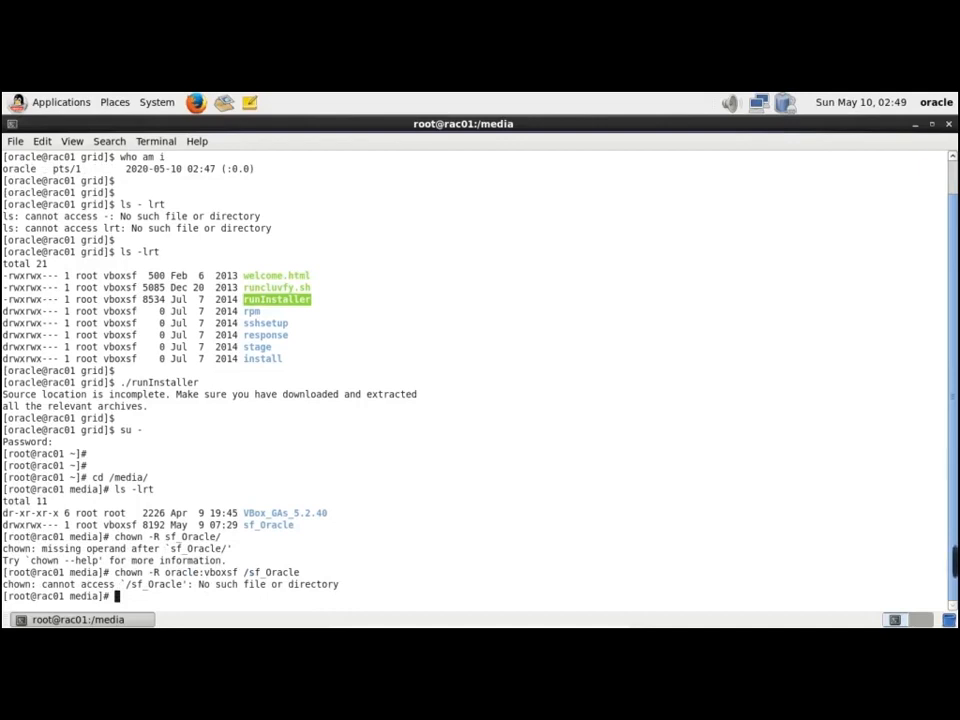
key("Return")
Enter sf_Oracle and list the 12102 database and grid installation files
type("cd sf_Oracle/")
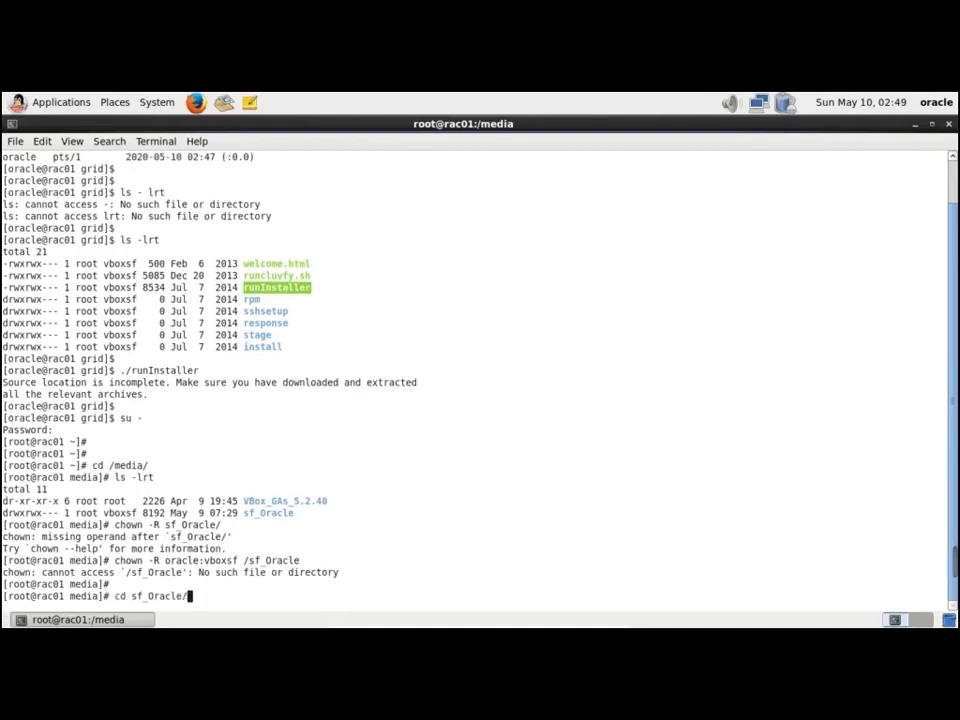
key("Return")
type("ls -lrt")
key("Return")
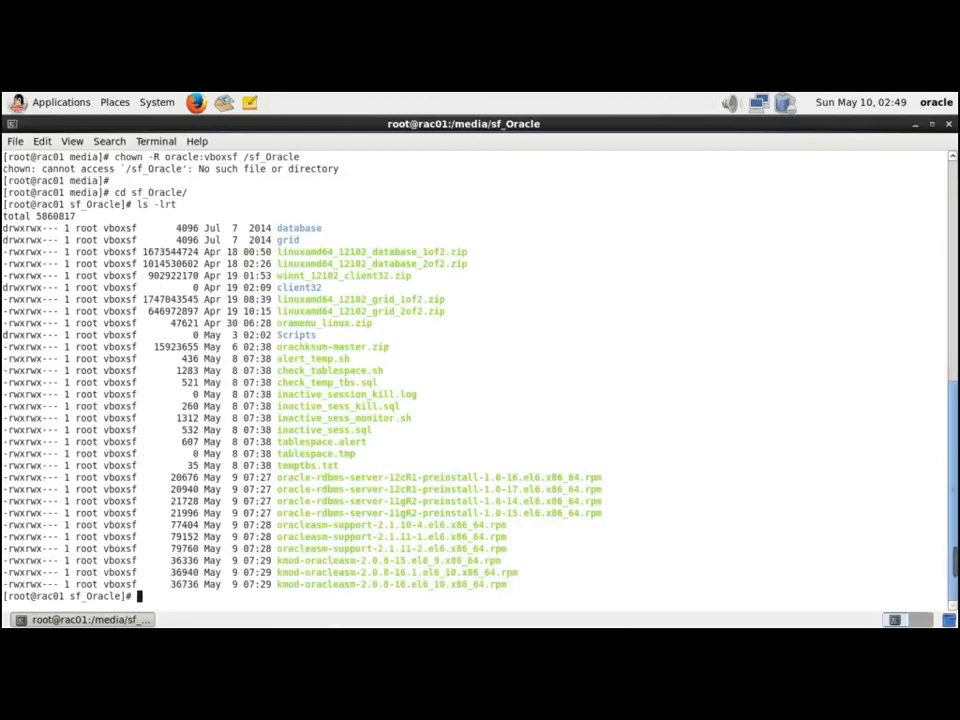
Run chown -R oracle:vboxsf on the grid folder and relist sf_Oracle
type("chown -R oracle")
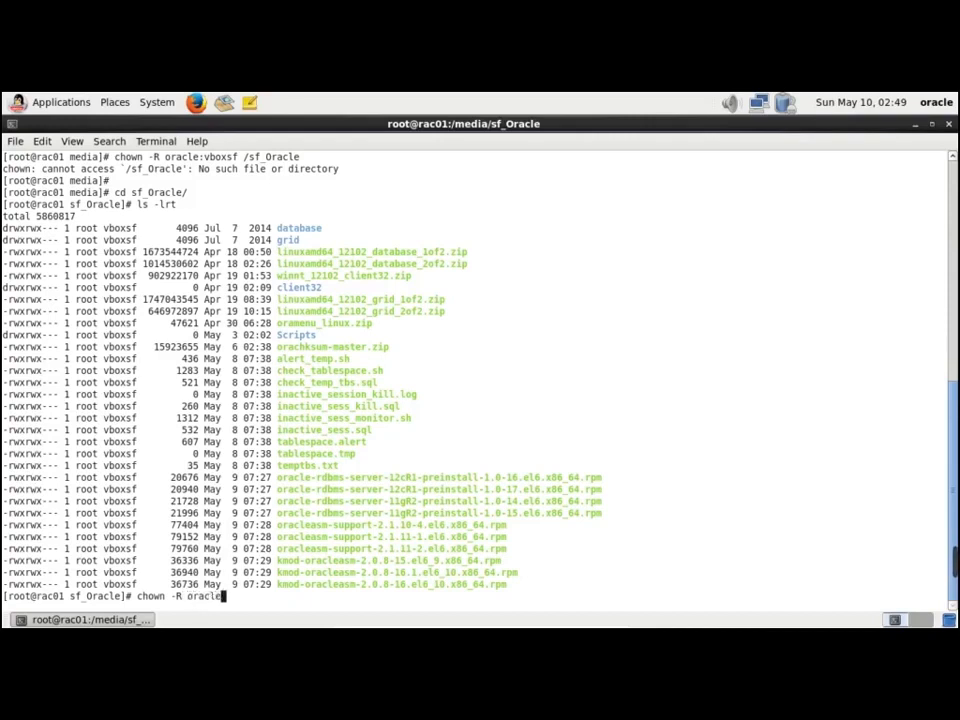
type(":vboxsf /gri")
key("BackSpace")
key("BackSpace")
key("BackSpace")
key("BackSpace")
key("BackSpace")
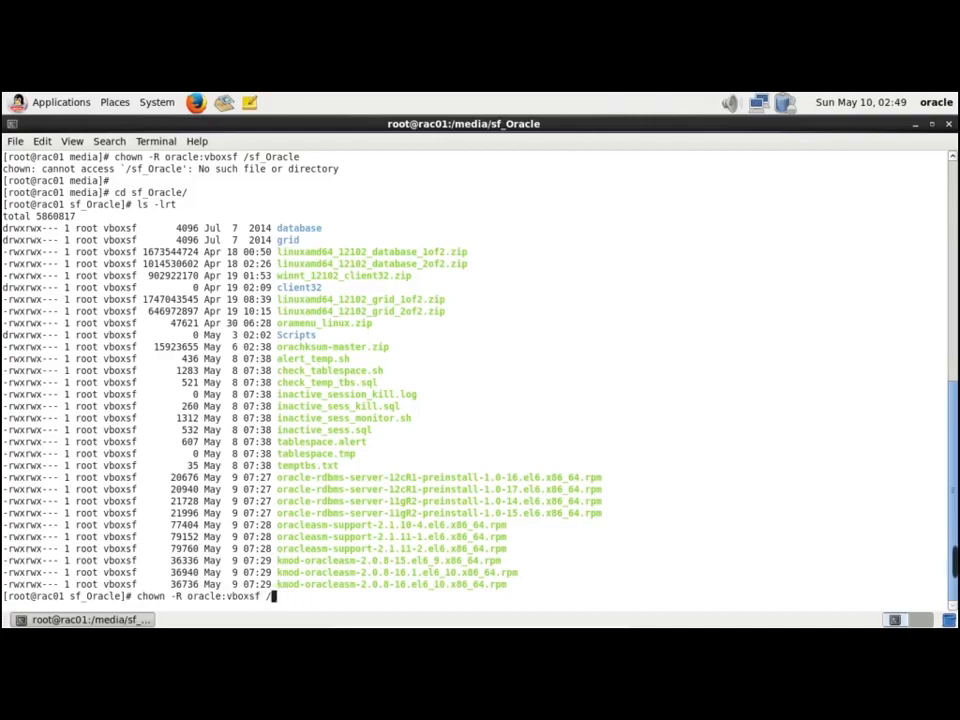
type("grid")
key("Return")
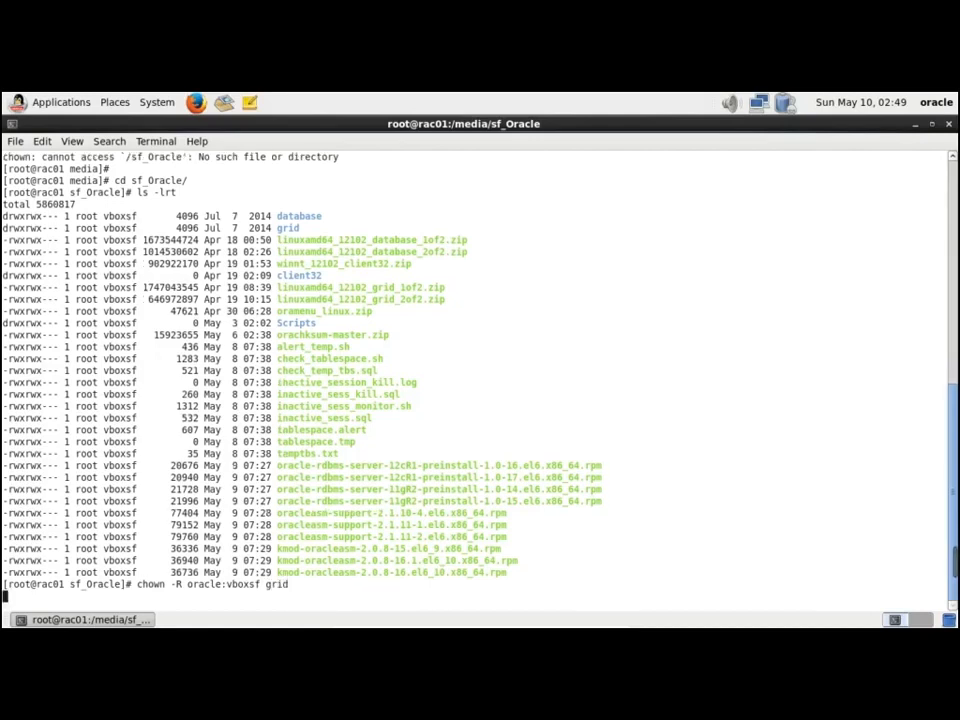
type("ls -lrt")
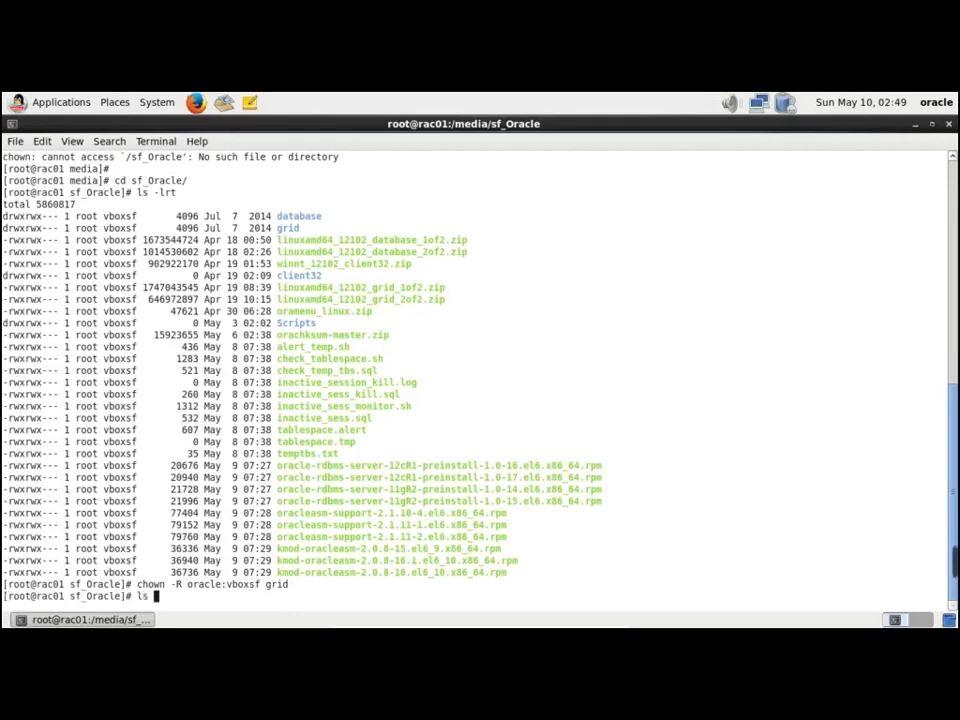
key("Return")
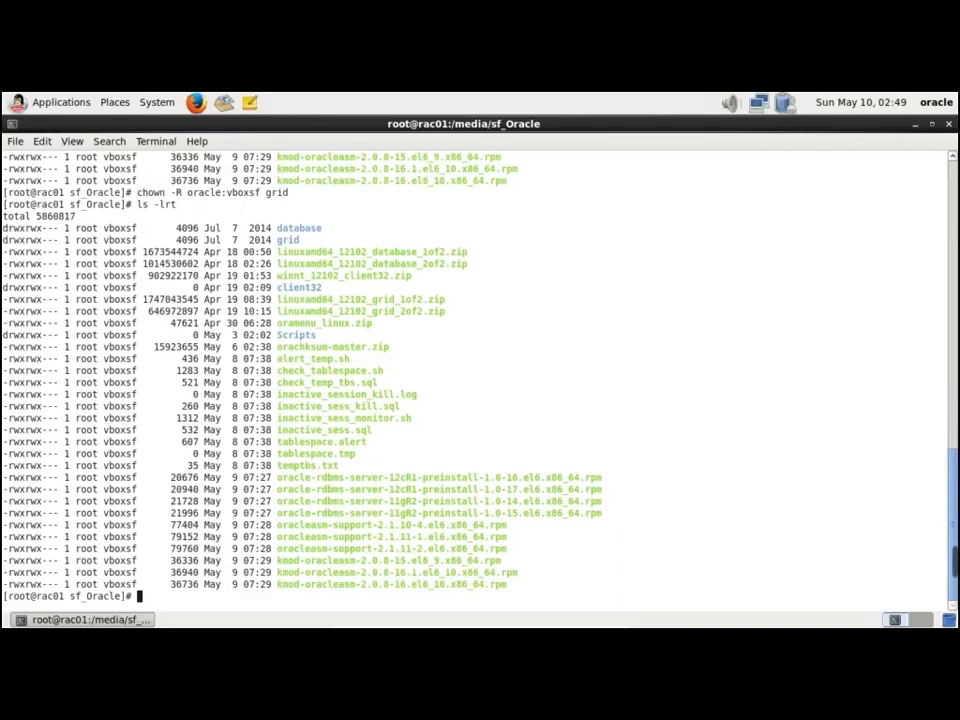
Inside grid, run chown -R oracle:oinstall * and relist; files still show root ownership
type("cd grid")
key("Return")
type("ls -lrt")
key("Return")
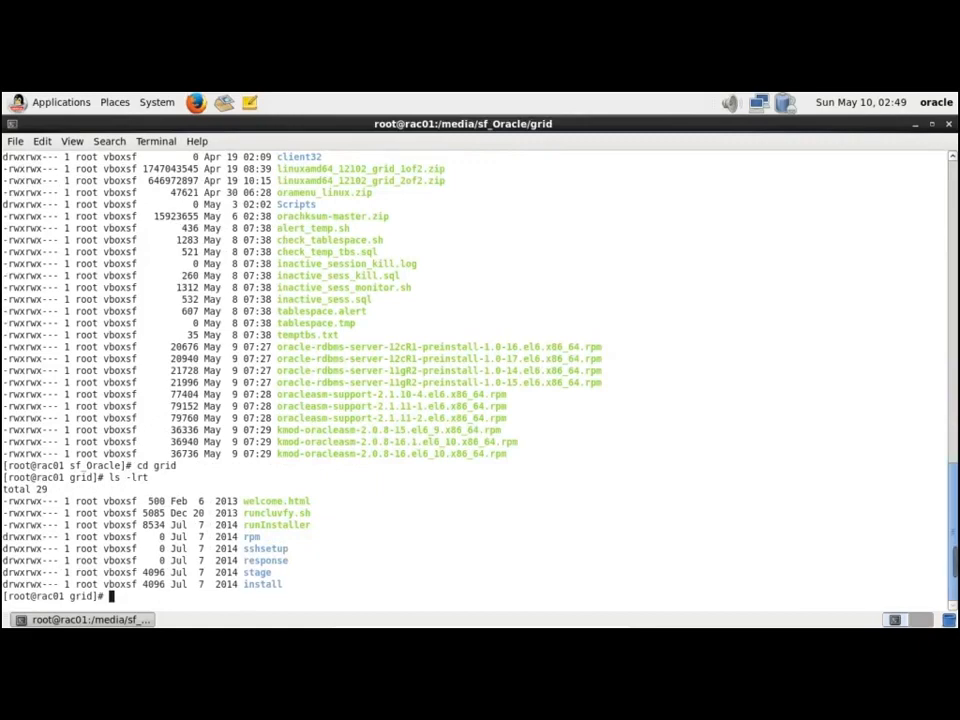
type("chown -R oracle")
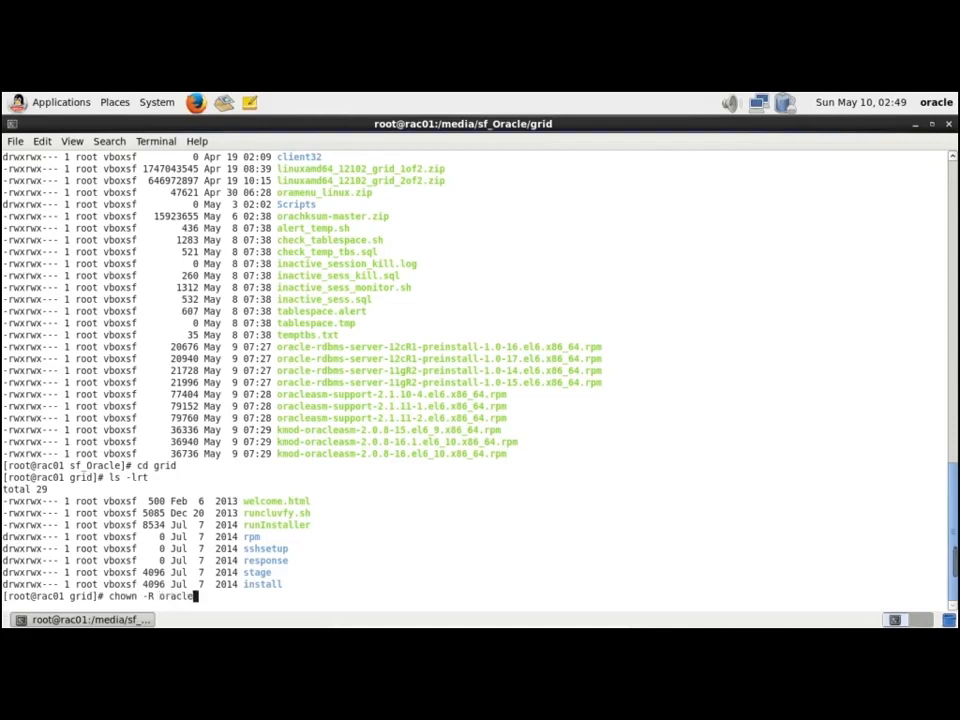
type(":oinstall *")
key("Return")
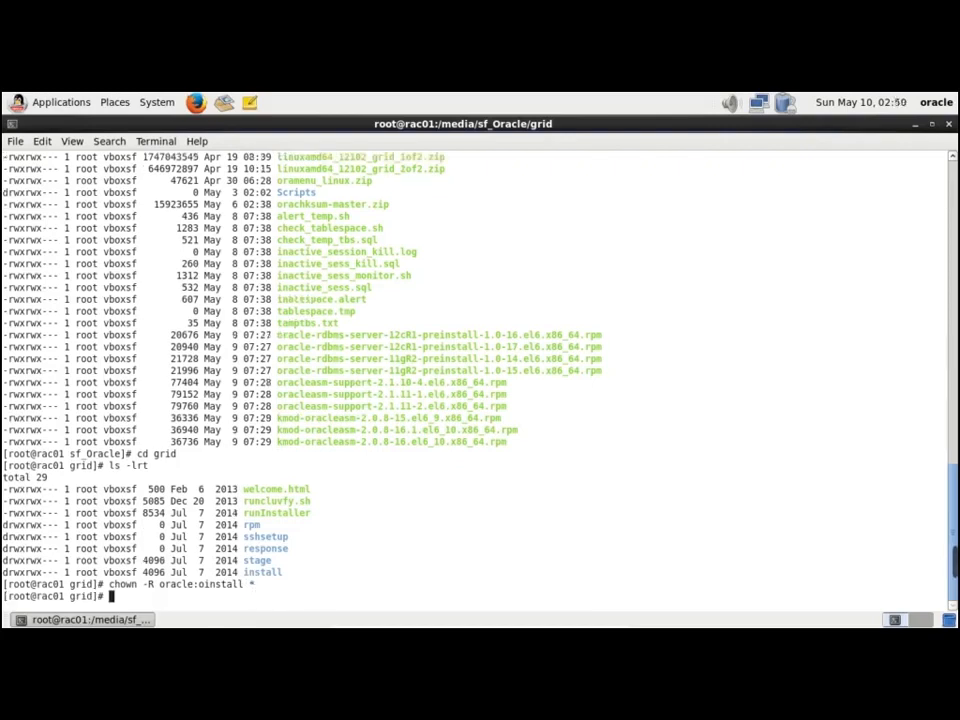
type("ls -lrt")
key("Return")
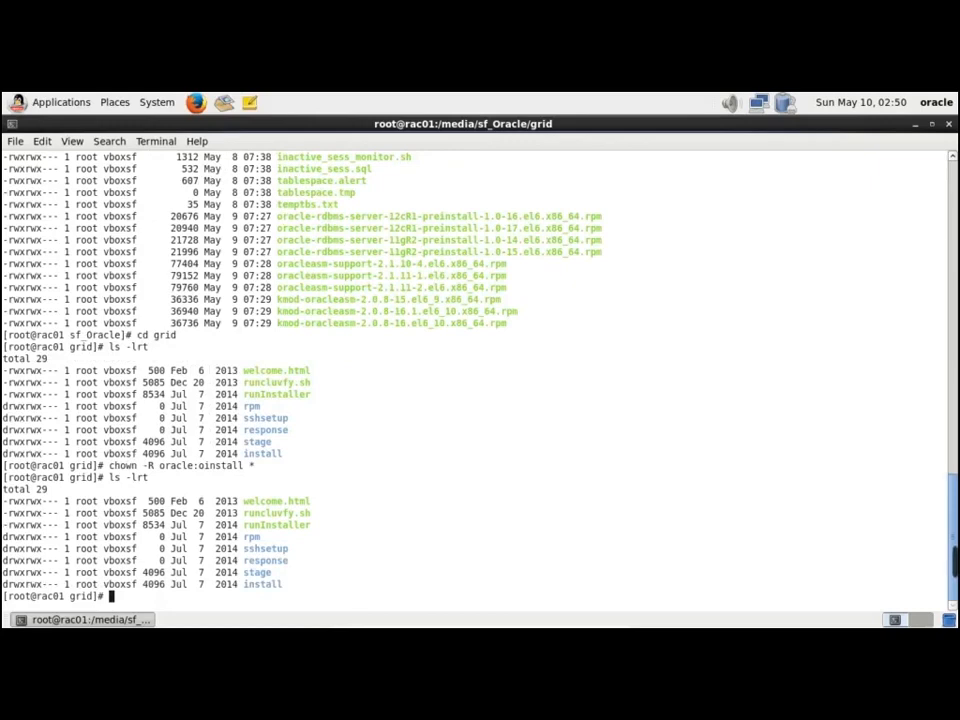
key("Return")
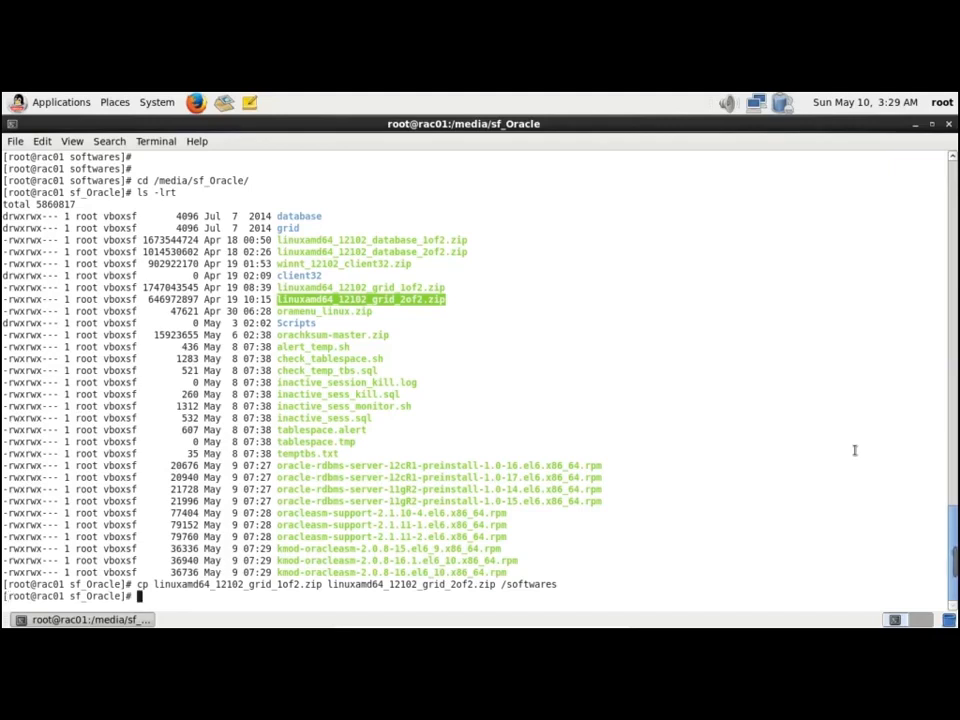
Go to /softwares and list the copied grid zip files
type("cd")
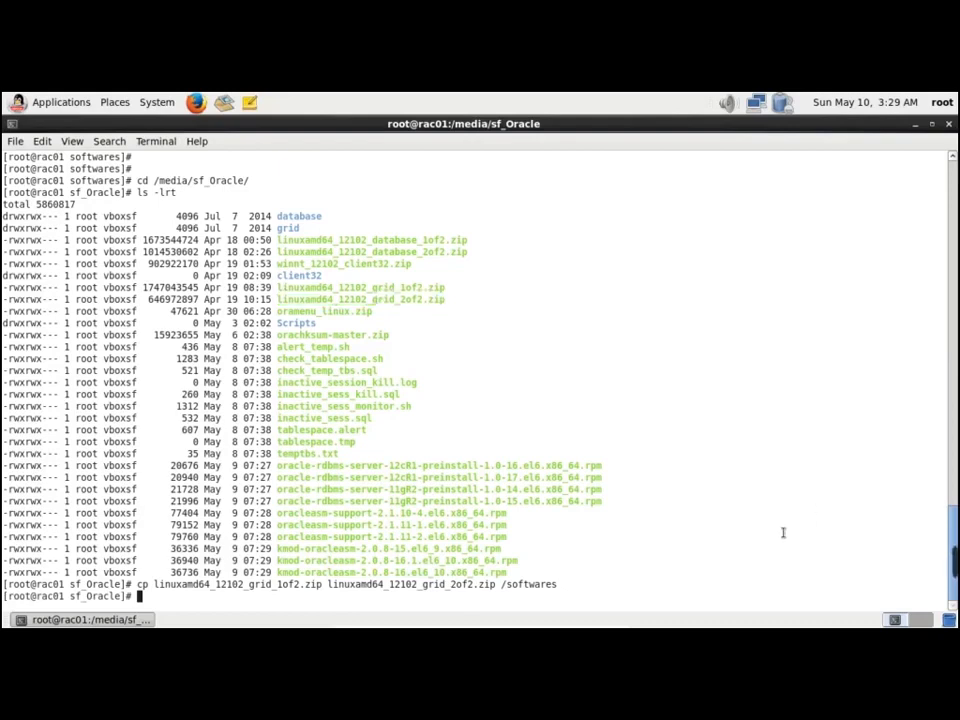
type(" /sofw")
type("a")
key("BackSpace")
key("BackSpace")
type("twares/")
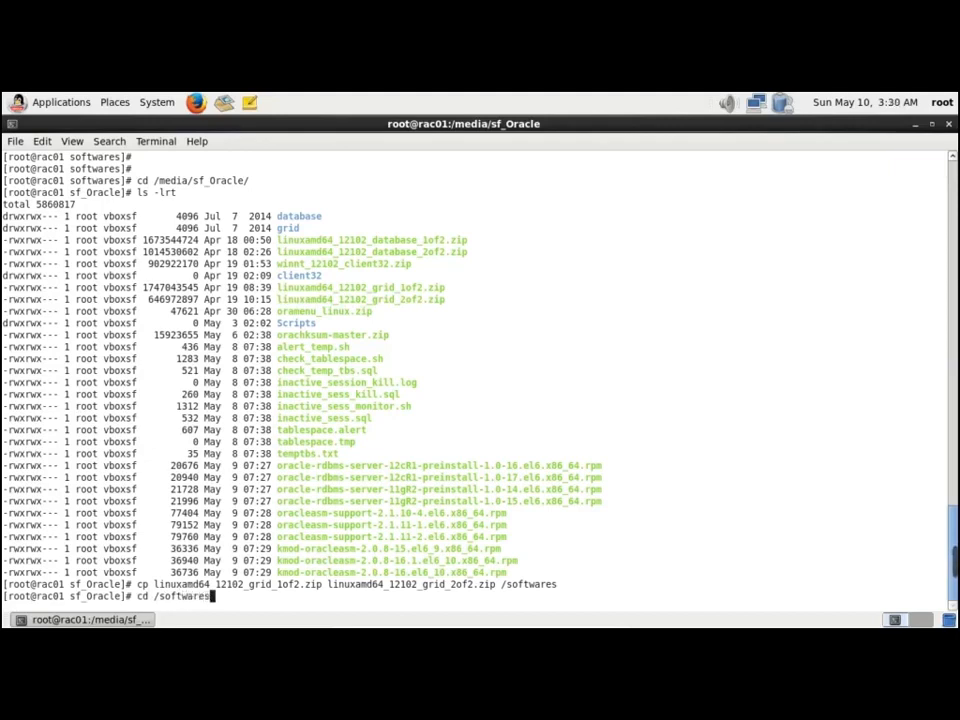
key("Return")
key("Return")
key("Return")
type("ls -lrt")
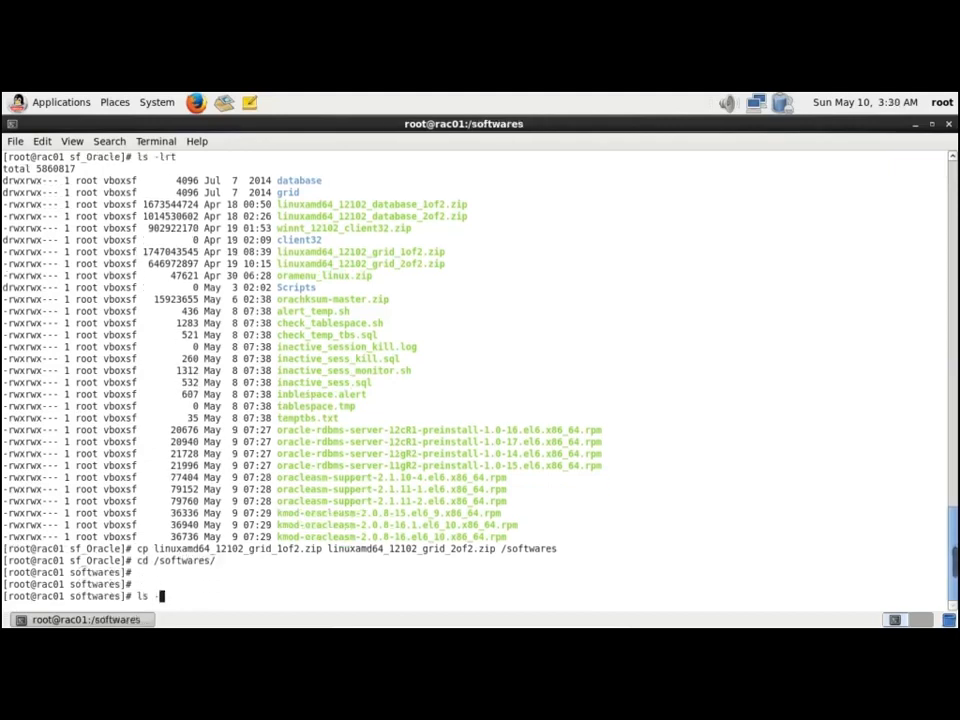
key("Return")
key("Return")
key("Return")
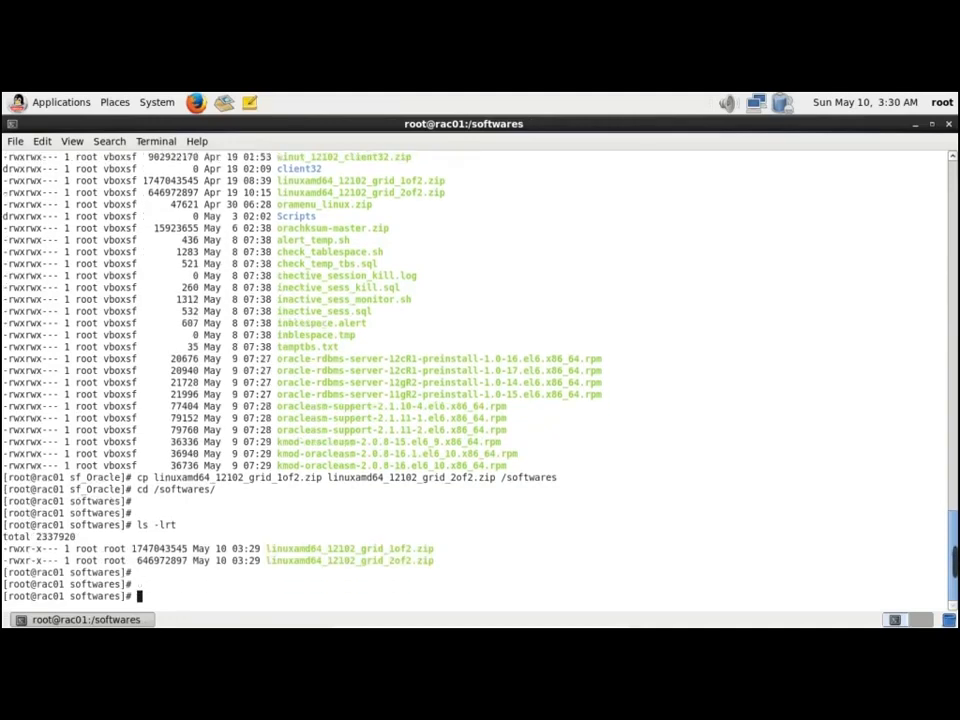
Give both linuxamd64_12102_grid zips oracle:oinstall ownership and verify with ls -lrt
type("chown -R oracle:oinstall")
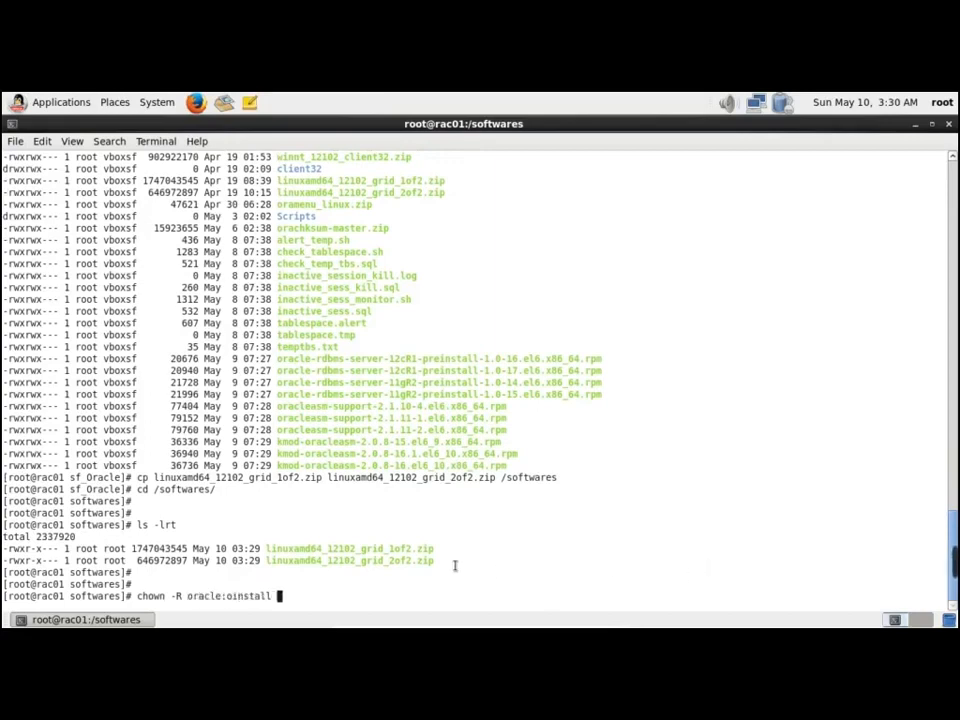
double_click(418, 550)
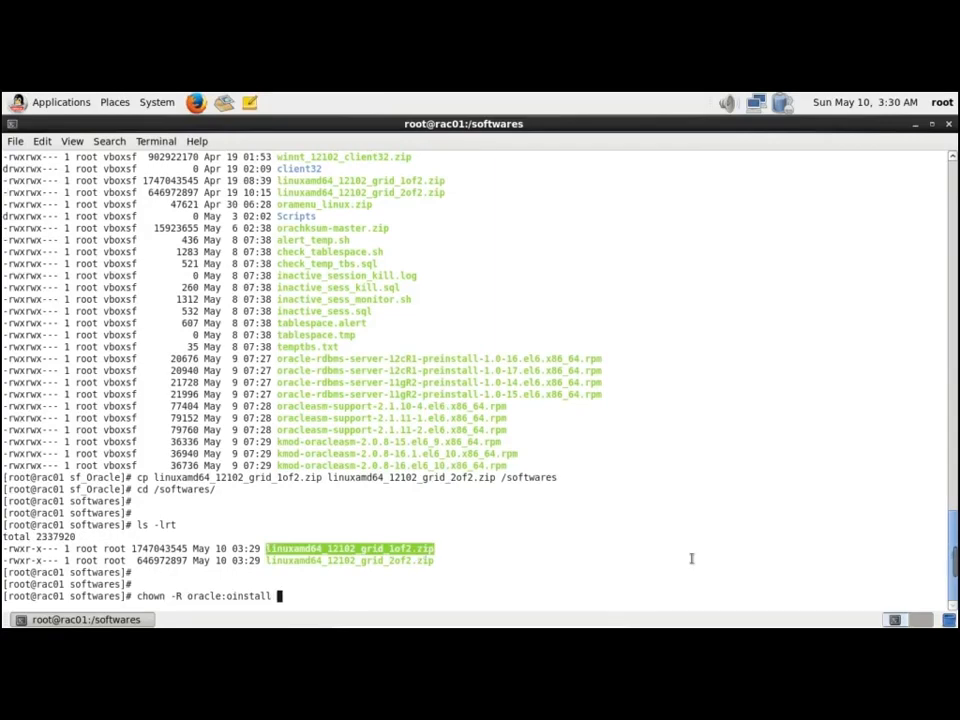
middle_click(691, 558)
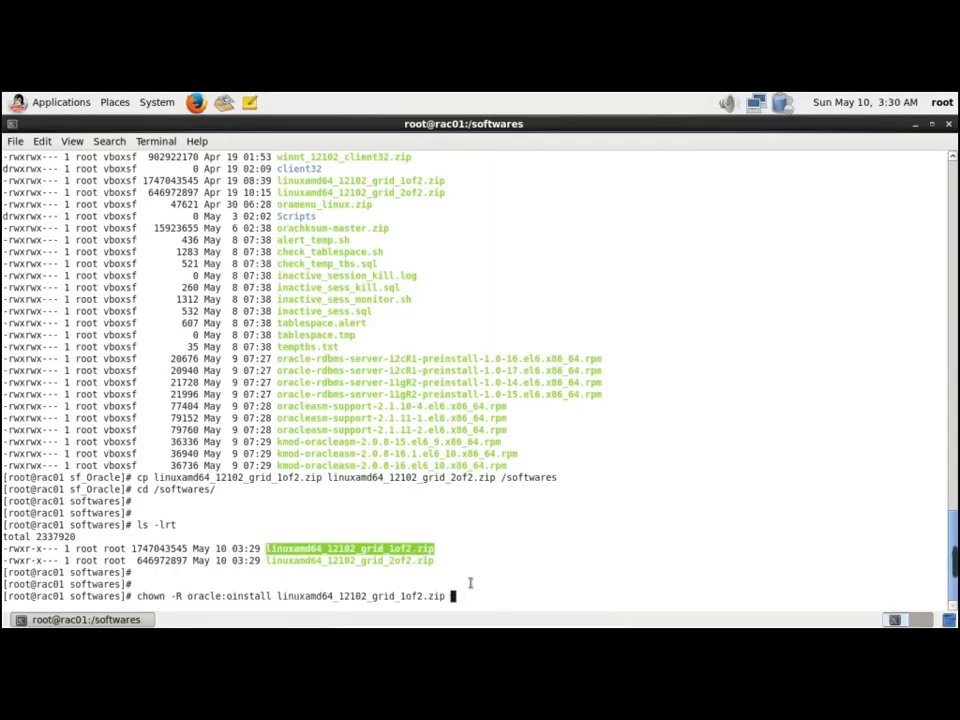
double_click(410, 561)
middle_click(758, 550)
key("Return")
type("ls -lrt")
key("Return")
key("Return")
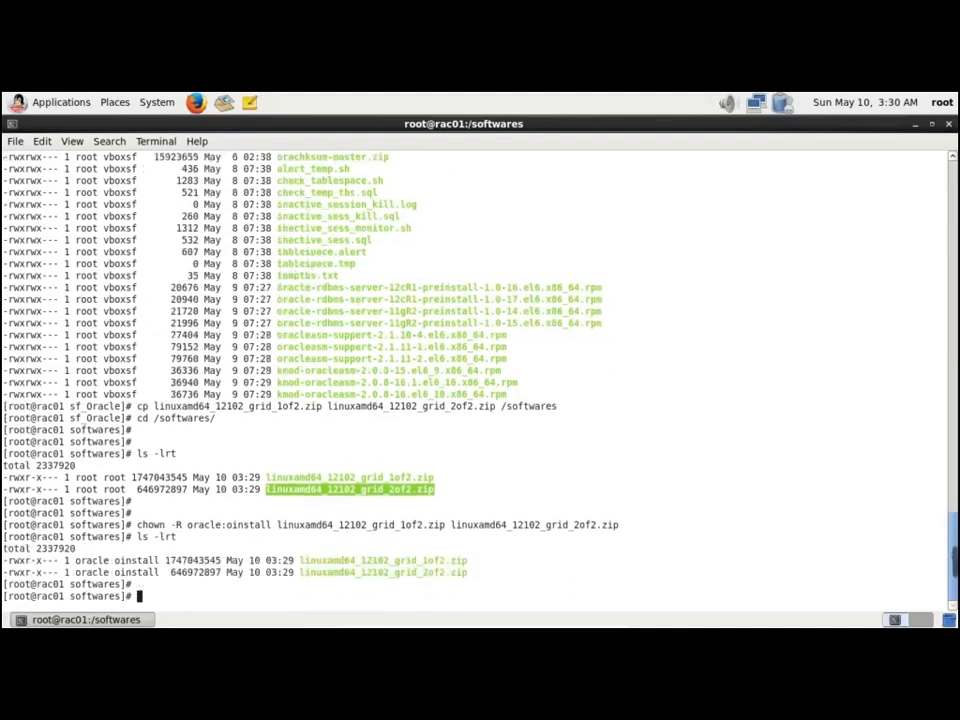
Set 755 permissions on both grid zip files and verify with ls -lrt
type("chmoe")
key("BackSpace")
key("BackSpace")
type("d 77")
key("BackSpace")
key("BackSpace")
type("7")
type("g")
key("BackSpace")
type("55")
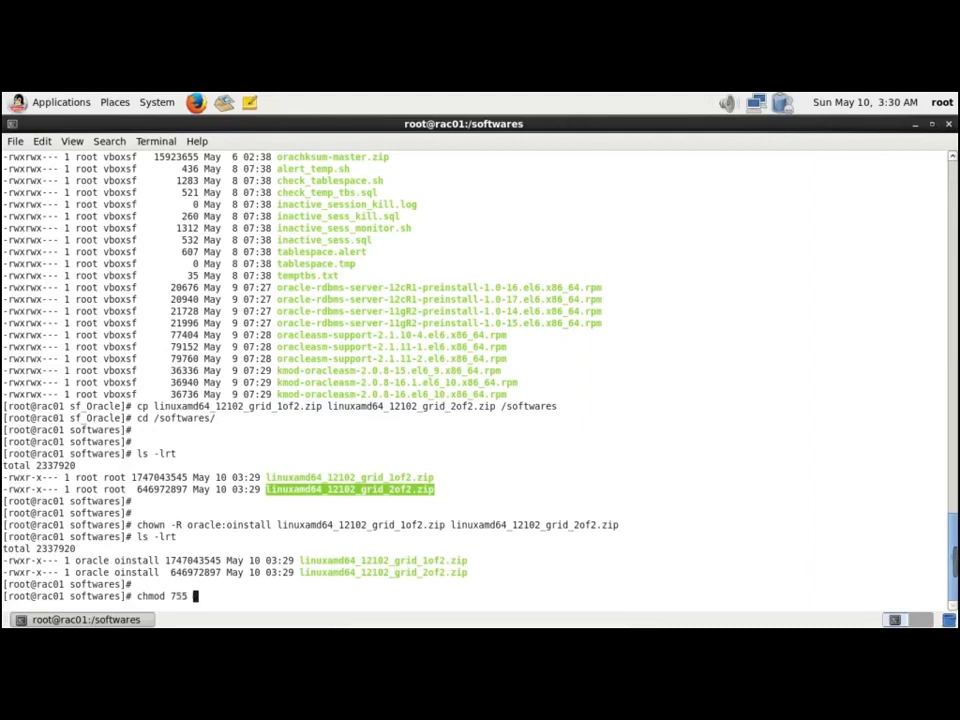
type("linuxamd64_12102_grid_2of2.zip")
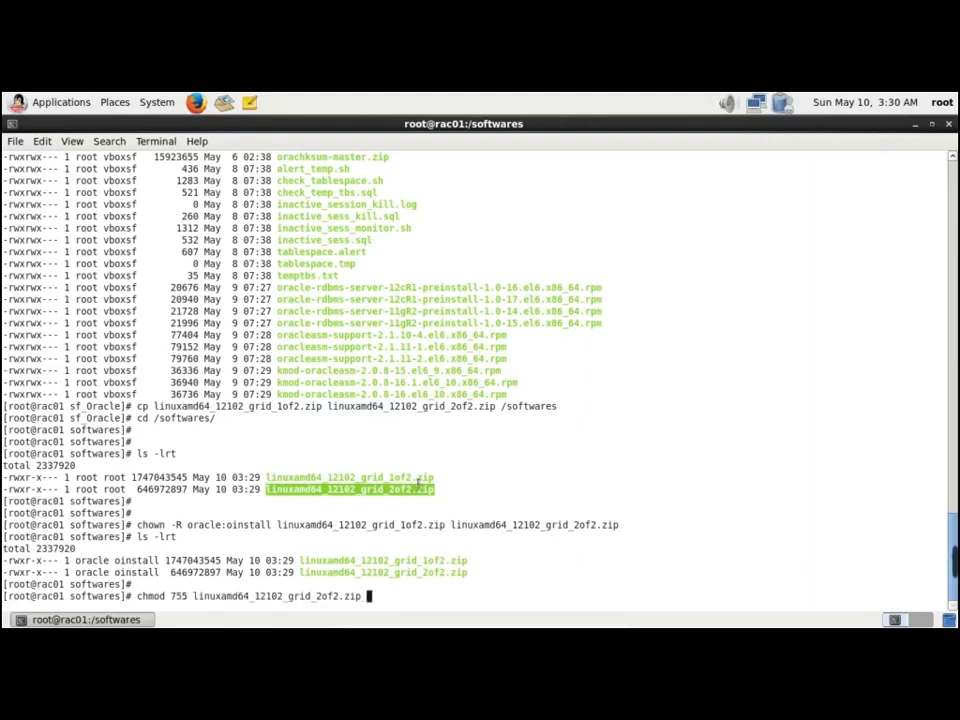
double_click(418, 478)
type("linuxamd64_12102_grid_1of2.zip")
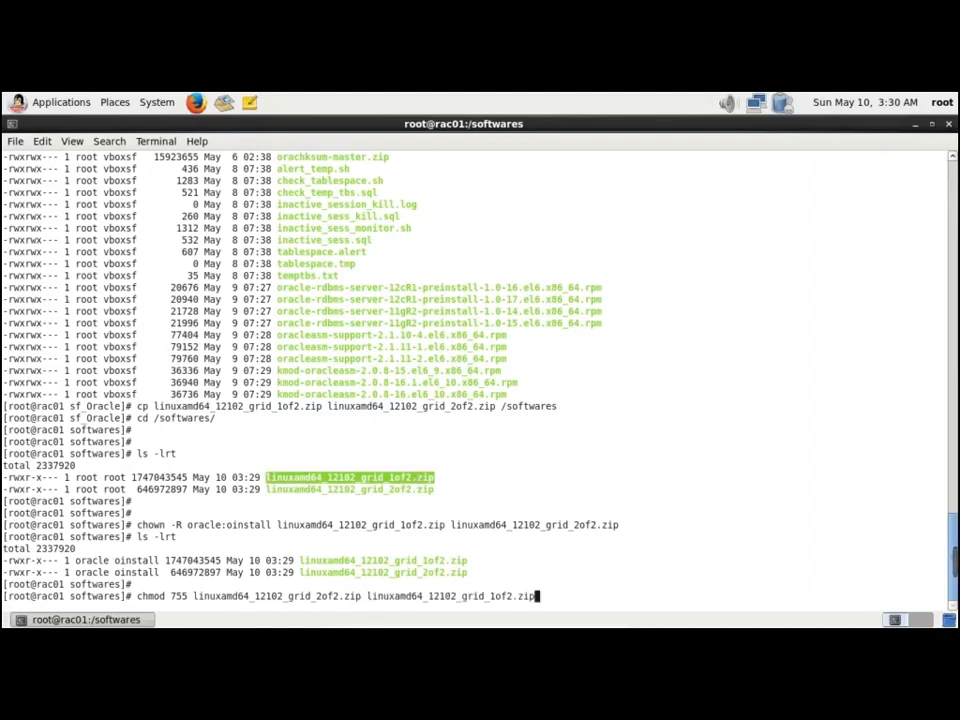
key("Return")
type("ls -lrt")
key("Return")
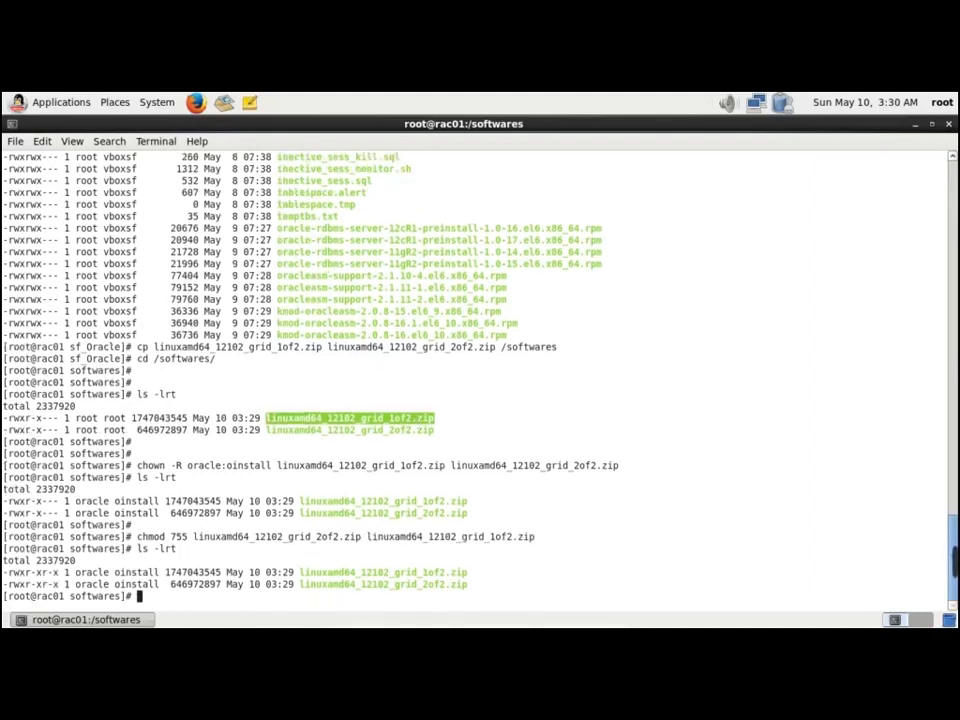
key("Return")
key("Return")
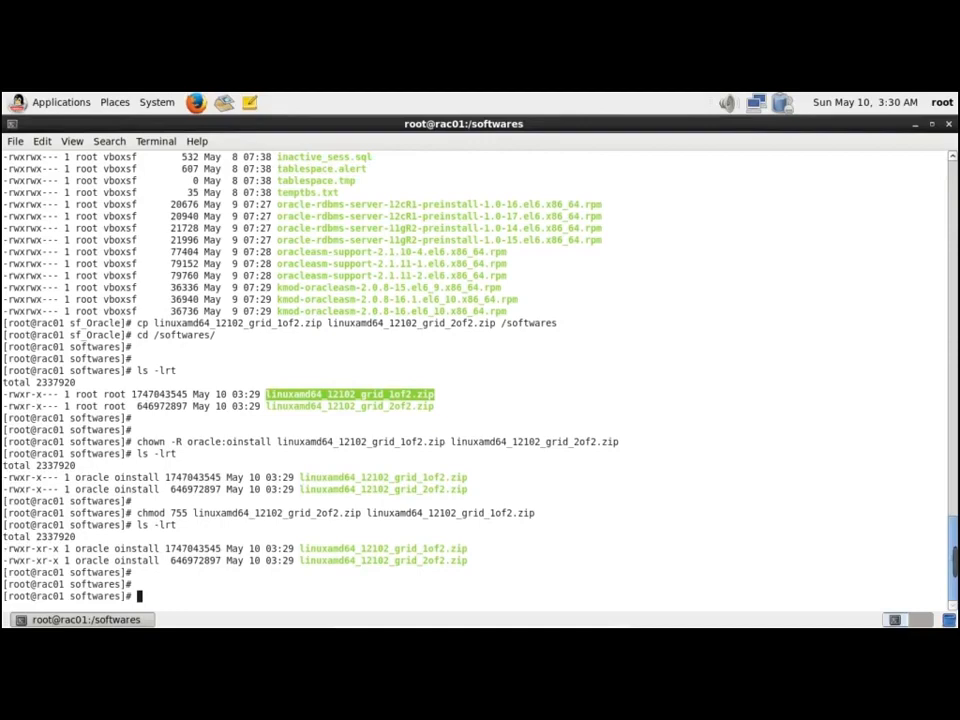
type("unip")
key("BackSpace")
key("BackSpace")
Unzip linuxamd64_12102_grid_1of2.zip and confirm the new grid folder in /softwares
type("zip")
double_click(439, 548)
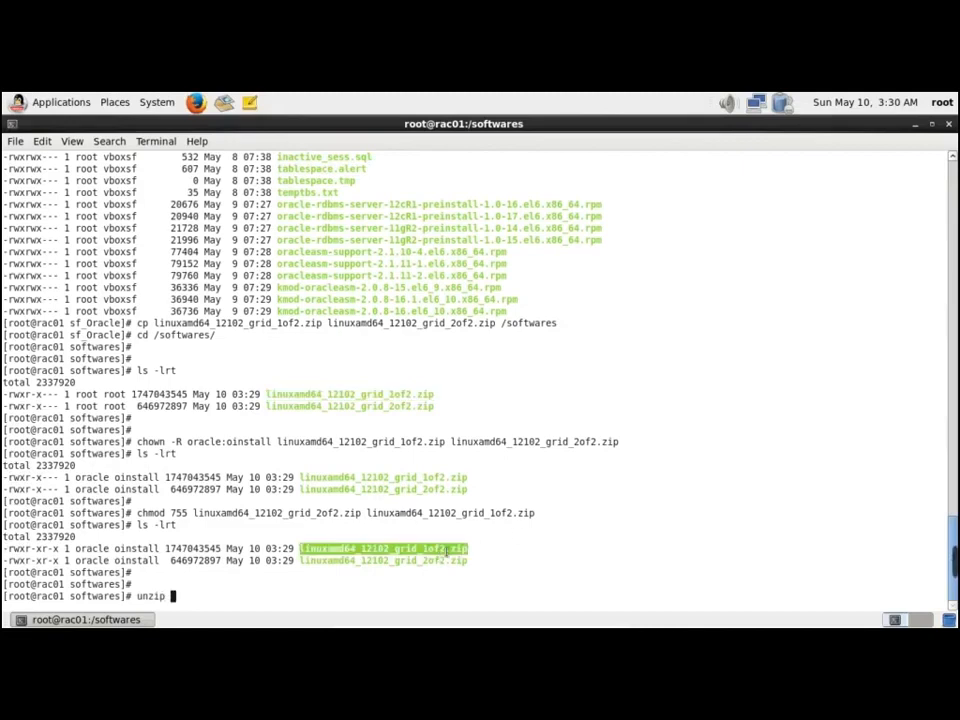
middle_click(725, 548)
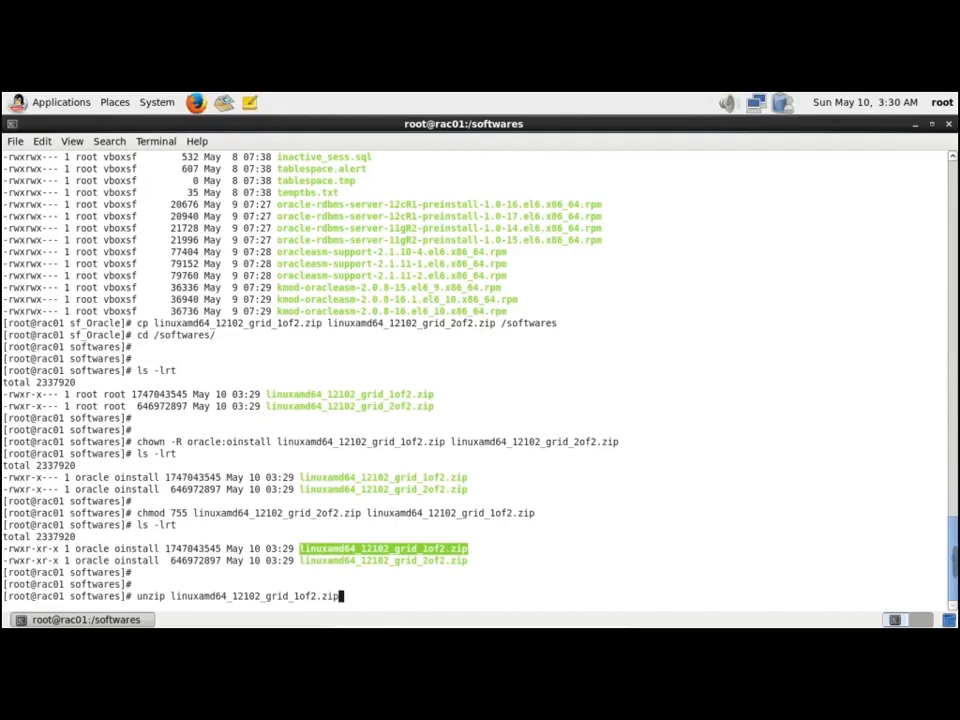
key("Return")
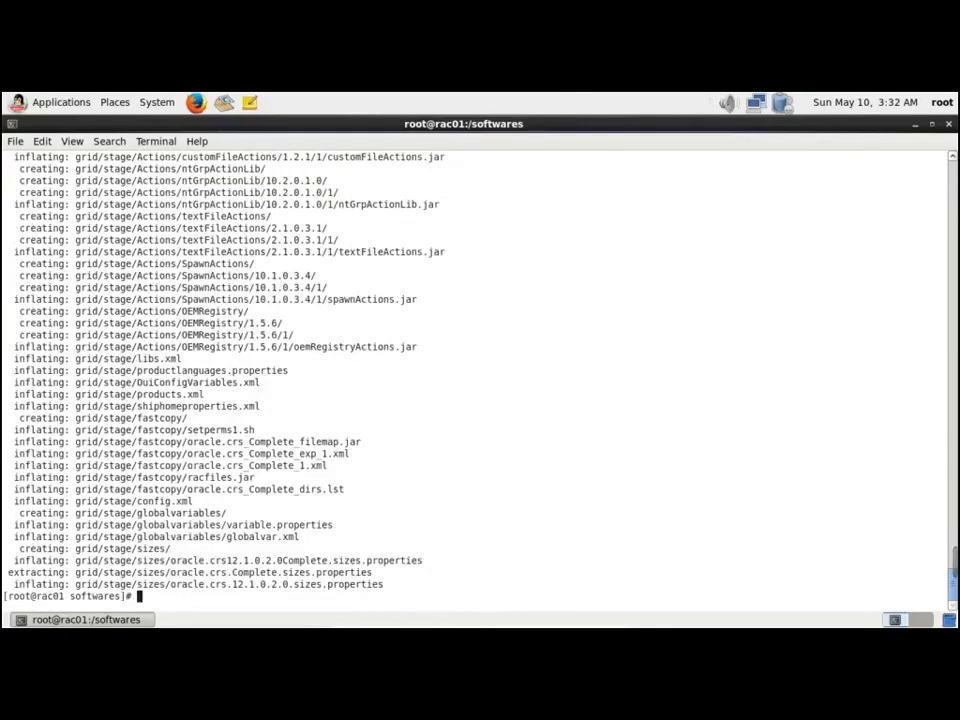
type("ls -lrt")
key("Return")
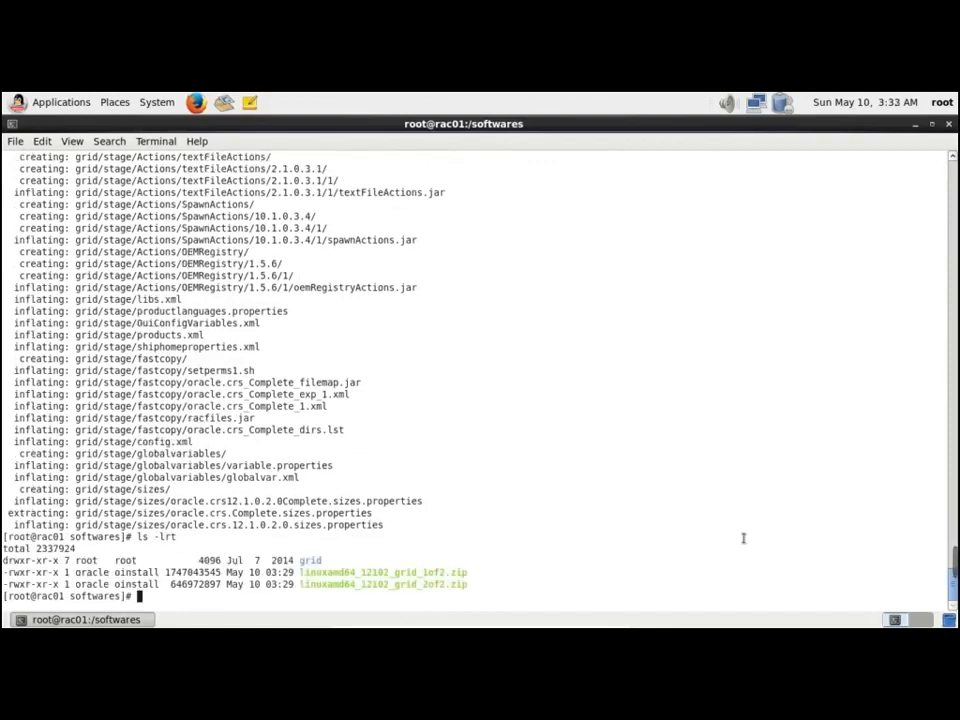
double_click(405, 586)
key("ctrl+c")
Run unzip on linuxamd64_12102_grid_2of2.zip, pasting its name from the listing
type("unzi")
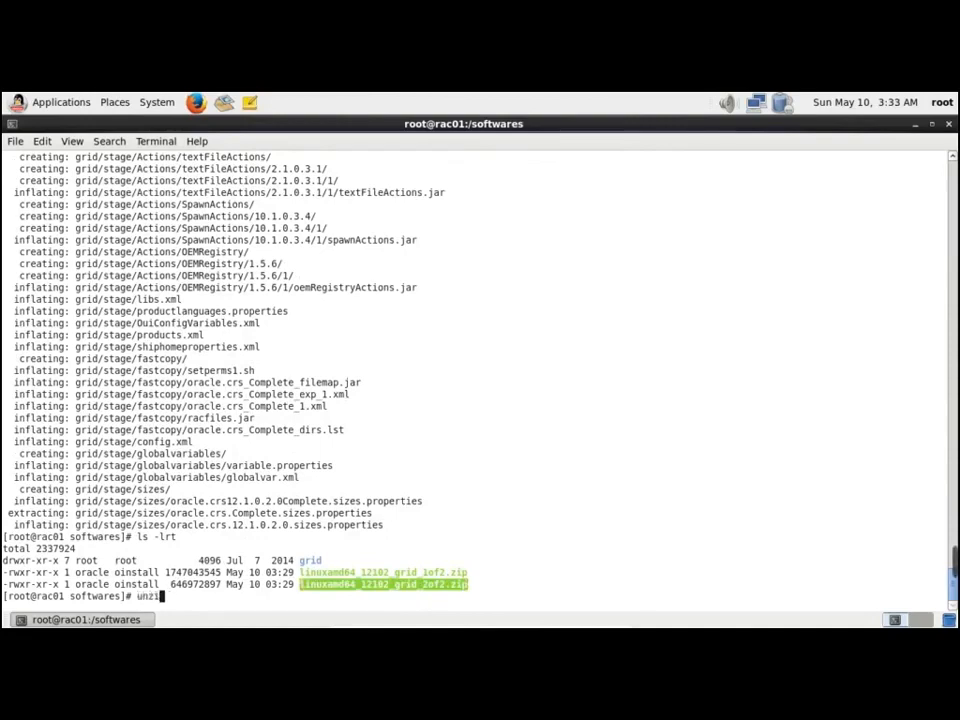
type("p")
key("shift+Insert")
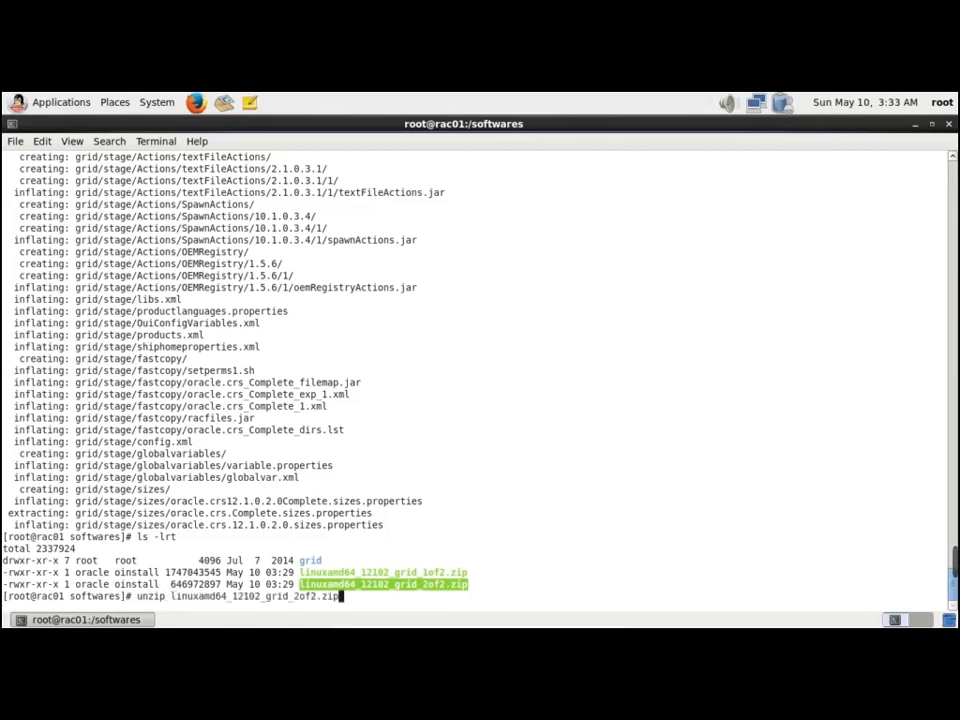
key("Return")
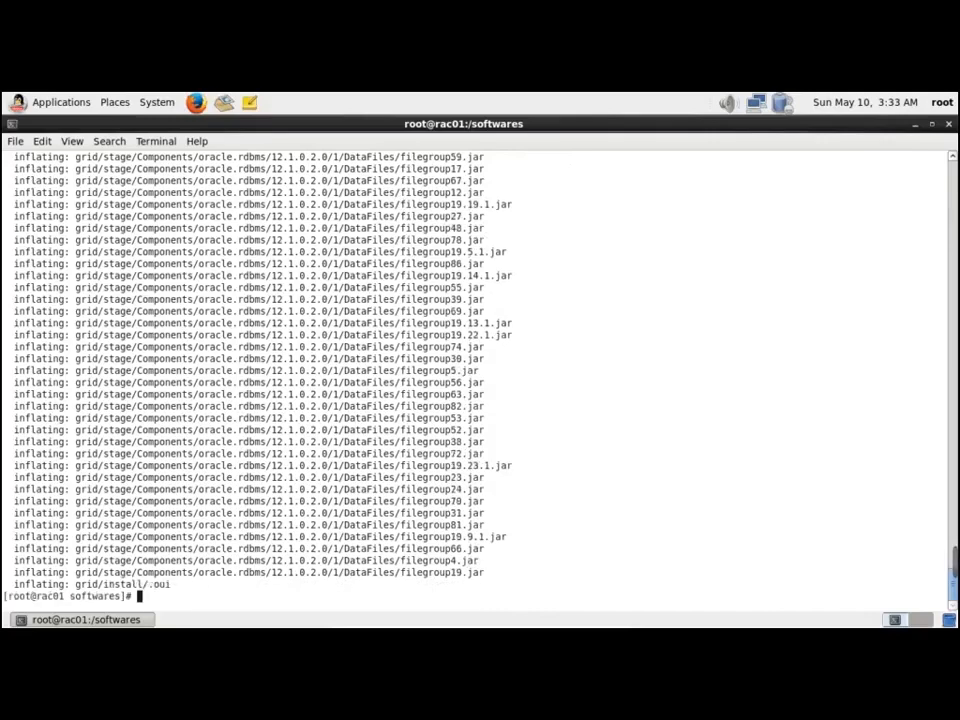
Run chown -R oracle:oinstall on grid/ and verify the new ownership with ls -lrt
key("Return")
key("Return")
type("ls -lrt")
key("Return")
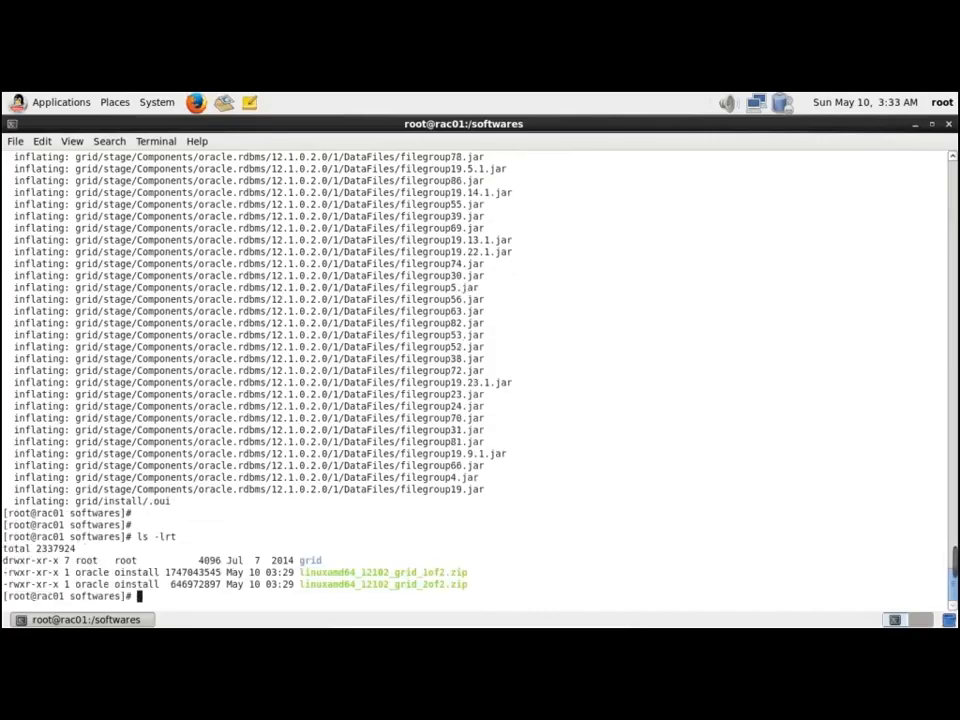
type("ch")
type("m")
key("BackSpace")
key("BackSpace")
key("BackSpace")
type("chown -")
key("BackSpace")
key("BackSpace")
key("BackSpace")
key("BackSpace")
key("BackSpace")
type("own -R oracle:")
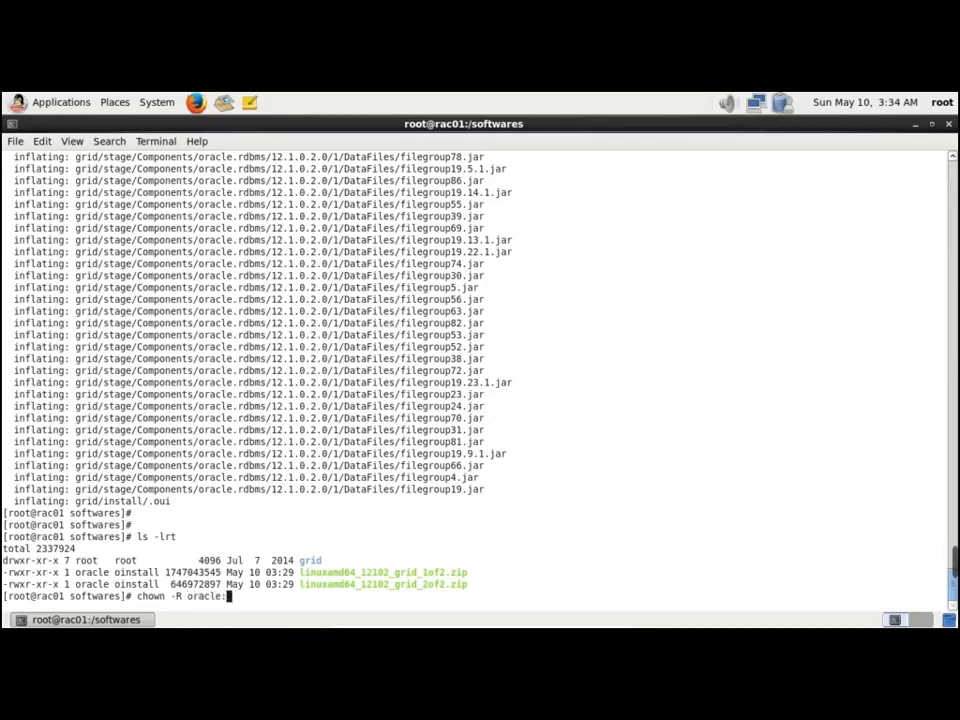
type("oinstall grid/")
key("Return")
type("ls -lrt")
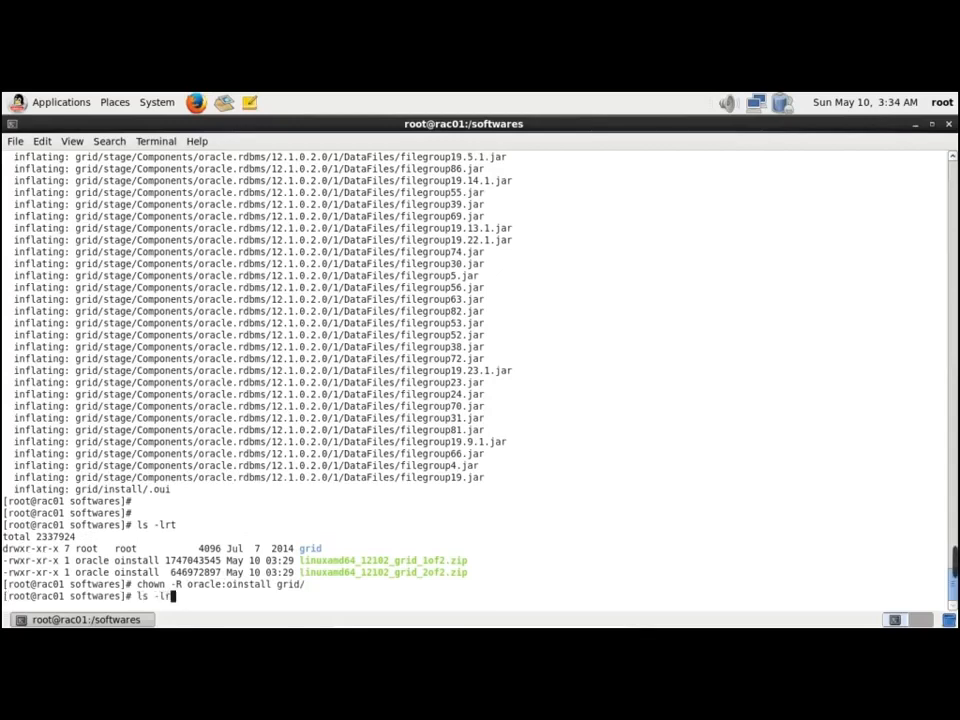
key("Return")
Enter su - oracle to begin switching to the oracle user
type("chmo")
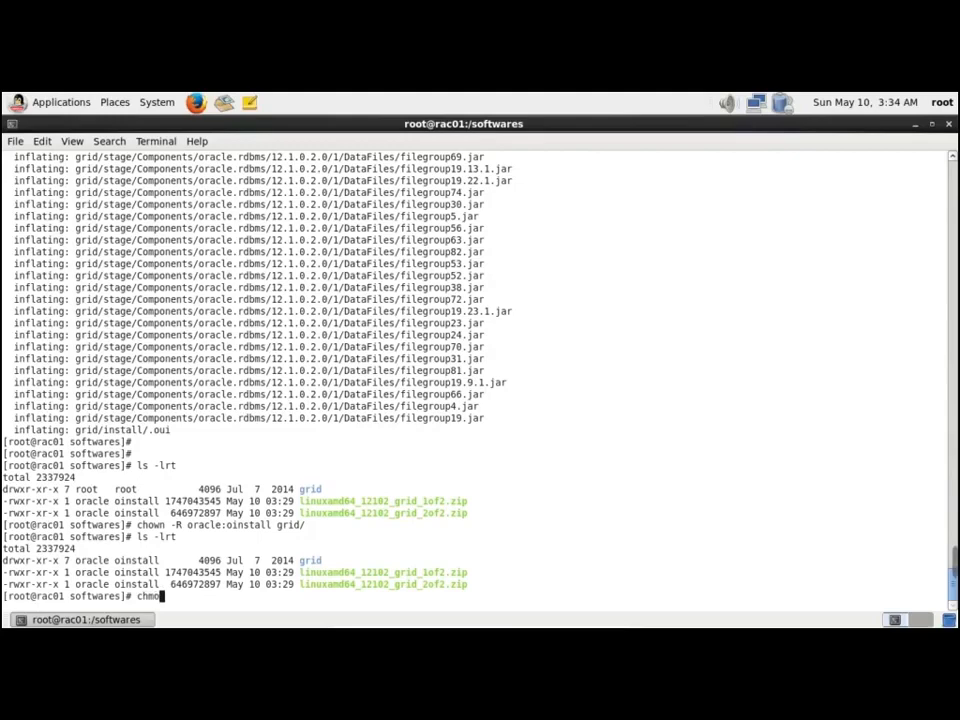
key("BackSpace")
key("BackSpace")
key("BackSpace")
key("BackSpace")
type("su - oracle")
As oracle, check logged-in sessions with who am i, who and w
key("Return")
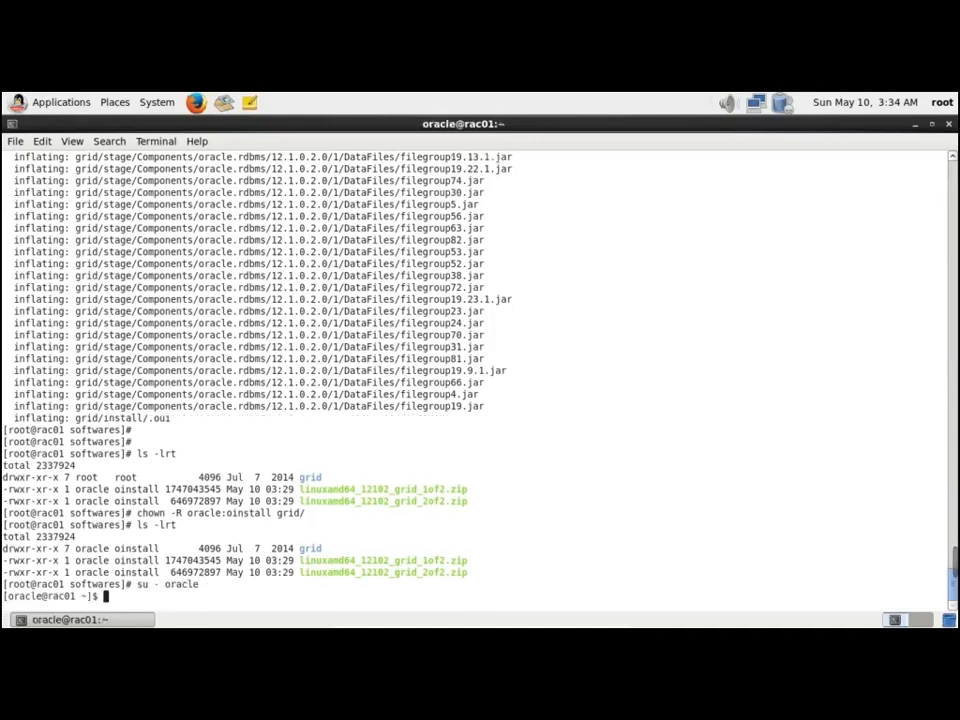
key("Return")
key("Return")
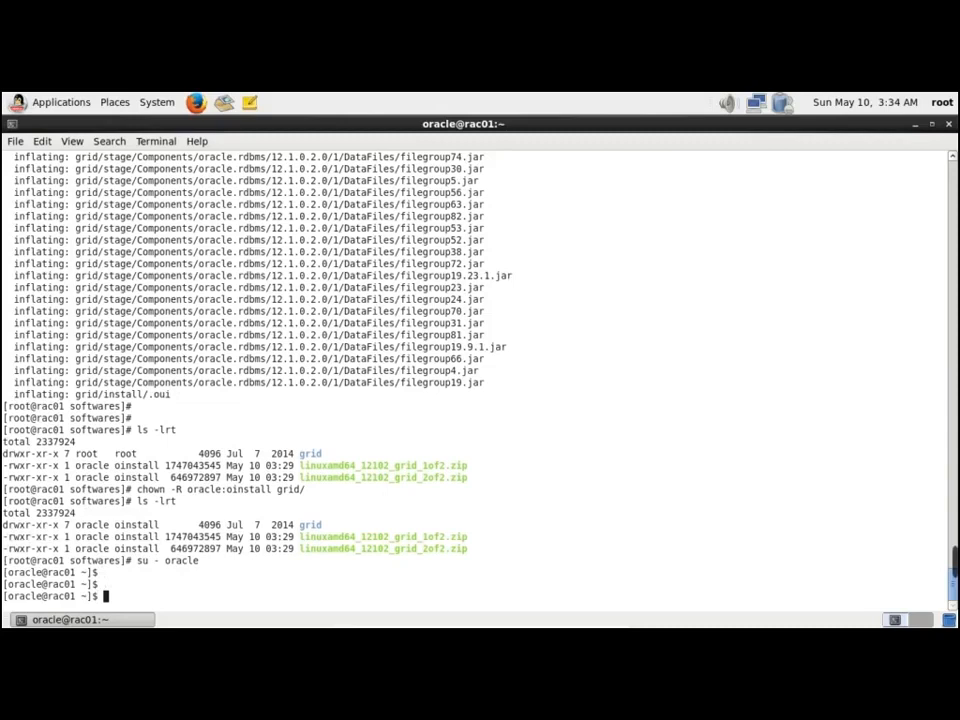
type("who am i")
key("Return")
type("who")
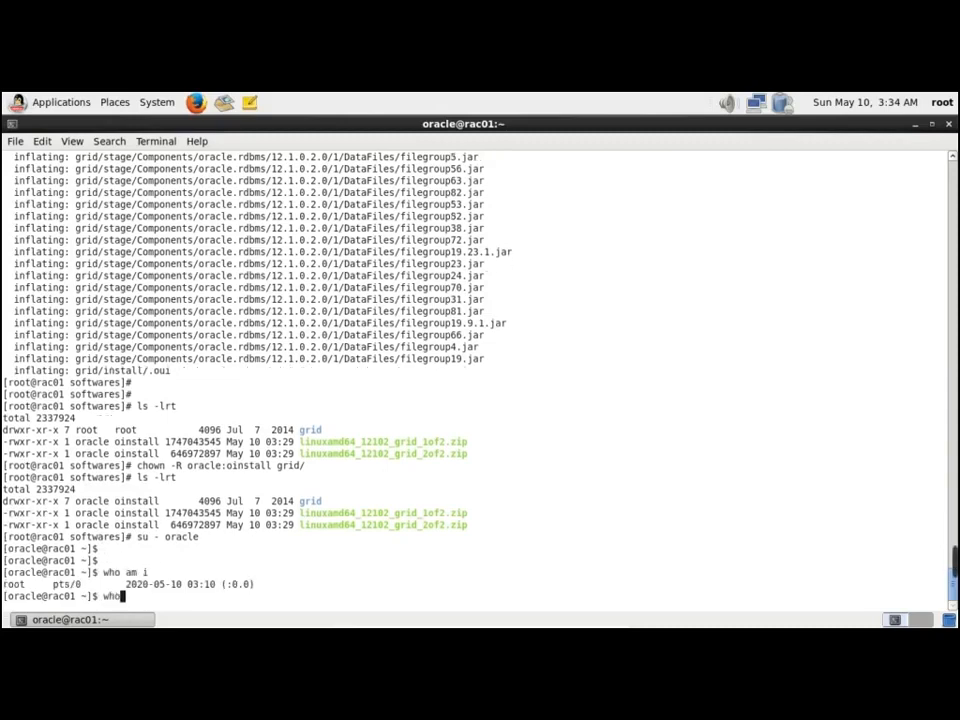
key("Return")
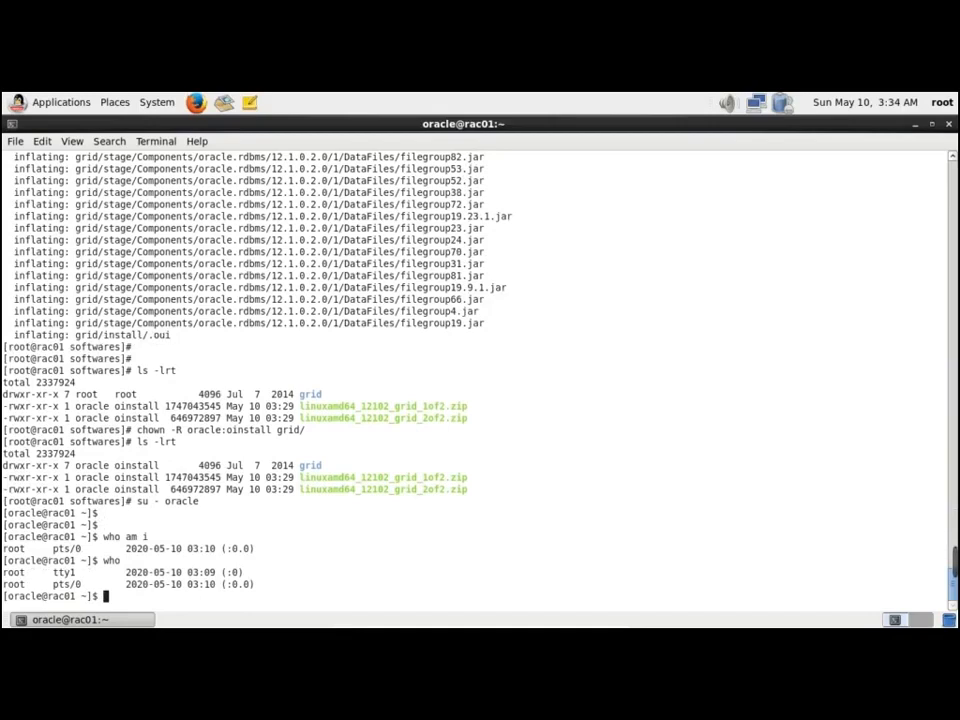
type("w")
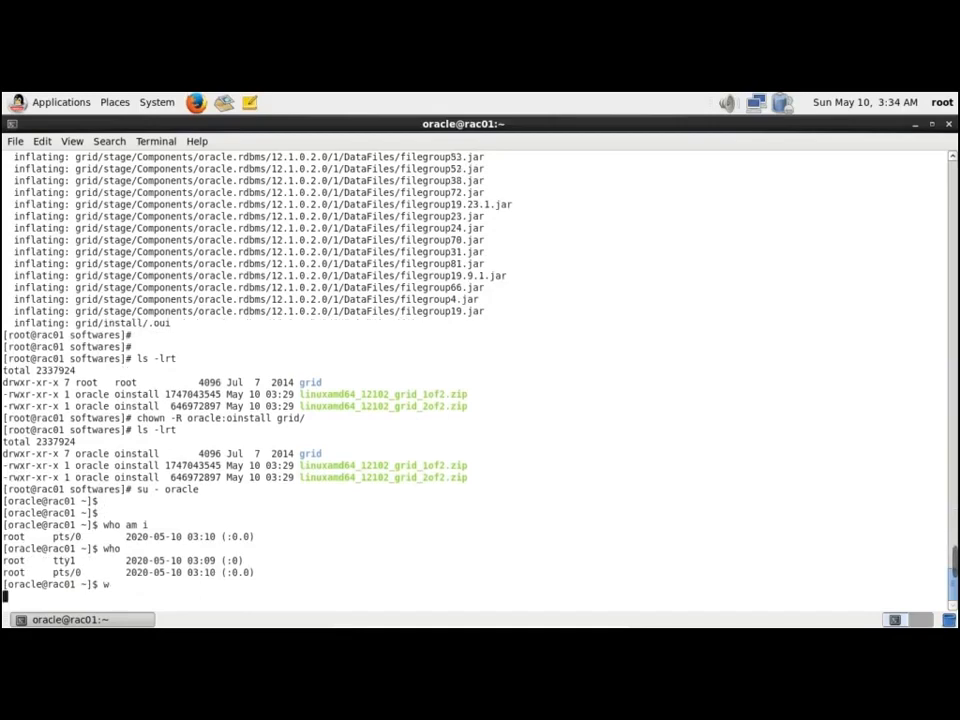
key("Return")
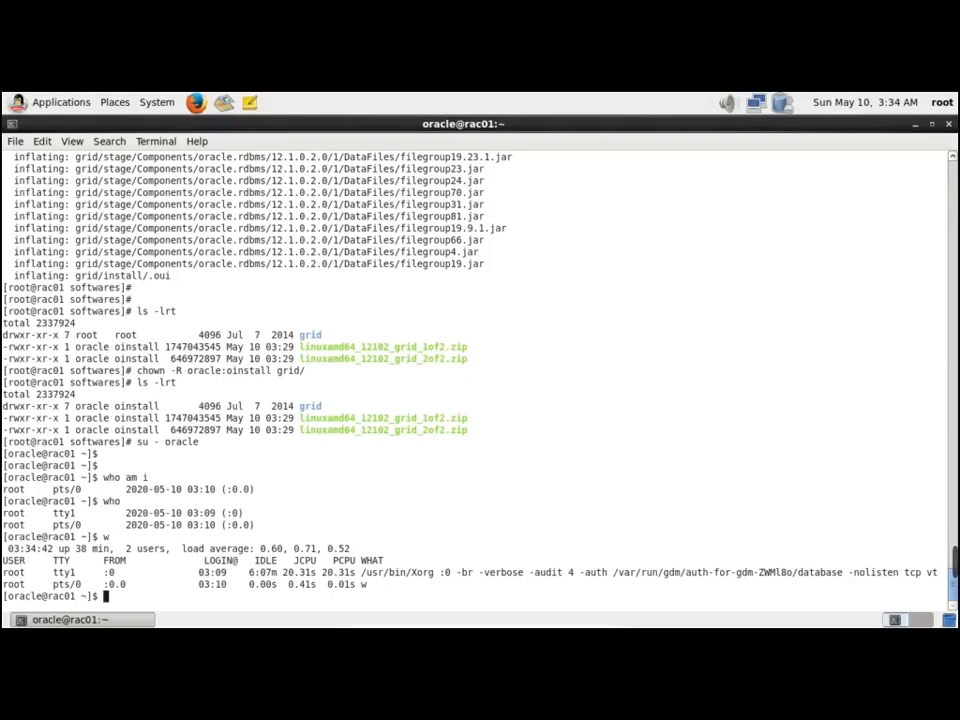
Exit the oracle and root shells so the terminal closes
type("exit")
key("Return")
type("exit")
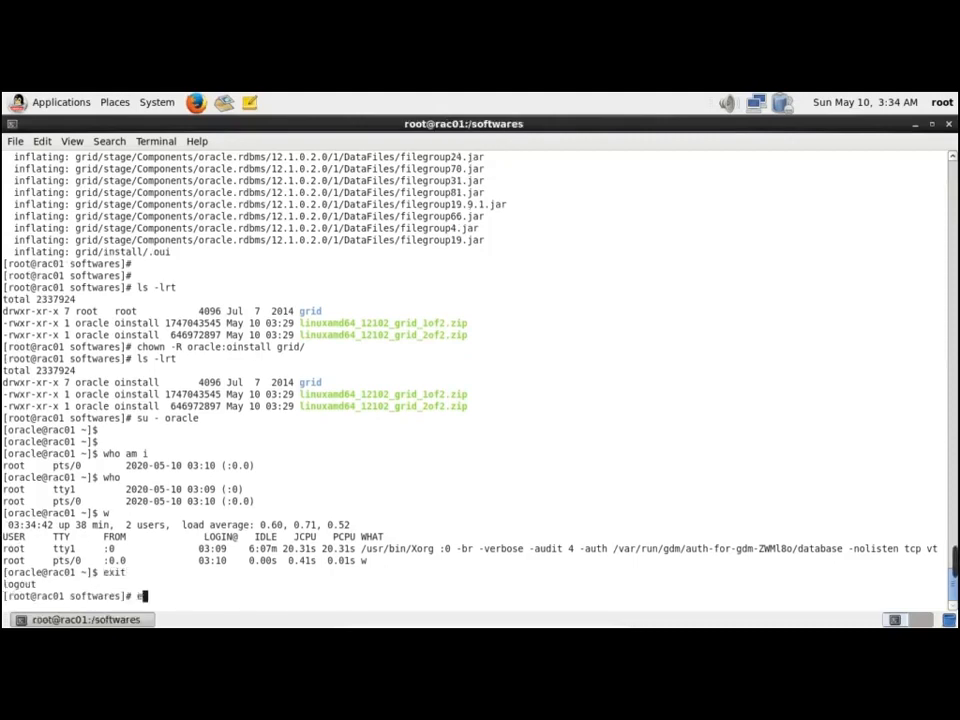
key("Return")
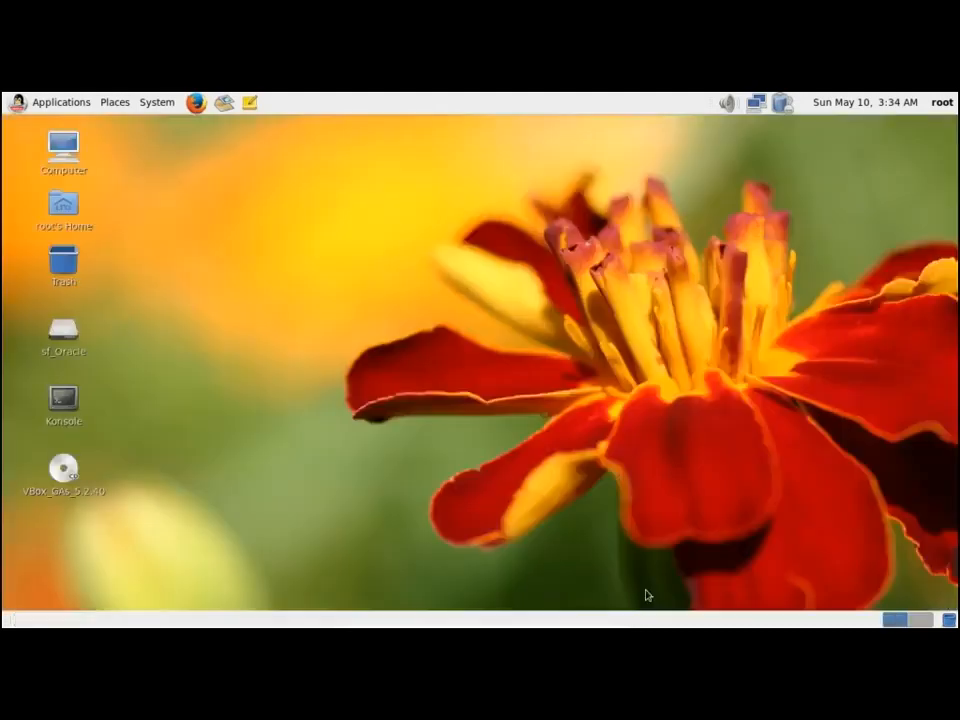
Log out of the root desktop session via System > Log Out
left_click(157, 101)
left_click(195, 229)
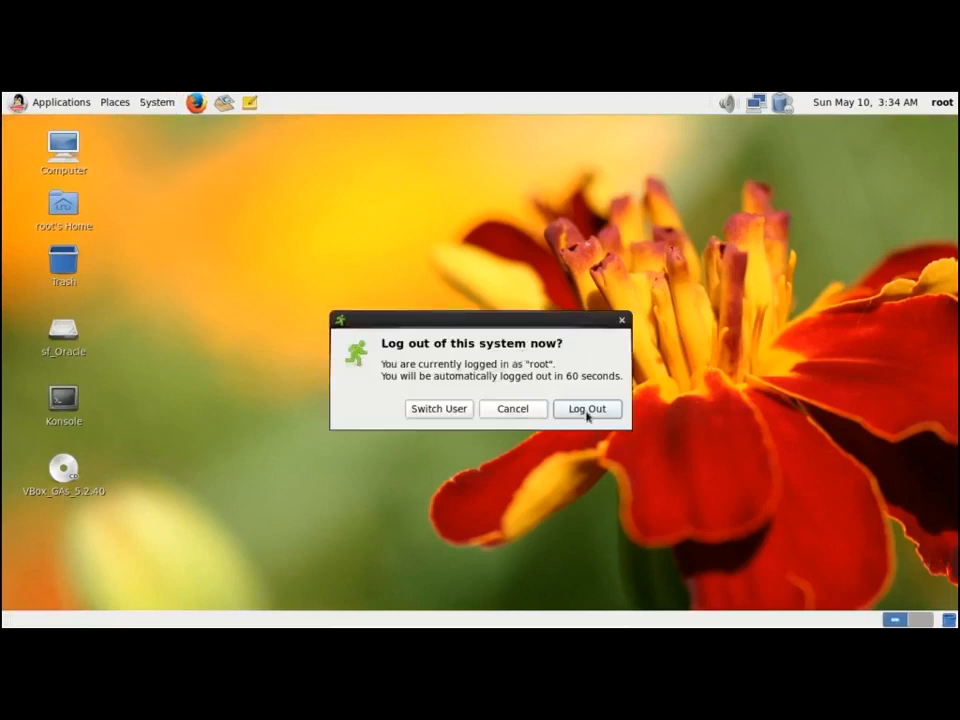
left_click(587, 409)
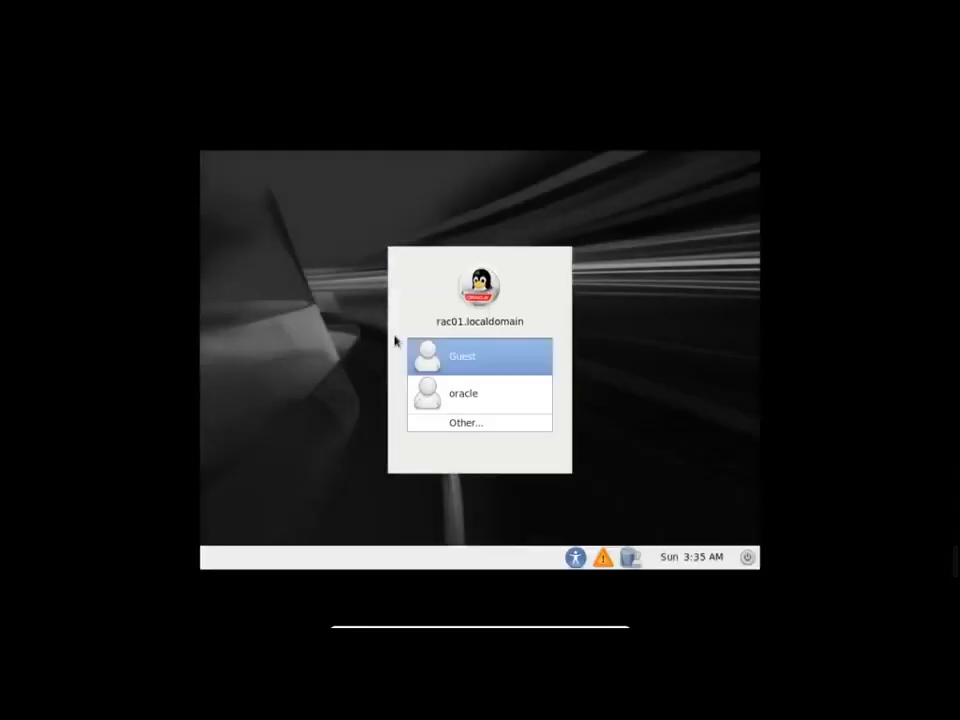
Sign in as the oracle user with its account password
key("Down")
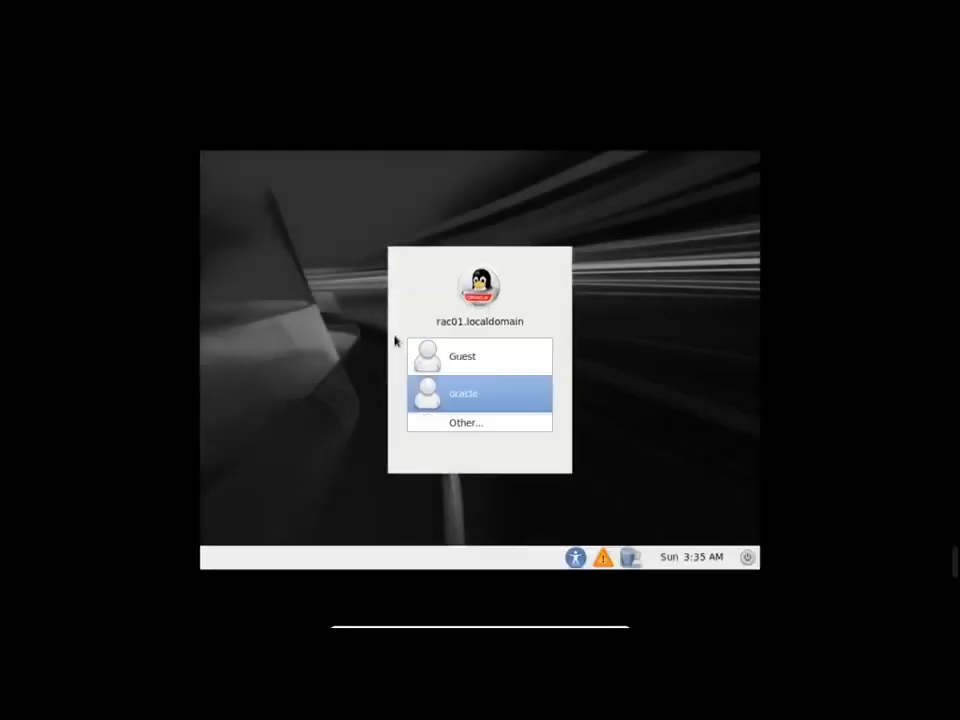
key("Return")
type("oracle")
key("Return")
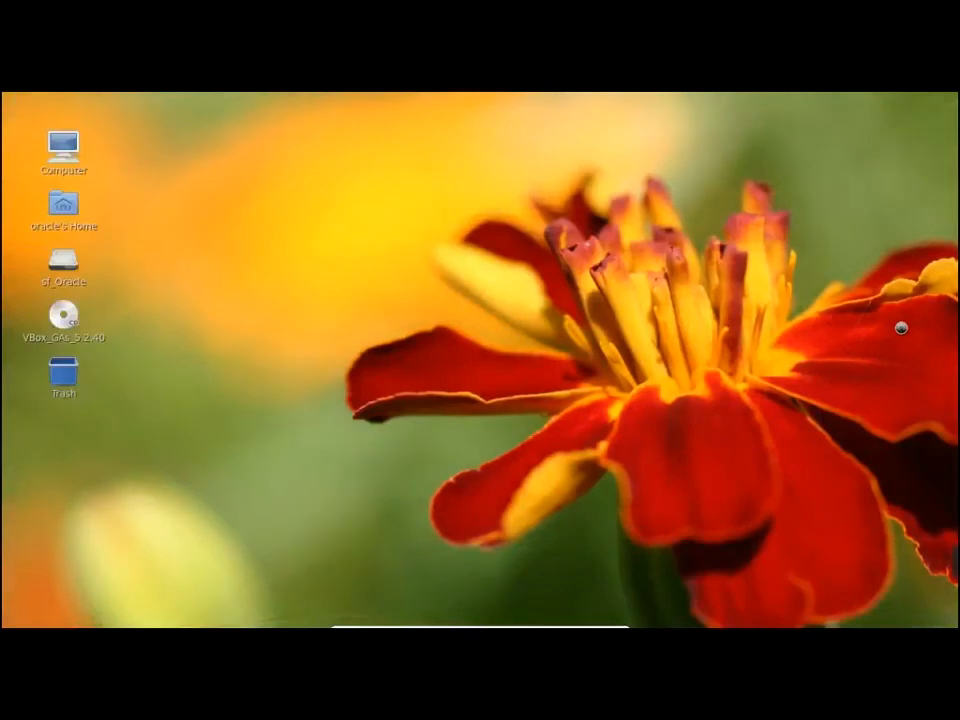
Open a maximized terminal from the desktop, go to /softwares and list its files
right_click(415, 226)
left_click(459, 281)
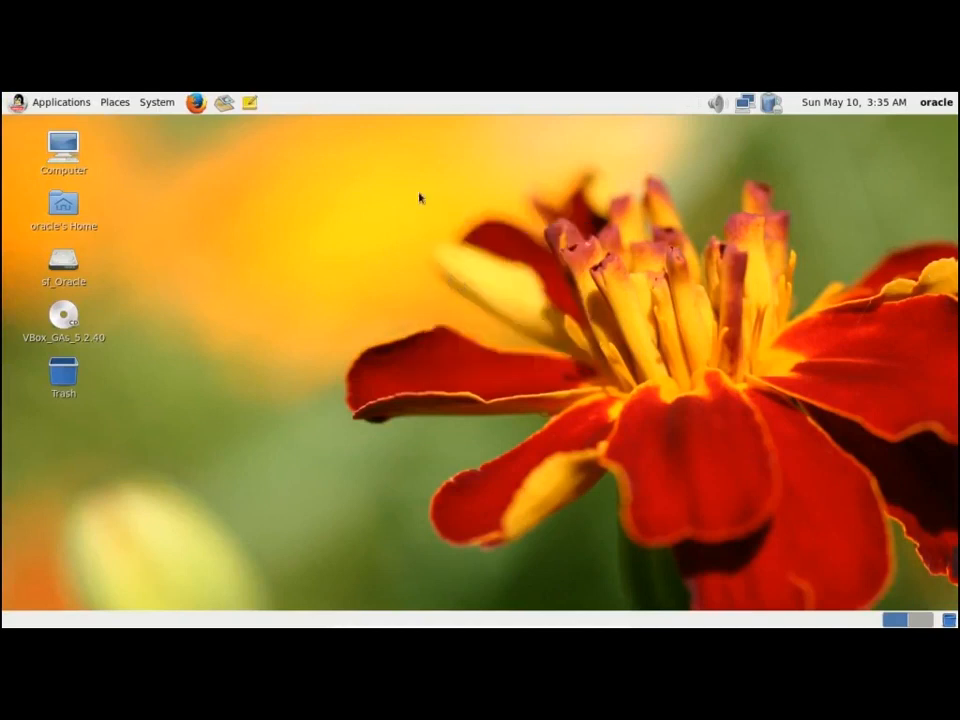
left_click(453, 182)
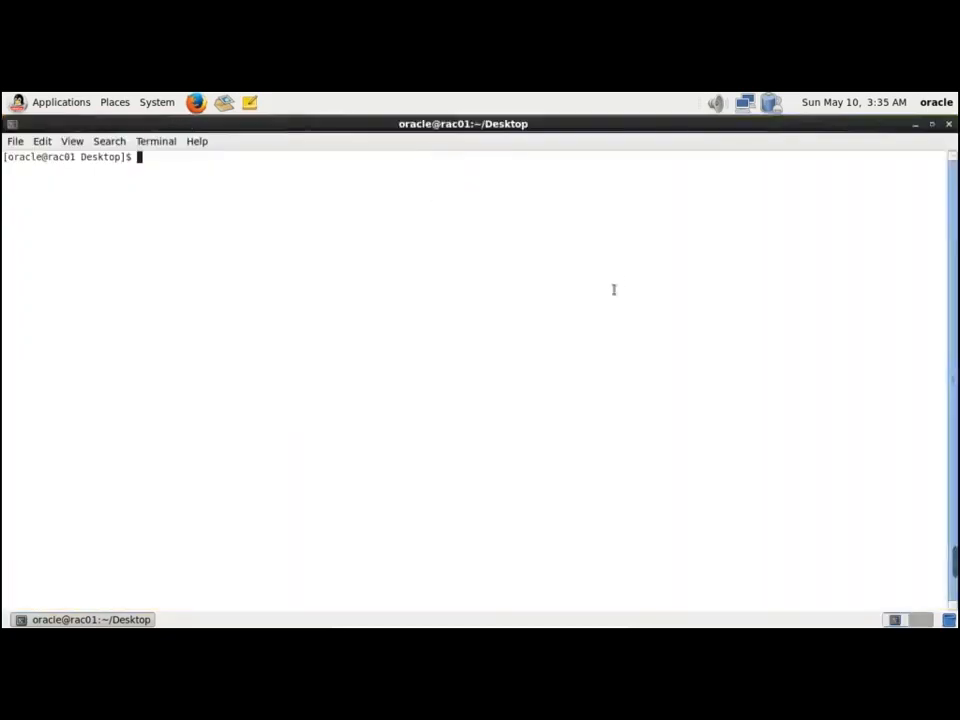
key("Return")
key("Return")
type("cd /softwares/")
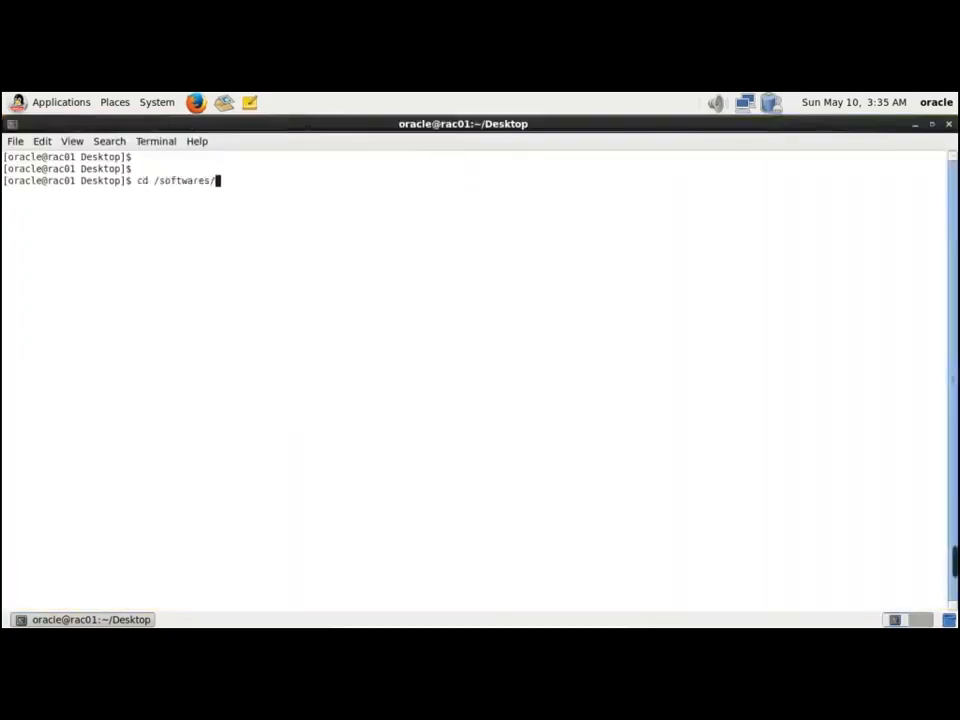
key("Return")
type("ls -lrt")
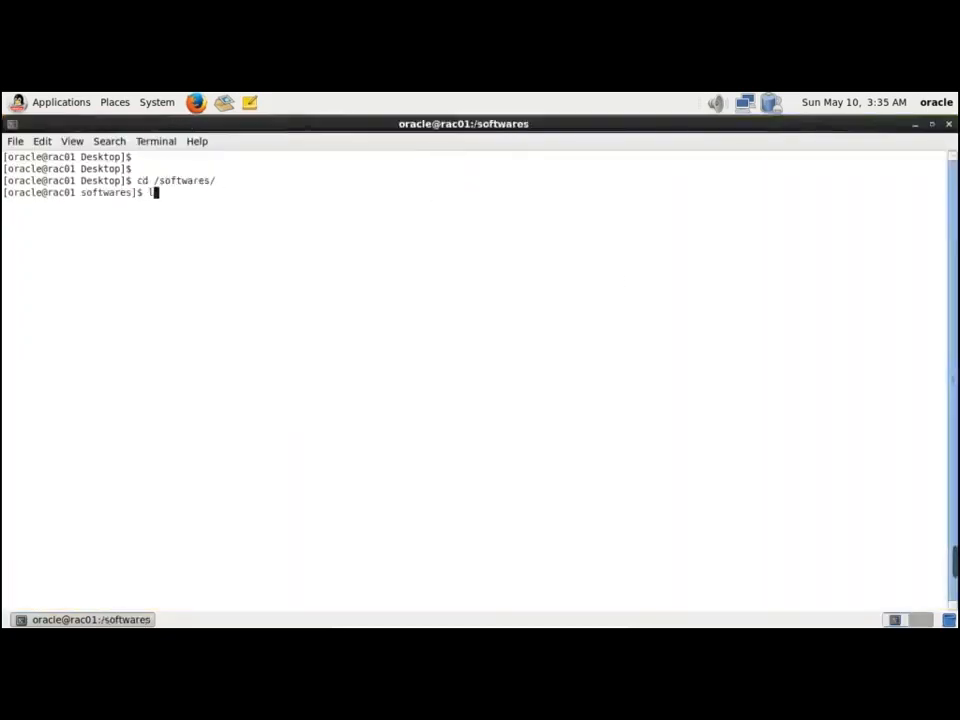
key("Return")
Try rm -rf on both grid zip files, which fails with Permission denied
type("rm -rf ")
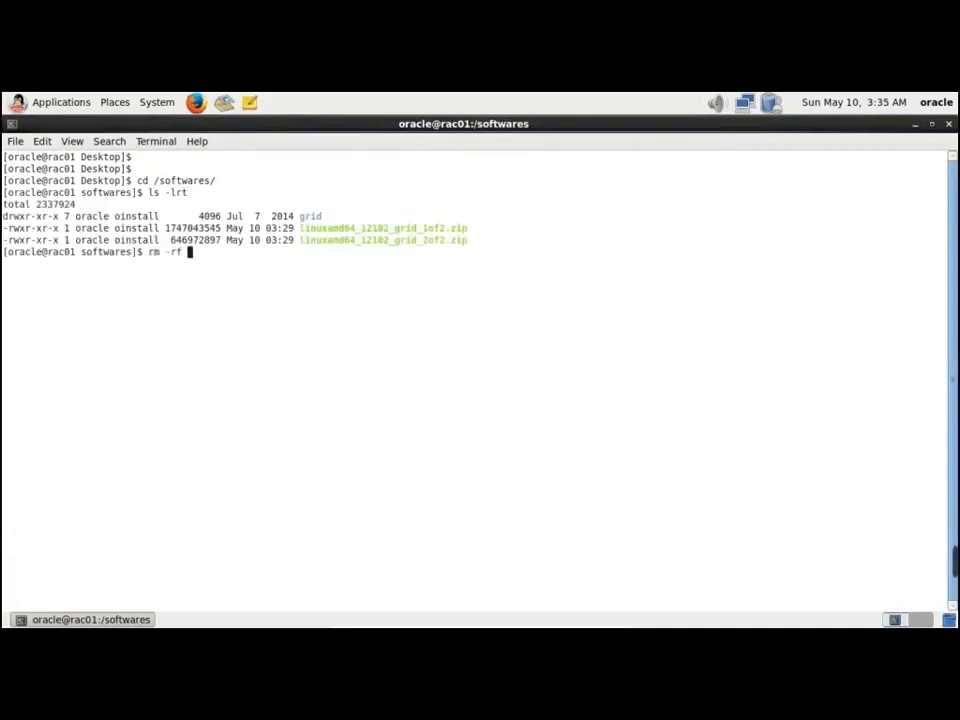
type("l")
key("Tab")
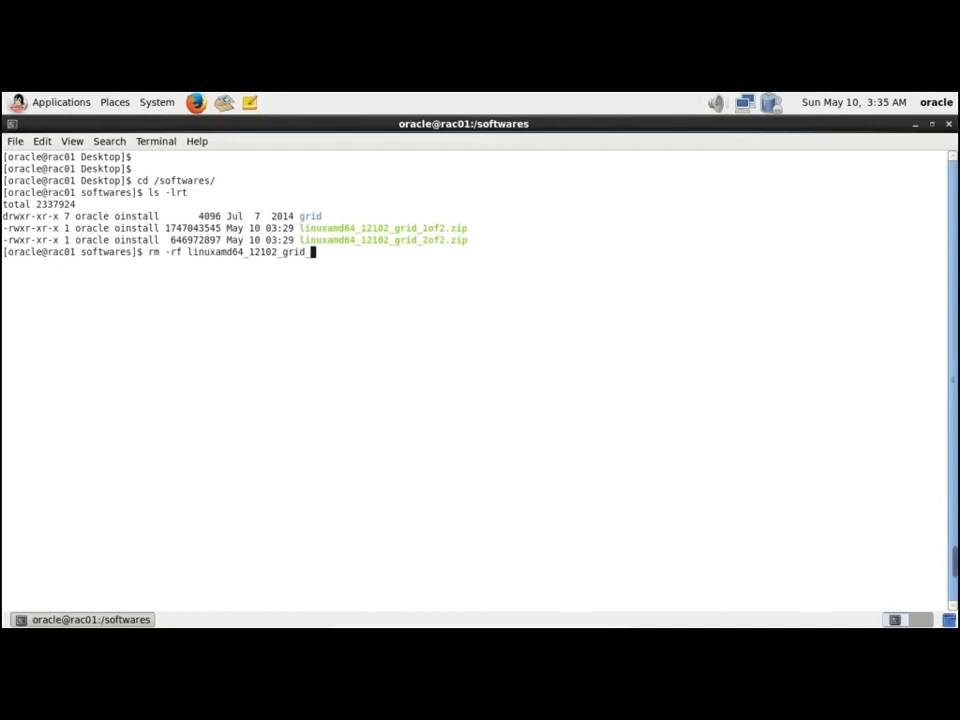
type("1")
key("Tab")
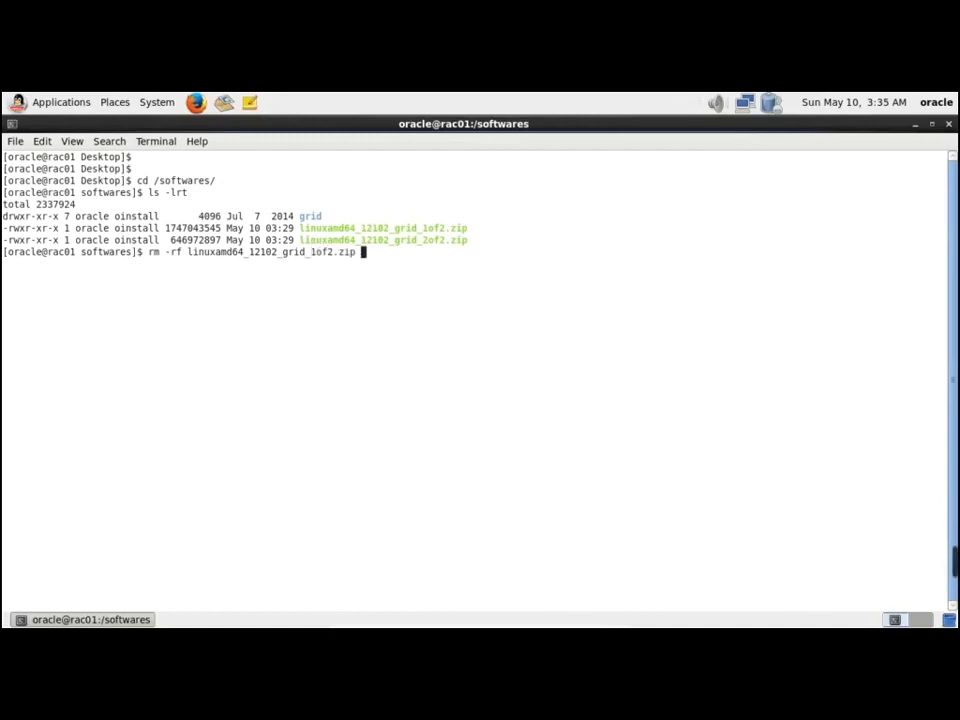
type("l")
key("Tab")
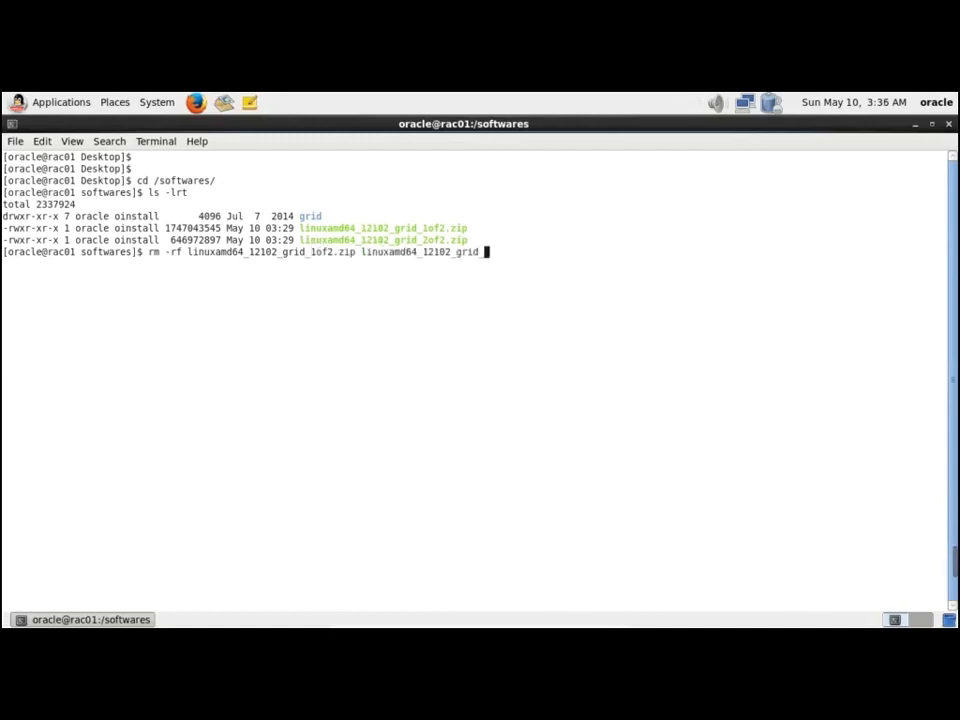
type("2")
key("Tab")
key("Return")
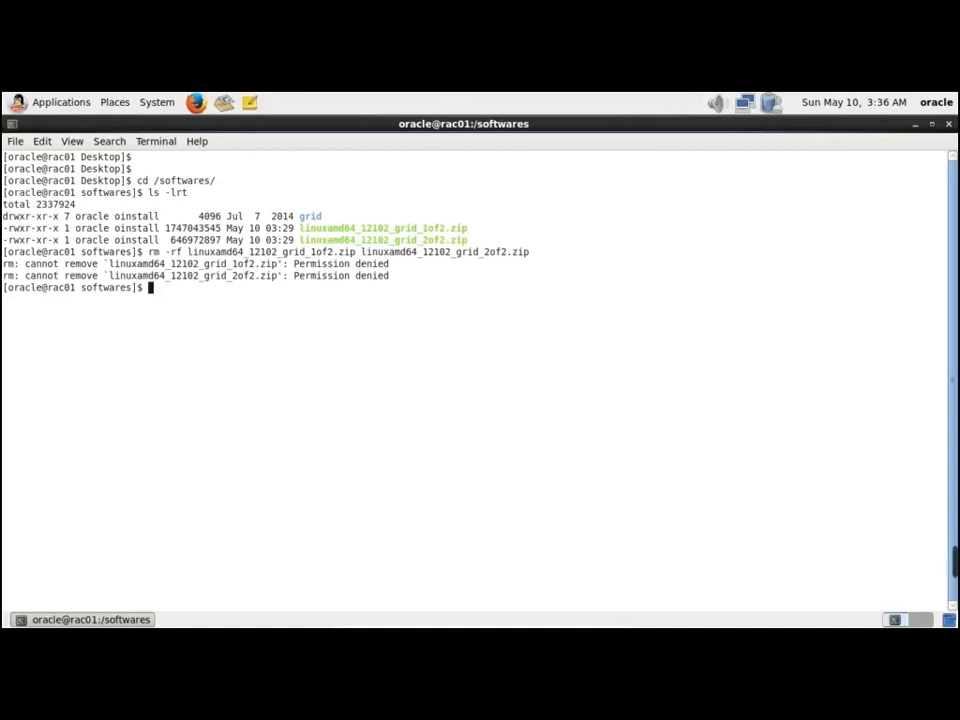
key("Return")
key("Return")
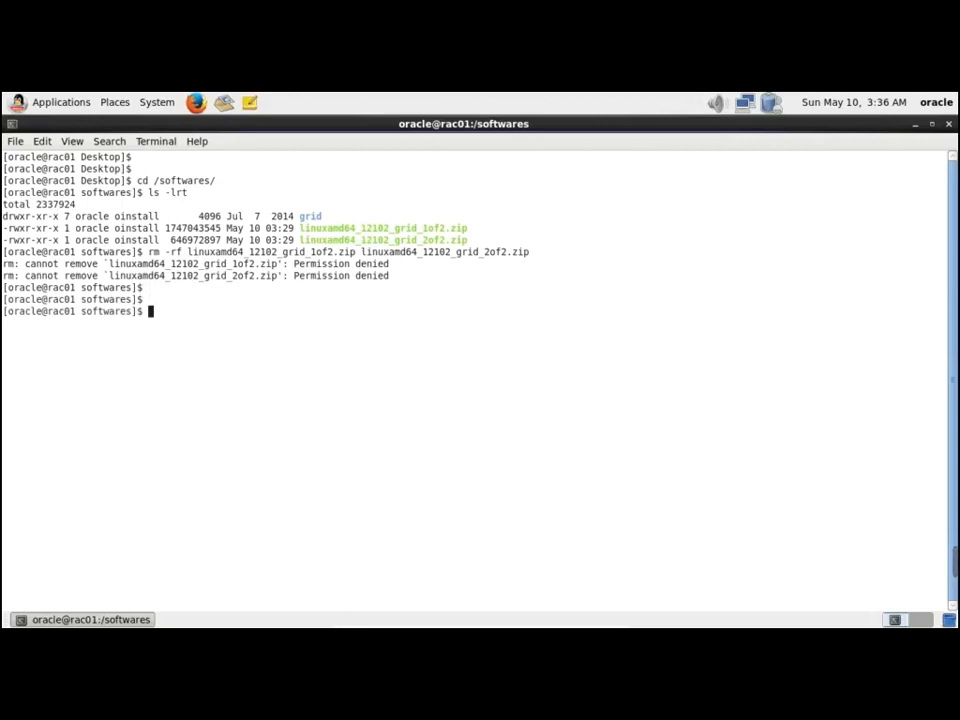
Give both grid zip files rwxrwxrwx permissions with chmod 777
type("chmod 755 ")
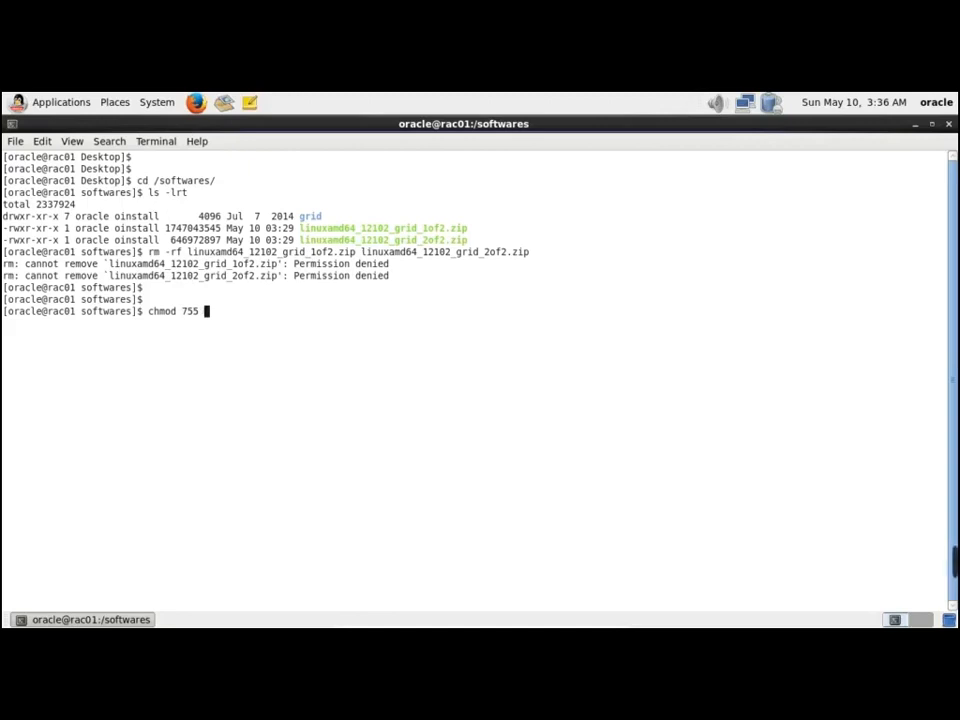
type("ls")
key("BackSpace")
key("BackSpace")
key("BackSpace")
key("BackSpace")
key("BackSpace")
key("BackSpace")
type("777")
double_click(440, 229)
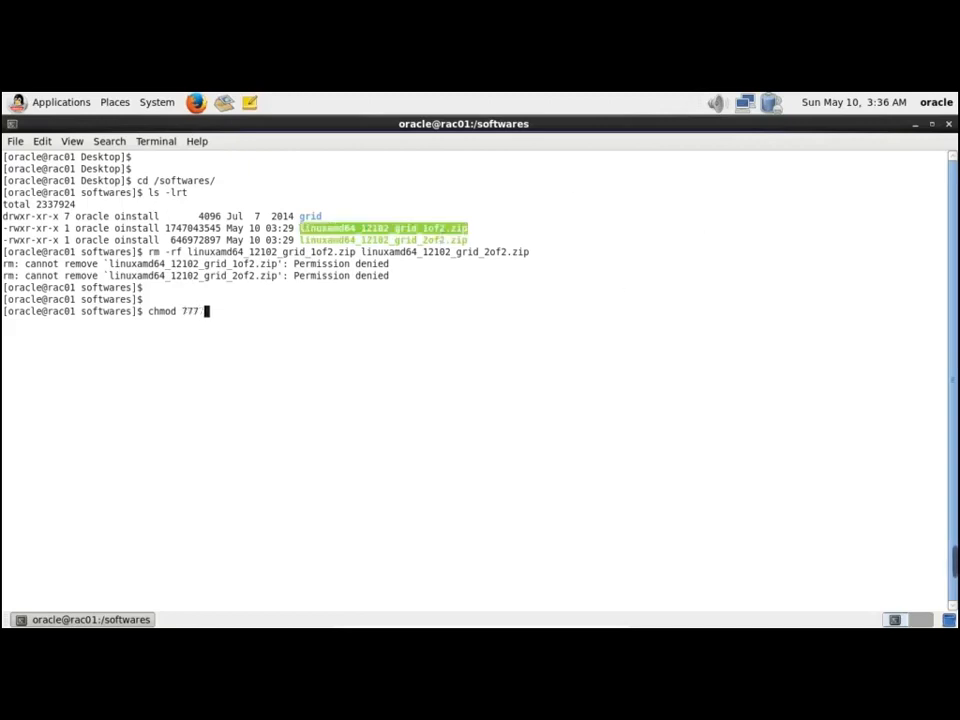
middle_click(873, 252)
key("Return")
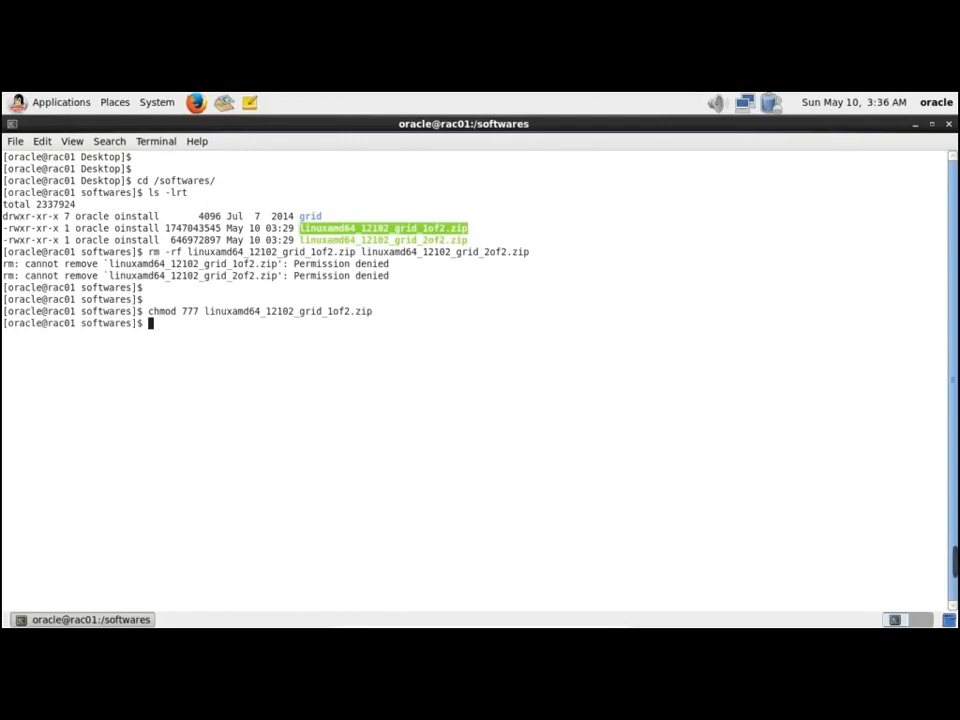
key("Up")
key("BackSpace")
key("BackSpace")
key("BackSpace")
key("BackSpace")
key("BackSpace")
key("BackSpace")
key("BackSpace")
key("BackSpace")
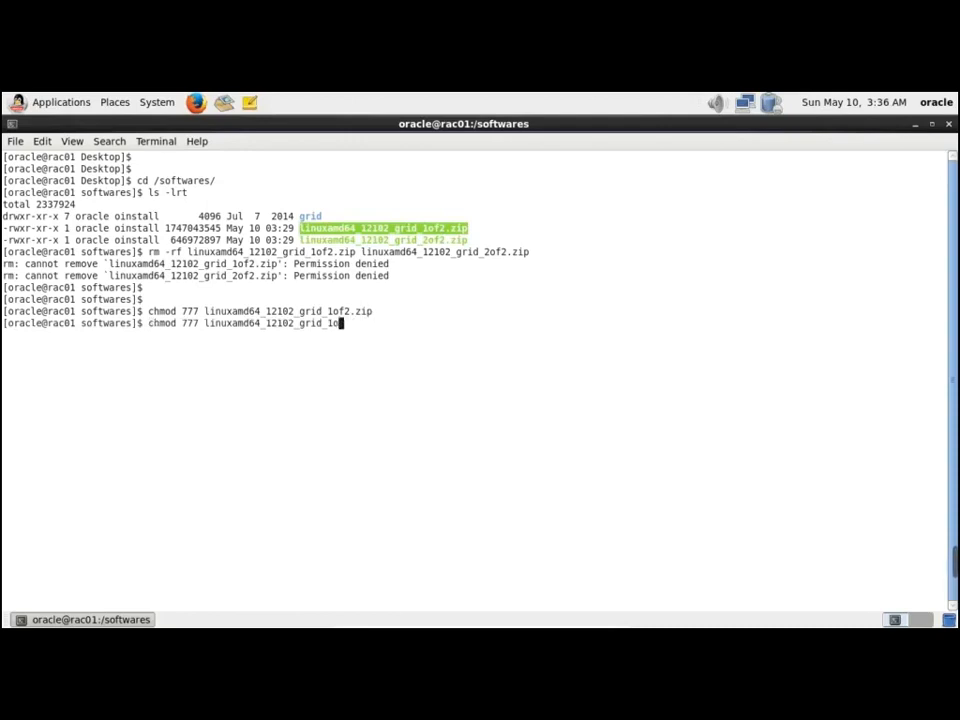
type("2")
key("Tab")
key("Return")
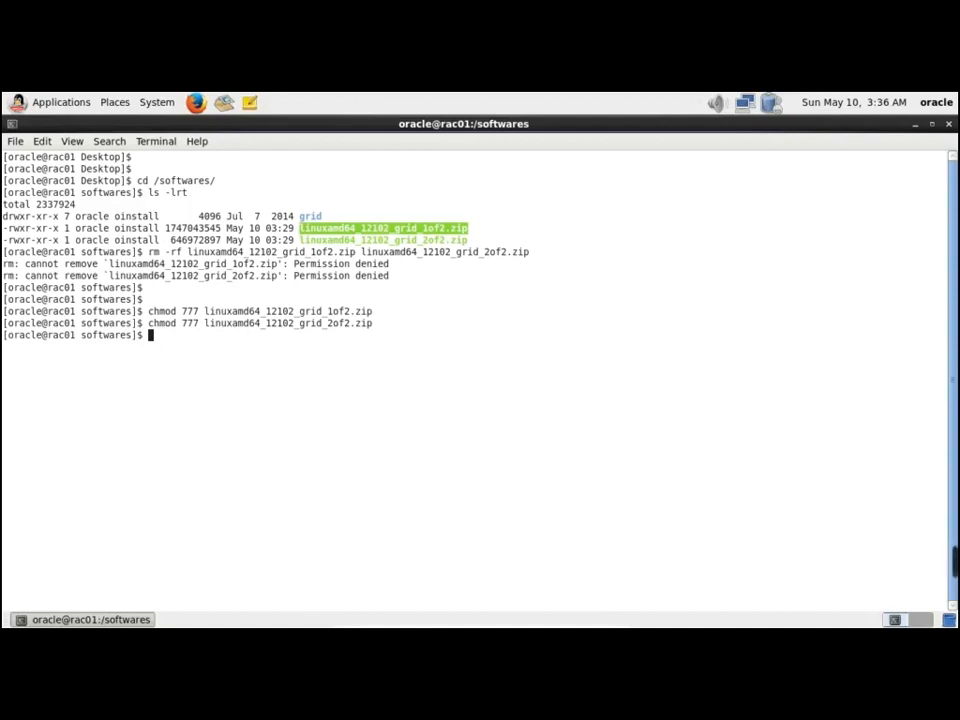
Retry deleting linuxamd64_12102_grid_1of2.zip as oracle, then list files with ls -lrt
type("r")
type("m linuxamd64_12102_grid_1of2.zip")
key("Return")
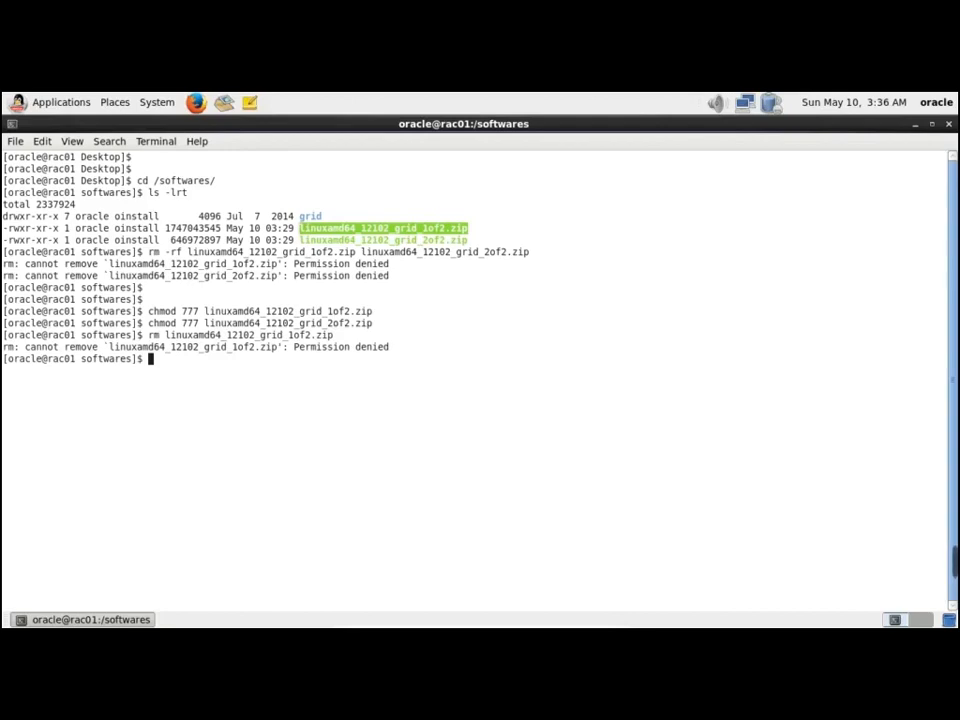
type("ls -lrt")
key("Return")
key("Return")
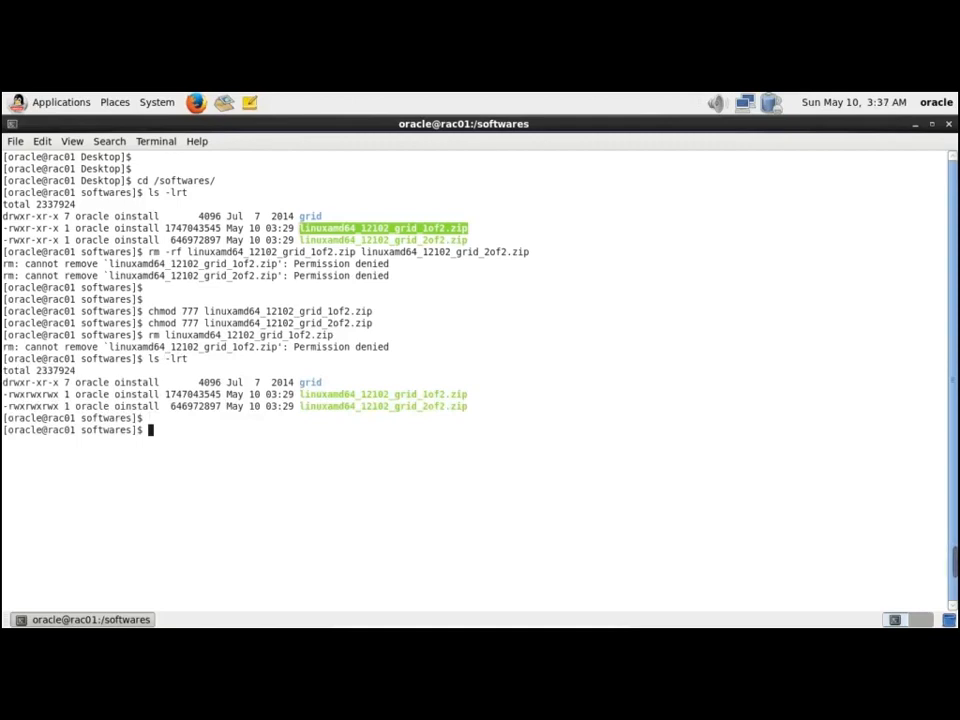
Switch to root with su - and list the contents of /softwares
type("su -")
key("Return")
key("Return")
type("cd /softwares/")
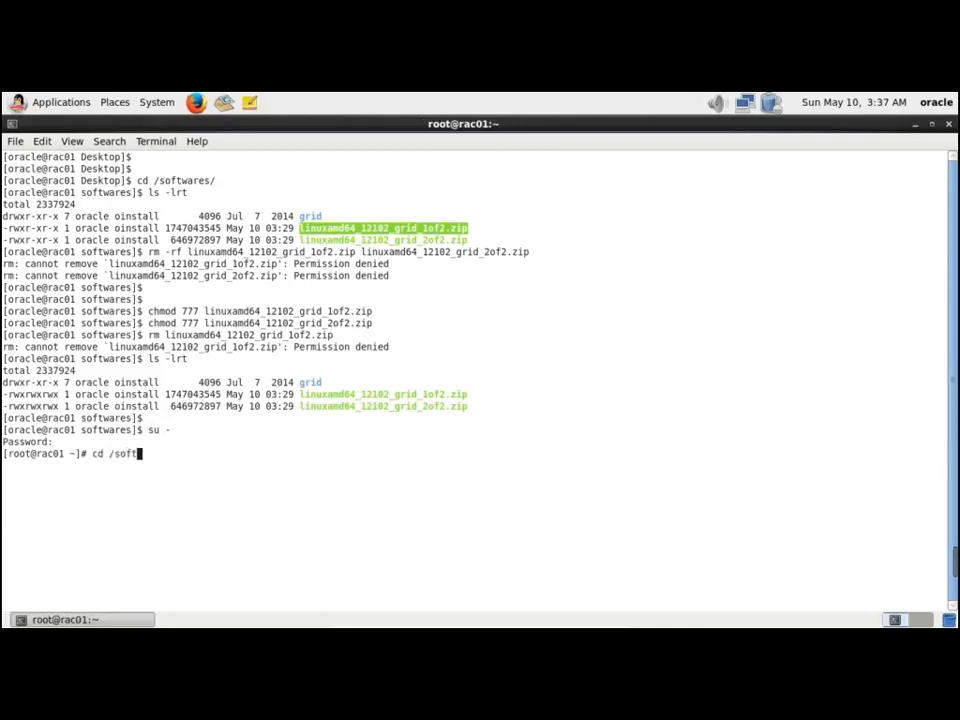
key("Return")
type("ls -lrt")
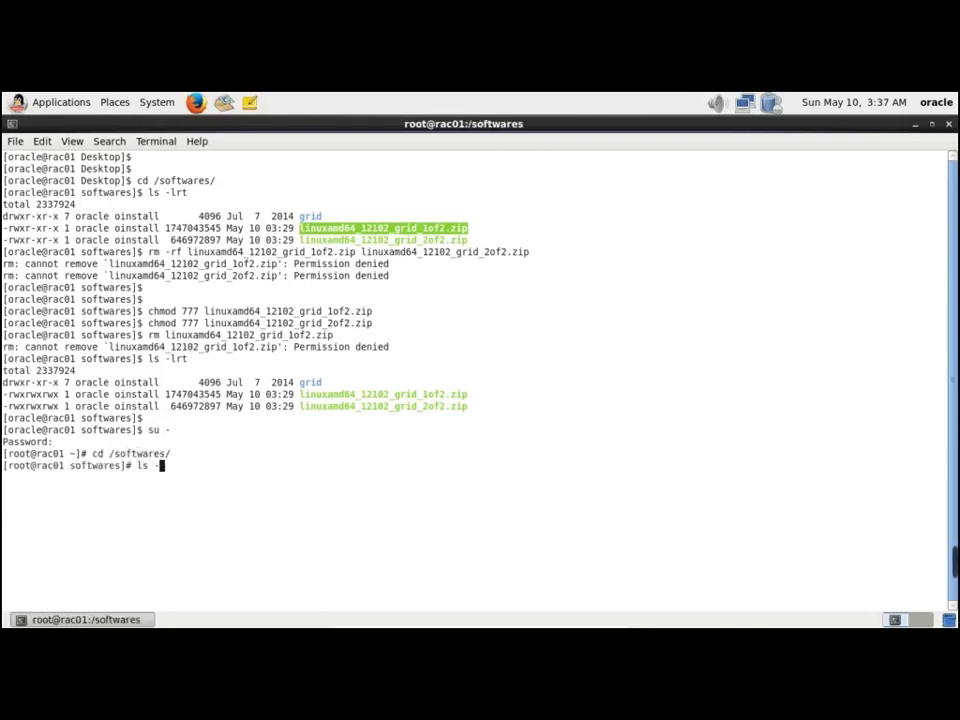
key("Return")
Remove both grid zip files with rm as root, answering the confirmations, and relist the folder
type("rm l")
key("Tab")
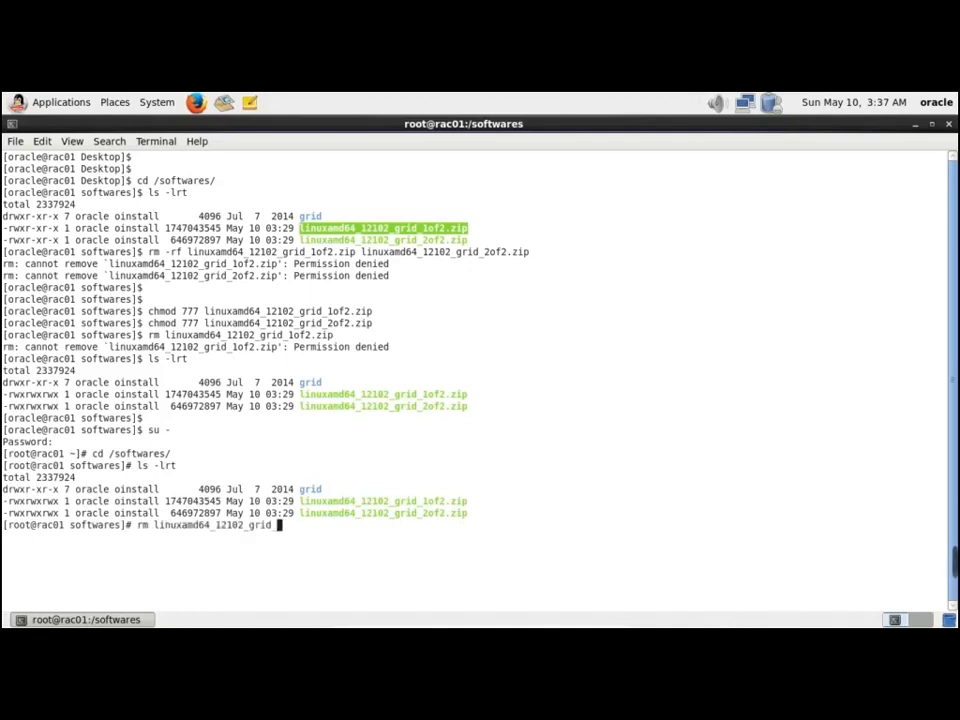
type("1")
key("Tab")
type("l")
key("Tab")
type("2")
key("Tab")
key("Return")
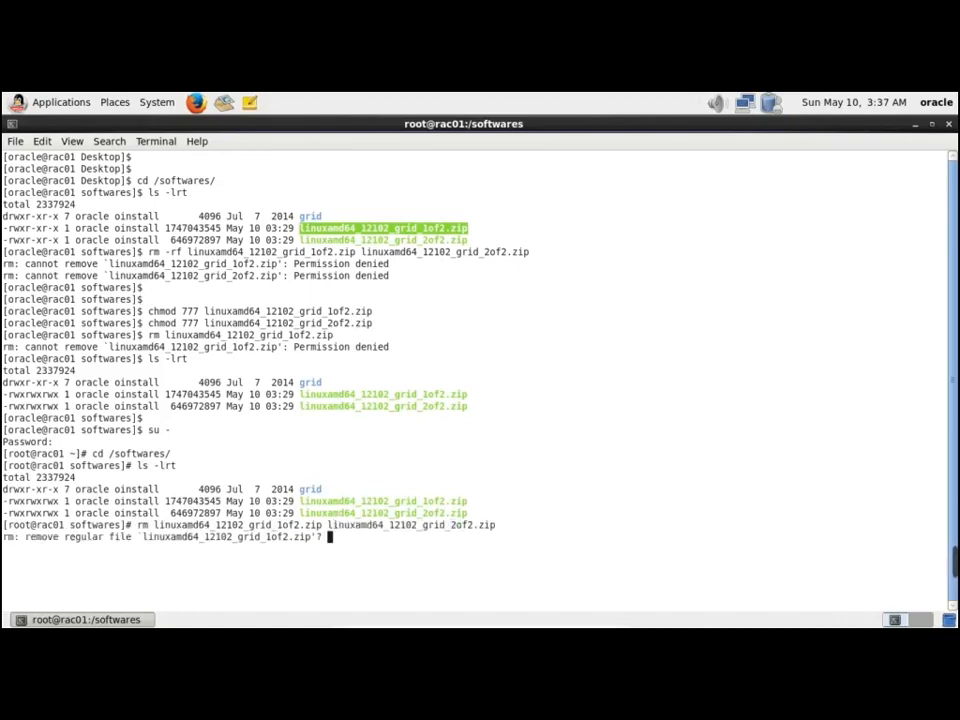
key("Return")
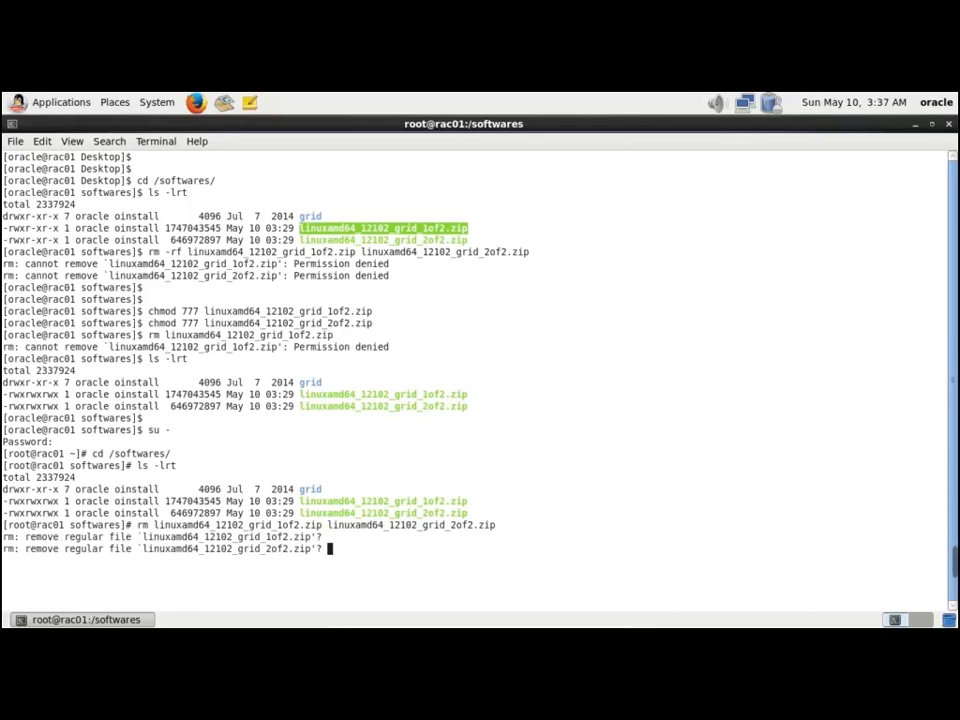
key("Return")
key("Return")
type("s")
key("BackSpace")
type("ls -lrt")
key("Return")
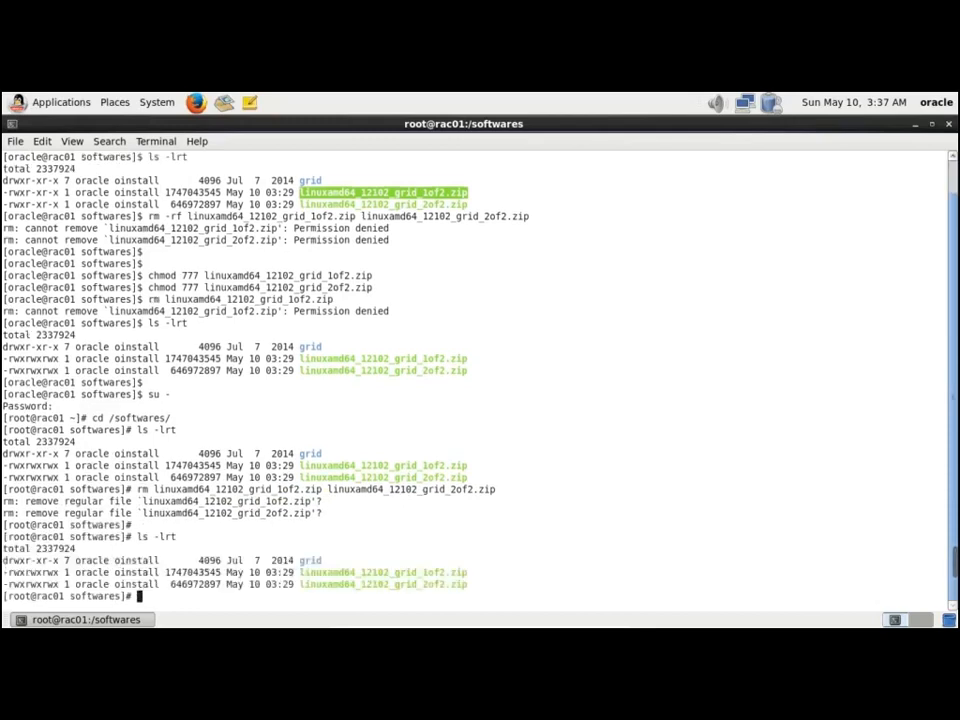
Force-delete all zips with rm -rf *.zip and confirm only the grid folder remains
key("Return")
type("rm -rf ")
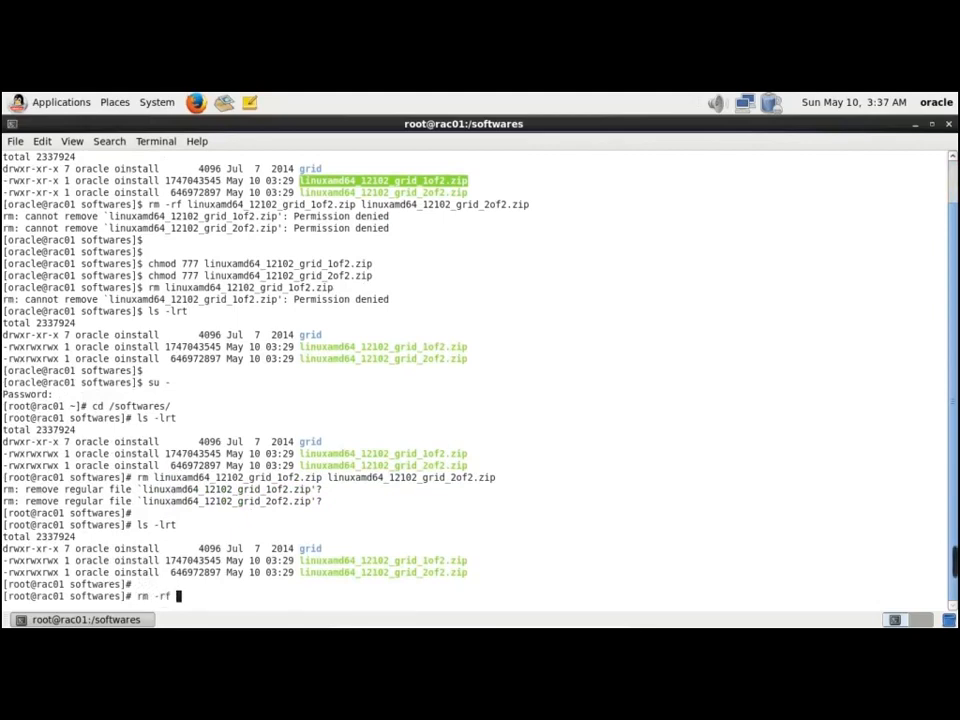
type("*.zip")
key("Return")
type("ls -lrt")
key("Return")
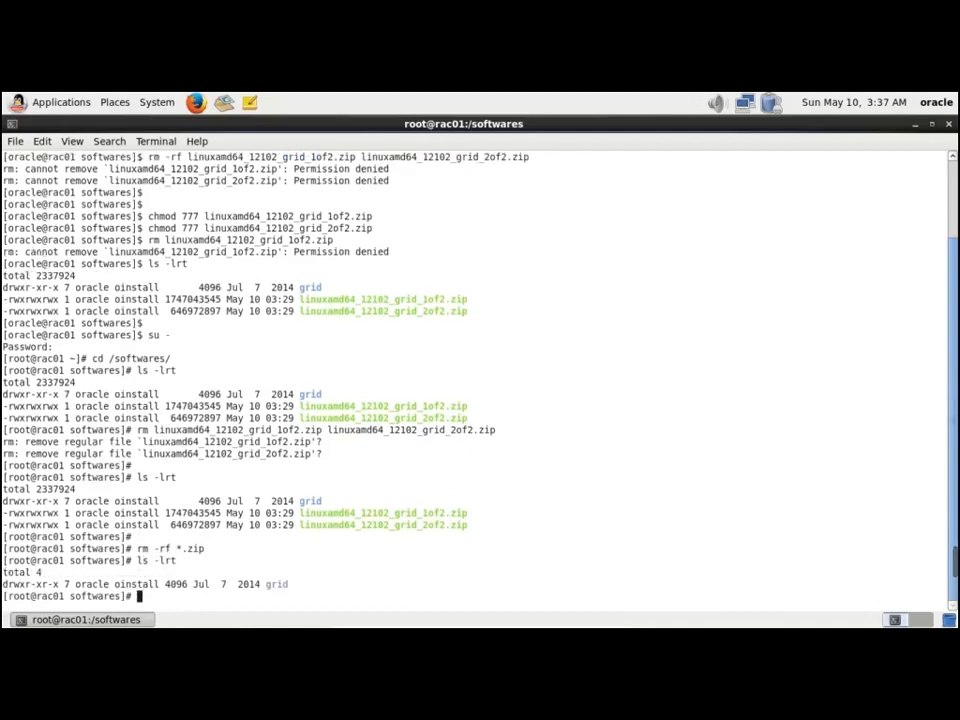
Exit the root shell back to the oracle user
key("Return")
type("cd")
key("BackSpace")
key("BackSpace")
key("BackSpace")
type("exit")
key("Return")
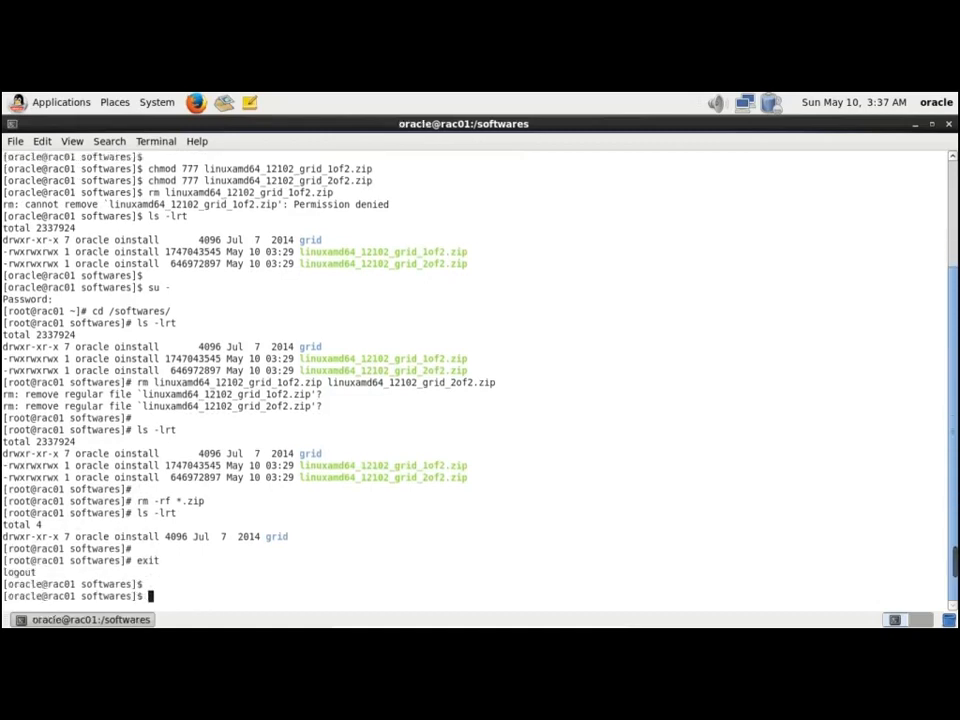
key("Return")
key("Return")
Enter the grid folder and list its contents
type("cd gri")
key("Tab")
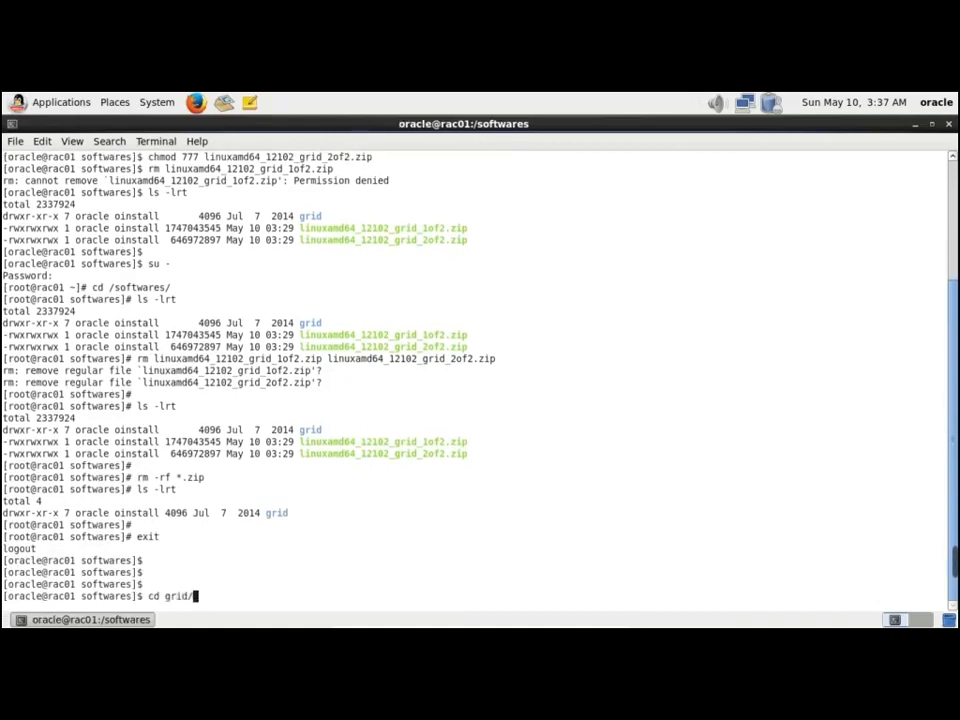
key("Return")
type("ls -lrt")
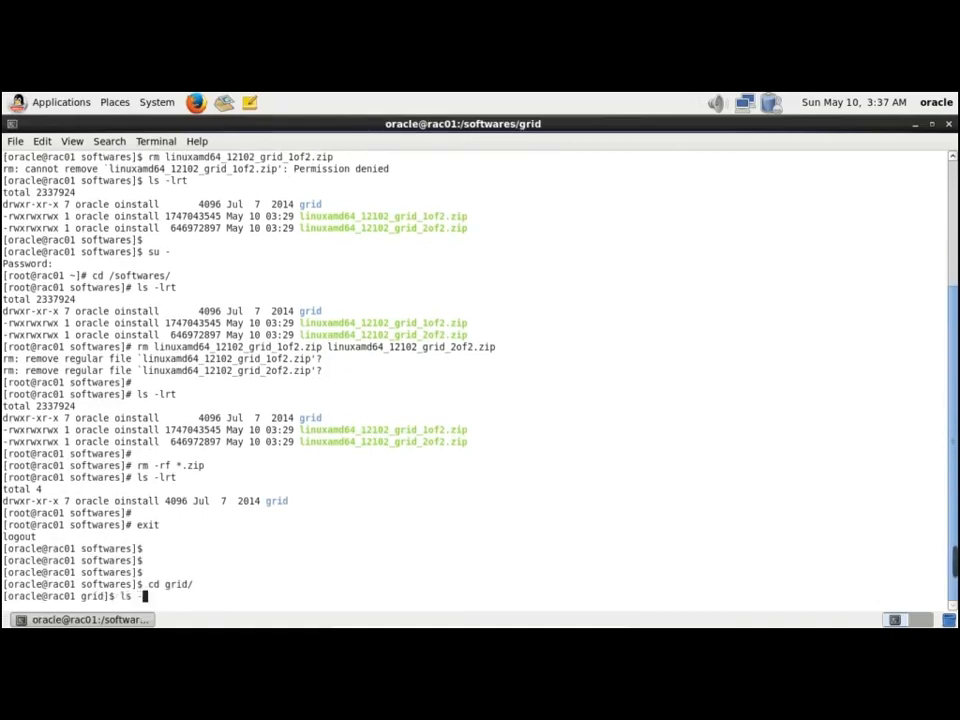
key("Return")
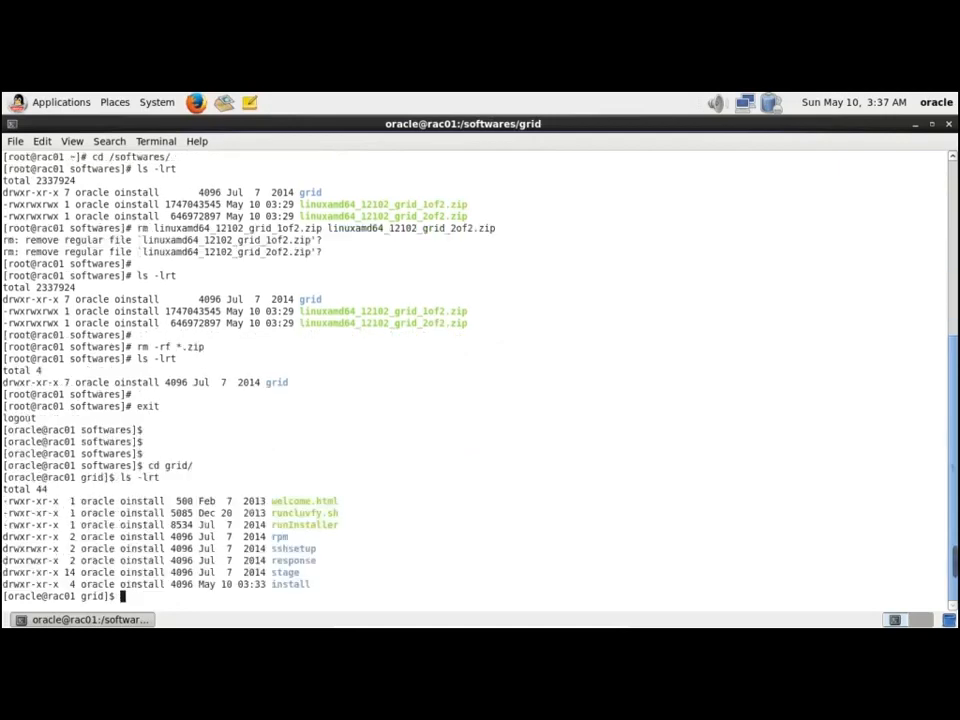
key("Return")
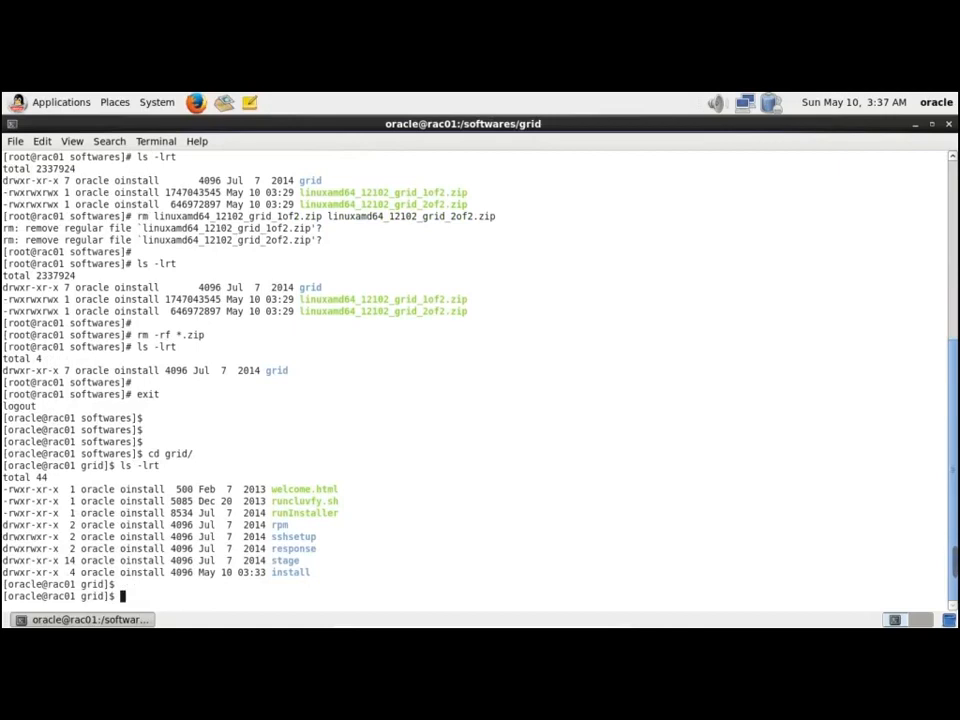
Run ./runInstaller, which fails with PRVF-0002, and get a root terminal on rac01
type("./runInstaller")
key("Return")
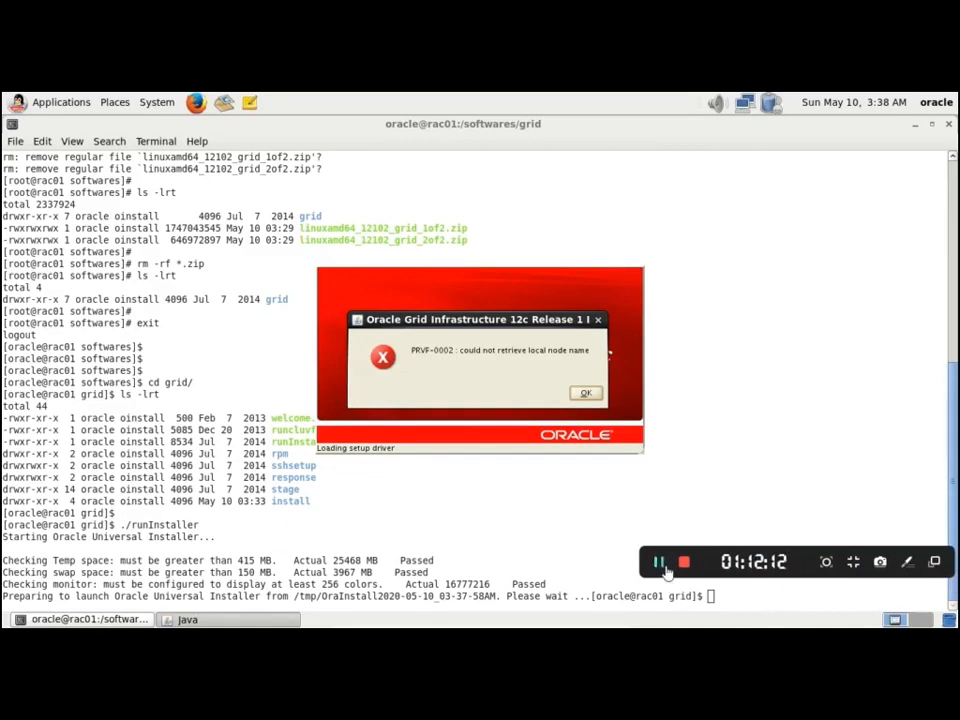
left_click(660, 563)
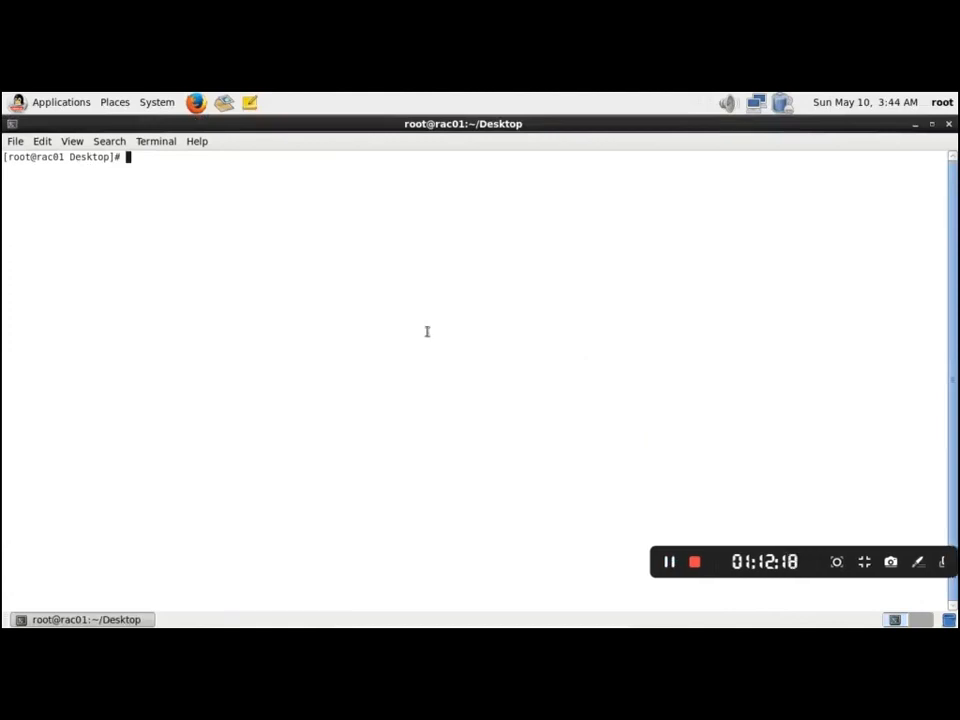
Check the host name and open /etc/hosts in vi
type("hostname")
key("Return")
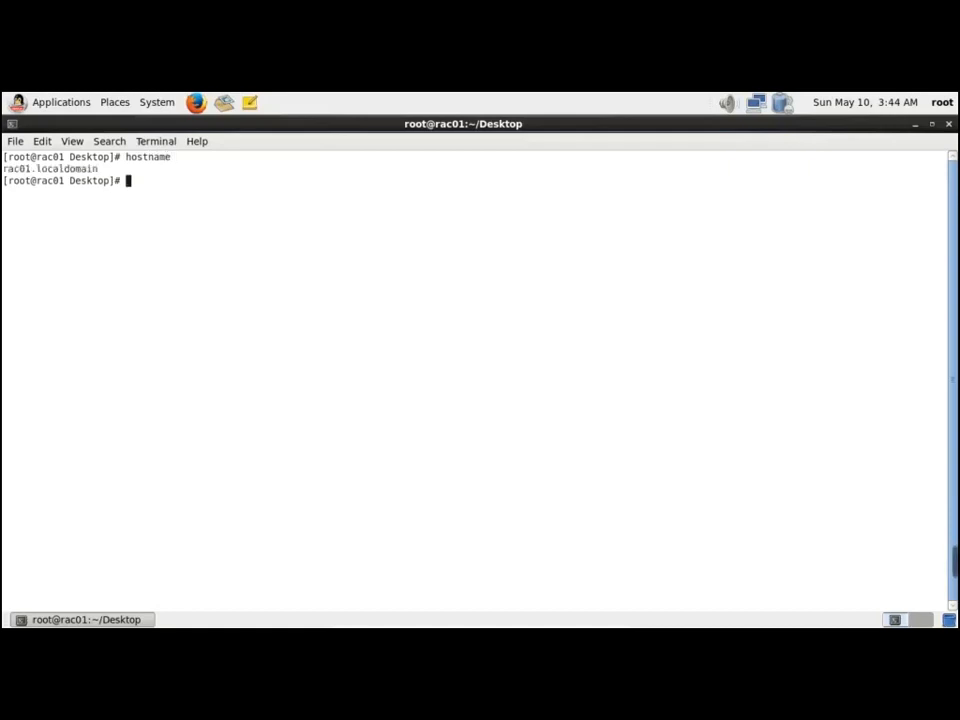
key("Return")
key("Return")
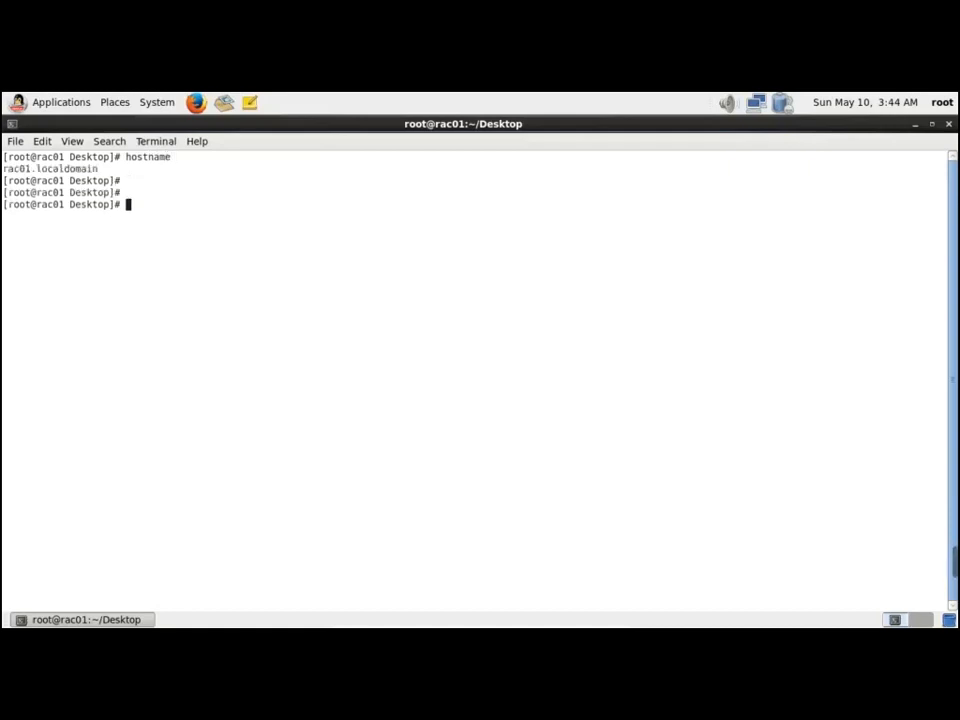
type("vi /etc/hosts")
key("Return")
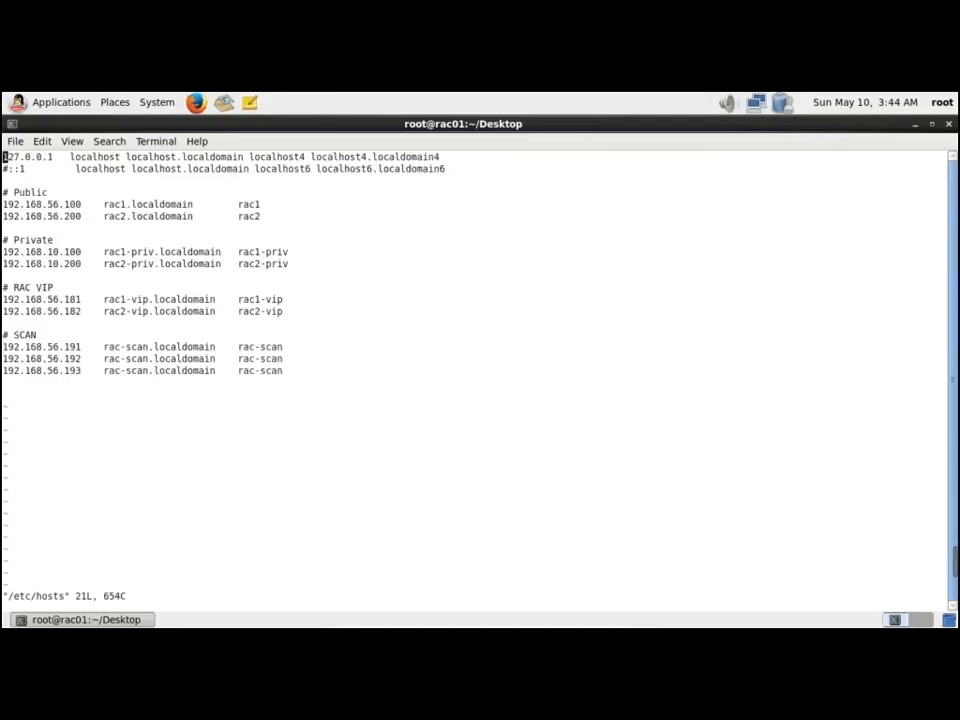
Rename the rac1 and rac2 public host names and aliases to rac01 and rac02
key("Down")
key("Down")
key("Down")
key("Down")
key("Right")
key("Right")
key("Right")
key("Right")
key("Right")
key("Right")
key("Right")
key("Right")
key("Right")
key("Right")
key("Right")
key("Right")
key("Right")
key("Right")
key("Right")
key("Right")
key("Right")
key("Right")
key("Right")
key("Right")
type("i")
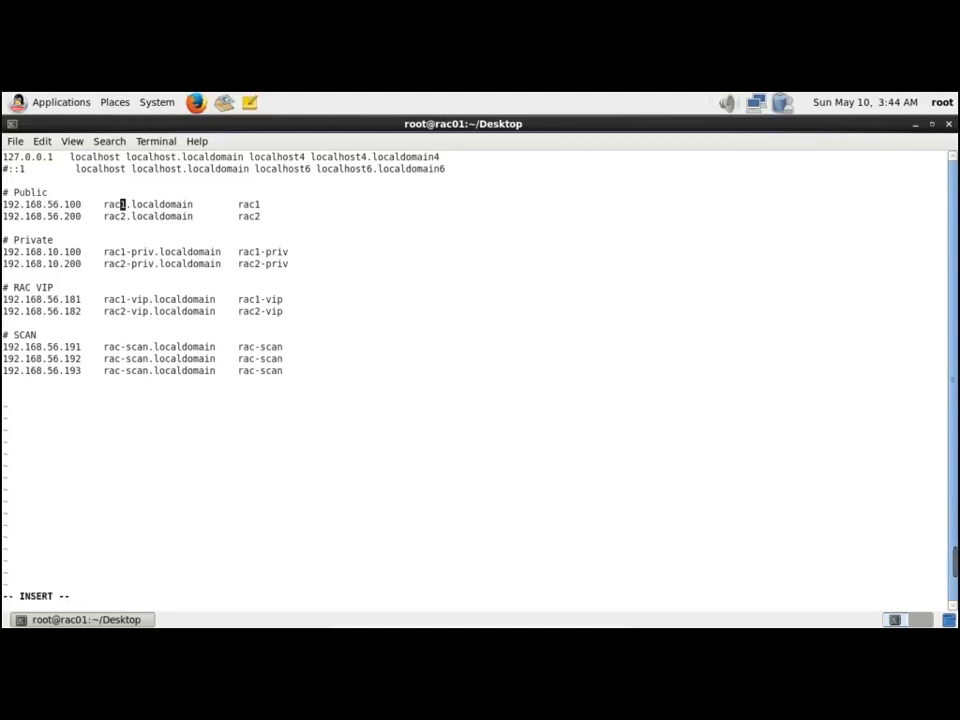
type("0")
key("Down")
type("0")
key("Up")
key("Right")
key("Right")
key("Right")
key("Right")
key("Right")
key("Right")
key("Right")
key("Right")
key("Right")
key("Right")
key("Right")
key("Right")
key("Right")
key("Right")
key("Right")
key("Right")
key("Right")
key("Right")
key("Right")
key("Right")
key("Right")
key("Right")
key("Right")
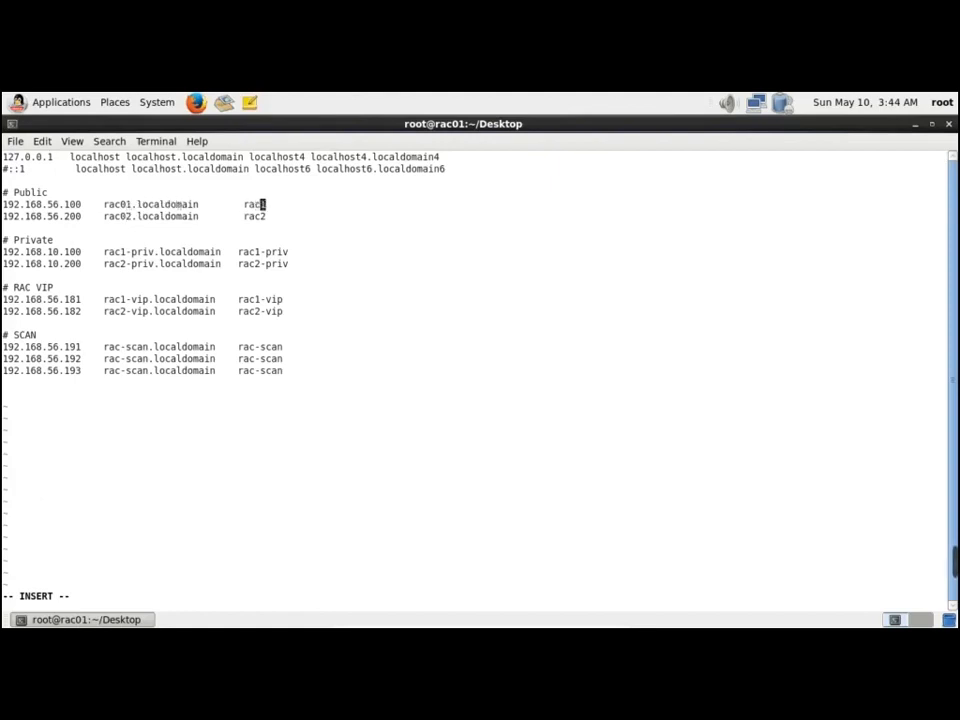
type("0")
key("Down")
type("0")
Change the private and VIP entries to rac01-priv, rac02-priv, rac01-vip and rac02-vip
key("Down")
key("Down")
key("Down")
key("Left")
key("Left")
key("Left")
key("Right")
type("0")
key("Down")
key("Left")
type("0")
key("Down")
key("Down")
key("Down")
key("Left")
type("0")
key("Down")
key("Left")
type("0")
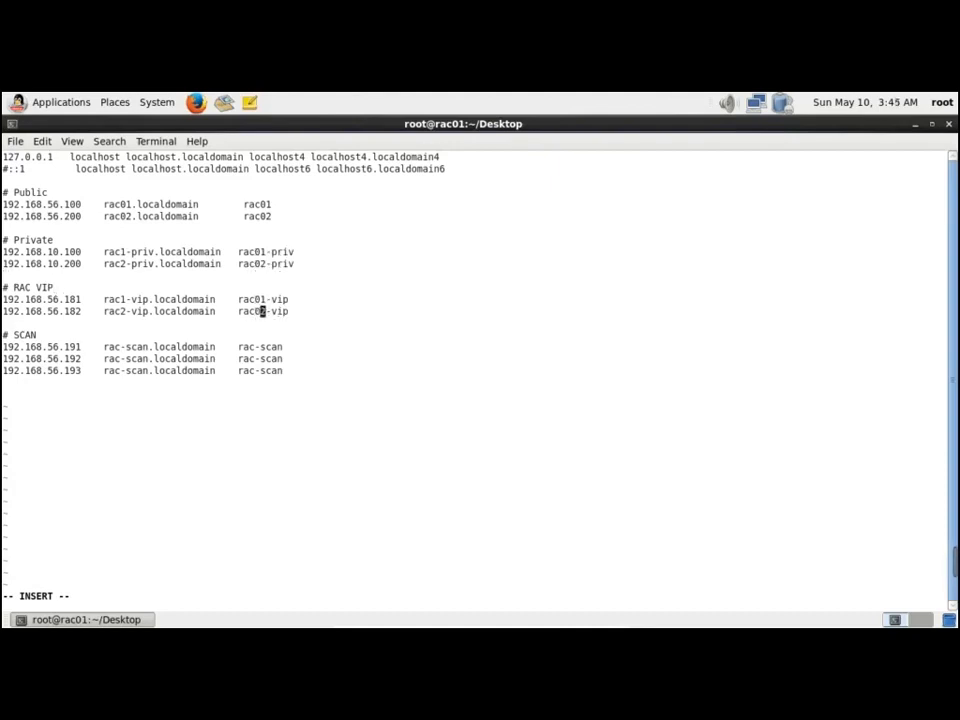
key("Left")
key("Left")
key("Left")
key("Left")
key("Left")
key("Left")
key("Left")
key("Left")
key("Left")
key("Left")
key("Left")
key("Left")
key("Left")
key("Left")
key("Left")
key("Left")
key("Left")
key("Left")
key("Left")
key("Left")
key("Left")
key("Left")
key("Left")
type("0")
key("Up")
key("Left")
type("0")
key("Up")
key("Up")
key("Up")
type("0")
key("Up")
key("Left")
type("0")
key("Right")
key("Right")
key("Right")
key("Right")
key("Right")
key("Right")
key("Right")
key("Right")
key("Right")
key("Down")
key("Down")
key("Down")
key("Down")
key("Down")
key("Down")
key("Down")
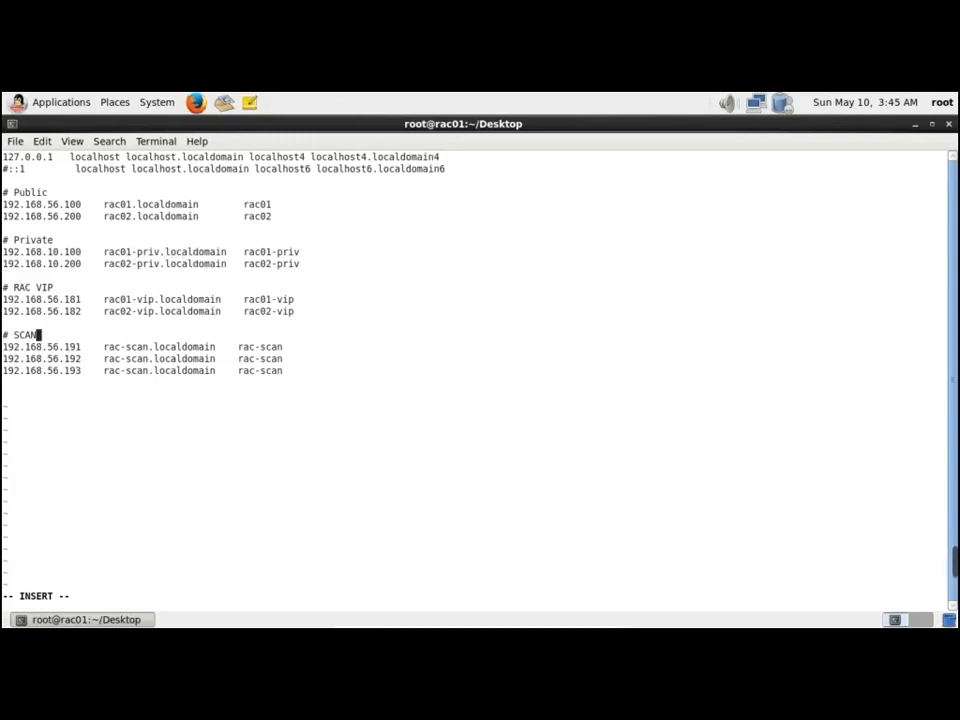
key("Up")
key("Up")
key("Right")
key("Right")
key("Right")
key("Right")
key("Right")
key("Right")
key("Right")
key("Right")
key("Right")
key("Right")
key("Right")
key("Right")
key("Right")
key("Right")
key("Right")
key("Right")
key("Right")
key("Right")
key("Right")
key("Right")
key("Up")
key("Up")
key("Up")
key("Up")
key("Up")
key("Up")
key("Up")
key("Up")
key("Up")
key("Up")
key("Up")
key("Up")
key("Up")
Save /etc/hosts and quit vi with :wq
key("Escape")
type(":wq")
key("Return")
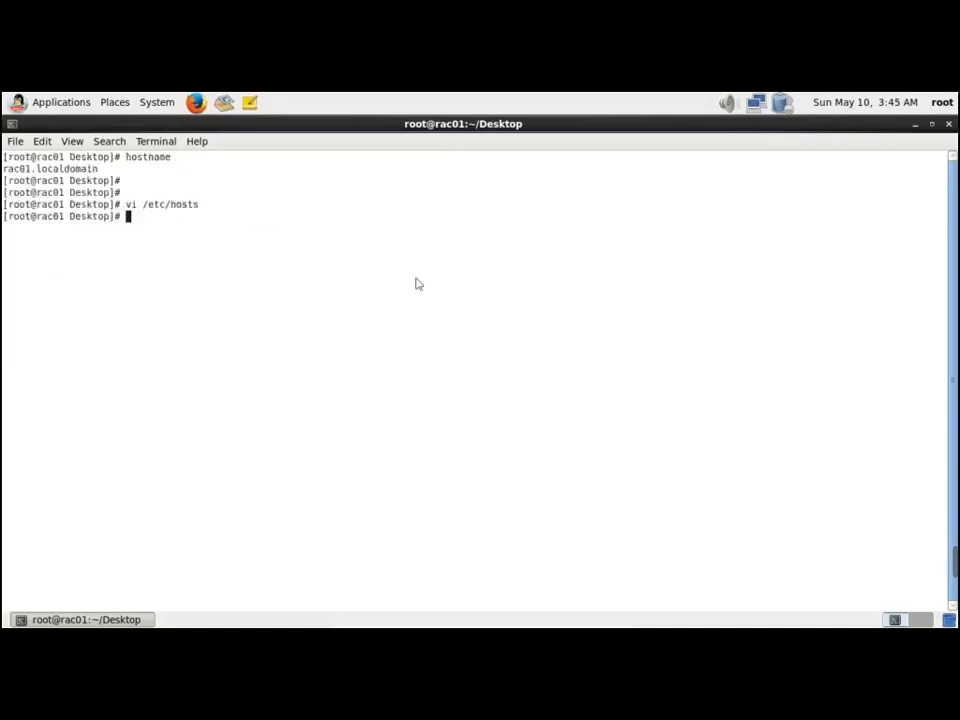
key("alt+Tab")
key("alt+Tab")
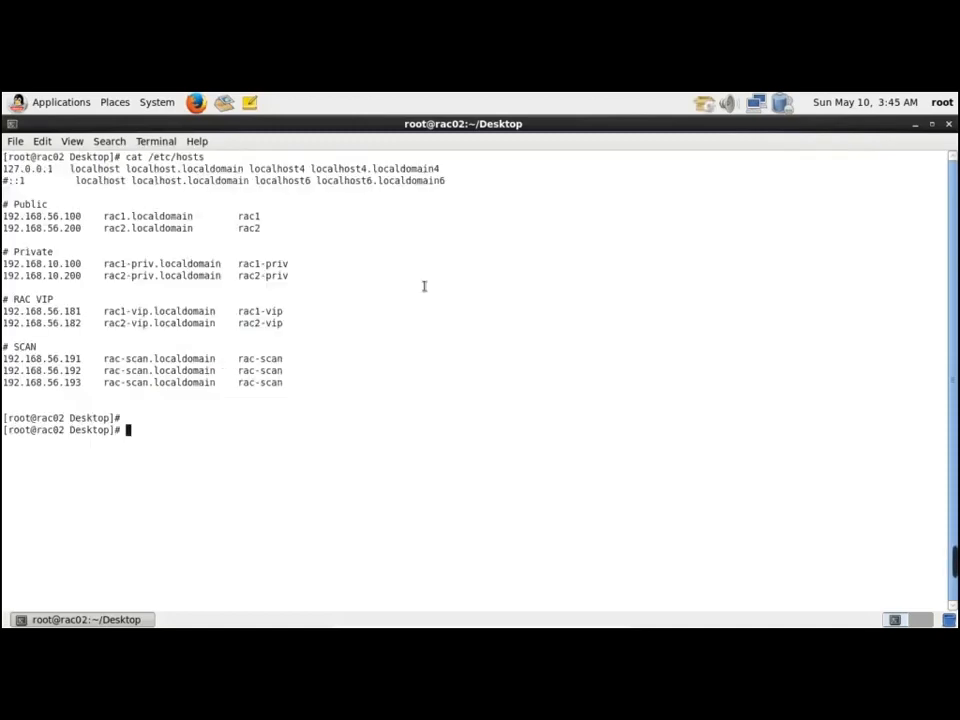
In rac02's /etc/hosts, rename the public host entries rac1/rac2 to rac01/rac02
type("vi /etc/hosts")
key("Return")
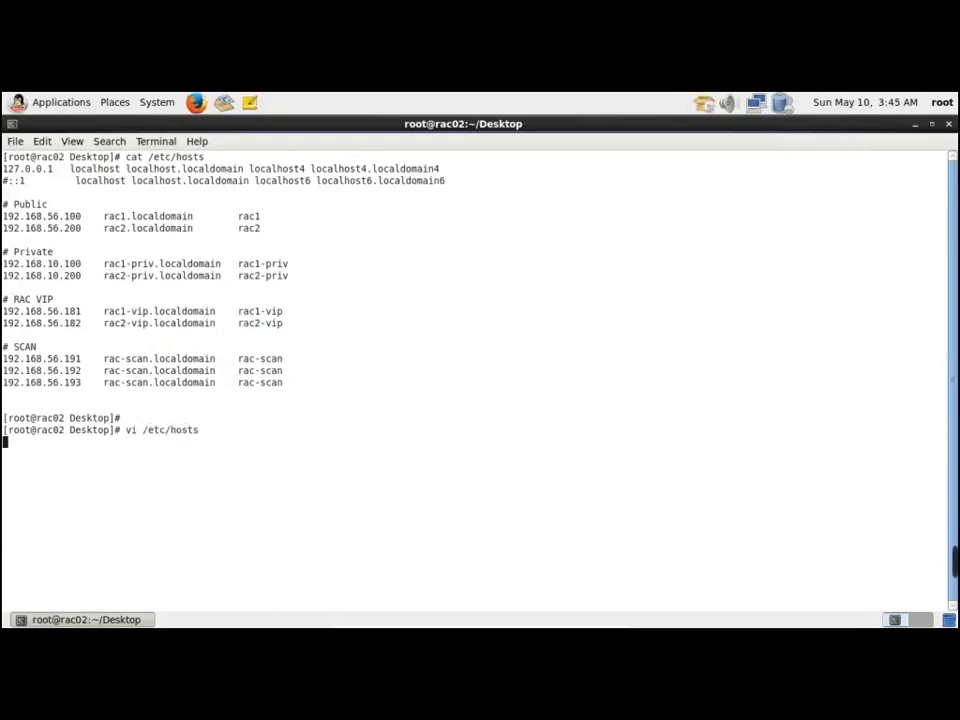
key("Down")
key("Down")
key("Down")
key("Right")
key("Right")
key("Right")
key("Right")
key("Right")
key("Right")
key("Right")
key("Right")
key("Right")
key("Right")
key("Right")
key("Right")
key("Right")
key("Right")
key("Right")
key("Right")
key("Right")
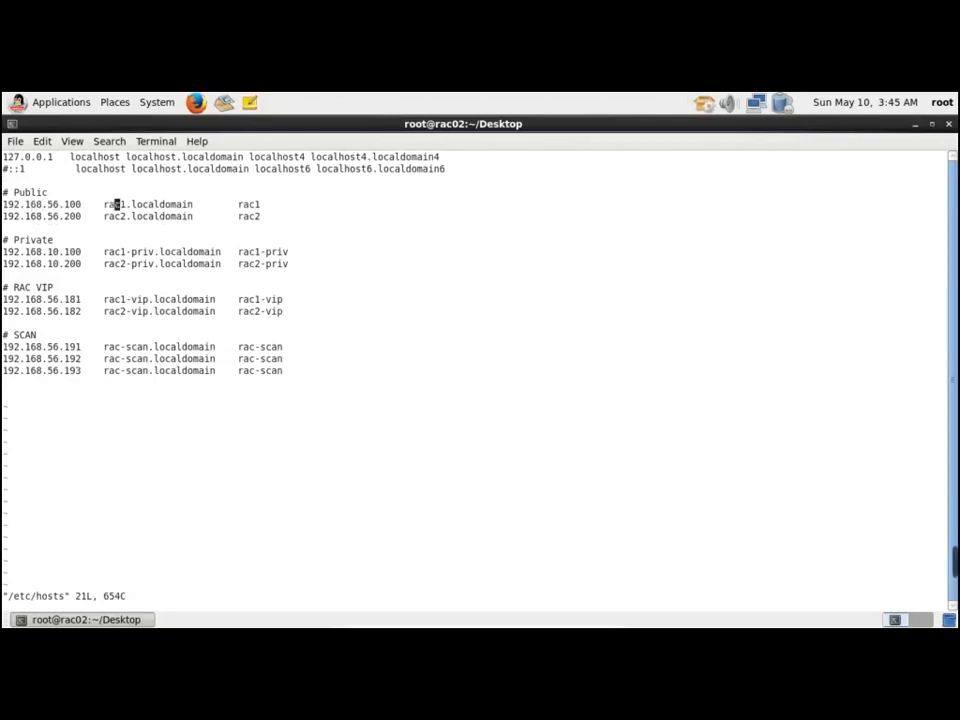
key("a")
type("0")
key("Down")
key("Left")
type("0")
key("Right")
key("Right")
key("Up")
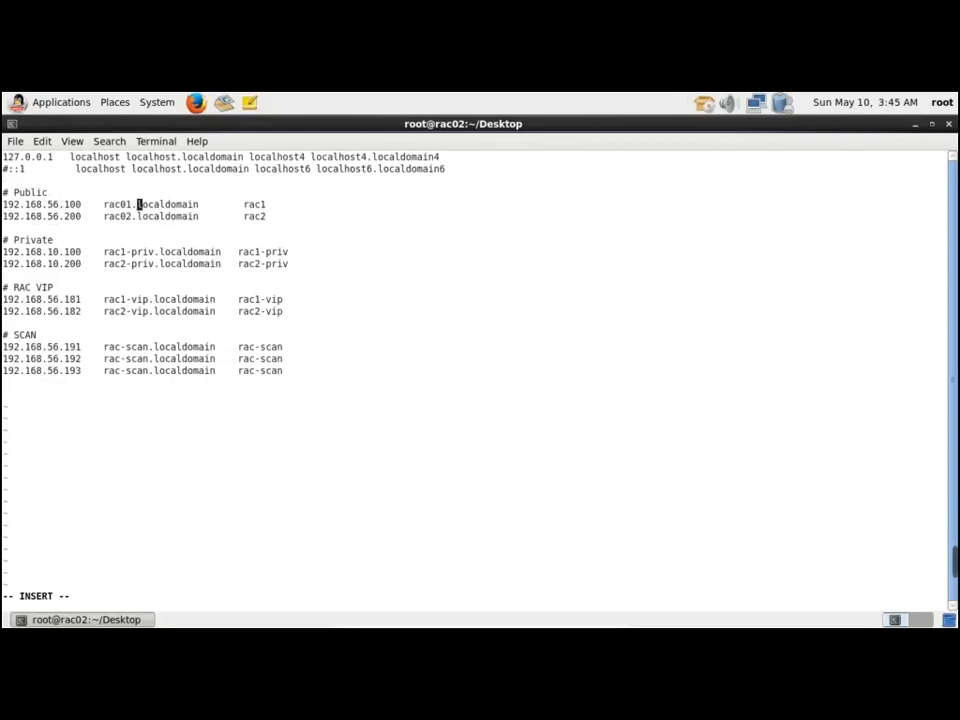
type("0")
key("Down")
key("Left")
type("0")
Rename the private host names to rac01-priv and rac02-priv
key("Down")
key("Down")
key("Down")
key("Left")
key("Left")
type("0")
key("Down")
key("Left")
type("0")
key("Left")
key("Left")
key("Left")
key("Left")
key("Left")
key("Left")
key("Left")
key("Left")
key("Left")
key("Left")
key("Left")
key("Left")
key("Left")
key("Left")
key("Left")
key("Left")
key("Left")
key("Left")
key("Left")
key("Left")
Rename the VIP aliases to rac01-vip and rac02-vip, fixing a misplaced 0
key("Left")
key("Left")
type("0")
key("BackSpace")
key("Escape")
type("ac0")
key("Up")
key("Left")
type("0")
key("Down")
key("Down")
key("Down")
key("Down")
type("0")
key("Down")
key("Left")
type("0")
key("Right")
key("Right")
key("Right")
key("Right")
key("Right")
key("Right")
key("Right")
key("Right")
key("Right")
key("Right")
key("Right")
key("Right")
key("Right")
key("Right")
key("Right")
key("Right")
key("Right")
key("Right")
key("Right")
key("Right")
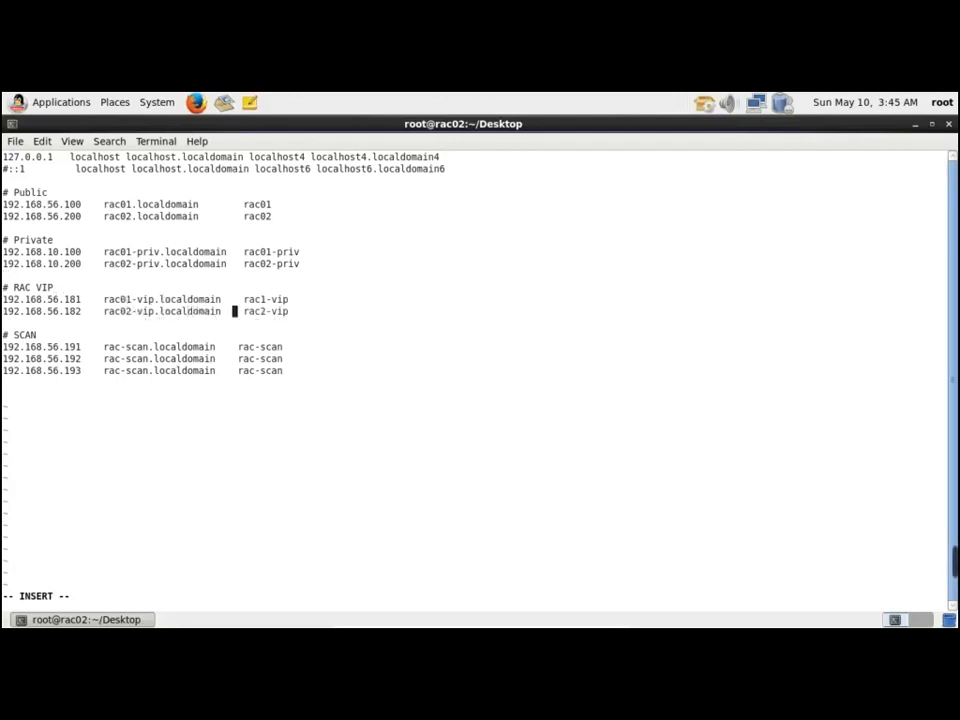
type("0")
key("Escape")
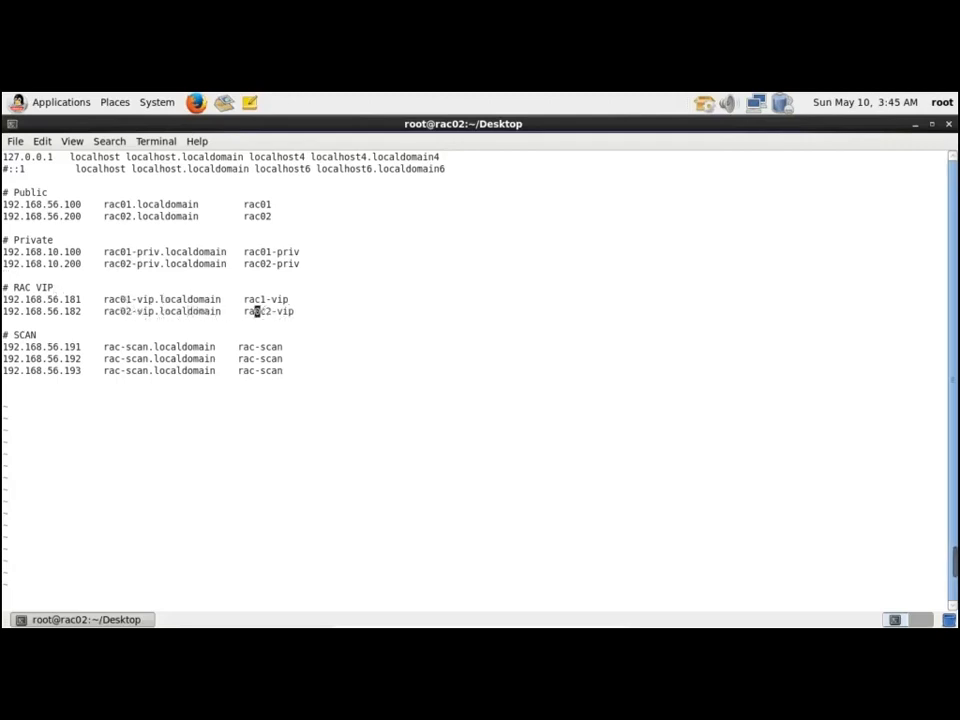
key("x")
key("Right")
type("i0")
key("Up")
key("Left")
type("0")
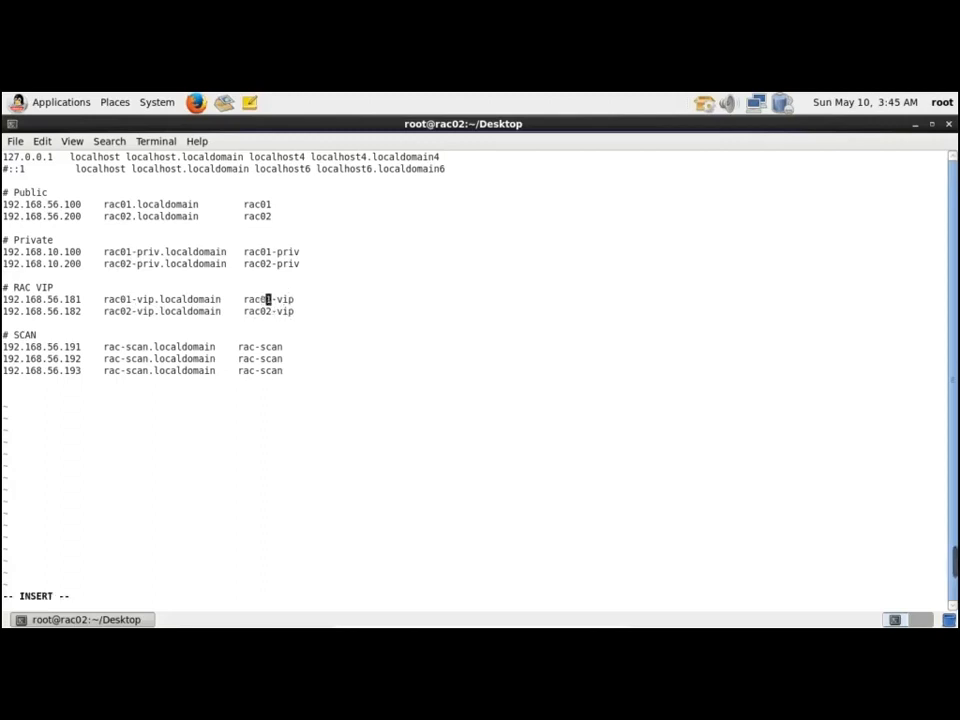
Save /etc/hosts with :wq and exit rac02's terminal
key("Escape")
type(":wq")
key("Return")
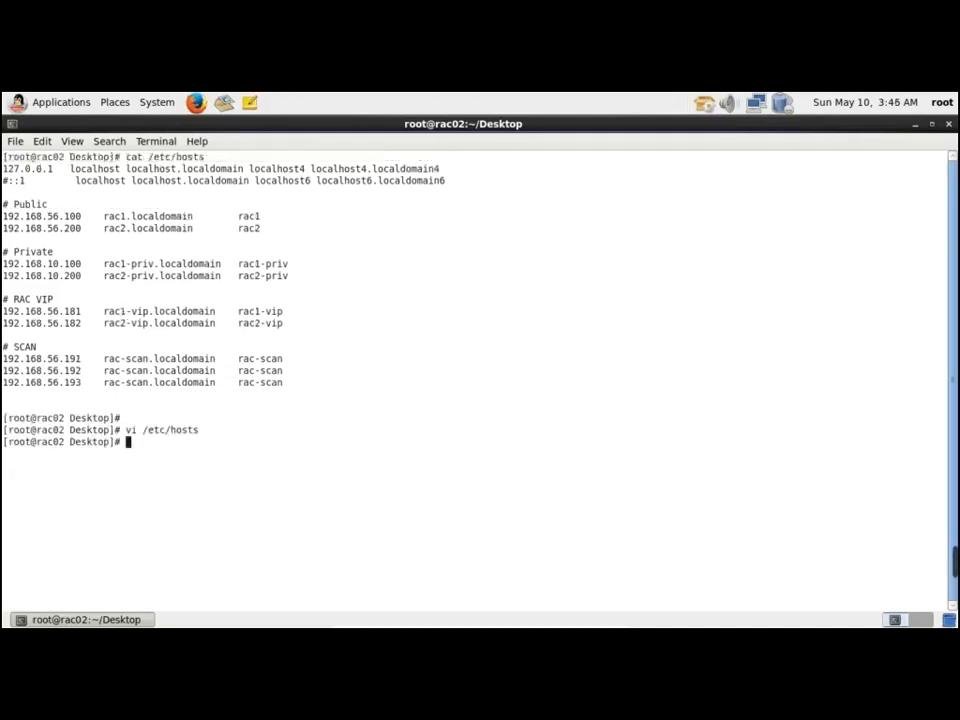
key("Return")
type("exit")
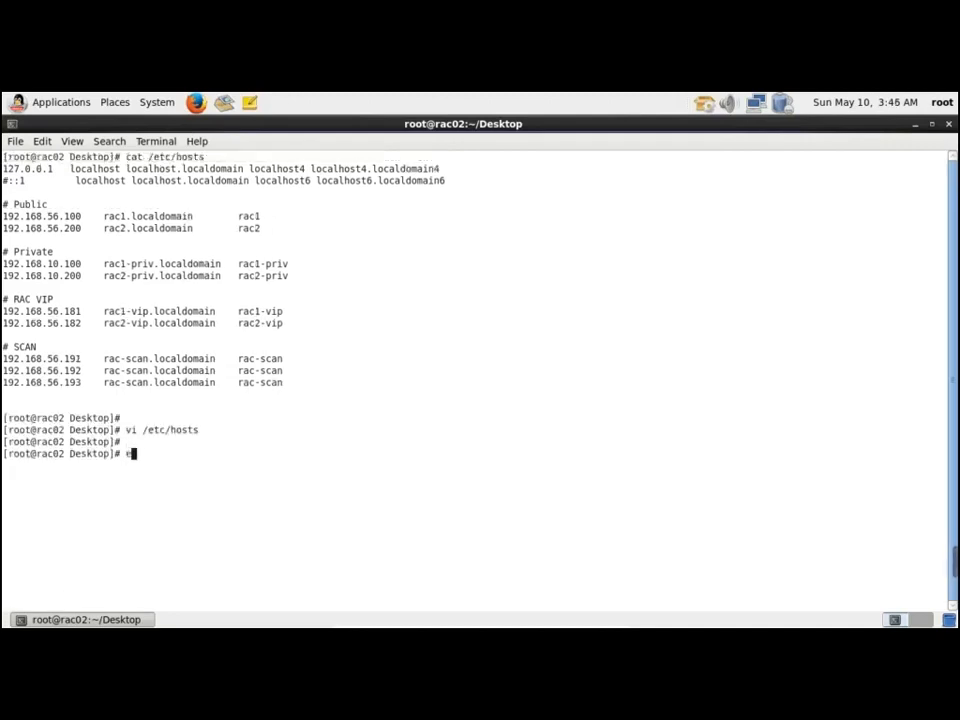
key("Return")
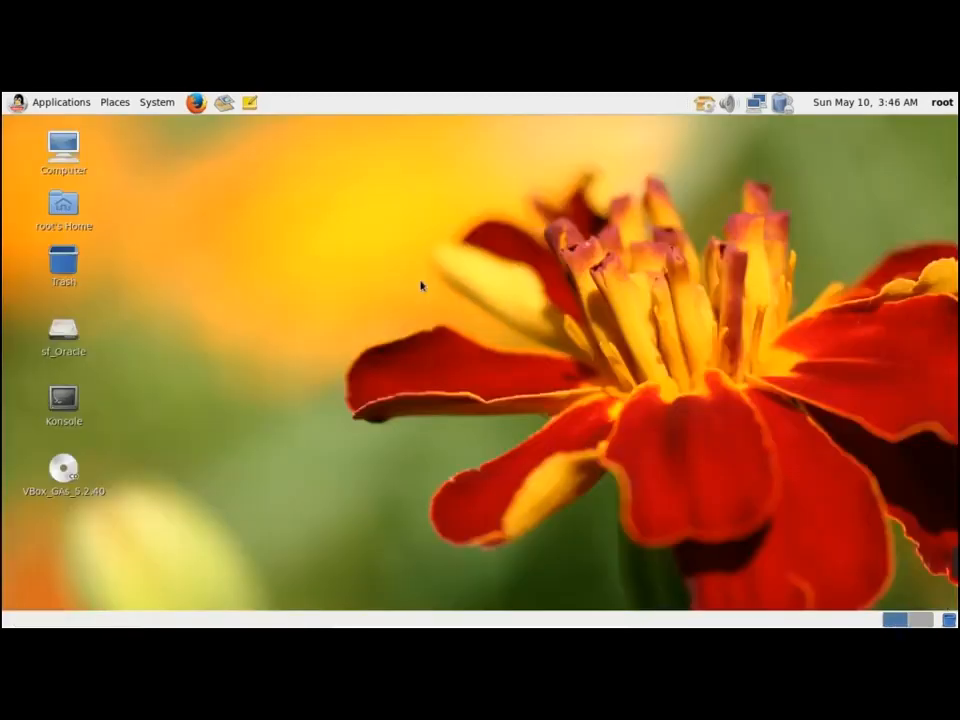
Exit rac01's root terminal session
left_click(157, 105)
left_click(525, 245)
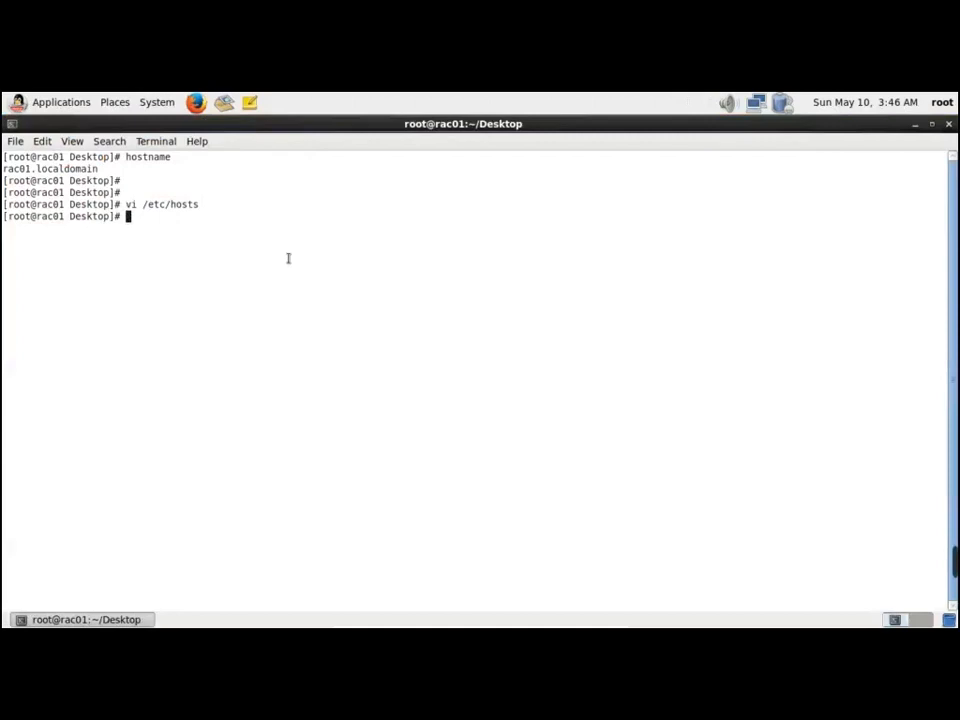
type("exit")
key("Return")
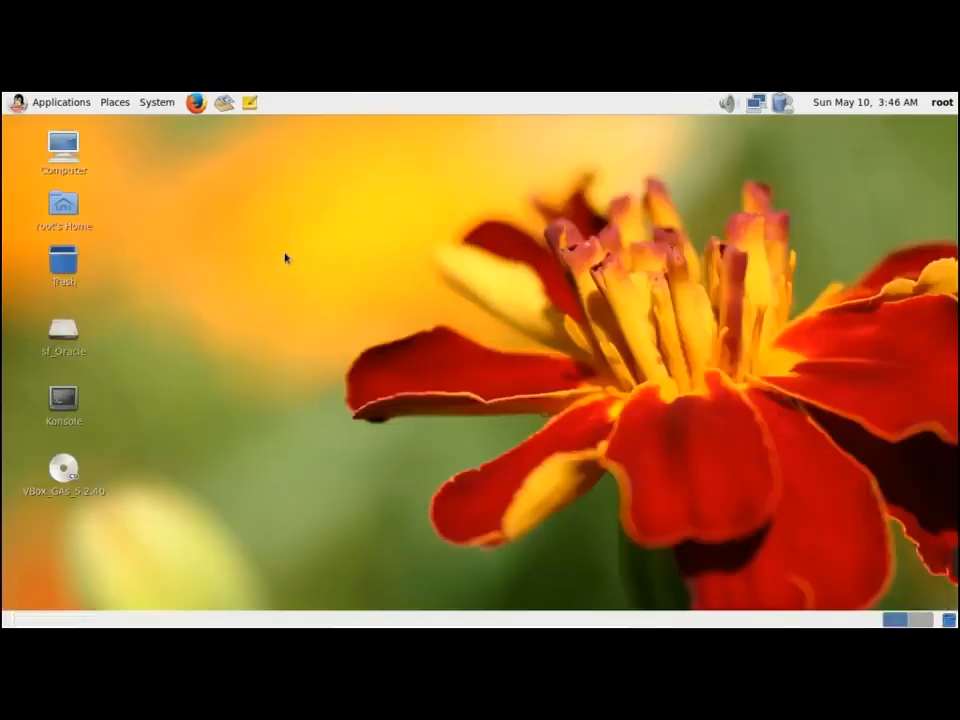
Log out the root user and sign in as oracle with its password
left_click(168, 109)
left_click(232, 220)
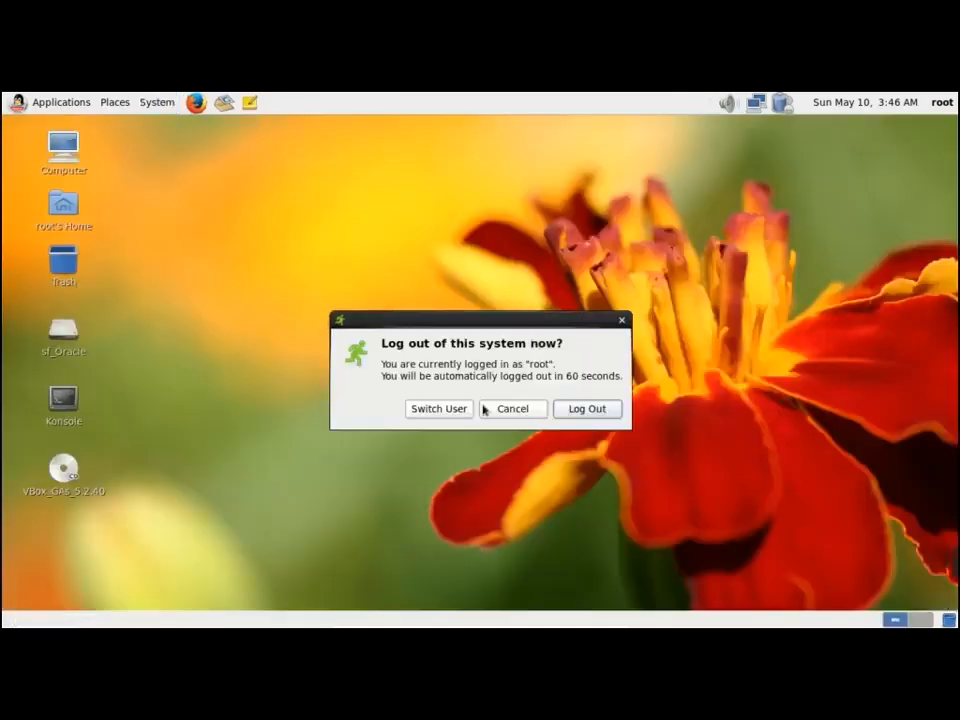
left_click(586, 410)
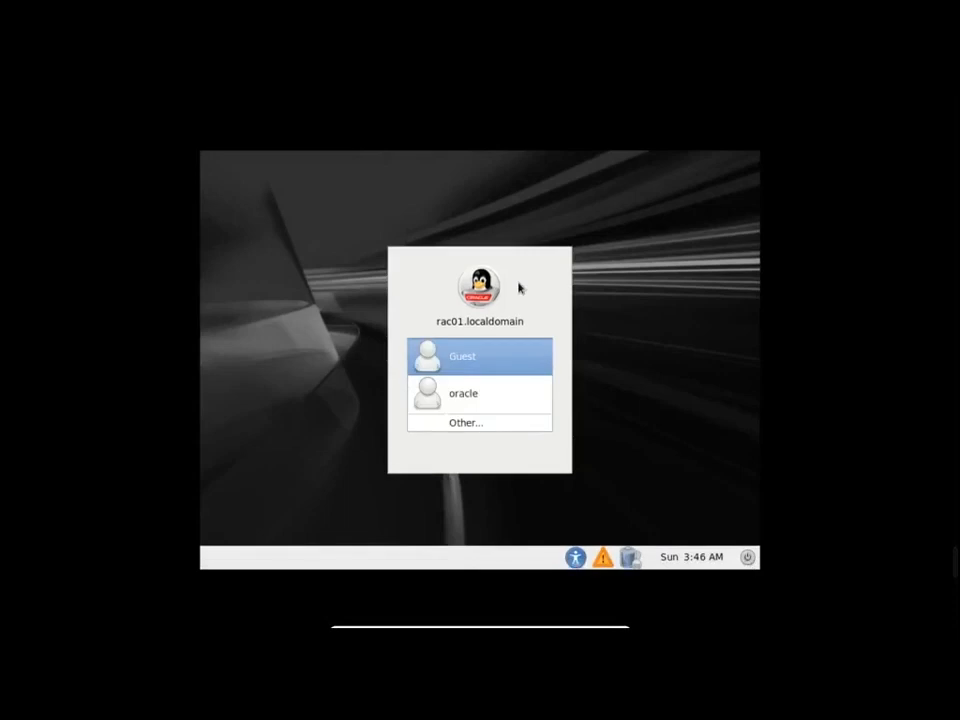
key("Down")
key("Return")
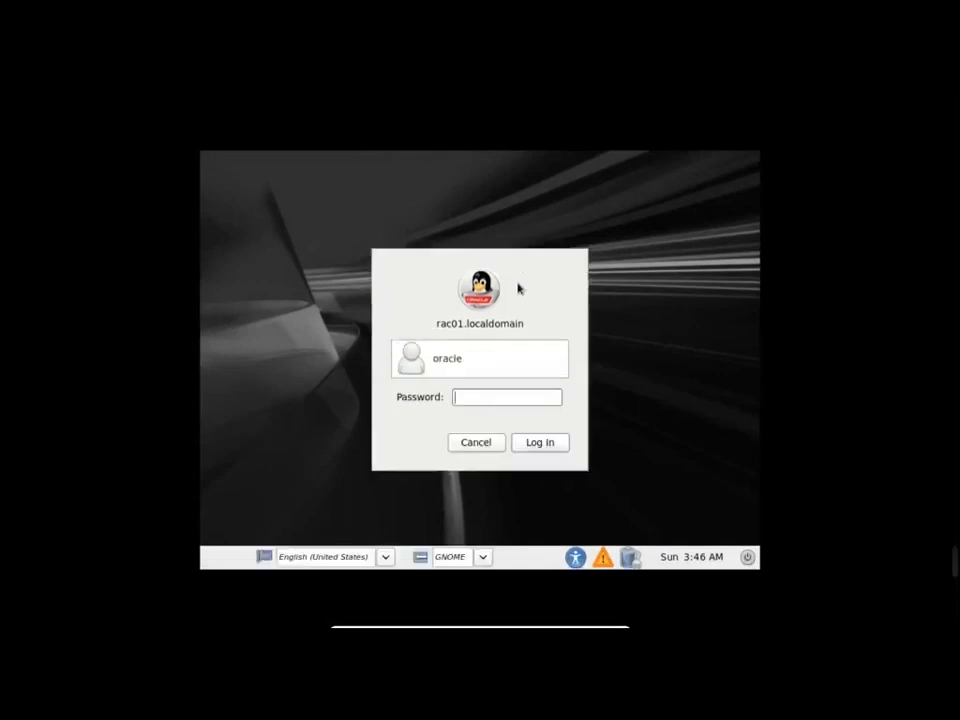
type("oracle")
key("Return")
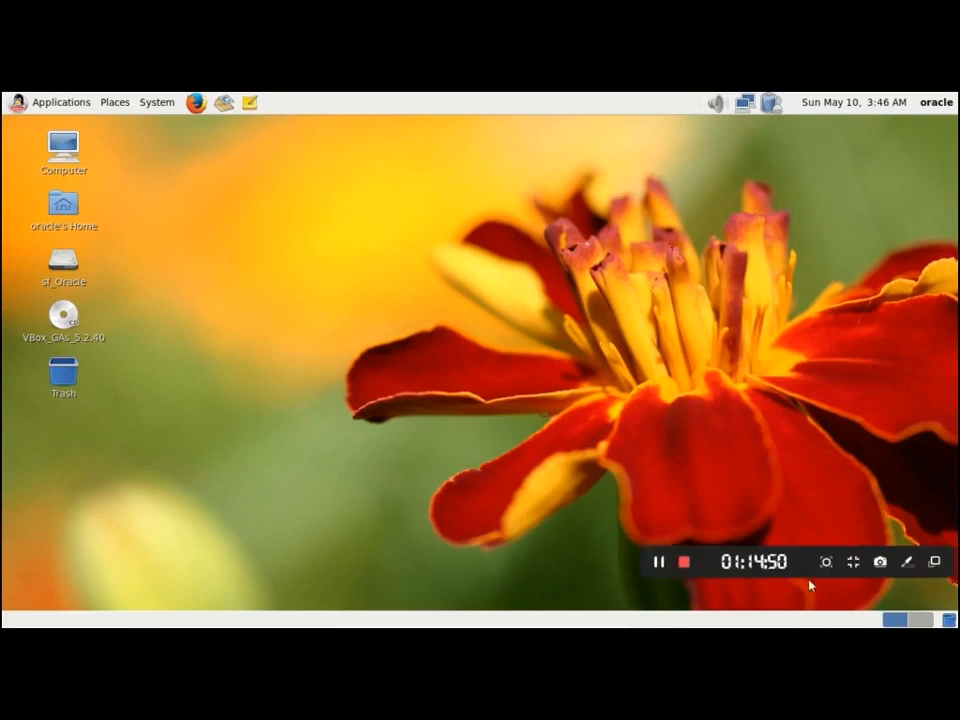
Change into the /softwares/grid installer folder
left_click(660, 562)
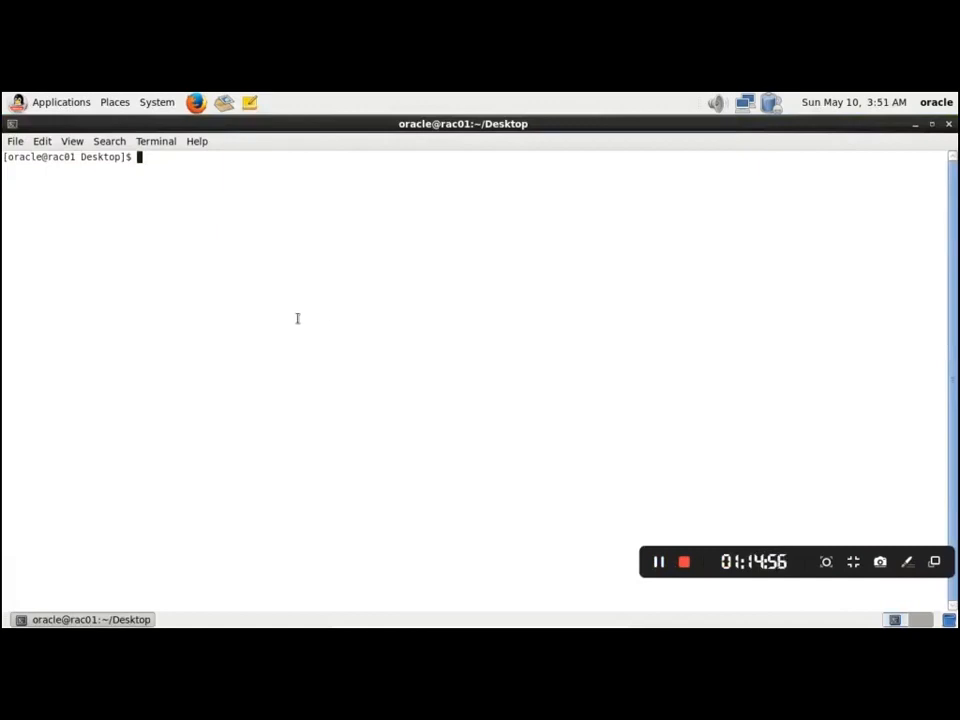
type("cd /sf")
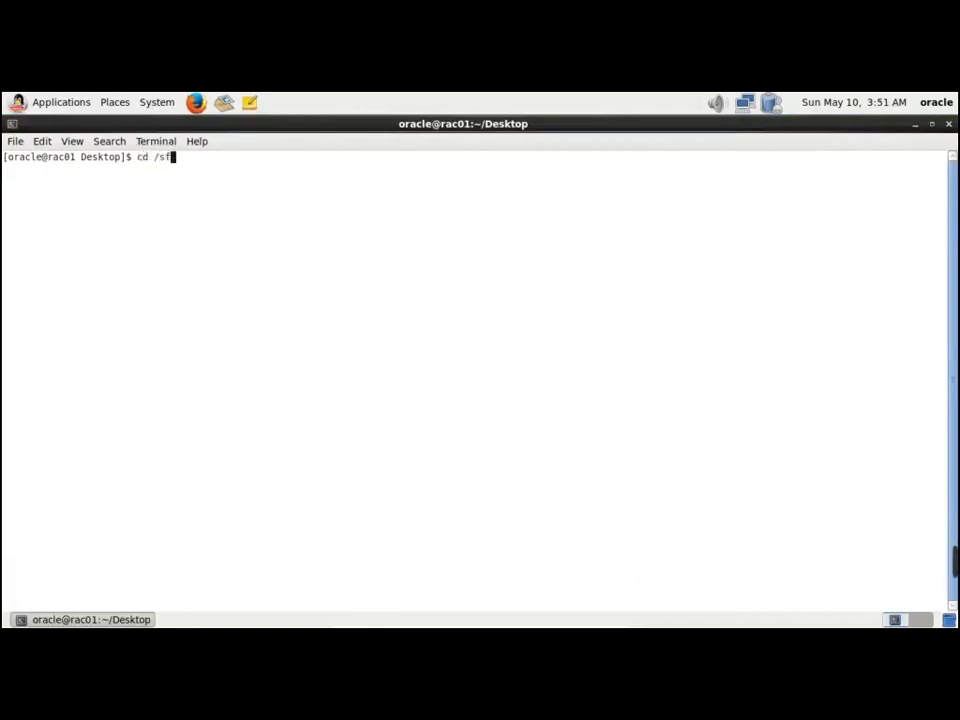
key("BackSpace")
type("oftwa")
key("Tab")
key("Return")
key("Return")
type("cd gr")
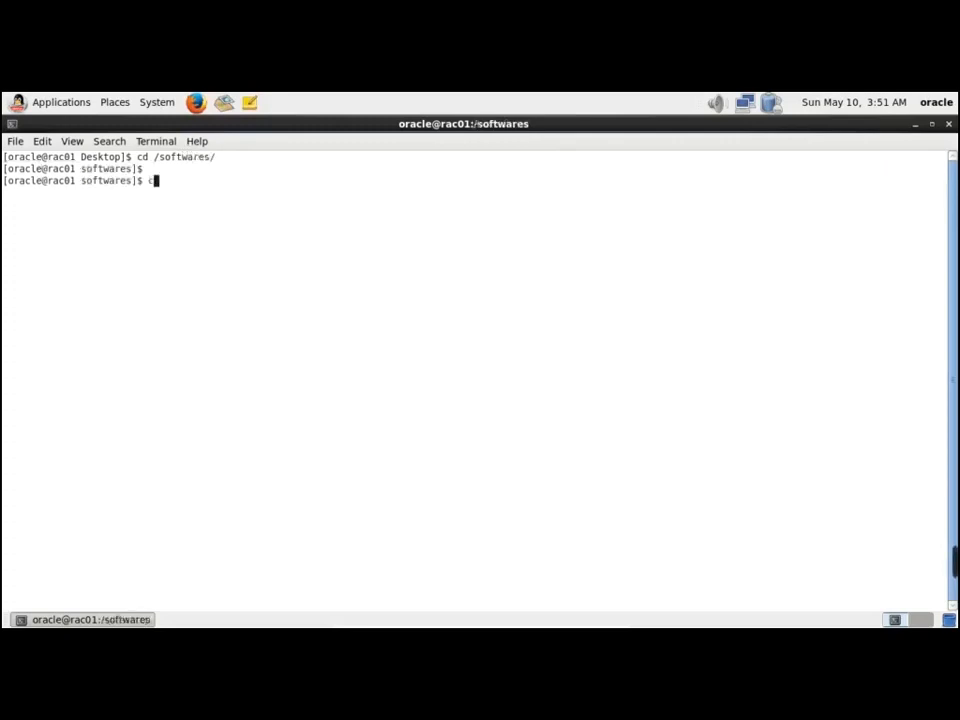
key("Tab")
key("Return")
key("Return")
List the grid folder with ls -lrt and select Node1's runcluvfy.sh command in the guide
type("ls -lrt")
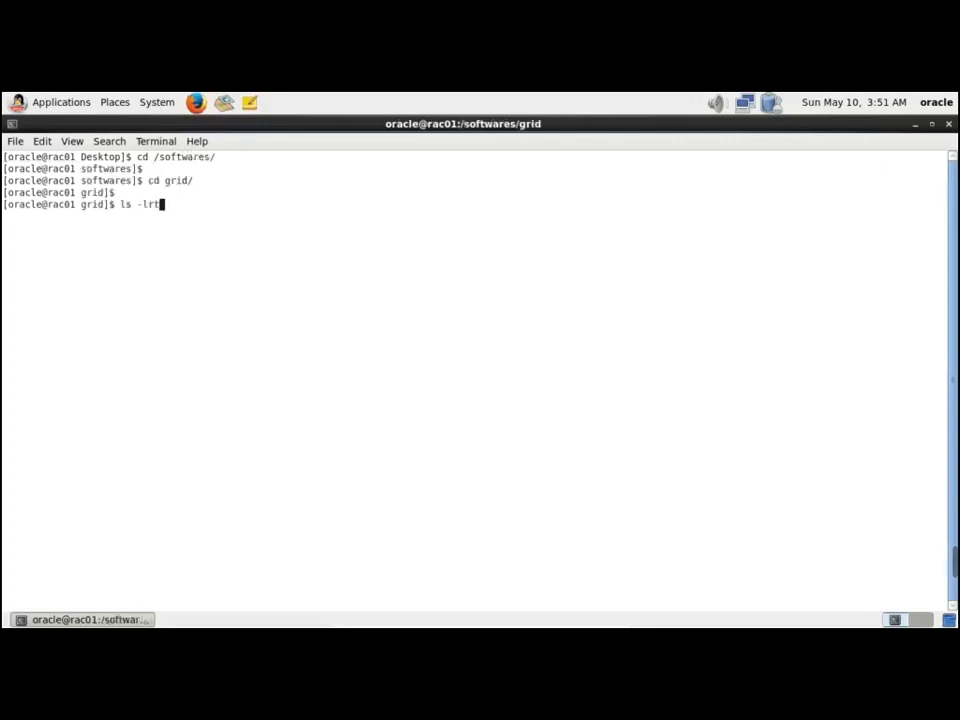
key("Return")
key("Return")
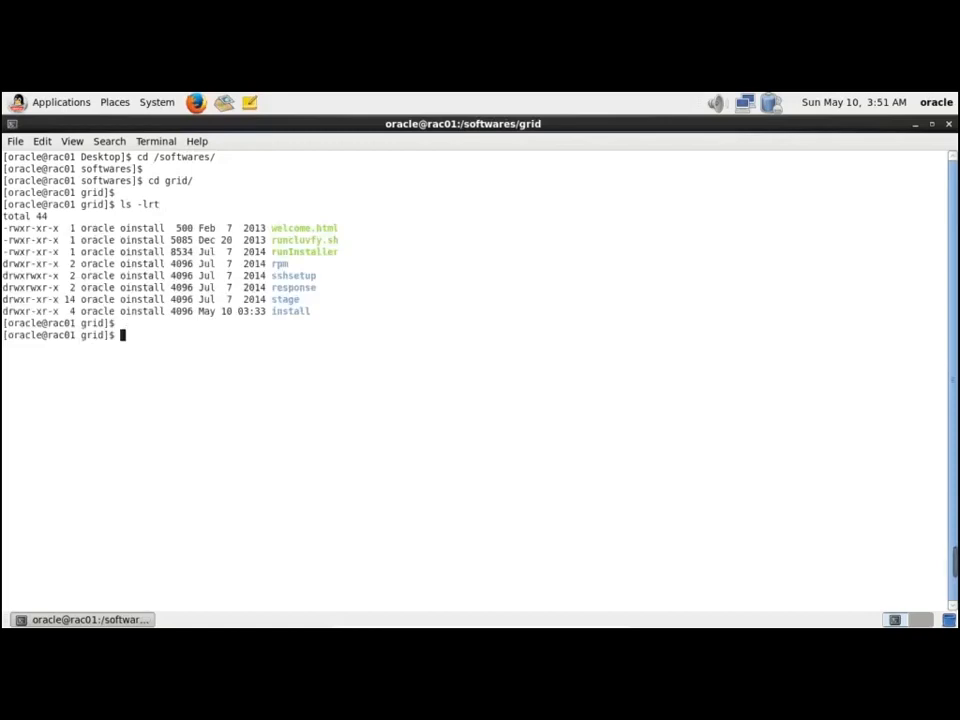
key("alt+Tab")
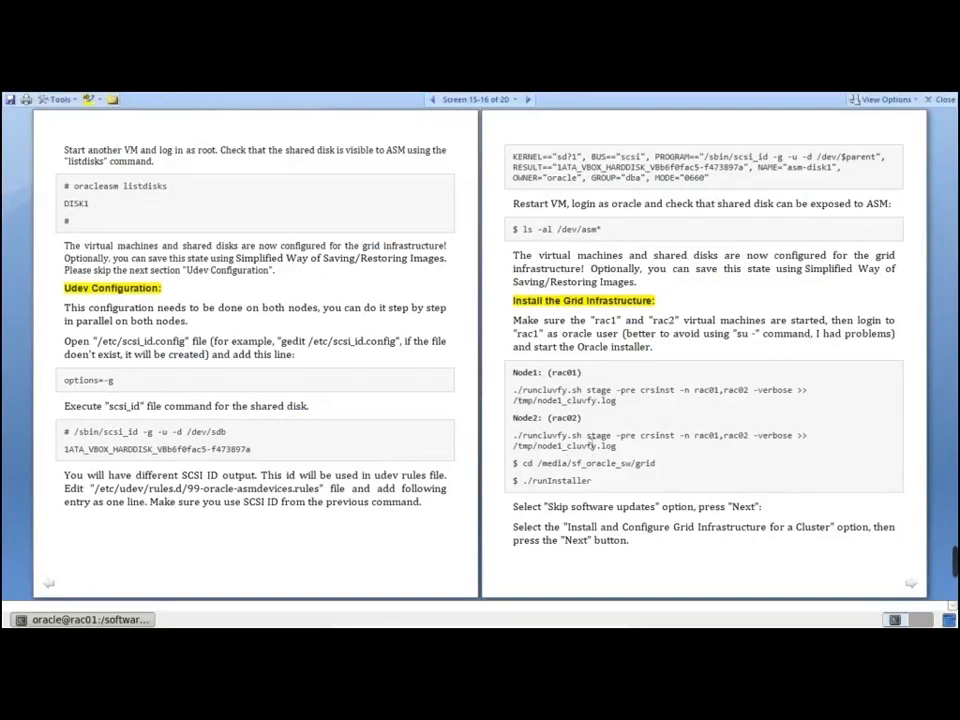
left_click_drag(621, 401, 513, 389)
key("super+c")
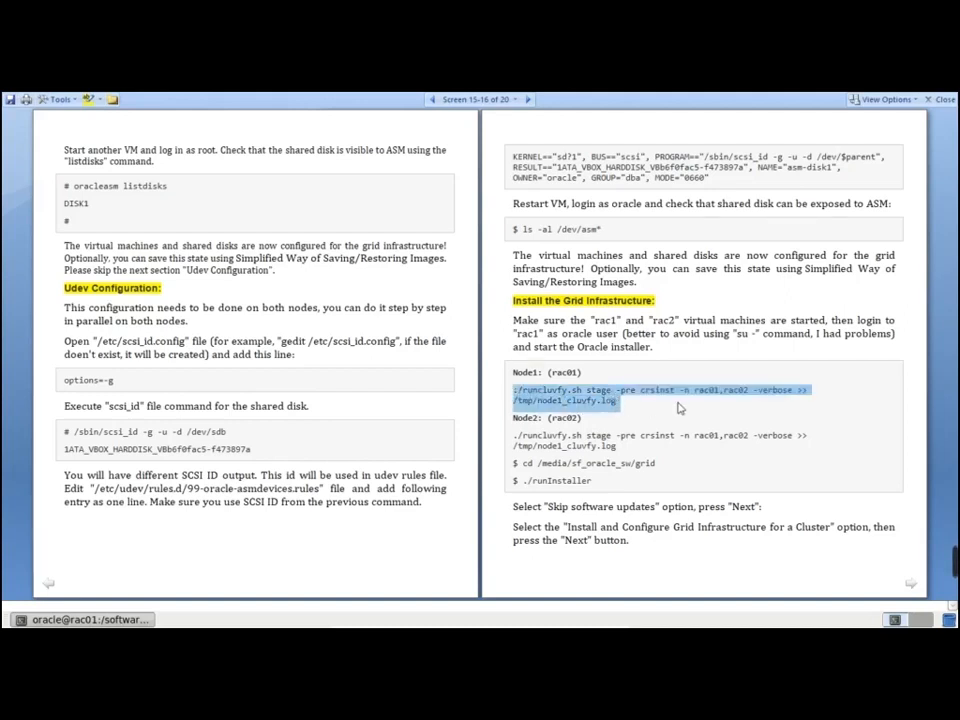
Paste and run ./runcluvfy.sh stage -pre crsinst -n rac01,rac02 -verbose, logging to /tmp/node1_cluvfy.log
key("alt+Tab")
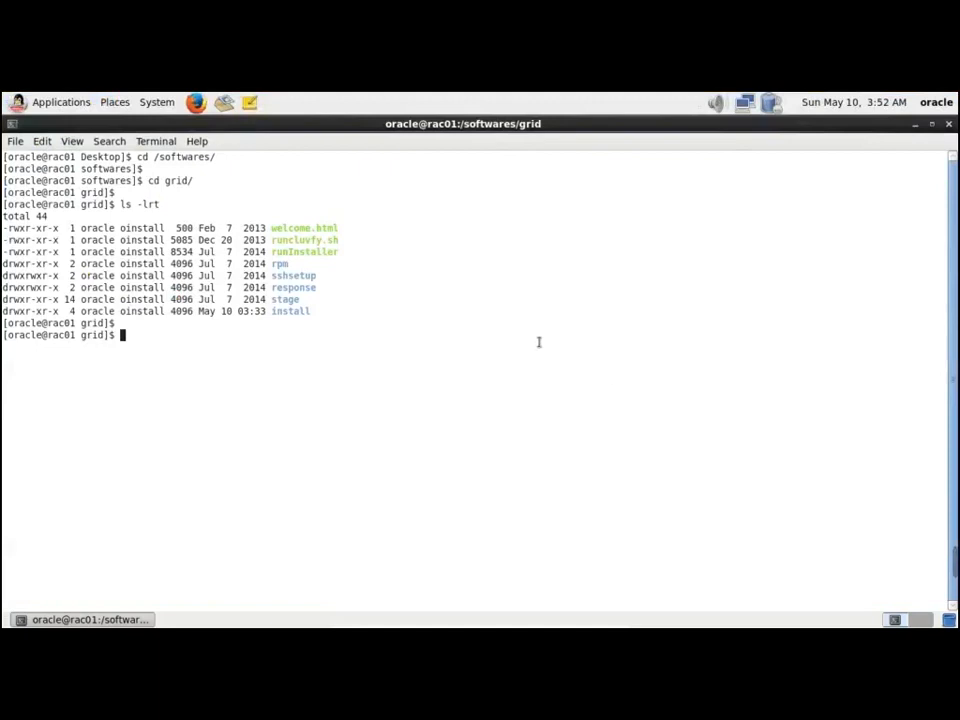
right_click(538, 342)
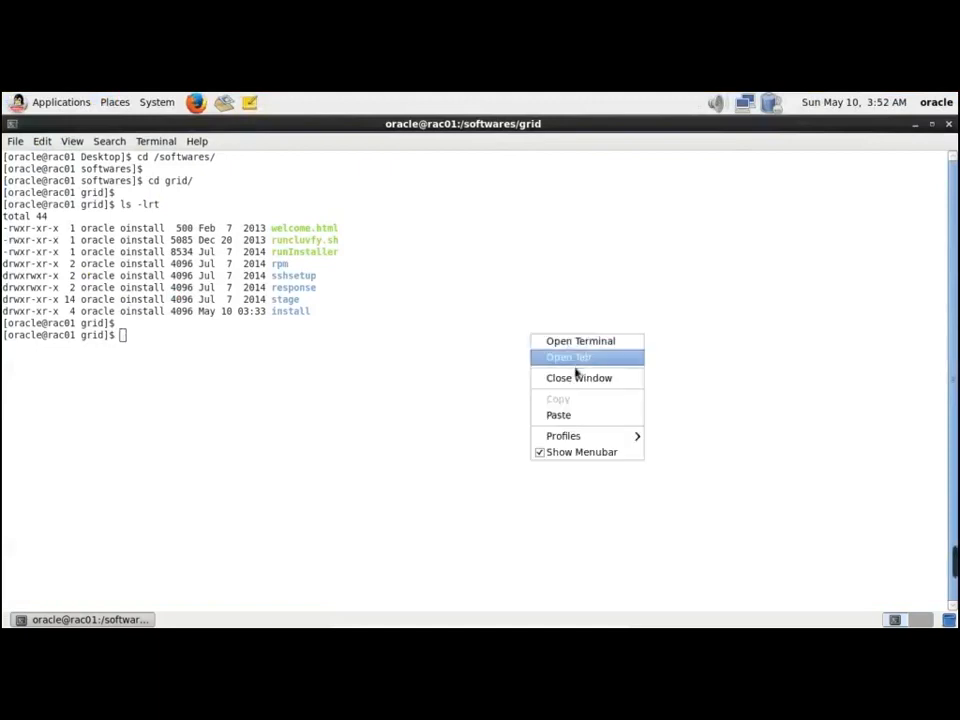
left_click(575, 421)
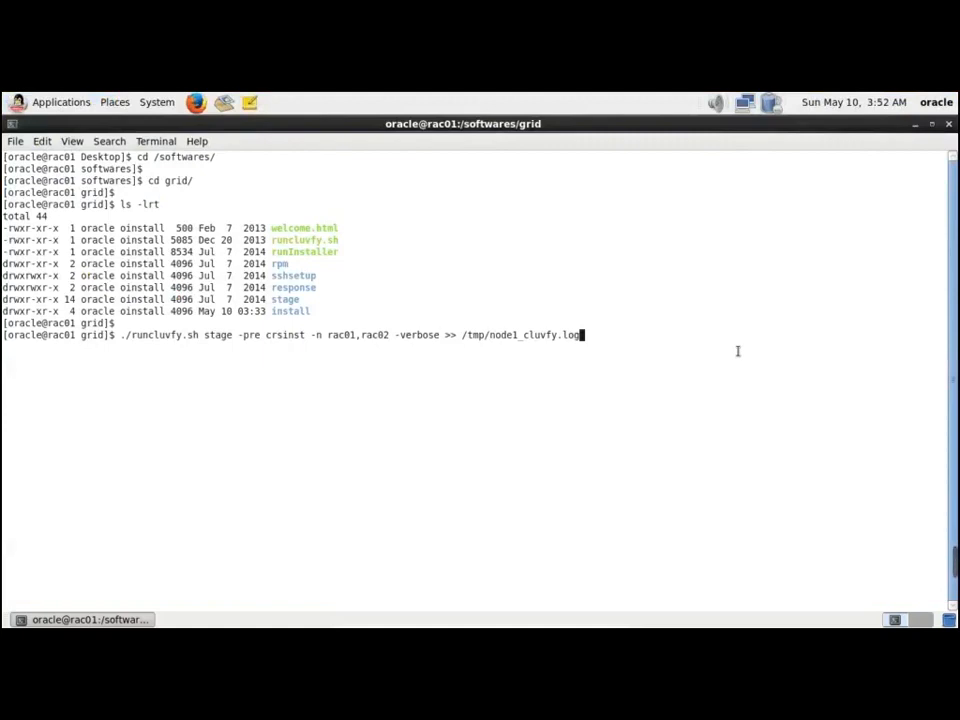
key("Return")
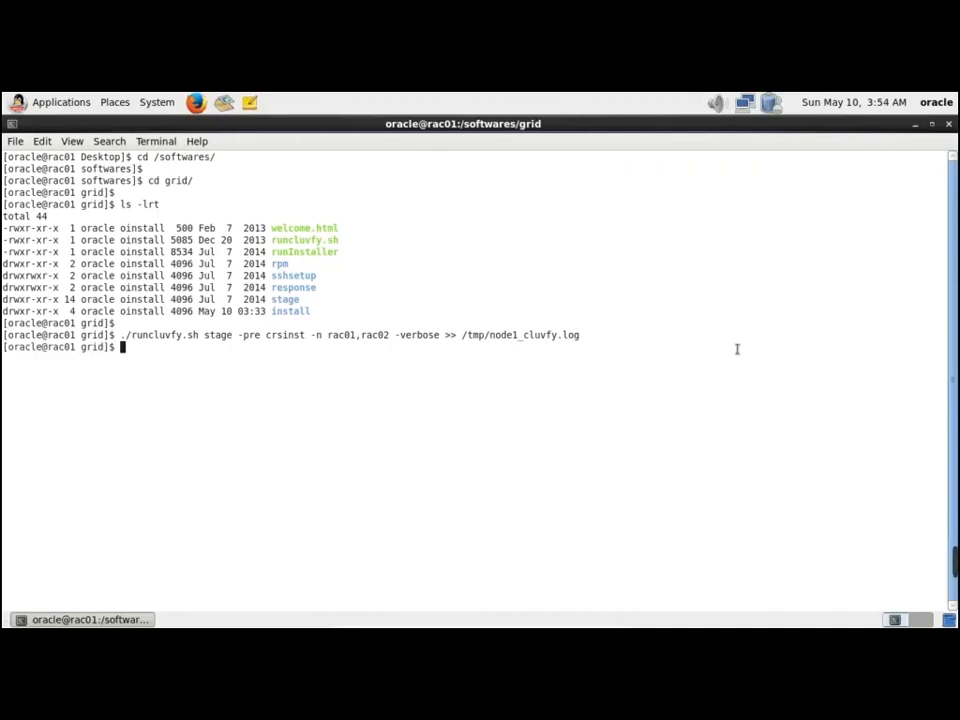
key("Return")
Open /tmp/node1_cluvfy.log in view and read the reachability and user-equivalence results
type("cd /")
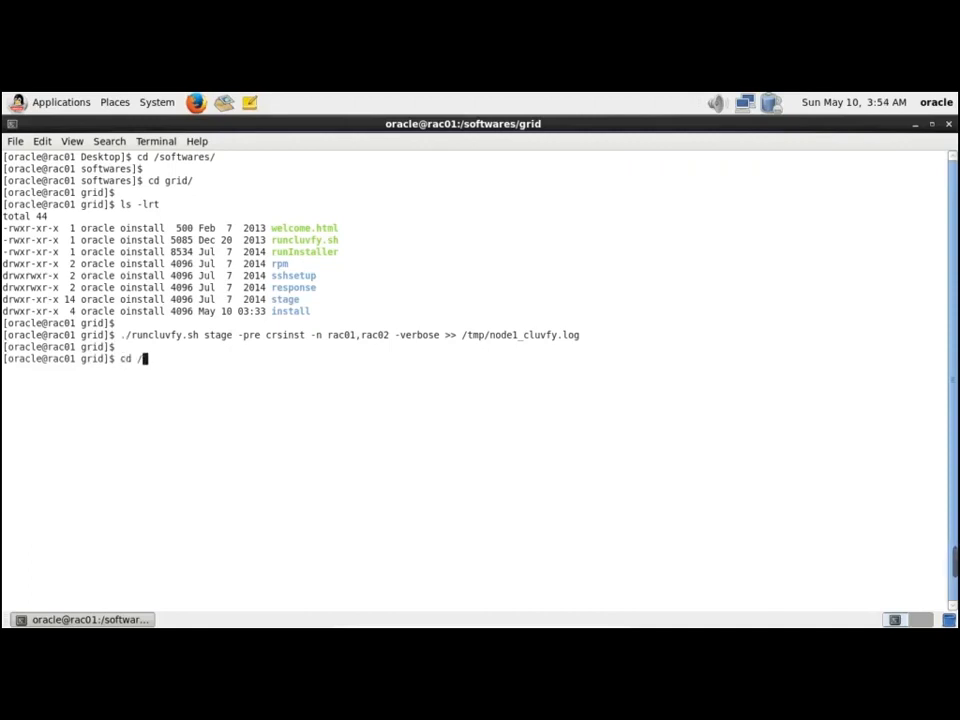
key("BackSpace")
key("BackSpace")
key("BackSpace")
key("BackSpace")
type("view /tmp/")
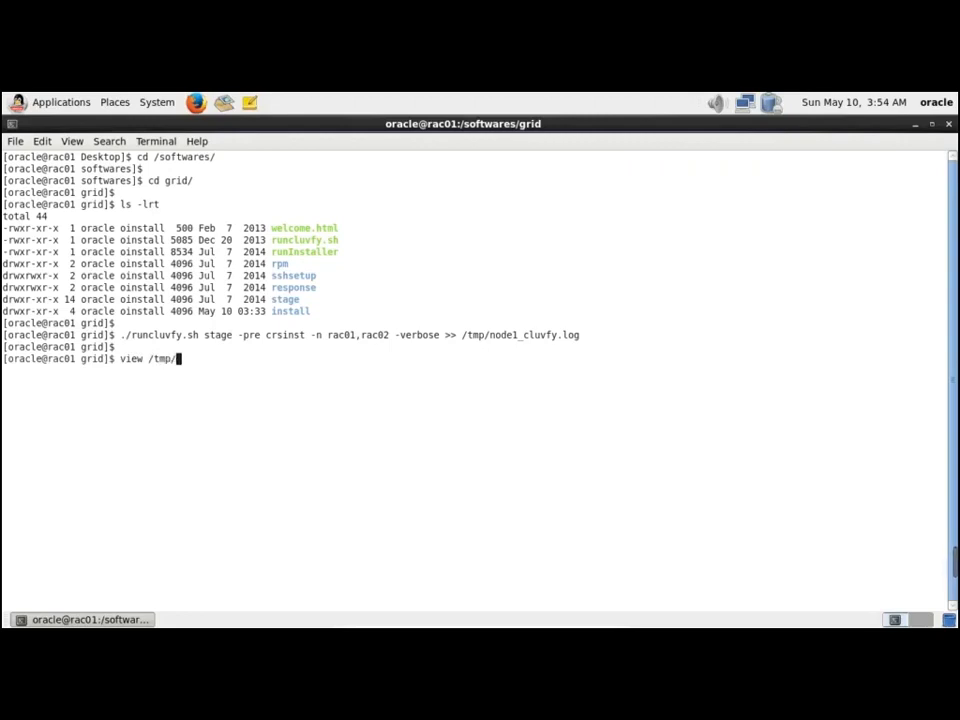
type("n")
key("Tab")
key("Return")
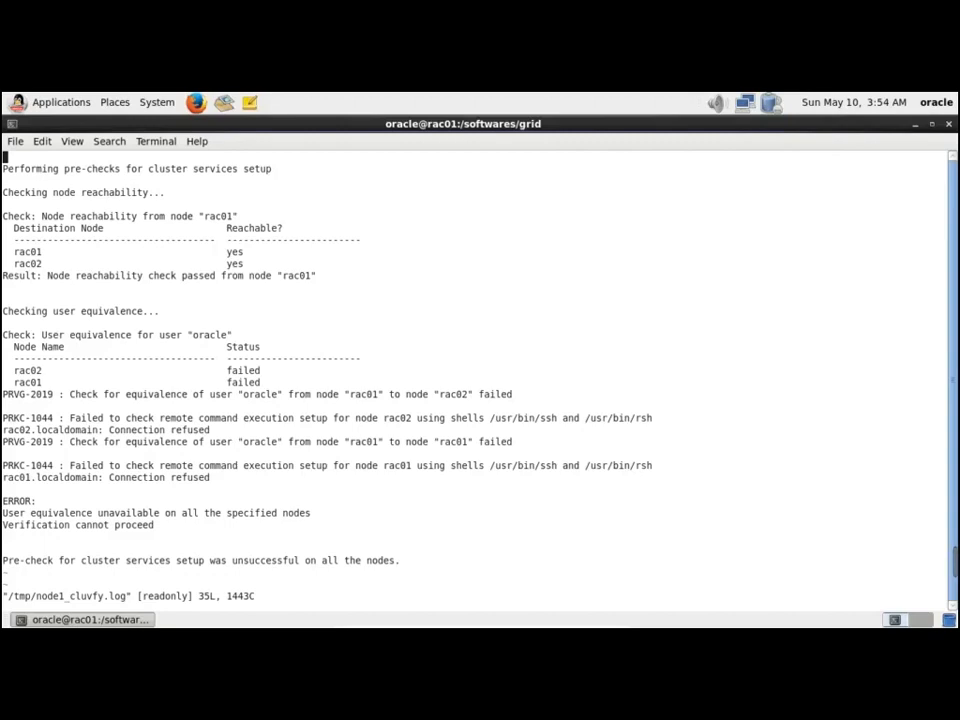
key("Down")
key("Down")
key("Down")
key("Down")
key("Down")
key("Down")
key("Down")
key("Down")
key("Down")
key("Down")
key("Down")
key("Down")
key("Down")
key("Down")
key("Down")
key("Down")
key("Down")
key("Down")
key("Down")
key("Down")
key("Down")
key("Down")
key("Down")
key("Down")
key("Down")
key("Down")
key("Down")
key("Down")
key("Down")
key("Down")
key("Down")
key("Down")
key("Down")
key("Down")
key("Up")
key("Down")
key("Up")
key("Up")
key("Up")
key("Up")
key("Up")
key("Up")
key("Up")
key("Up")
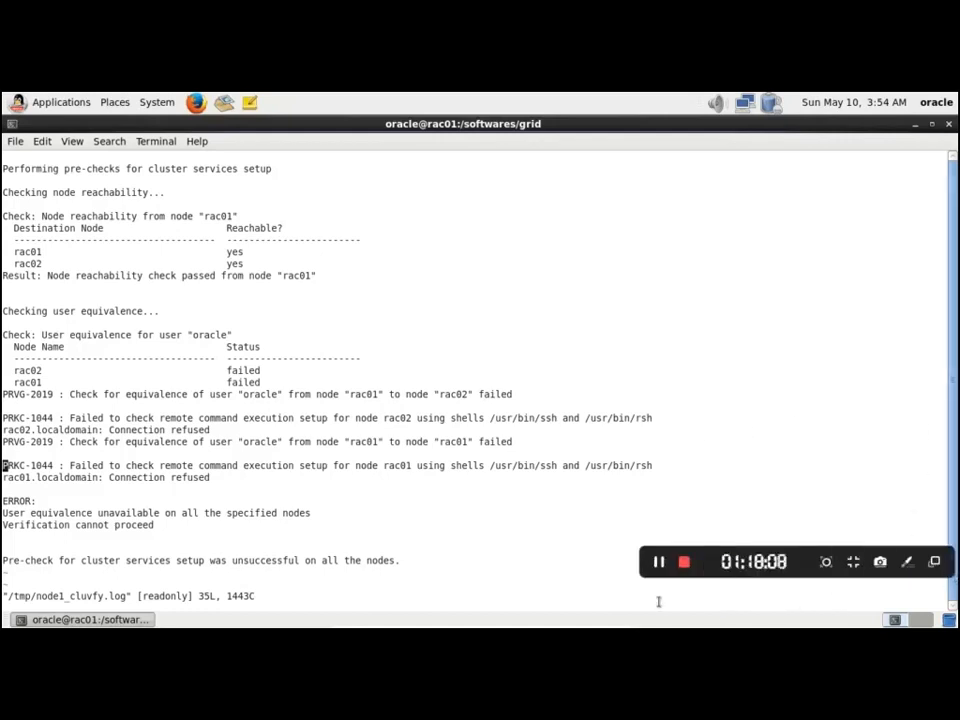
left_click(660, 566)
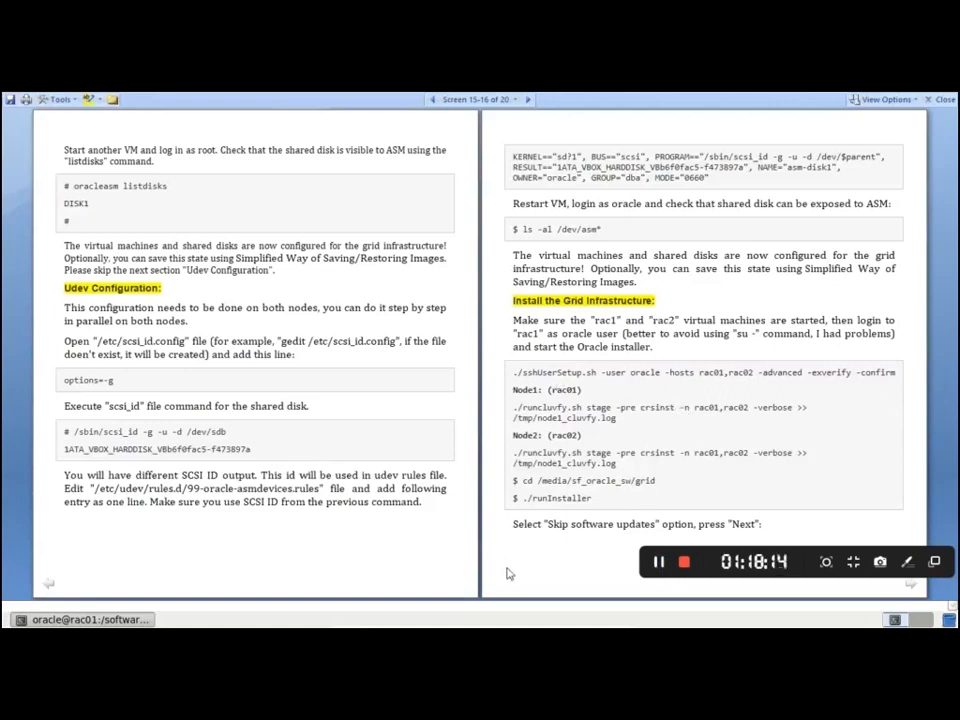
List the sshsetup folder with ls -lrt, showing sshUserSetup.sh
key("alt+Tab")
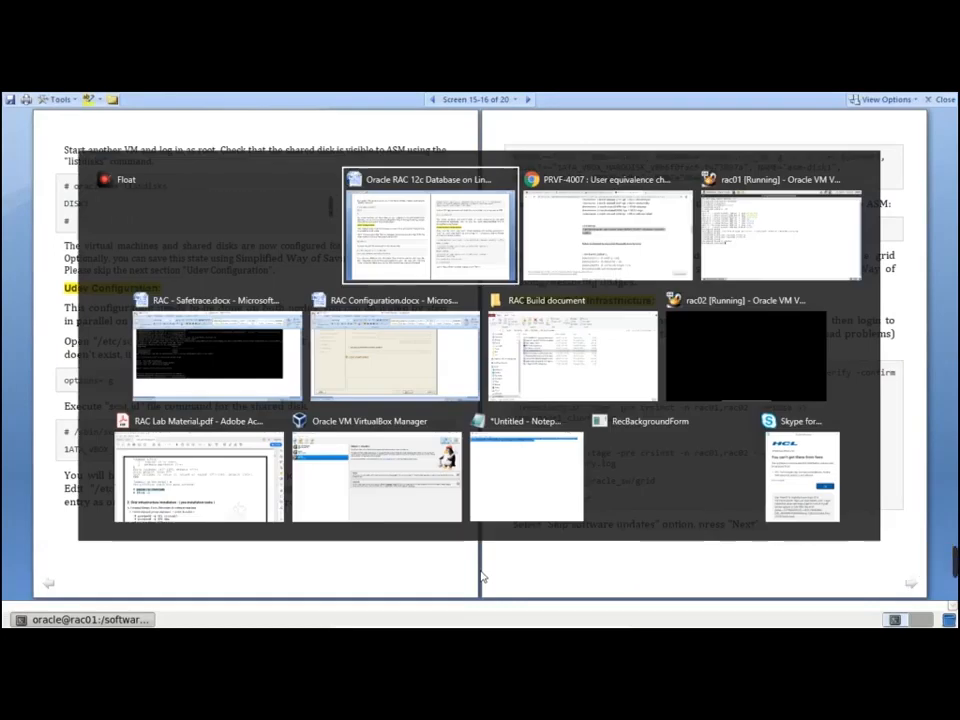
key("alt+Tab")
key("alt+Tab")
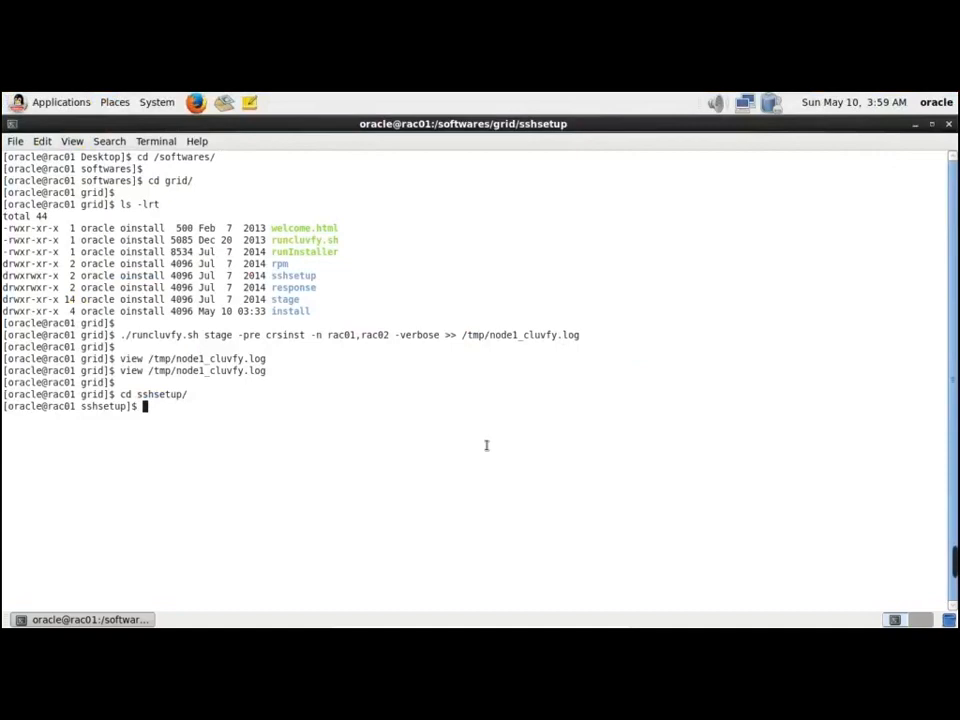
type("ls -lrt")
key("Return")
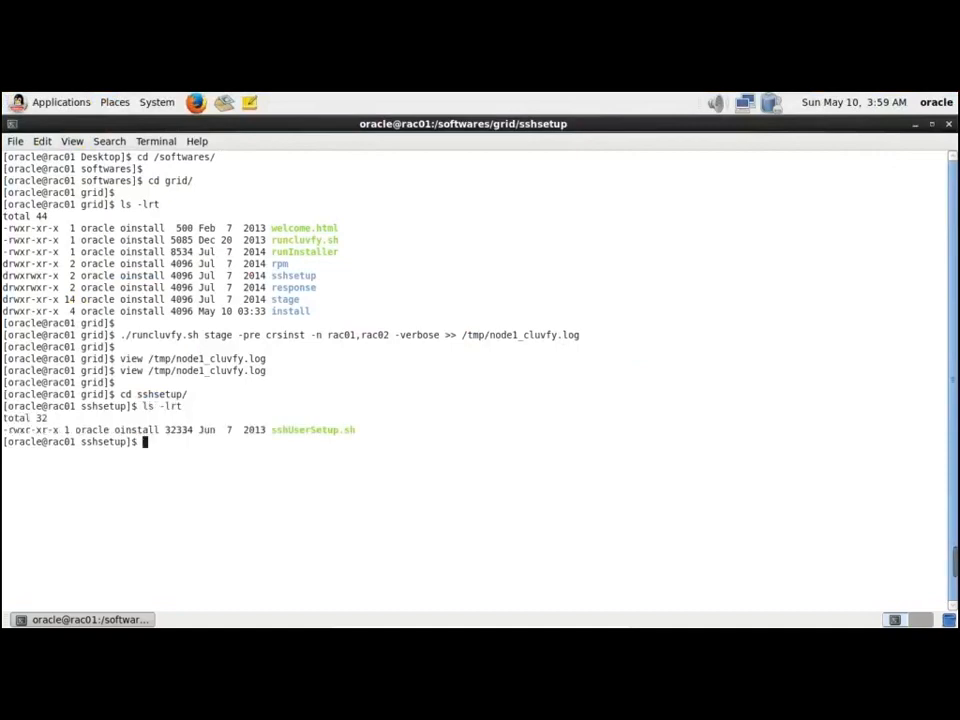
key("Return")
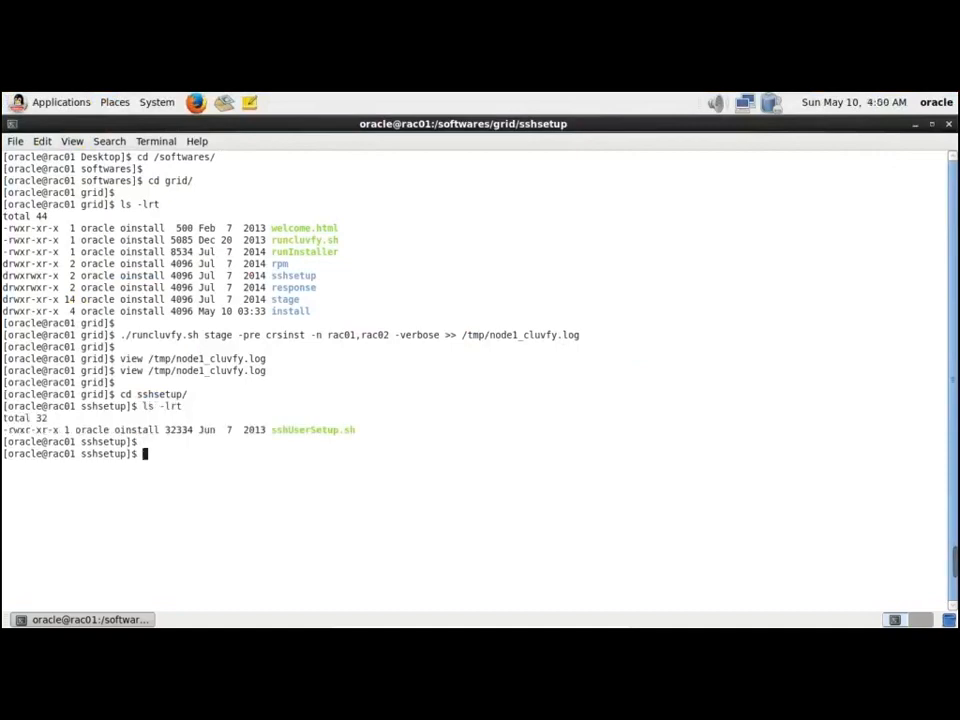
Paste the old NODE1,NODE2 sshUserSetup.sh command, then erase it
right_click(408, 447)
left_click(446, 521)
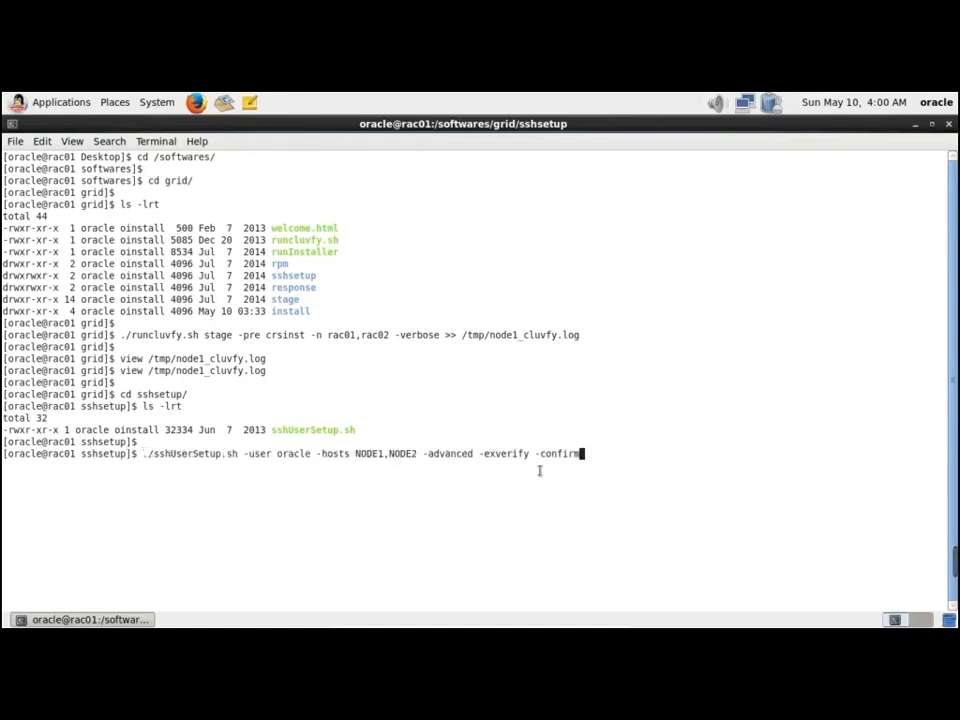
key("BackSpace")
key("BackSpace")
key("BackSpace")
key("BackSpace")
key("BackSpace")
key("BackSpace")
key("BackSpace")
key("BackSpace")
key("BackSpace")
key("BackSpace")
key("BackSpace")
key("BackSpace")
key("BackSpace")
key("BackSpace")
key("BackSpace")
key("BackSpace")
key("BackSpace")
key("BackSpace")
key("BackSpace")
key("BackSpace")
key("BackSpace")
key("BackSpace")
key("BackSpace")
key("BackSpace")
key("BackSpace")
key("BackSpace")
key("BackSpace")
key("BackSpace")
key("BackSpace")
key("BackSpace")
key("BackSpace")
key("BackSpace")
key("BackSpace")
key("BackSpace")
key("BackSpace")
key("BackSpace")
key("BackSpace")
key("BackSpace")
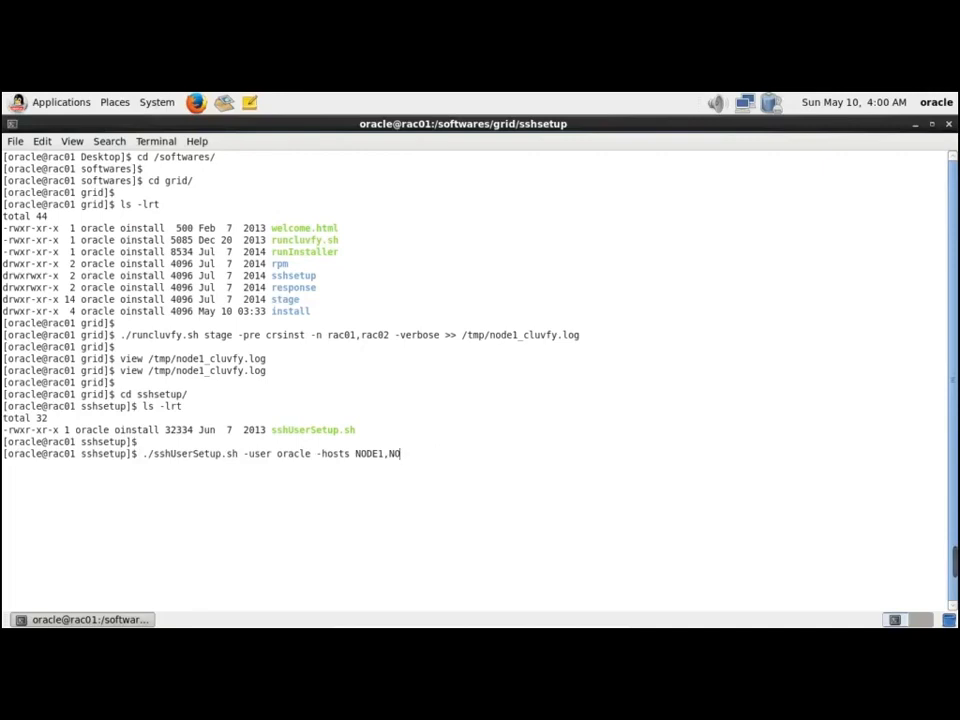
key("BackSpace")
key("BackSpace")
key("BackSpace")
key("BackSpace")
key("BackSpace")
key("BackSpace")
key("BackSpace")
key("BackSpace")
key("BackSpace")
key("BackSpace")
key("BackSpace")
key("BackSpace")
key("BackSpace")
key("BackSpace")
key("BackSpace")
key("BackSpace")
key("BackSpace")
key("BackSpace")
key("BackSpace")
key("BackSpace")
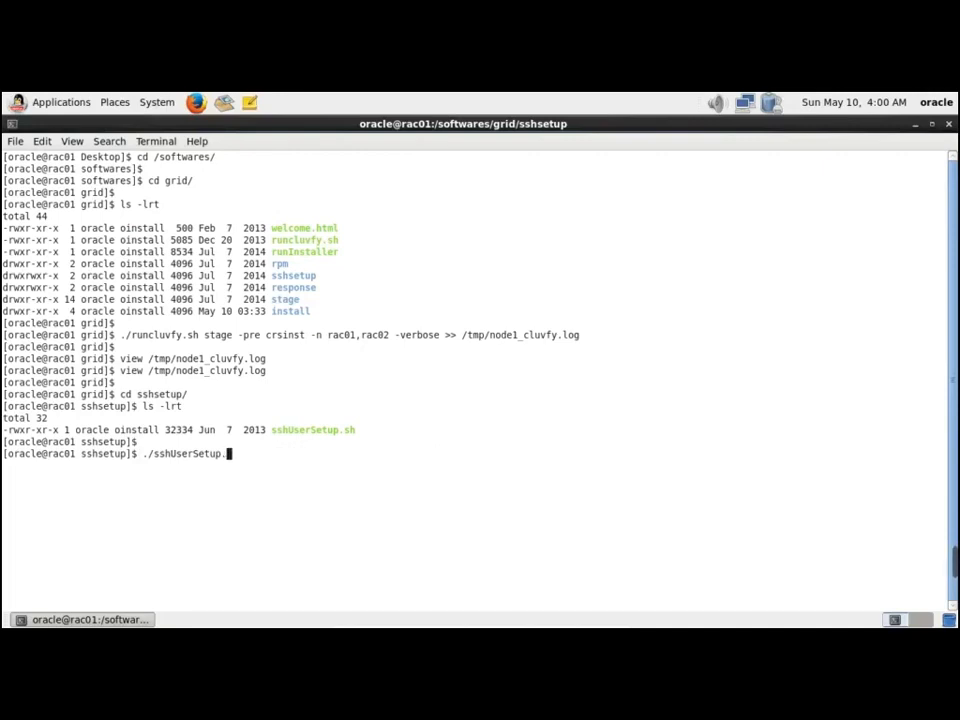
Copy the guide's sshUserSetup.sh command for rac01 and rac02
key("alt+Tab")
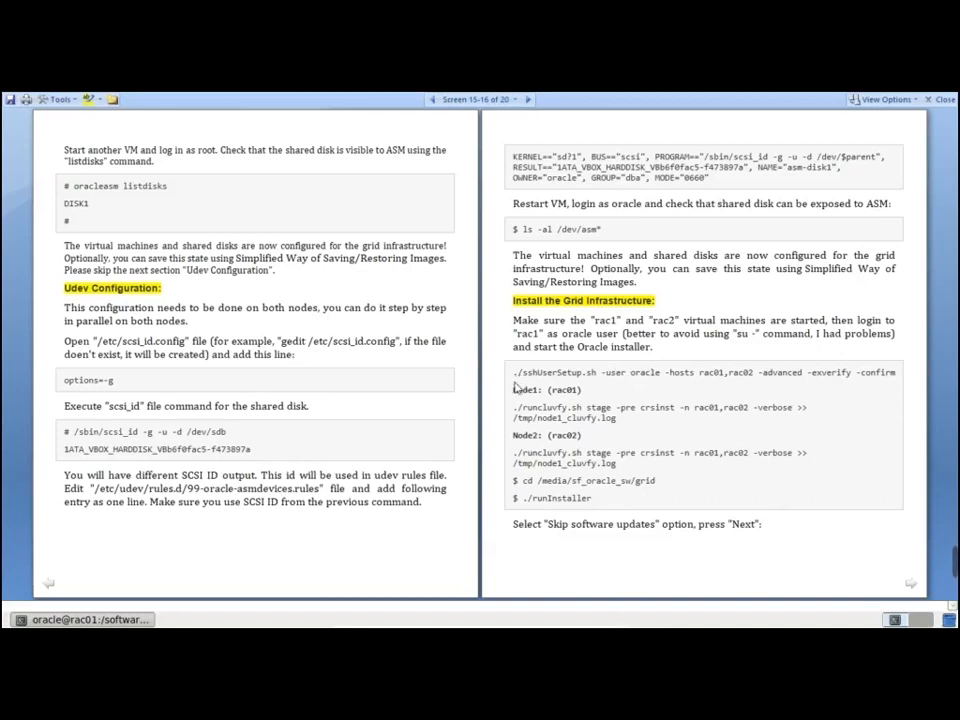
left_click_drag(514, 374, 898, 377)
key("ctrl+c")
key("alt+Tab")
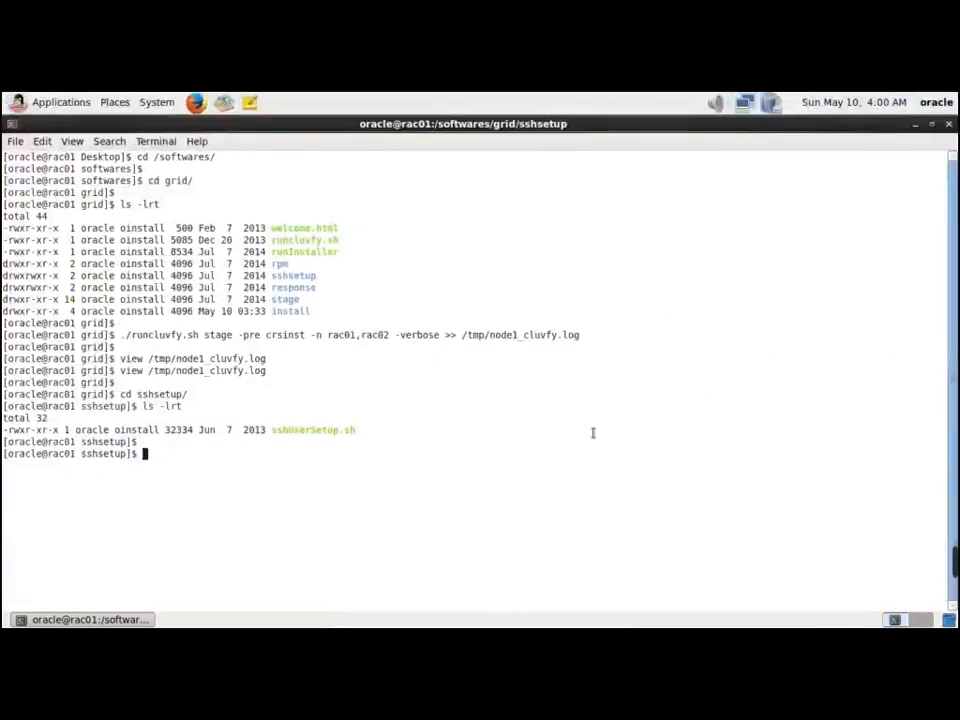
right_click(541, 426)
Paste and run ./sshUserSetup.sh -user oracle -hosts rac01,rac02 -advanced -exverify -confirm
left_click(588, 507)
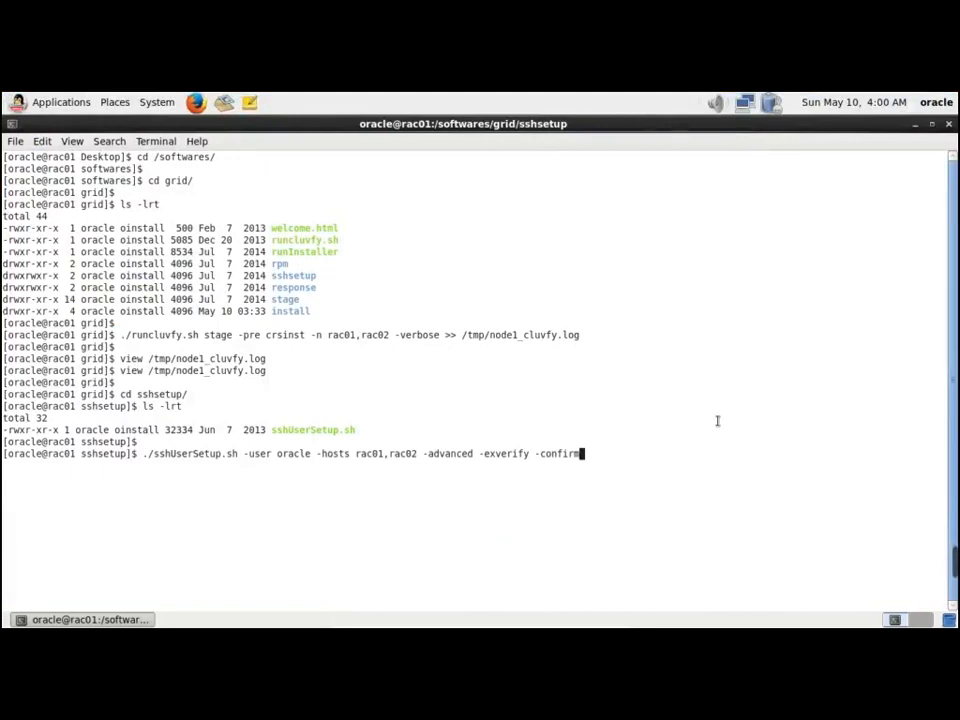
key("Return")
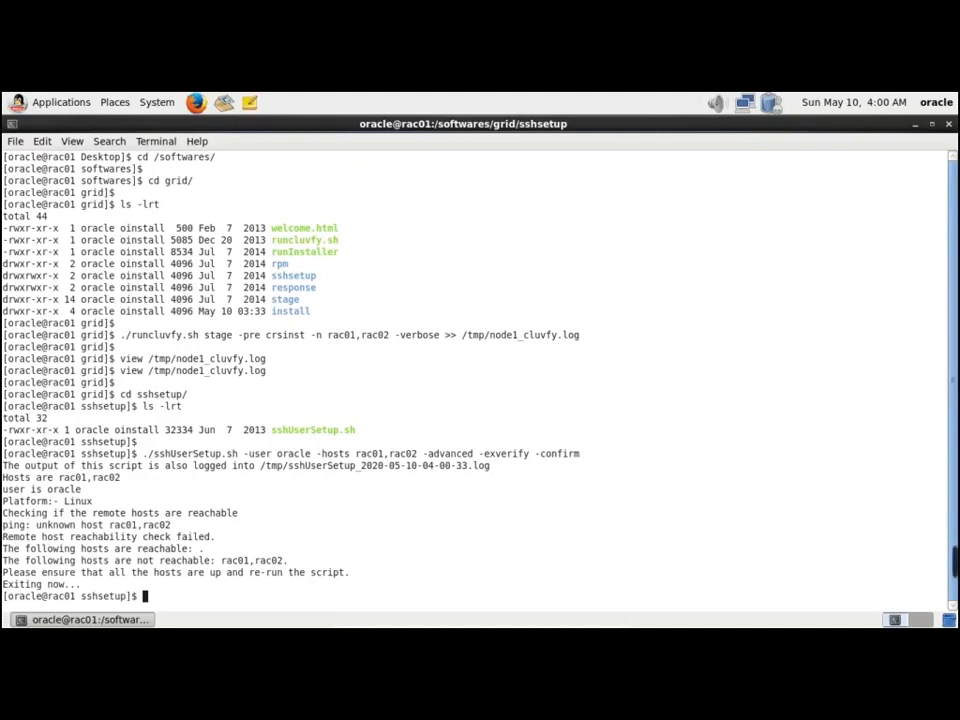
key("Return")
key("Return")
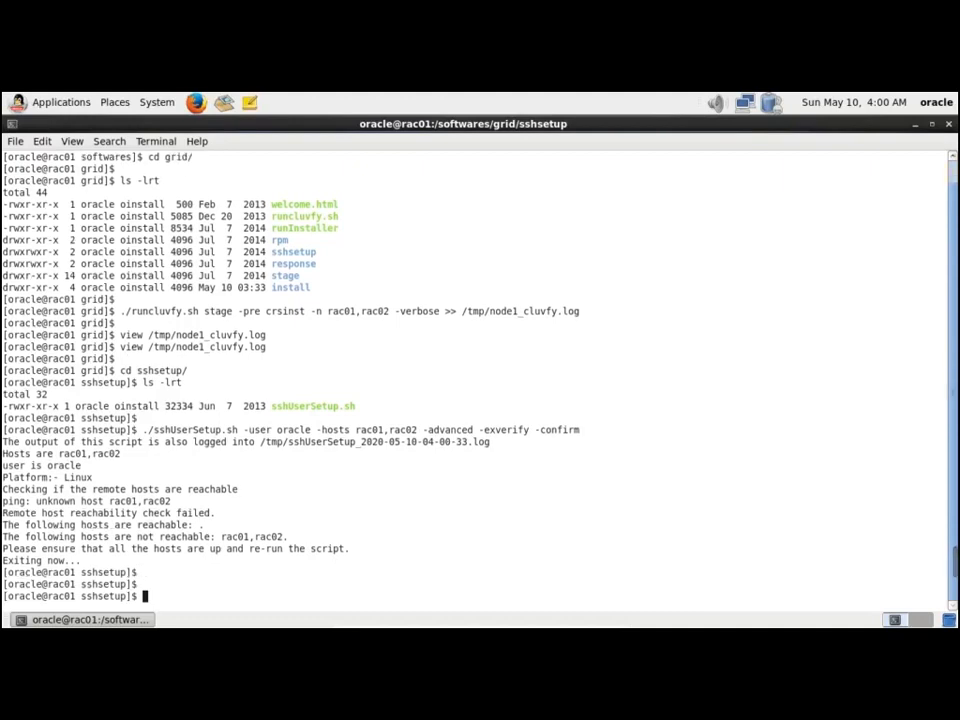
Ping 192.168.56.100 and confirm it replies
type("ping 192.1681")
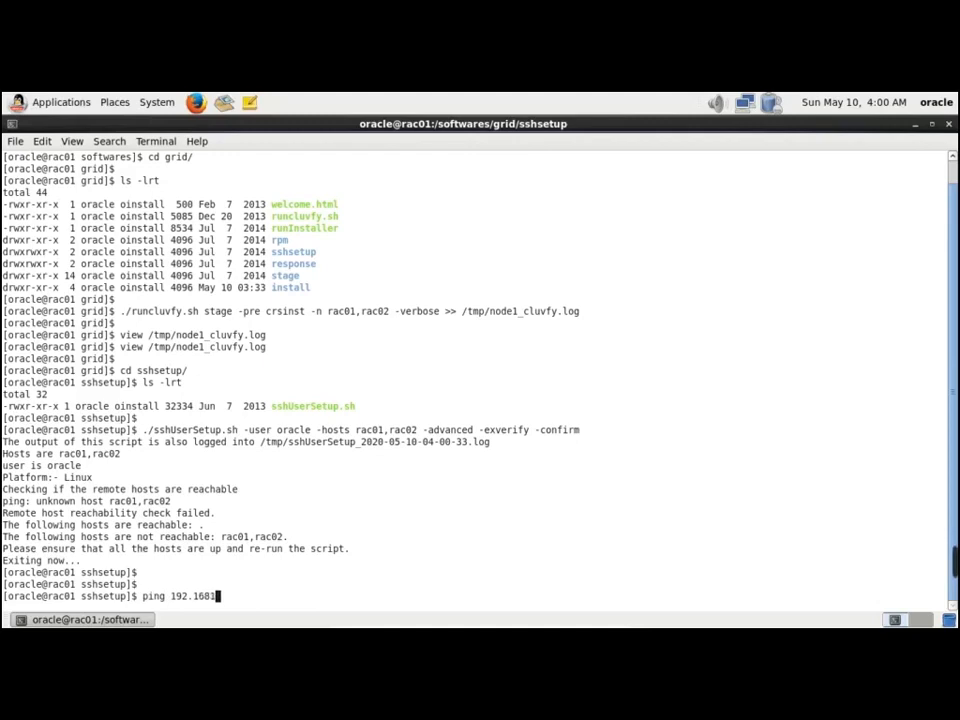
key("BackSpace")
type(".56.100")
key("Return")
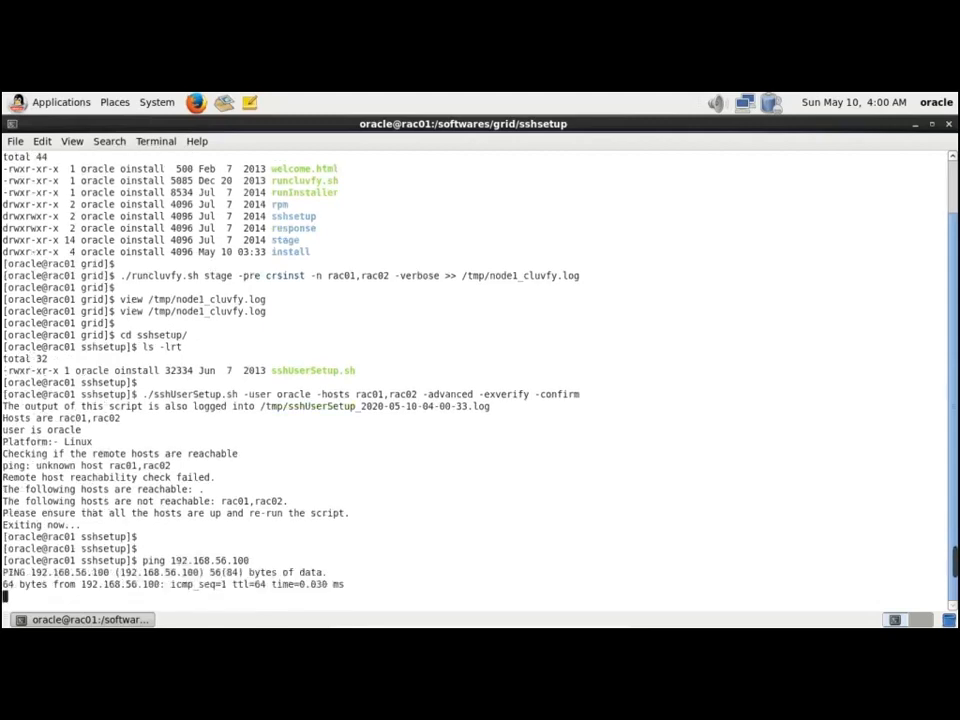
key("ctrl+c")
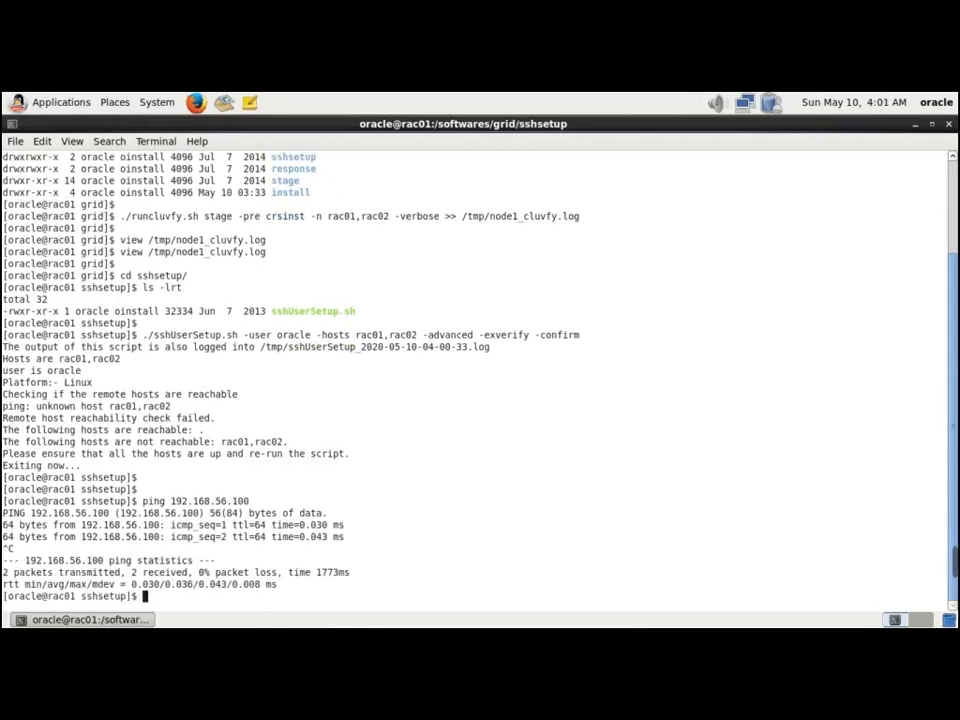
Ping 192.168.56.200 with 0% loss and confirm the hostname is rac01.localdomain
key("Up")
key("BackSpace")
key("BackSpace")
key("BackSpace")
type("200")
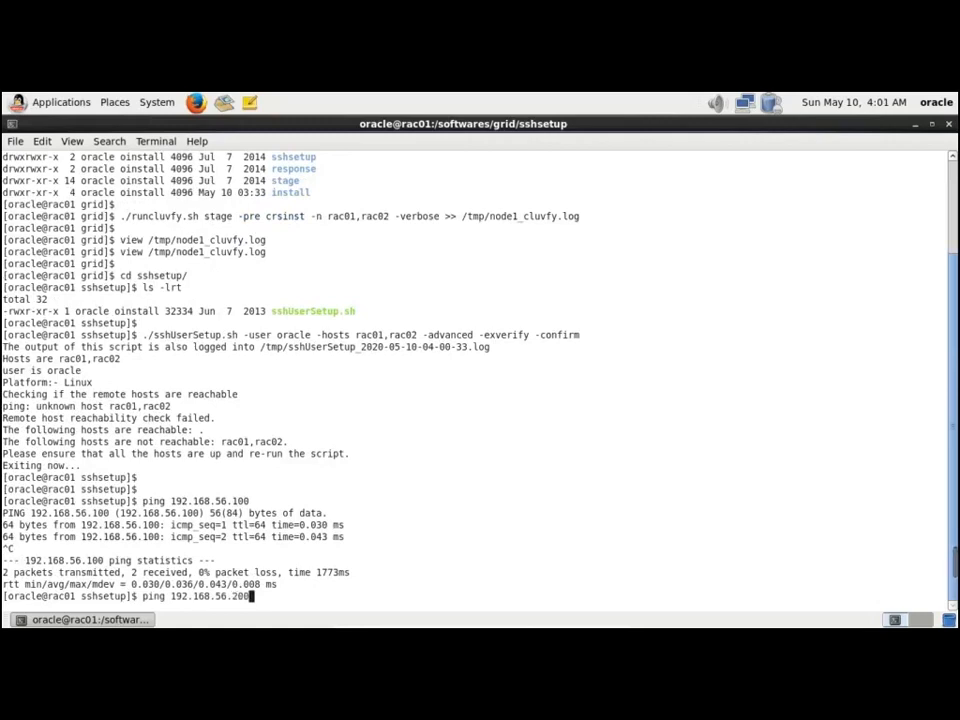
key("Return")
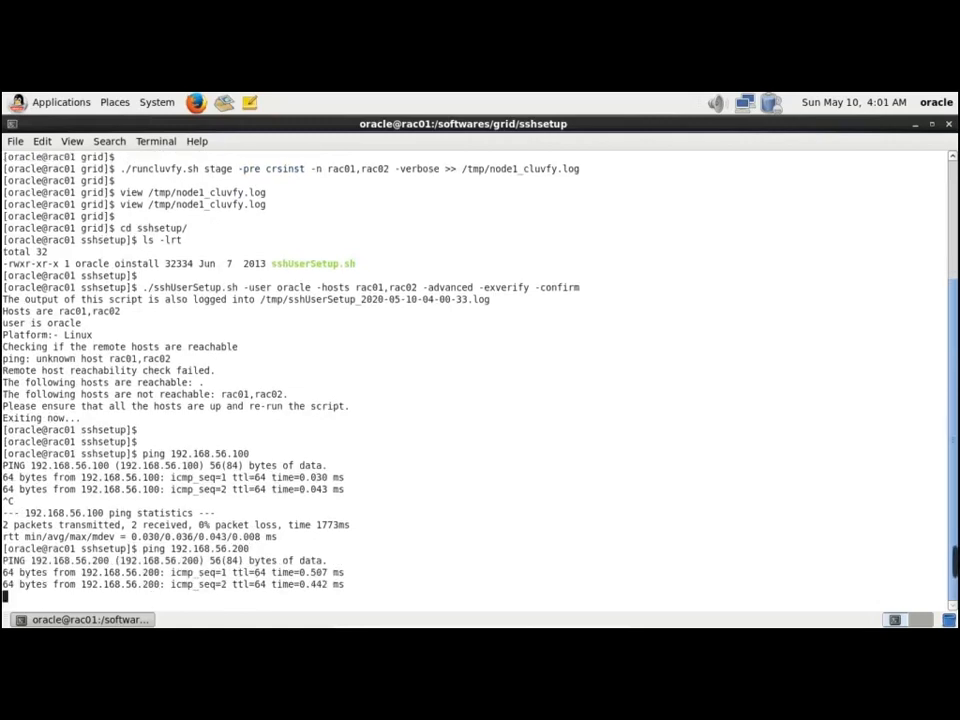
key("ctrl+c")
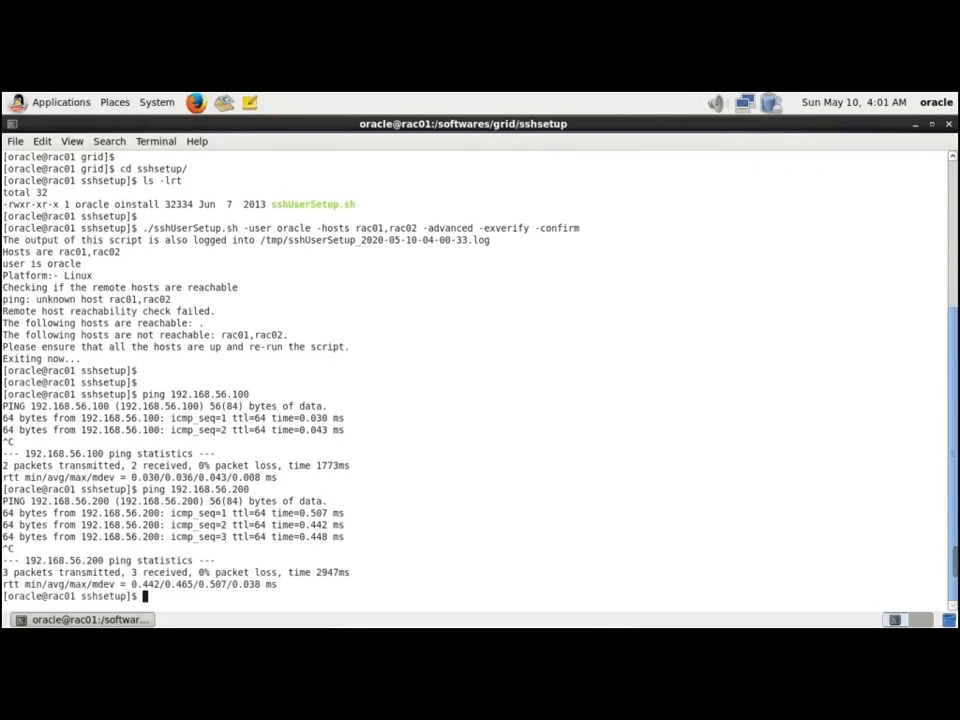
key("Return")
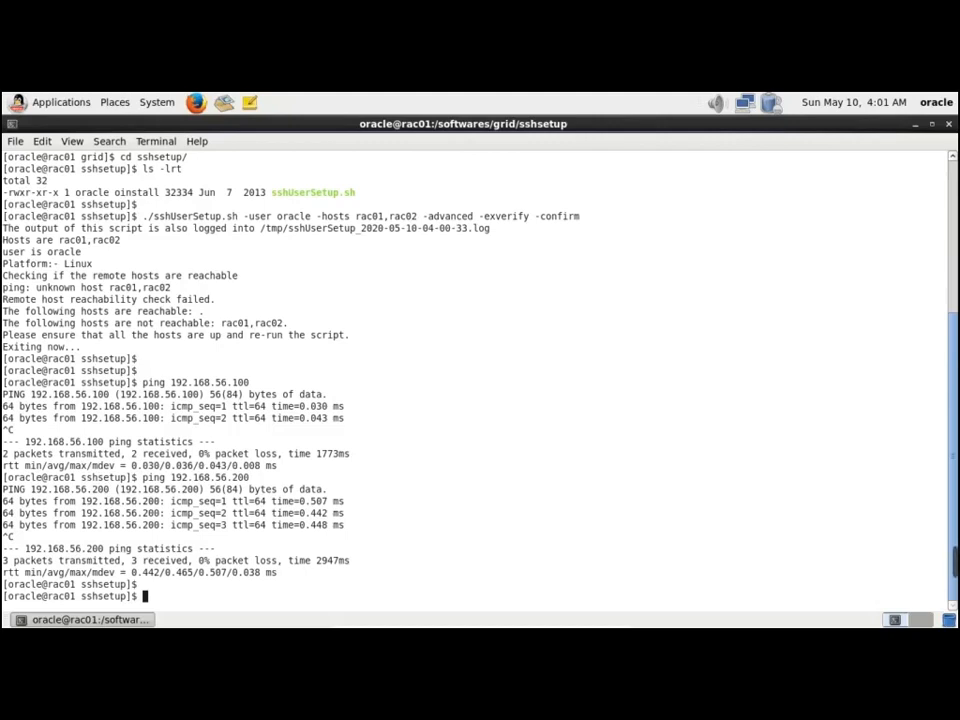
type("hostname")
key("Return")
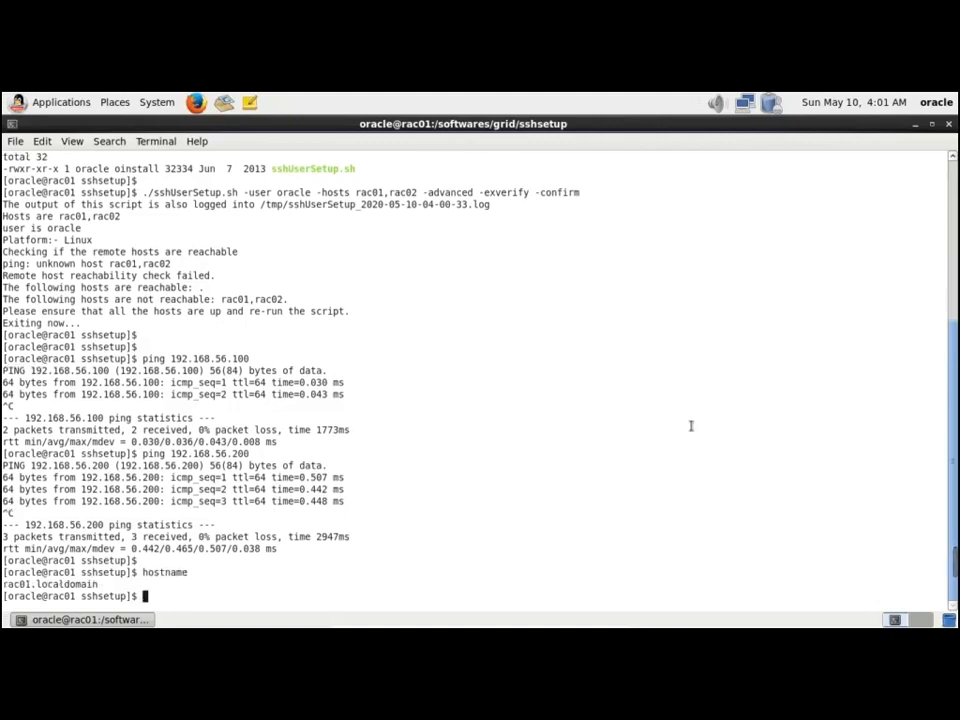
Rerun sshUserSetup.sh with -hosts rac01.localdomain,rac02.localdomain, then select the original command
double_click(62, 584)
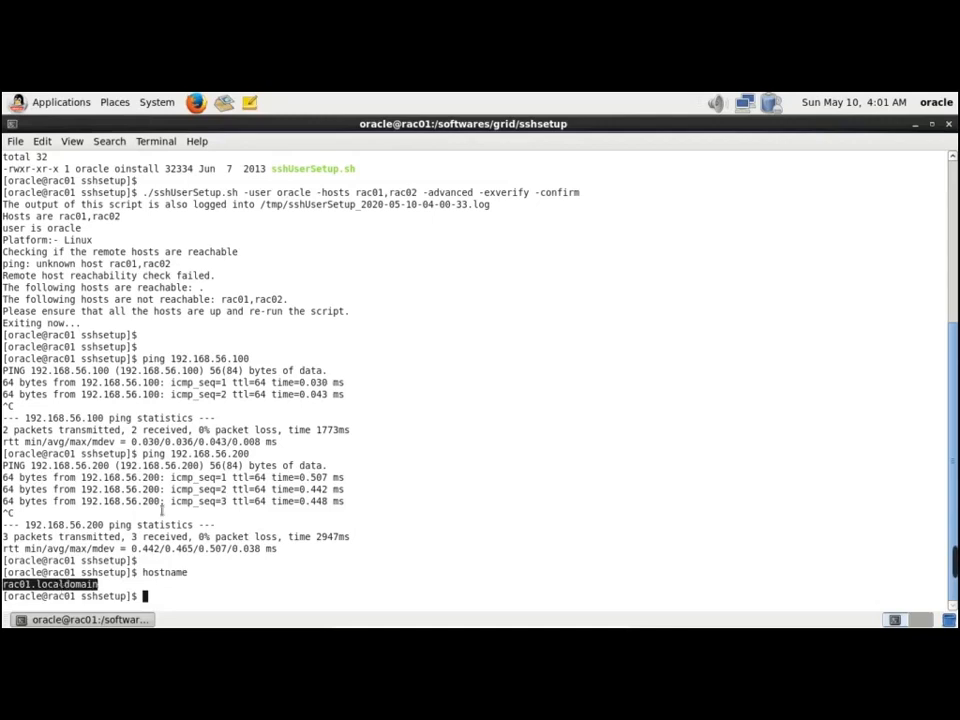
left_click(385, 204)
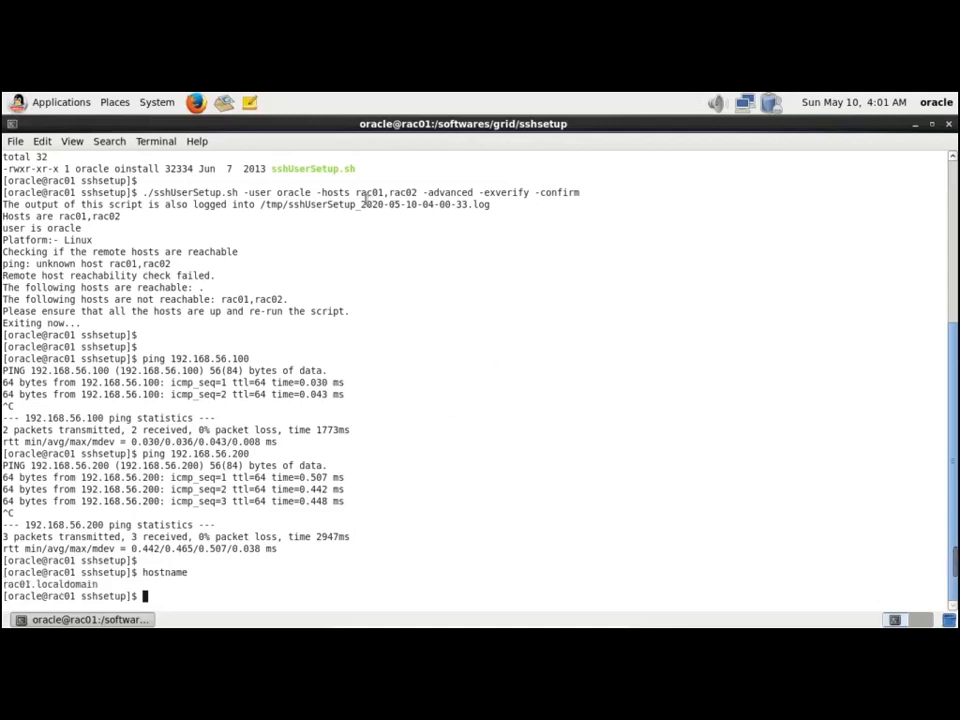
key("Up")
key("Up")
key("Up")
key("Up")
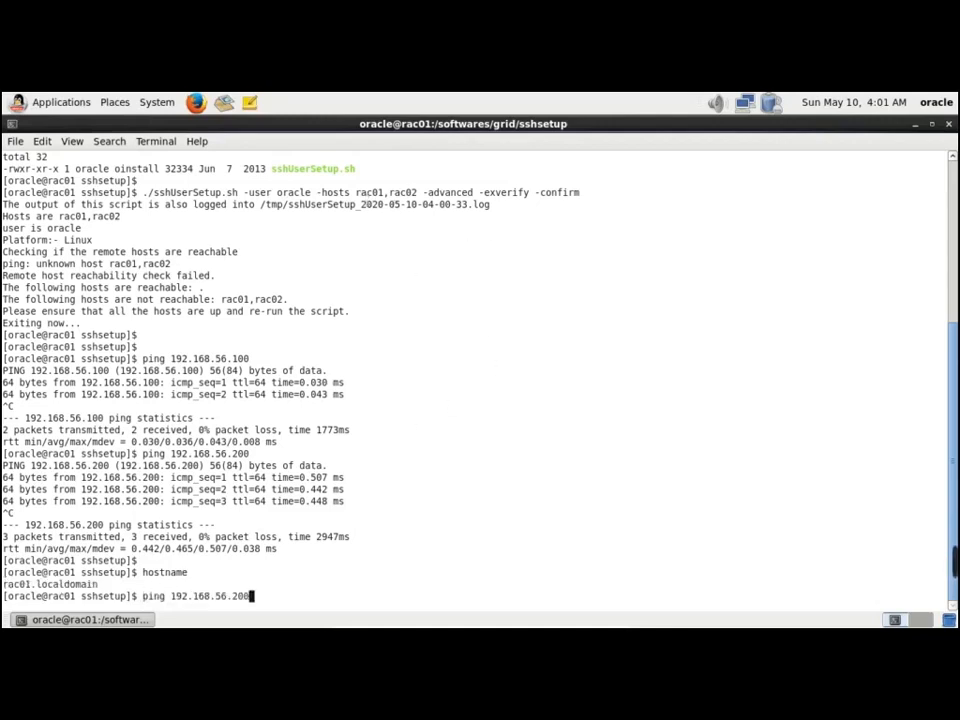
key("Left")
key("Left")
key("Left")
key("Left")
key("Left")
key("Left")
key("Left")
key("Left")
key("Left")
key("Left")
key("Left")
key("Left")
key("Left")
key("Left")
key("Left")
key("Left")
key("Left")
key("Left")
key("Left")
key("Left")
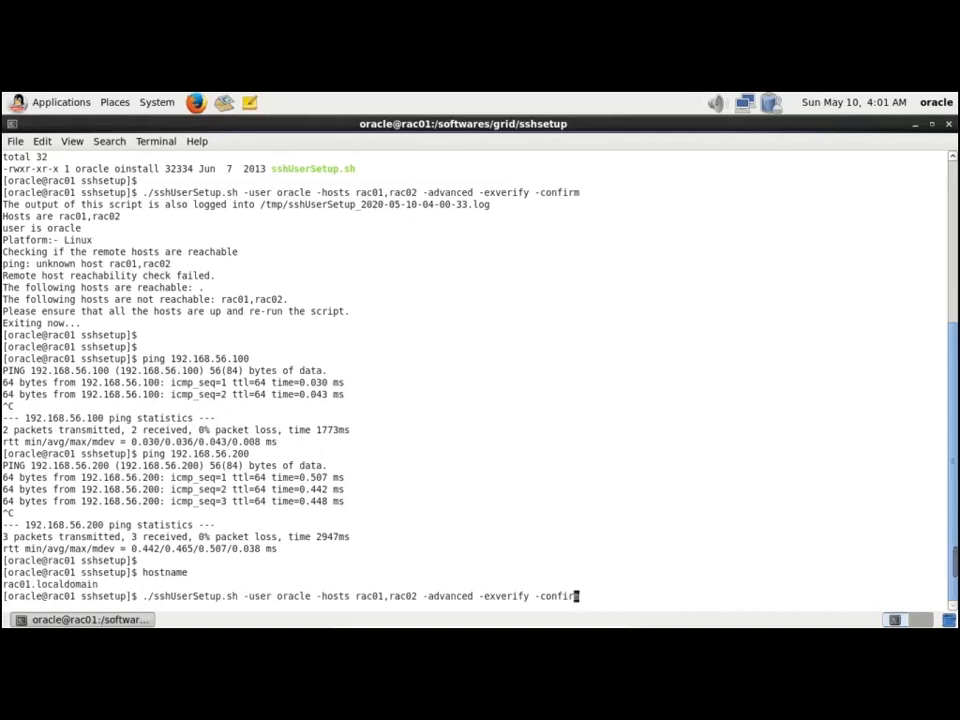
key("Left")
type(".")
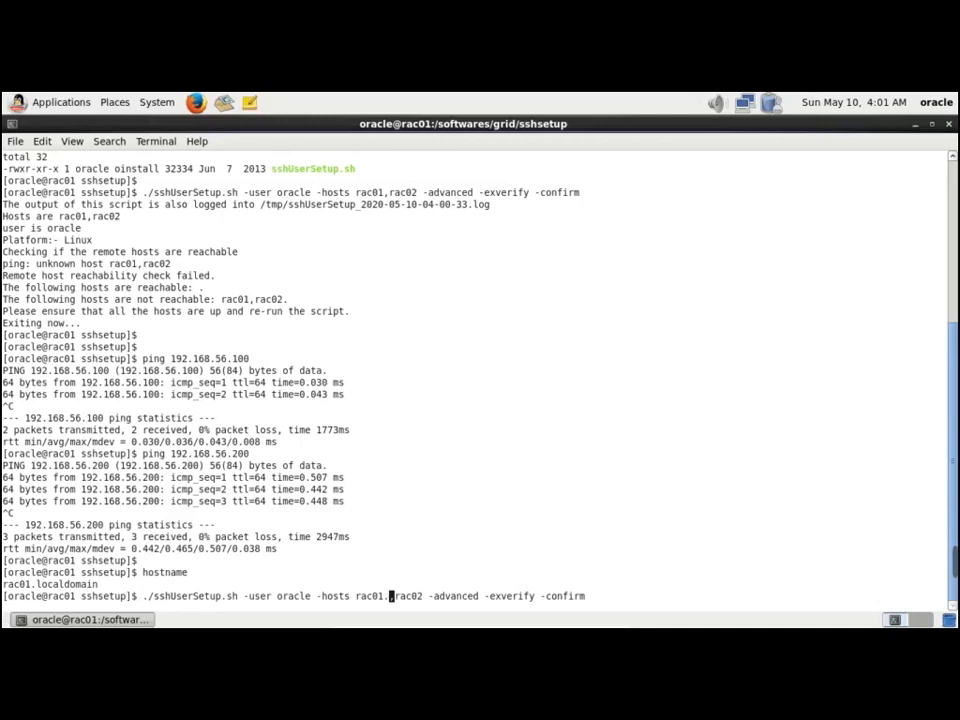
type("localdomai")
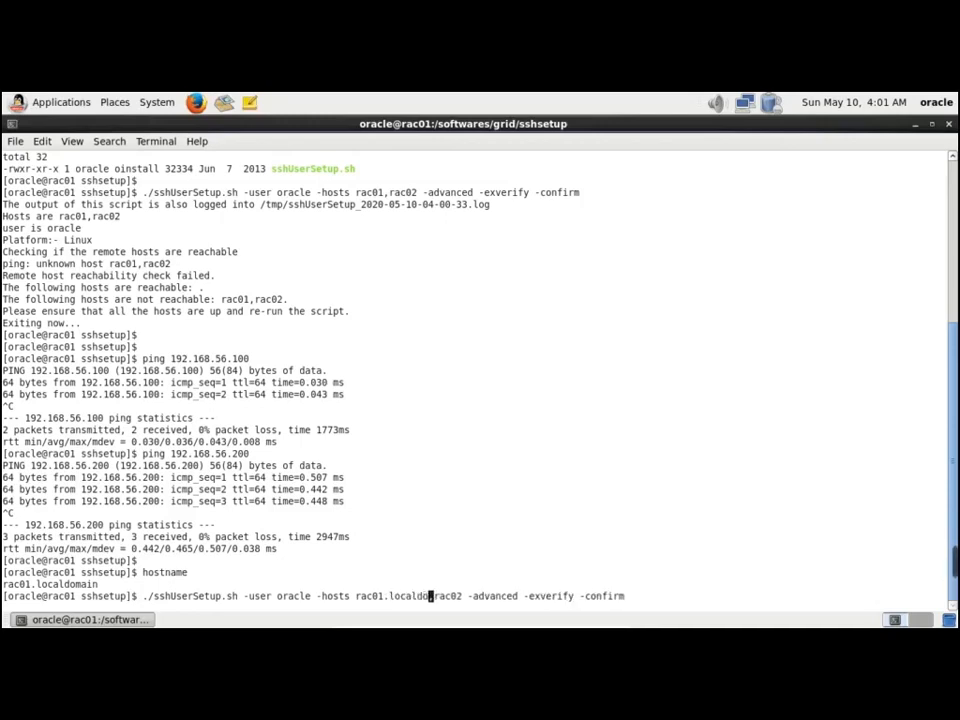
type("n")
key("Right")
key("Right")
key("Right")
key("Right")
key("Right")
key("Right")
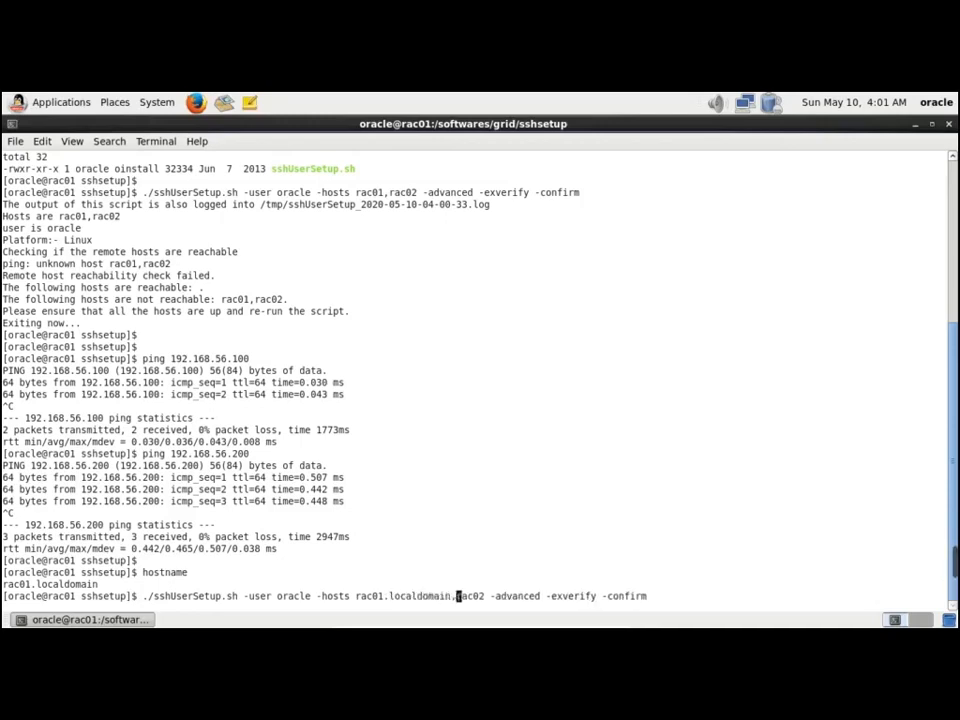
type(".localdoamin")
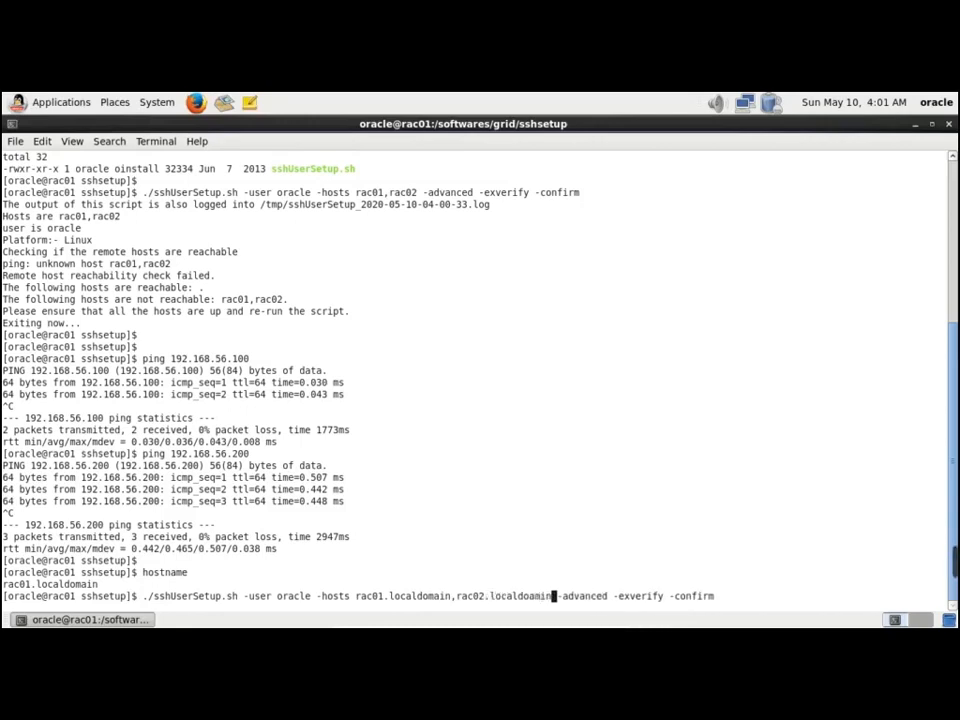
key("Return")
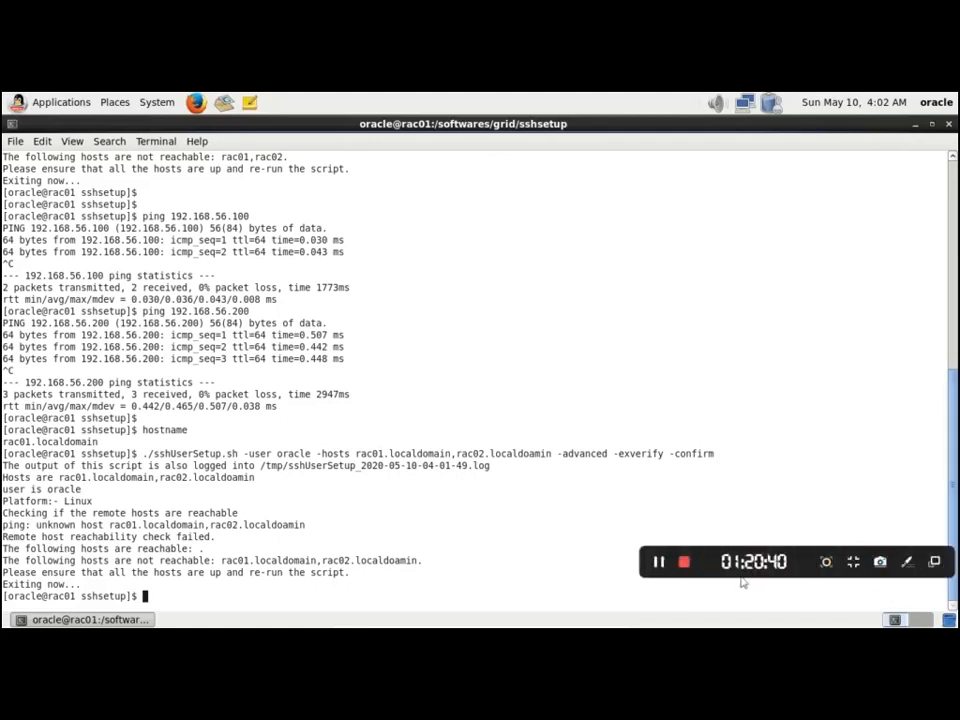
left_click(659, 561)
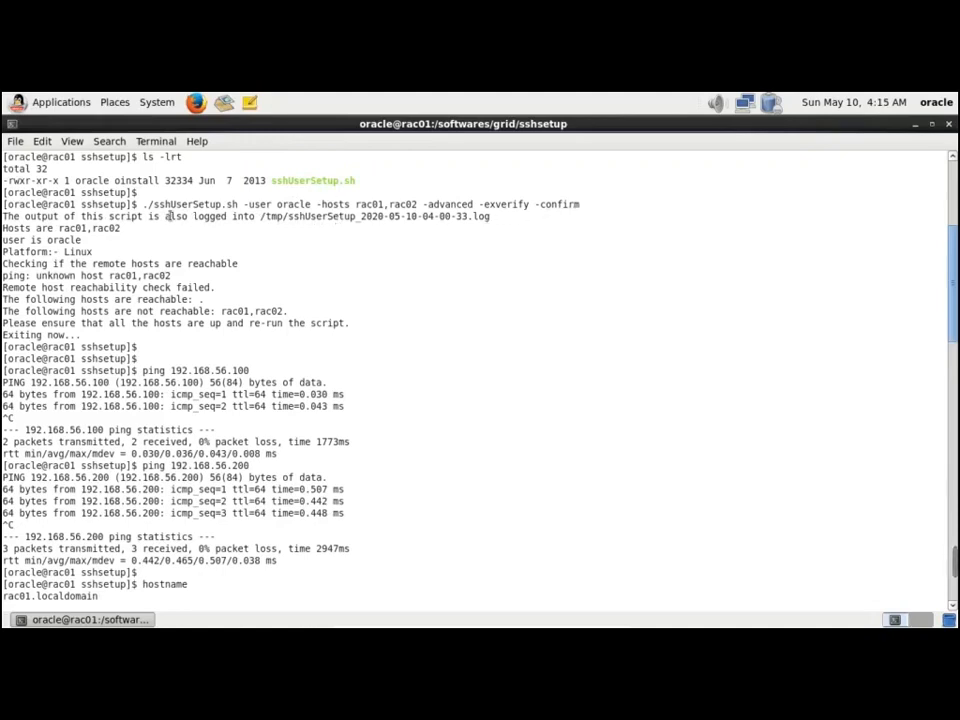
left_click_drag(142, 204, 593, 217)
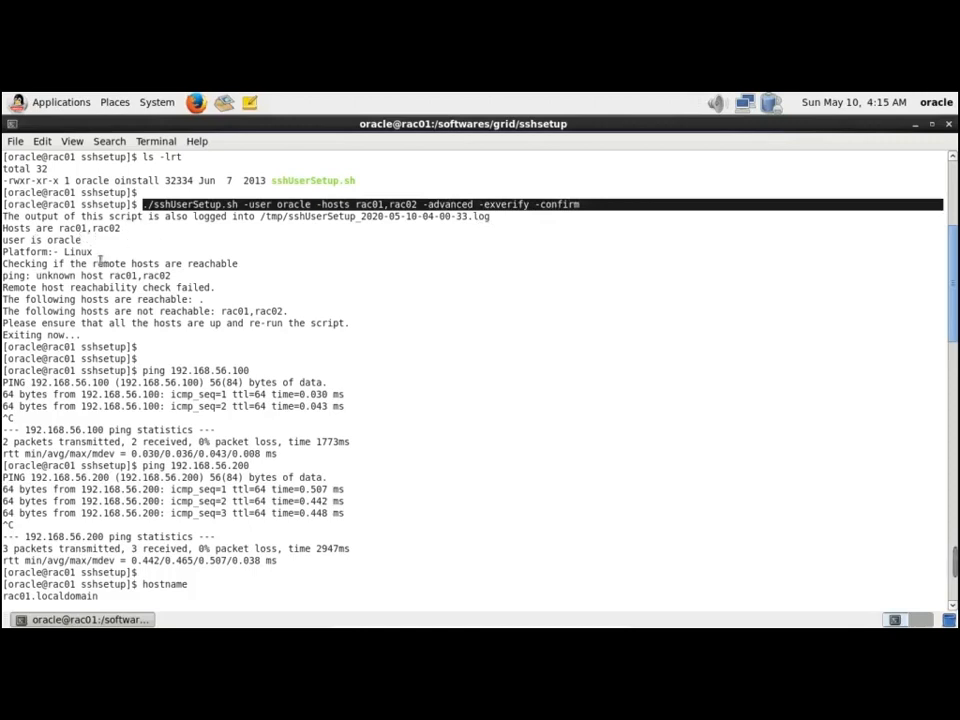
Highlight the unknown host error and the host names in rac01's earlier output
left_click(95, 266)
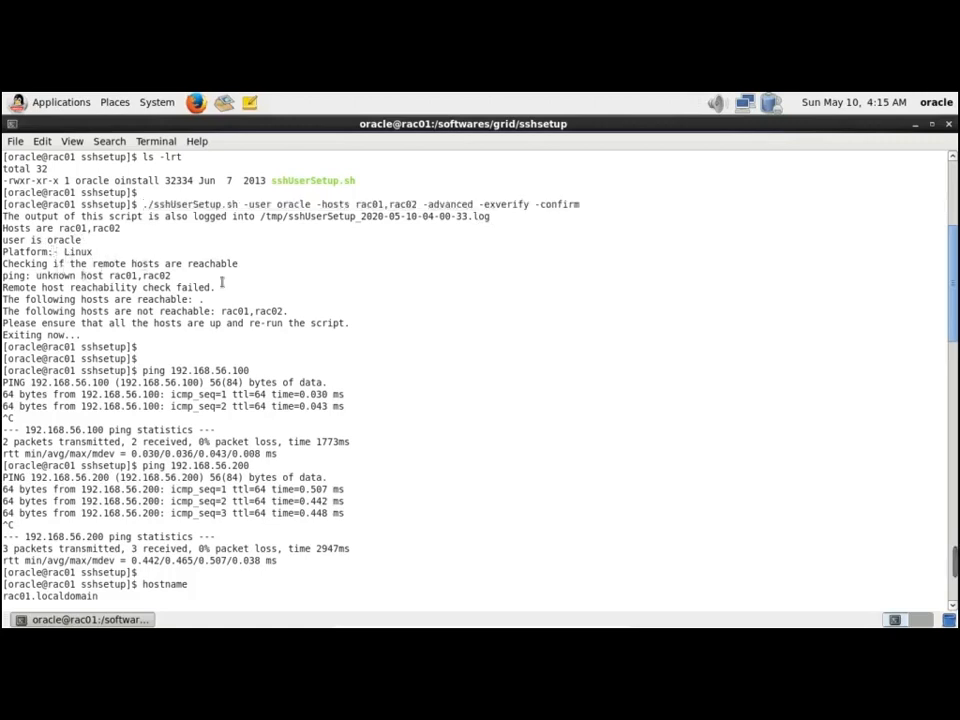
left_click_drag(67, 277, 109, 278)
left_click(142, 308)
scroll(155, 349, "down", 7)
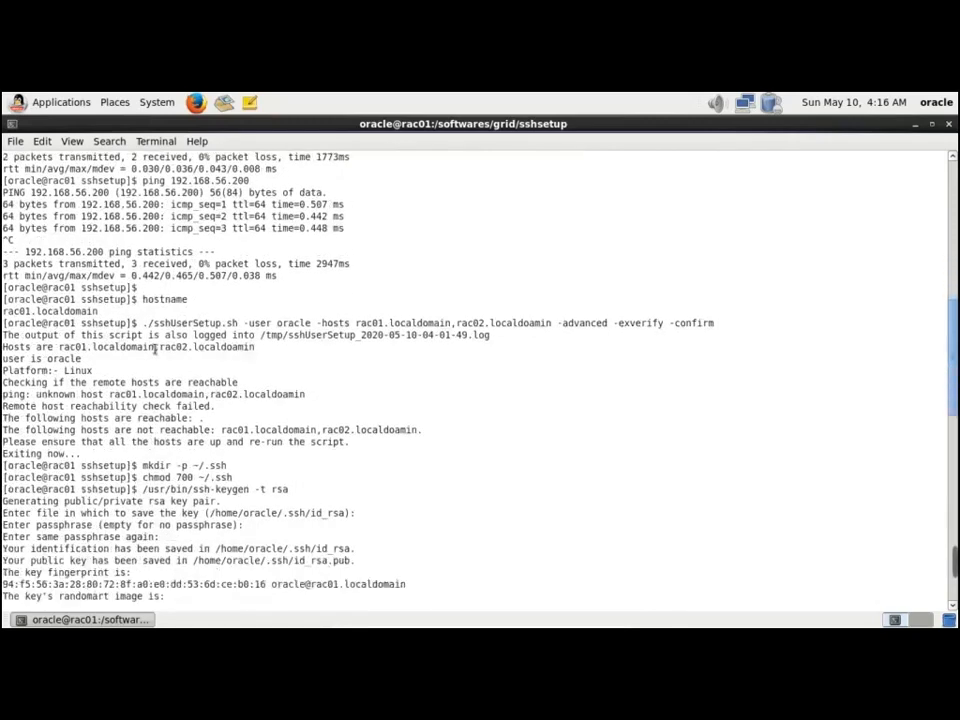
scroll(155, 349, "down", 1)
left_click_drag(405, 228, 561, 240)
left_click(120, 314)
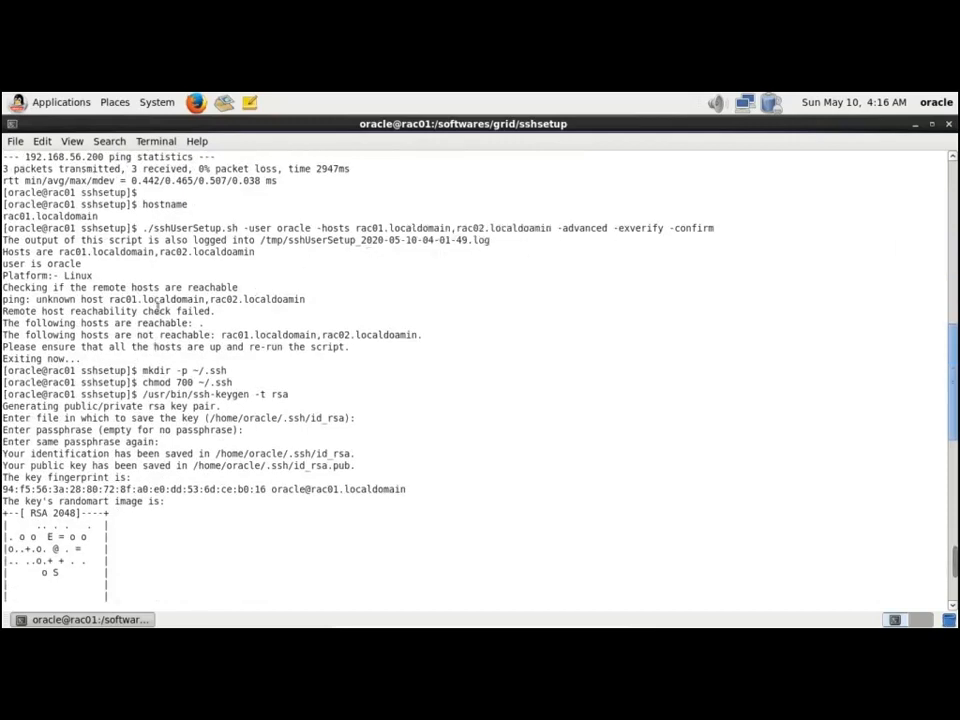
scroll(120, 314, "down", 2)
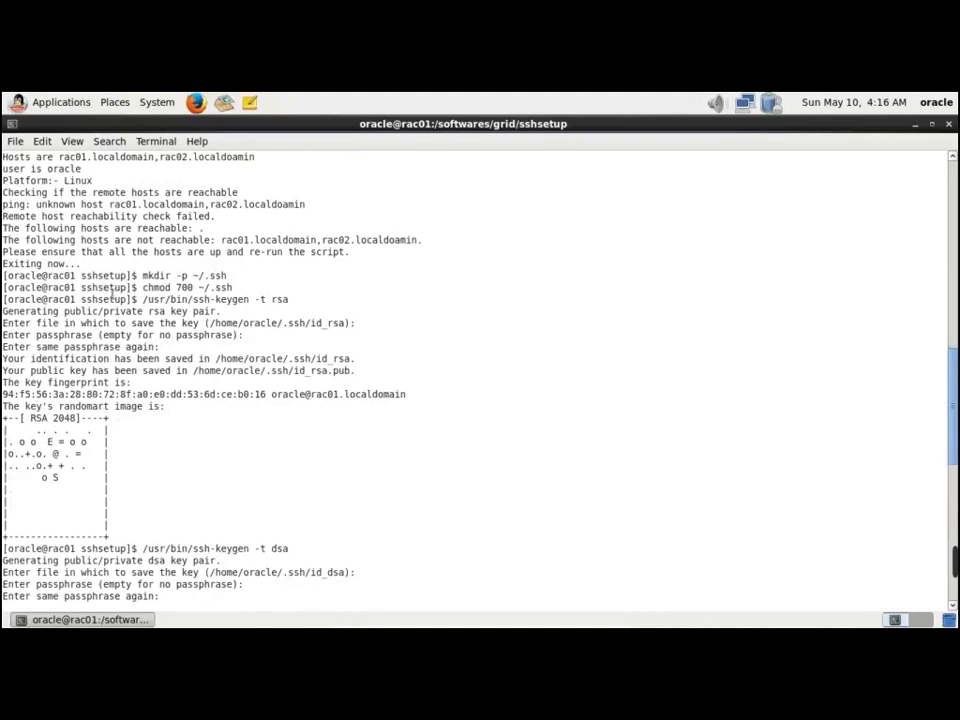
Point out the mkdir -p ~/.ssh and chmod 700 ~/.ssh commands
left_click_drag(141, 276, 232, 287)
left_click(151, 287)
left_click_drag(142, 277, 234, 290)
left_click(167, 308)
left_click_drag(139, 290, 239, 292)
left_click(238, 290)
Highlight the RSA ssh-keygen command and its key generation prompts
left_click_drag(142, 299, 297, 303)
left_click(240, 336)
left_click_drag(26, 313, 322, 349)
left_click(287, 384)
Highlight the DSA ssh-keygen command, its program path, and the public-key appending commands
key("Return")
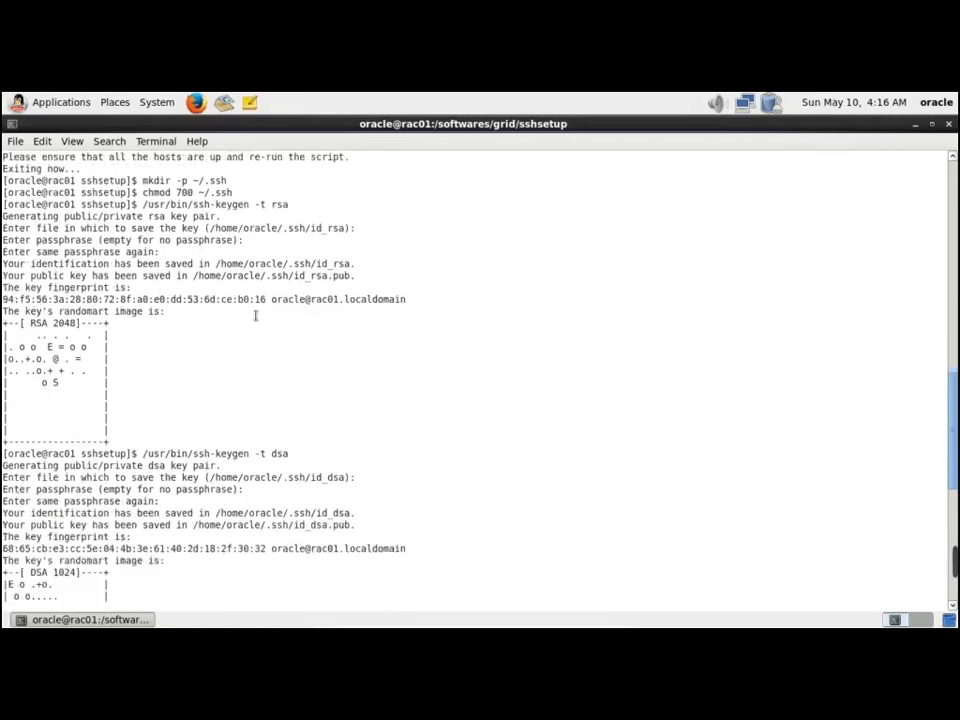
left_click_drag(144, 459, 300, 461)
left_click(260, 485)
left_click_drag(171, 453, 220, 454)
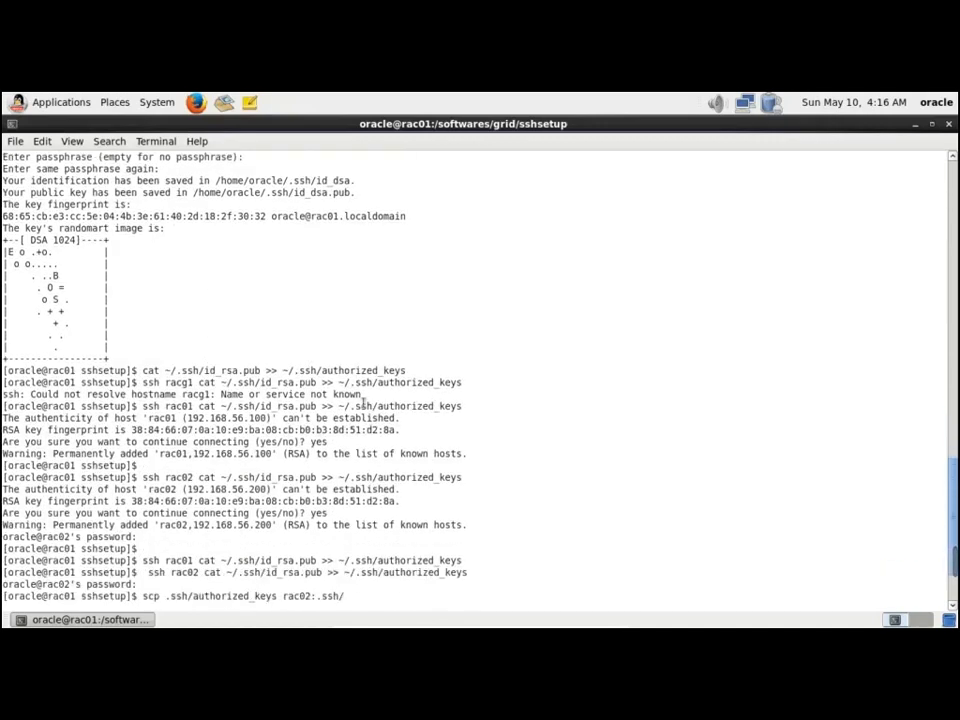
left_click_drag(142, 372, 433, 512)
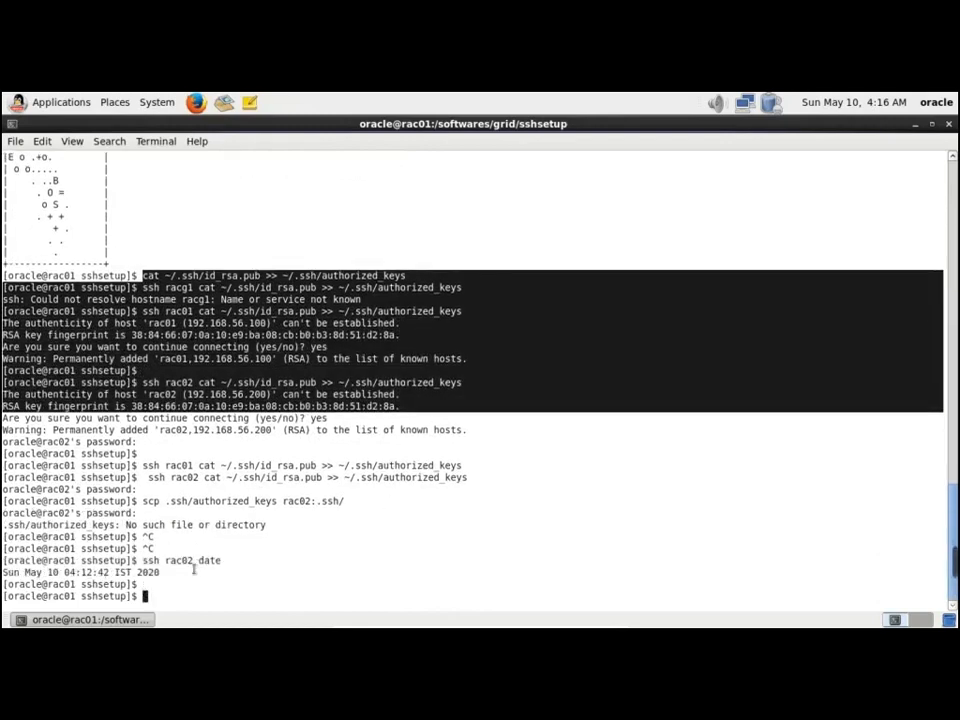
left_click(194, 568)
Highlight ssh rac02 date and the date returned from rac02
left_click_drag(145, 562, 201, 566)
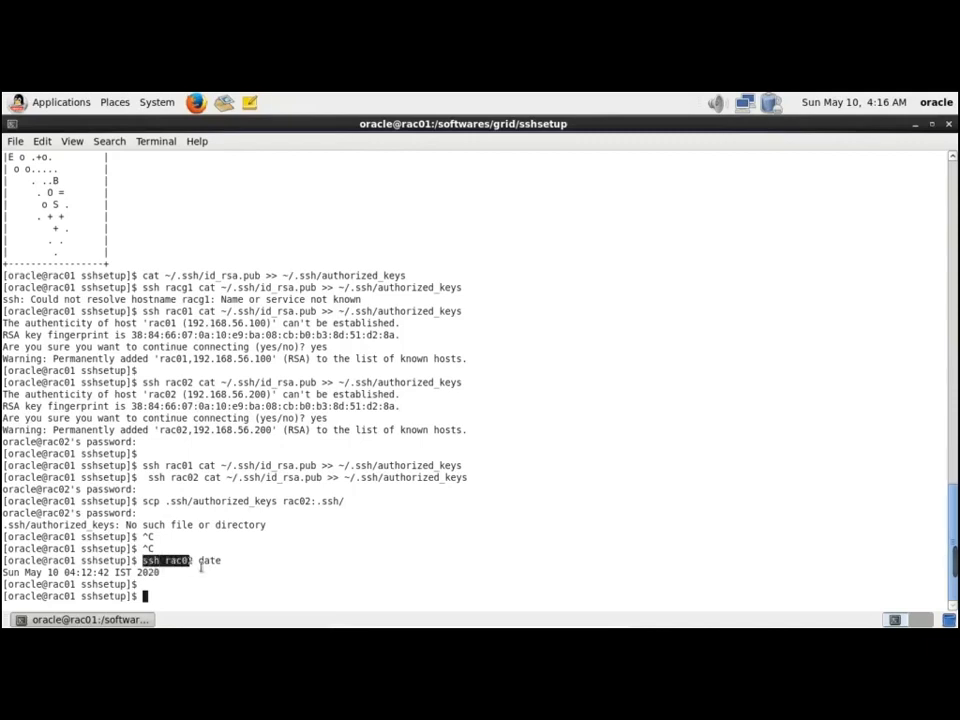
left_click(190, 579)
left_click_drag(10, 573, 147, 578)
left_click(238, 545)
key("alt+Tab")
Review rac02's .ssh setup commands, RSA key generation and the ssh rac01 date check
key("alt+Tab")
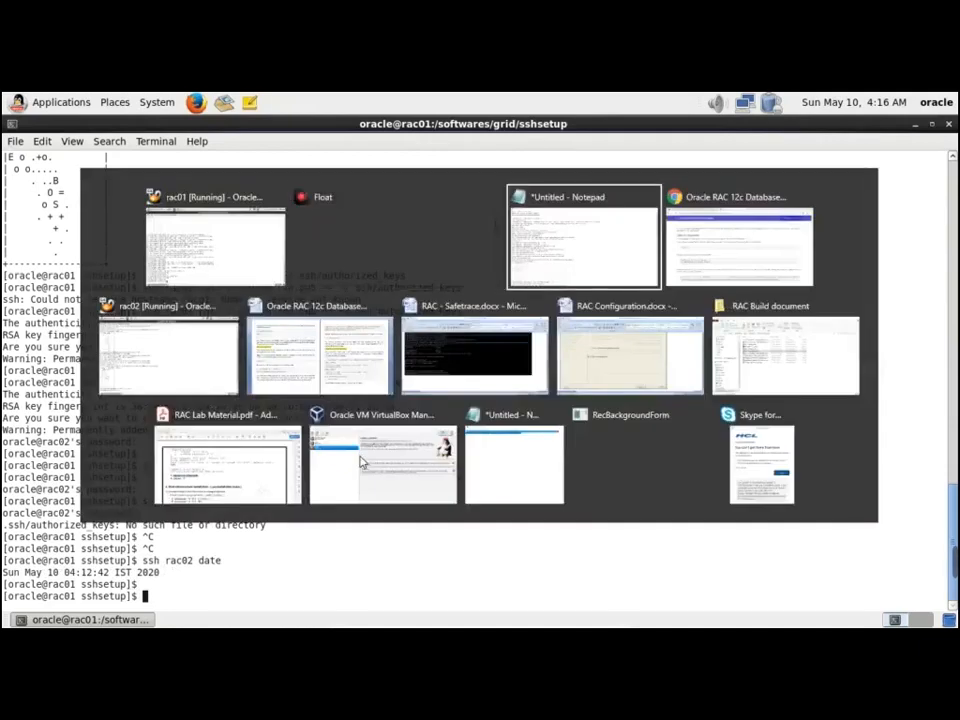
key("alt+Tab")
key("alt+Tab")
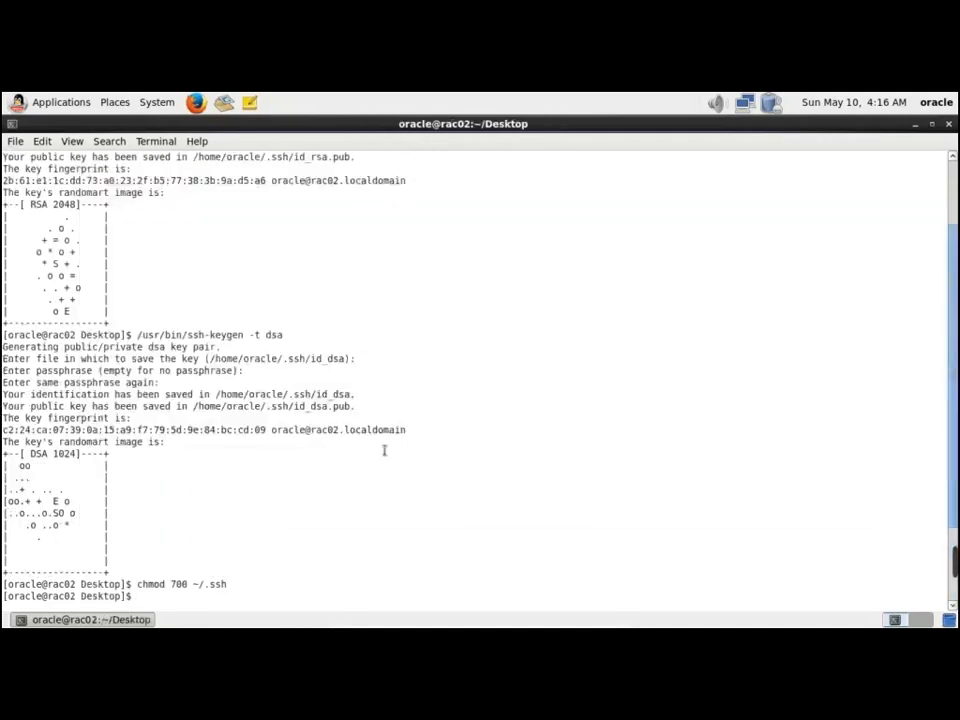
scroll(375, 463, "up", 3)
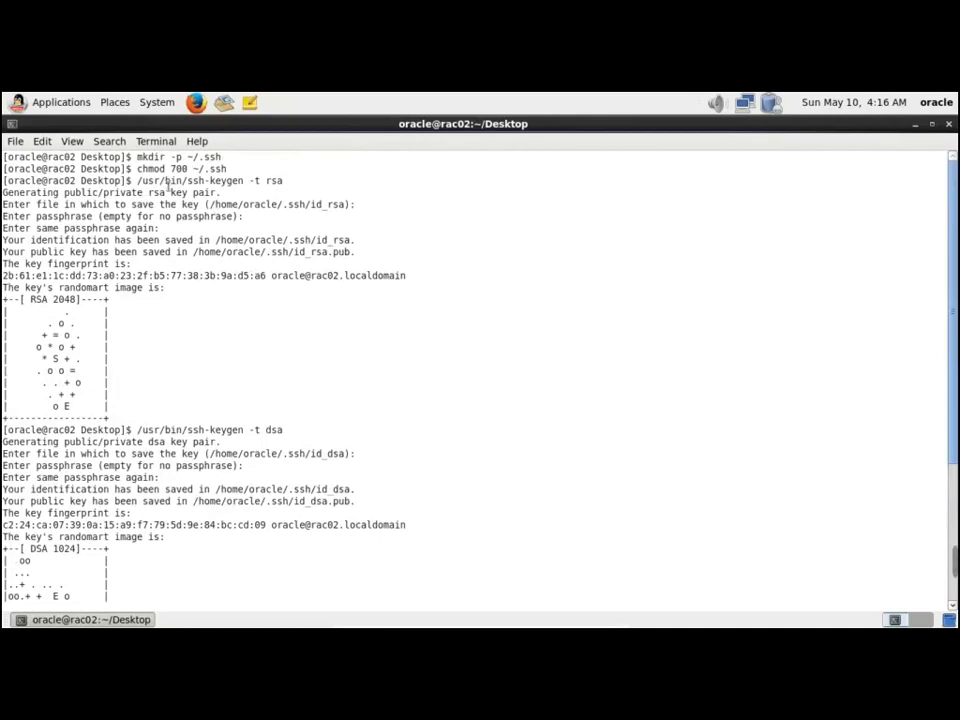
left_click_drag(137, 158, 297, 197)
left_click(163, 212)
left_click(236, 200)
left_click(295, 197)
scroll(165, 432, "down", 4)
scroll(163, 437, "down", 2)
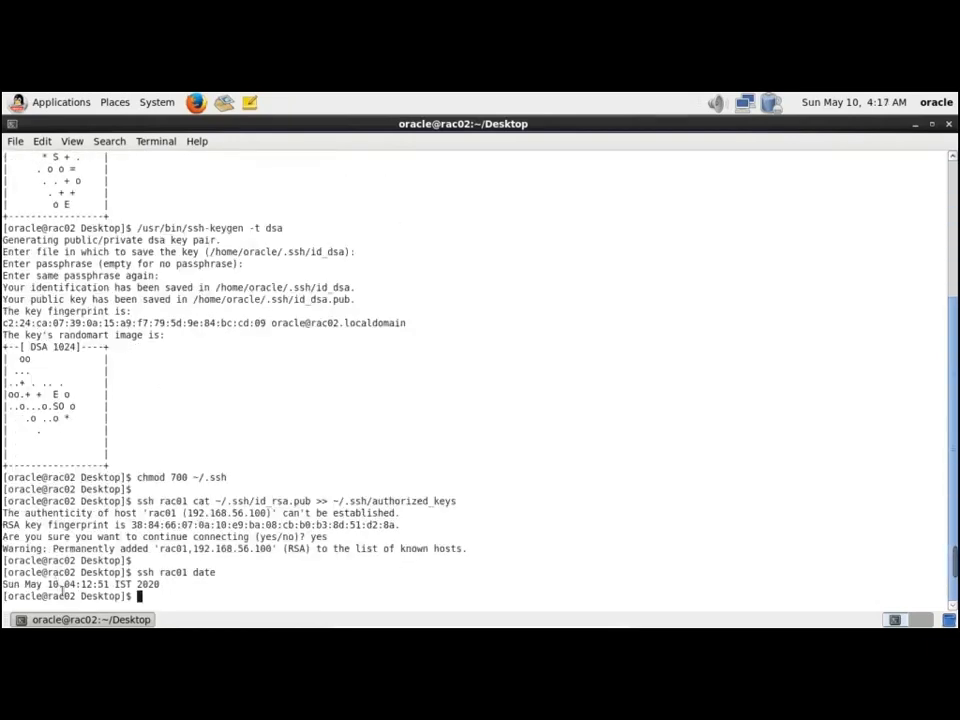
left_click_drag(137, 572, 215, 574)
left_click(140, 565)
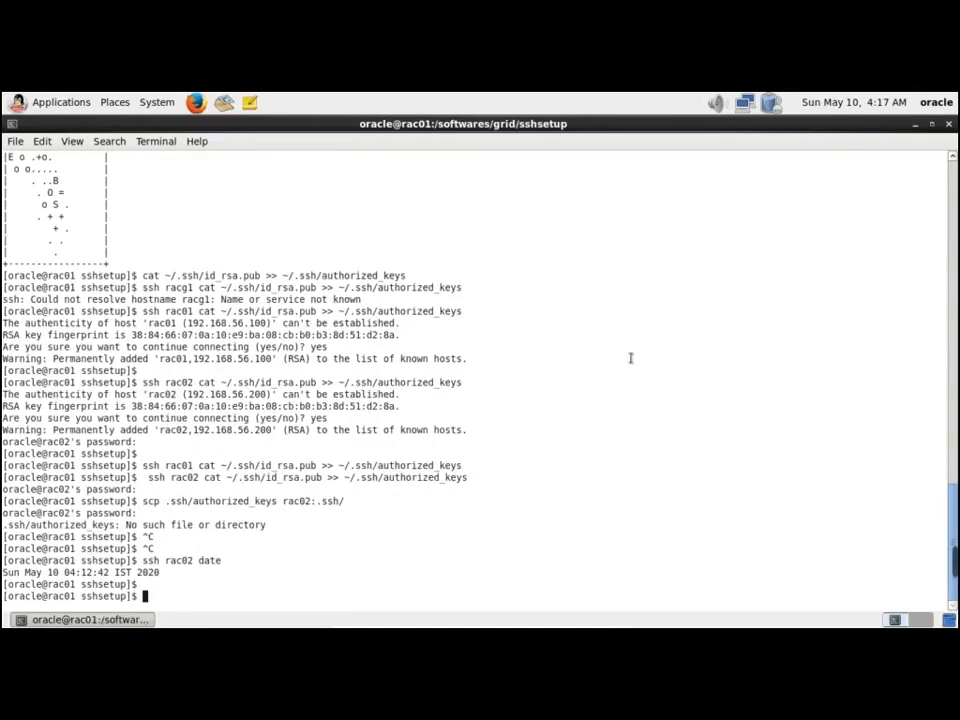
Go up to /softwares/grid with cd .. and list its files using ls -lrt
type("cd ..")
key("Return")
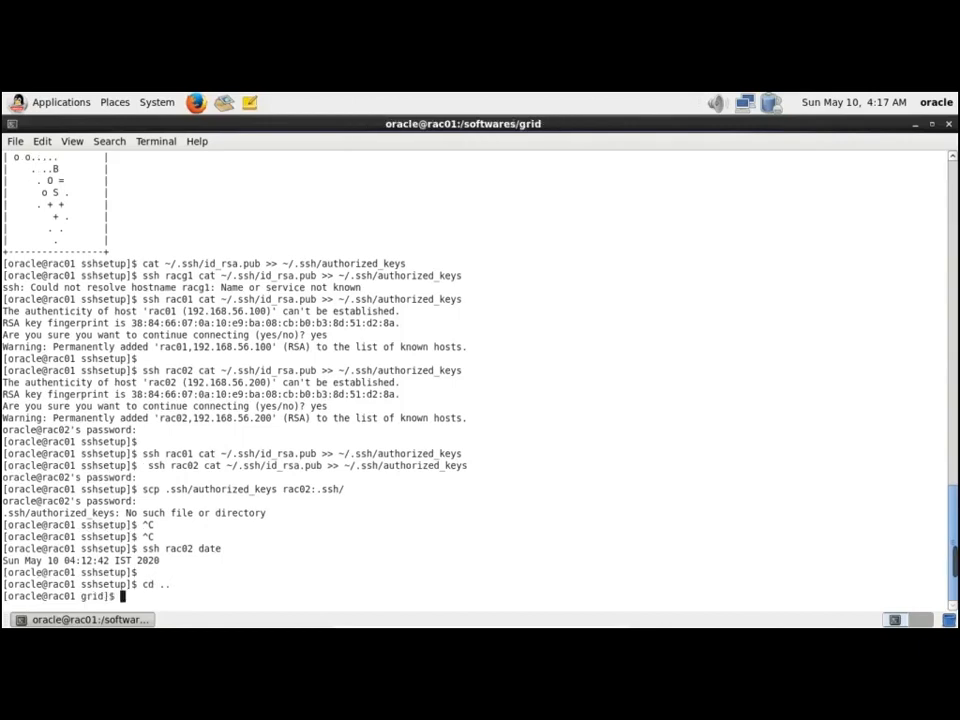
type("ls -lrt")
key("Return")
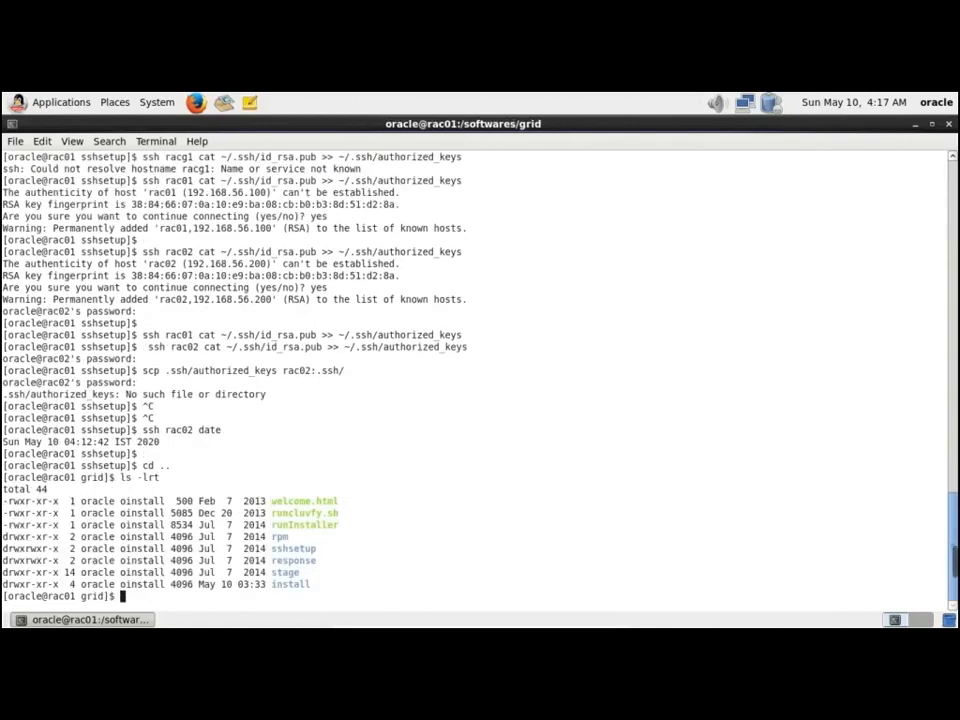
key("Return")
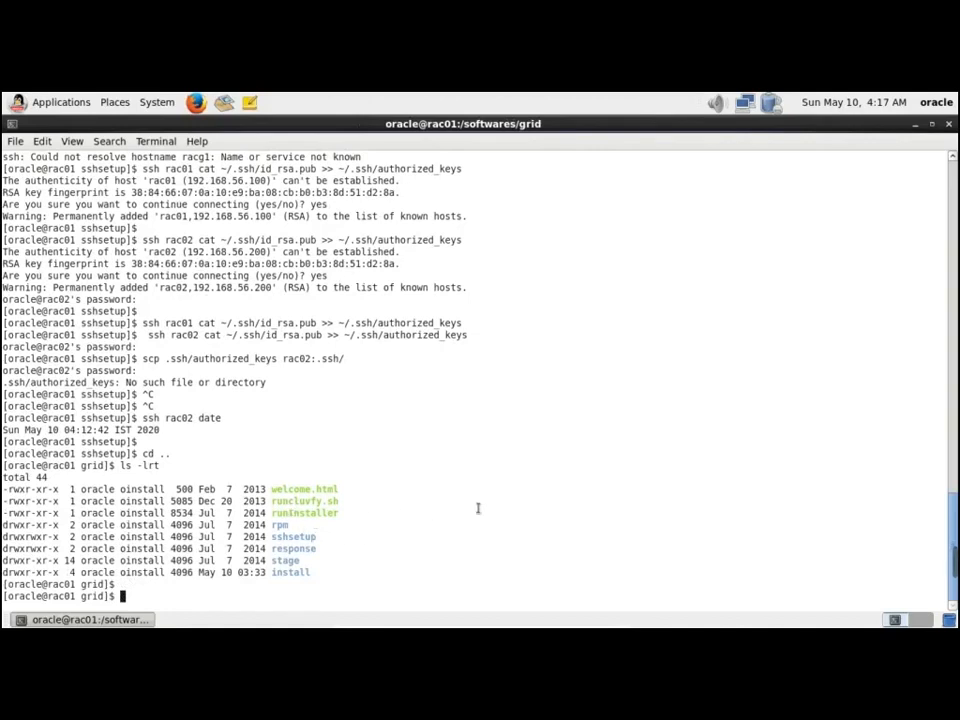
key("alt+Tab")
key("alt+Tab")
key("alt+Tab")
key("alt+Tab")
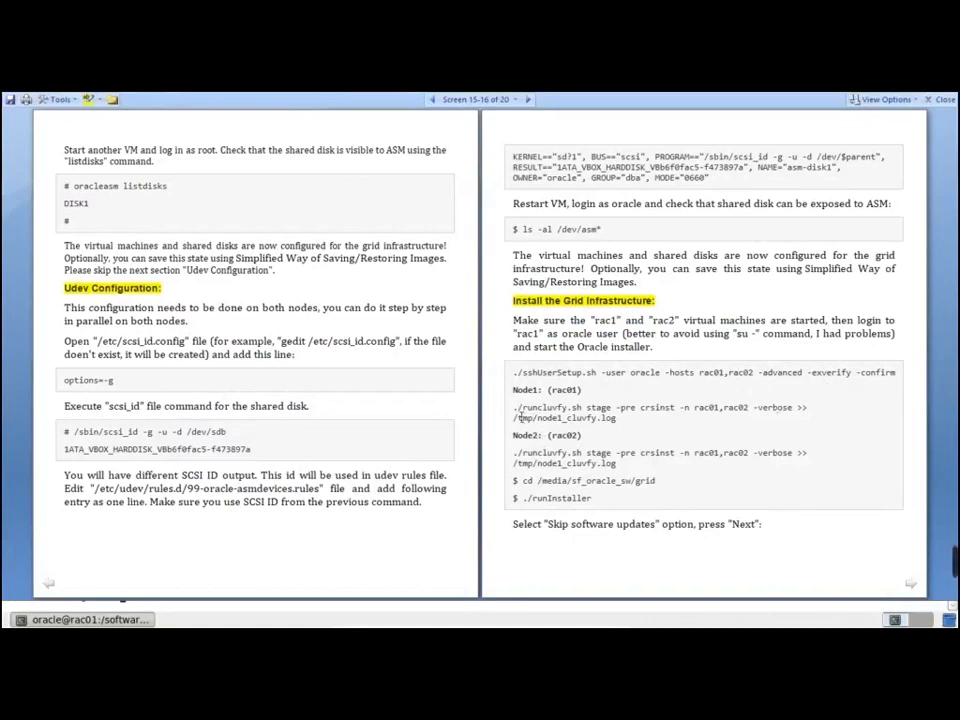
Select the Node1 ./runcluvfy.sh command ending in >> /tmp/node1_cluvfy.log
left_click_drag(519, 414, 621, 421)
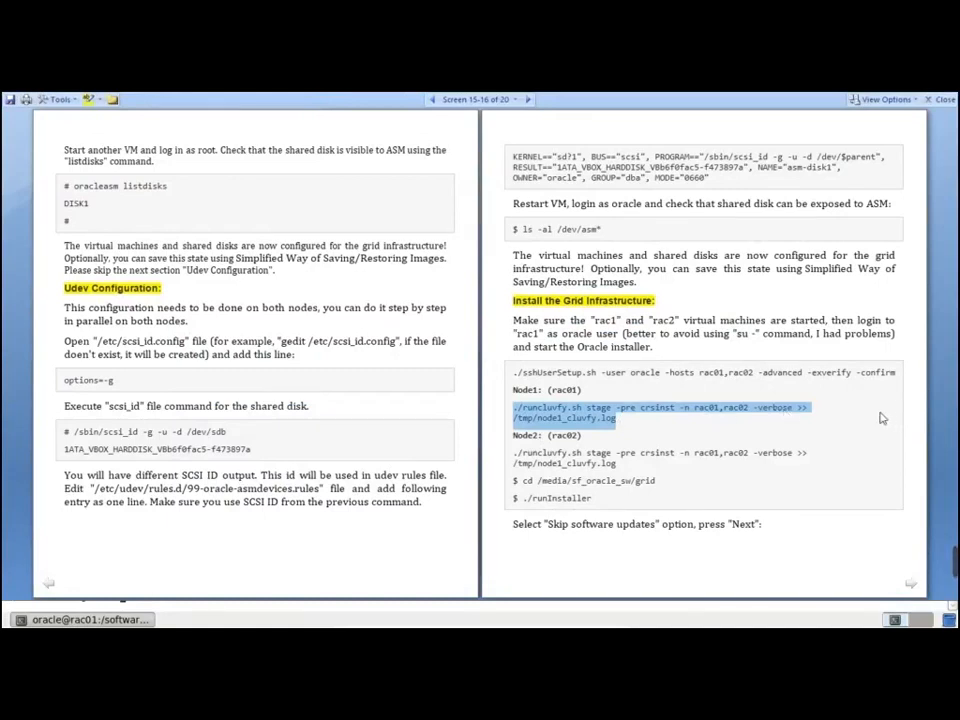
left_click(520, 420)
left_click_drag(518, 417, 616, 421)
key("ctrl+c")
Paste the runcluvfy pre-check for rac01,rac02 and run it, logging to /tmp/node1_cluvfy1.log
key("alt+Tab")
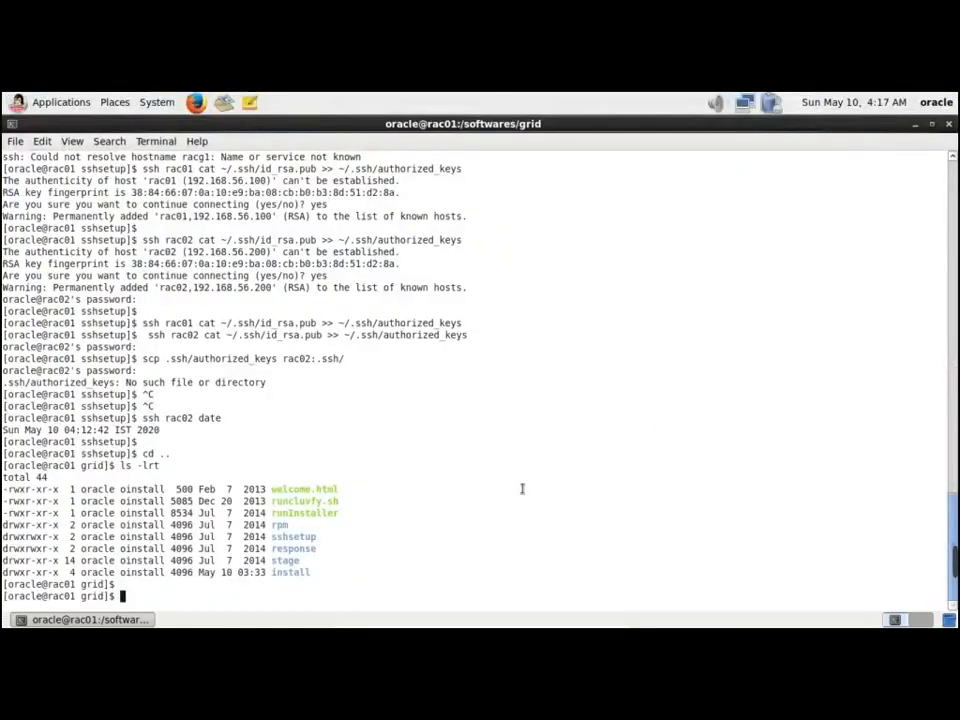
key("ctrl+shift+v")
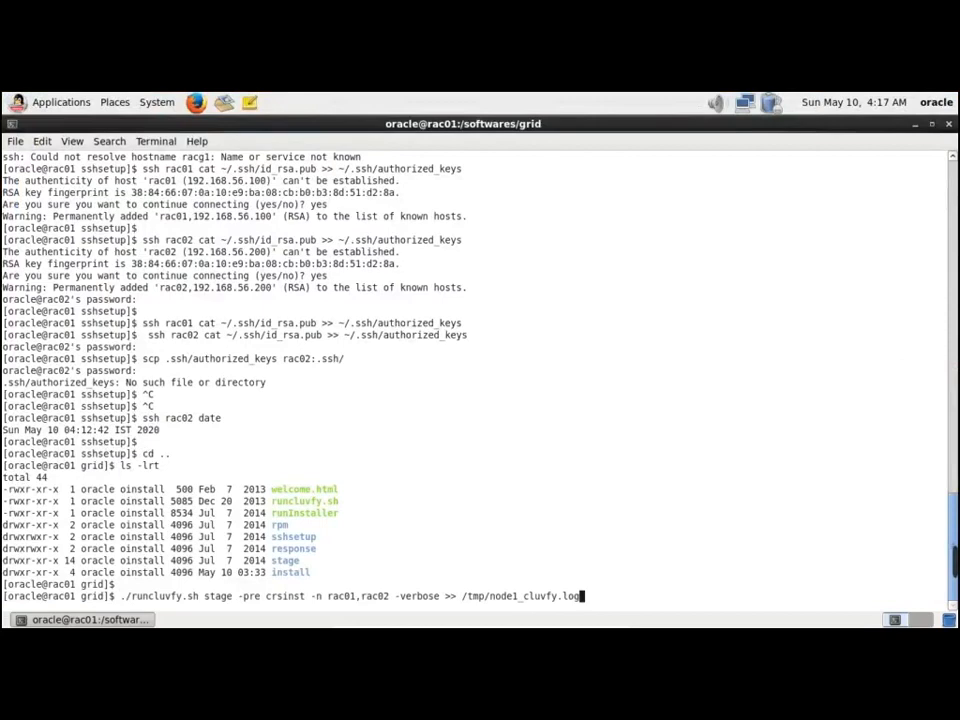
key("Left")
key("Left")
key("Left")
key("Left")
key("Left")
key("Right")
type("1")
key("Return")
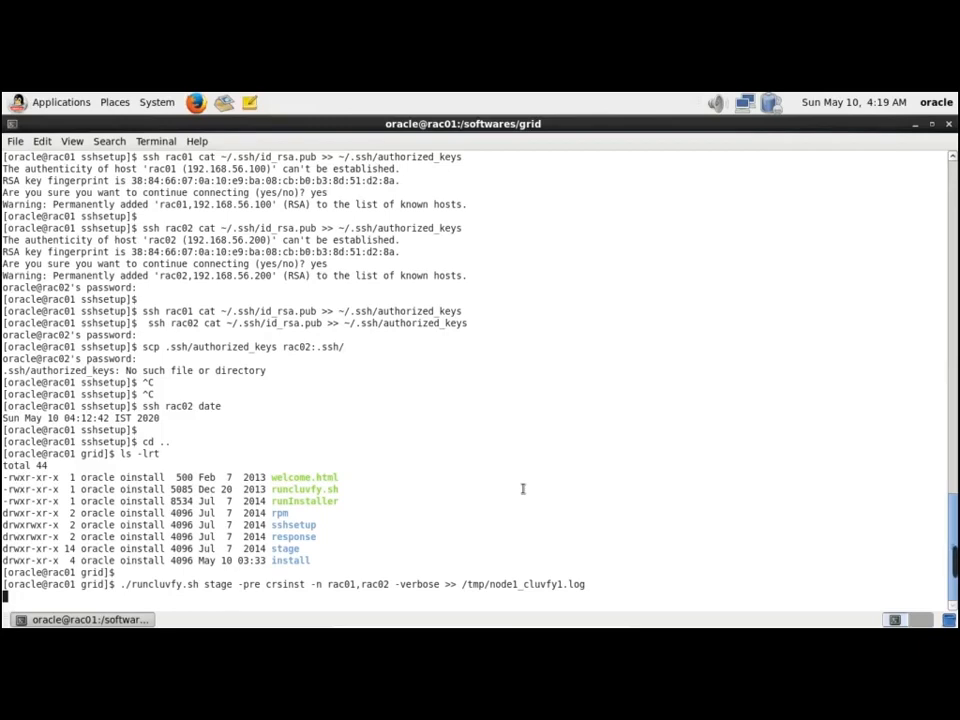
Open a second terminal tab from the File menu
right_click(692, 128)
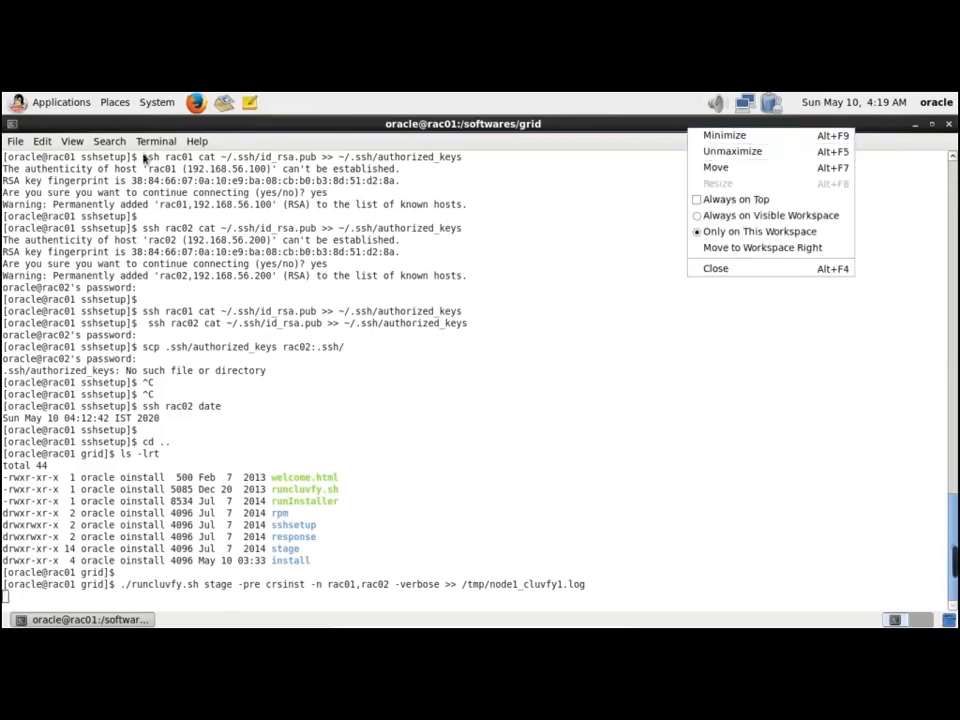
left_click(17, 141)
left_click(17, 141)
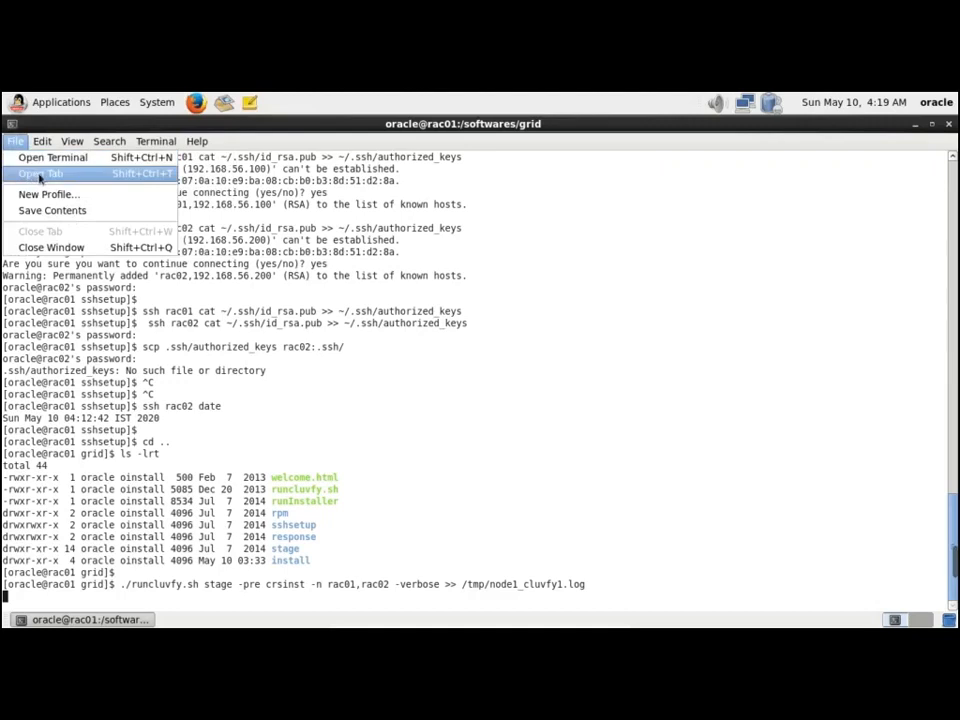
left_click(40, 175)
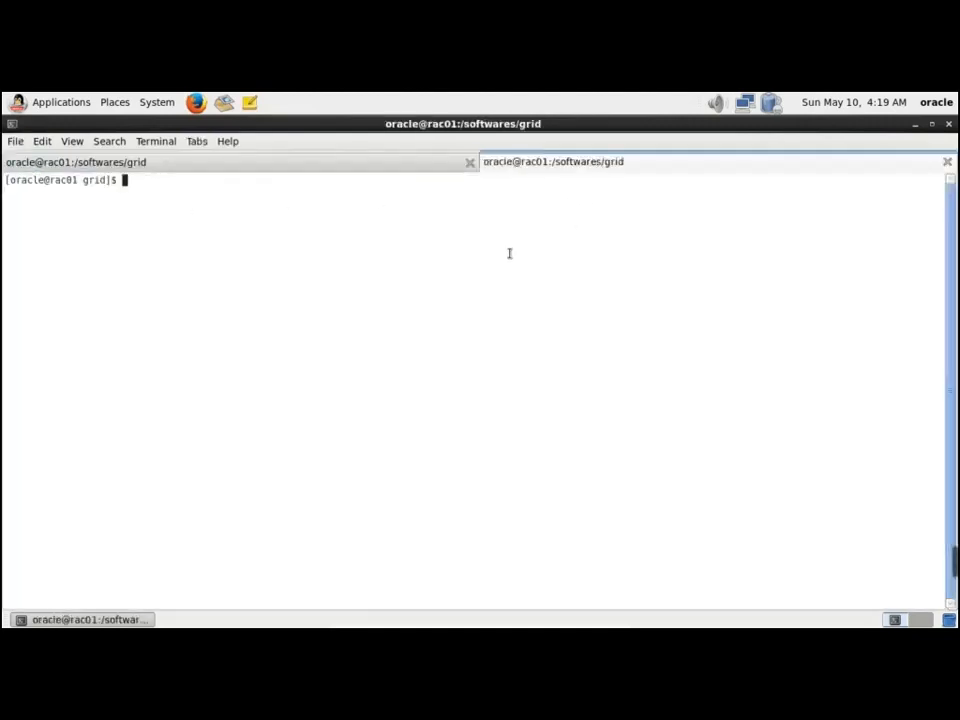
Follow /tmp/node1_cluvfy1.log live with tail -f
type("tail -f ")
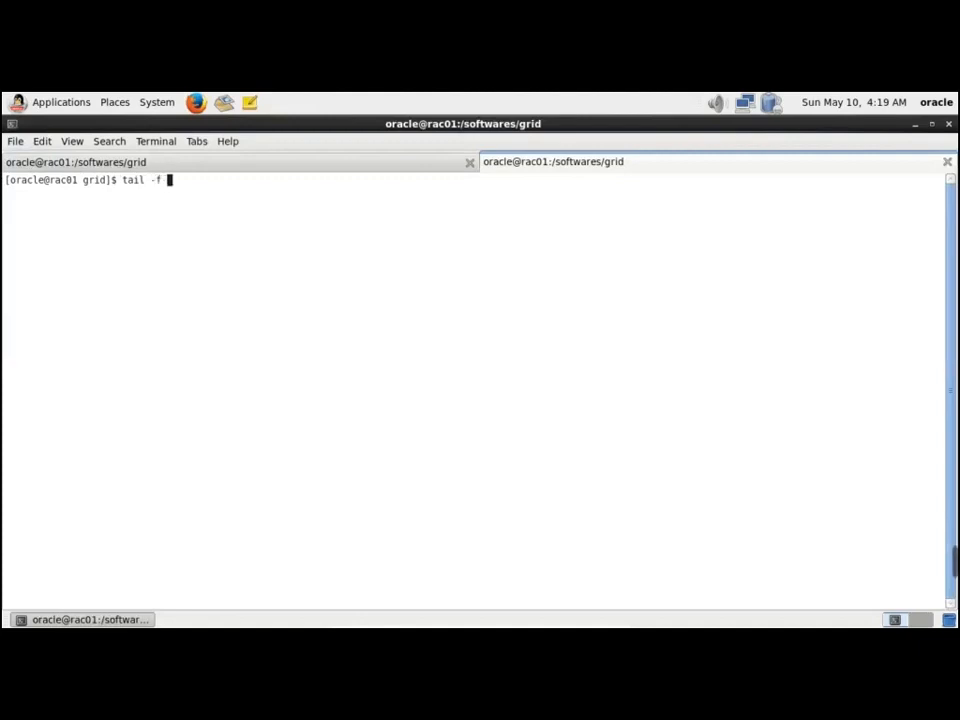
type("/tmp/node1_cluvfy")
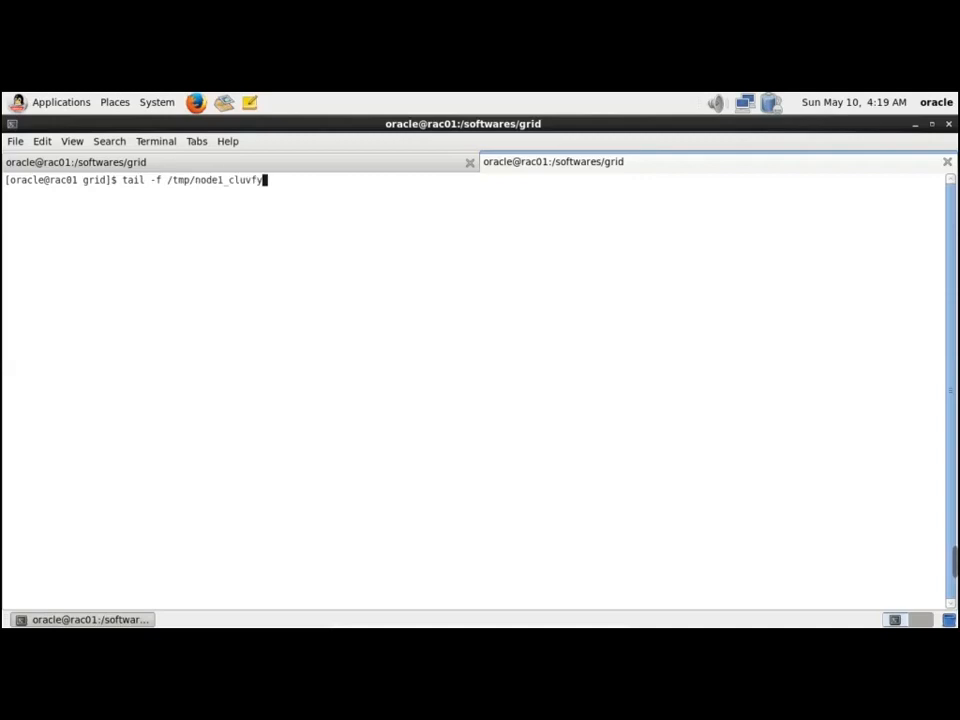
type(".log")
key("BackSpace")
key("BackSpace")
key("BackSpace")
key("BackSpace")
key("BackSpace")
type("1.log")
key("Return")
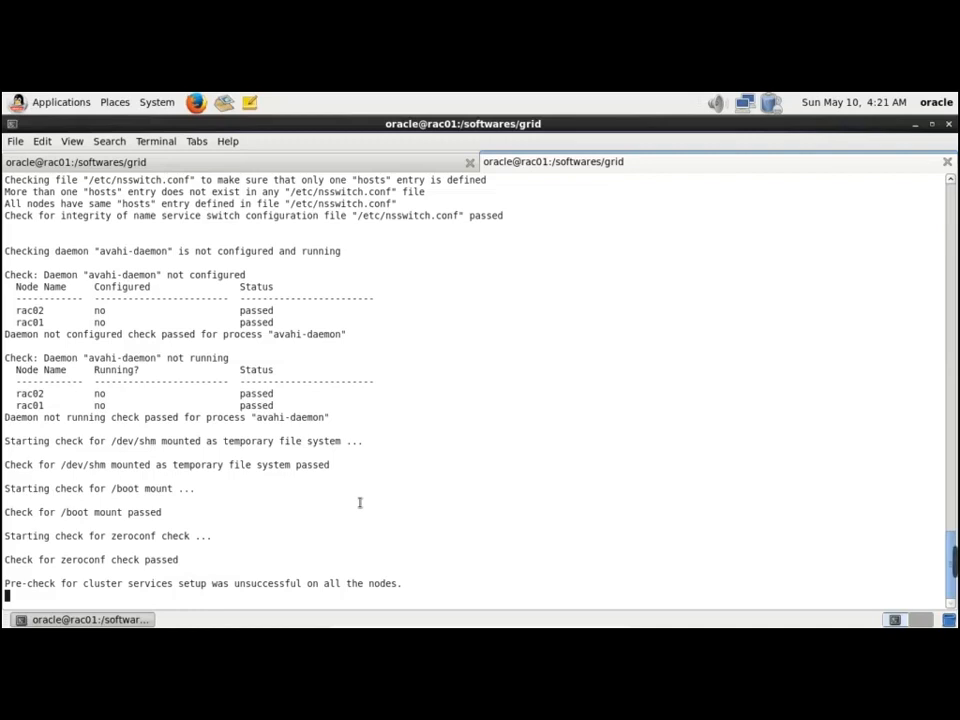
Scroll back to highlight the failed /etc/resolv.conf integrity check
scroll(360, 503, "up", 5)
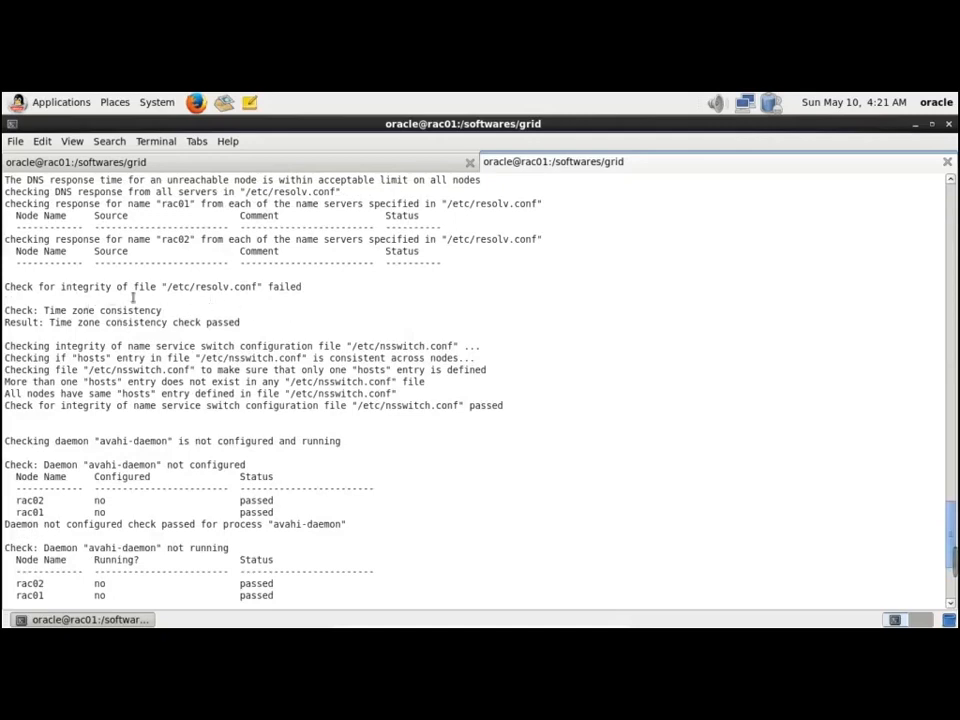
scroll(448, 387, "up", 1)
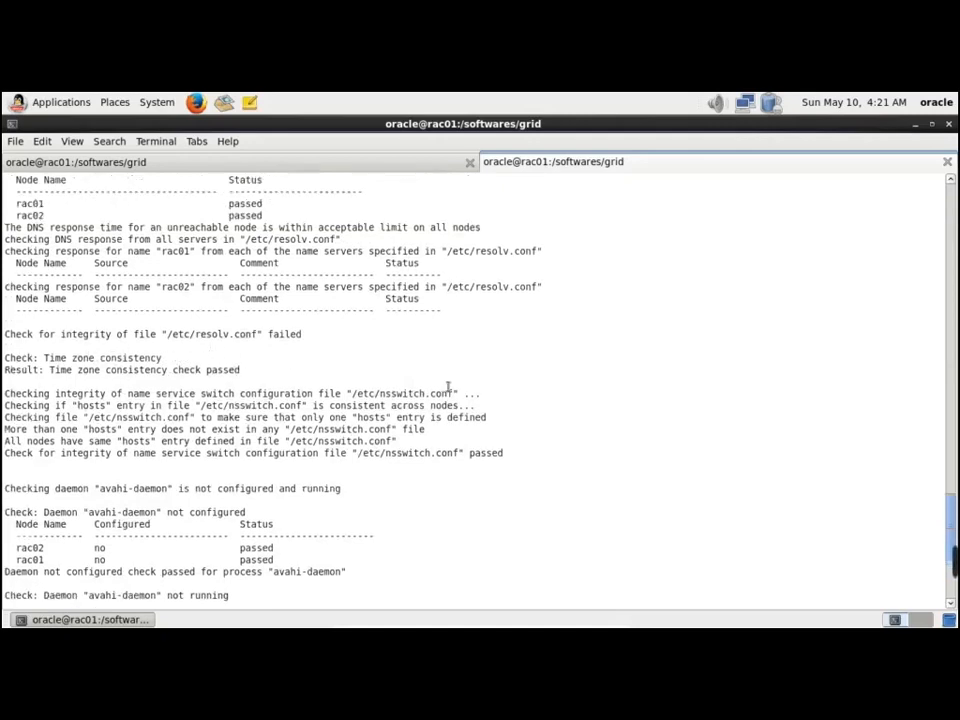
left_click_drag(190, 334, 309, 336)
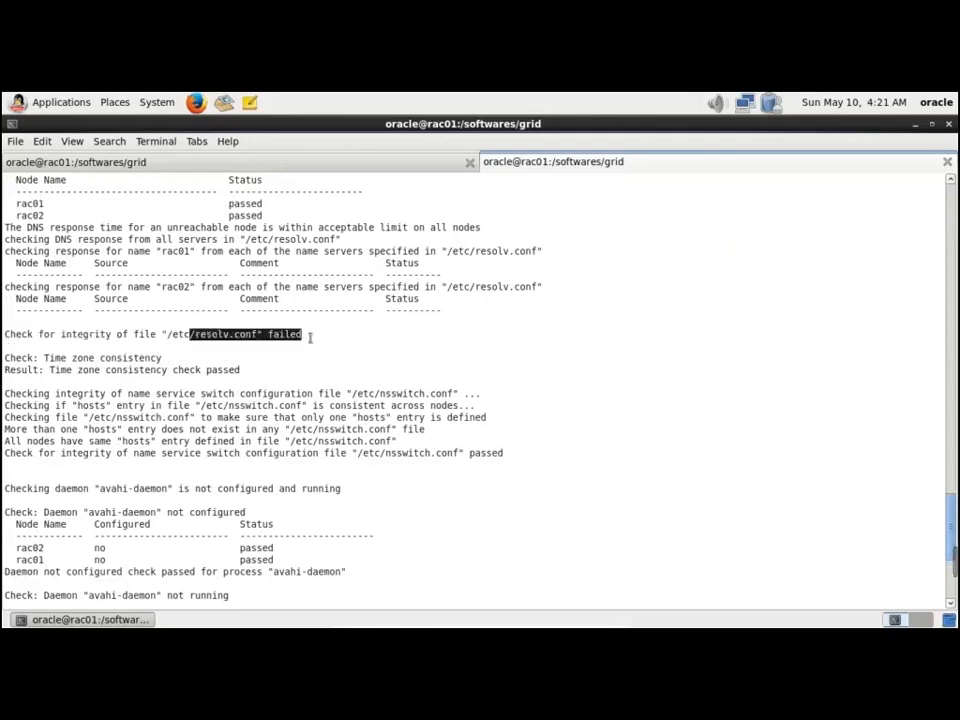
scroll(622, 410, "down", 7)
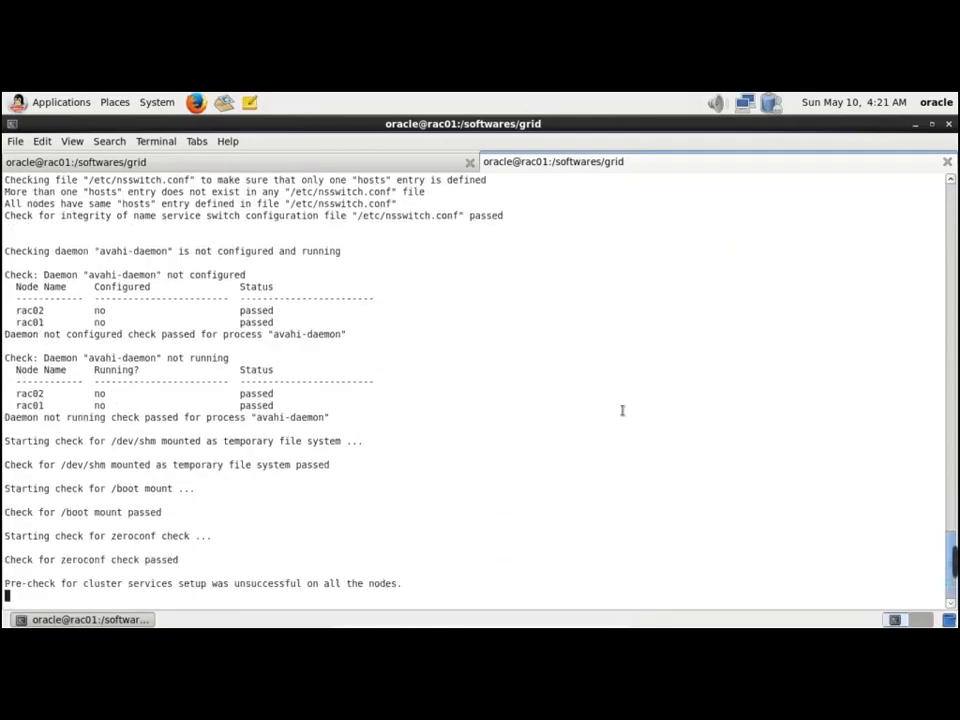
Stop tail with Ctrl+C and enter view /tmp/node1_cluvfy1.log at the prompt
key("ctrl+c")
type("view /tmp/node1_cluvfy")
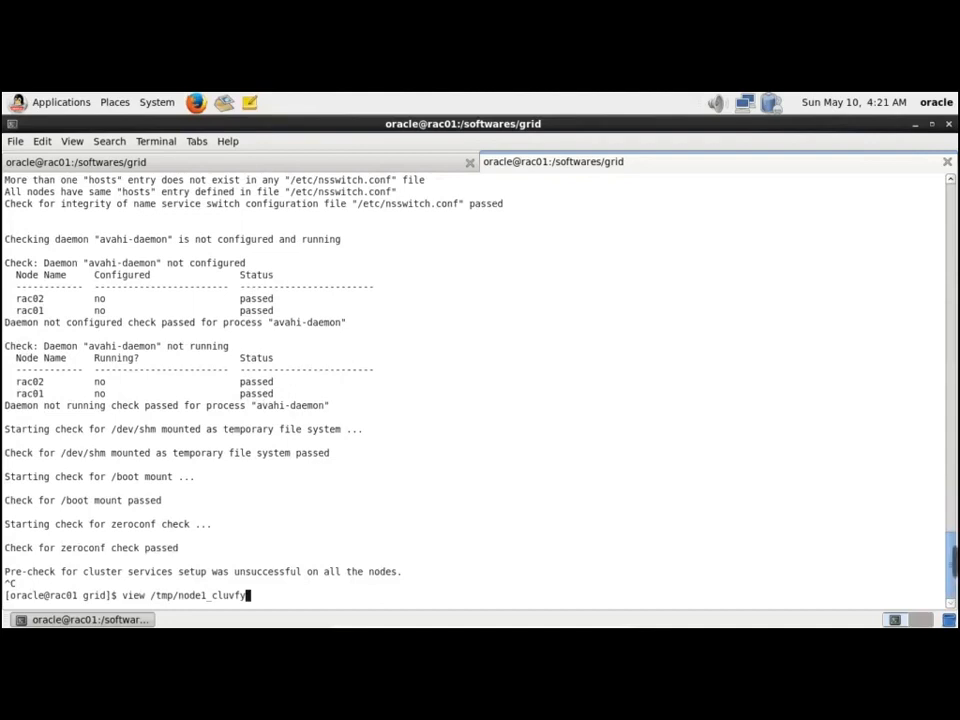
type("1.log")
Open the log read-only and step through the reachability checks and eth4/eth5 interface rows
key("Return")
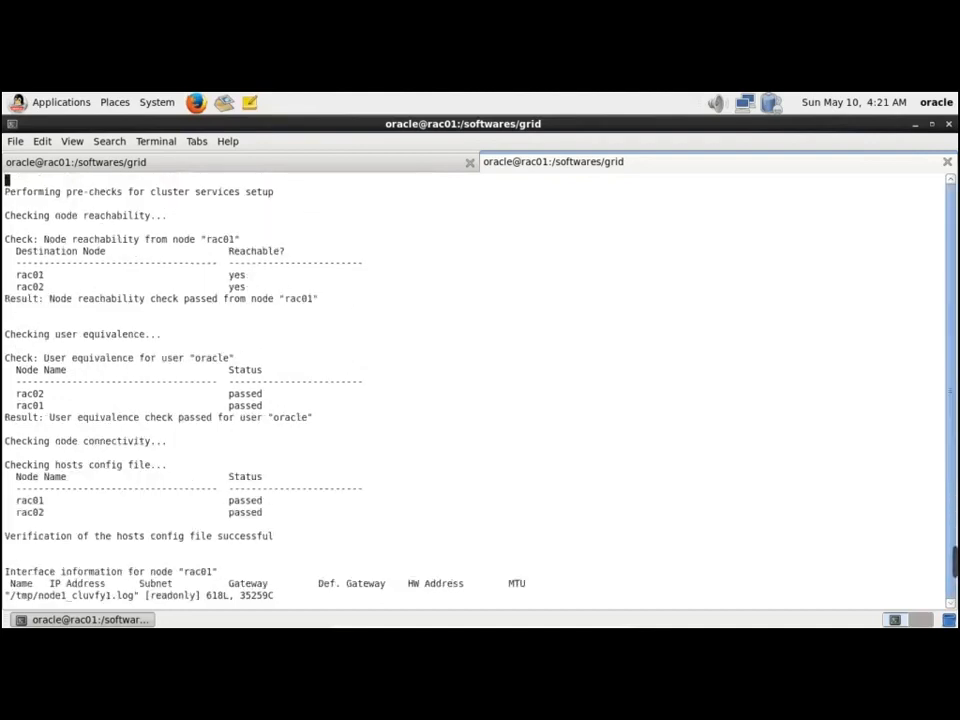
key("Down")
key("Down")
key("Down")
key("Down")
key("Down")
key("Down")
key("Down")
key("Down")
key("Down")
key("Down")
key("Down")
key("Down")
key("Down")
key("Down")
key("Down")
key("Down")
key("Down")
key("Down")
key("Down")
key("Down")
key("Down")
key("Down")
key("Down")
key("Down")
key("Down")
key("Down")
key("Down")
key("Down")
key("Down")
key("Down")
key("Down")
key("Down")
key("Down")
key("Down")
key("Down")
key("Down")
key("Down")
key("Down")
key("Down")
key("Down")
key("Down")
key("Down")
key("Down")
key("Down")
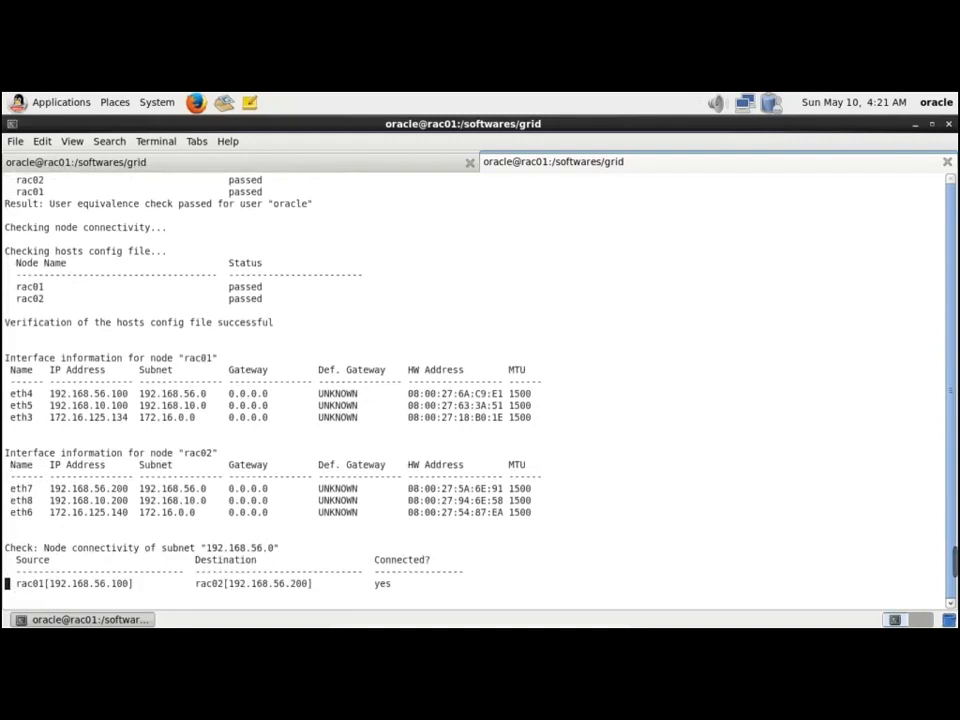
key("Up")
key("Up")
key("Up")
key("Up")
key("Up")
key("Up")
key("Up")
key("Up")
key("Up")
key("Up")
key("Up")
key("Up")
key("Up")
key("Up")
key("Up")
key("Up")
key("Right")
key("Right")
key("Right")
key("Right")
key("Right")
key("Right")
key("Right")
key("Right")
key("Right")
key("Right")
key("Right")
key("Right")
key("Right")
key("Right")
key("Right")
key("Right")
key("Right")
key("Right")
key("Right")
key("Right")
key("Down")
key("Down")
key("Down")
key("Down")
key("Down")
key("Down")
key("Down")
key("Down")
key("Down")
key("Down")
key("Down")
key("Down")
key("Down")
key("Down")
key("Down")
key("Down")
key("Down")
key("Down")
key("Down")
key("Down")
key("Down")
key("Down")
key("Down")
key("Down")
key("Down")
key("Down")
key("Down")
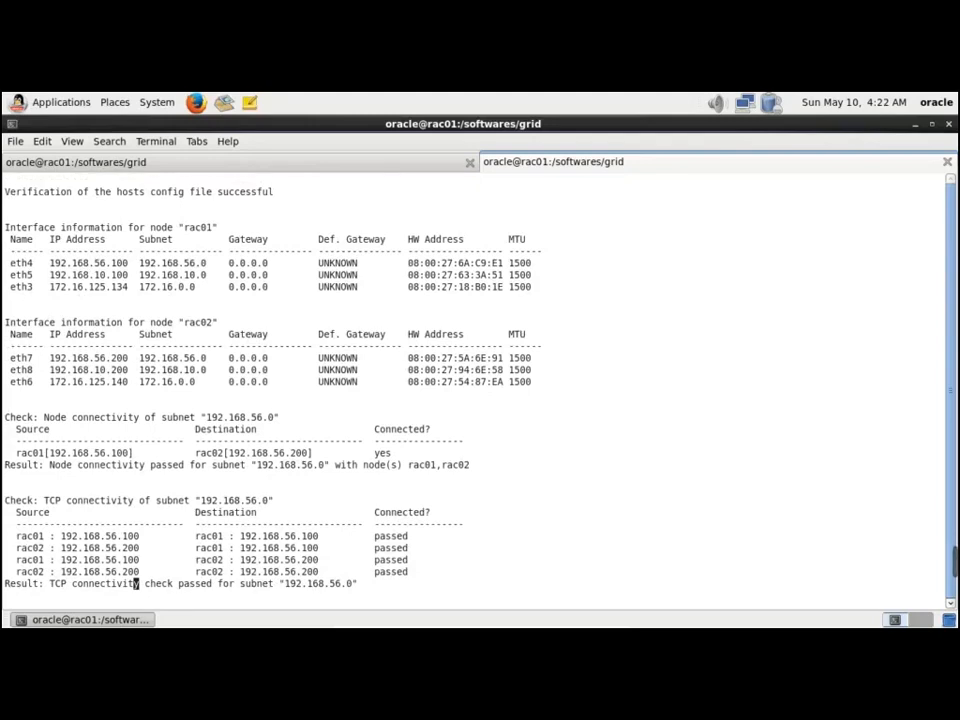
Advance to node and TCP connectivity results for subnets 192.168.10.0 and 172.16.0.0
key("Down")
key("Down")
key("Down")
key("Down")
key("Down")
key("Down")
key("Down")
key("Down")
key("Down")
key("Down")
key("Down")
key("Down")
key("Down")
key("Down")
key("Down")
key("Down")
key("Down")
key("Down")
key("Down")
key("Down")
key("Down")
key("Down")
key("Down")
key("Down")
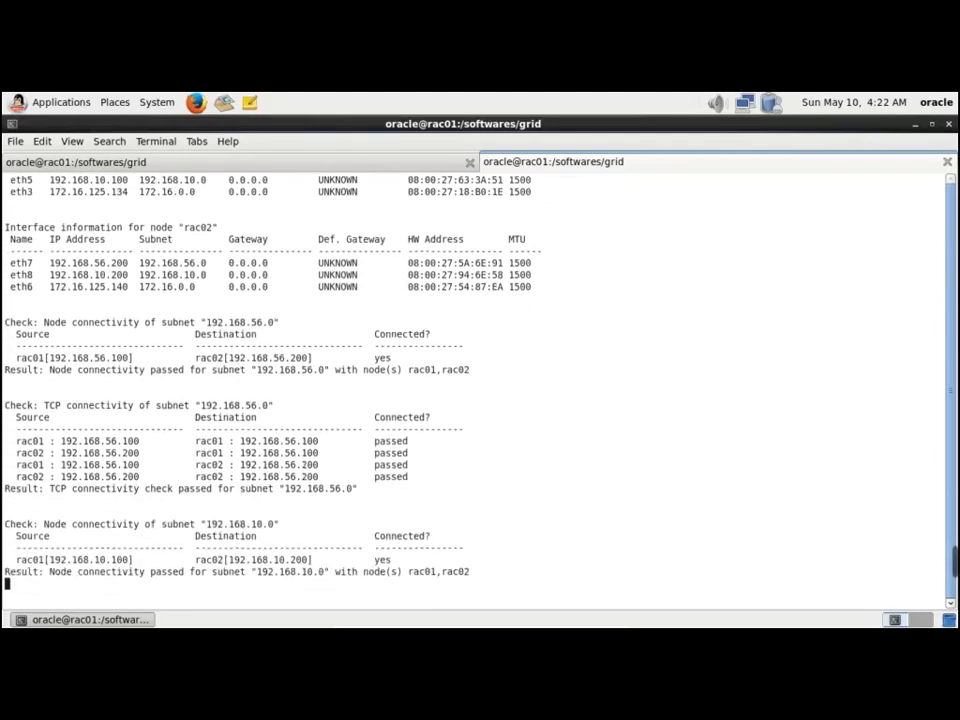
key("Down")
key("Down")
key("Down")
key("Down")
key("Down")
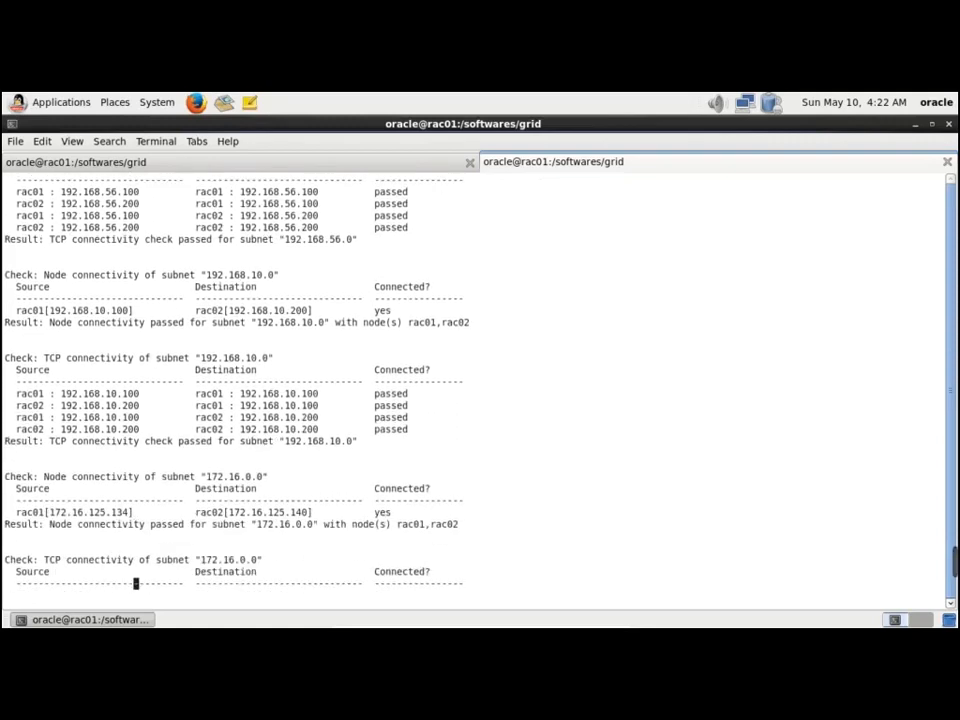
key("Up")
key("Up")
key("Up")
key("Up")
key("Up")
key("Up")
key("Up")
key("Up")
key("Up")
key("Up")
key("Up")
key("Up")
key("Up")
key("Down")
key("Down")
key("Down")
key("Down")
key("Down")
key("Down")
key("Down")
key("Down")
key("Down")
key("Down")
key("Down")
key("Down")
key("Down")
key("Down")
key("Down")
key("Down")
key("Down")
key("Down")
key("Down")
key("Down")
key("Down")
key("Down")
key("Down")
key("Down")
key("Down")
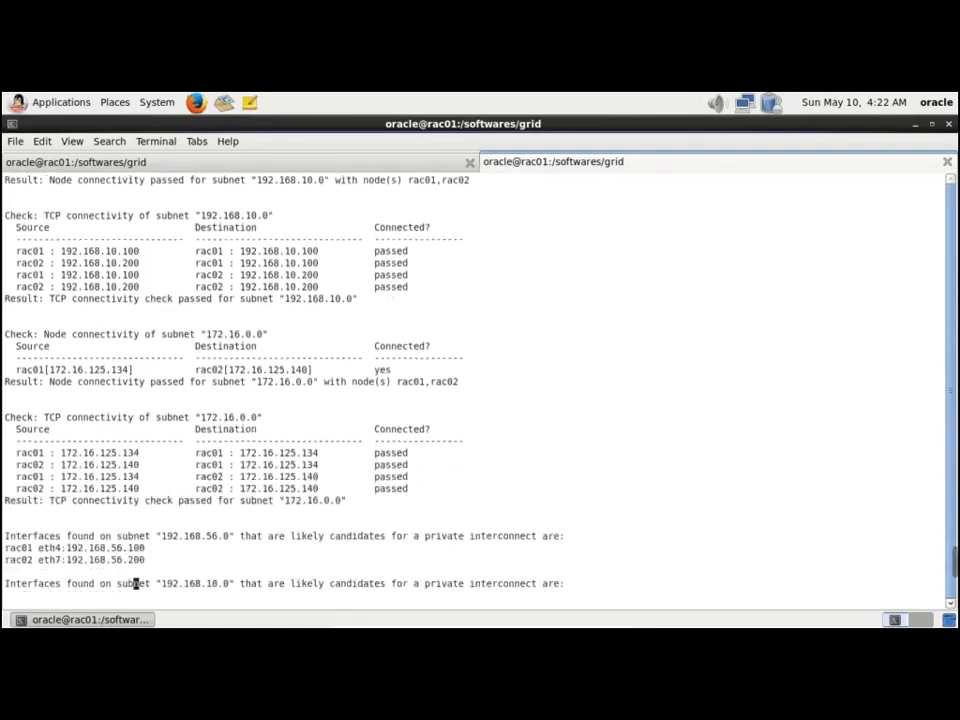
key("Down")
key("Down")
key("Down")
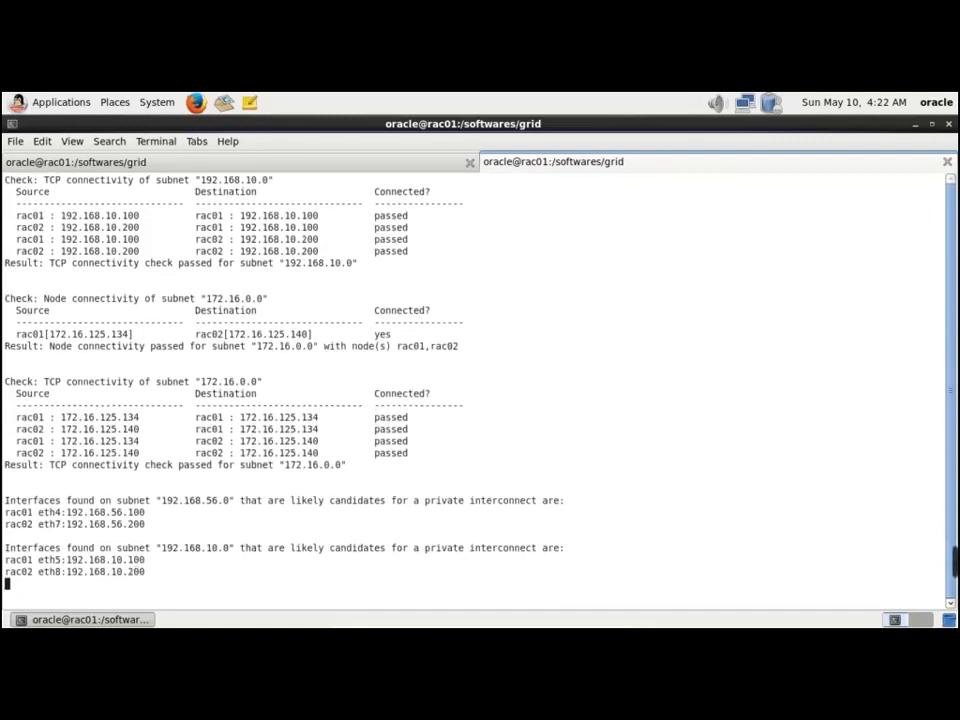
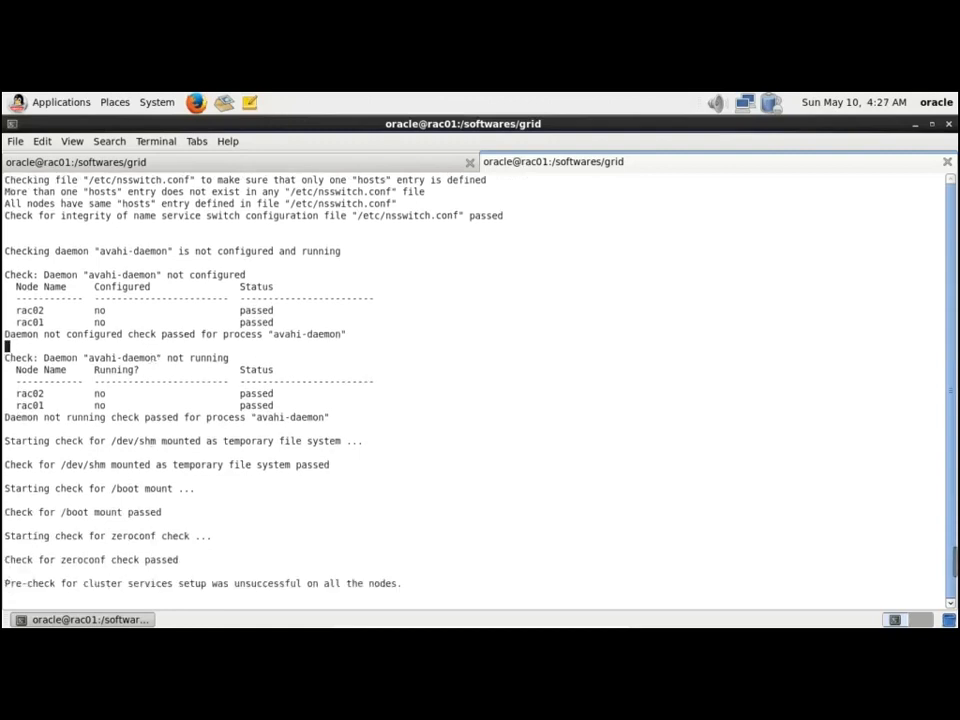
Copy the /etc/resolv.conf path from the failed file-integrity check line
scroll(152, 180, "up", 8)
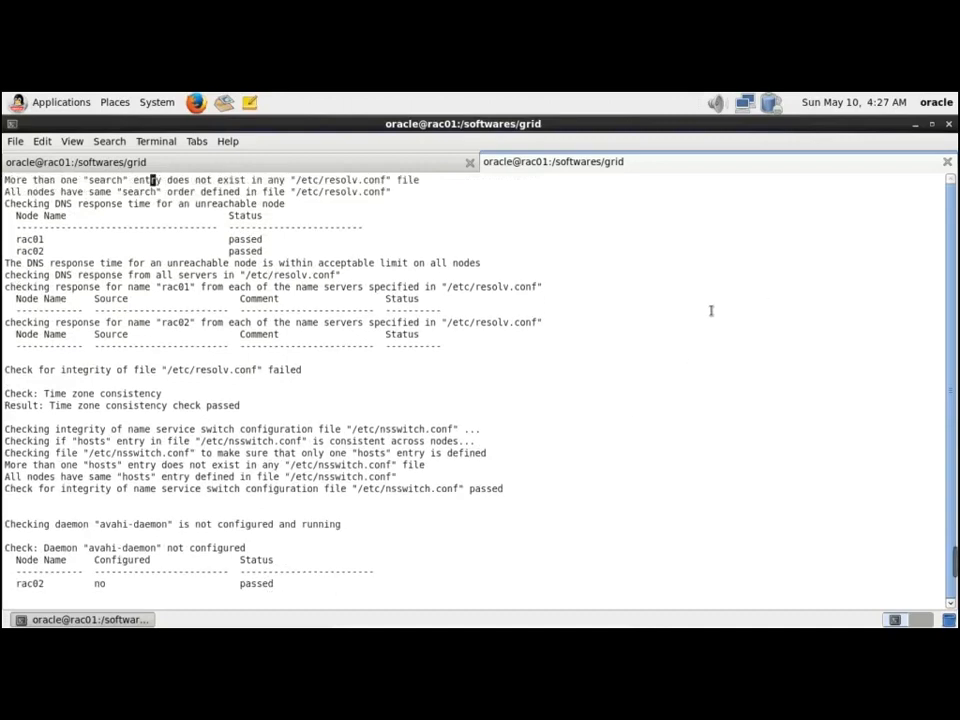
left_click_drag(167, 370, 259, 370)
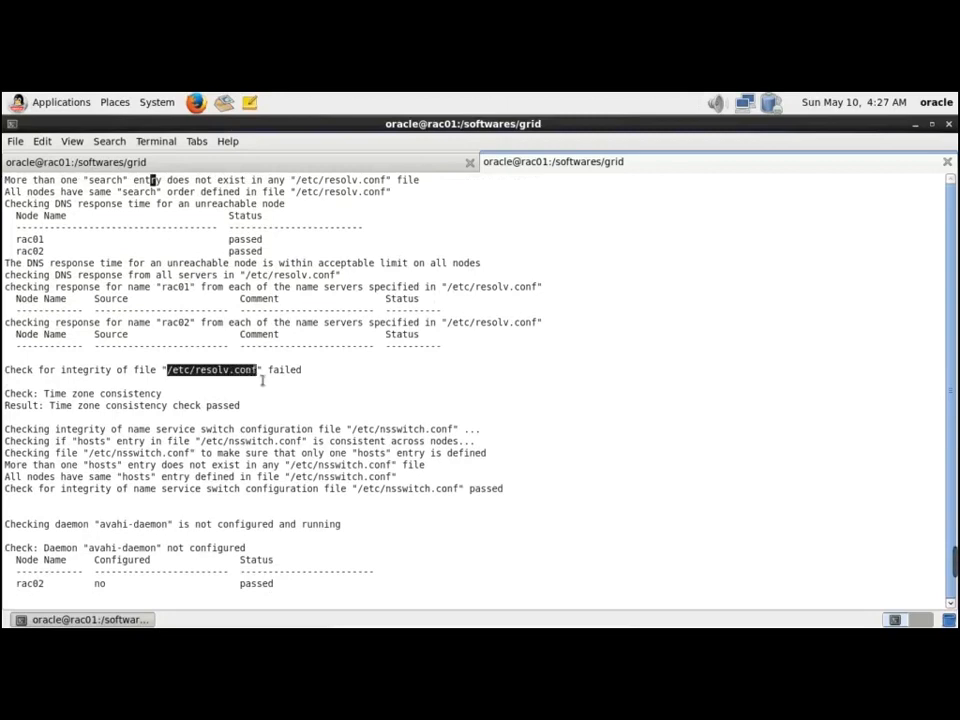
right_click(250, 372)
left_click(304, 436)
Get a fresh prompt in the left terminal tab, then return to the verification output
left_click(238, 157)
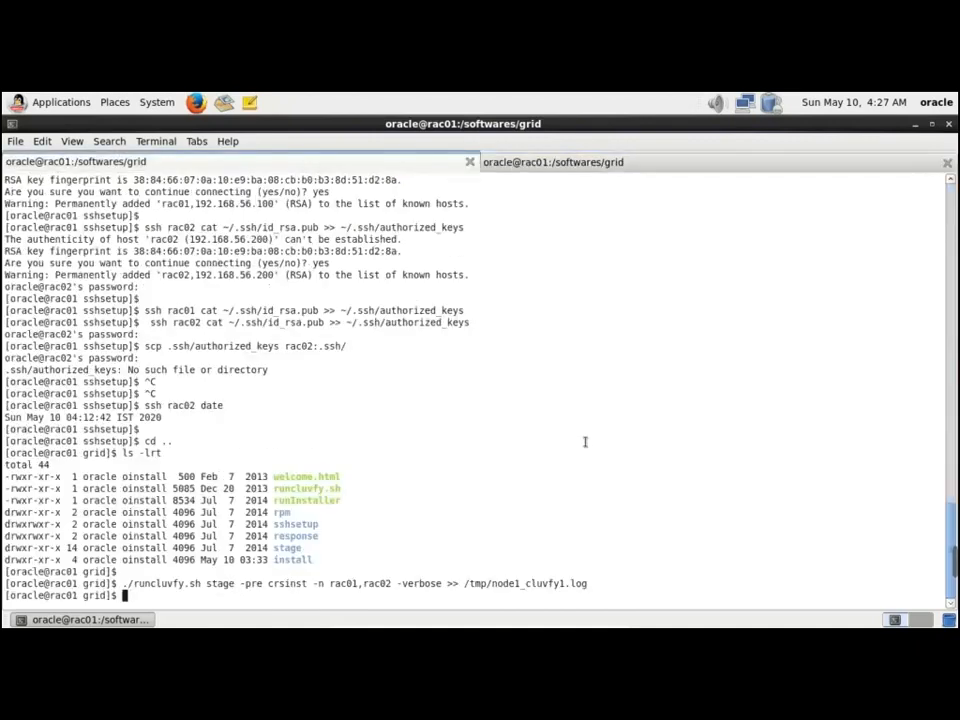
key("Return")
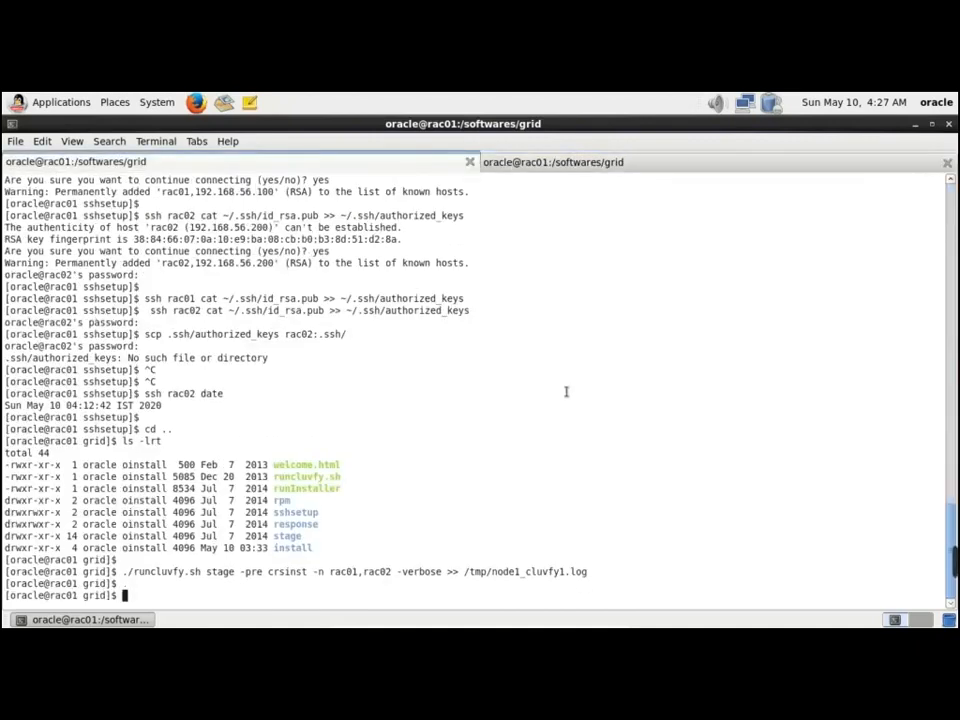
left_click(573, 169)
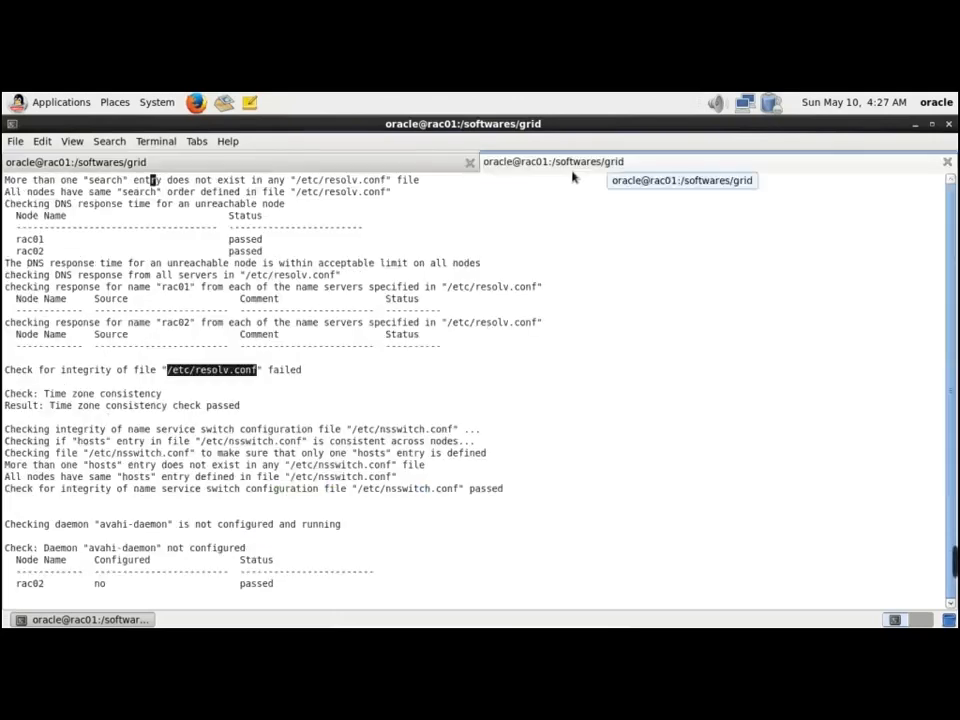
Become root with su - and open /etc/resolv.conf in vi on rac01
key("Return")
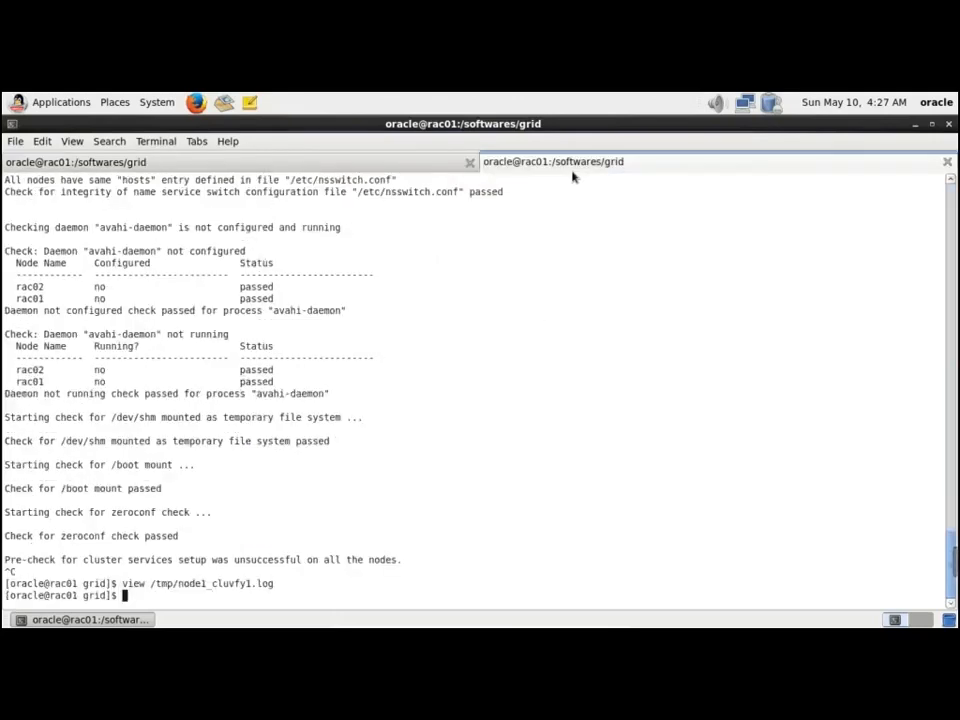
key("Return")
type("su - roo")
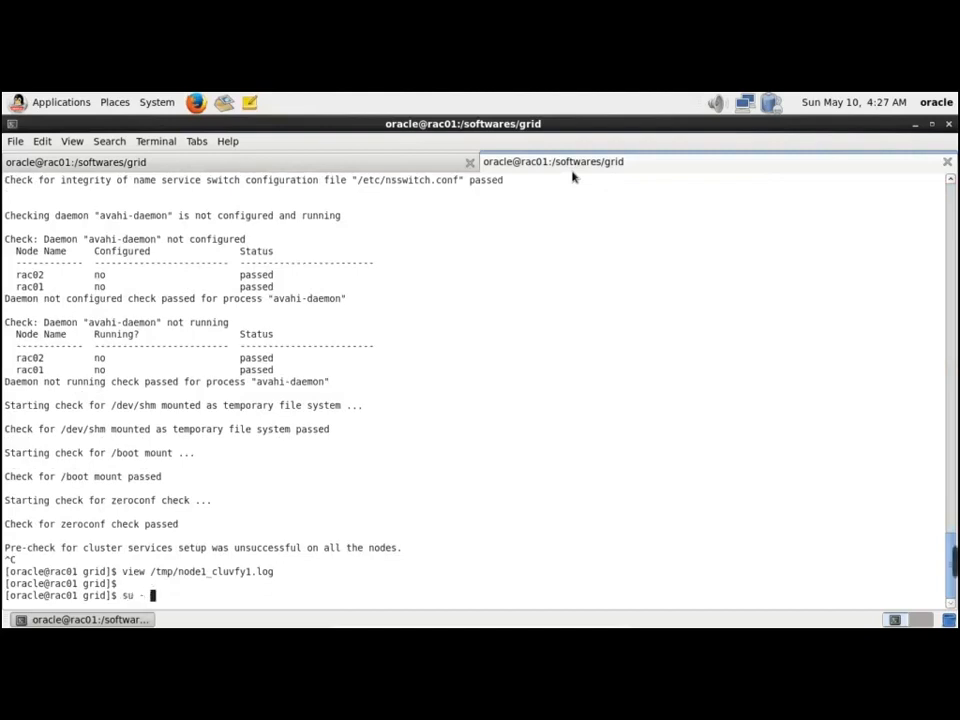
key("BackSpace")
key("BackSpace")
key("BackSpace")
key("Return")
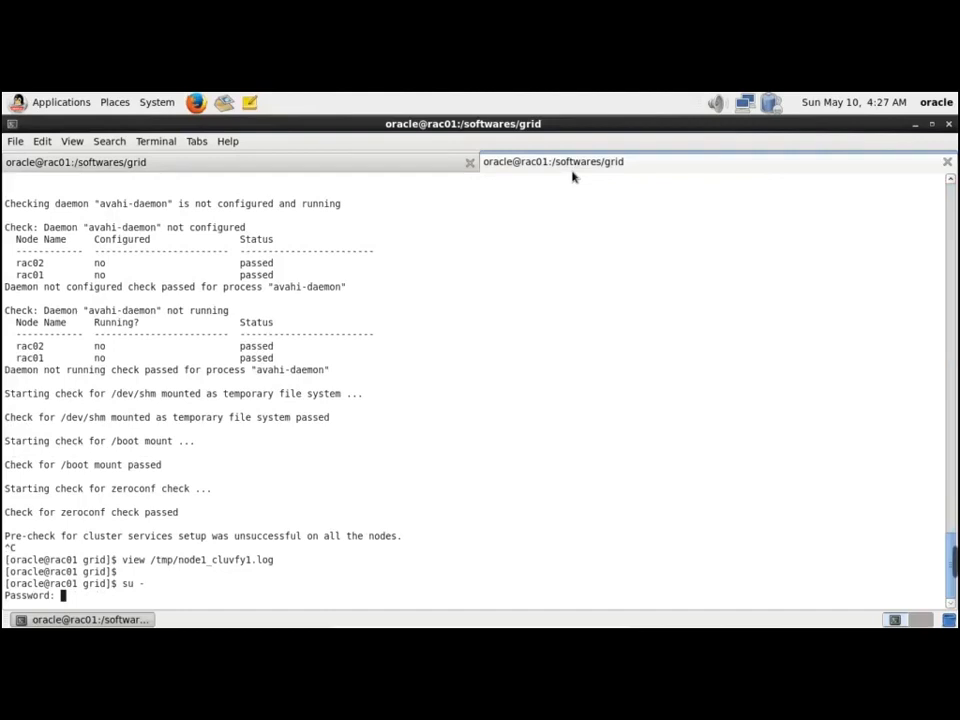
key("Return")
key("Return")
key("Return")
type("vi ")
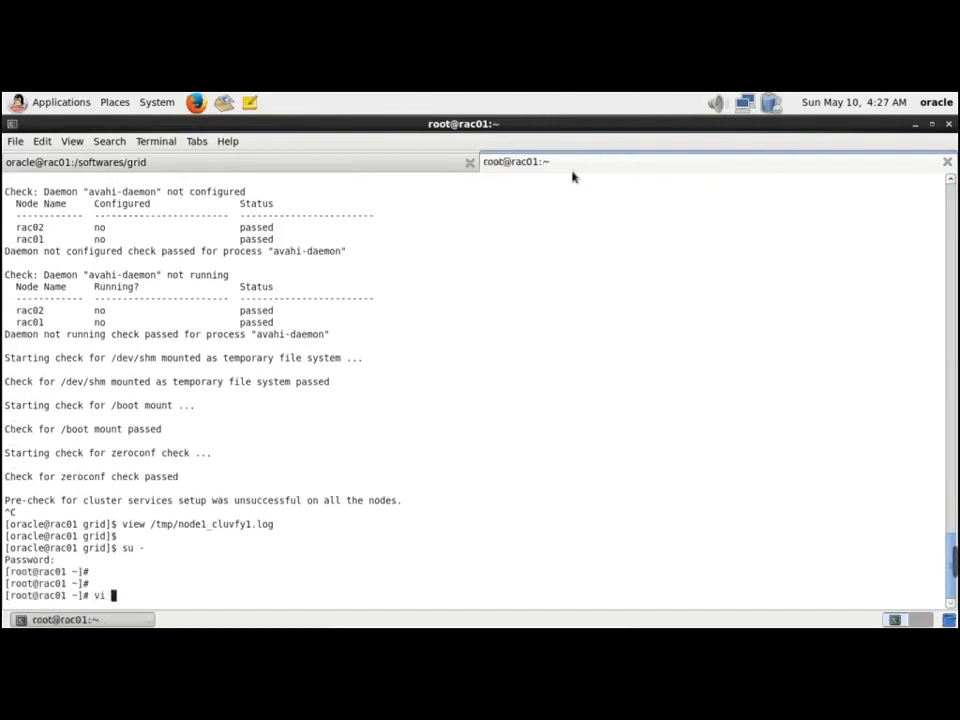
type("/etc/resolv.conf")
key("Return")
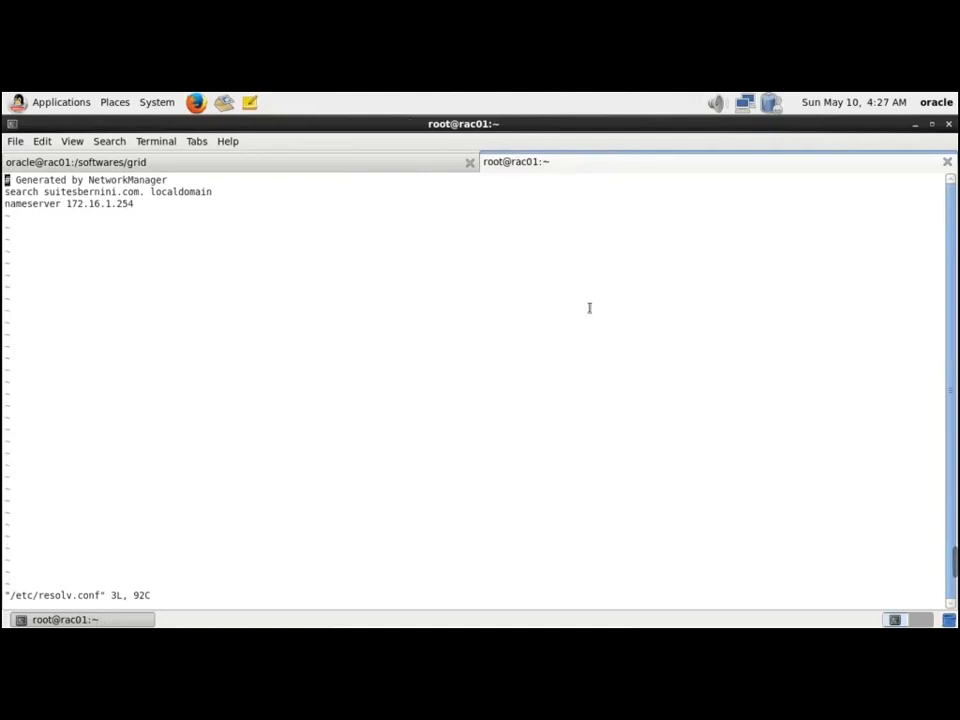
Reopen /etc/resolv.conf on rac01 to review its localdomain entries, then quit with :q
mouse_move(934, 560)
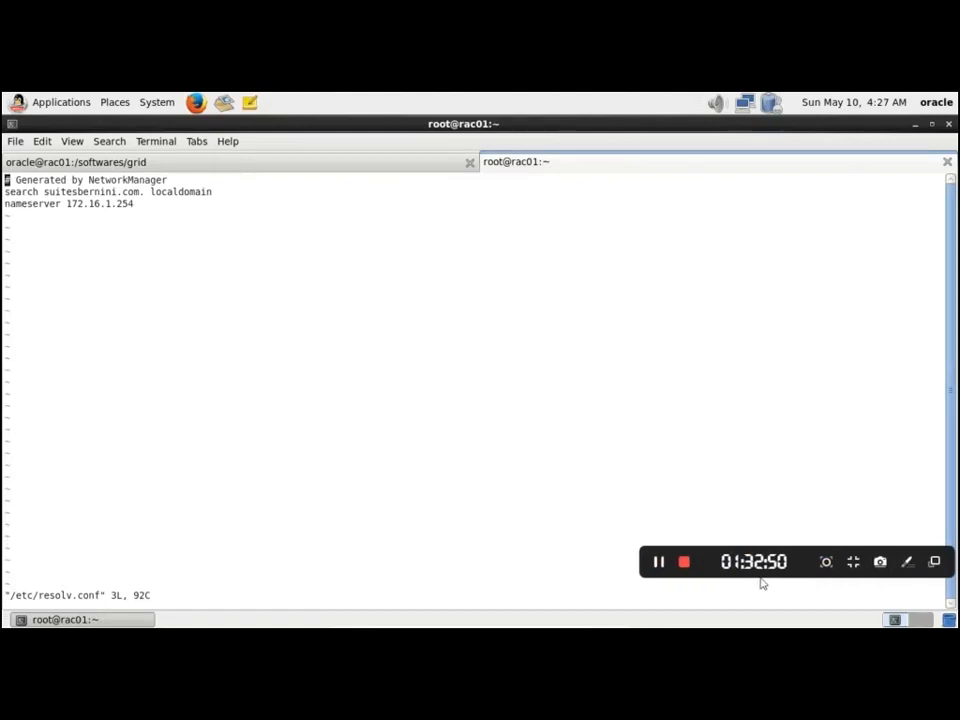
left_click(658, 562)
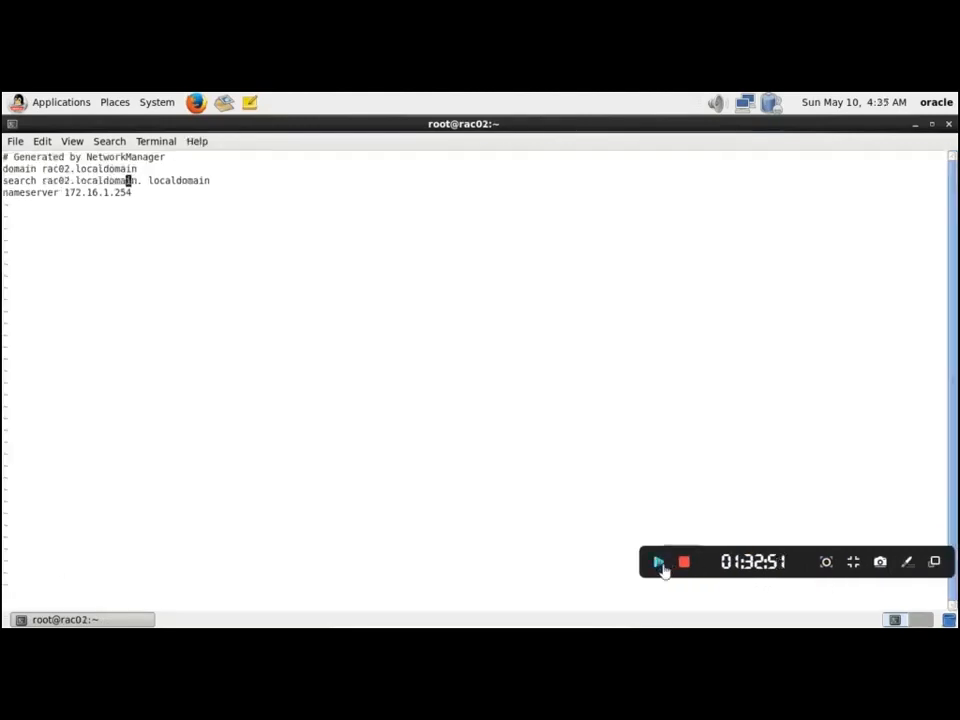
left_click(658, 562)
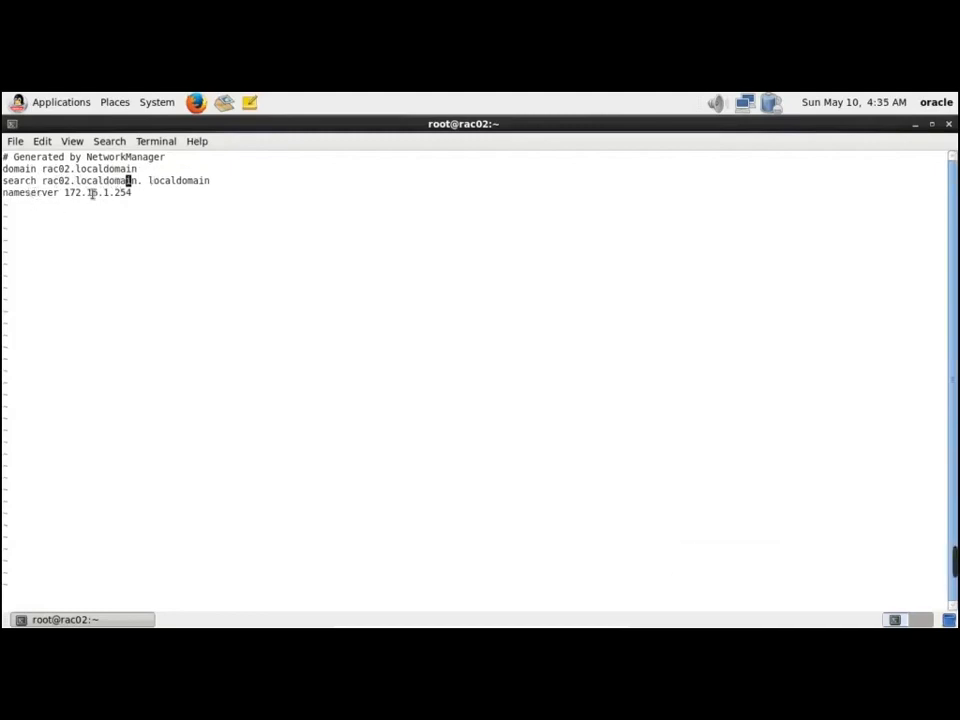
key("alt+Tab")
key("alt+Tab")
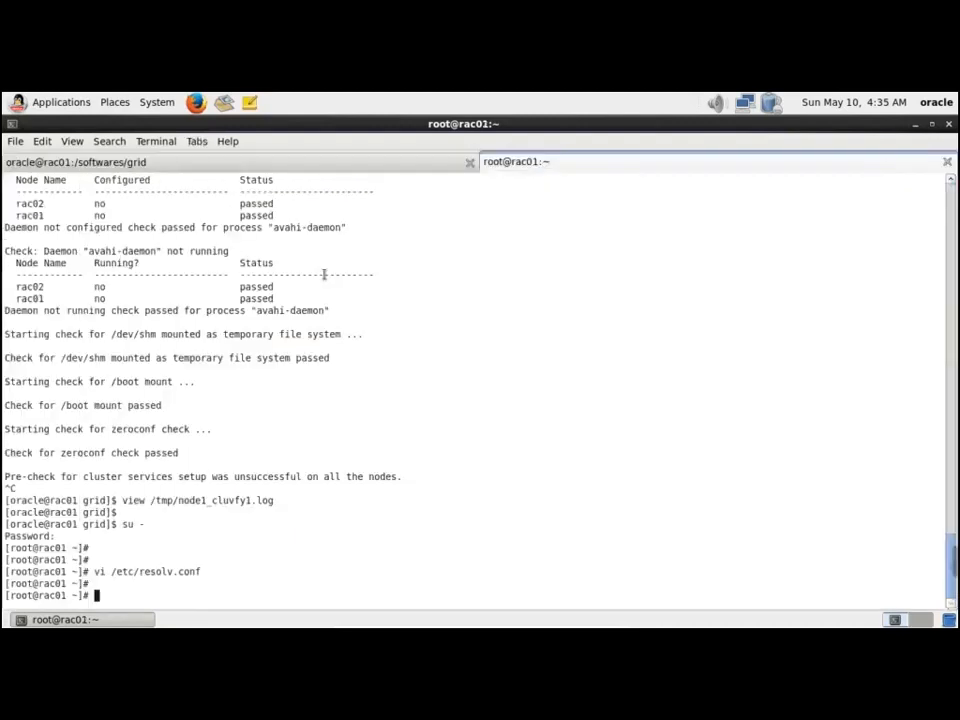
key("Up")
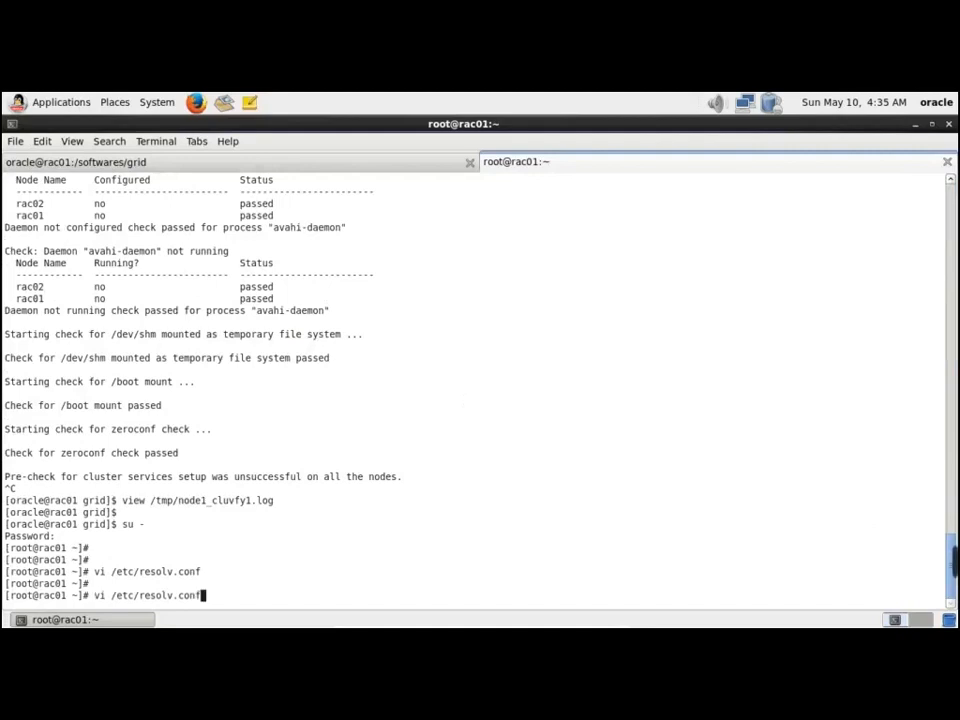
key("Return")
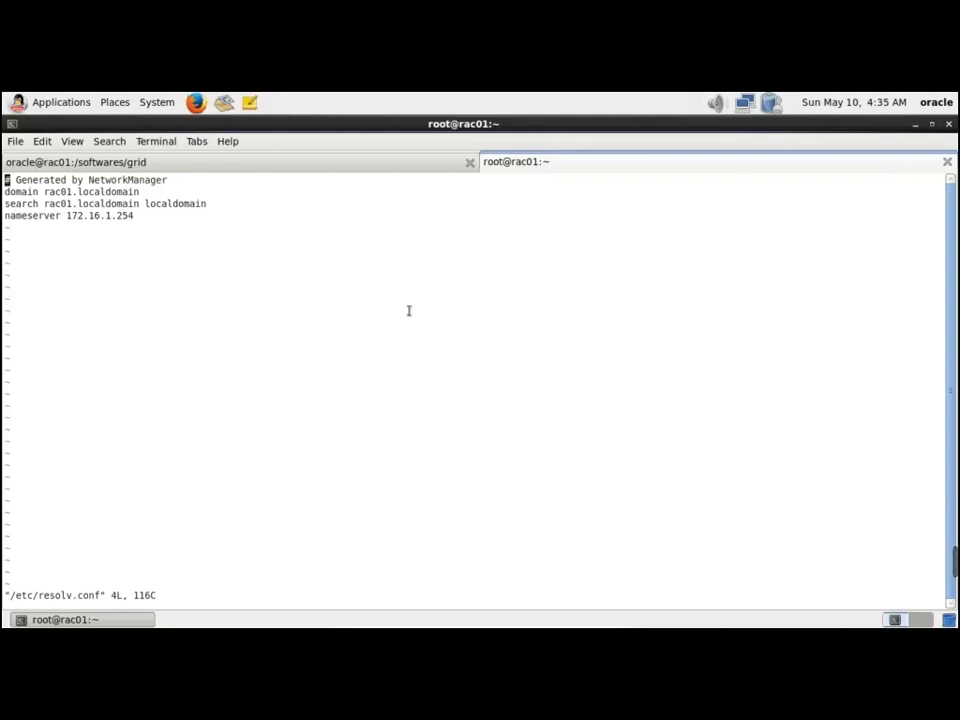
type(":q")
key("Return")
Save rac02's /etc/resolv.conf domain and search entries with :wq
key("alt+Tab")
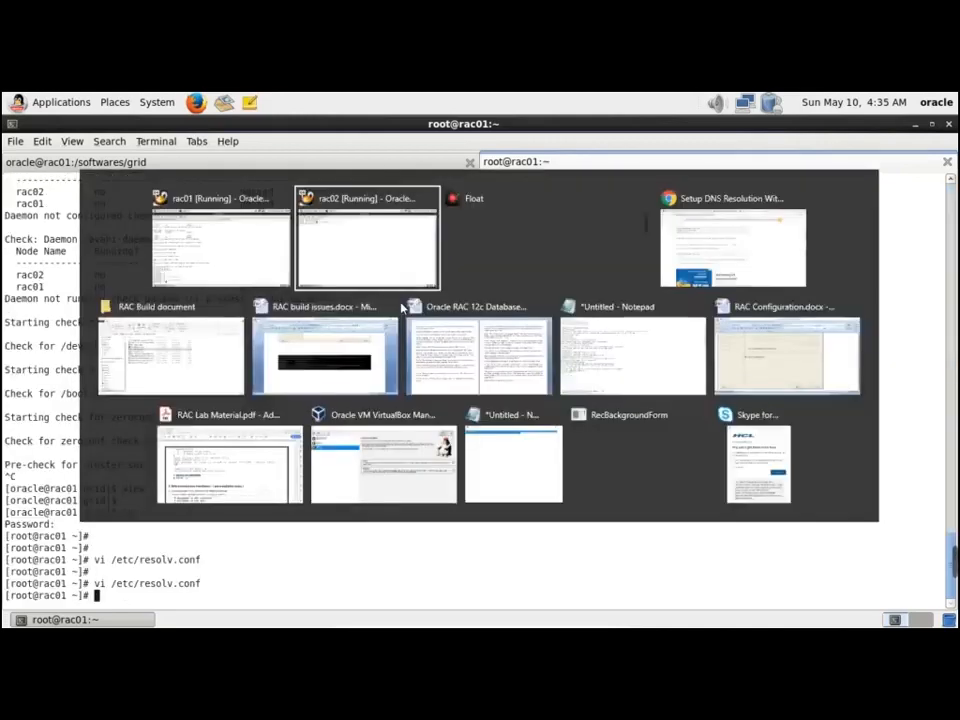
type(":q")
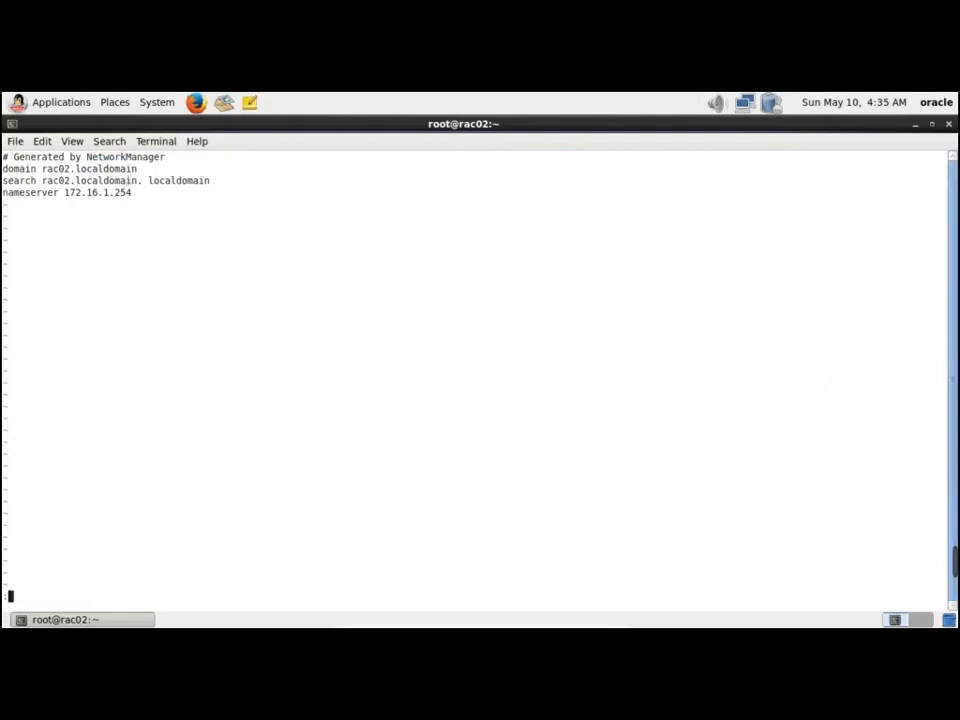
key("BackSpace")
type("wq")
key("Return")
Close the root terminal tab on rac01
key("alt+Tab")
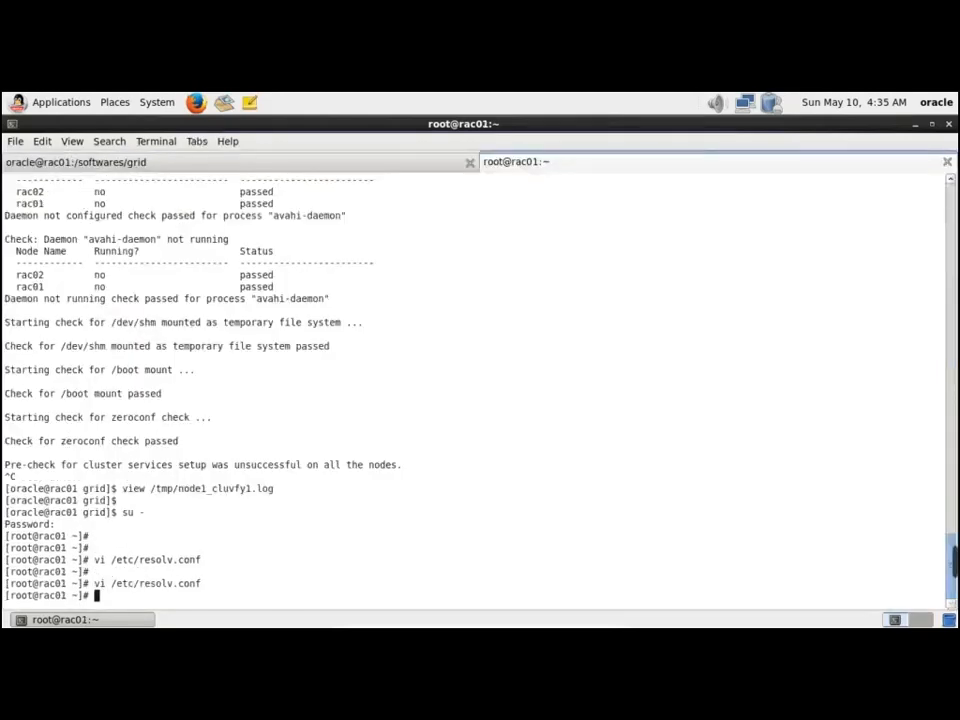
left_click(947, 161)
left_click(548, 421)
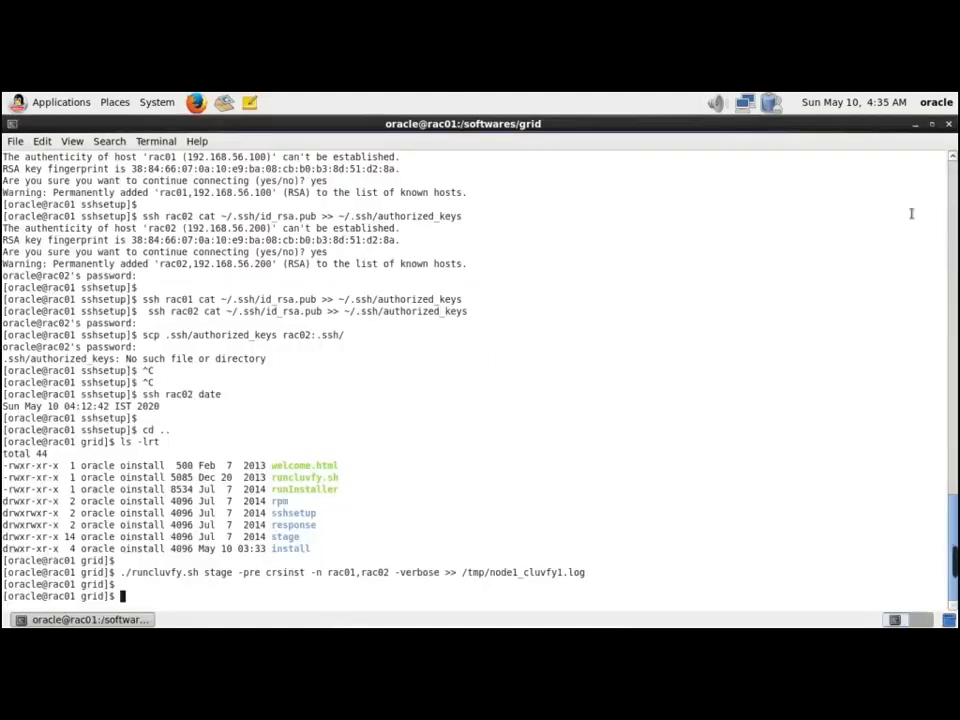
Close the rac01 terminal and shut down rac01 from the System menu
left_click(948, 125)
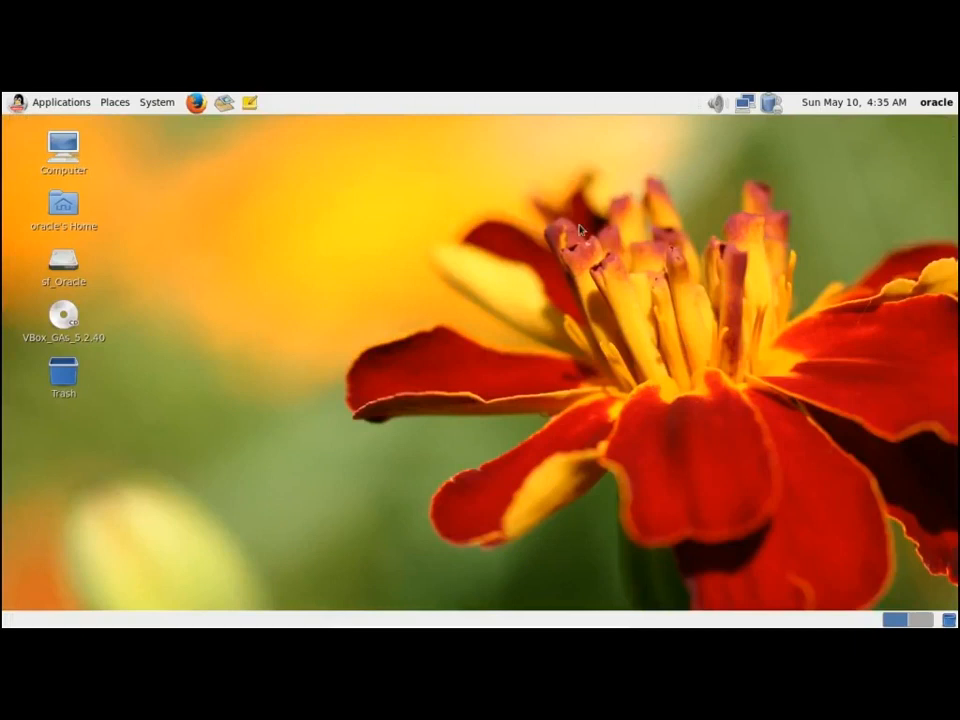
left_click(160, 102)
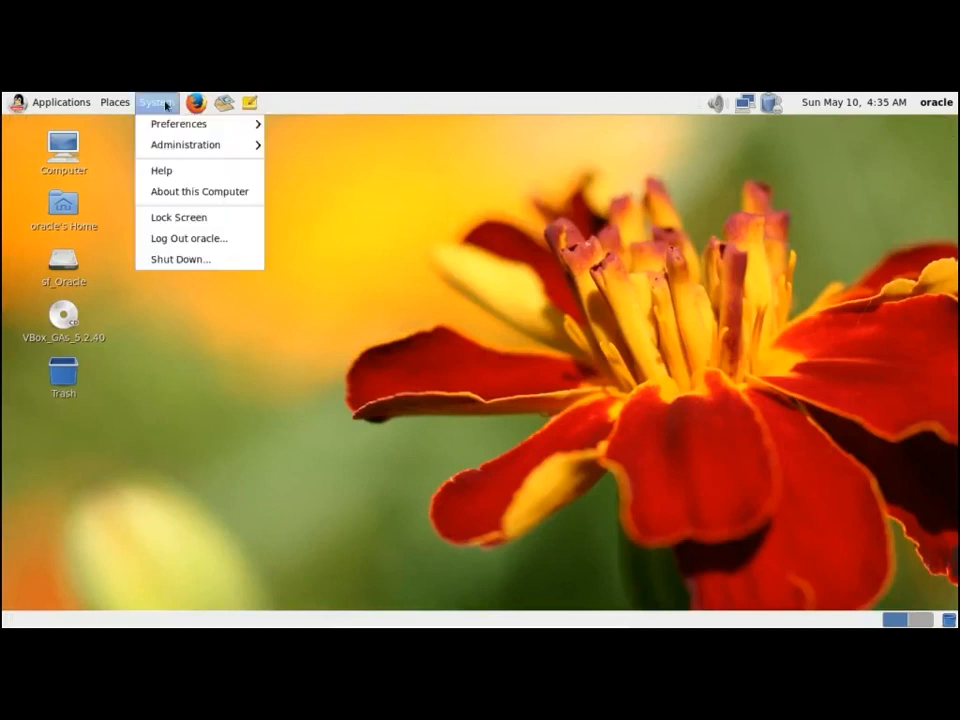
left_click(210, 259)
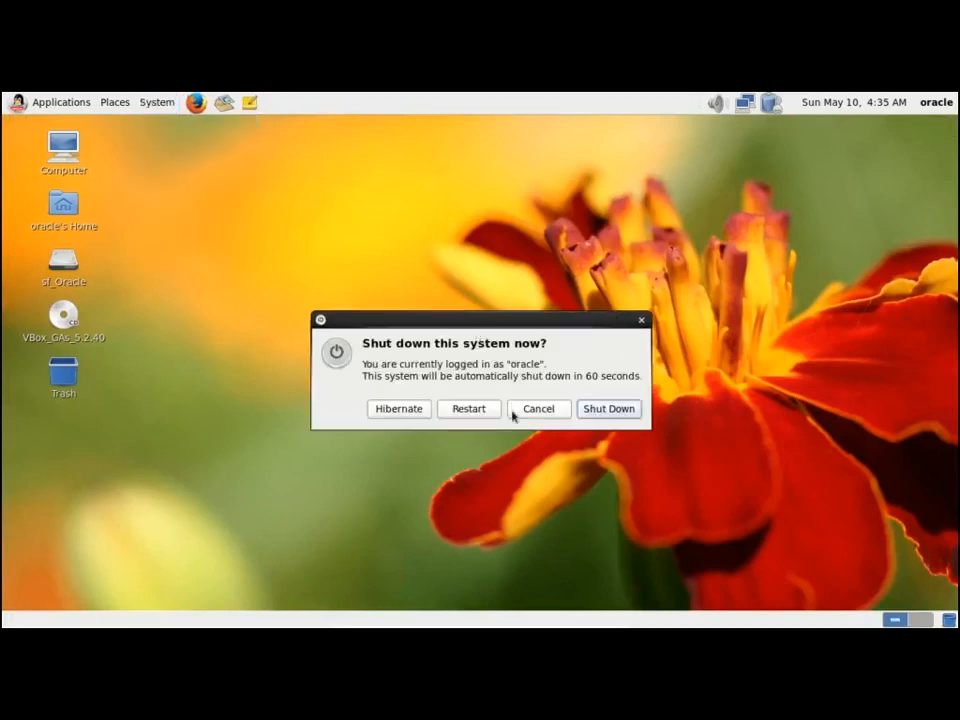
left_click(612, 410)
Close rac02's terminal, shut down rac02, and switch to VirtualBox Manager
key("alt+Tab")
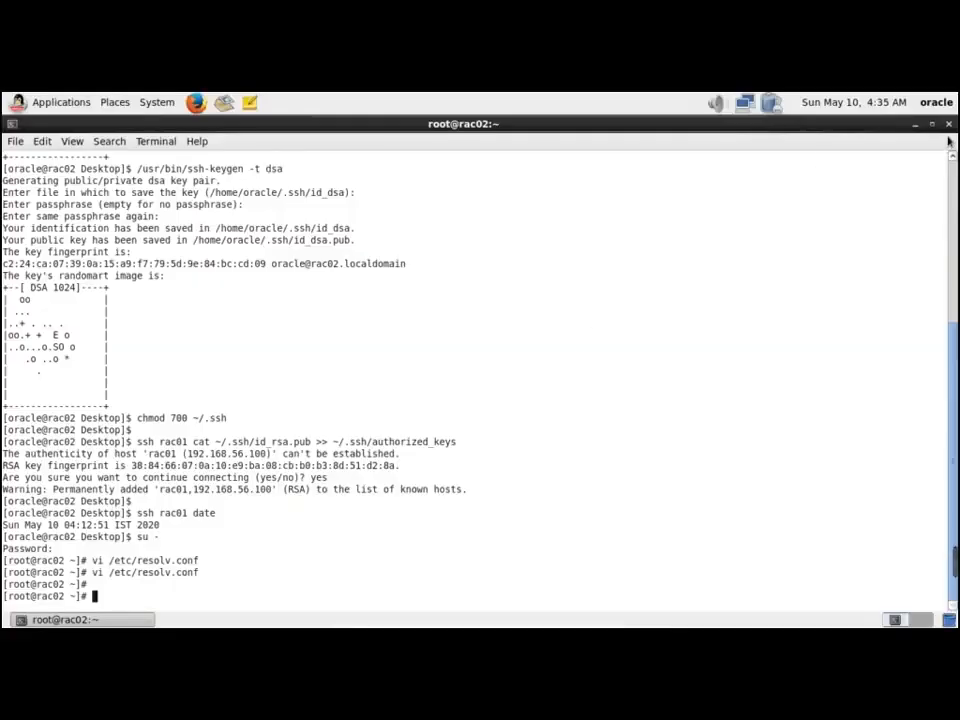
key("alt+F4")
key("Return")
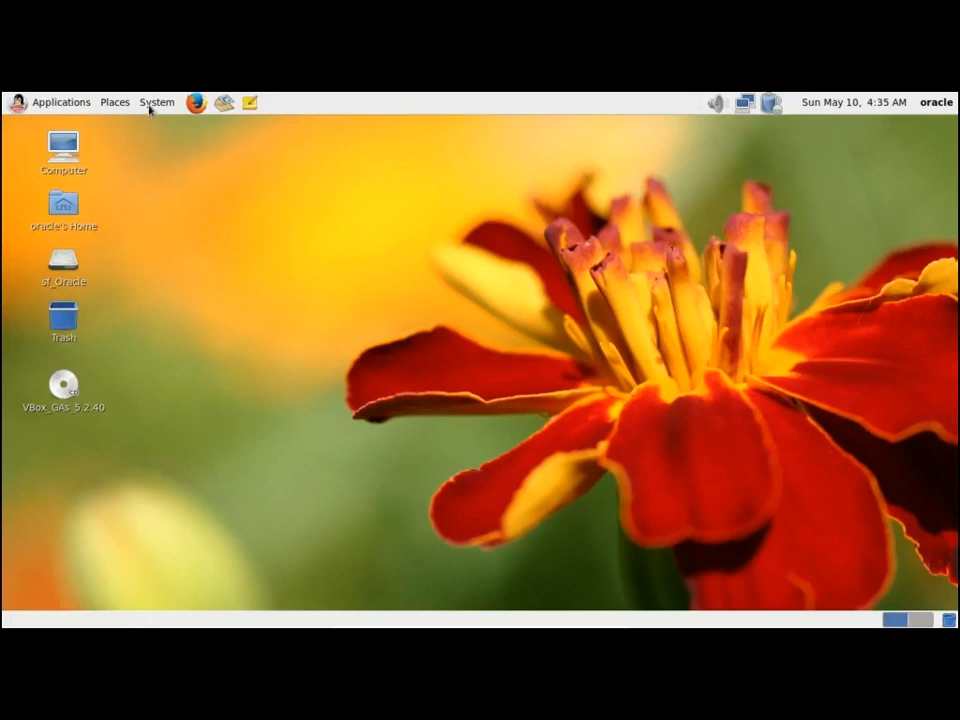
left_click(148, 101)
left_click(197, 265)
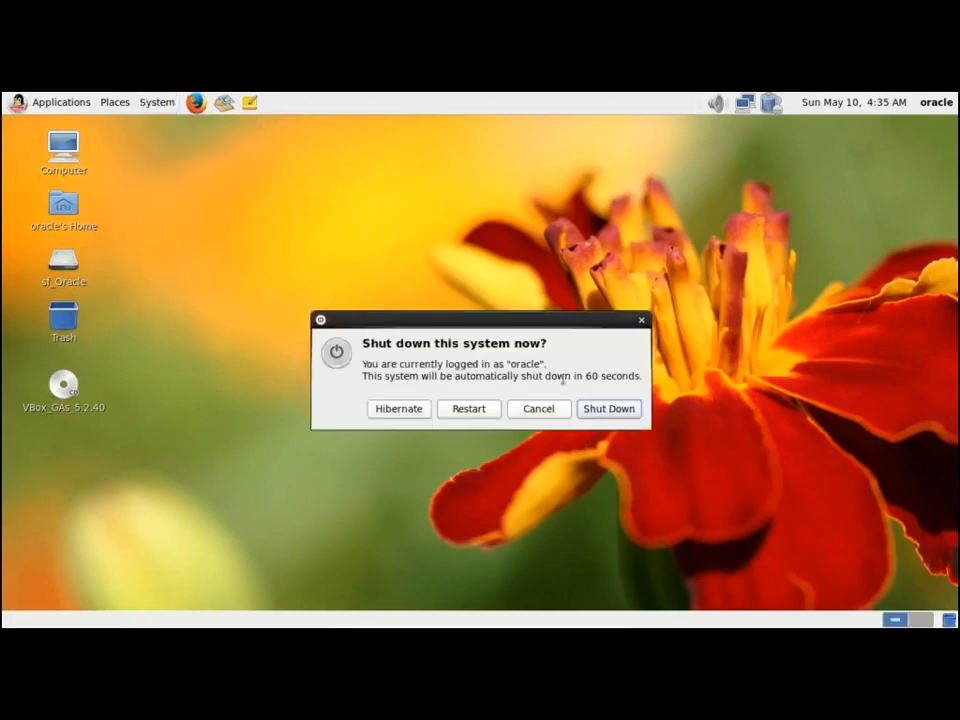
left_click(613, 408)
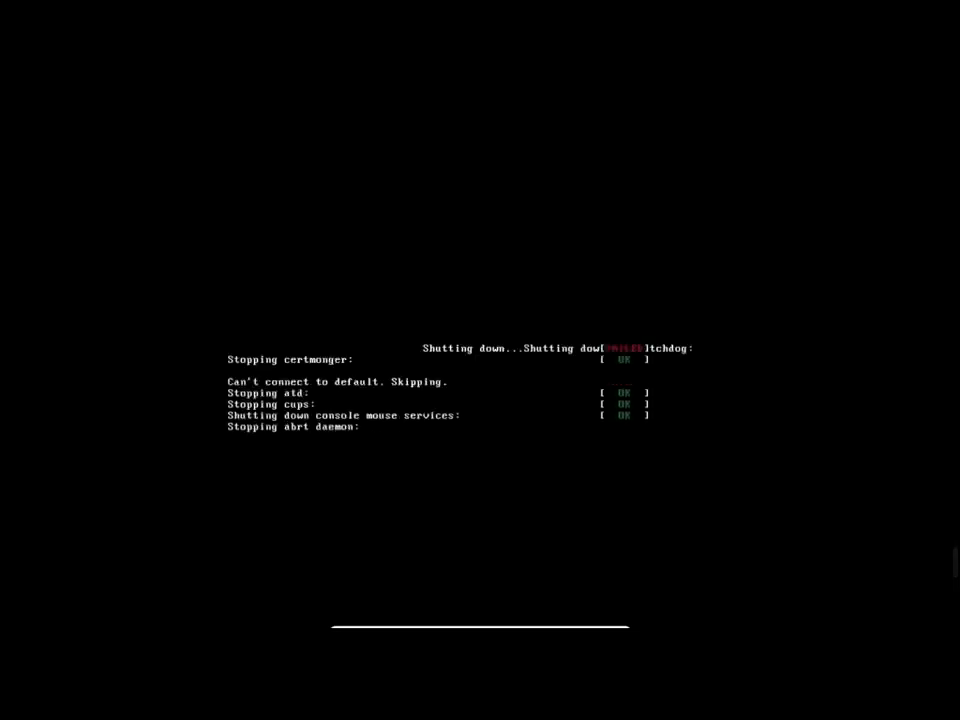
key("alt+Tab")
key("Tab")
key("Tab")
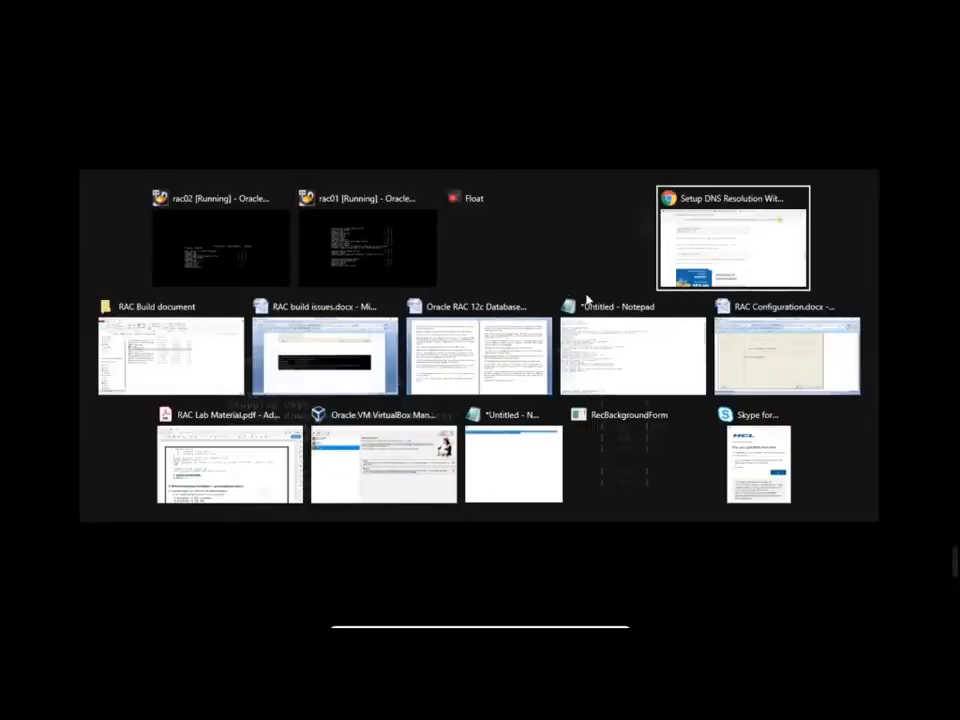
key("Tab")
key("Tab")
key("Tab")
key("Tab")
key("Tab")
key("Tab")
key("Tab")
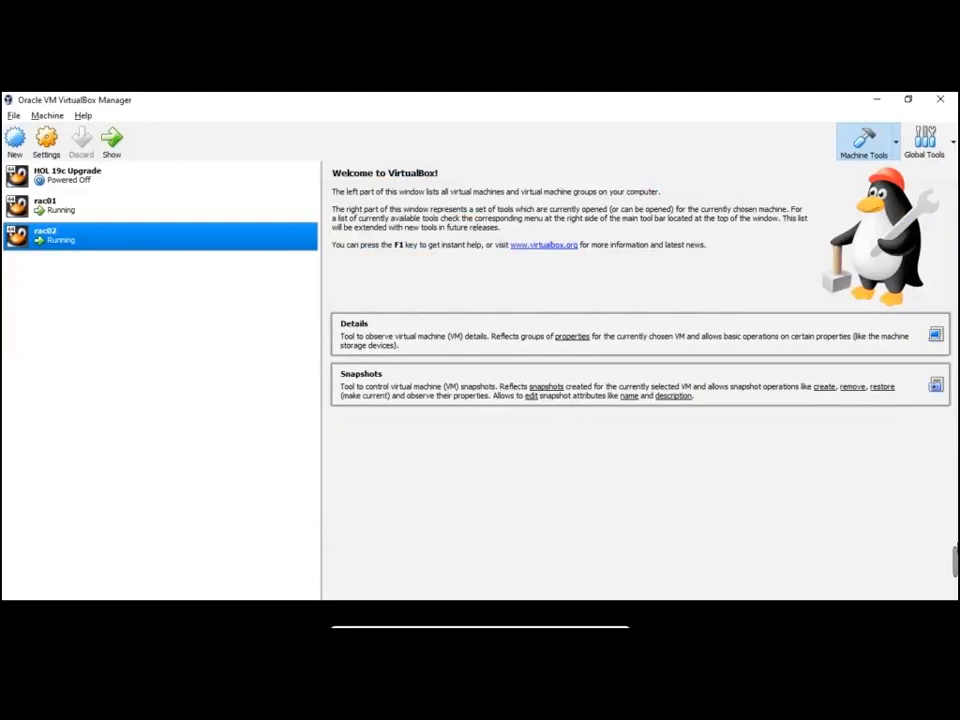
Open rac01's System settings and nudge base memory up from 4096 MB
mouse_move(955, 562)
left_click(660, 563)
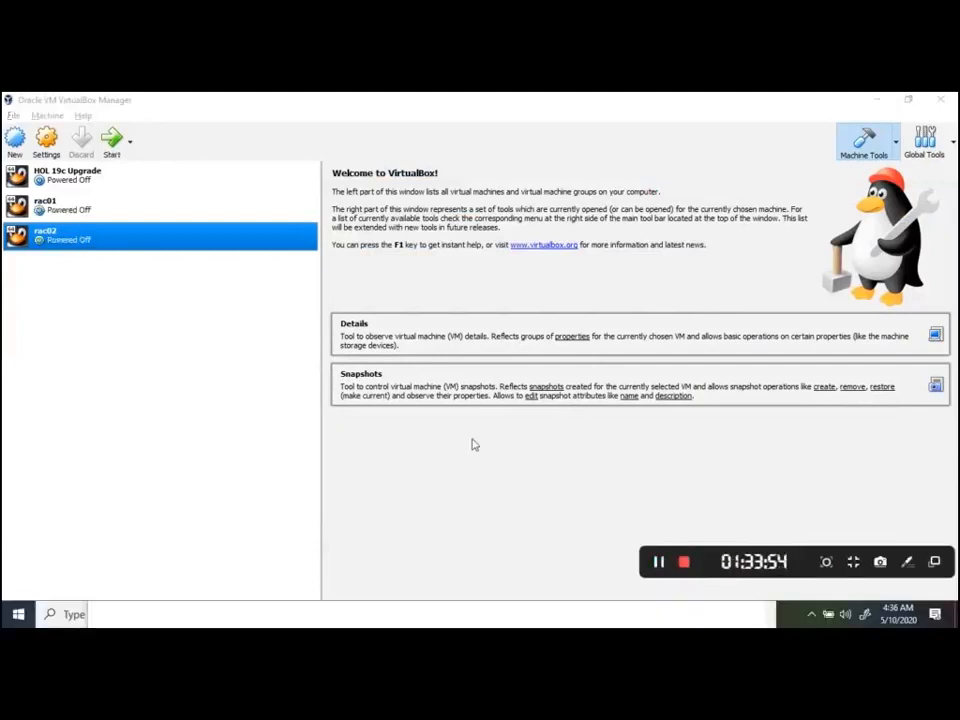
left_click(85, 211, "ctrl")
left_click(85, 211)
right_click(67, 203)
left_click(105, 213)
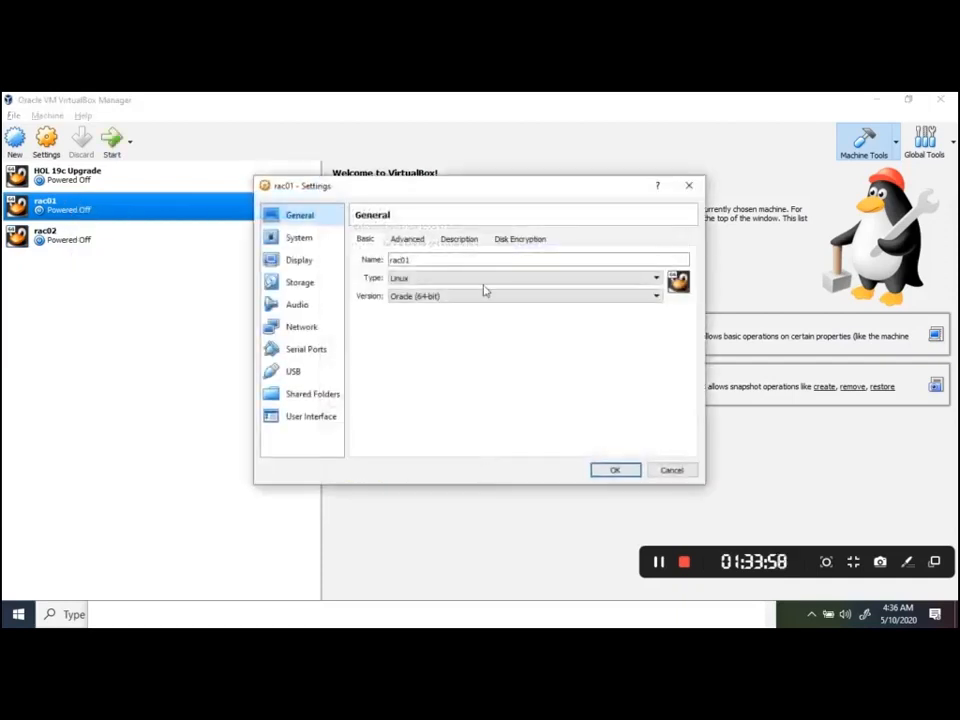
left_click(299, 240)
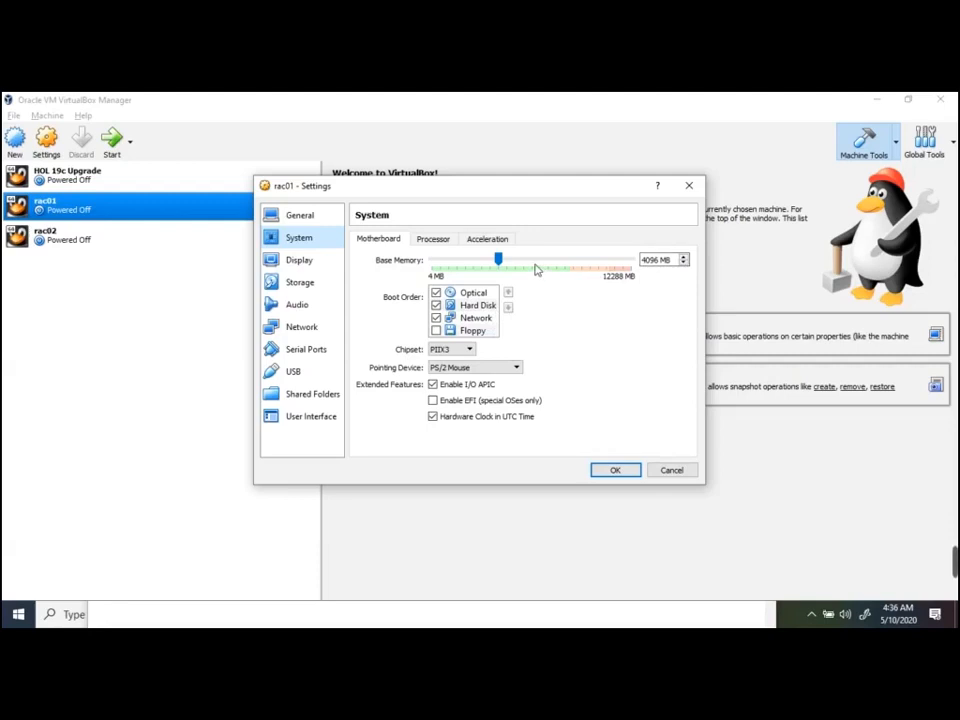
left_click(685, 257)
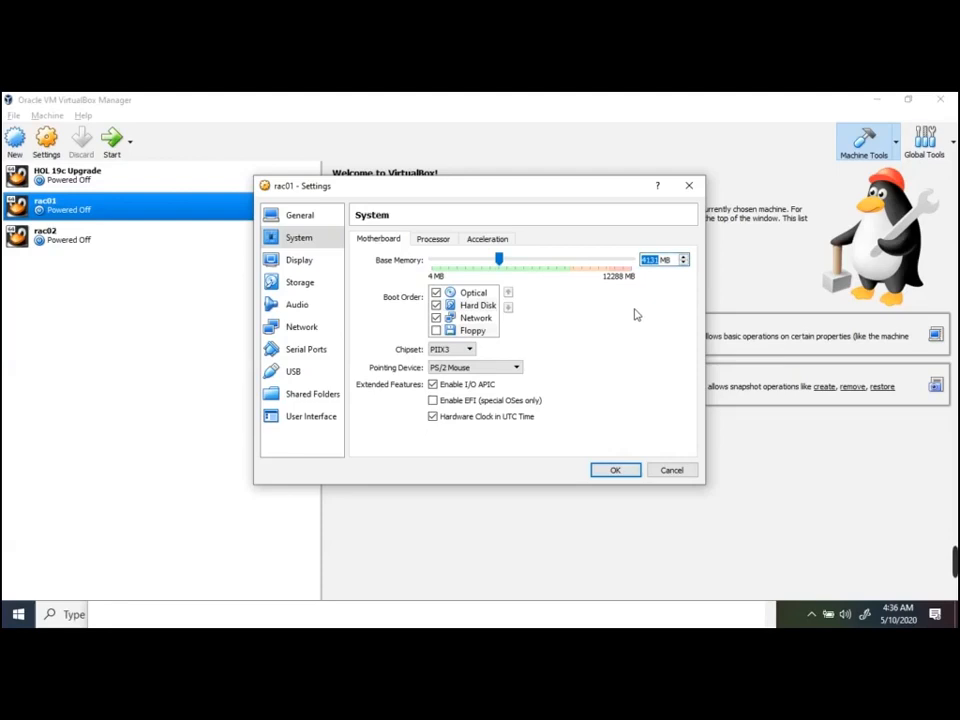
Launch calc from the Run box, compute 5*1024 = 5120, then close it
key("super+r")
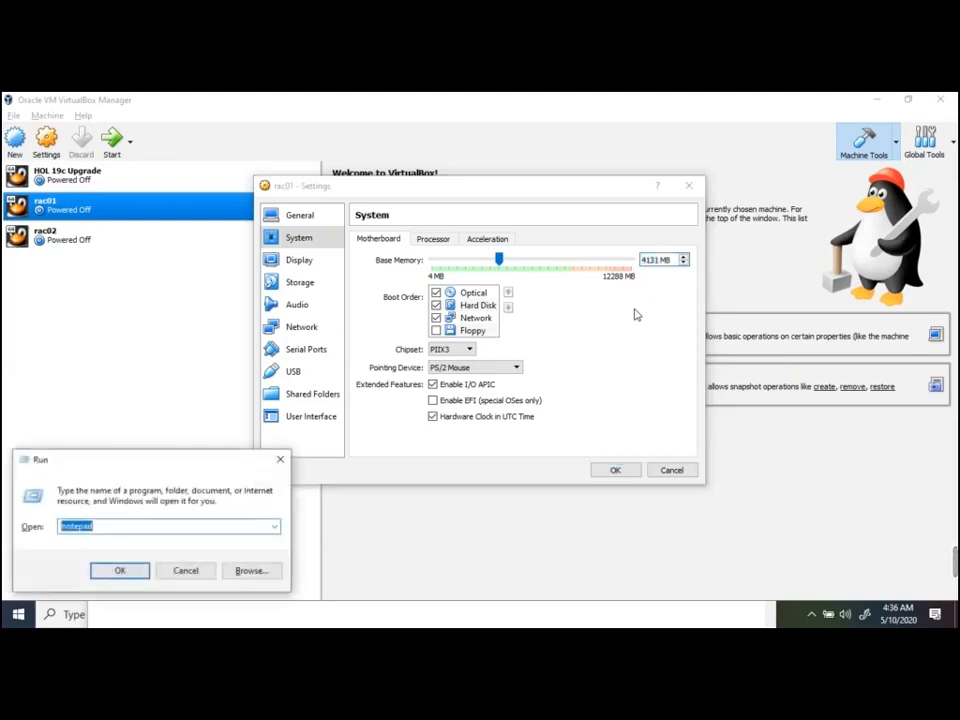
type("calc")
key("Return")
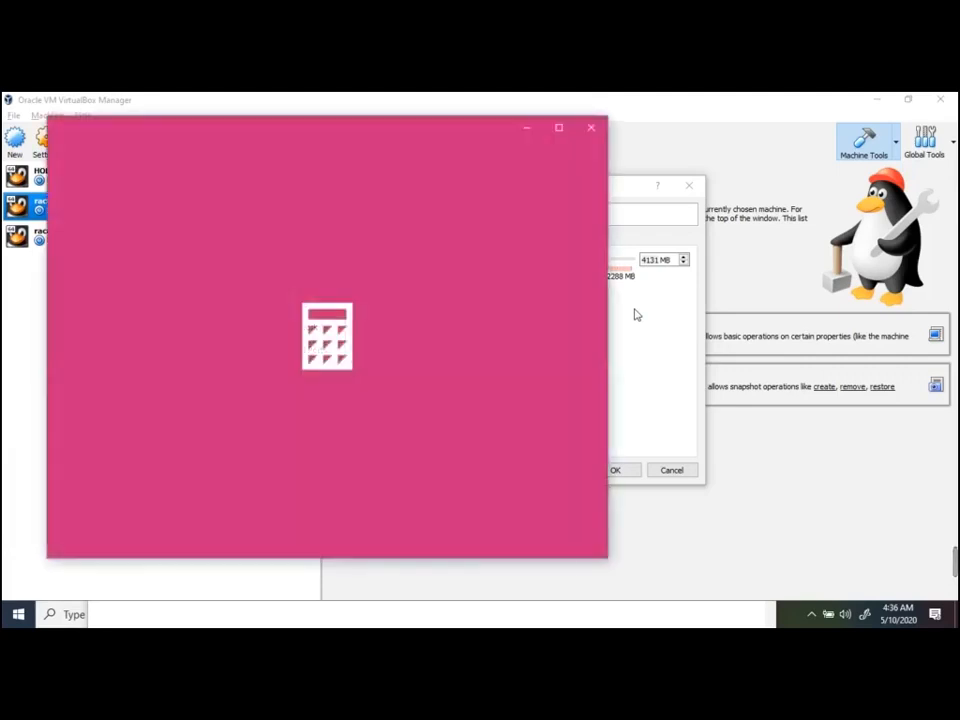
type("5")
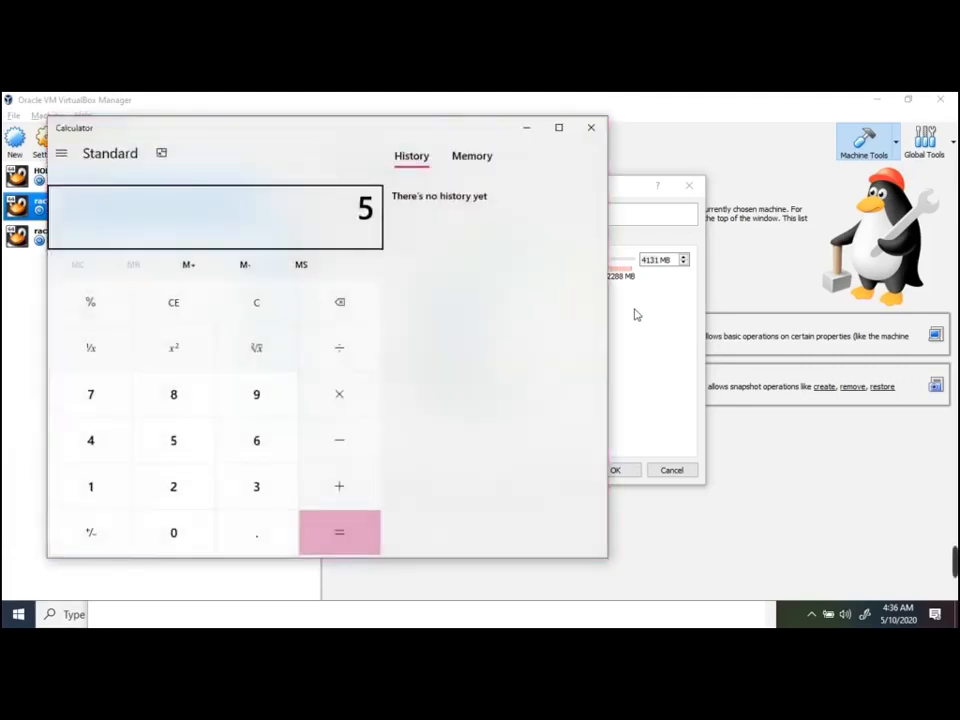
type("*1024")
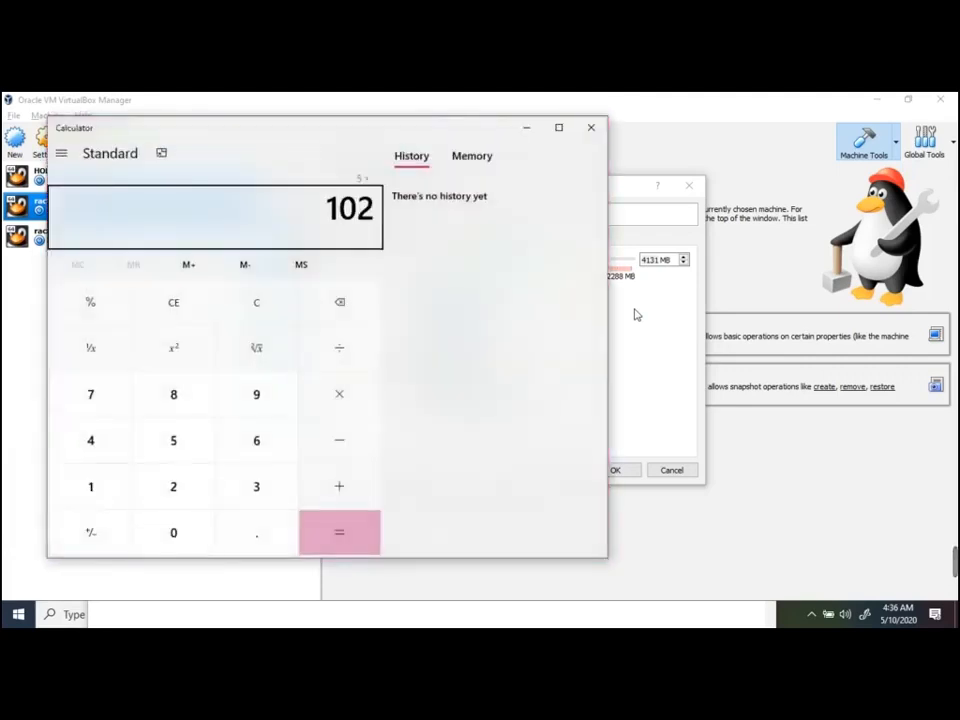
key("Return")
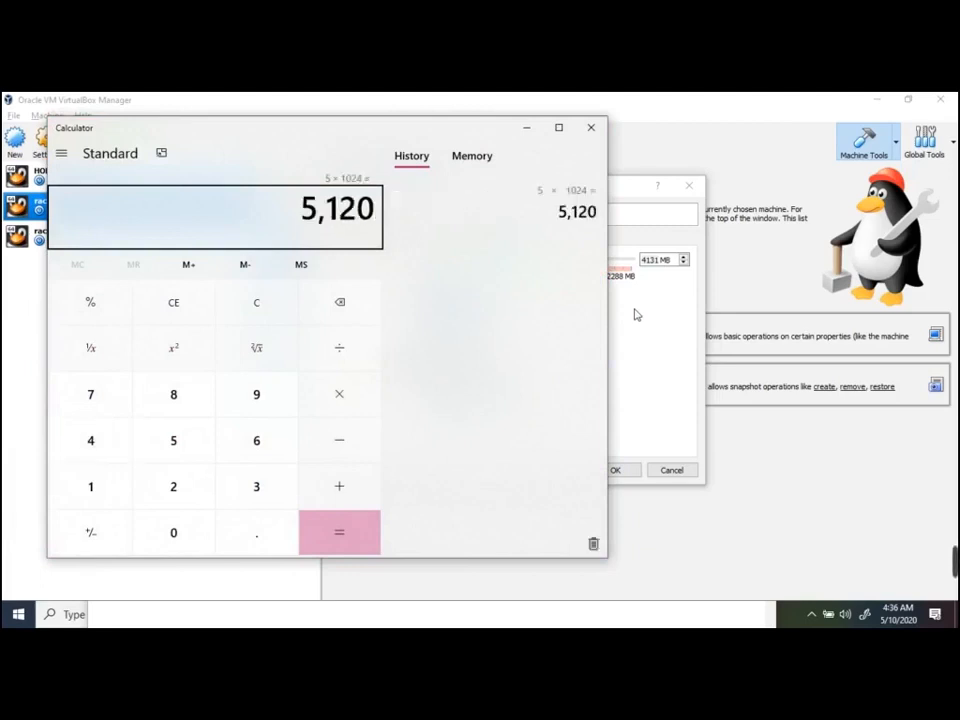
key("alt+F4")
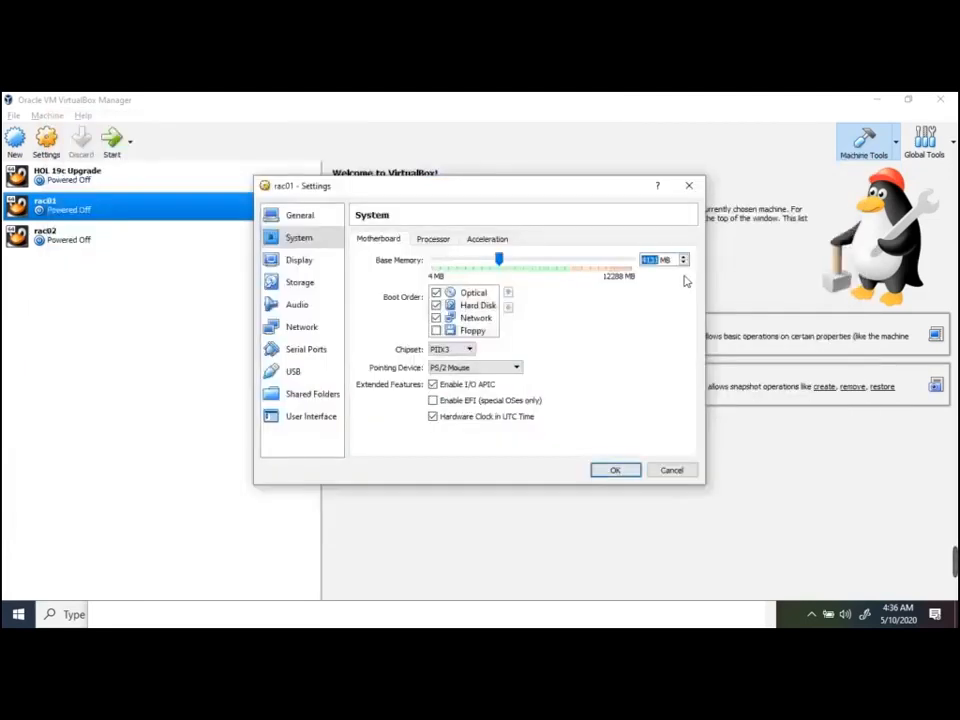
Enter 5120 MB base memory for rac01, then in rac02's System settings, saving each with OK
type("5120")
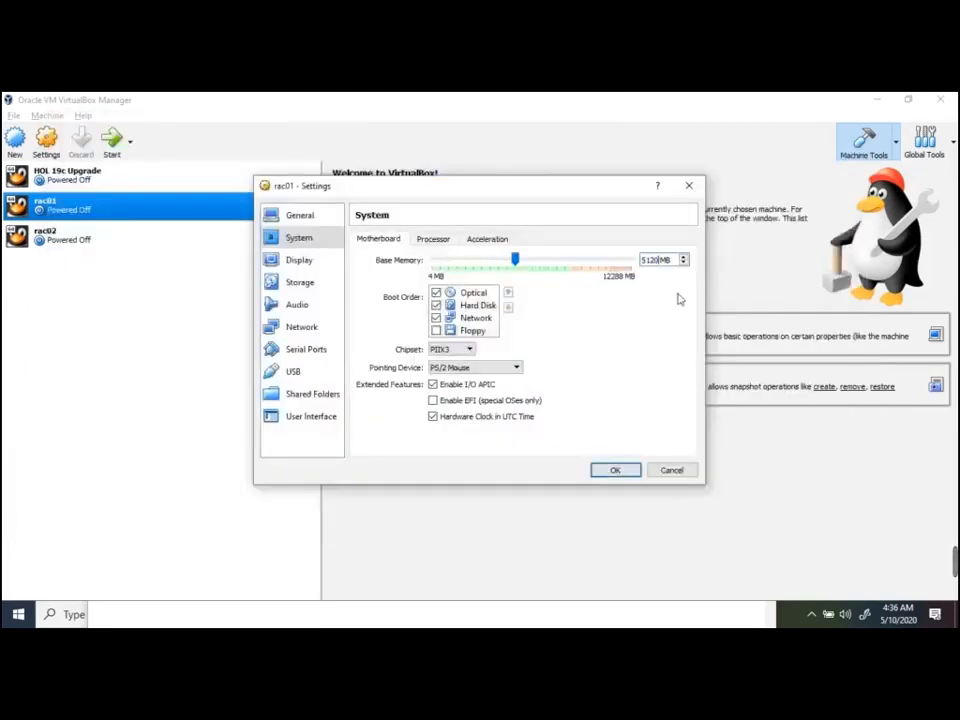
left_click(614, 470)
left_click(56, 246)
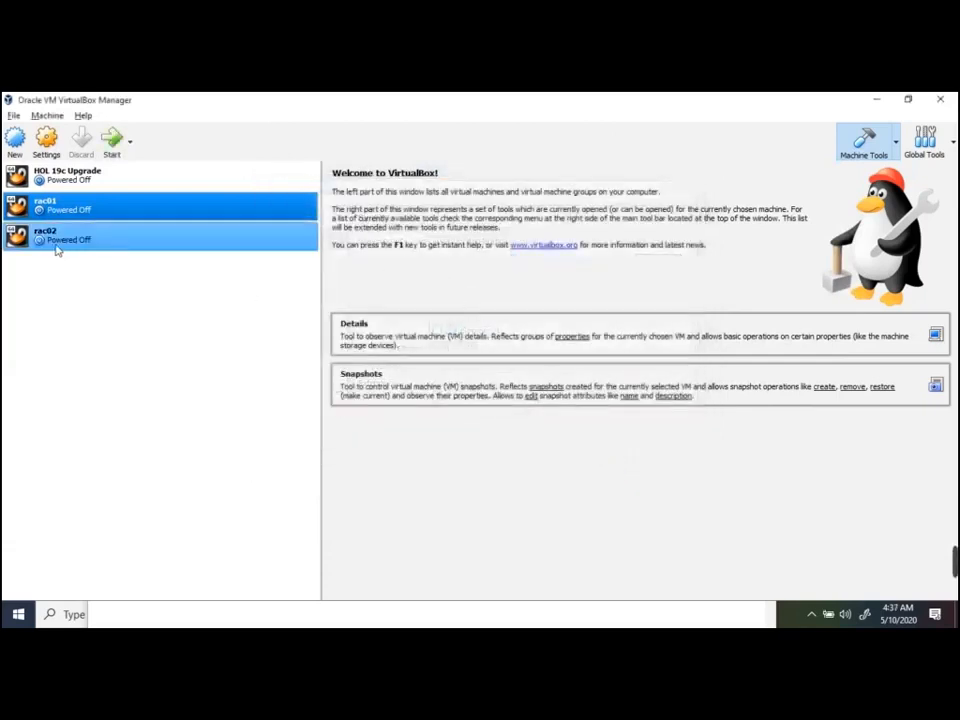
right_click(56, 248)
left_click(84, 250)
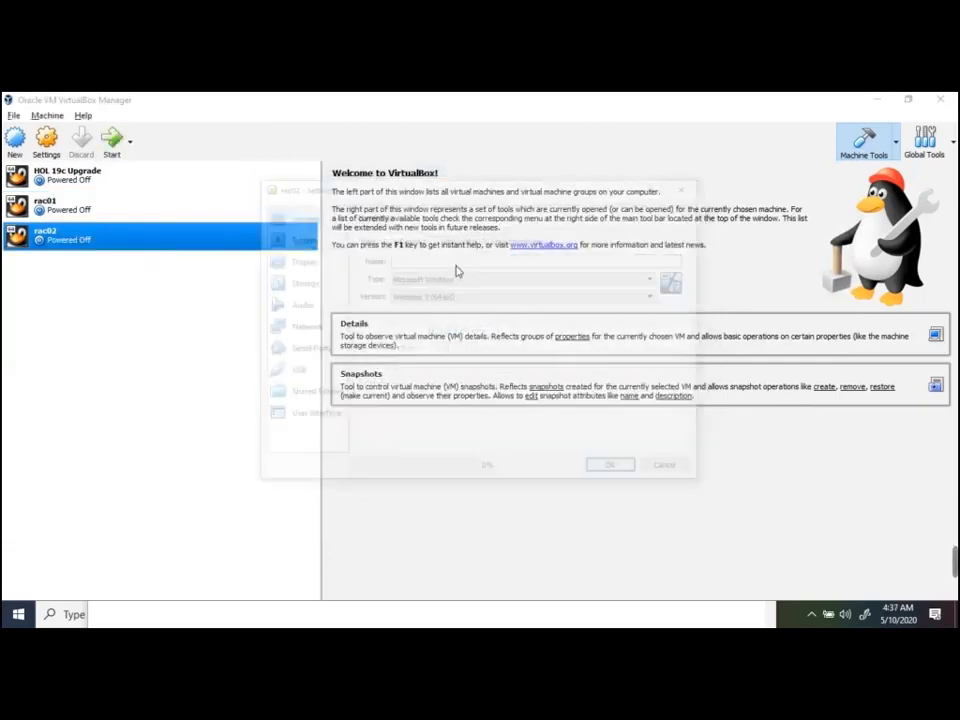
left_click(302, 240)
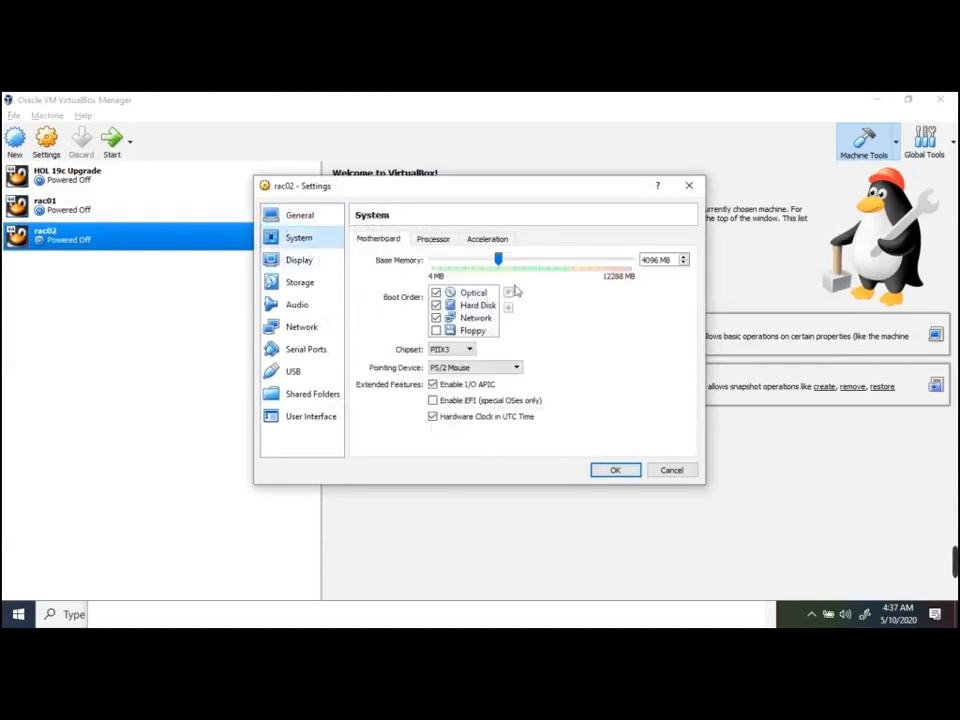
double_click(656, 261)
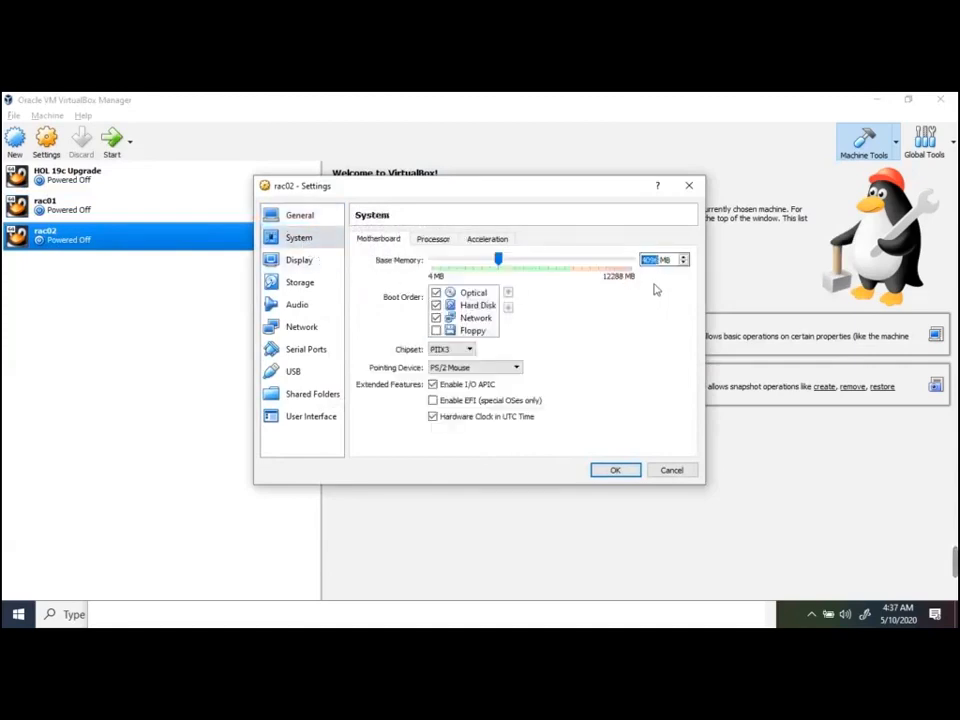
type("5120")
left_click(626, 472)
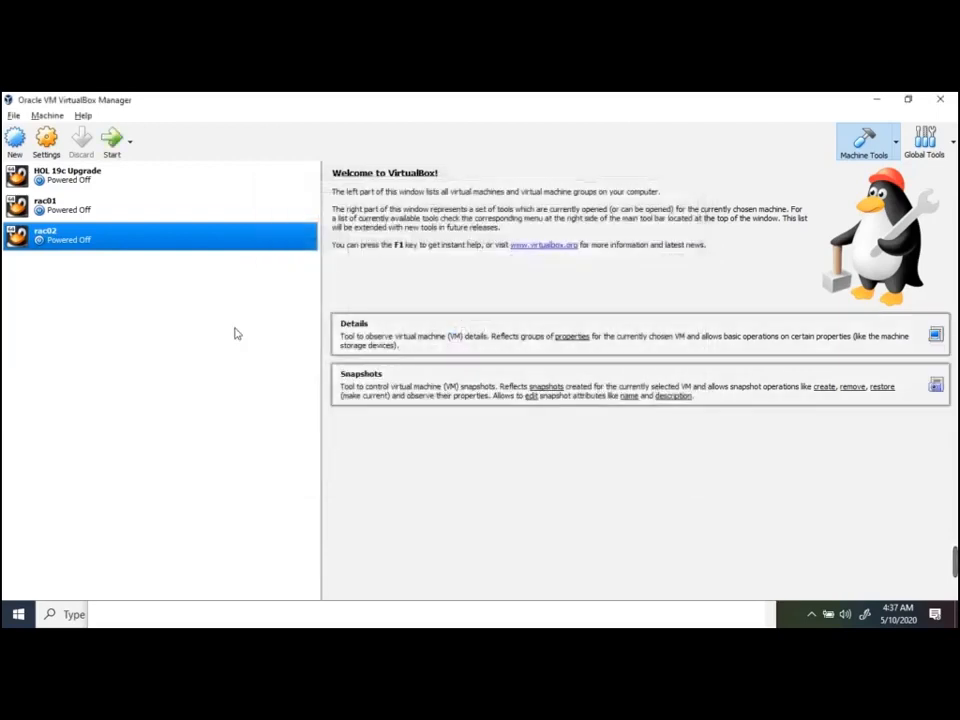
Start rac01, close the calculator, and let rac01's window go full-screen
left_click(75, 210)
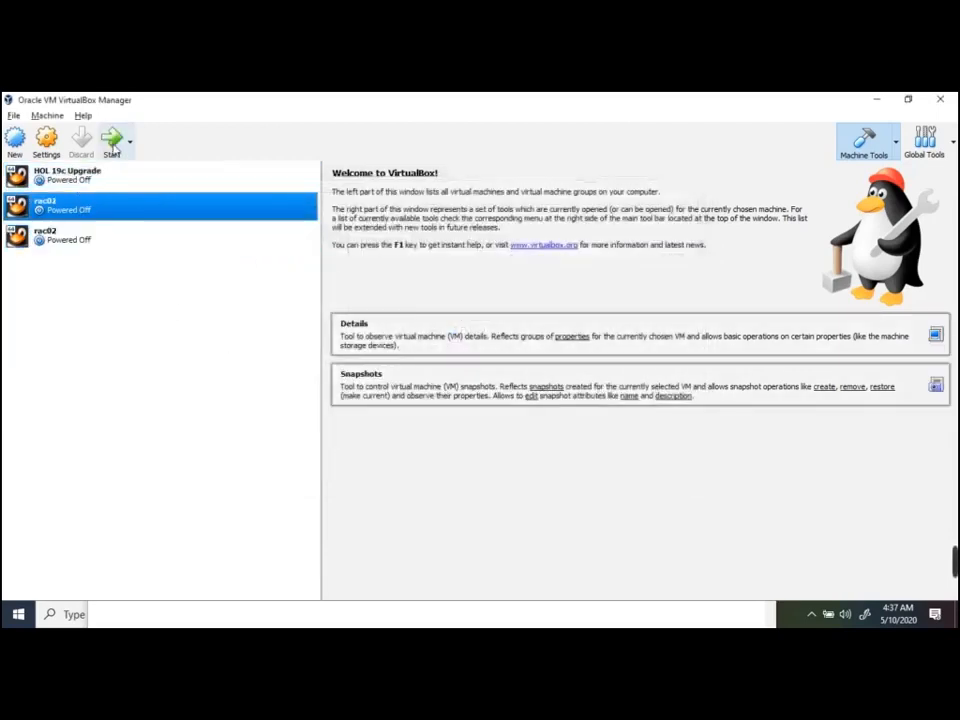
left_click(80, 246)
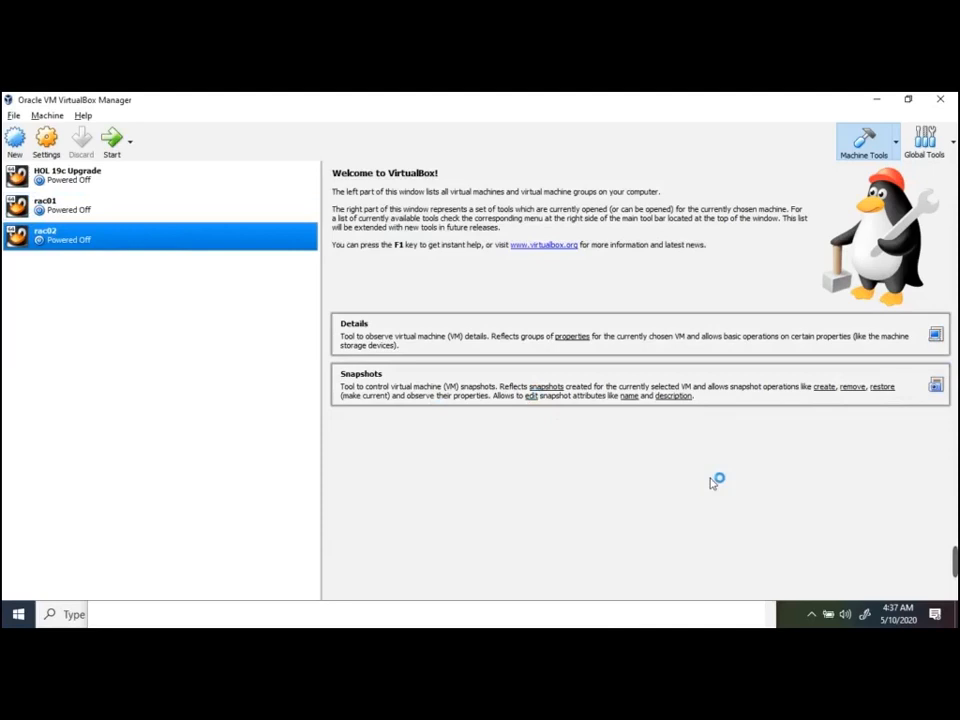
key("alt+Tab")
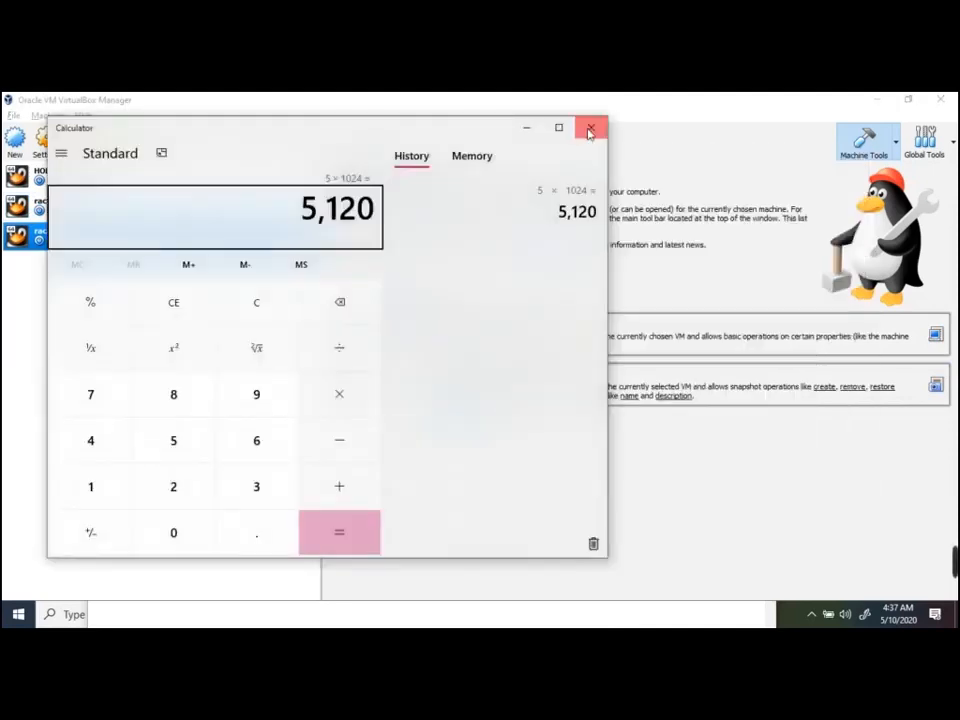
left_click(591, 126)
left_click(450, 409)
key("alt+Tab")
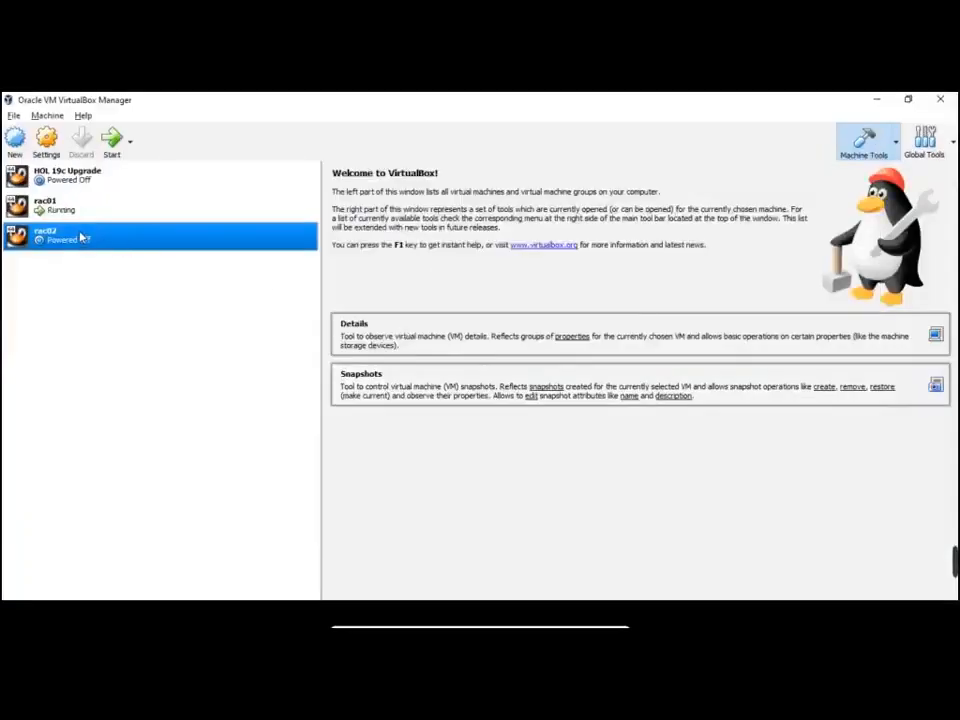
Start rac02, let its window go full-screen, and return to VirtualBox Manager
left_click(112, 142)
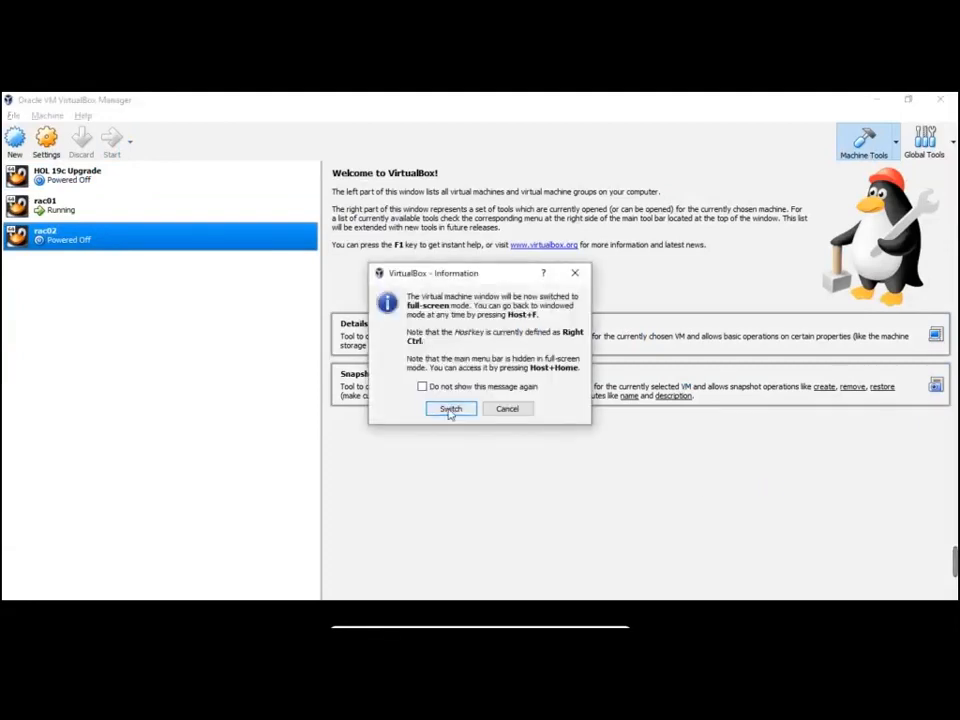
left_click(450, 410)
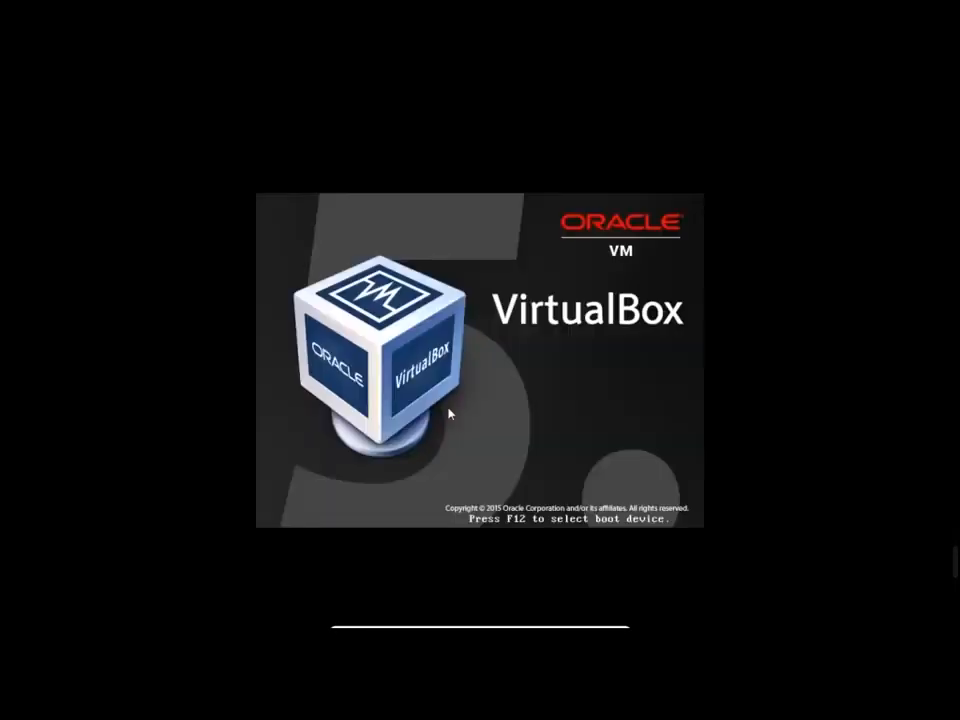
key("alt+Tab")
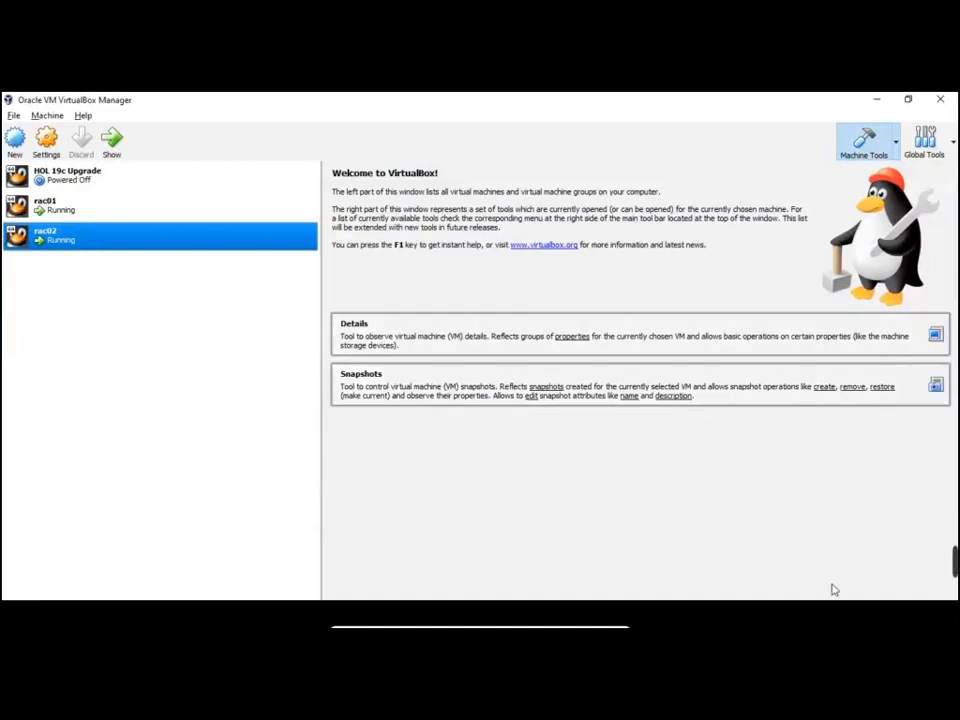
mouse_move(954, 563)
left_click(662, 568)
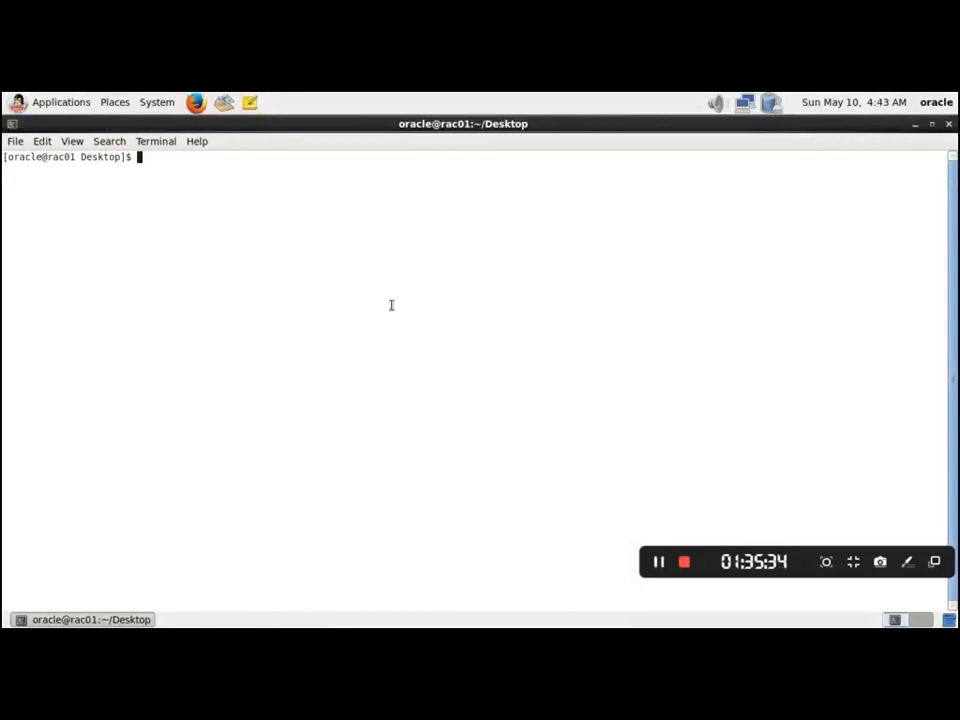
Change into /softwares using Tab completion
type("cd /sfo")
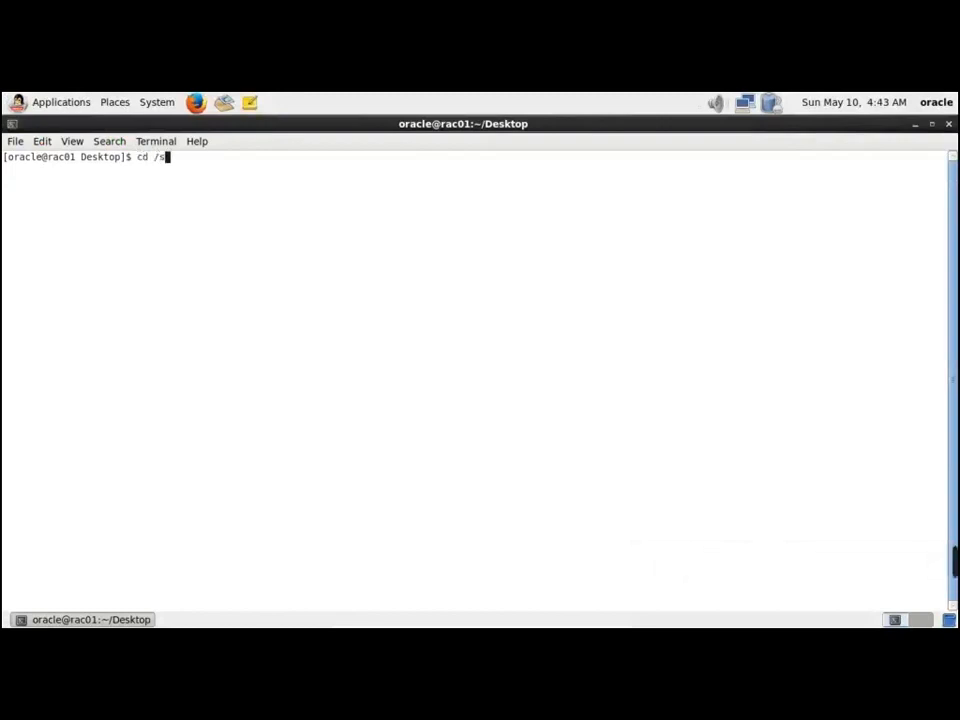
key("BackSpace")
key("BackSpace")
key("BackSpace")
type("soft")
key("Tab")
key("Return")
Enter the grid folder, list it with ls -lrt, and type cat /proc/meminfo |grep Total
type("cd gri")
key("Tab")
key("Return")
type("ls -lrt")
key("Return")
key("Return")
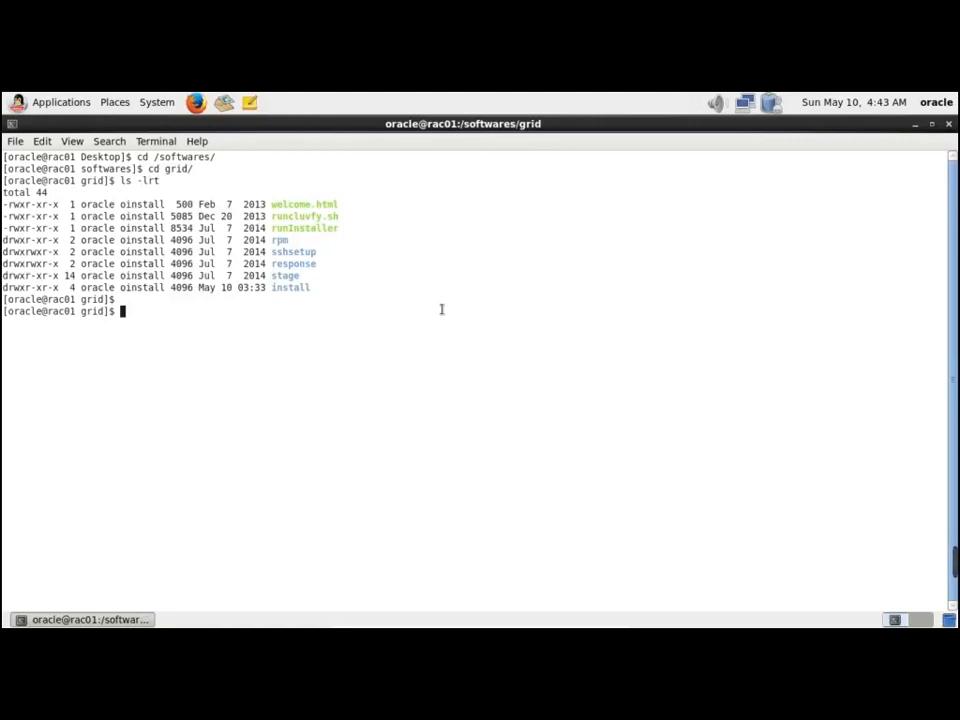
type("cat /proc/")
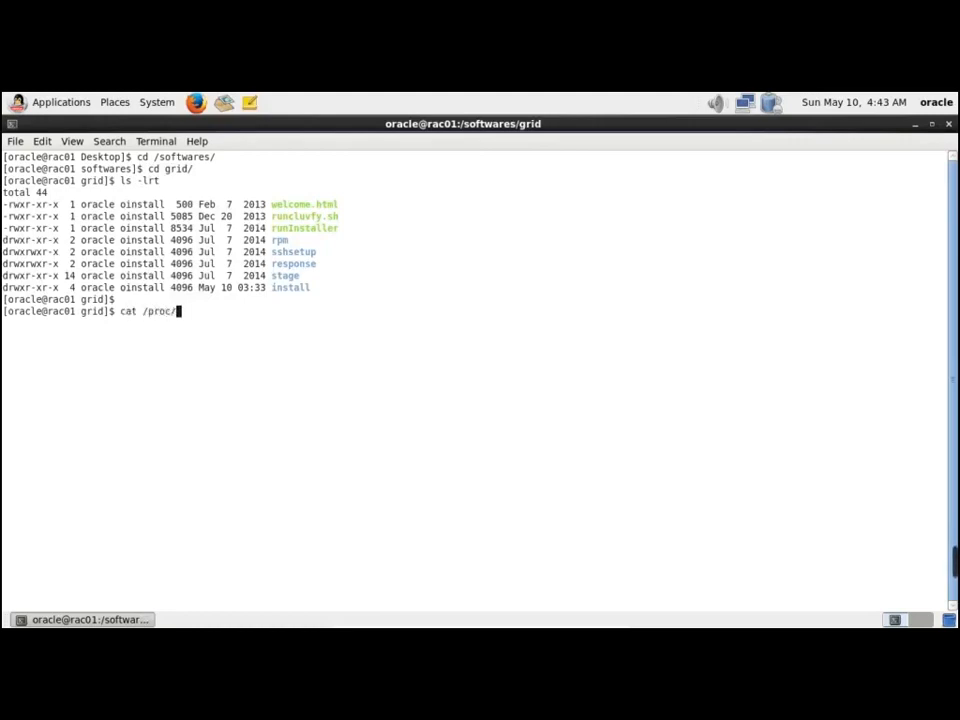
type("meminfo |grep ")
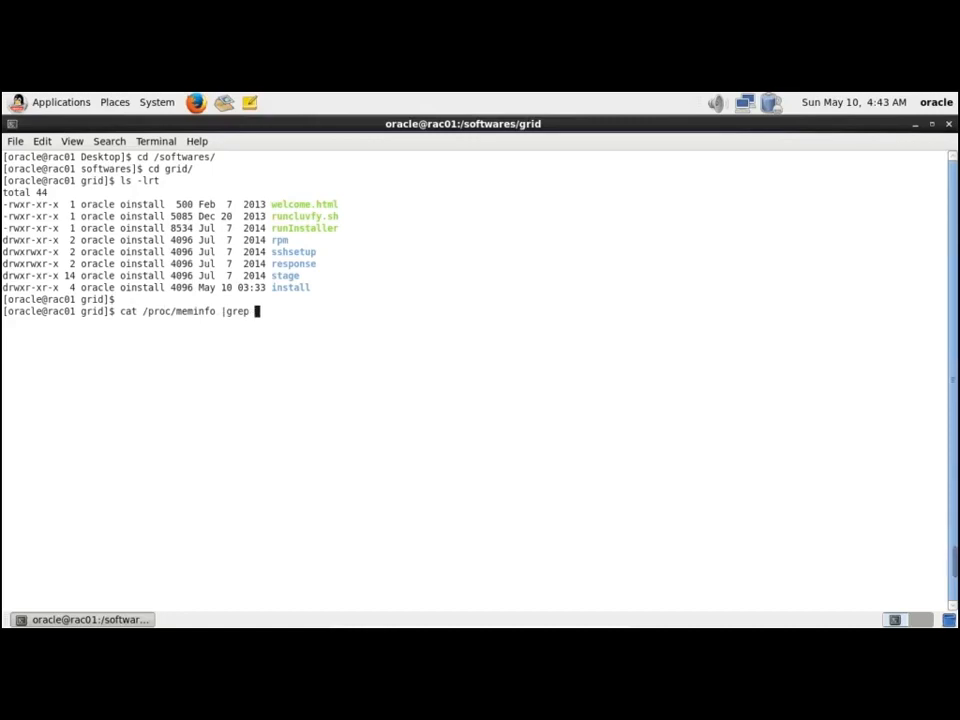
type("Total")
Show memory totals MemTotal 4814320 kB and SwapTotal 4063228 kB, highlighting the MemTotal value
key("Return")
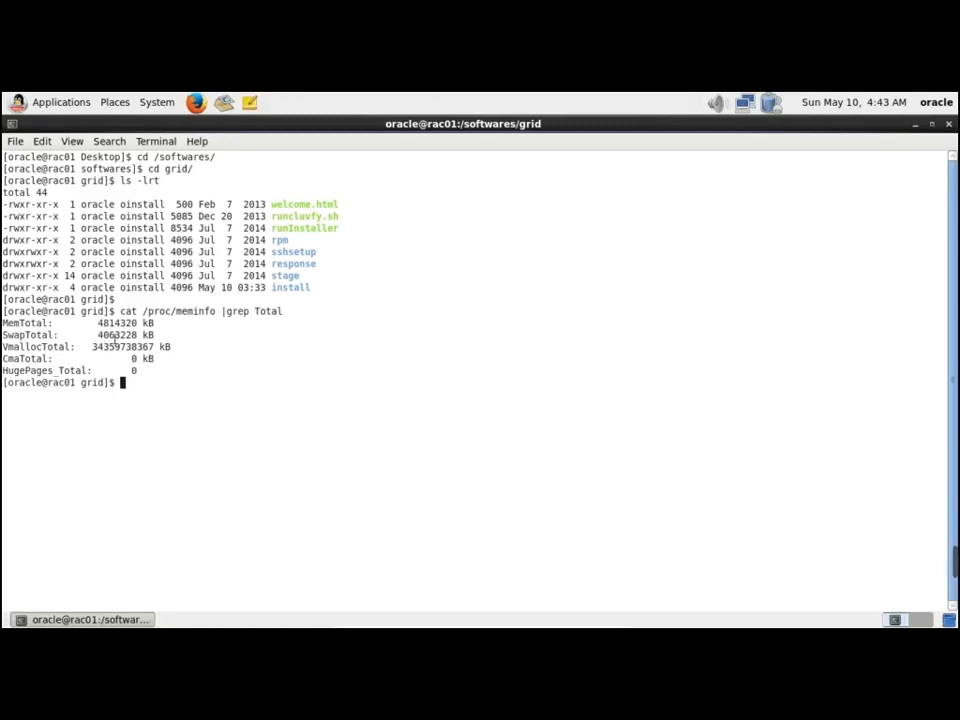
left_click_drag(7, 330, 177, 352)
left_click(120, 337)
left_click_drag(100, 328, 148, 329)
left_click(157, 353)
key("Return")
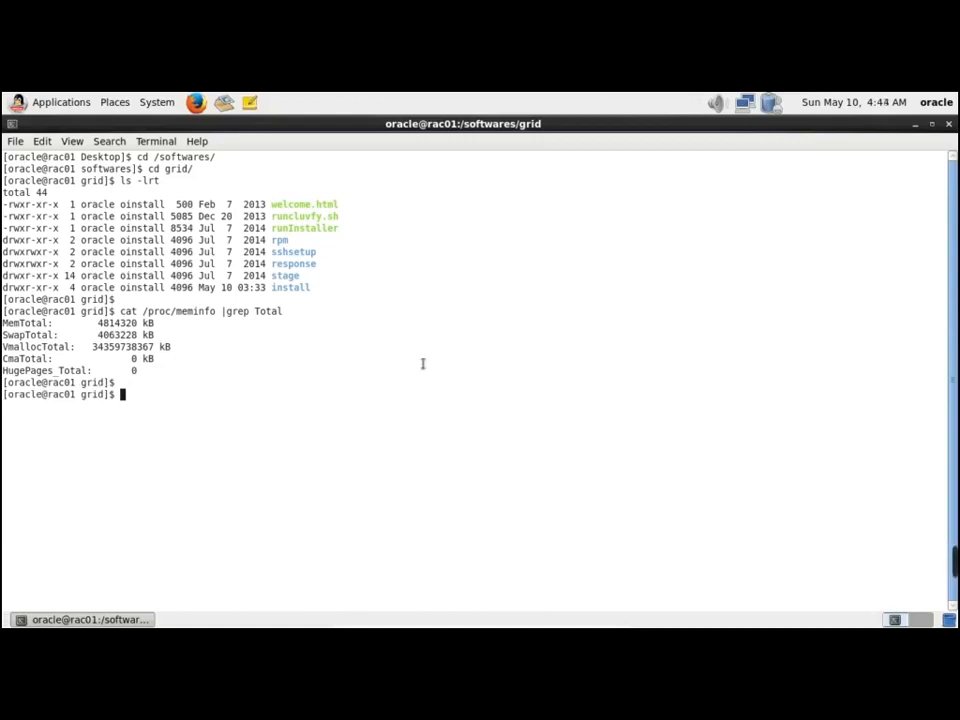
key("alt+Tab")
key("alt+Tab")
key("alt+Tab")
key("alt+Tab")
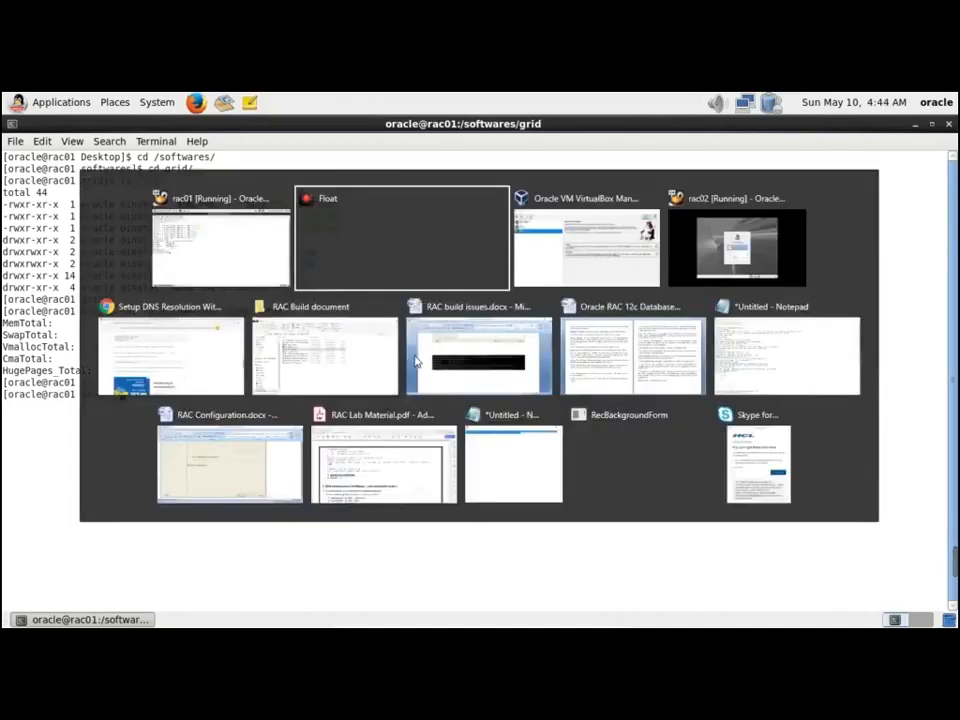
In the RAC build guide's Install the Grid Infrastructure pages, select Node1's runcluvfy.sh command
key("alt+Tab")
key("alt+Tab")
key("alt+Tab")
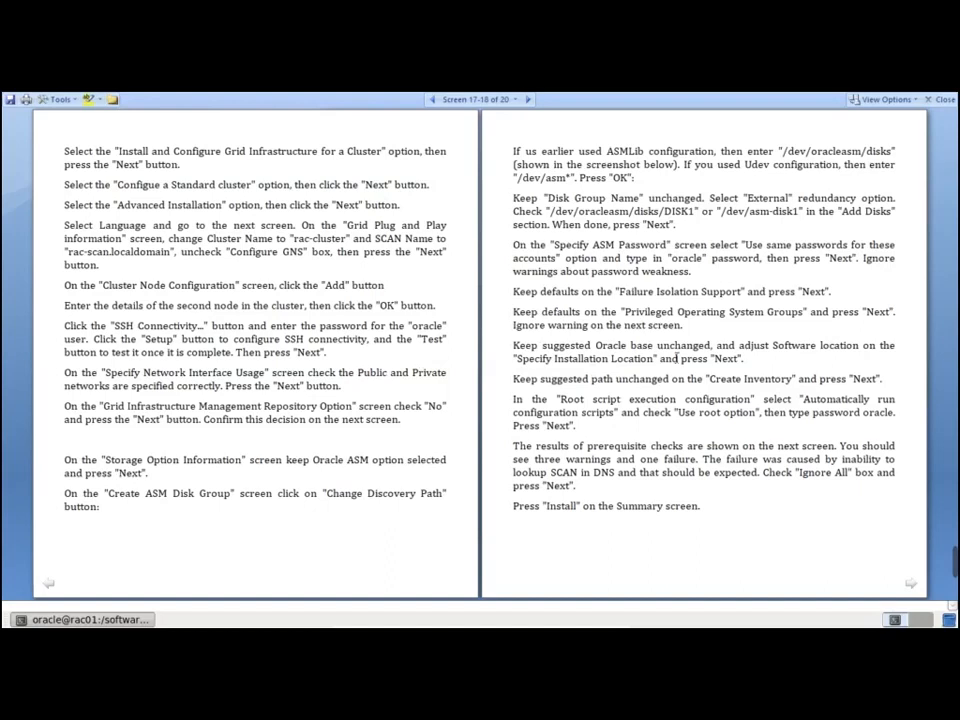
left_click(54, 583)
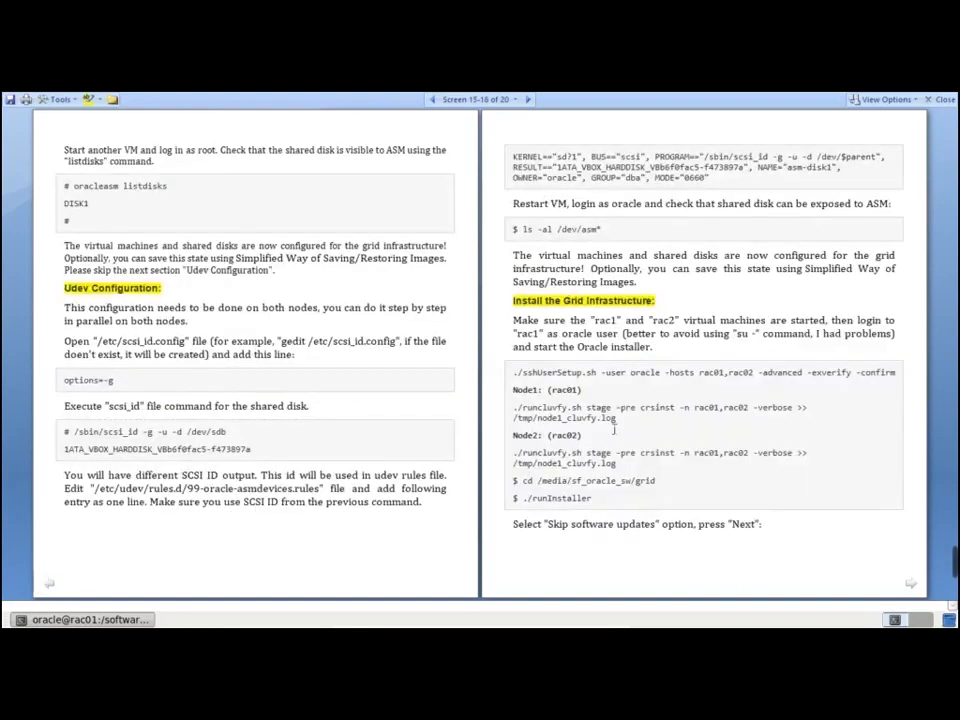
left_click_drag(520, 377, 735, 381)
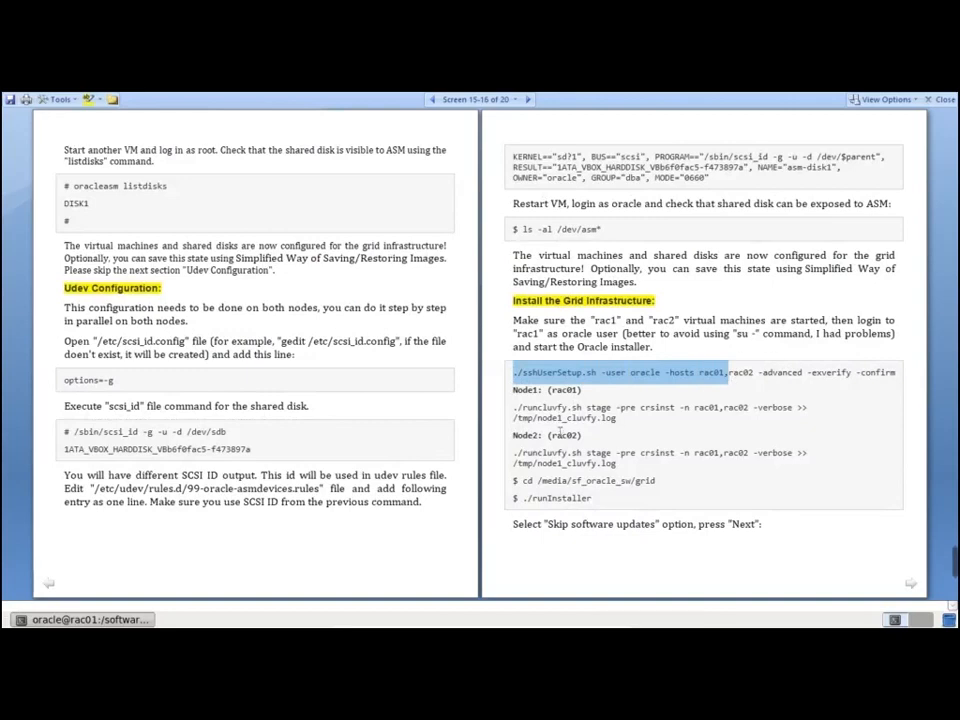
left_click_drag(514, 407, 621, 422)
key("ctrl+c")
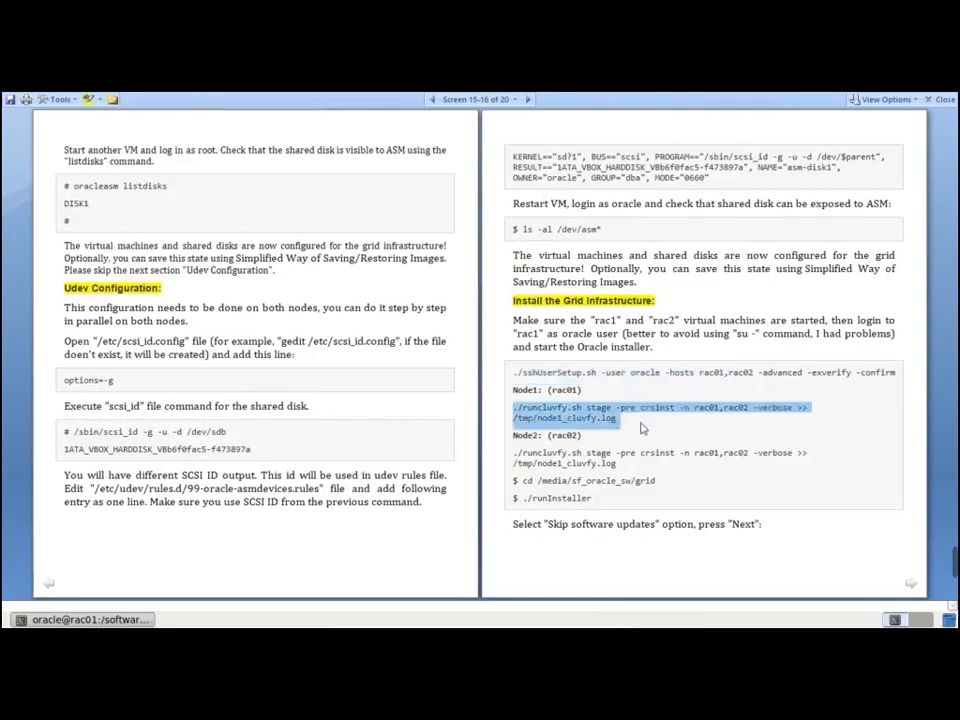
key("alt+Tab")
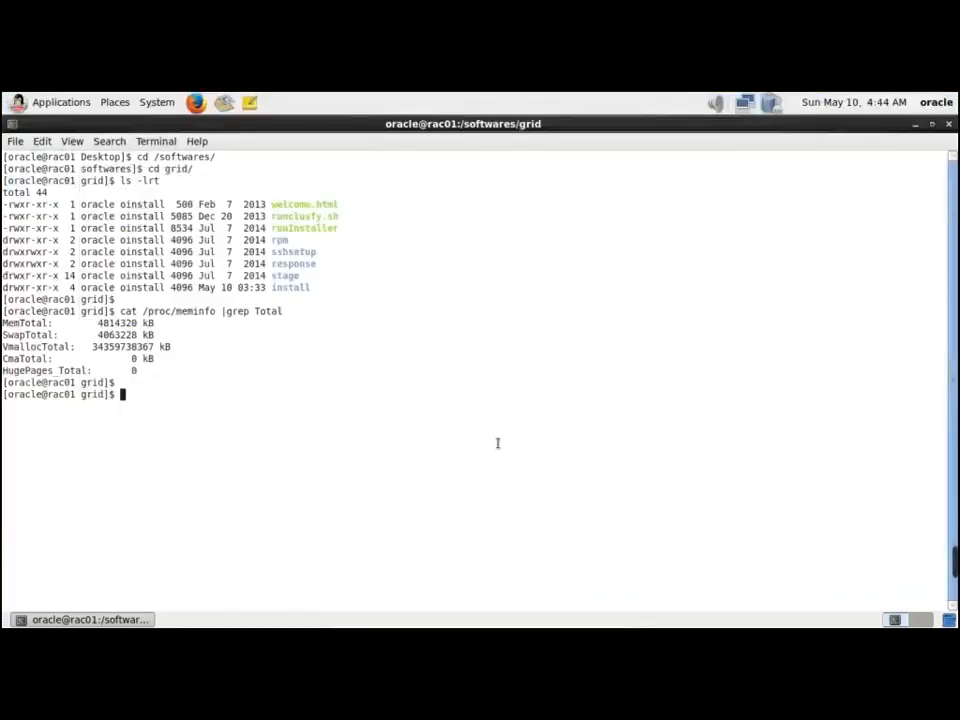
Run the runcluvfy.sh stage -pre crsinst check, logging to /tmp/node1_cluvfy2.log, with a second tab ready
key("ctrl+shift+v")
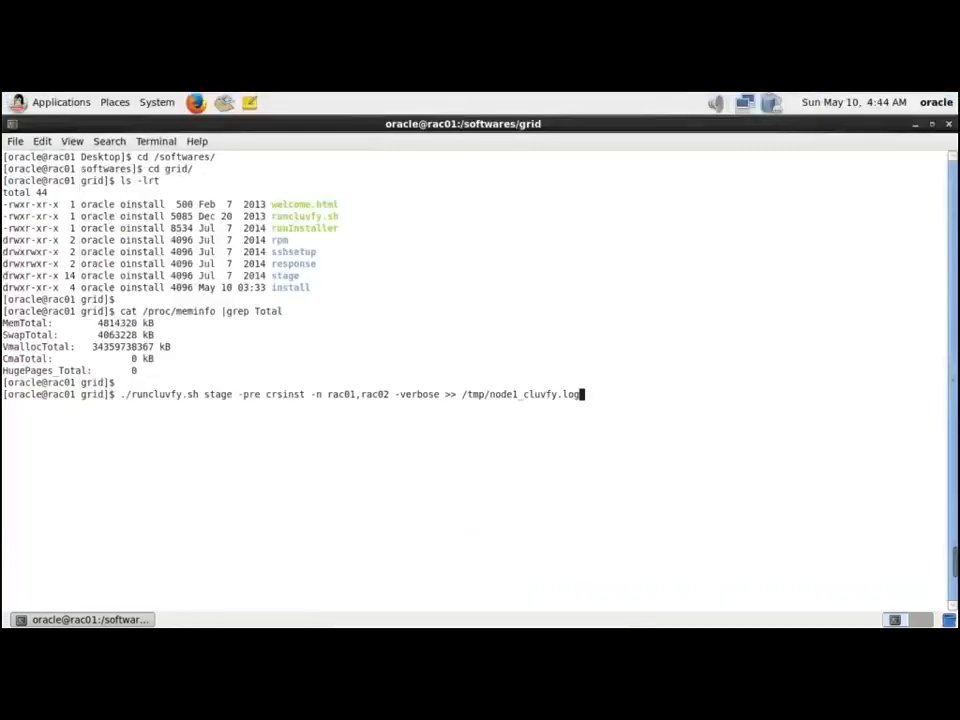
key("Left")
key("Left")
key("Left")
key("Left")
type("2")
left_click(16, 146)
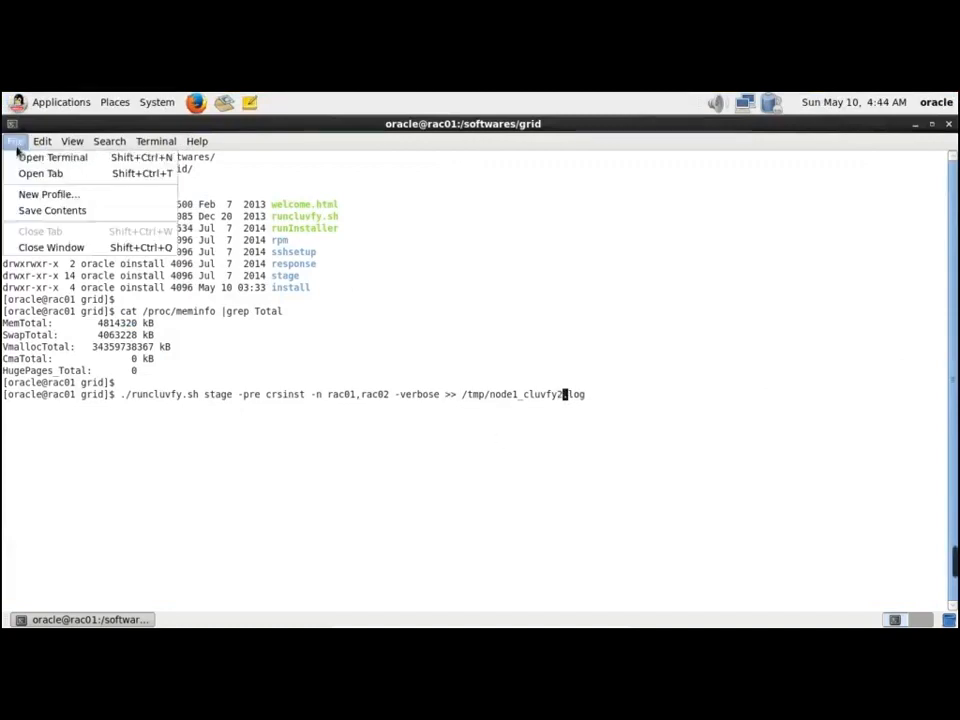
left_click(47, 176)
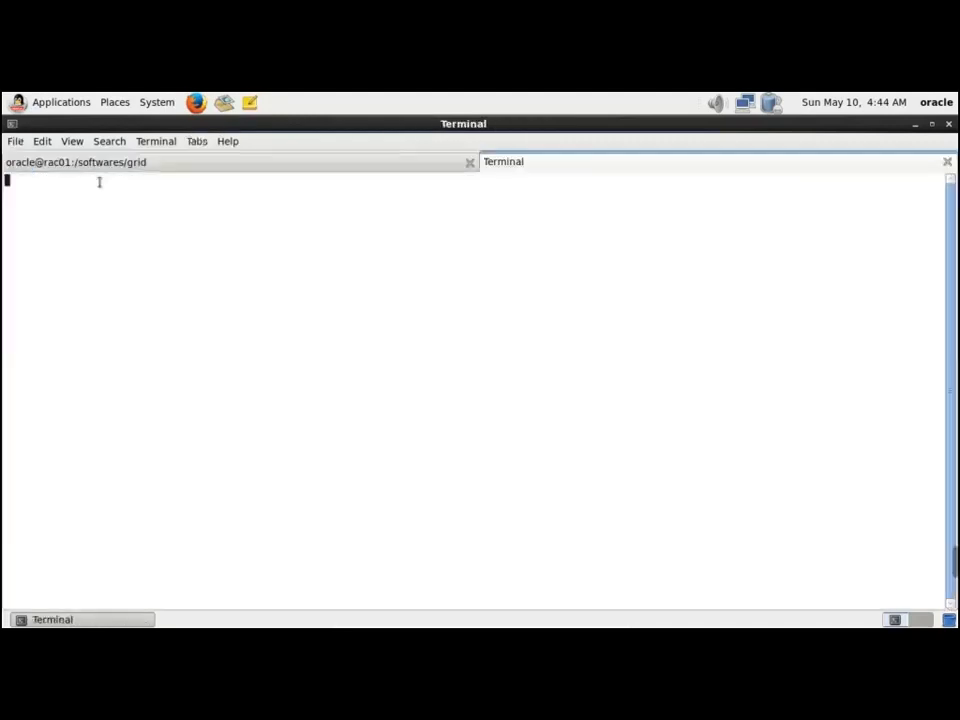
left_click(381, 164)
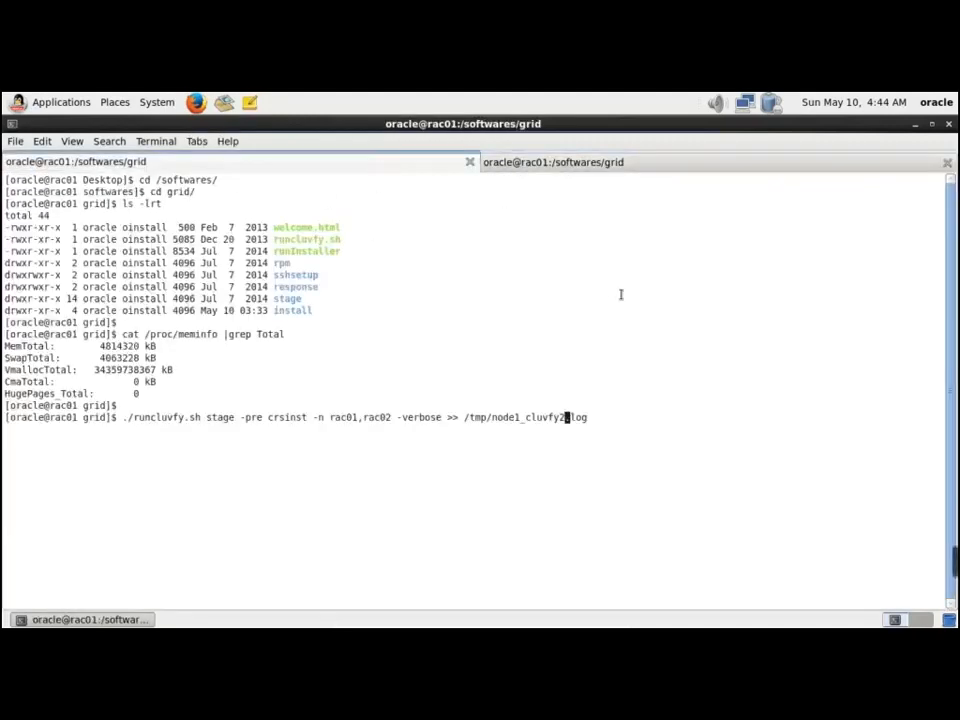
key("Return")
In the second terminal tab, follow /tmp/node1_cluvfy2.log with tail -f
left_click(612, 166)
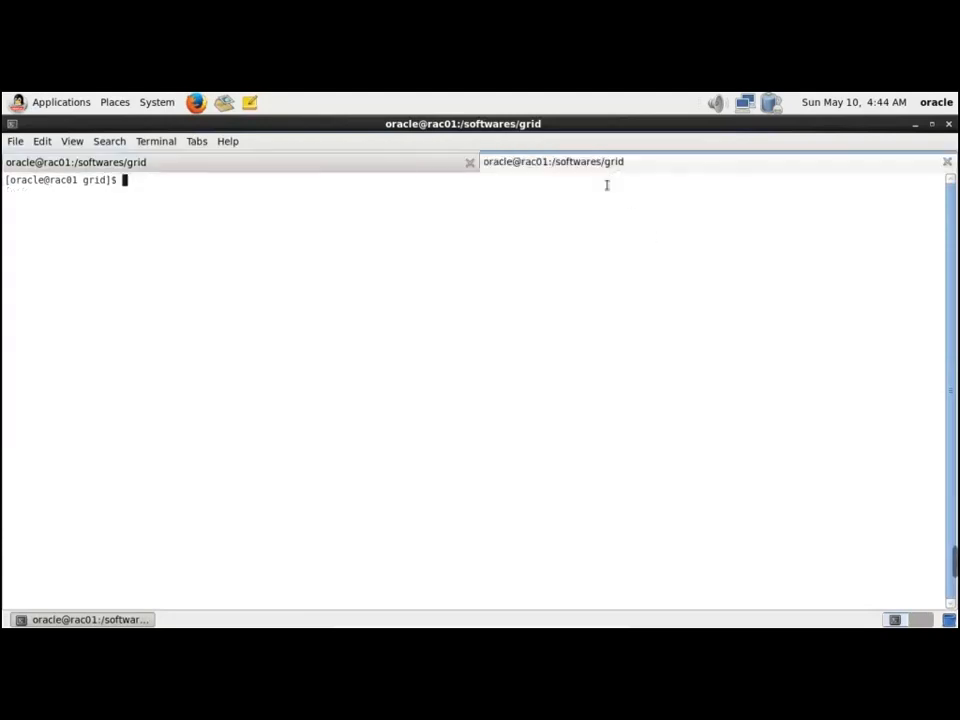
type("tail -f /tmp/node1_cluvfy")
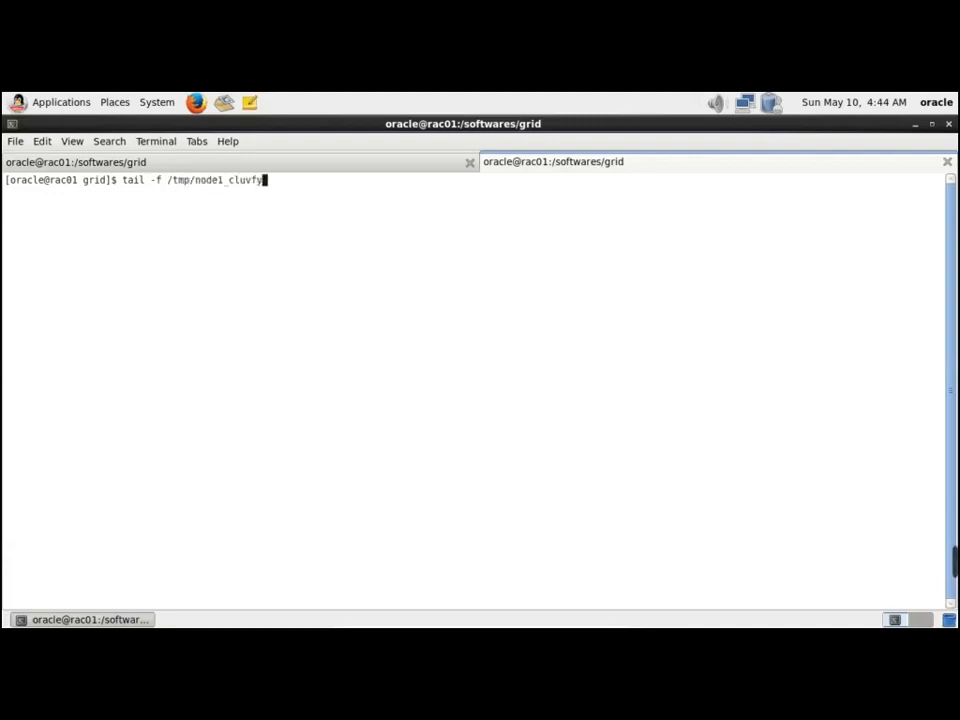
type("2.log")
key("Return")
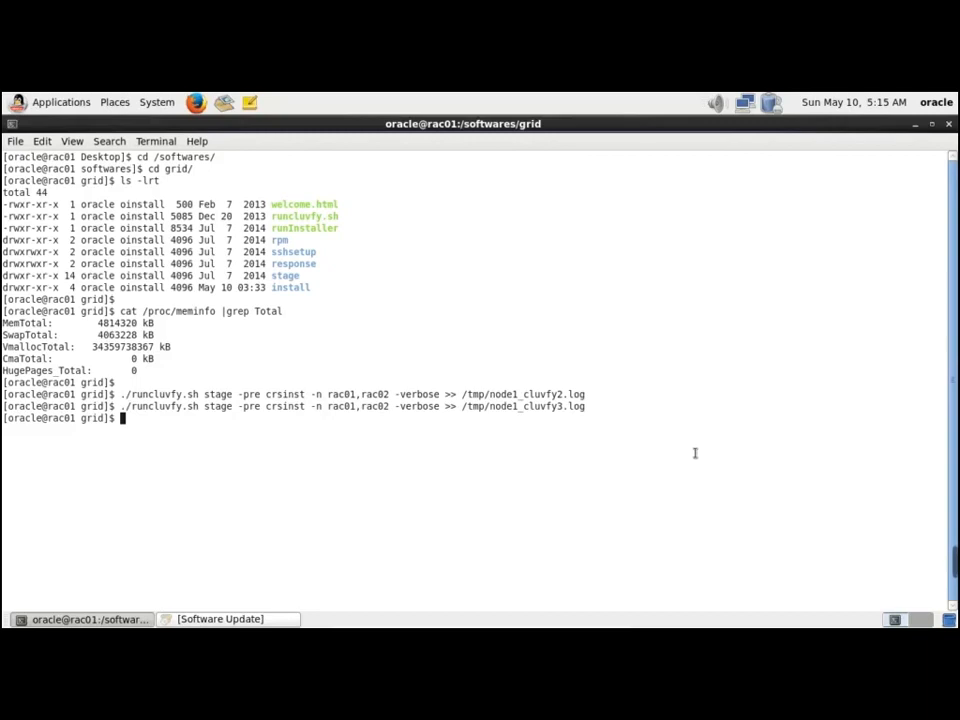
On rac02, run ls -lrt resolv.conf.bak to confirm the rename, then return to rac01's terminal
key("alt+Tab")
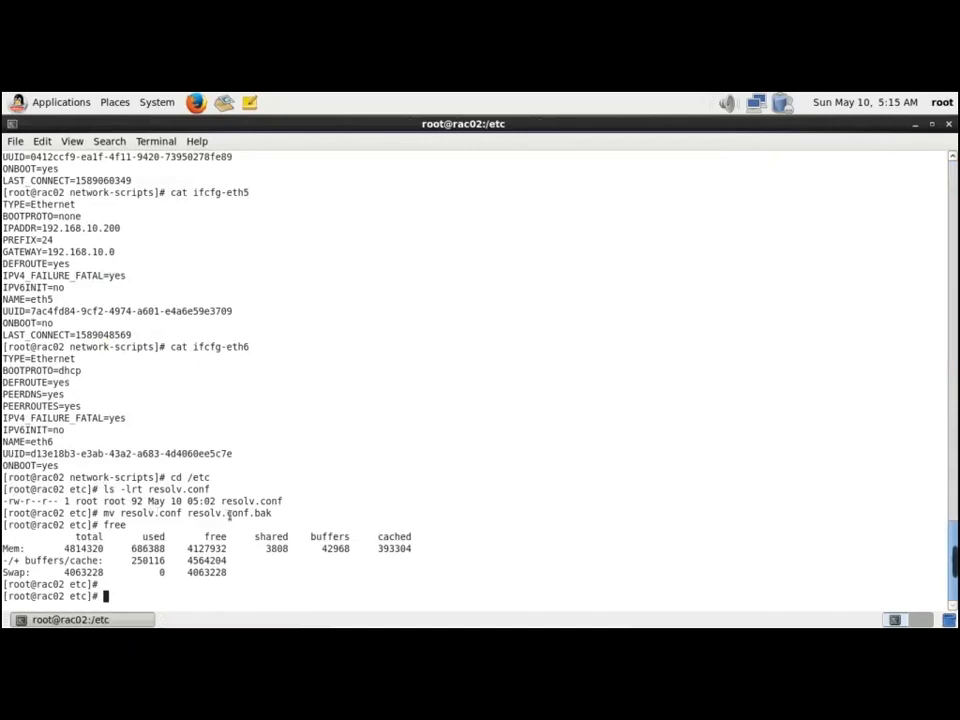
type("ls -lr")
type("t resolv.conf.bak")
key("Return")
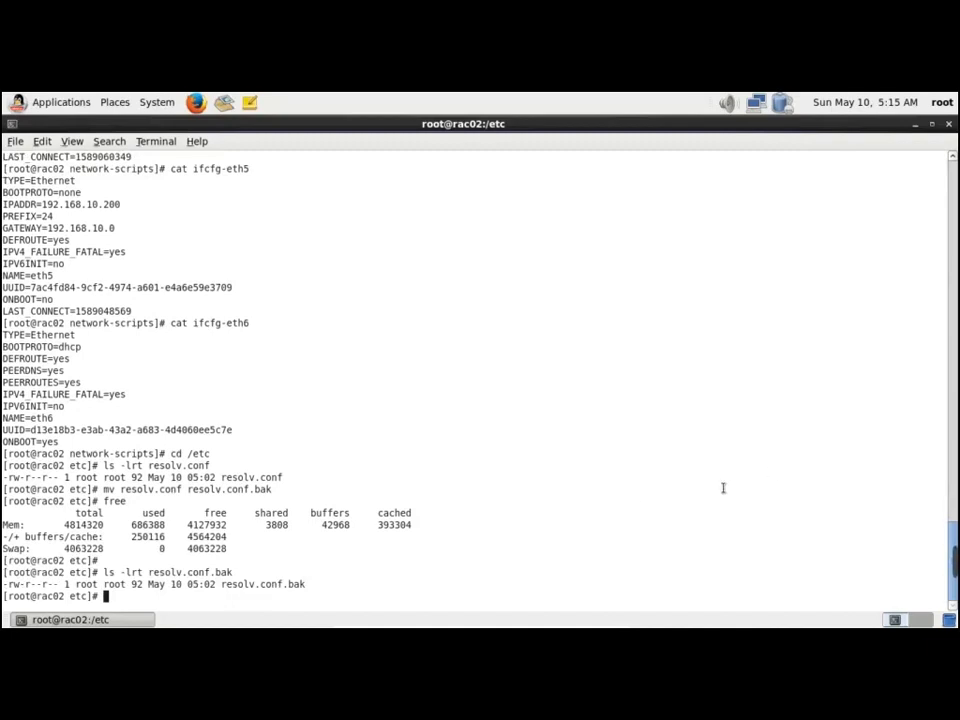
key("alt+Tab")
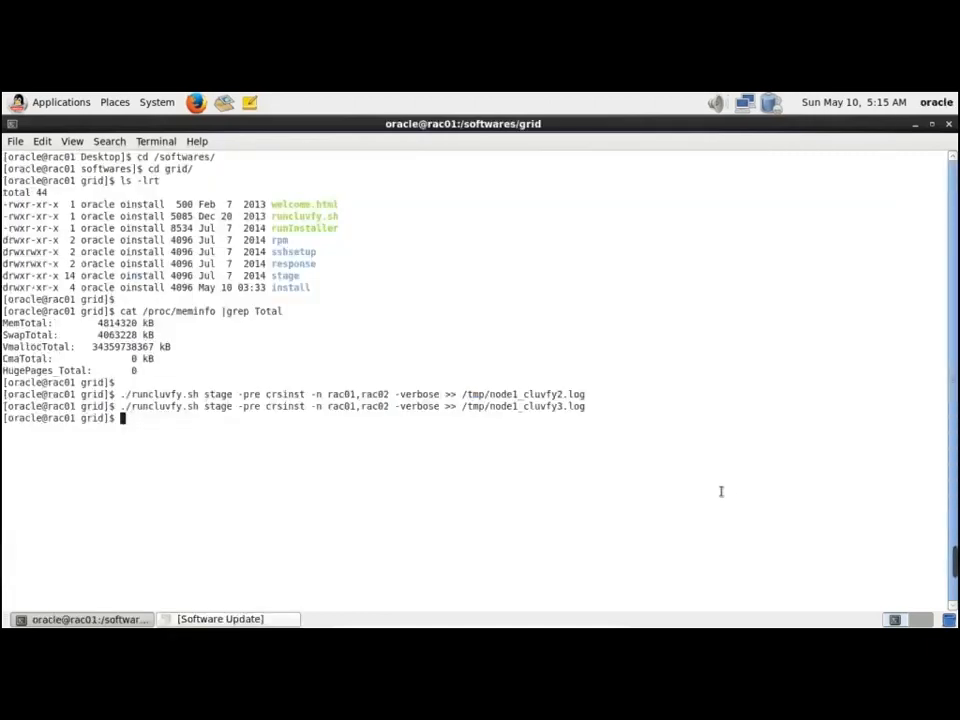
Run ./runInstaller from the grid software folder to start the Grid Infrastructure 12c installer
key("Return")
type("./runI")
key("Tab")
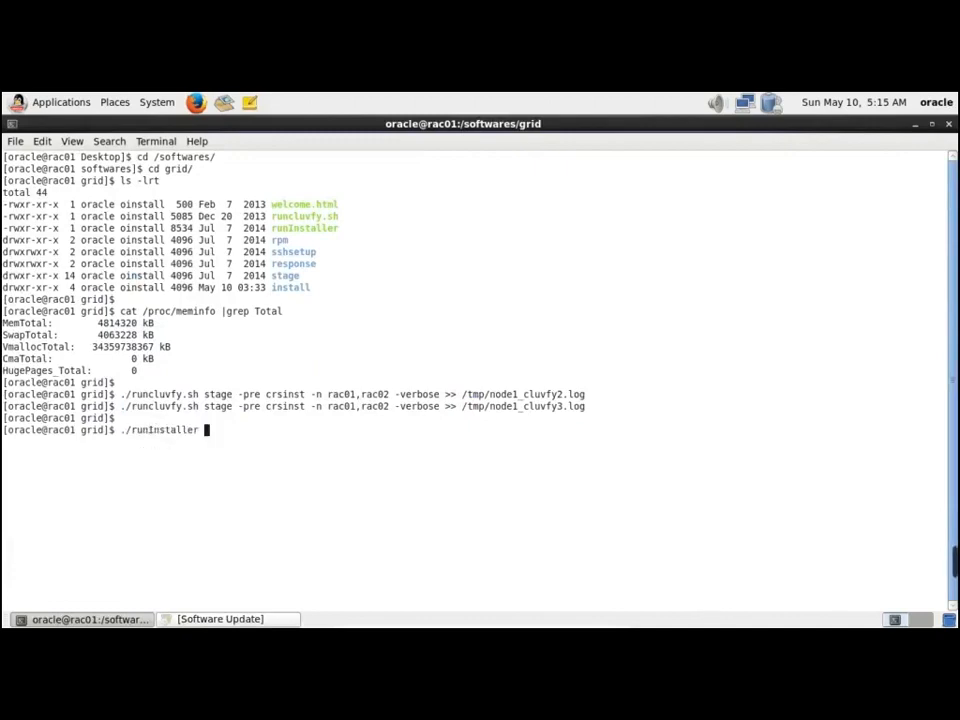
key("Return")
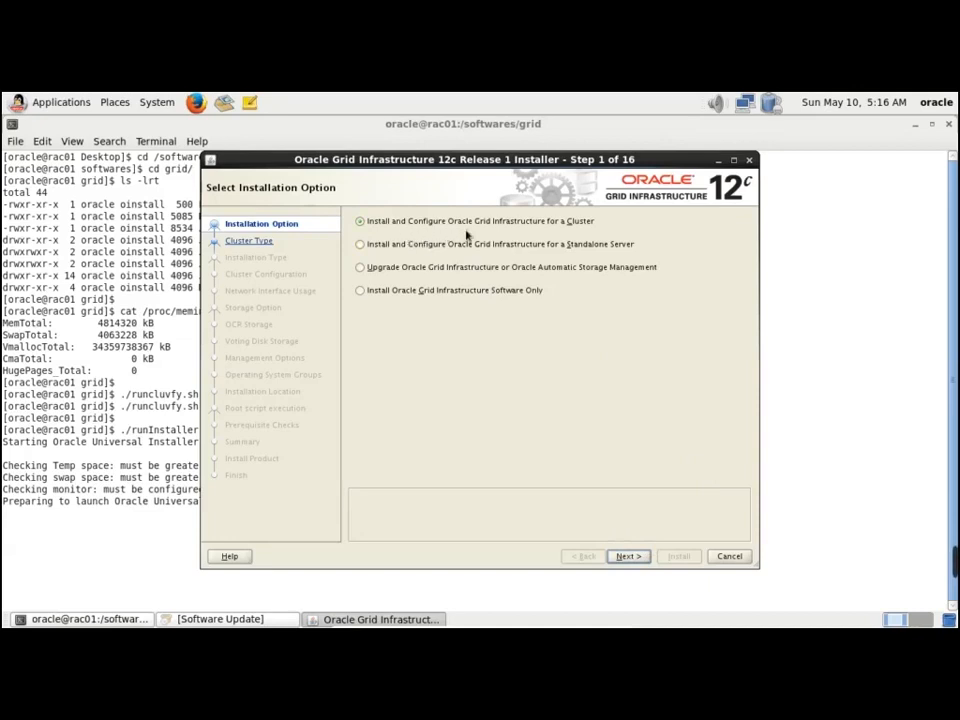
Choose Install and Configure for a Cluster, Standard cluster, Advanced Installation and English in the installer
left_click(585, 227)
left_click(636, 561)
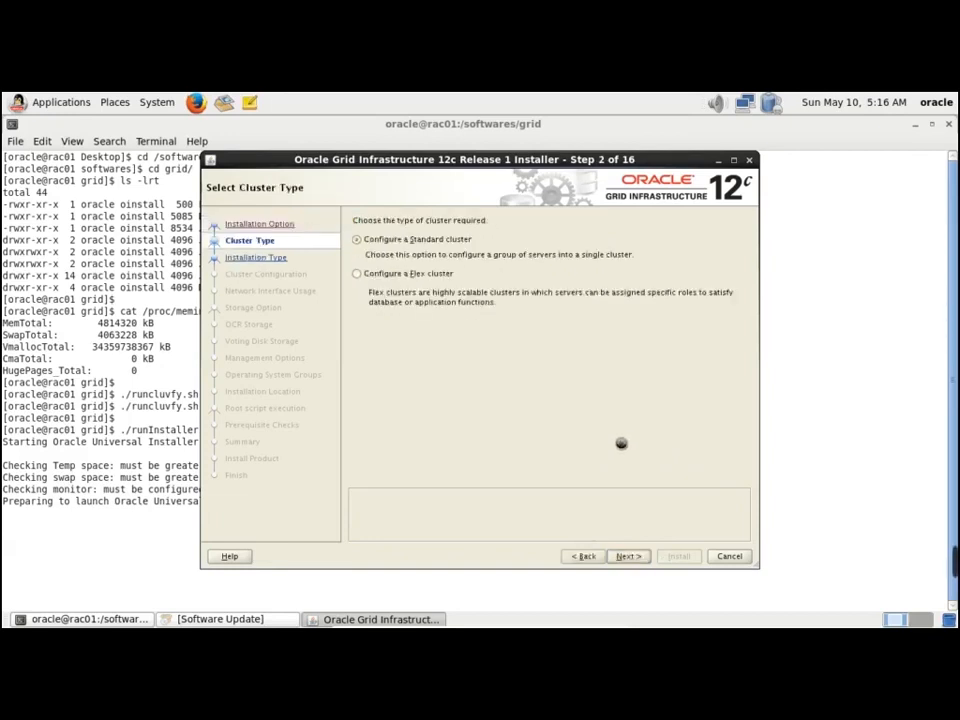
left_click(633, 559)
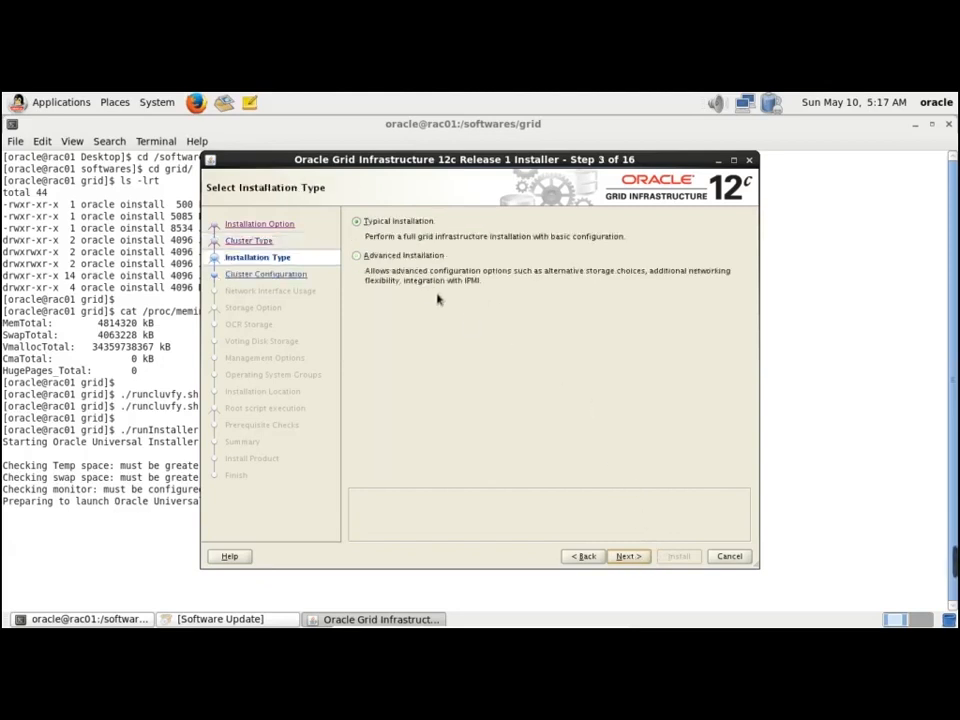
left_click(401, 257)
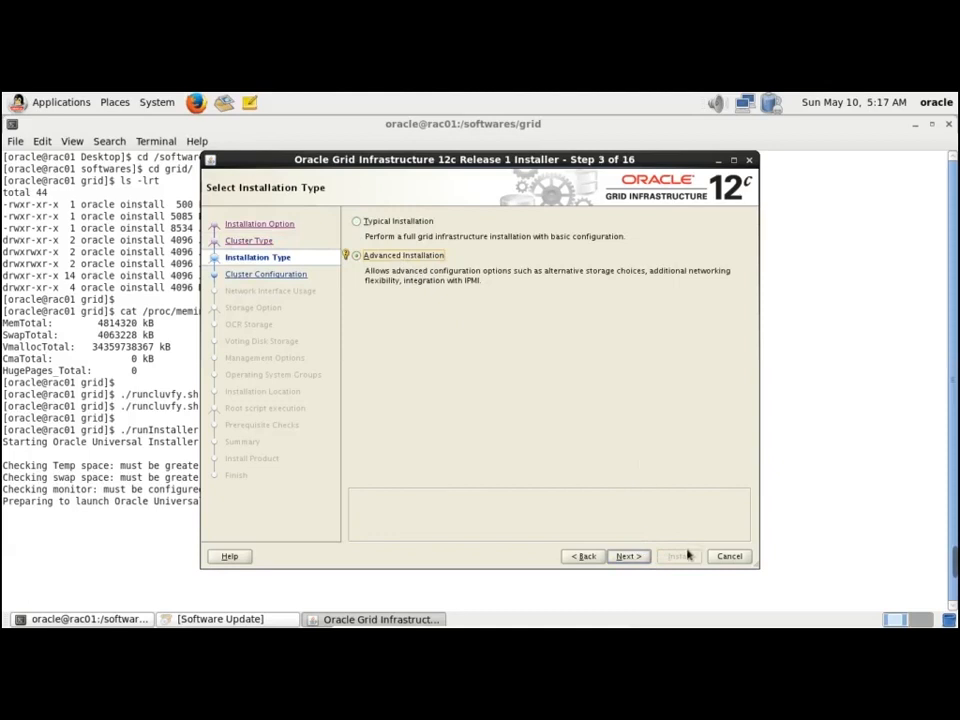
left_click(636, 558)
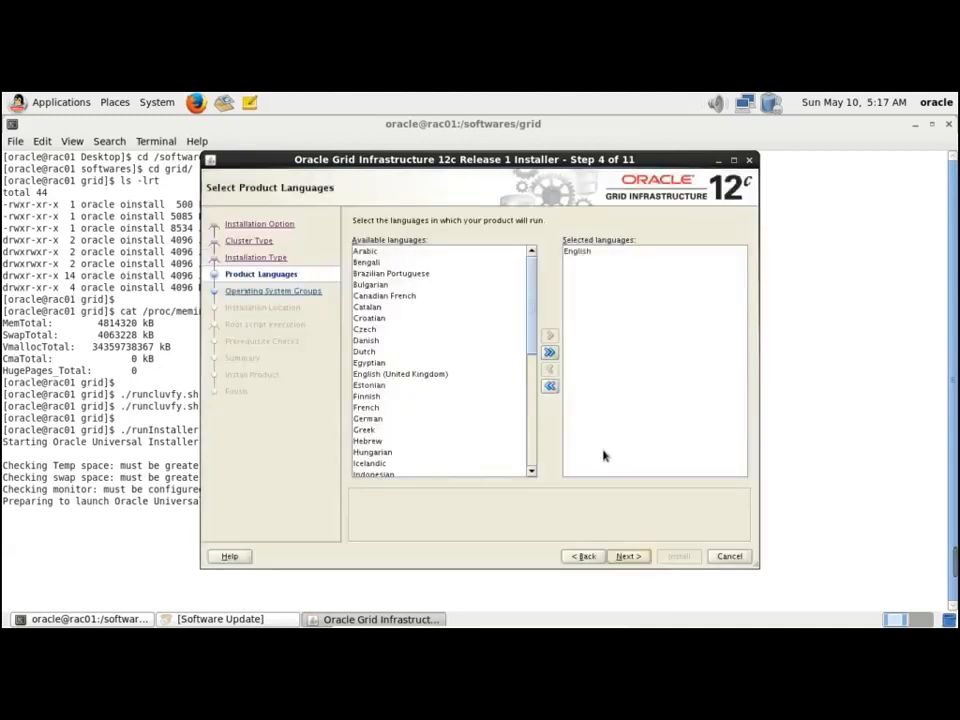
left_click(636, 560)
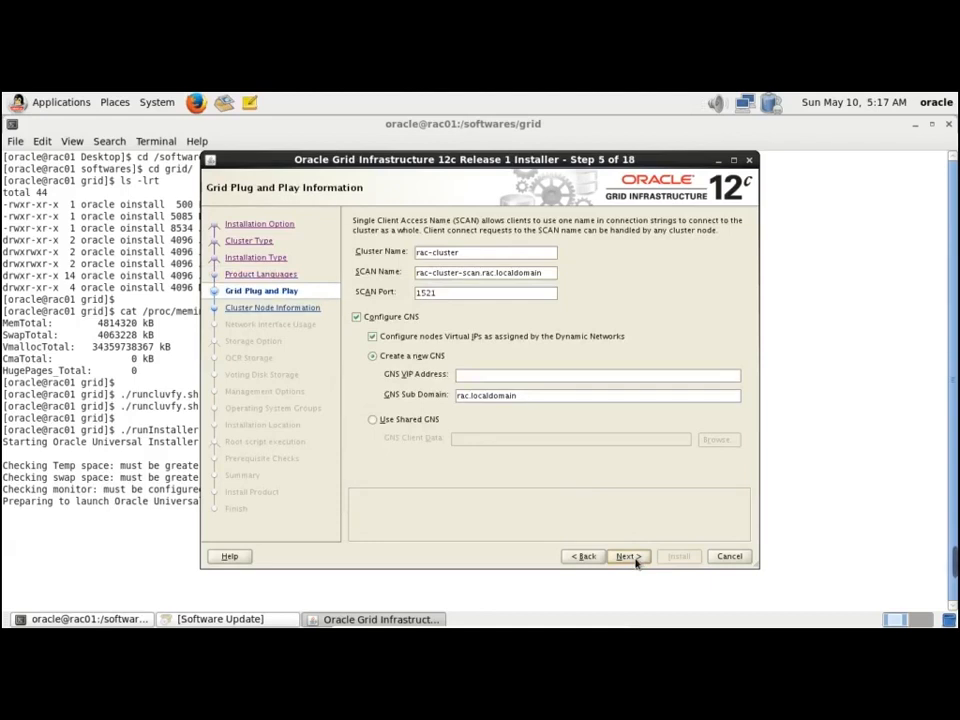
left_click(636, 558)
In a new terminal tab, run cat /etc/hosts to show the three rac-scan SCAN addresses
left_click(27, 150)
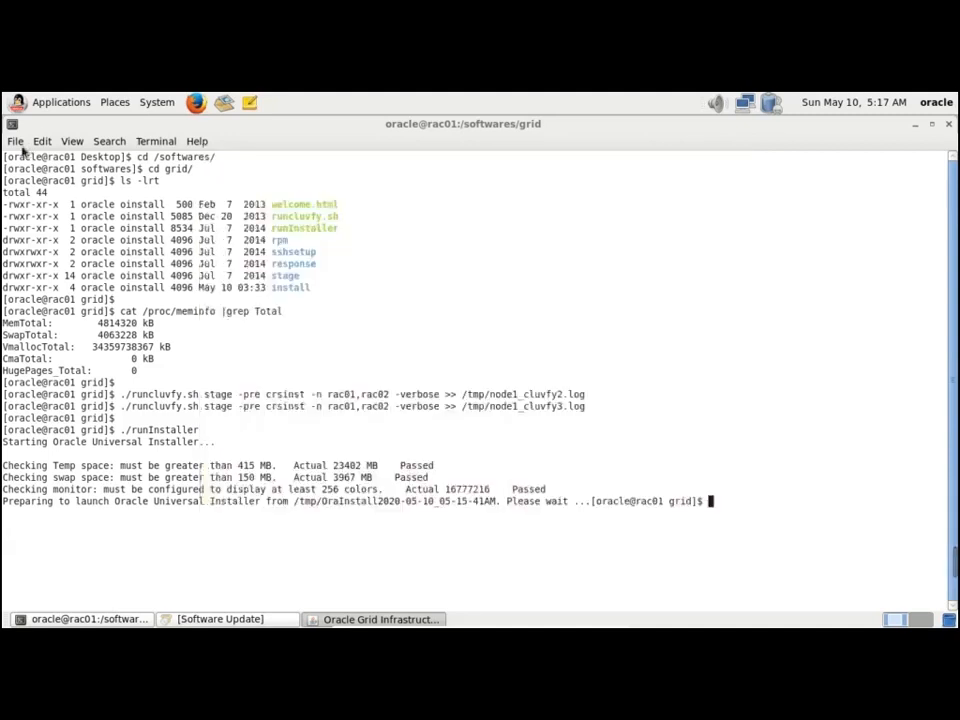
left_click(16, 141)
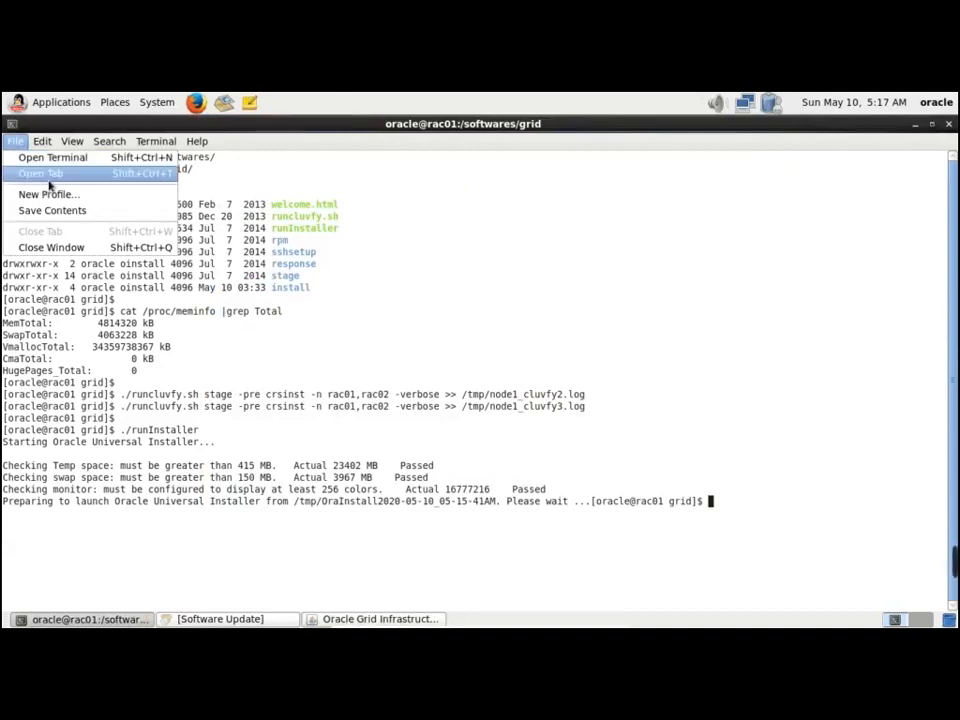
left_click(46, 175)
type("c")
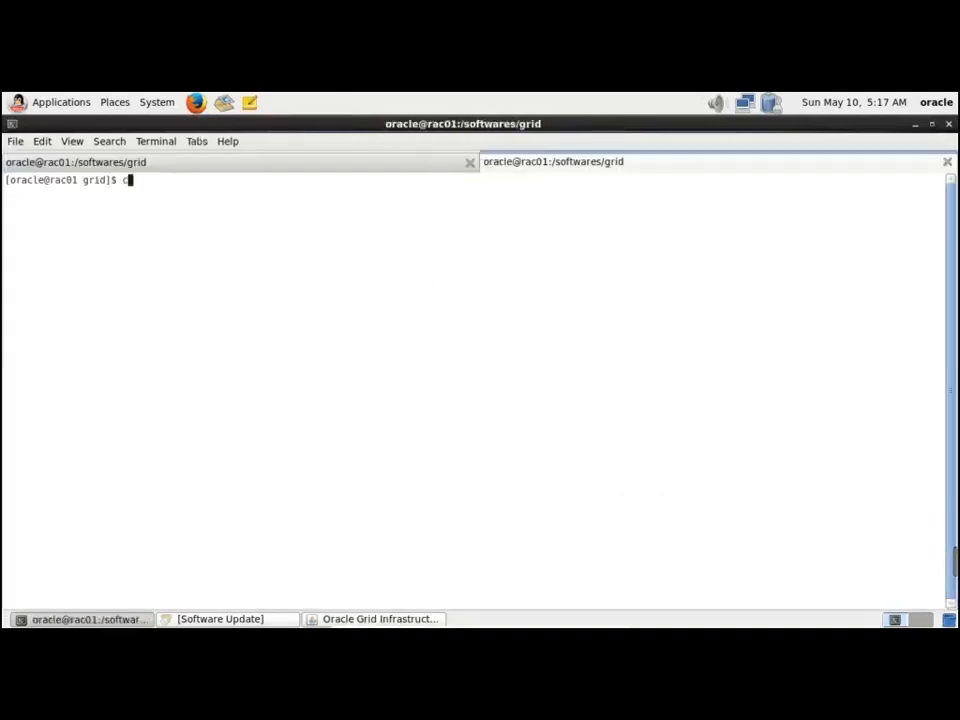
type("at /etc/hosts")
key("Return")
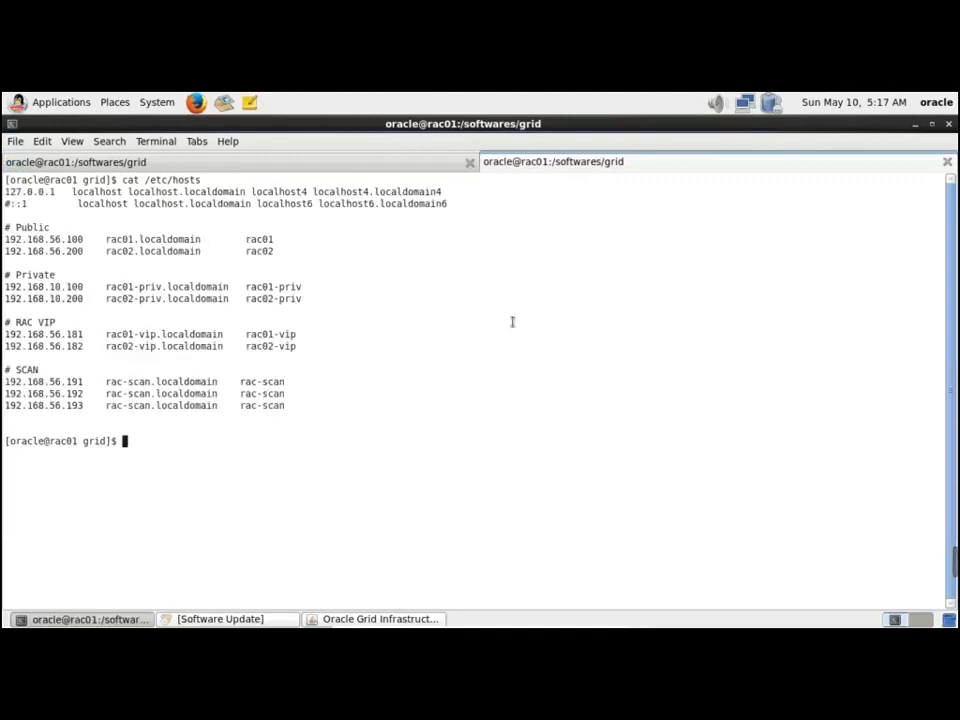